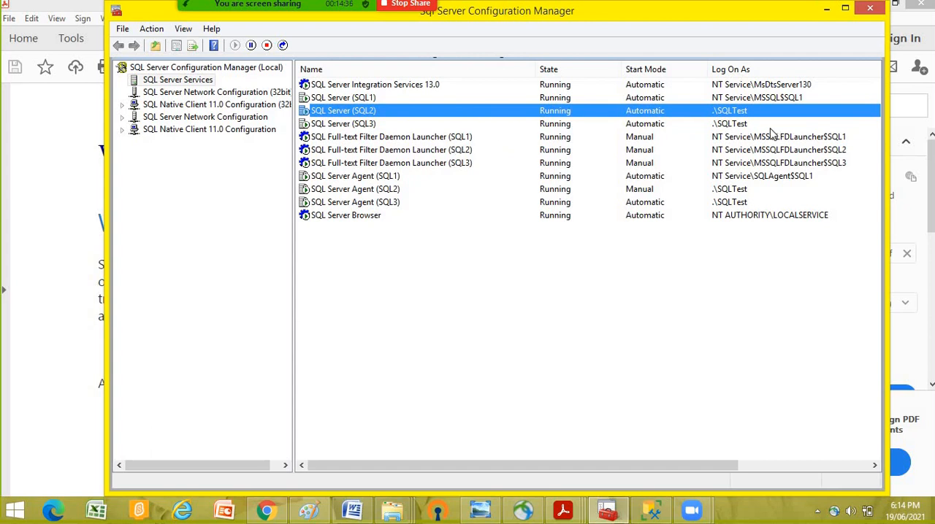
# - Review the log-on accounts of the SQL Server and SQL Server Agent services for the SQL2 and SQL3 instances
pyautogui.click(351, 122)
pyautogui.click(355, 115)
pyautogui.click(371, 178)
pyautogui.click(373, 198)
pyautogui.click(371, 194)
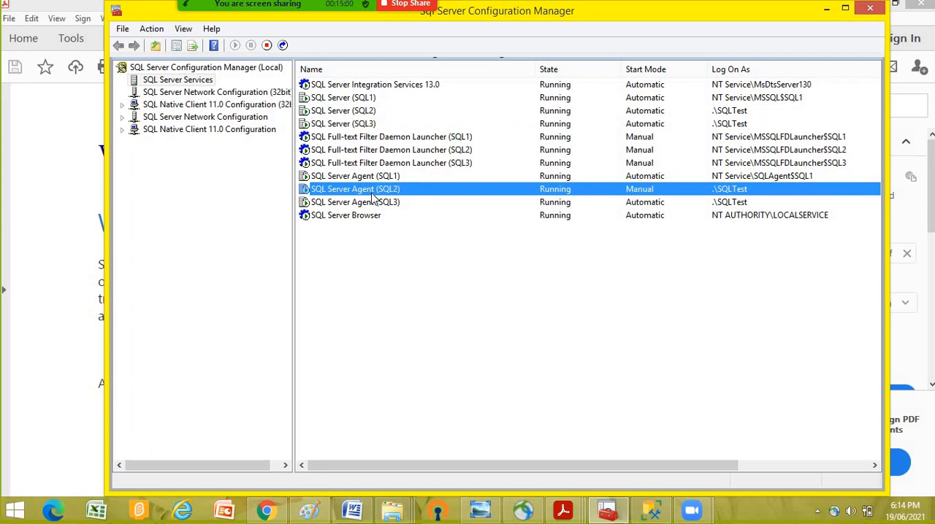
pyautogui.click(355, 111)
pyautogui.click(348, 125)
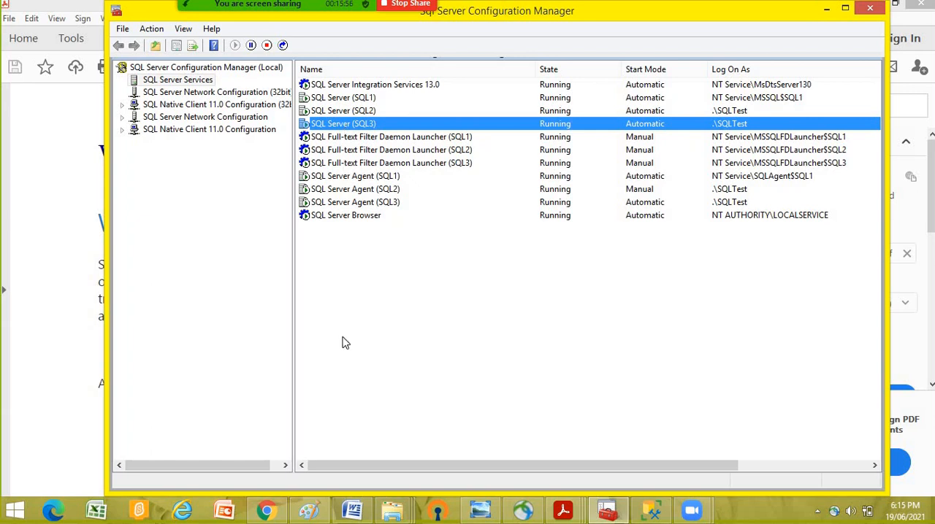
# - Switch to File Explorer and locate the LogShippingBackup and LogShippingRestore folders on the D: drive
pyautogui.click(394, 516)
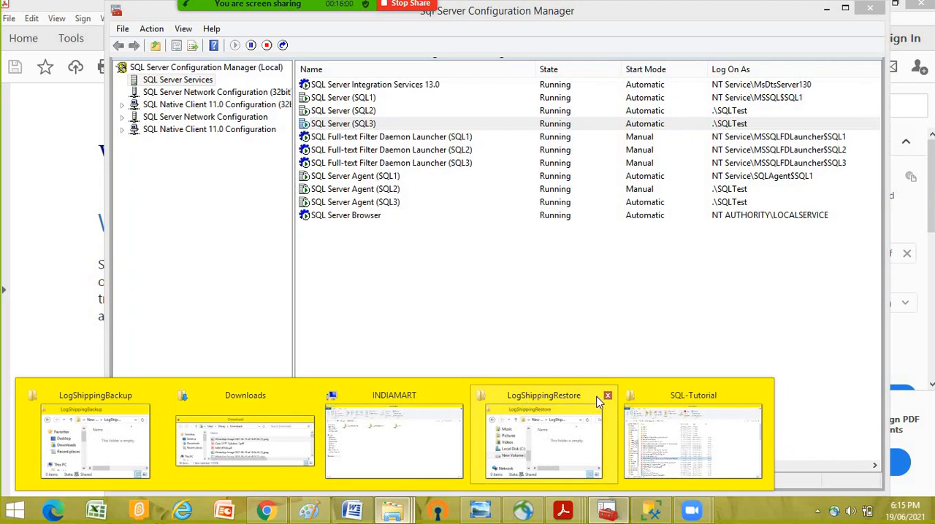
pyautogui.click(658, 401)
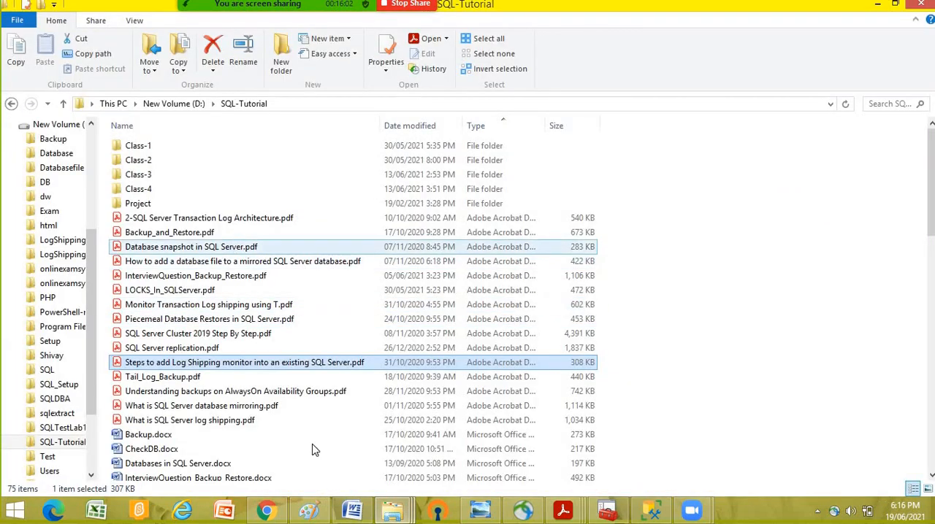
pyautogui.click(176, 104)
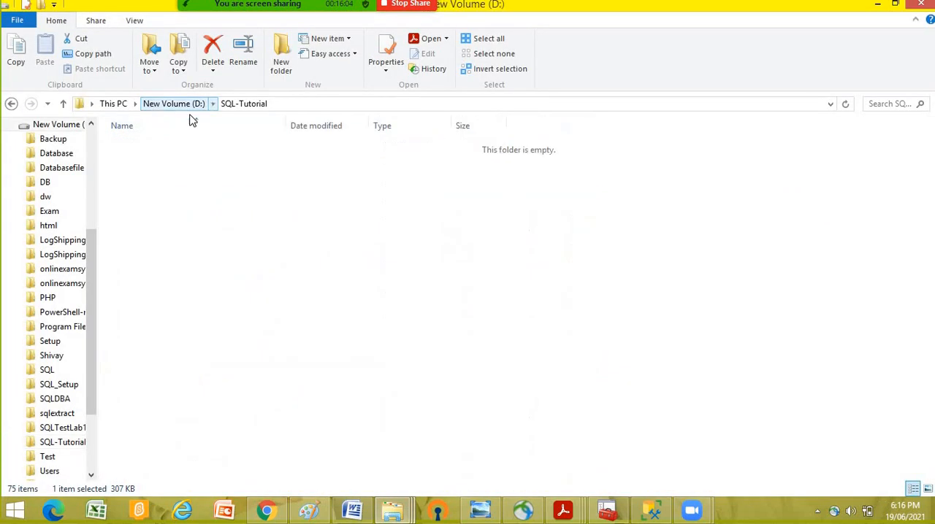
pyautogui.click(163, 248)
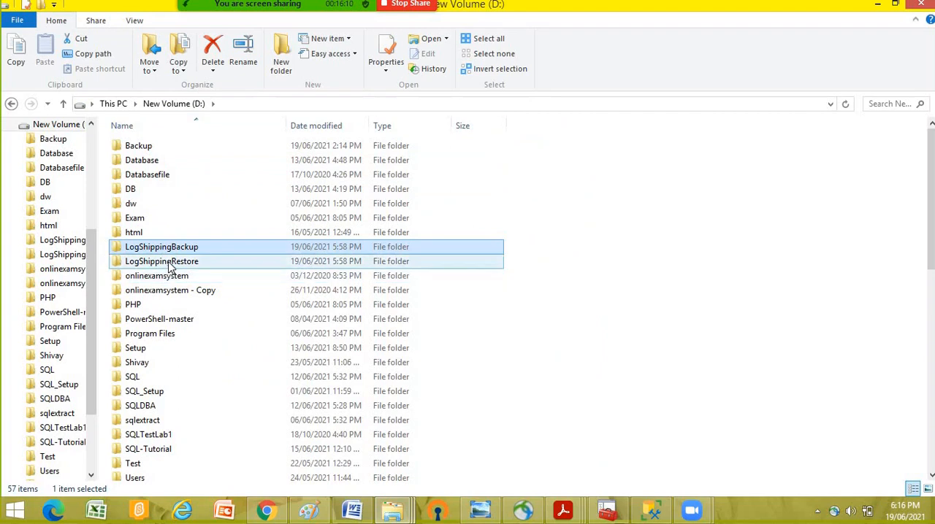
pyautogui.click(168, 264)
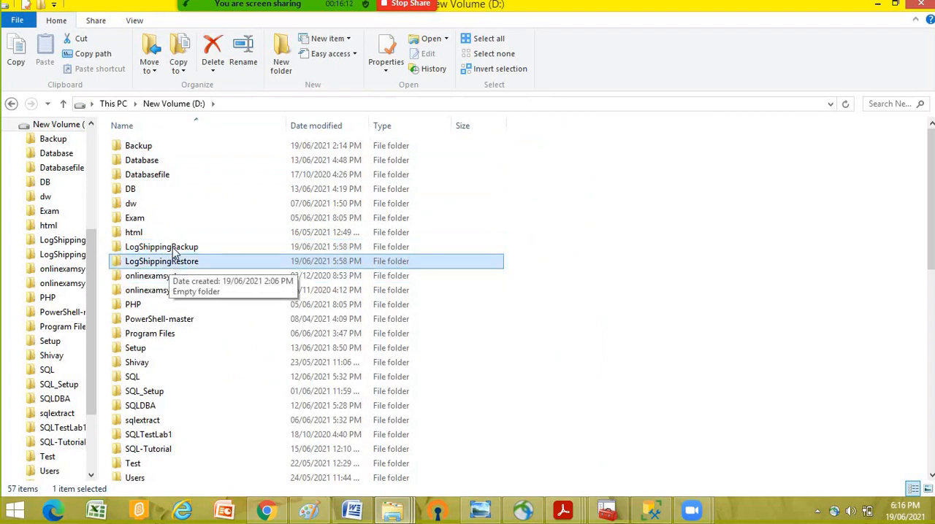
pyautogui.click(184, 247)
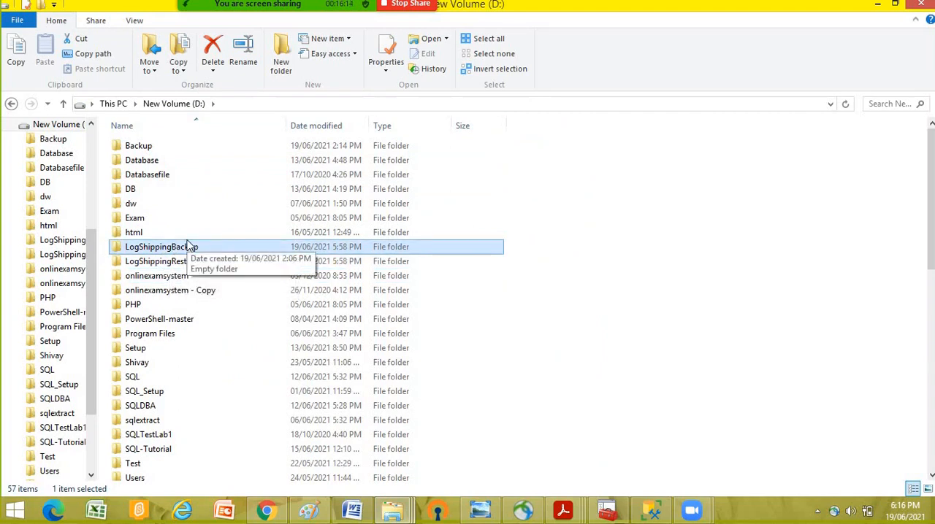
# - Open the LogShippingBackup folder's properties and check the security permissions of the SQLTest account, including Read and Write
pyautogui.doubleClick(187, 246)
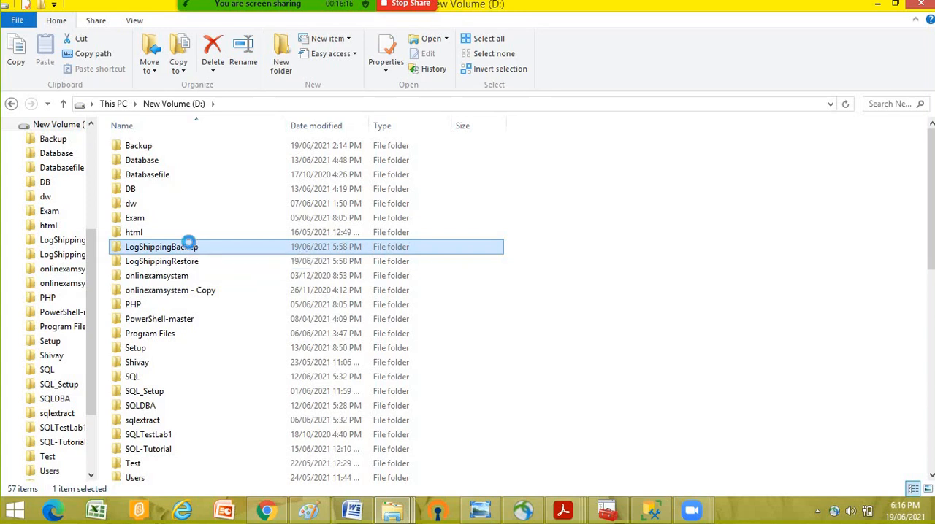
pyautogui.rightClick(189, 246)
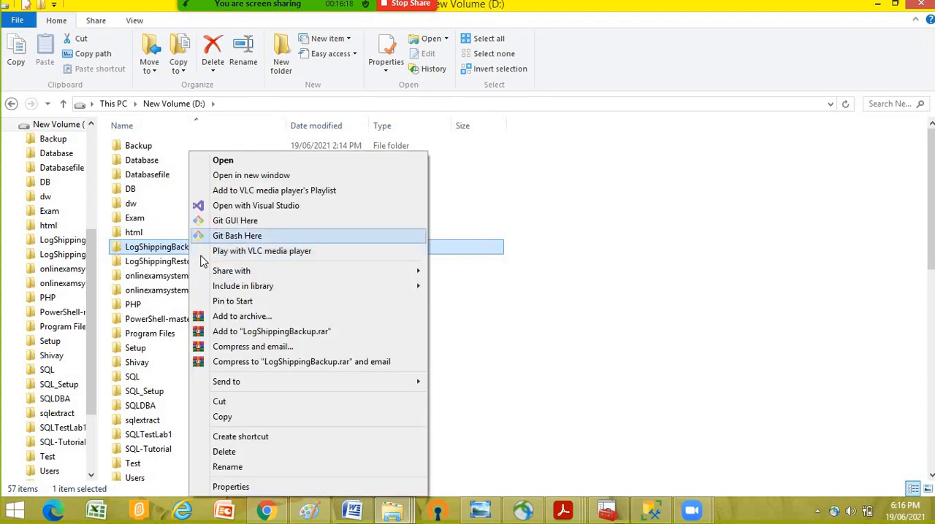
pyautogui.click(231, 487)
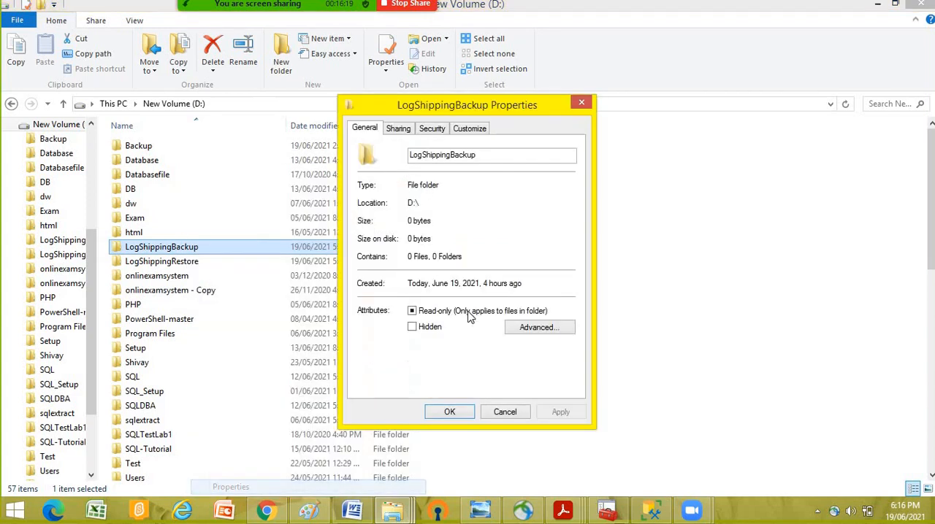
pyautogui.click(431, 129)
pyautogui.click(404, 209)
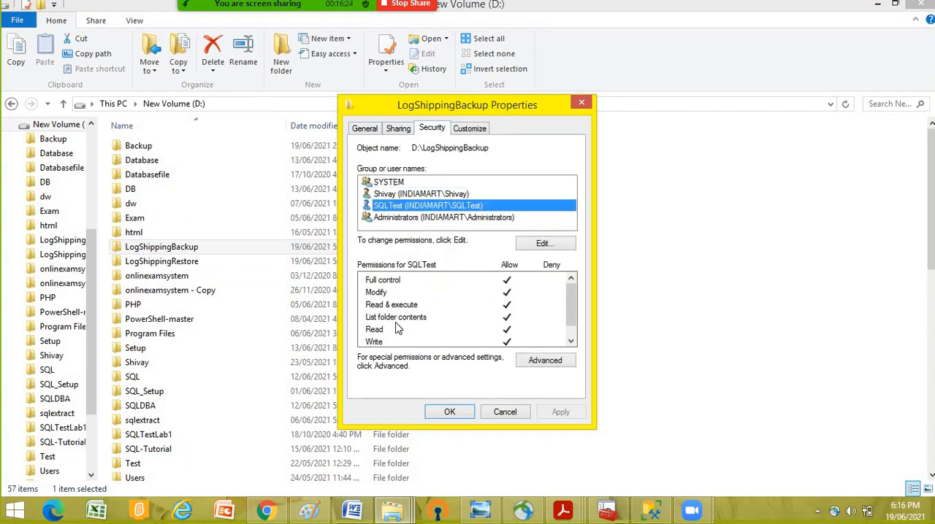
pyautogui.click(385, 331)
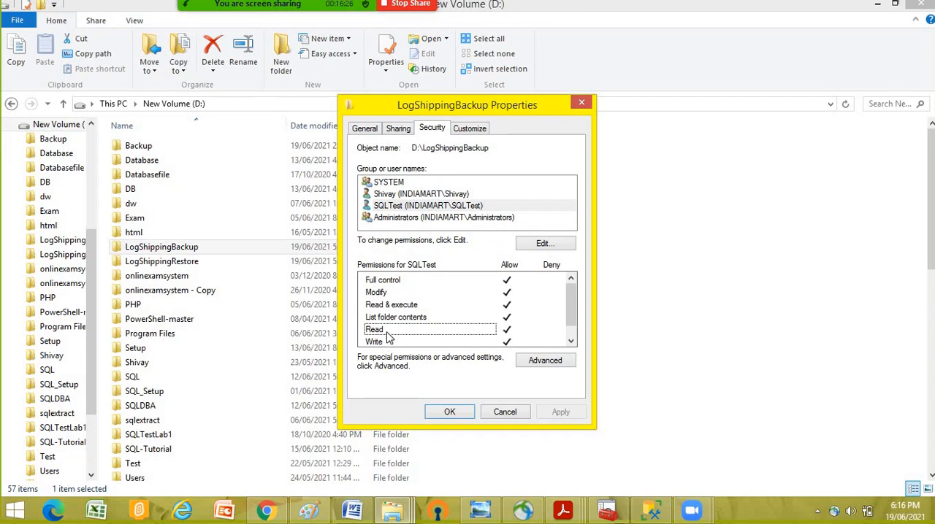
pyautogui.click(387, 342)
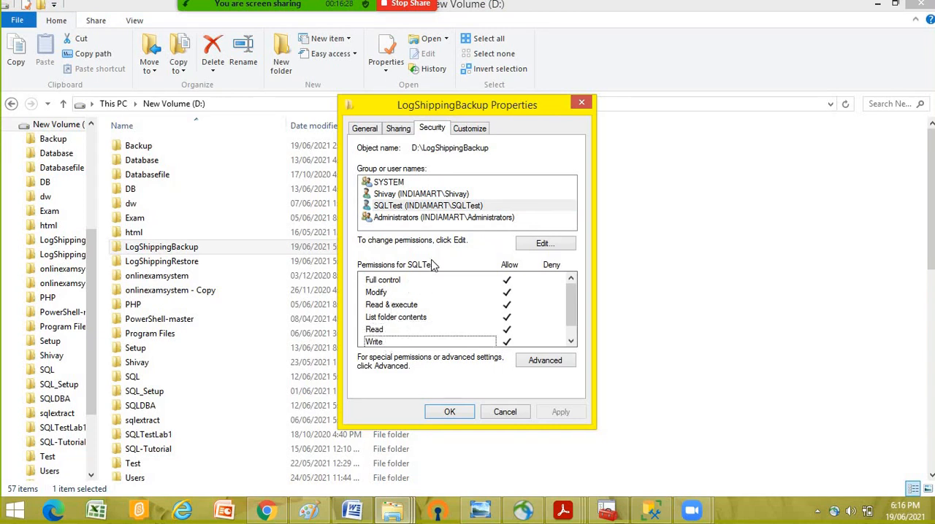
# - Check the SQLTest account's sharing permission level for the LogShippingBackup folder, leaving the file sharing dialog without changes
pyautogui.click(401, 130)
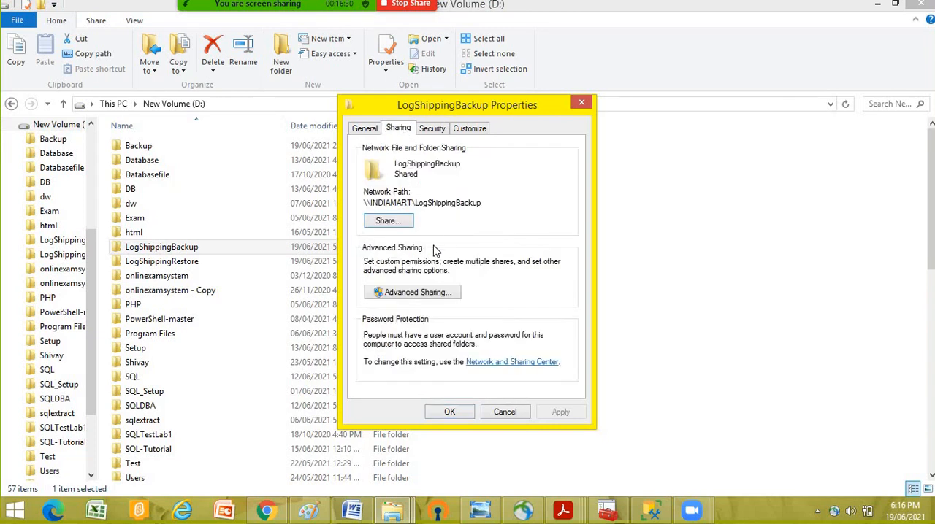
pyautogui.click(388, 222)
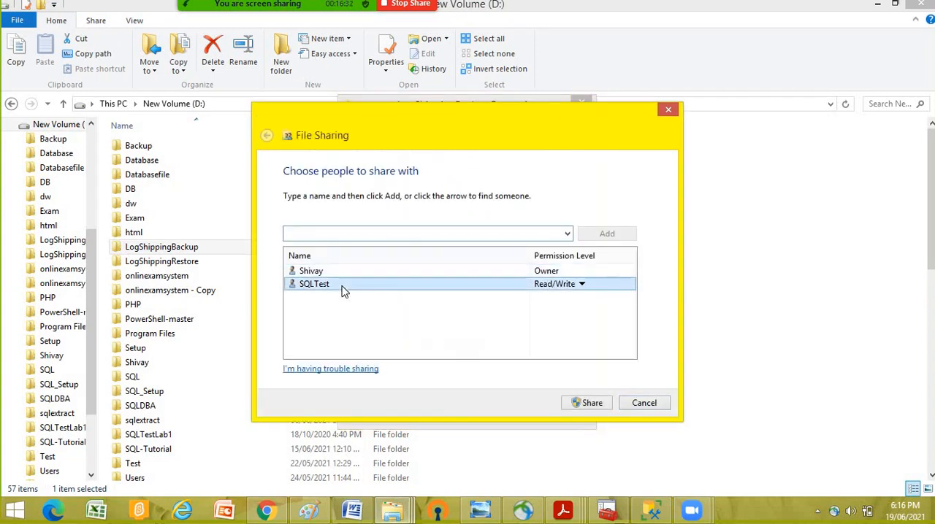
pyautogui.click(555, 285)
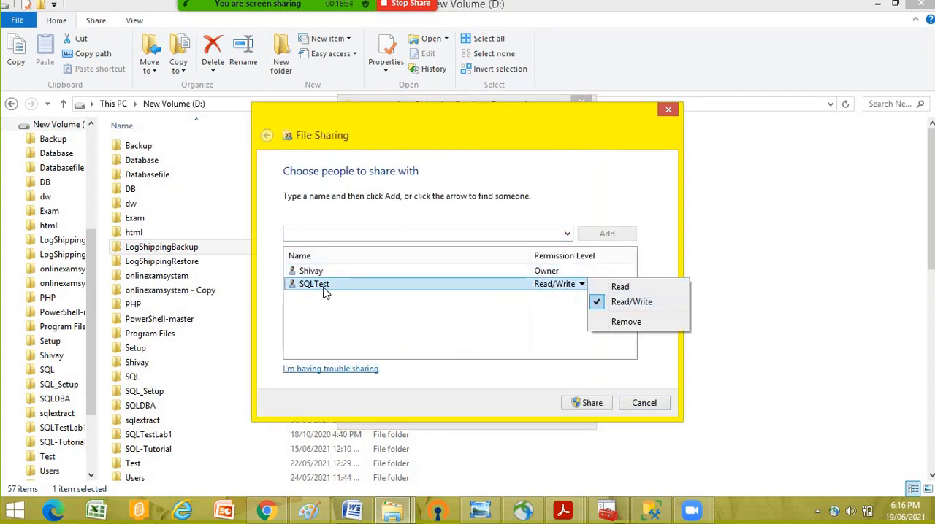
pyautogui.click(652, 407)
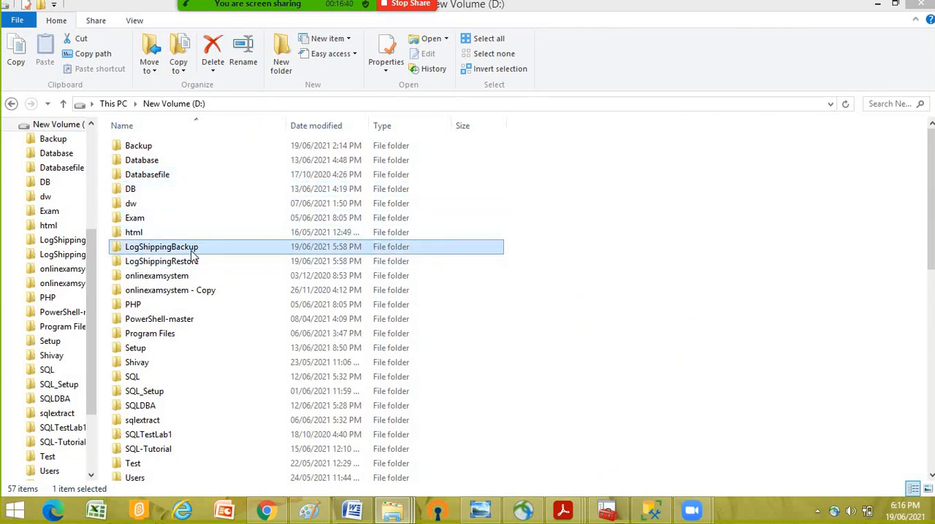
# - View the contents of the LogShippingRestore folder and return to the D: drive's folder list
pyautogui.click(167, 265)
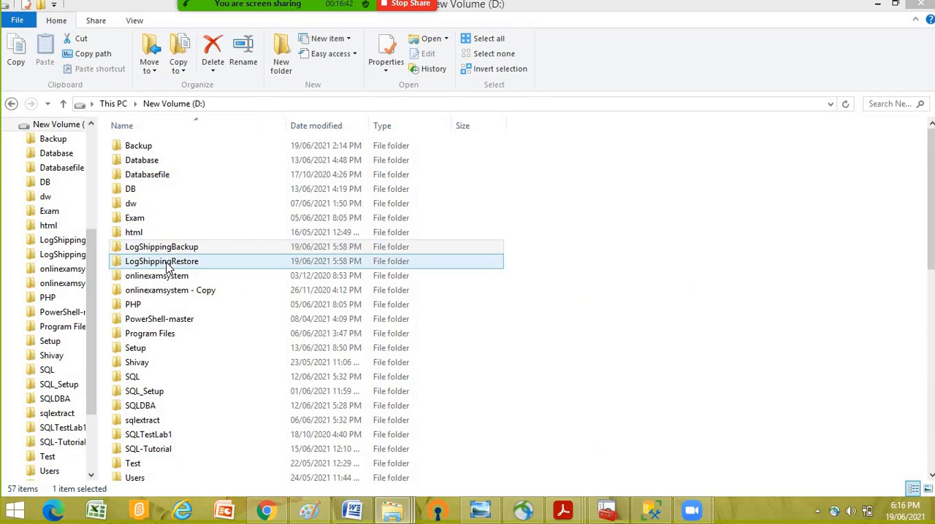
pyautogui.click(191, 250)
pyautogui.click(159, 275)
pyautogui.click(165, 264)
pyautogui.doubleClick(165, 264)
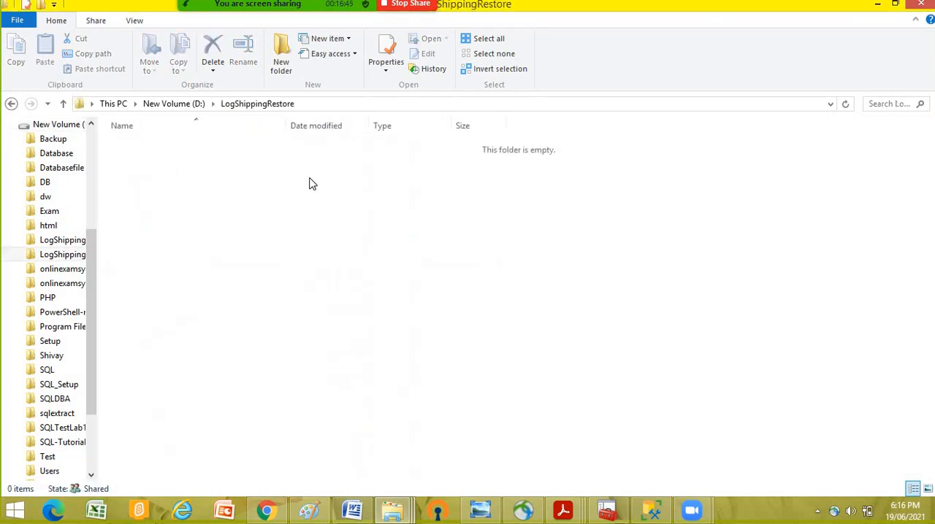
pyautogui.click(176, 106)
pyautogui.rightClick(167, 262)
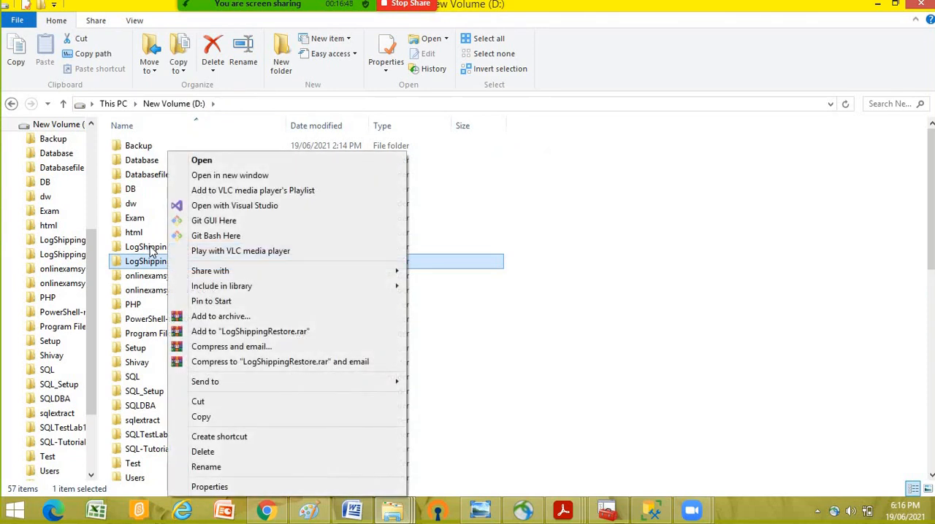
pyautogui.click(171, 249)
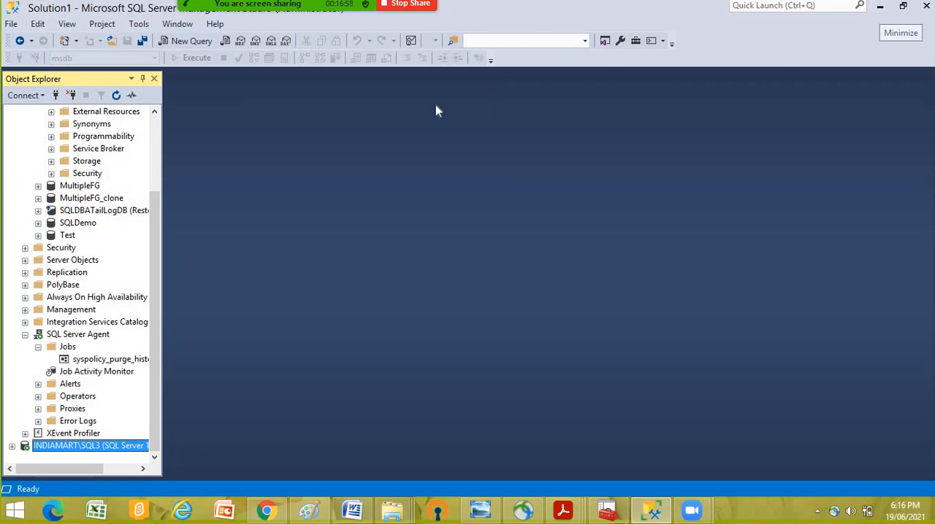
pyautogui.click(880, 6)
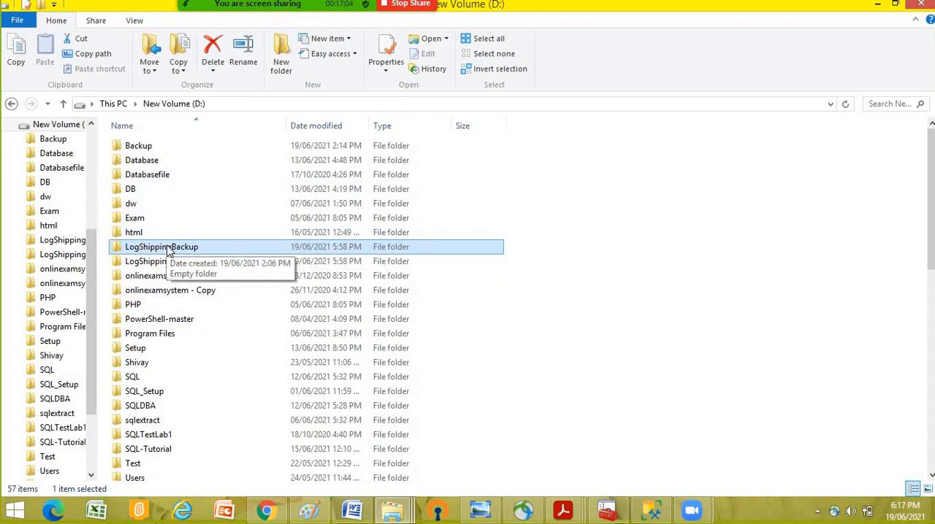
pyautogui.click(172, 262)
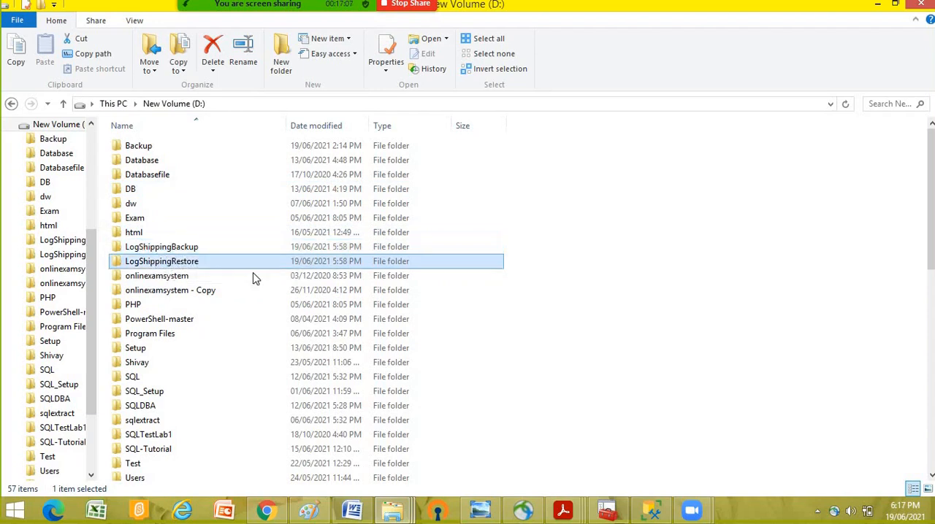
pyautogui.keyDown('ctrl'); pyautogui.click(173, 250); pyautogui.keyUp('ctrl')
pyautogui.click(172, 250)
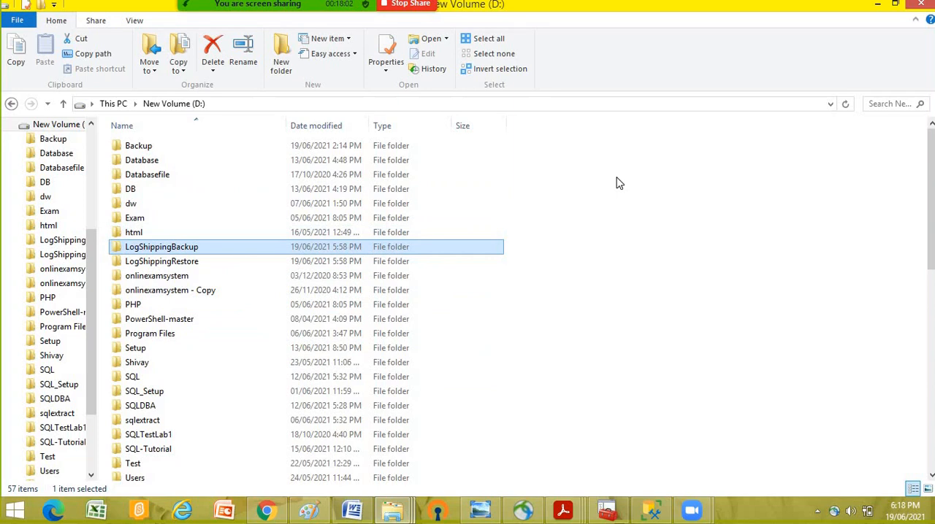
# - Switch to SQL Server Management Studio and collapse the CorruptionTest database under the SQL2 instance
pyautogui.click(652, 511)
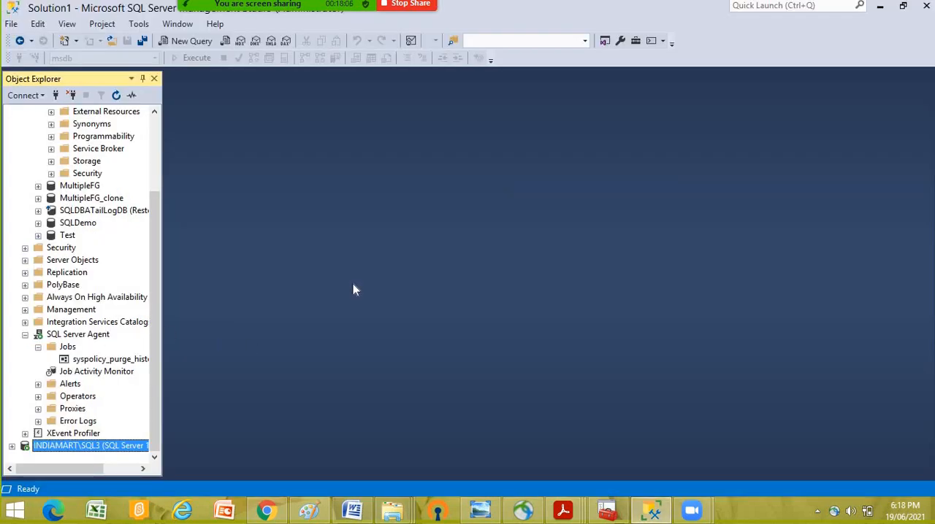
pyautogui.scroll(3, 123, 254)
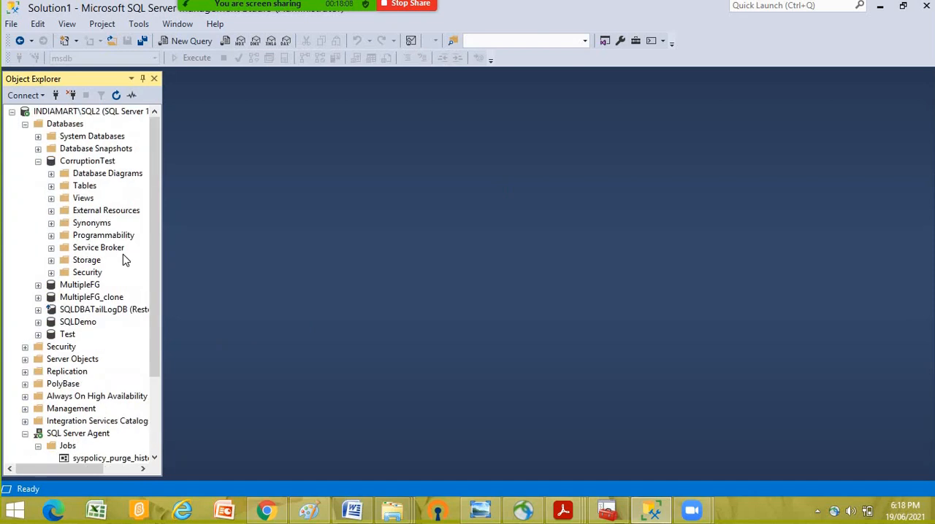
pyautogui.click(38, 162)
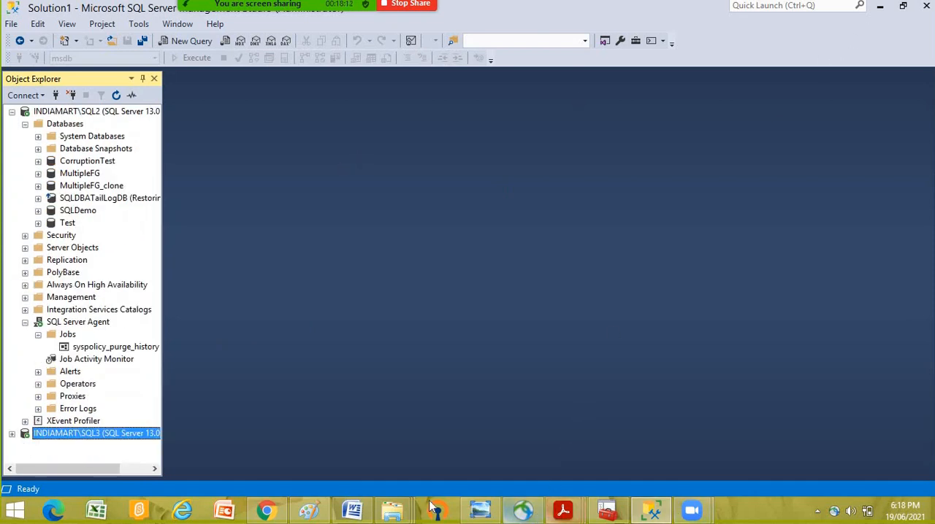
# - Find compmgmt.msc with the Windows search, run it as administrator, and show Local Users and Groups in Computer Management
pyautogui.click(392, 510)
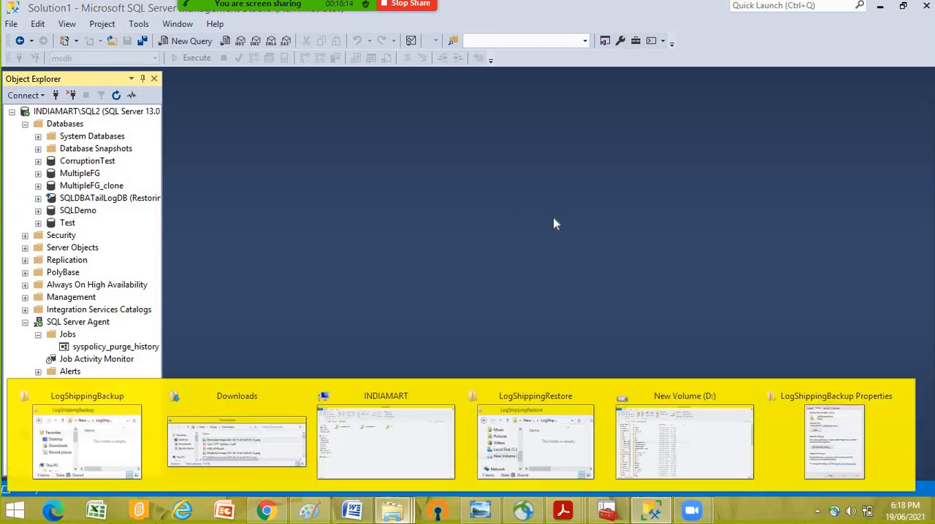
pyautogui.click(15, 515)
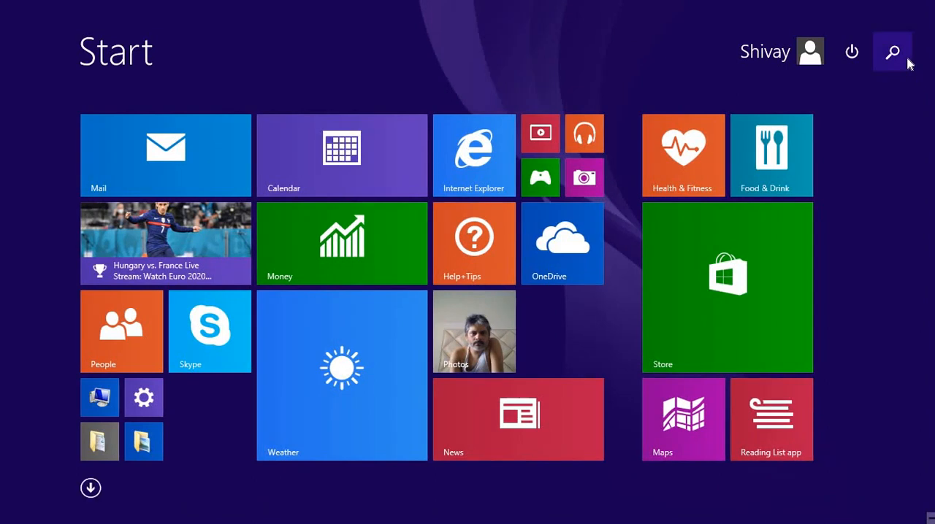
pyautogui.click(893, 46)
pyautogui.write('comp')
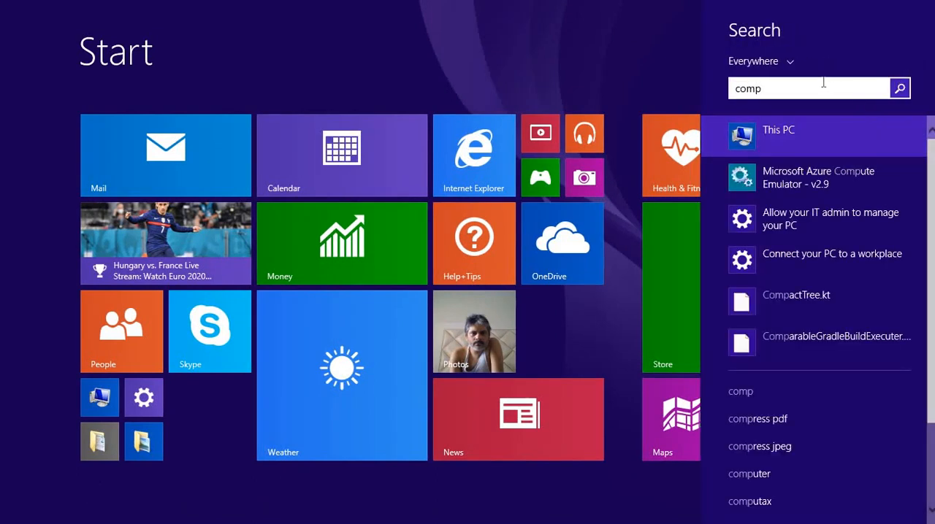
pyautogui.write('mgmt.m')
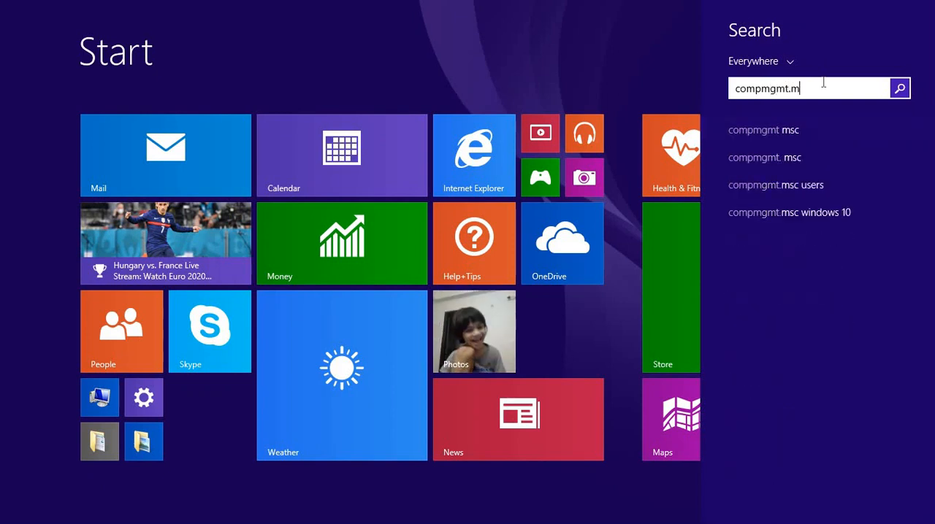
pyautogui.write('sc')
pyautogui.rightClick(781, 136)
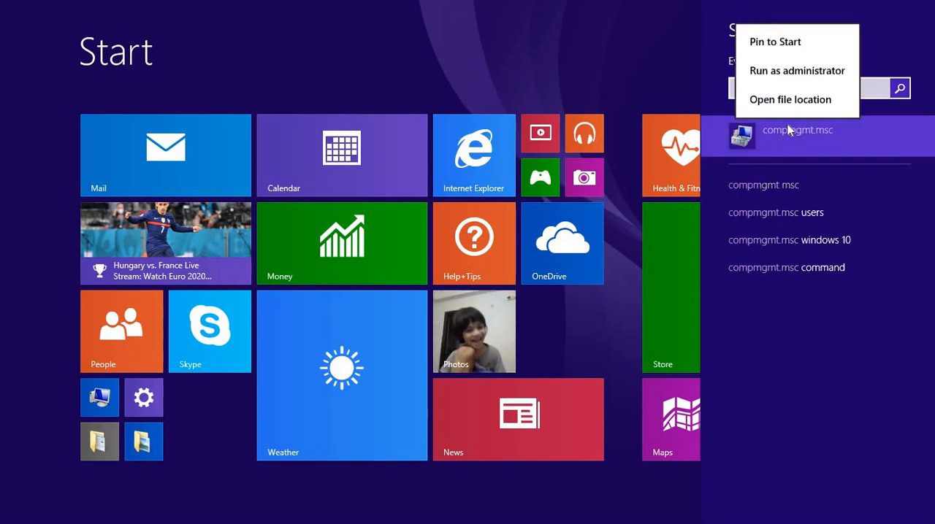
pyautogui.click(796, 71)
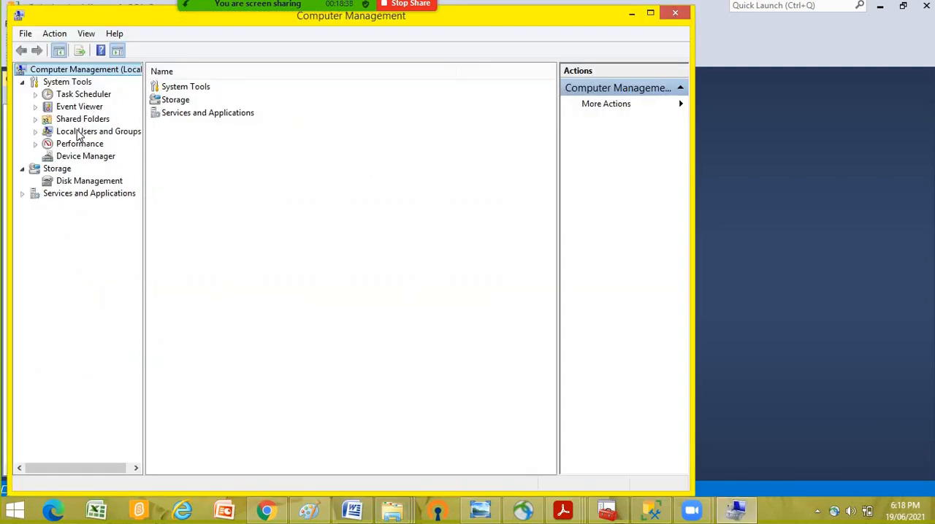
pyautogui.click(80, 133)
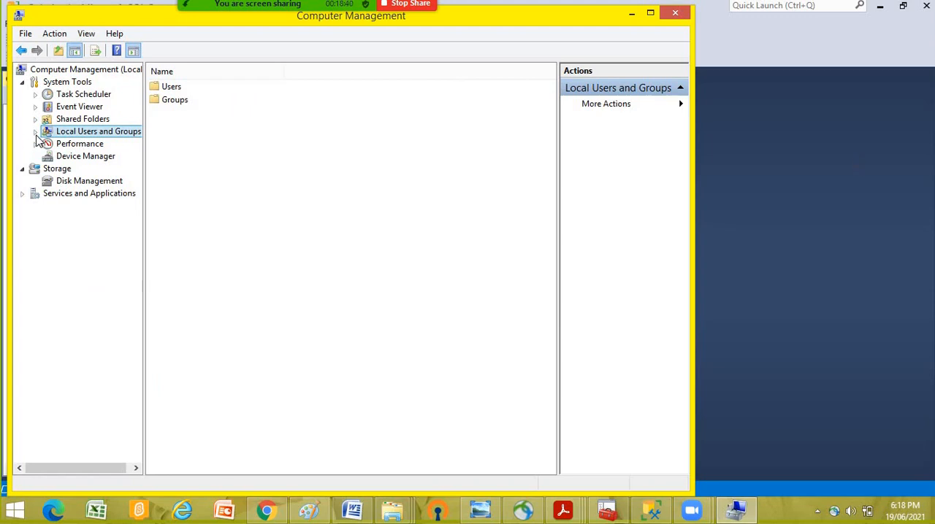
# - Examine the local groups with their full names readable, and find the SQLTest account among the local users
pyautogui.click(35, 132)
pyautogui.click(85, 159)
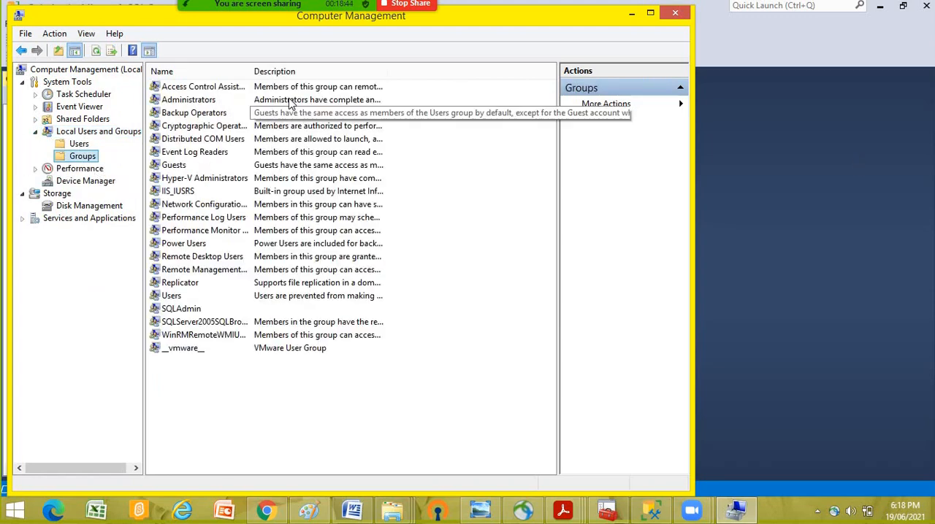
pyautogui.moveTo(252, 69); pyautogui.dragTo(387, 65)
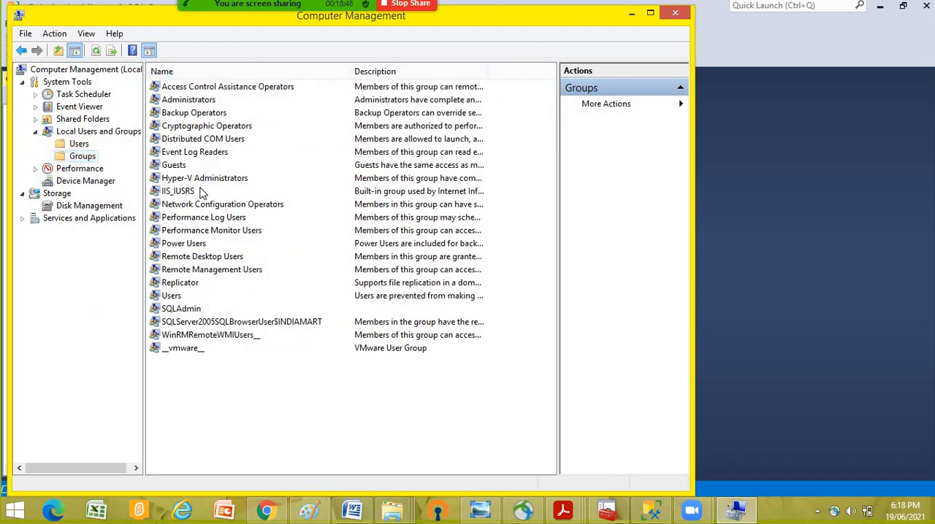
pyautogui.click(78, 144)
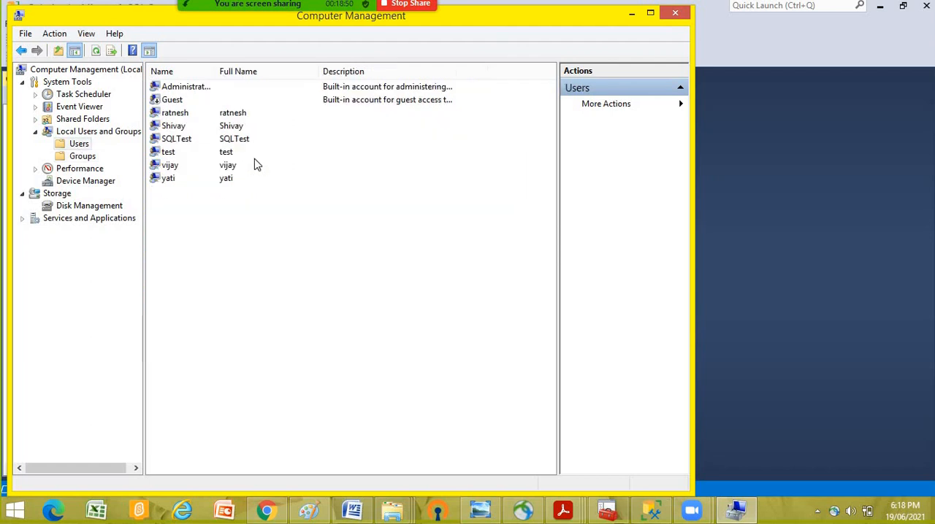
pyautogui.click(185, 141)
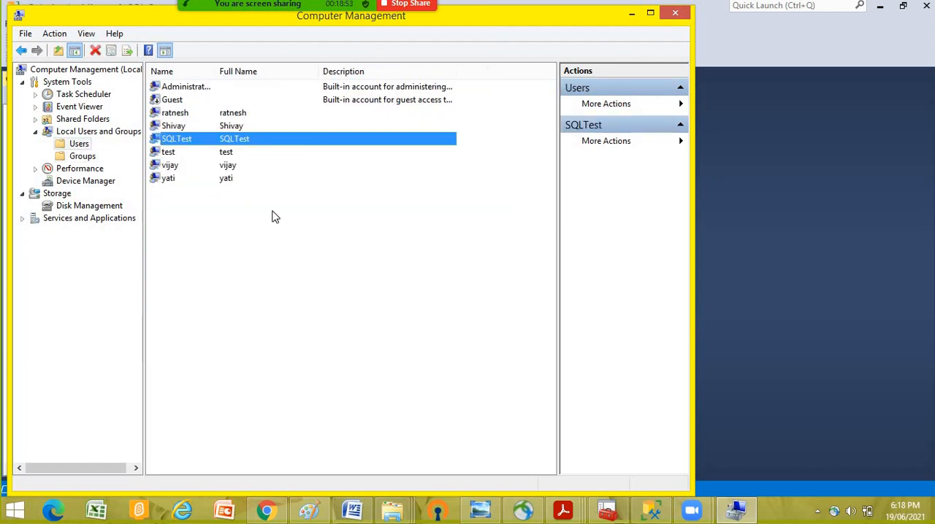
# - Start a new local user named SQLTest2, clearing the forced password change and enabling User cannot change password and Password never expires
pyautogui.rightClick(183, 218)
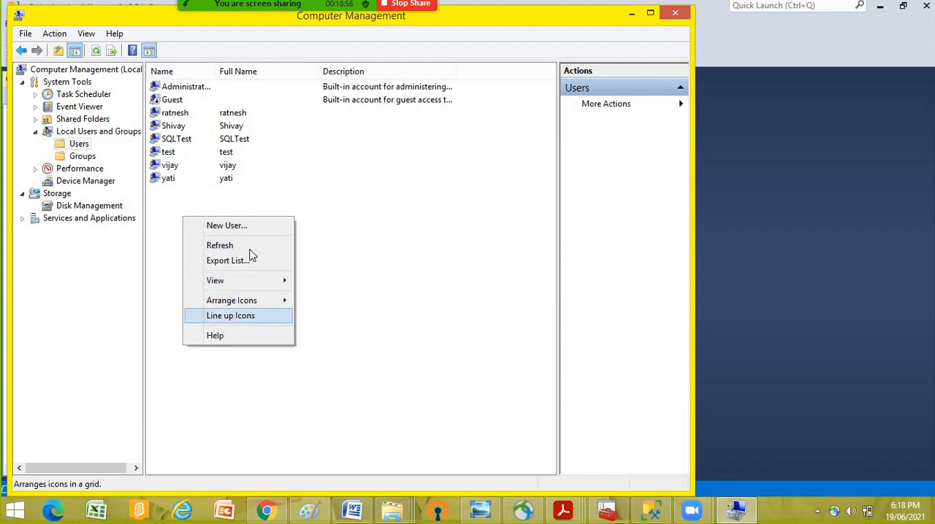
pyautogui.click(241, 229)
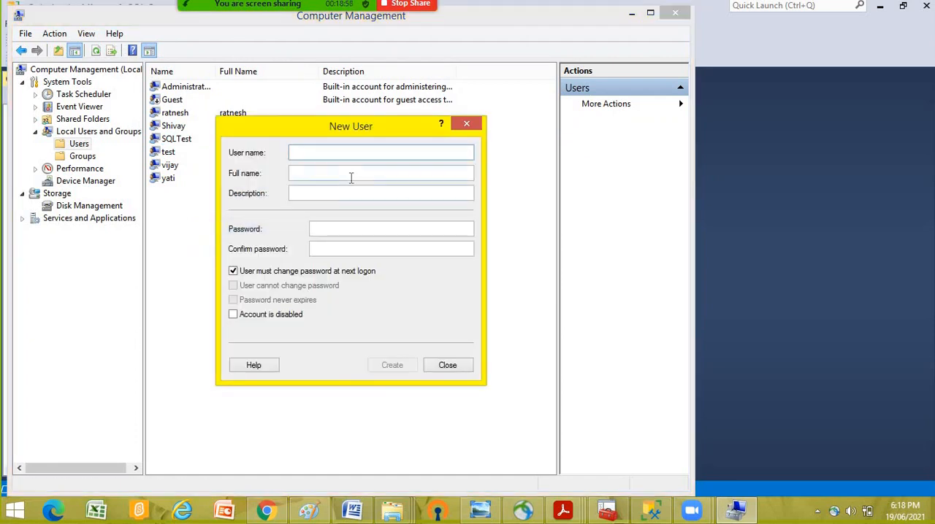
pyautogui.write('SQLTest2')
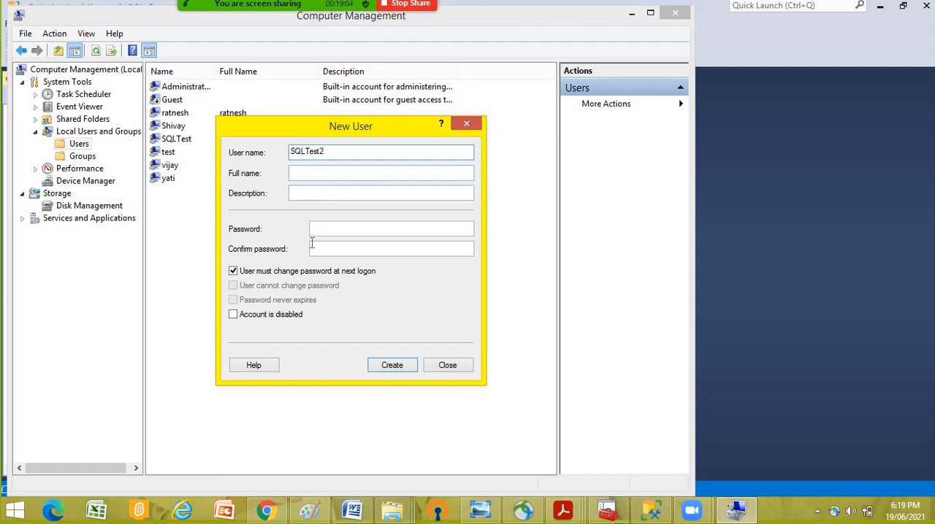
pyautogui.click(233, 271)
pyautogui.click(233, 286)
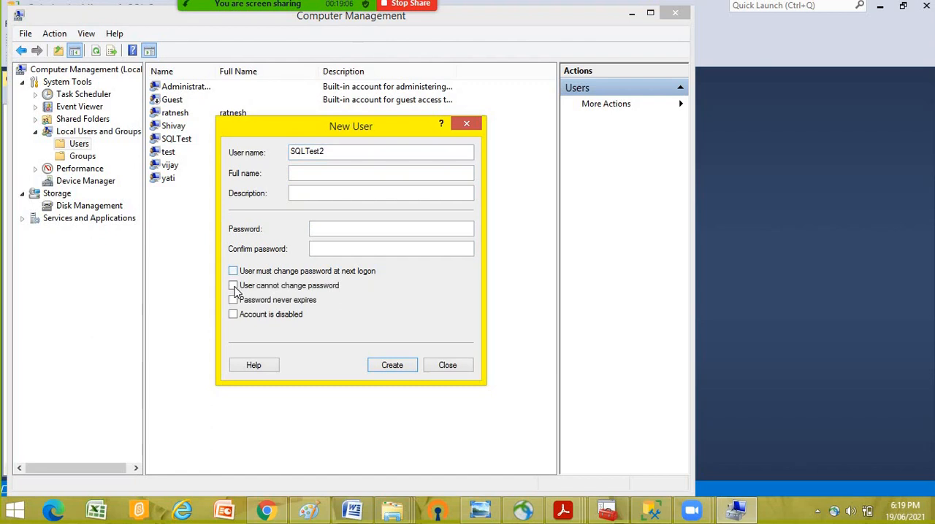
pyautogui.click(233, 300)
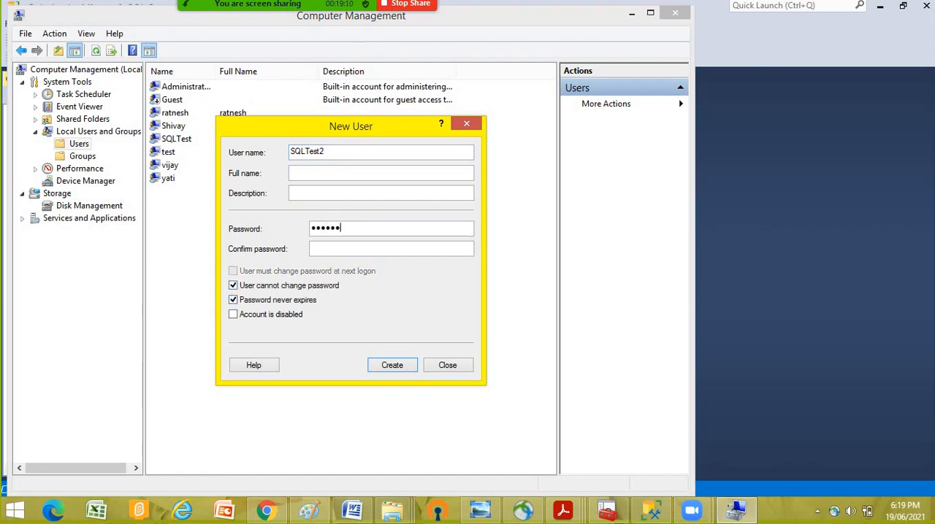
# - Enter and confirm the password for SQLTest2, create the account, and close the new user form
pyautogui.press('Tab')
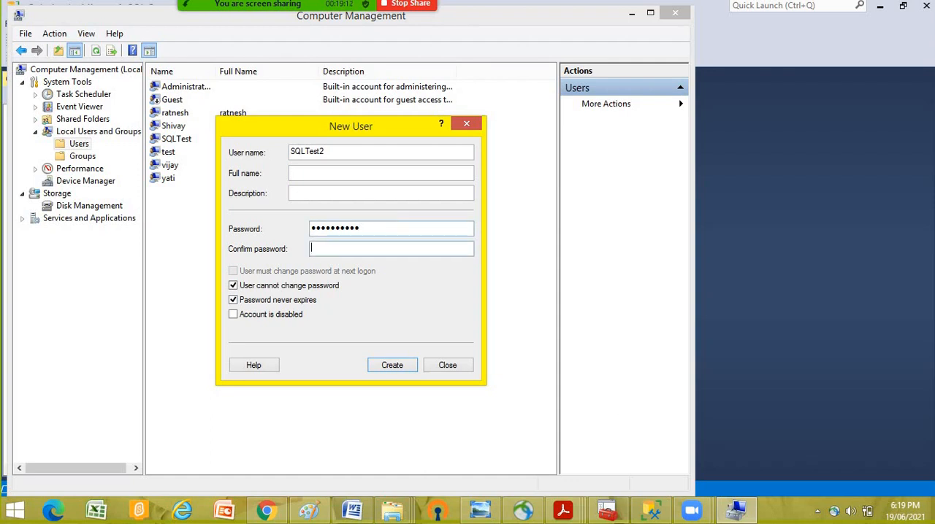
pyautogui.write('••••••••••')
pyautogui.click(391, 365)
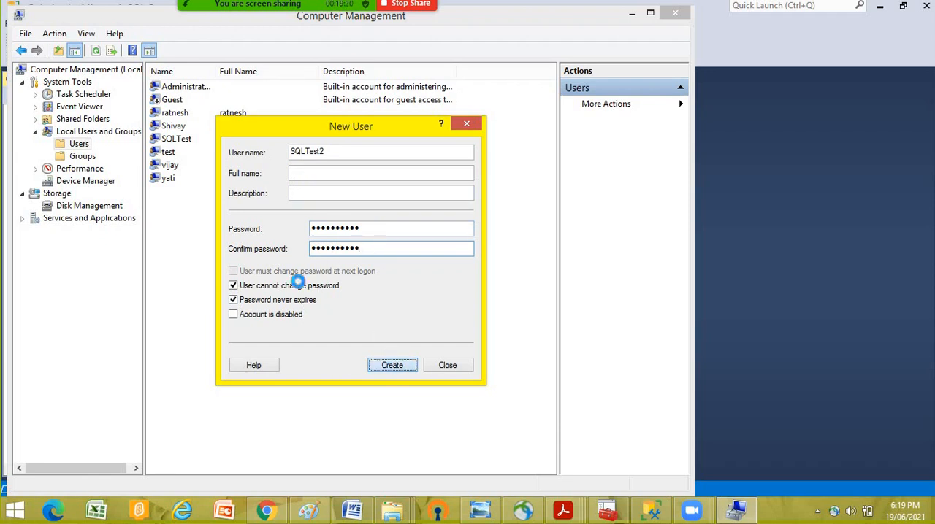
pyautogui.click(447, 364)
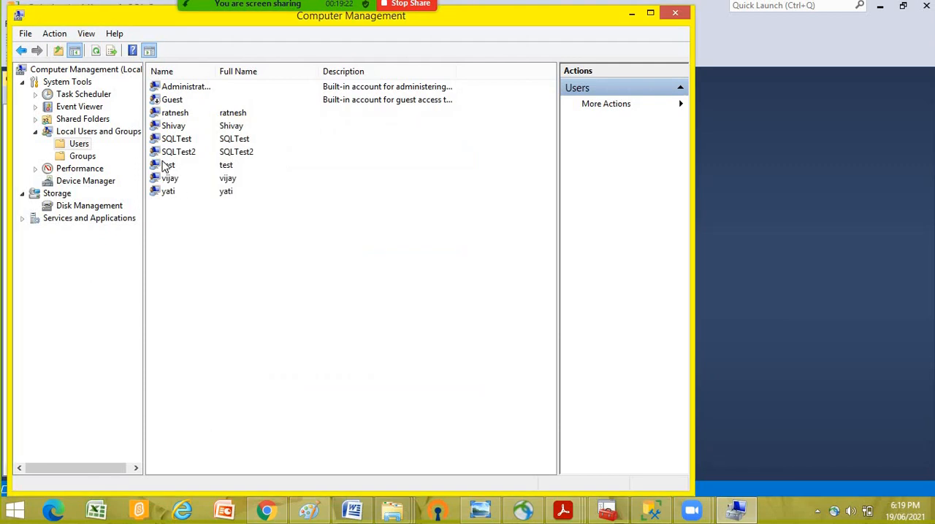
# - Remove the Users group from the SQLTest2 account's group memberships
pyautogui.rightClick(177, 151)
pyautogui.click(220, 235)
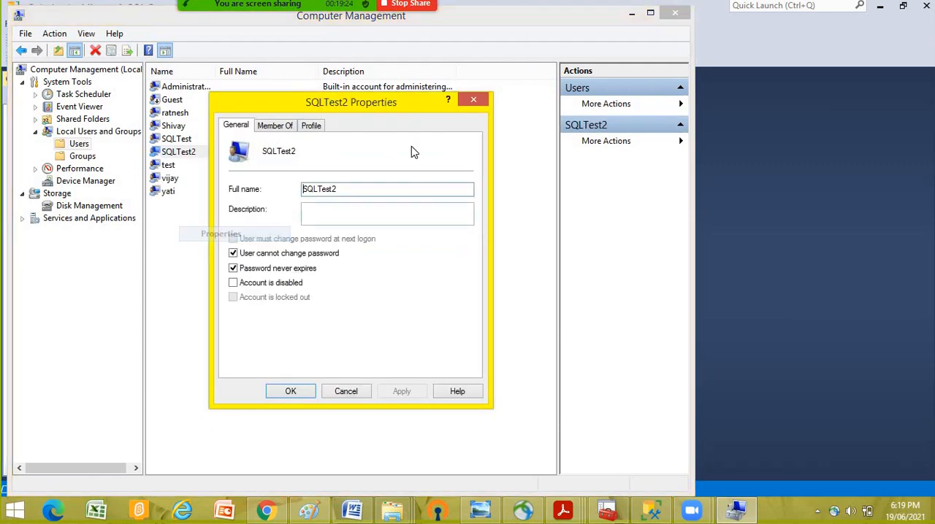
pyautogui.click(276, 125)
pyautogui.click(257, 160)
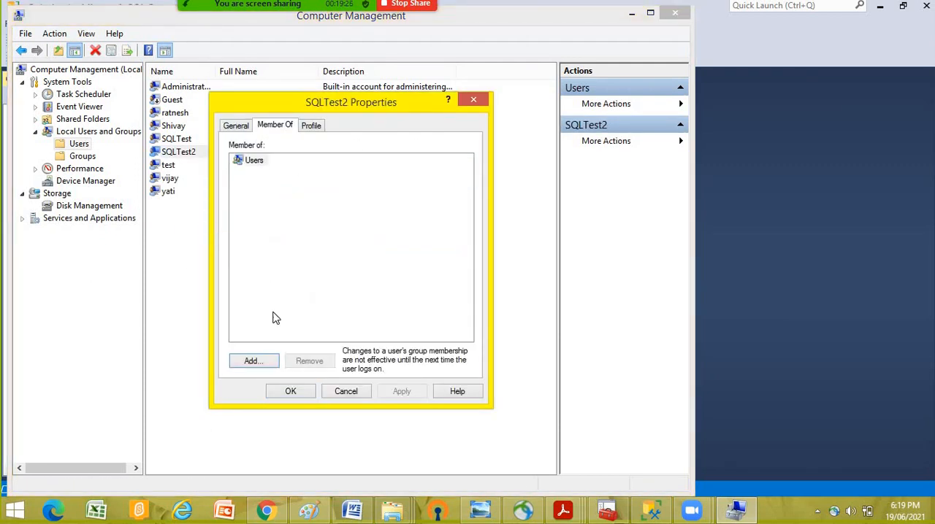
pyautogui.click(309, 361)
# - Find and add the Administrators group to SQLTest2's memberships and save the account properties
pyautogui.click(252, 363)
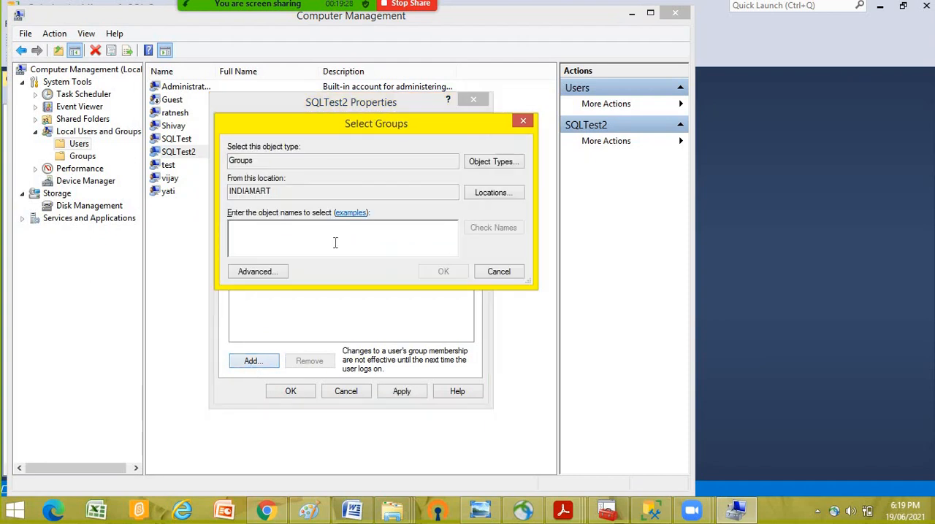
pyautogui.click(264, 274)
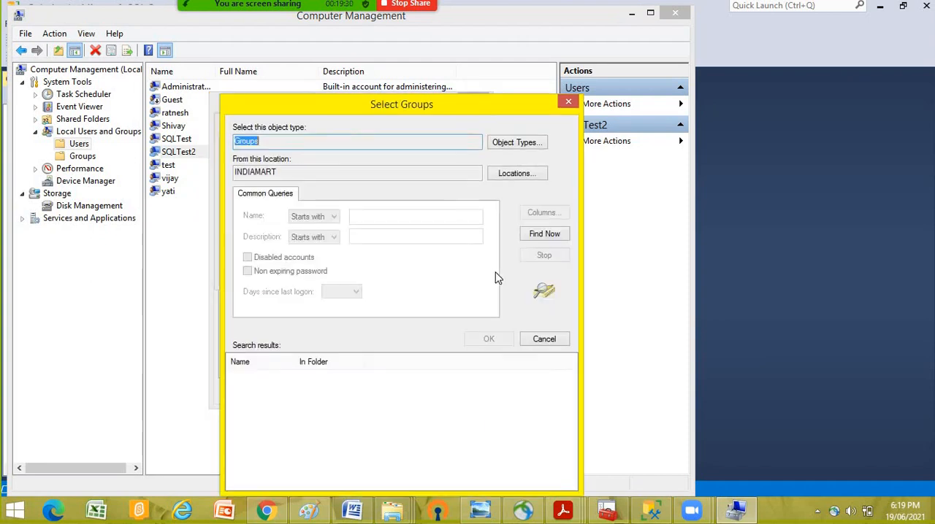
pyautogui.click(538, 235)
pyautogui.click(267, 401)
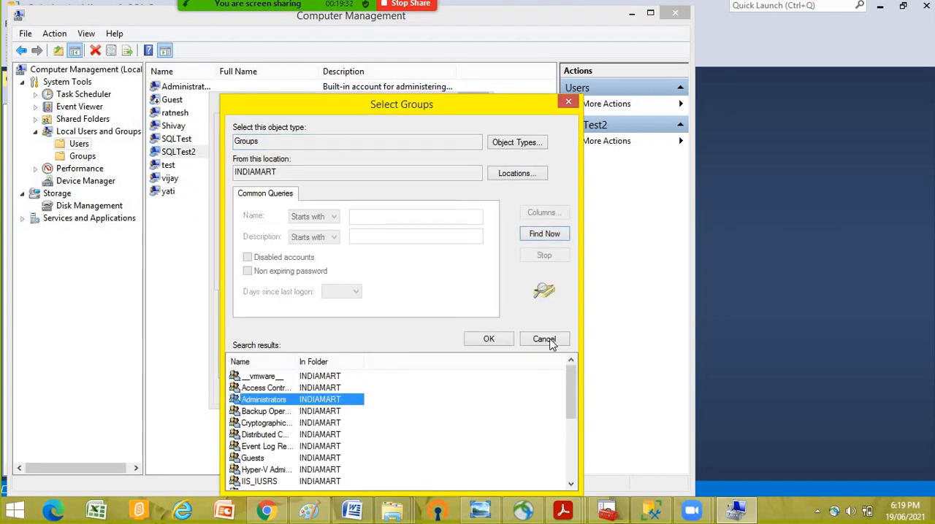
pyautogui.click(493, 339)
pyautogui.click(440, 274)
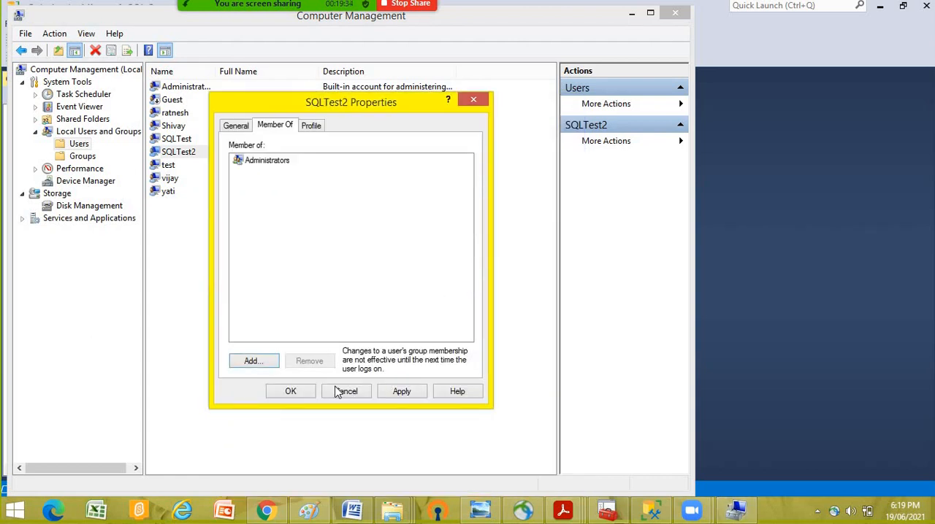
pyautogui.click(296, 391)
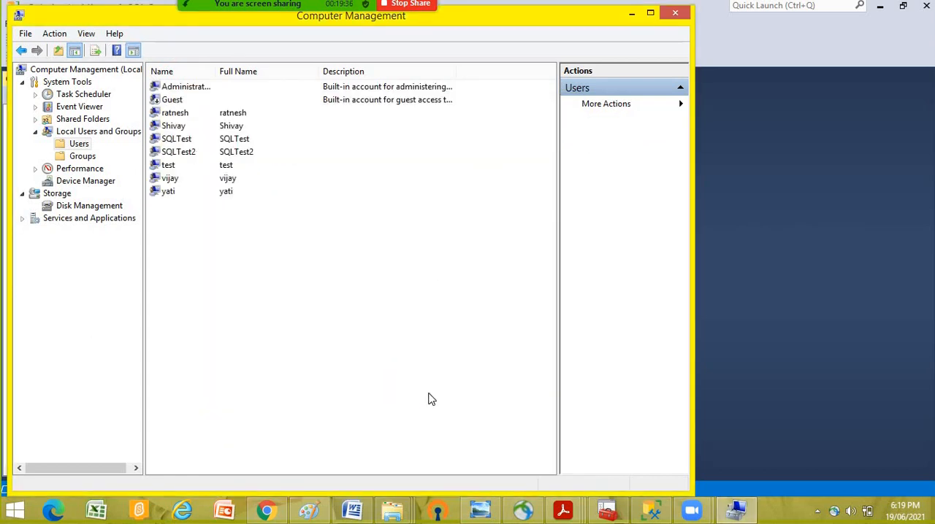
# - Switch to SQL Server Configuration Manager and set the SQL Server (SQL3) service's logon account name to .\SQLTest2
pyautogui.click(609, 513)
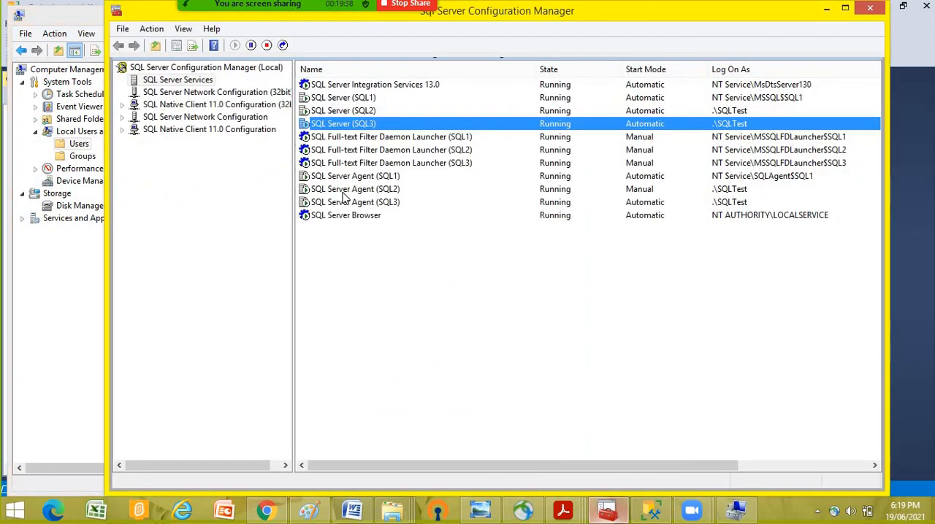
pyautogui.rightClick(367, 126)
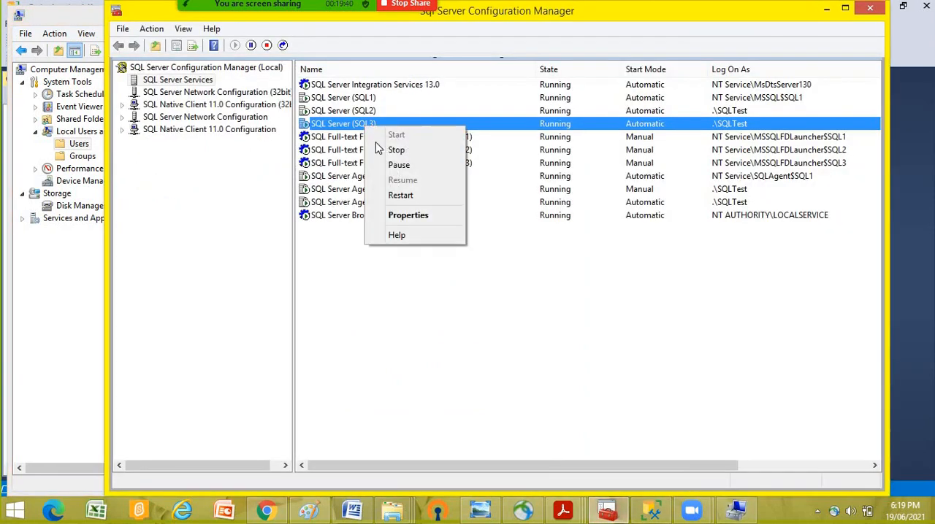
pyautogui.click(405, 215)
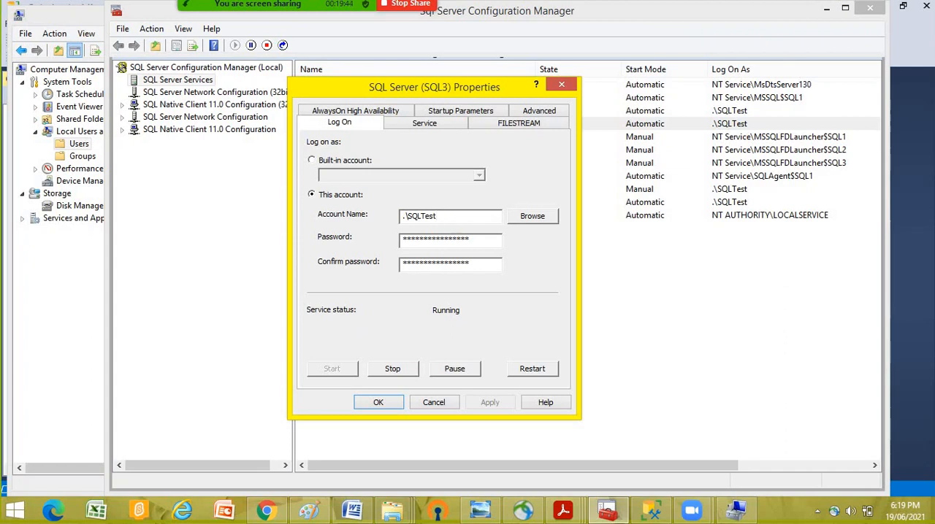
pyautogui.write('2')
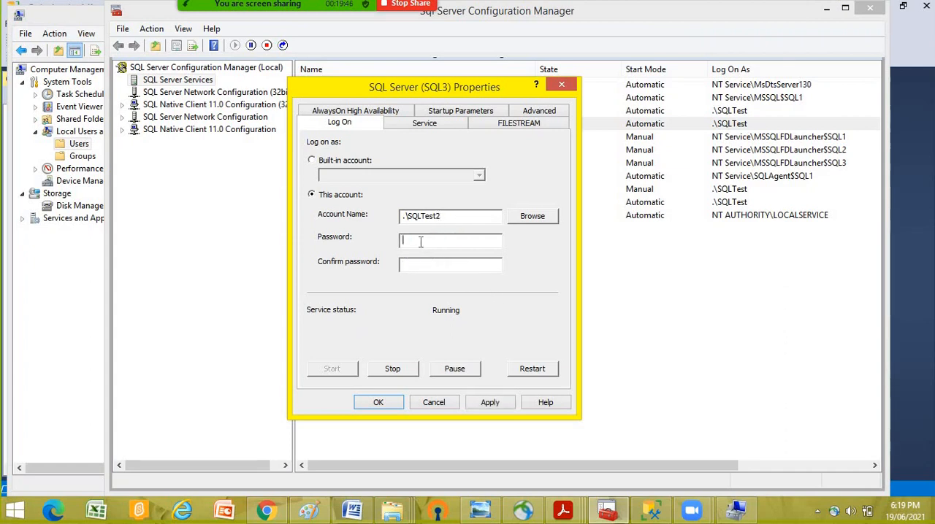
pyautogui.write('*****************')
# - Enter and confirm the account password for the SQL Server (SQL3) service, apply the change with a service restart, and close its properties
pyautogui.click(492, 403)
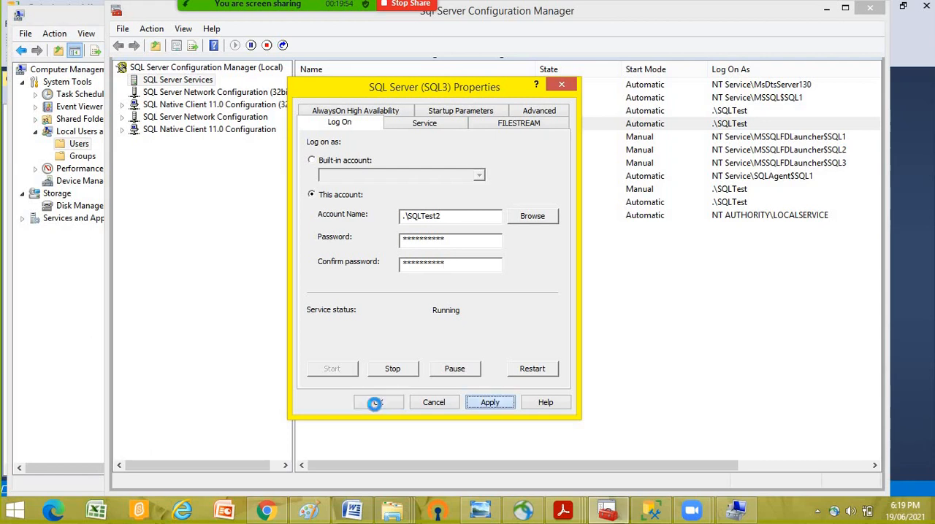
pyautogui.click(378, 403)
pyautogui.click(529, 305)
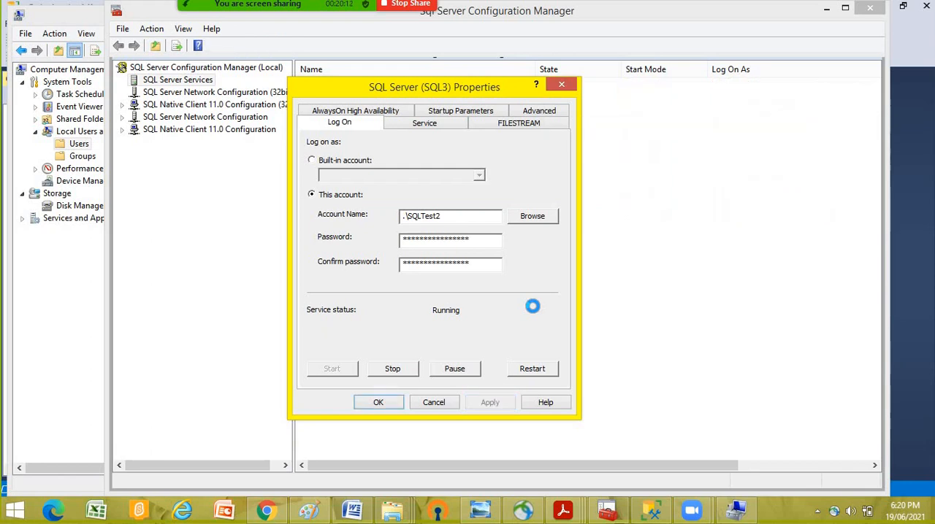
pyautogui.click(378, 402)
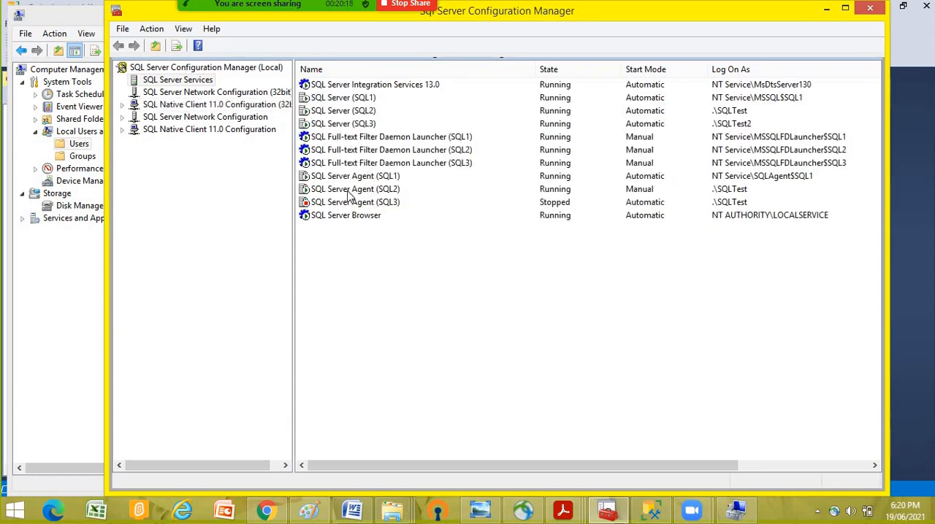
# - Set the SQL Server Agent (SQL3) service's logon account name to .\SQLTest2
pyautogui.rightClick(366, 206)
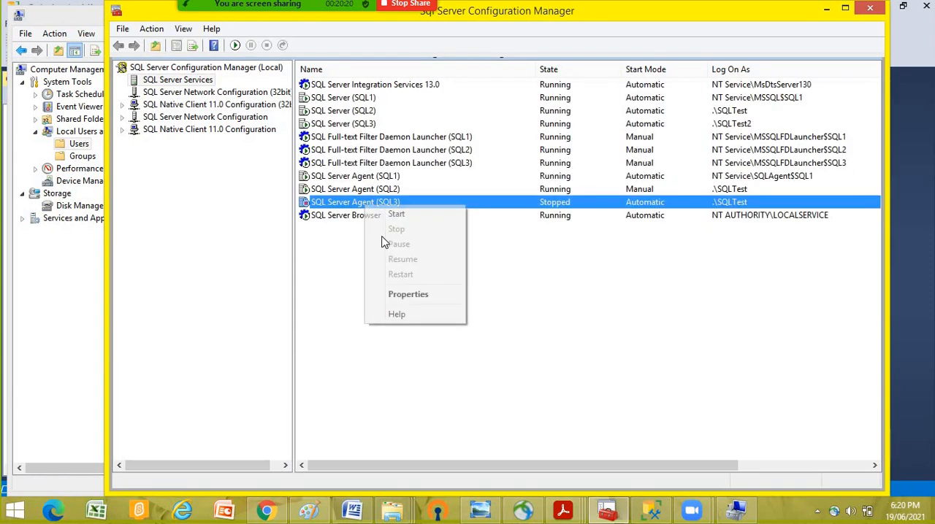
pyautogui.click(407, 300)
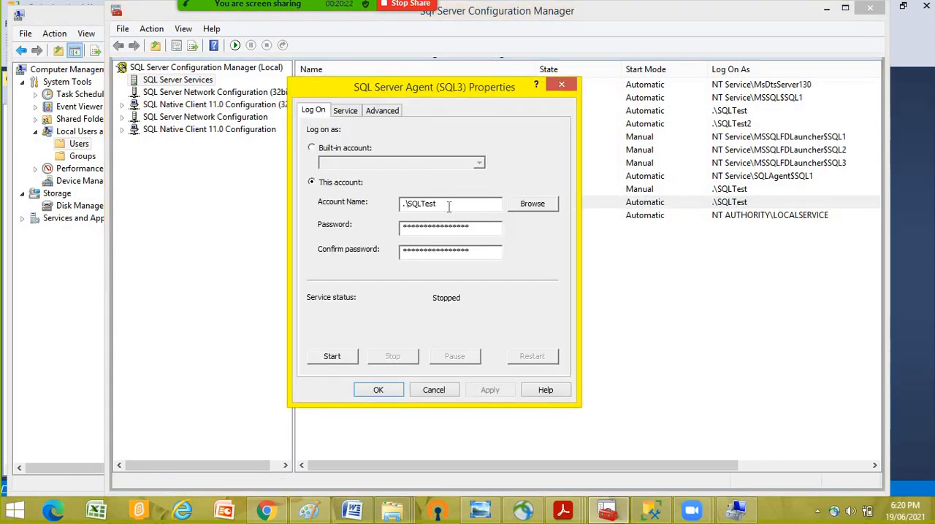
pyautogui.write('2')
pyautogui.click(437, 228)
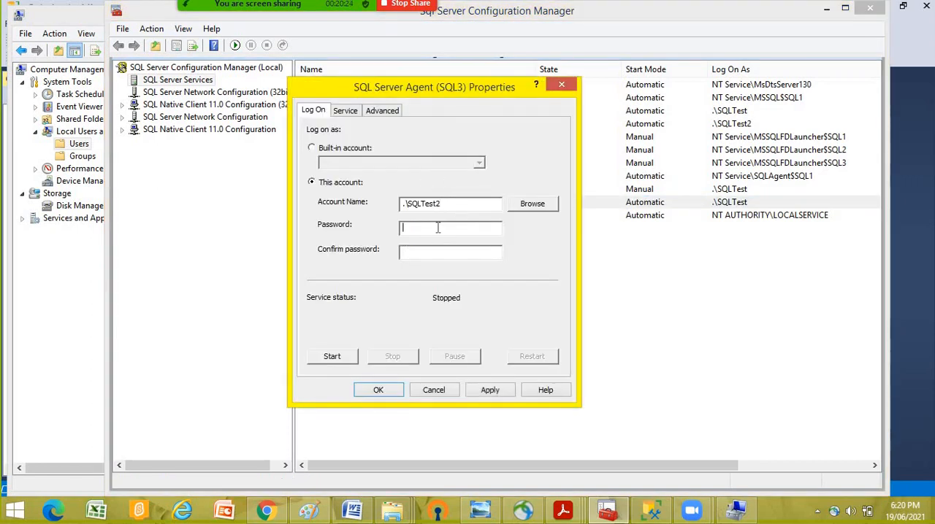
# - Enter the account password and its confirmation for SQL Server Agent (SQL3) and try to apply the logon change
pyautogui.write('********************')
pyautogui.click(509, 392)
pyautogui.click(599, 310)
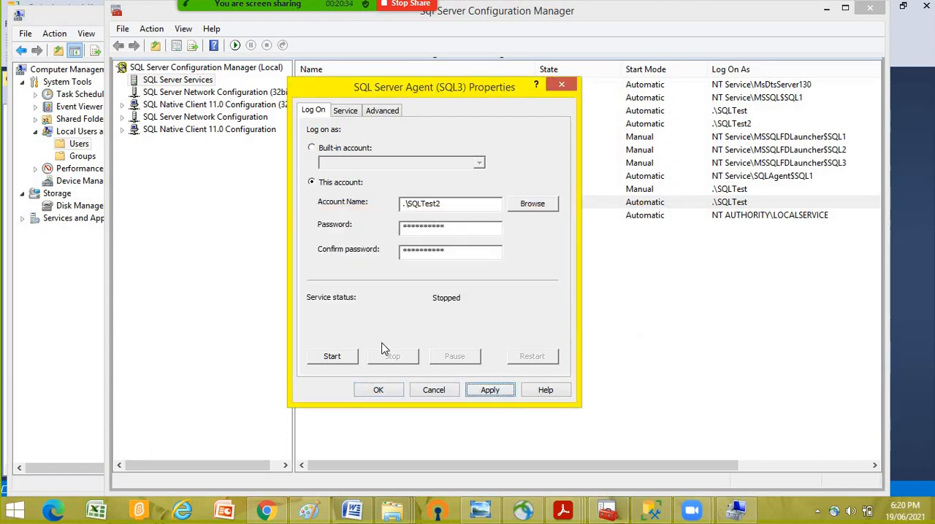
# - Start the SQL Server Agent (SQL3) service and try to save its logon properties
pyautogui.click(333, 357)
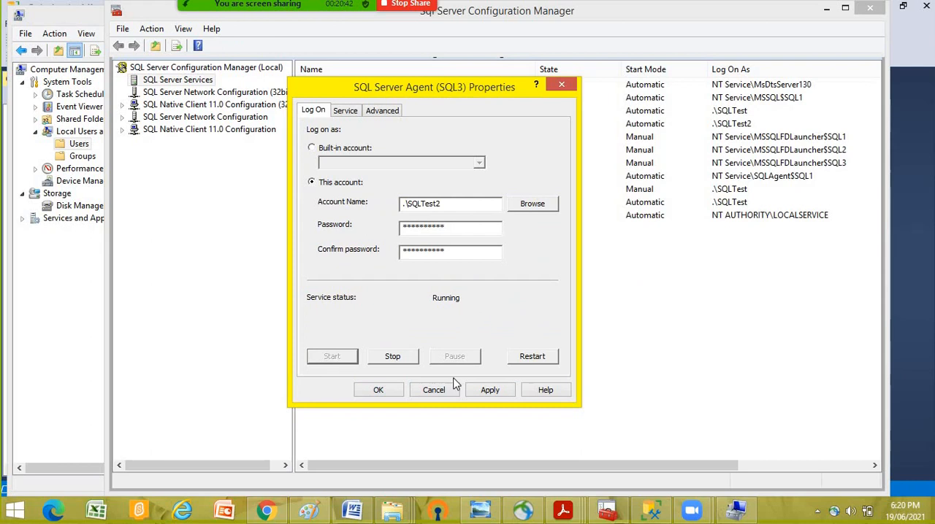
pyautogui.click(378, 391)
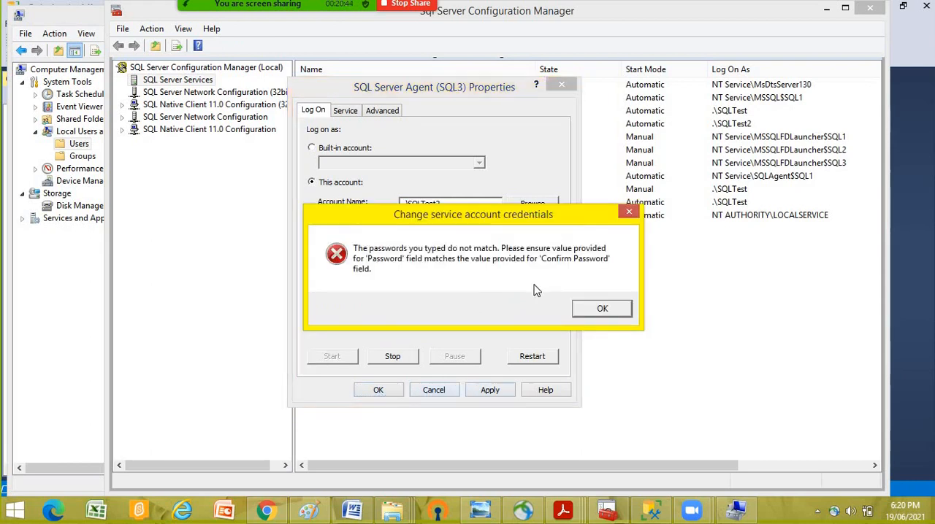
pyautogui.click(600, 310)
# - Re-enter the confirmation password for SQL Server Agent (SQL3), apply the logon change with a service restart, and close its properties
pyautogui.moveTo(453, 250); pyautogui.dragTo(319, 244)
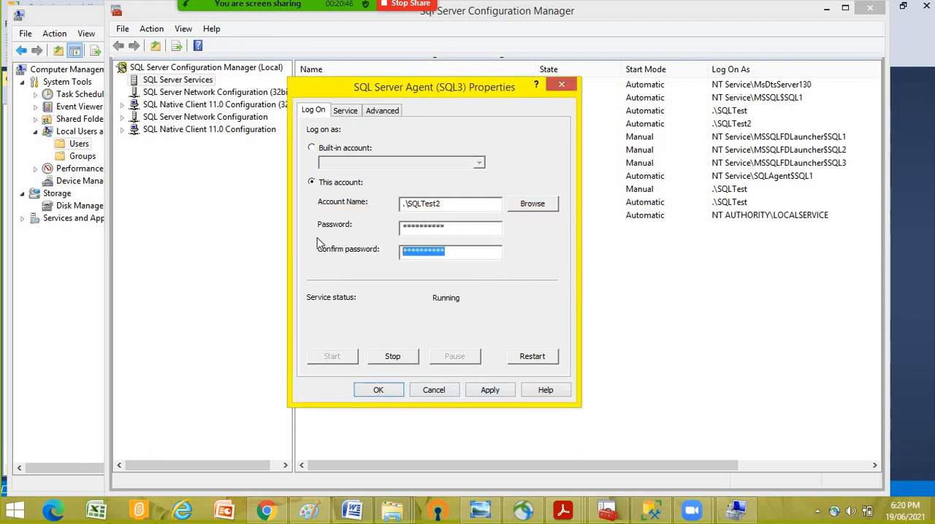
pyautogui.write('*')
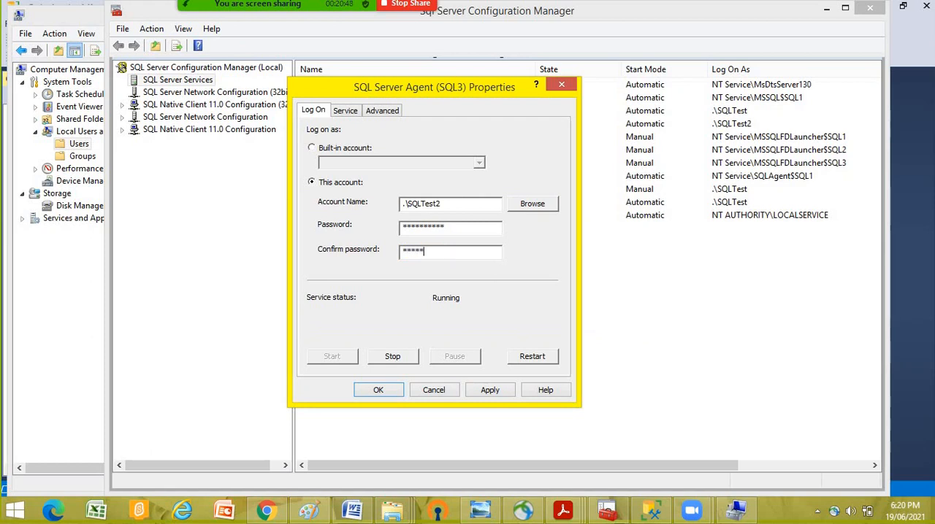
pyautogui.write('*********')
pyautogui.click(506, 389)
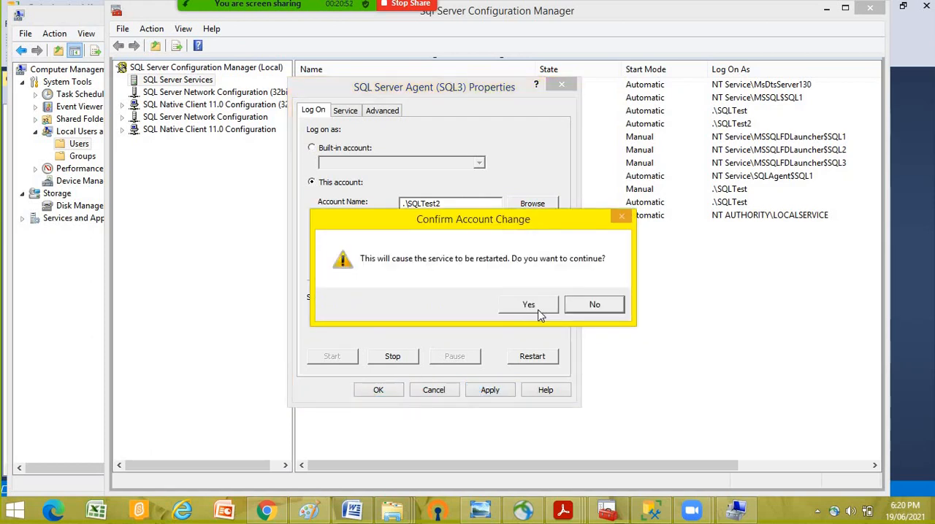
pyautogui.click(528, 306)
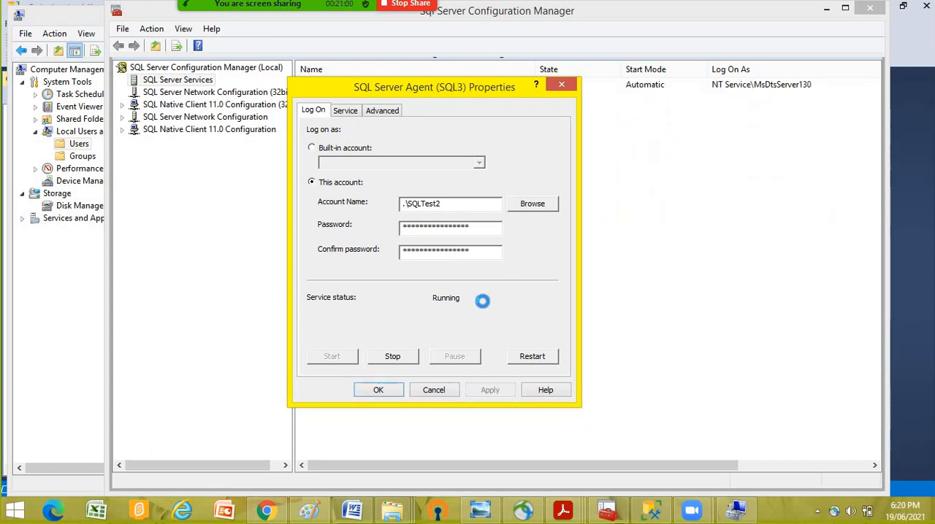
pyautogui.click(377, 389)
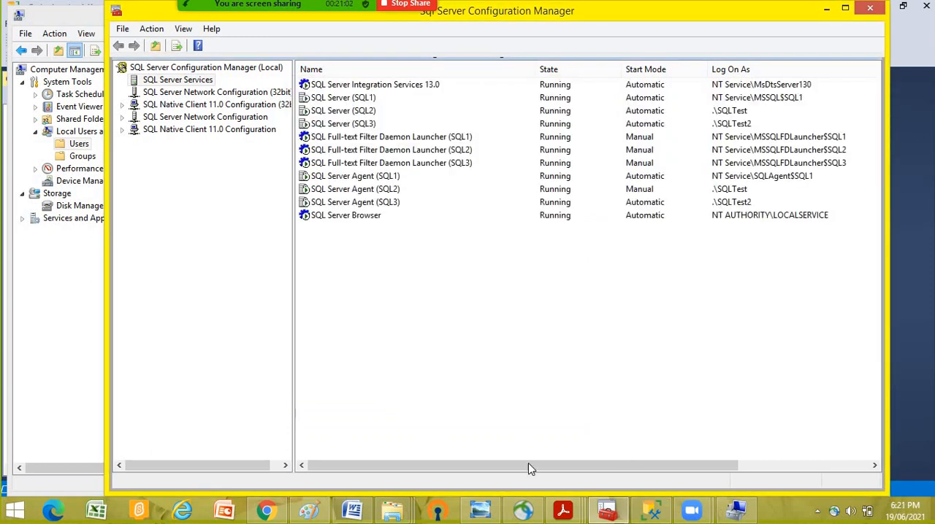
# - Switch to File Explorer and open the security permissions of the LogShippingBackup folder on drive D: for editing
pyautogui.moveTo(387, 502)
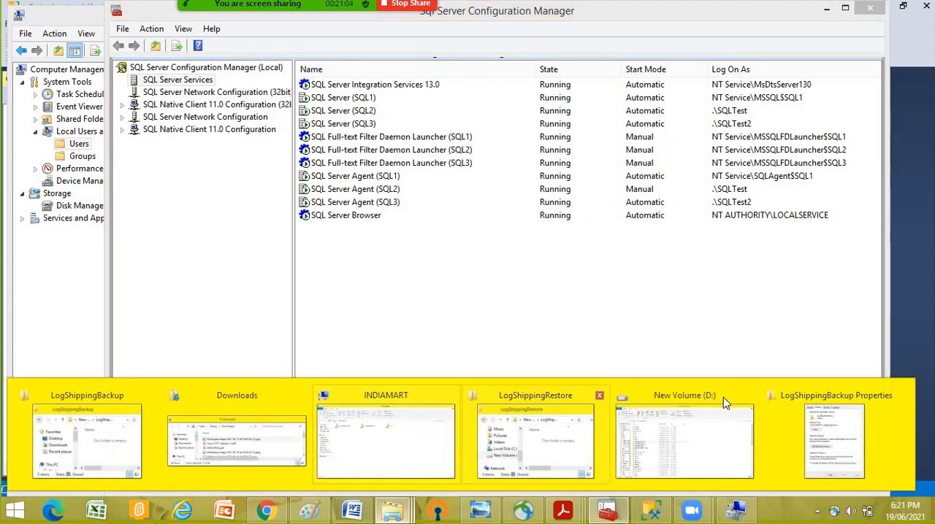
pyautogui.click(381, 431)
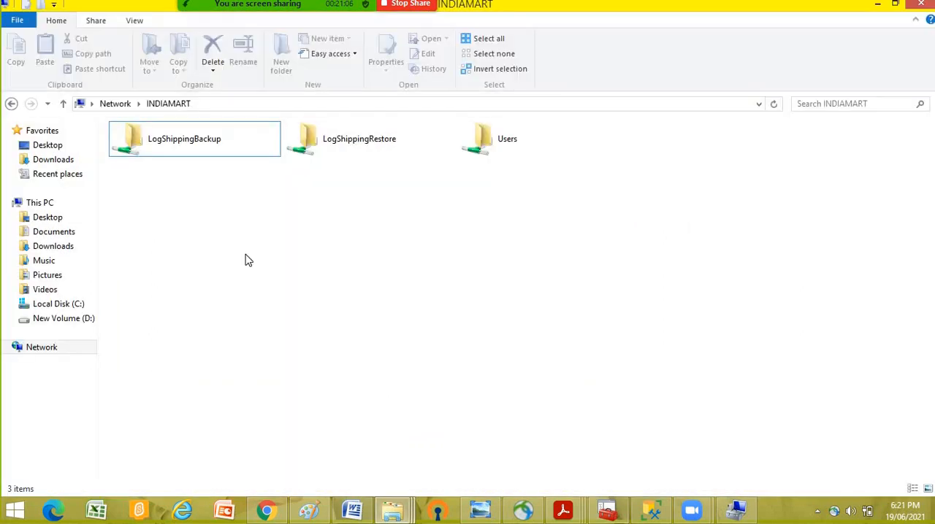
pyautogui.click(40, 321)
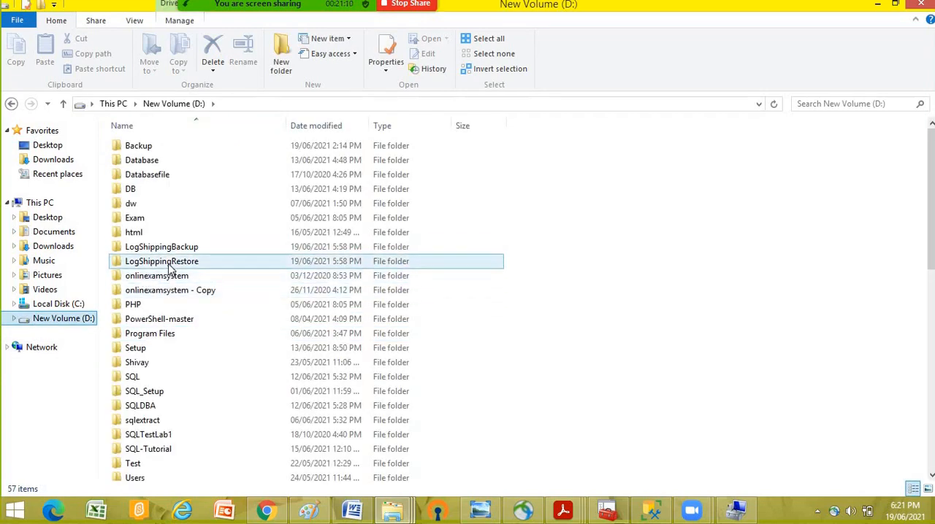
pyautogui.click(156, 248)
pyautogui.rightClick(154, 248)
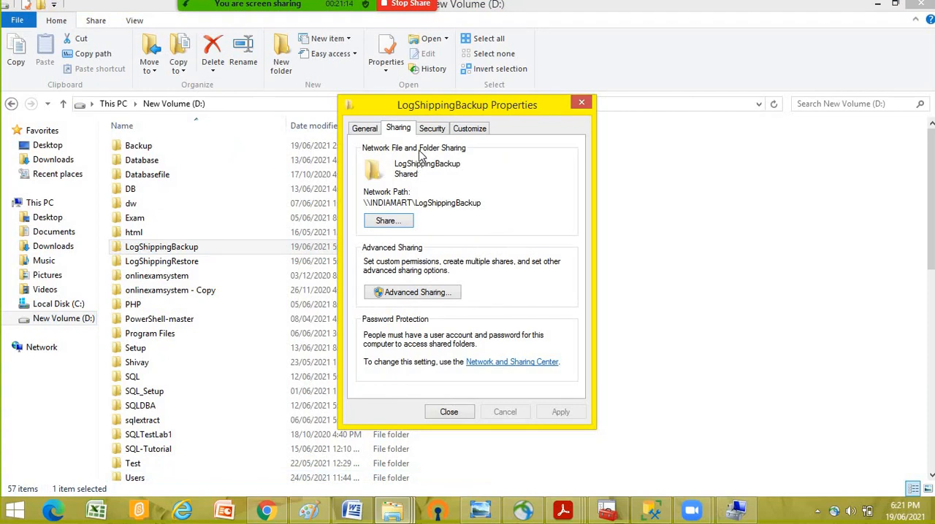
pyautogui.click(433, 129)
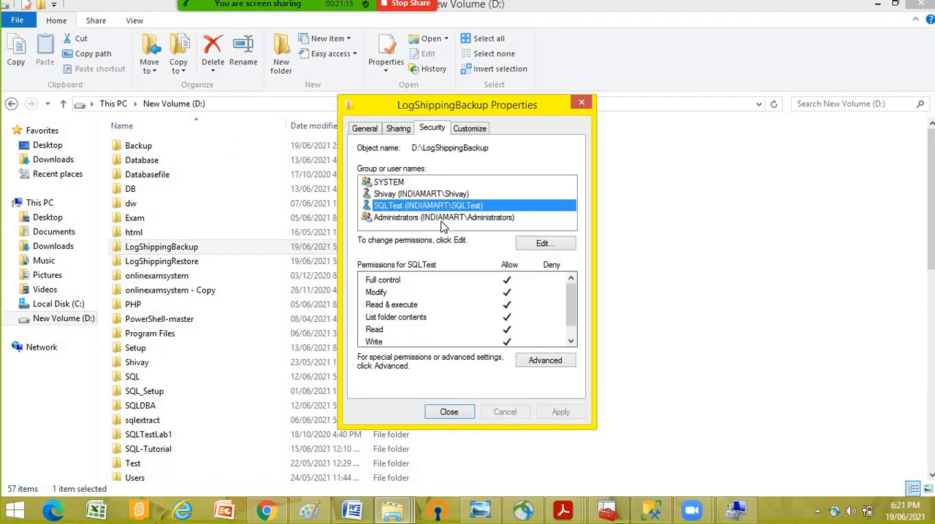
pyautogui.click(544, 246)
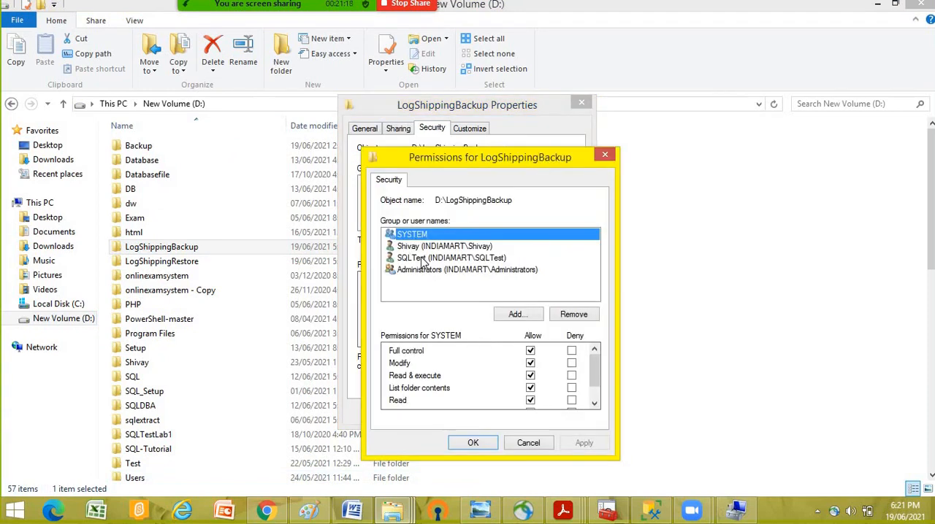
# - Restrict SQLTest to only the Write permission on LogShippingBackup, apply the change, and close the folder's properties
pyautogui.click(422, 260)
pyautogui.click(531, 351)
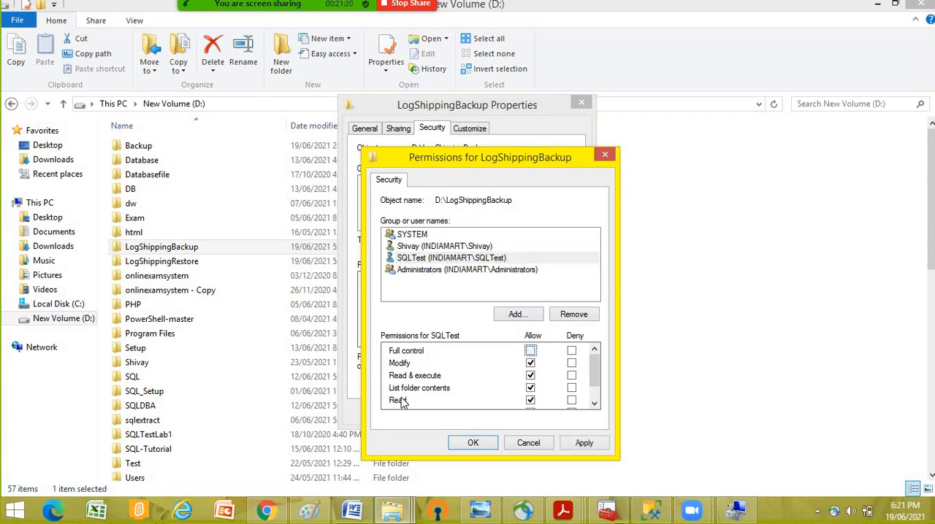
pyautogui.click(531, 363)
pyautogui.click(530, 375)
pyautogui.click(531, 389)
pyautogui.doubleClick(596, 405)
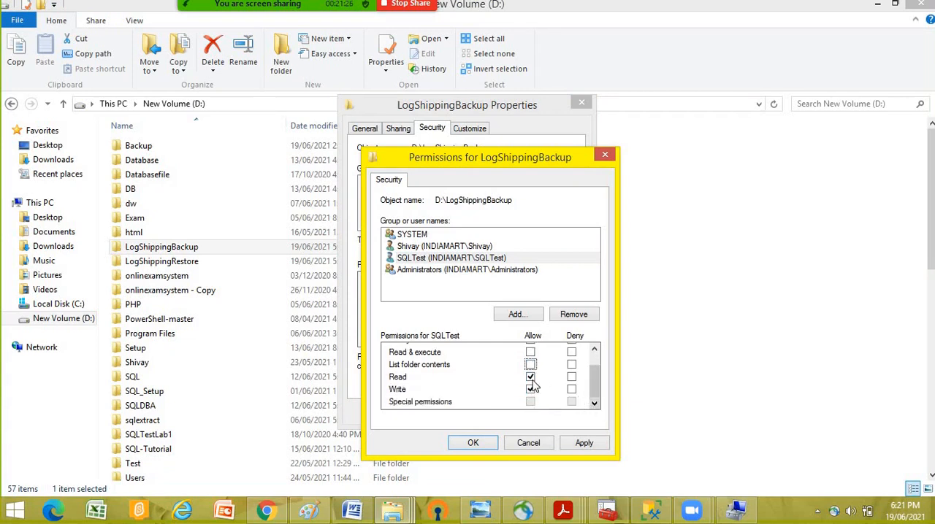
pyautogui.click(530, 377)
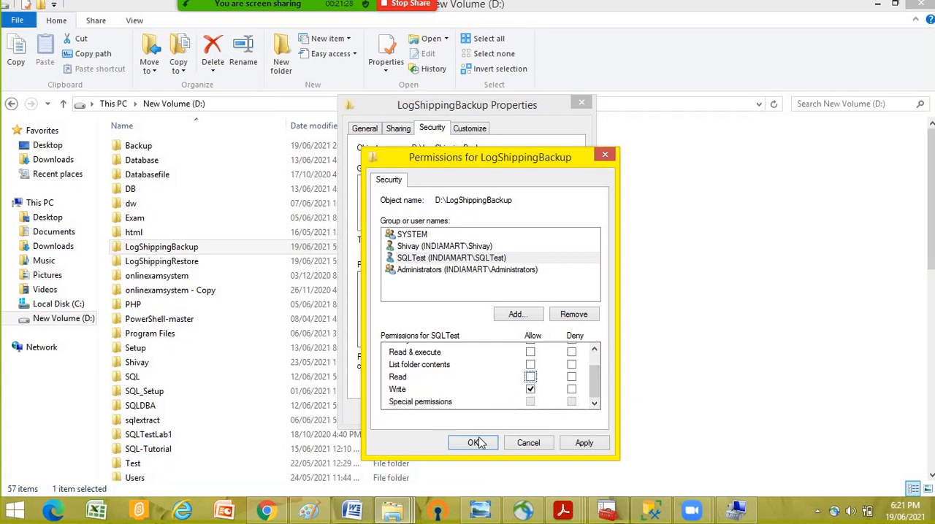
pyautogui.click(584, 444)
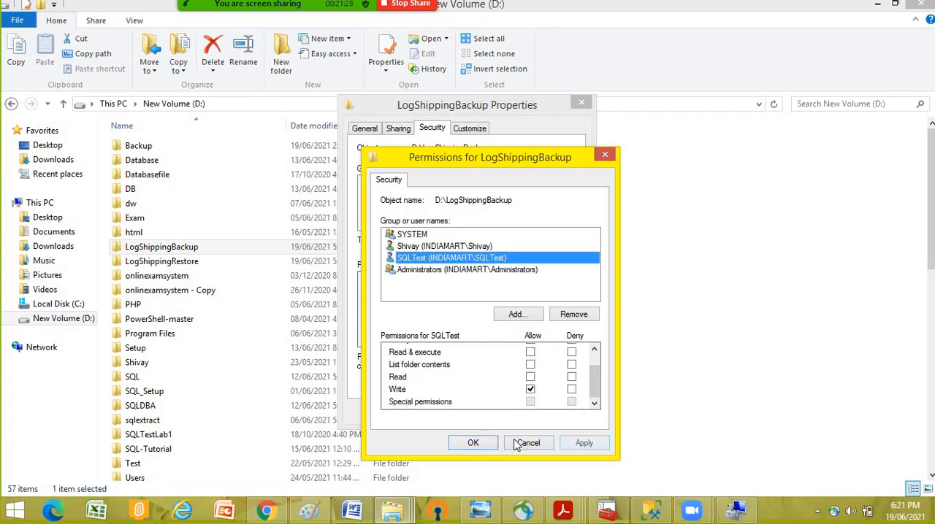
pyautogui.click(475, 444)
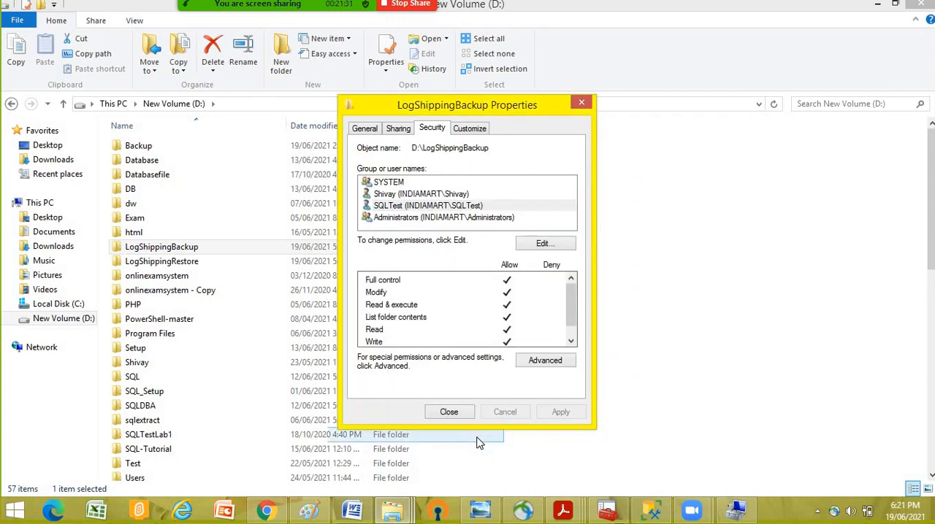
pyautogui.click(450, 413)
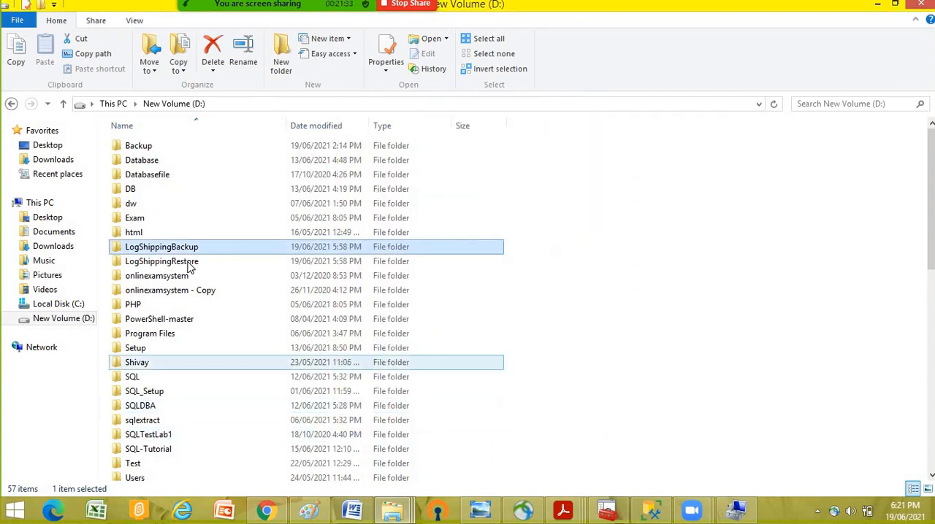
# - Reopen the LogShippingBackup folder's security permissions for editing
pyautogui.rightClick(157, 252)
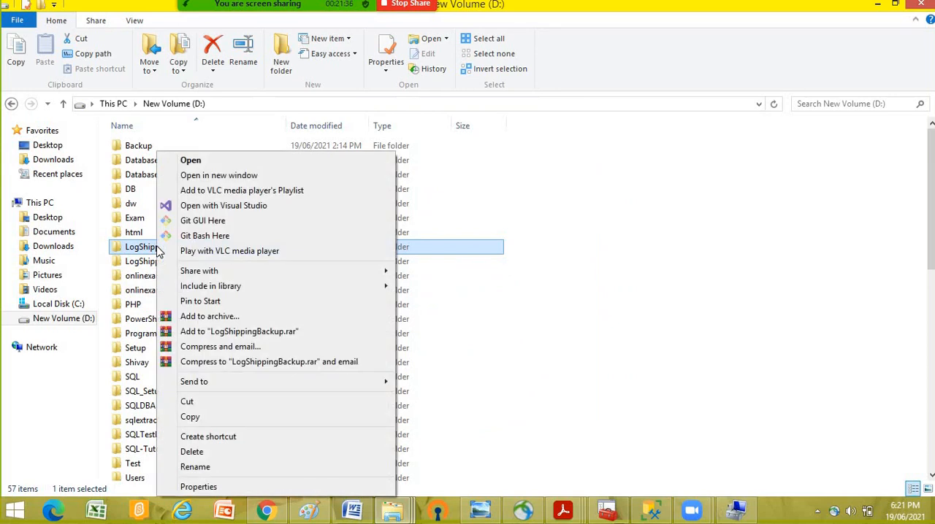
pyautogui.click(190, 487)
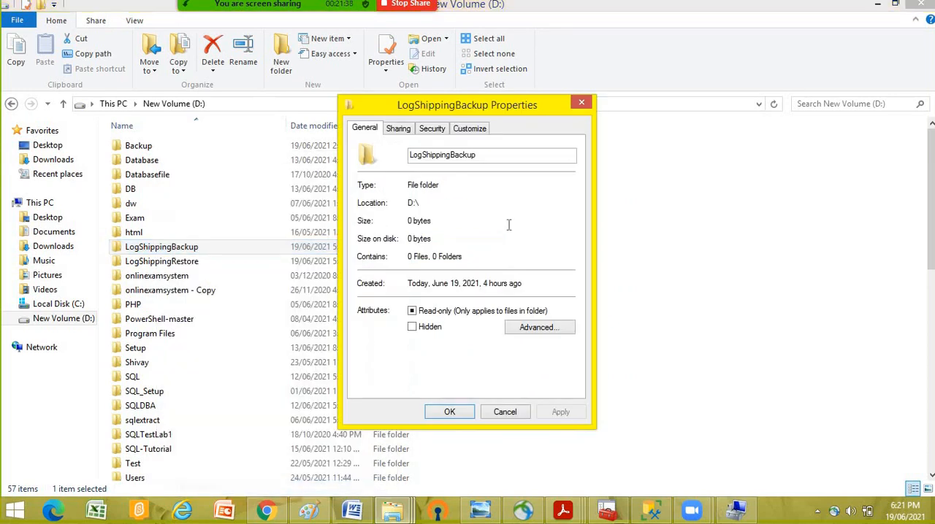
pyautogui.click(428, 132)
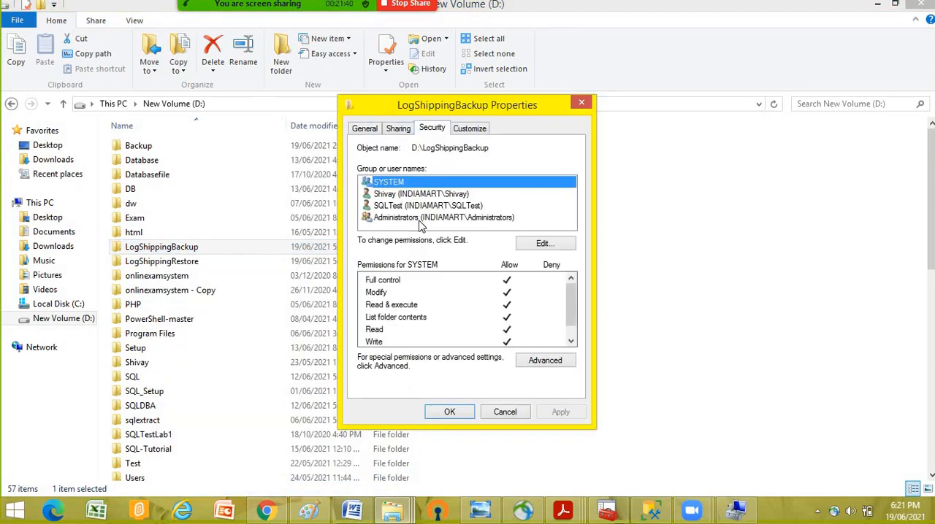
pyautogui.click(420, 206)
pyautogui.click(542, 243)
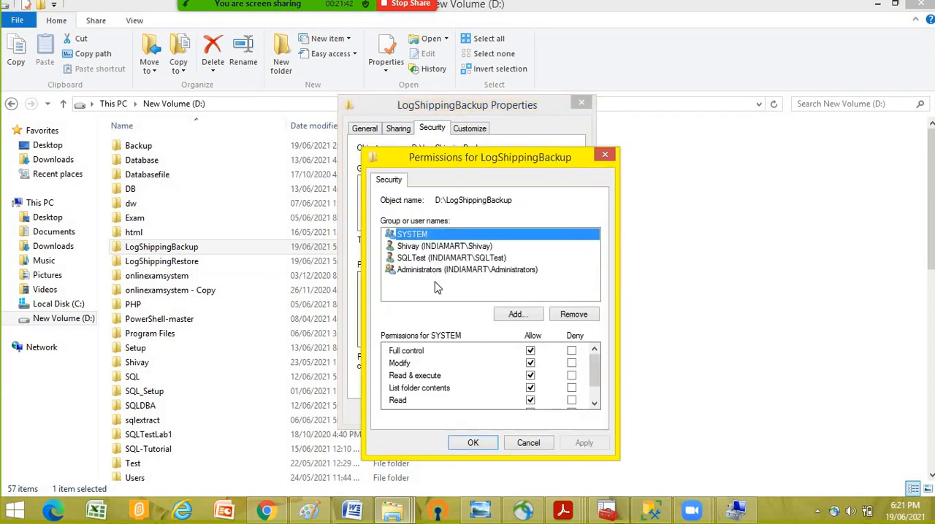
# - Look up the SQLTest2 account on INDIAMART and add it to the LogShippingBackup permission list
pyautogui.click(519, 314)
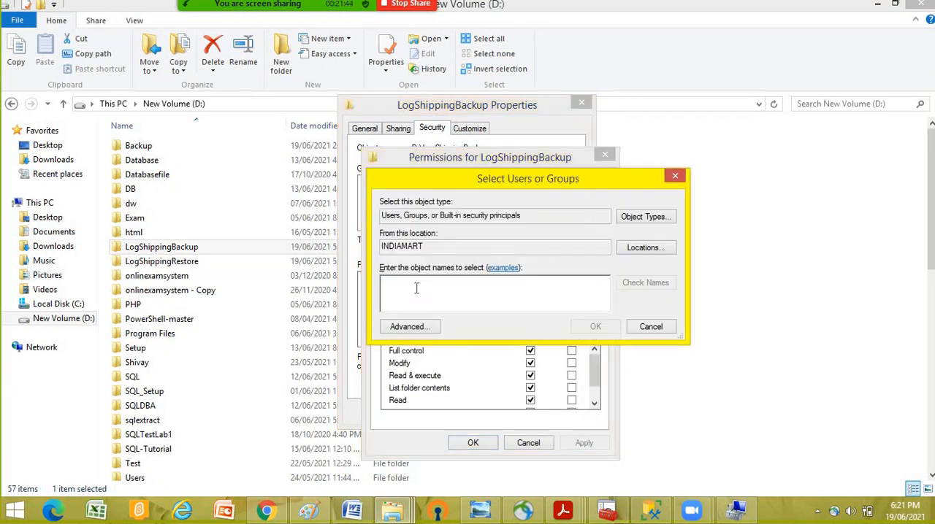
pyautogui.click(417, 325)
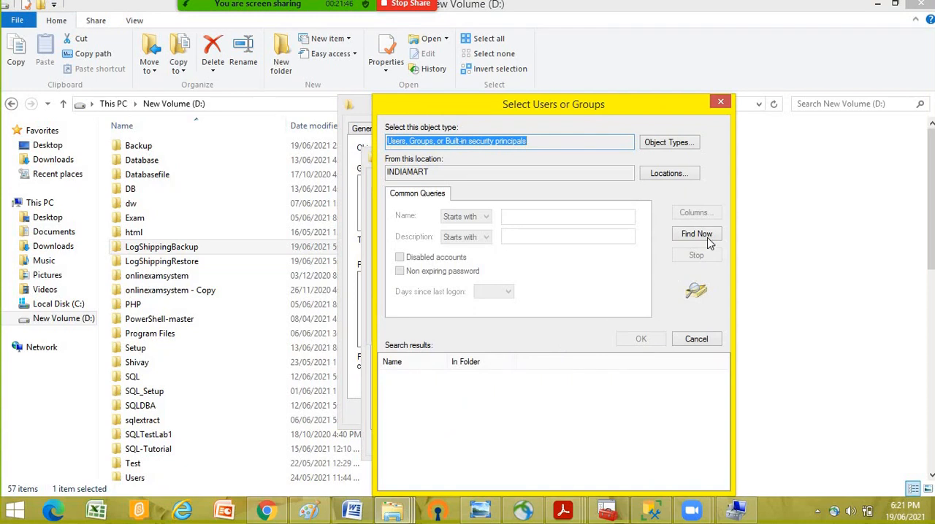
pyautogui.click(705, 238)
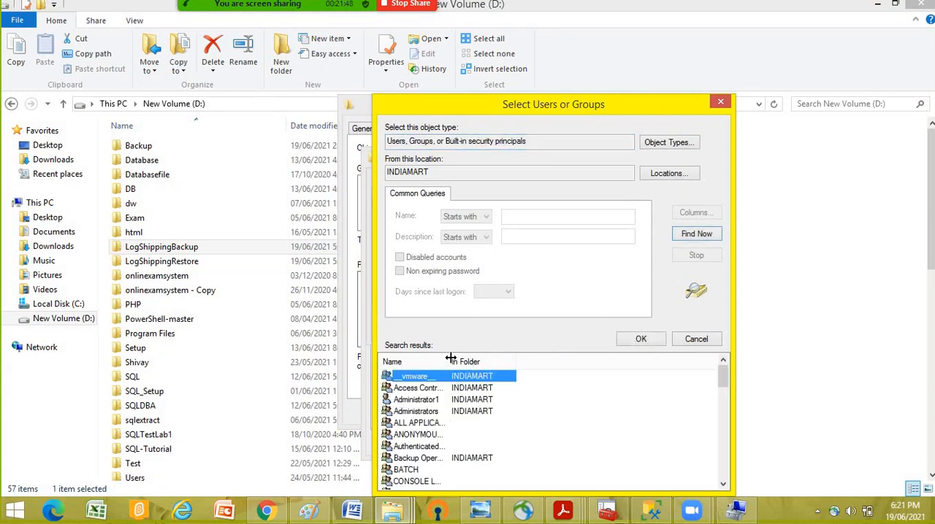
pyautogui.moveTo(482, 358); pyautogui.dragTo(580, 358)
pyautogui.scroll(-7, 523, 407)
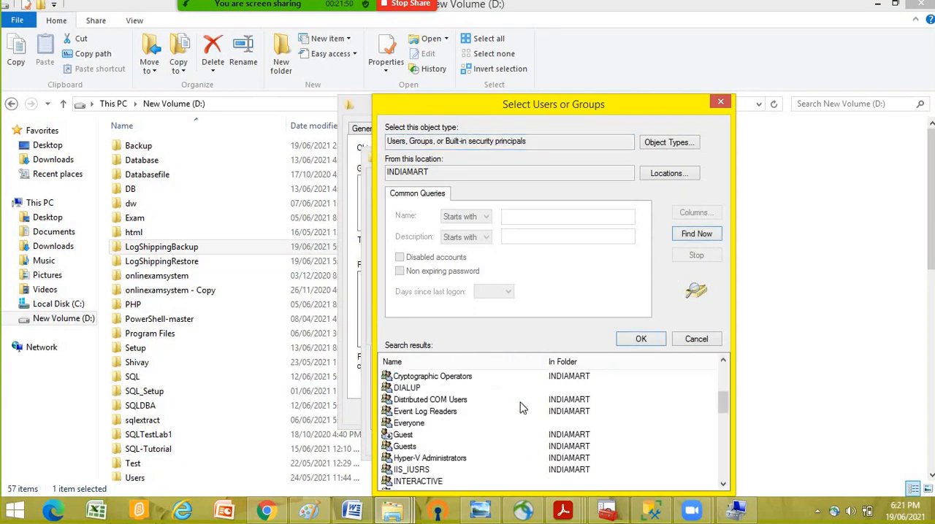
pyautogui.scroll(-5, 523, 408)
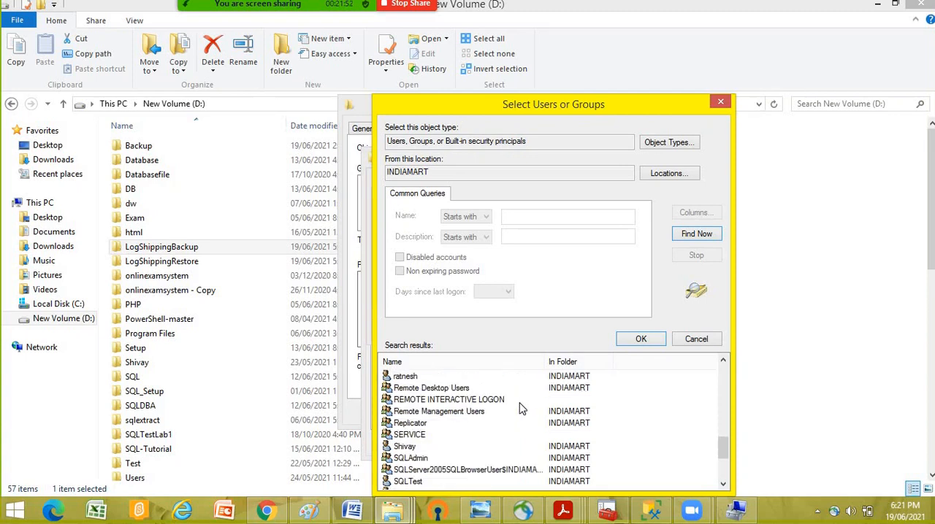
pyautogui.click(420, 459)
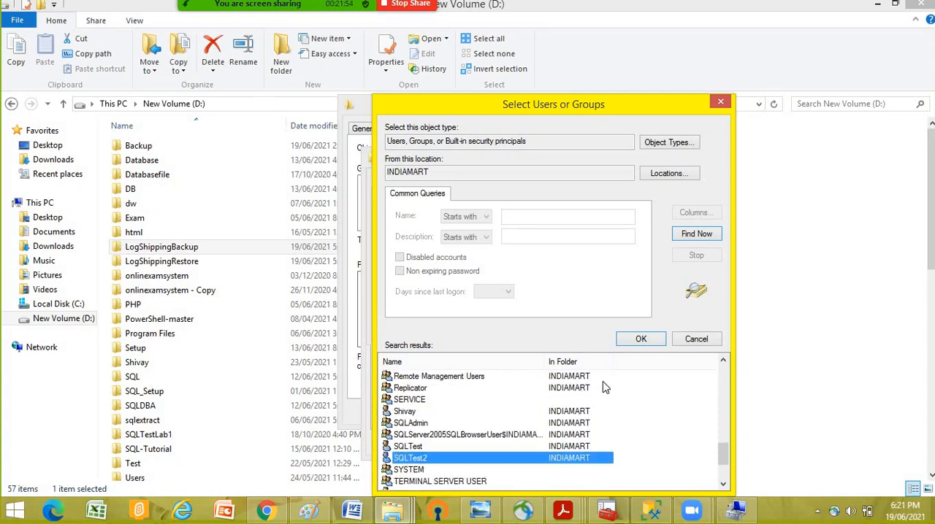
pyautogui.click(650, 342)
pyautogui.click(595, 326)
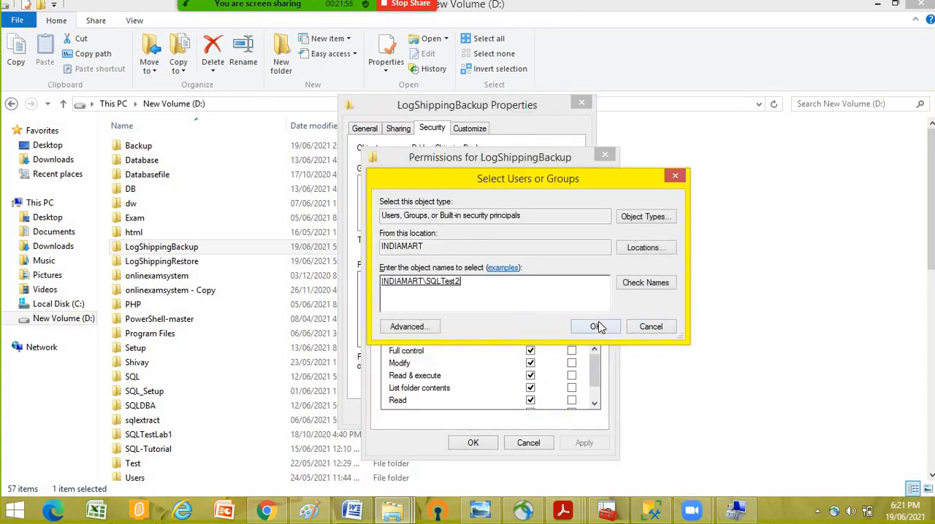
# - Restrict SQLTest2 to only the Read permission on LogShippingBackup, check SQLTest's permissions, apply the change, and close the folder's properties
pyautogui.click(531, 376)
pyautogui.click(530, 388)
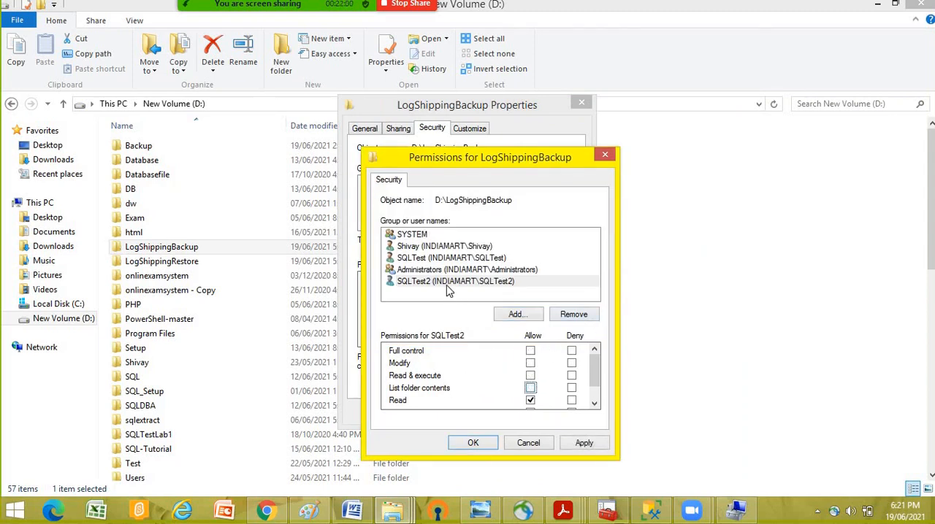
pyautogui.click(418, 259)
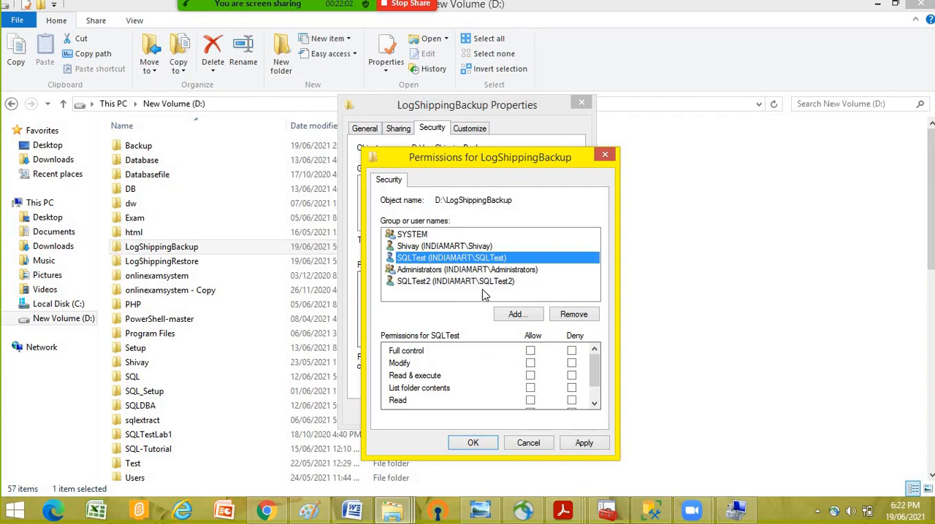
pyautogui.scroll(-1, 600, 373)
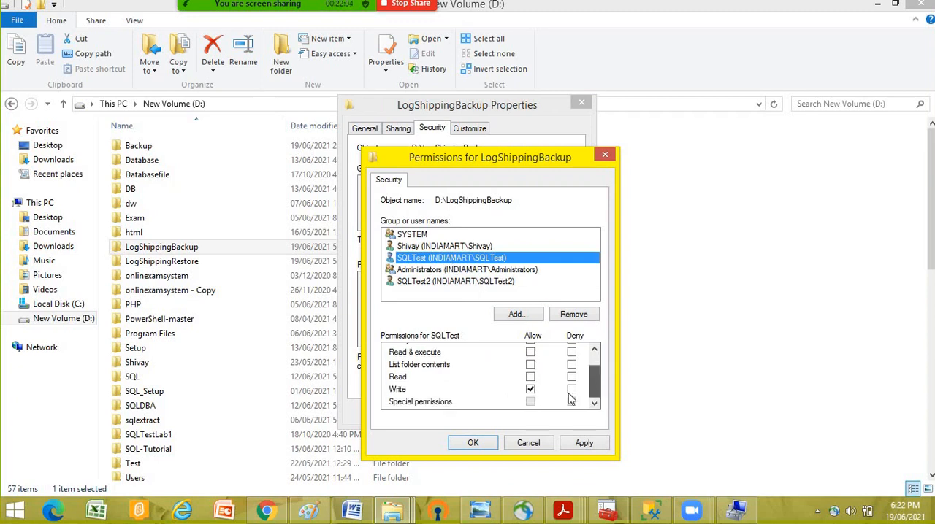
pyautogui.click(432, 282)
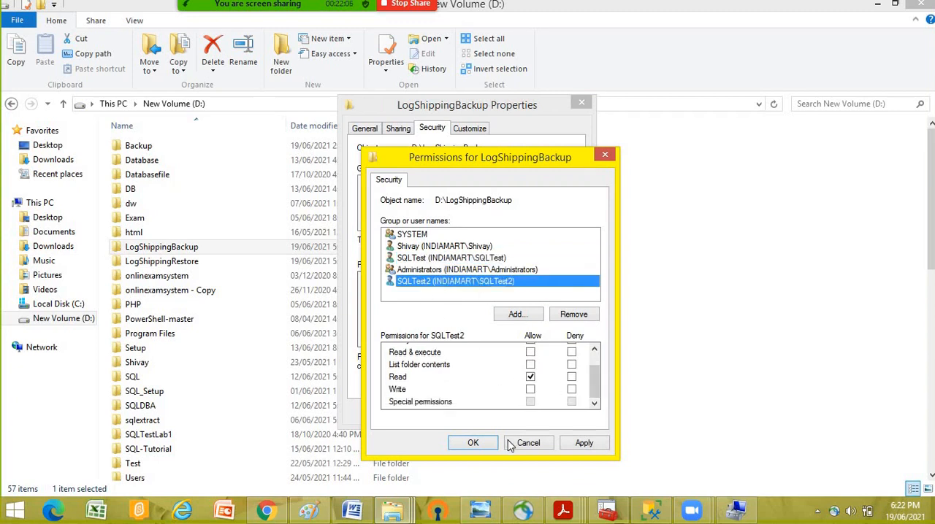
pyautogui.click(585, 443)
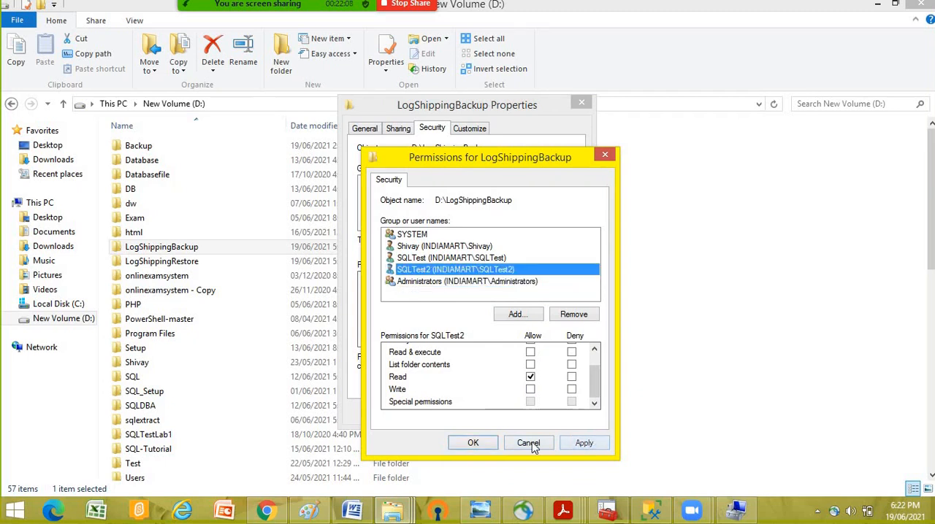
pyautogui.click(471, 442)
pyautogui.click(456, 414)
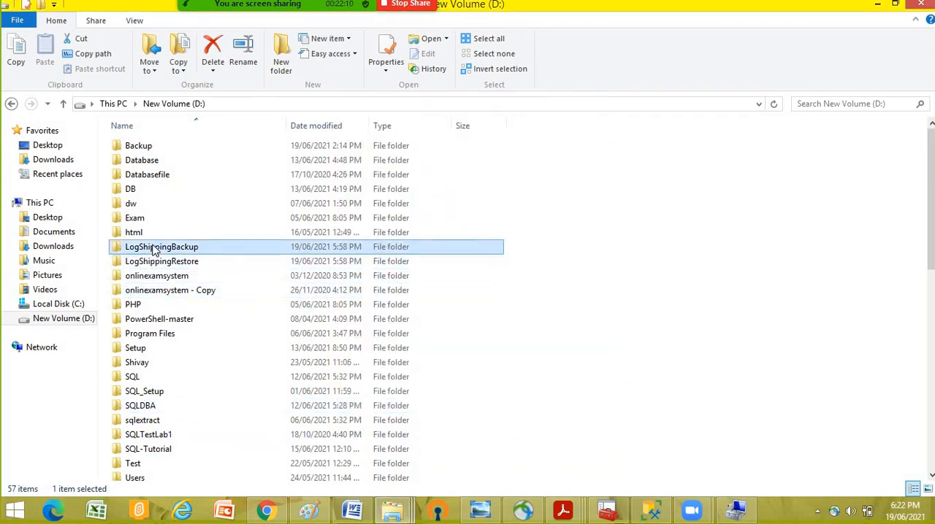
# - In the LogShippingBackup folder's file sharing settings, set SQLTest2's permission level to Read
pyautogui.rightClick(152, 249)
pyautogui.click(196, 486)
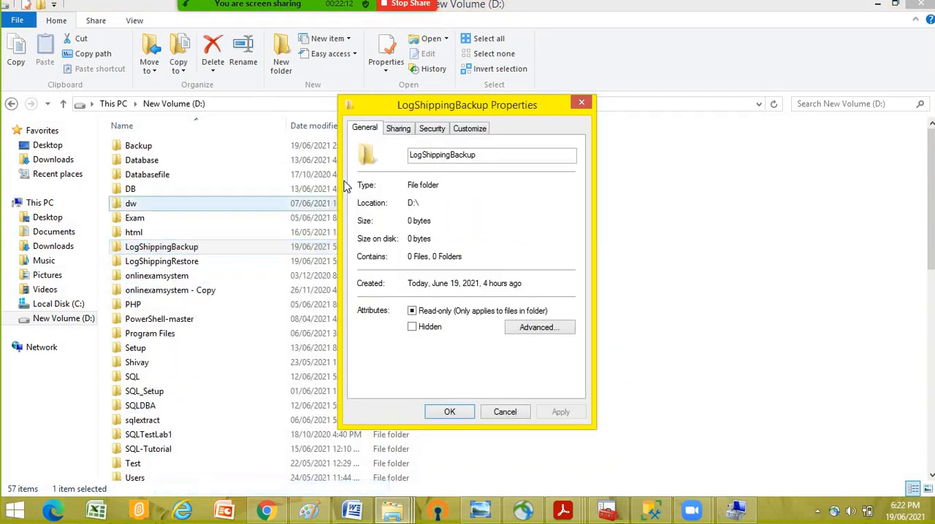
pyautogui.click(398, 130)
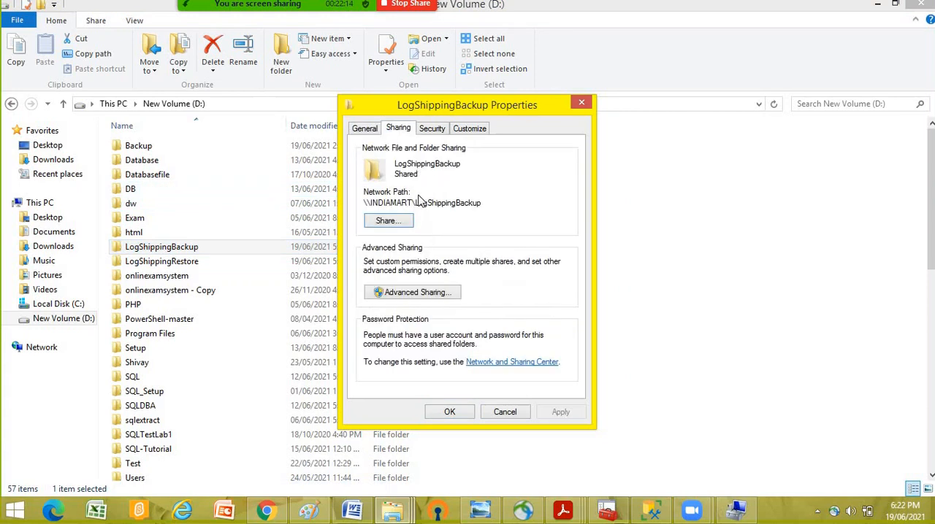
pyautogui.click(380, 223)
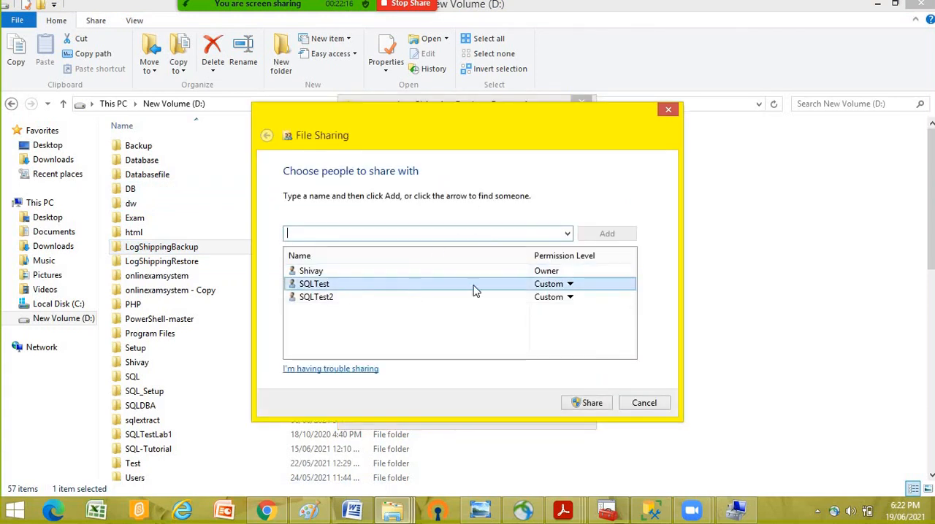
pyautogui.click(556, 284)
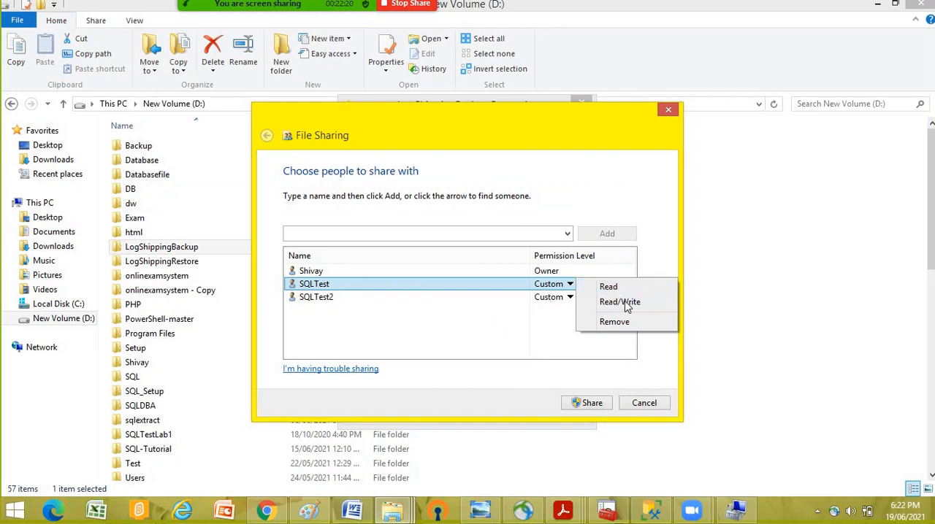
pyautogui.click(570, 297)
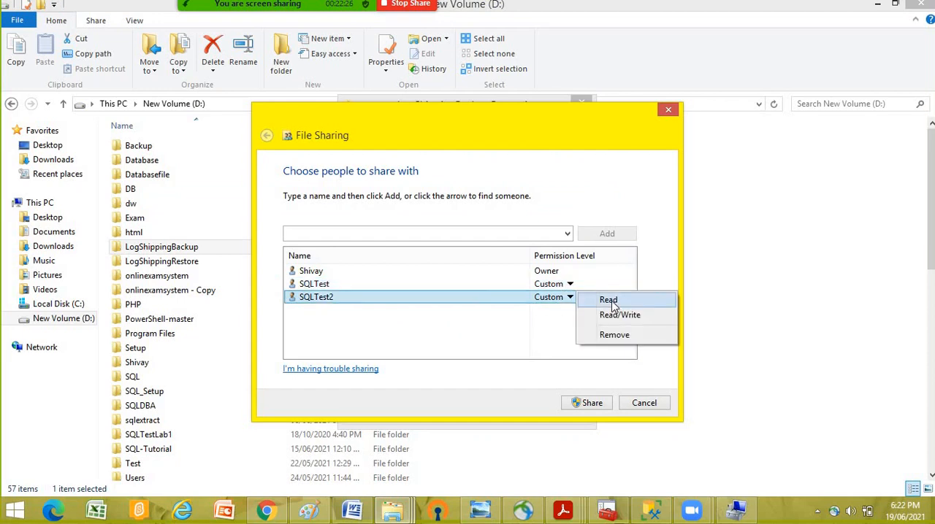
pyautogui.click(609, 301)
# - Set SQLTest's sharing permission level to Read/Write, share the LogShippingBackup folder, and close its properties
pyautogui.click(570, 284)
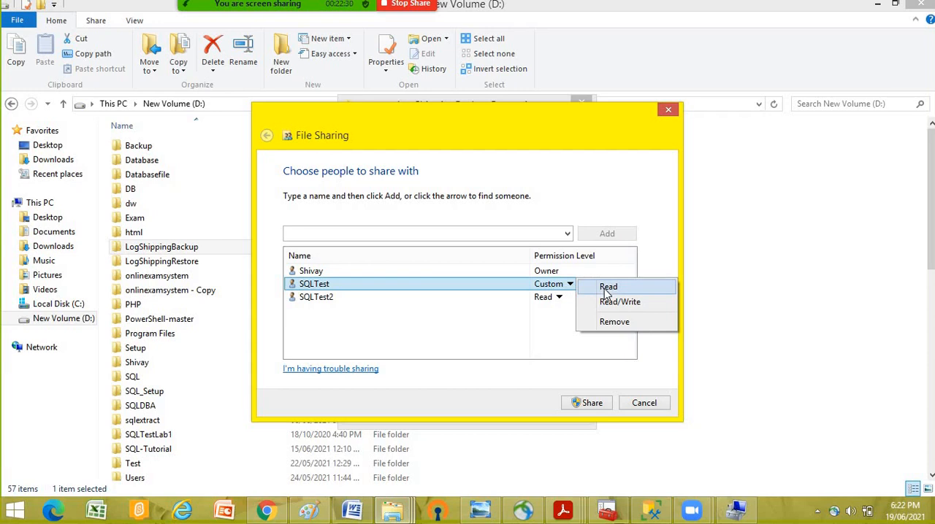
pyautogui.click(614, 303)
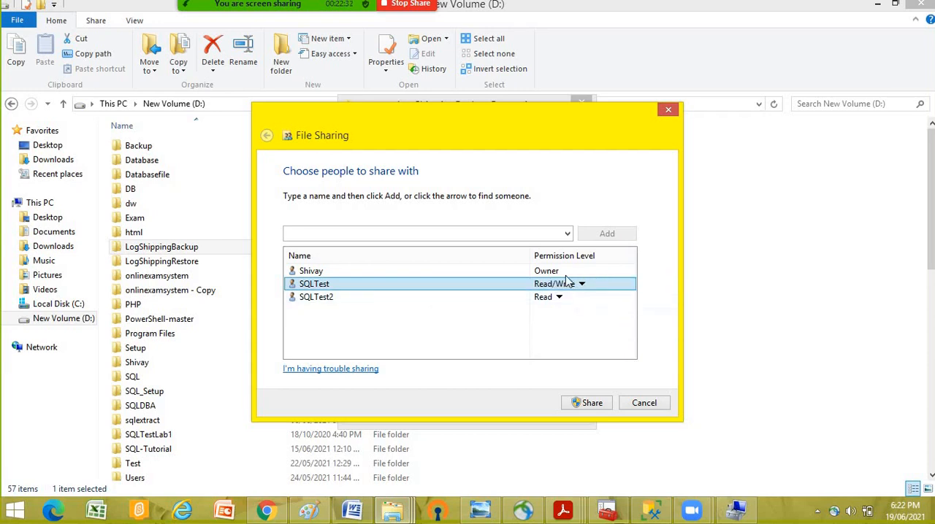
pyautogui.click(591, 406)
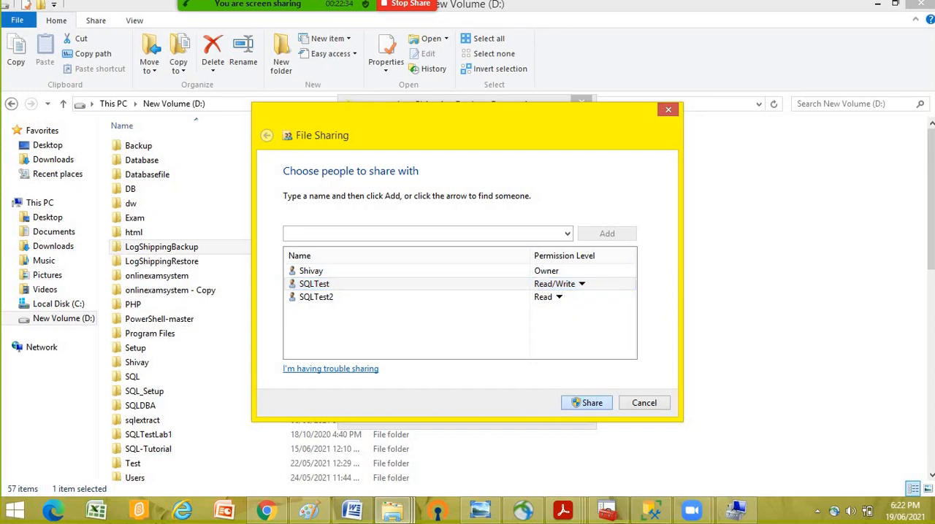
pyautogui.click(661, 406)
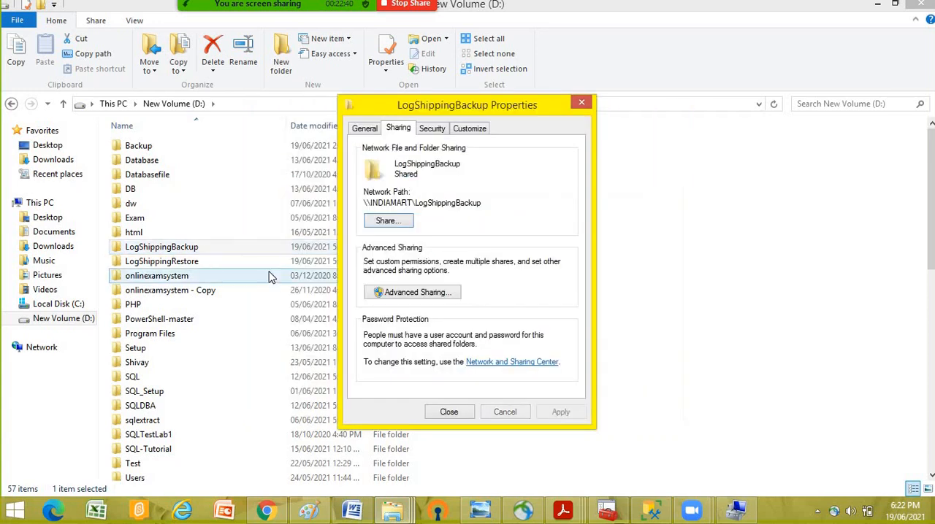
pyautogui.click(449, 412)
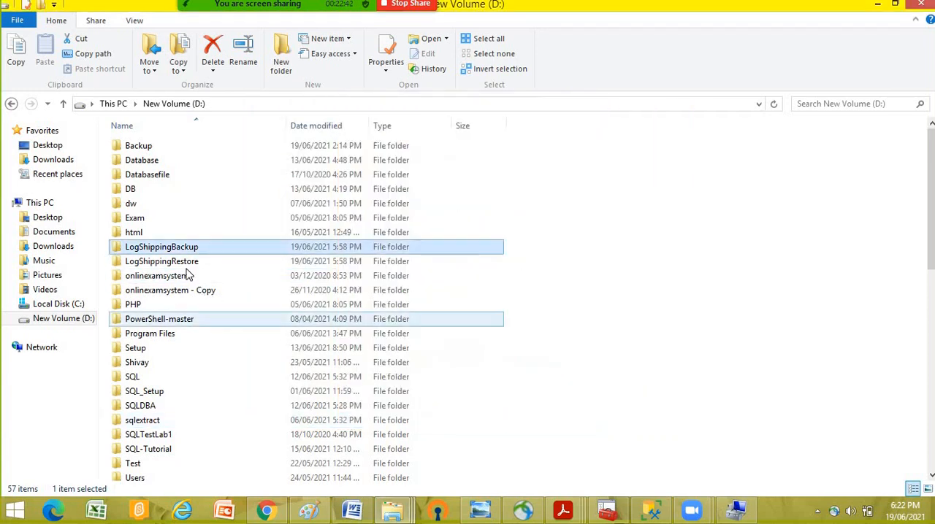
# - Remove the SQLTest account from the LogShippingRestore folder's security permissions
pyautogui.rightClick(183, 266)
pyautogui.click(241, 489)
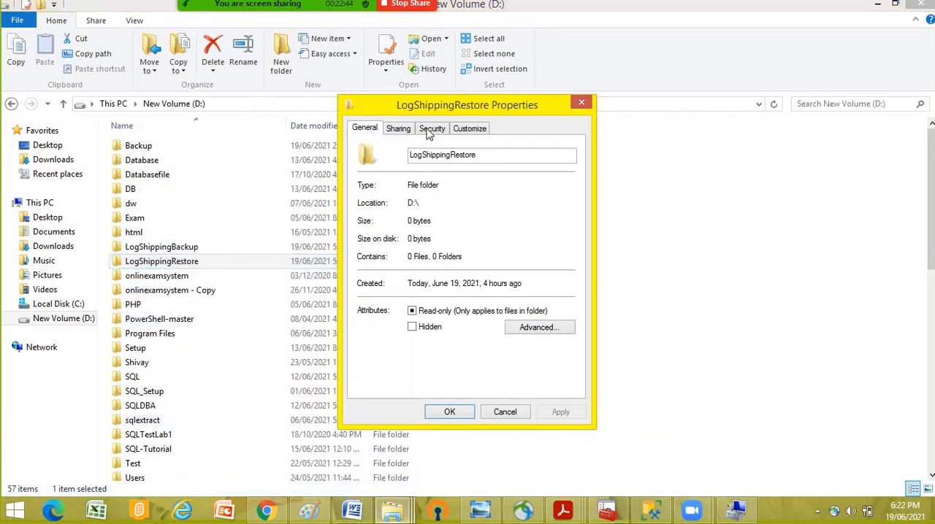
pyautogui.click(431, 129)
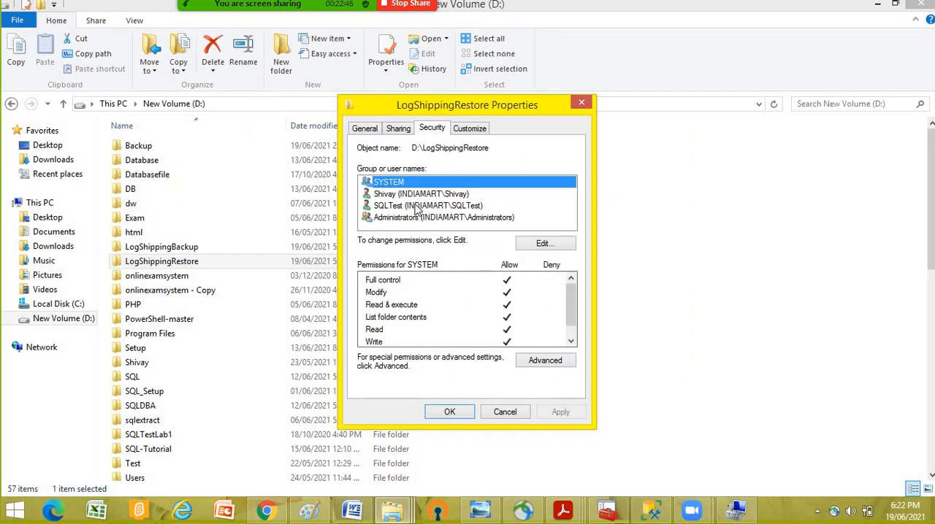
pyautogui.click(464, 207)
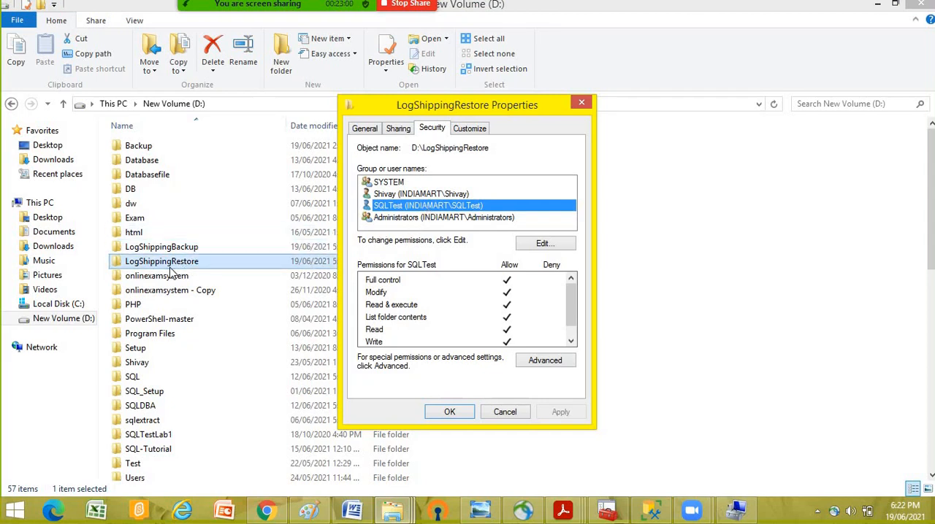
pyautogui.click(542, 244)
pyautogui.click(434, 261)
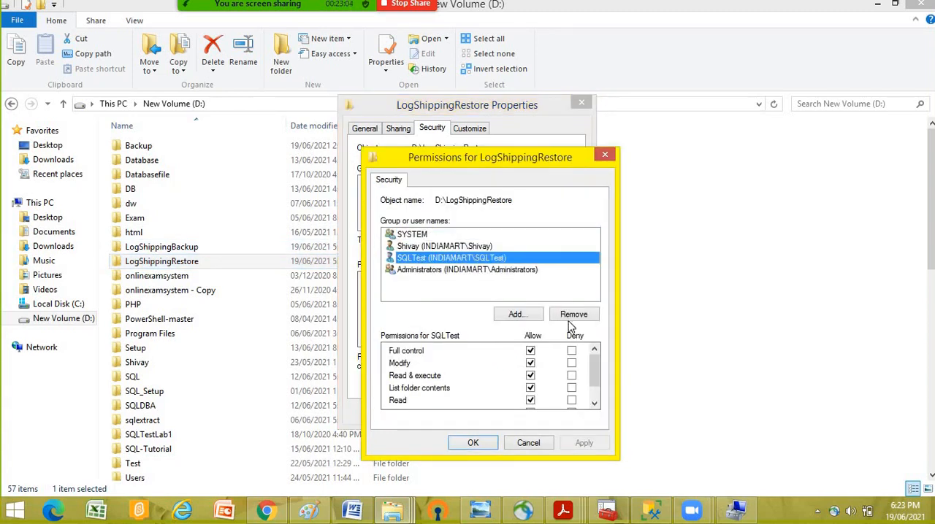
pyautogui.click(574, 314)
# - Look up the SQLTest2 account on INDIAMART and add it to the LogShippingRestore permission list
pyautogui.click(516, 315)
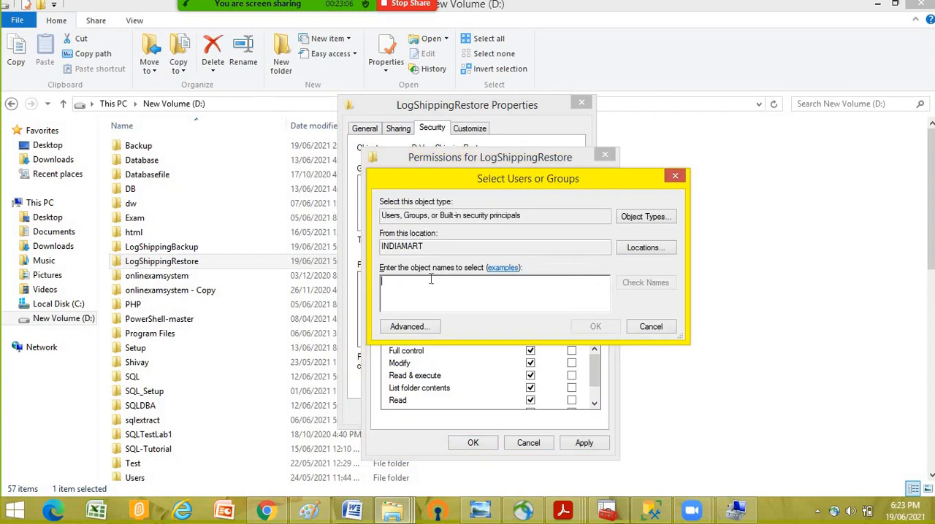
pyautogui.click(428, 321)
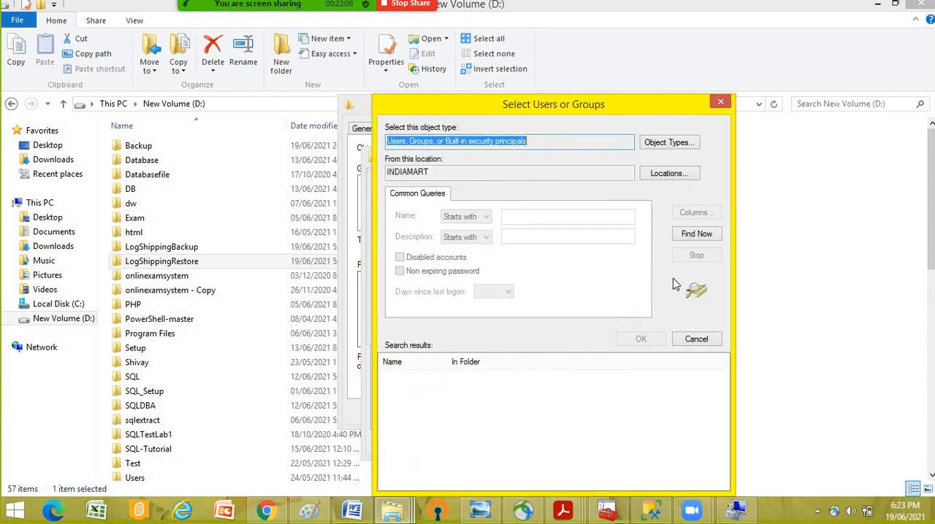
pyautogui.click(695, 233)
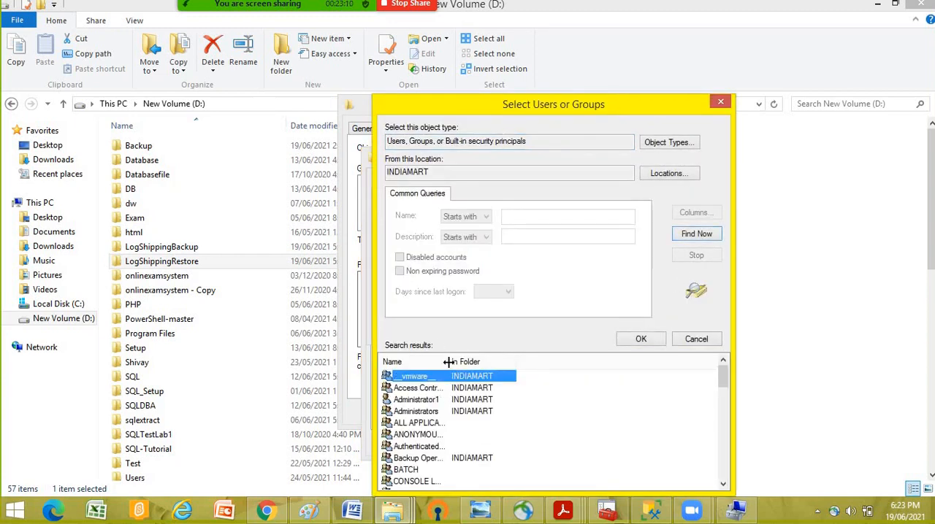
pyautogui.moveTo(449, 362); pyautogui.dragTo(528, 361)
pyautogui.scroll(-4, 462, 441)
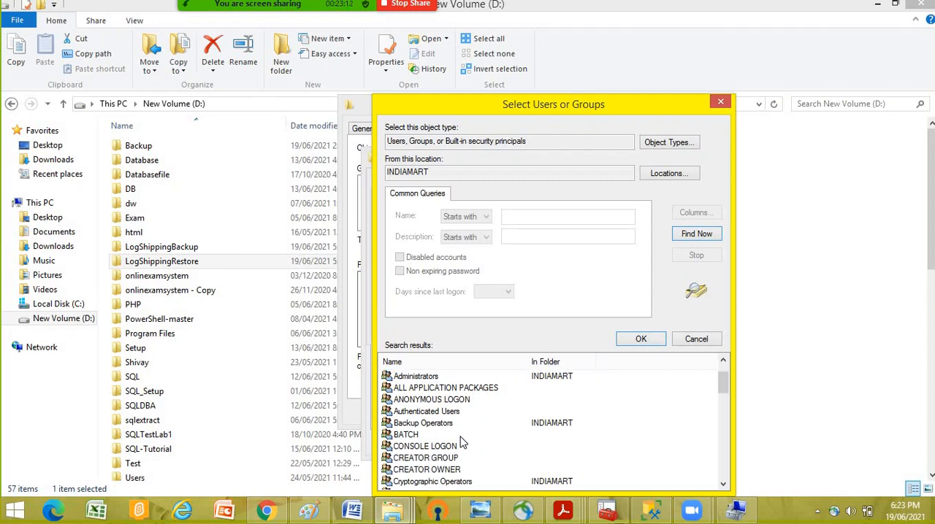
pyautogui.scroll(-2, 462, 440)
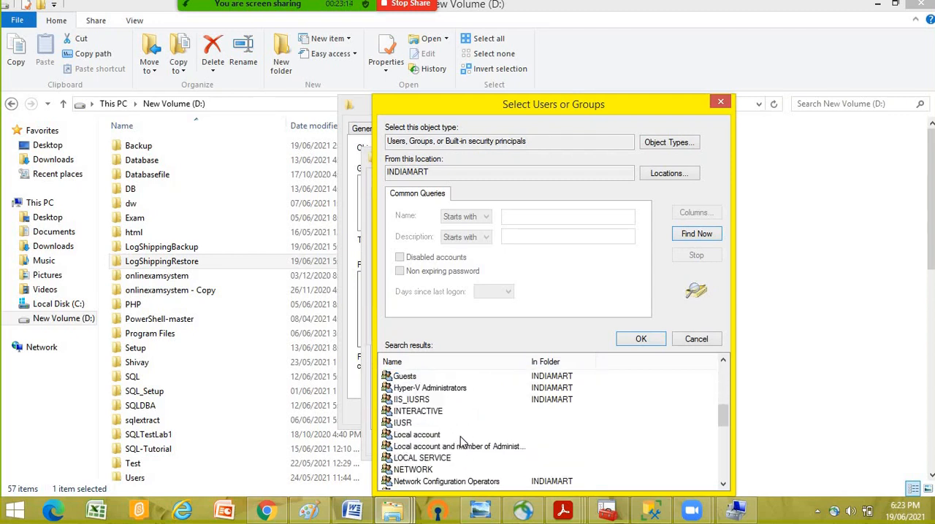
pyautogui.scroll(5, 467, 440)
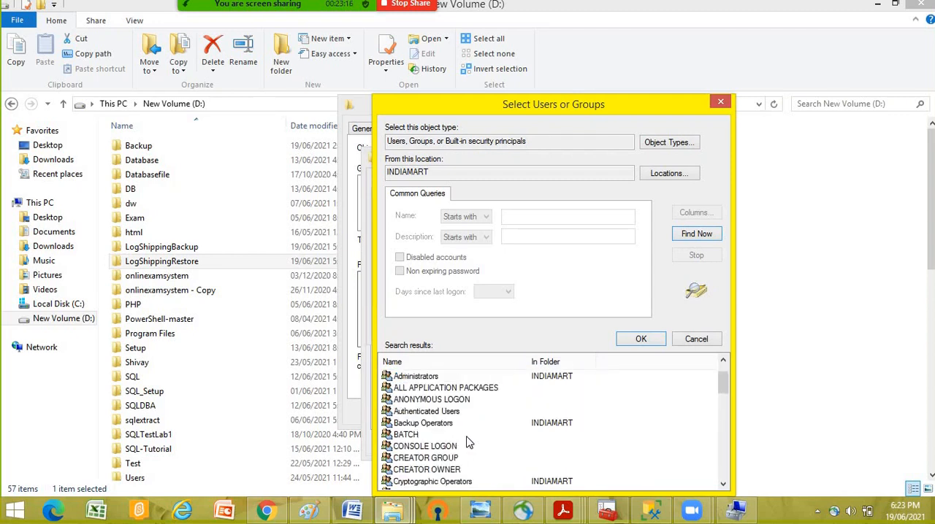
pyautogui.scroll(-5, 467, 441)
pyautogui.scroll(-5, 468, 440)
pyautogui.scroll(-2, 447, 474)
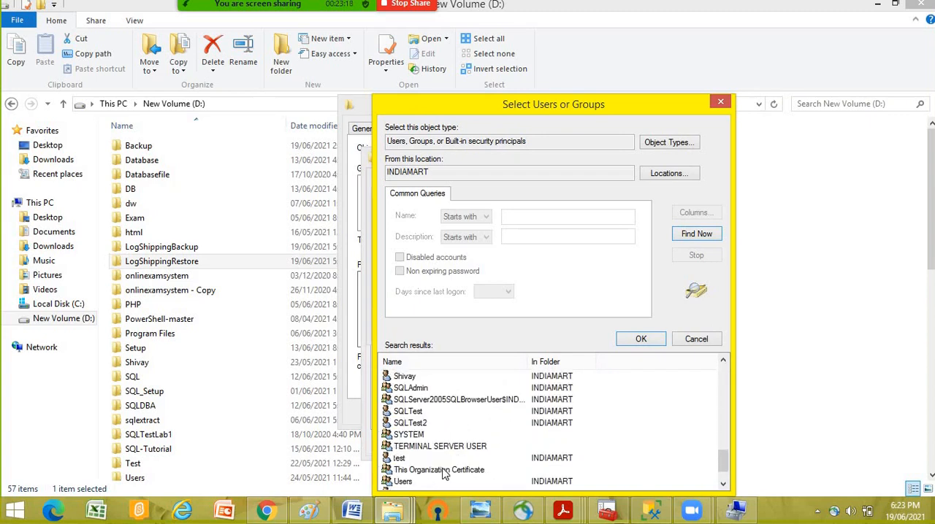
pyautogui.click(409, 424)
pyautogui.click(640, 340)
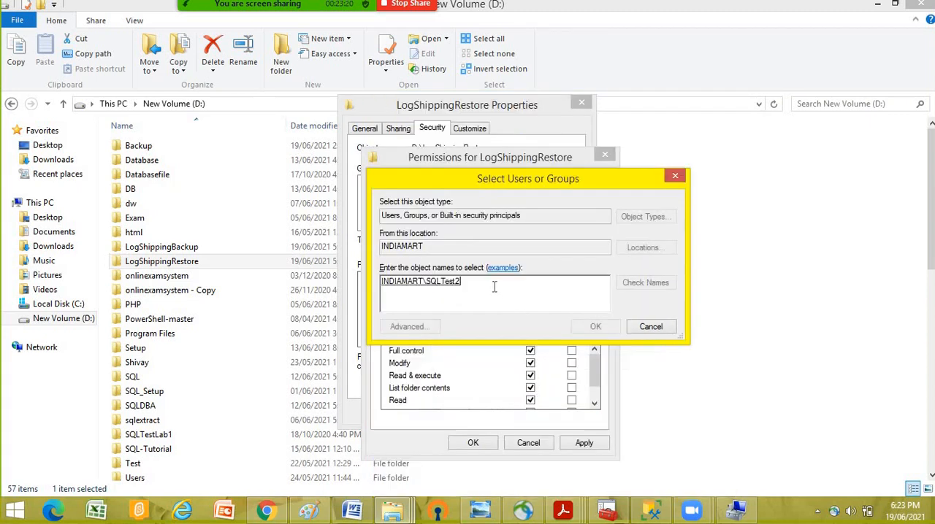
pyautogui.click(597, 328)
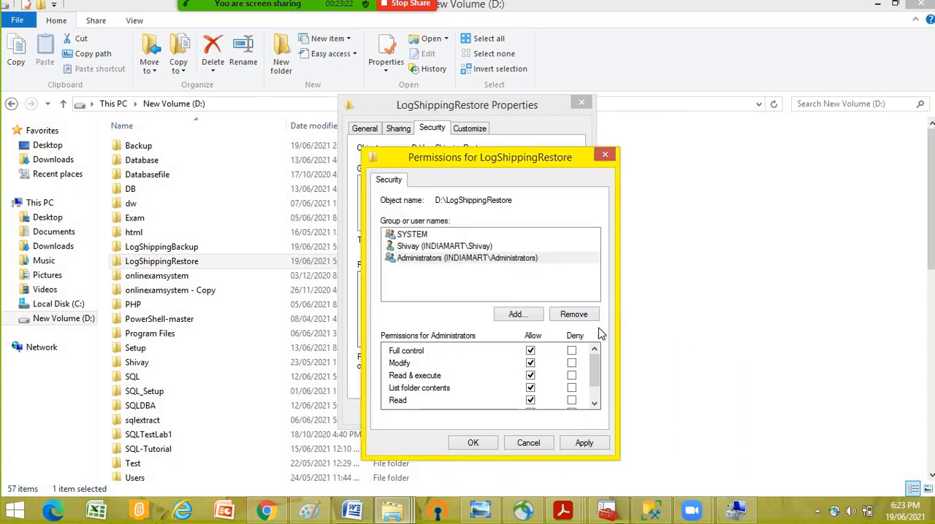
# - Limit SQLTest2 to only the Read and Write permissions on LogShippingRestore and save the permissions
pyautogui.click(531, 375)
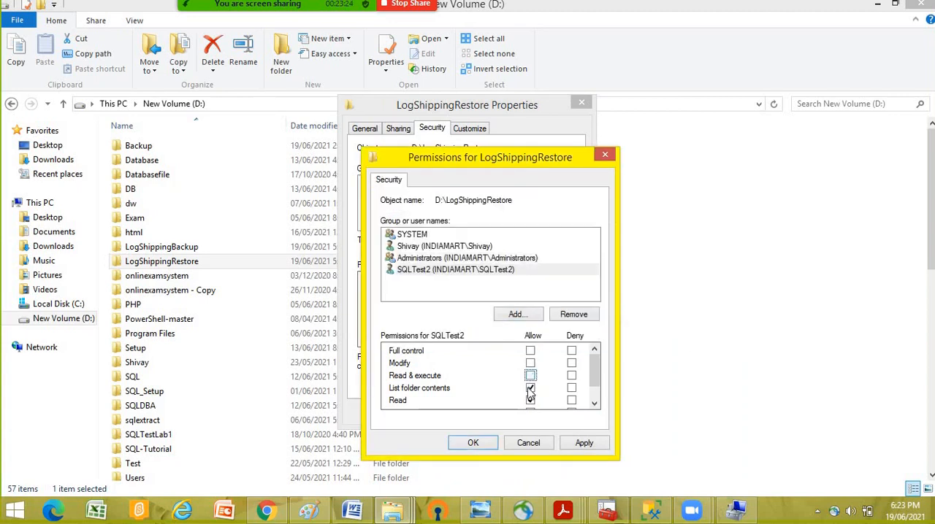
pyautogui.click(530, 388)
pyautogui.click(595, 404)
pyautogui.click(594, 404)
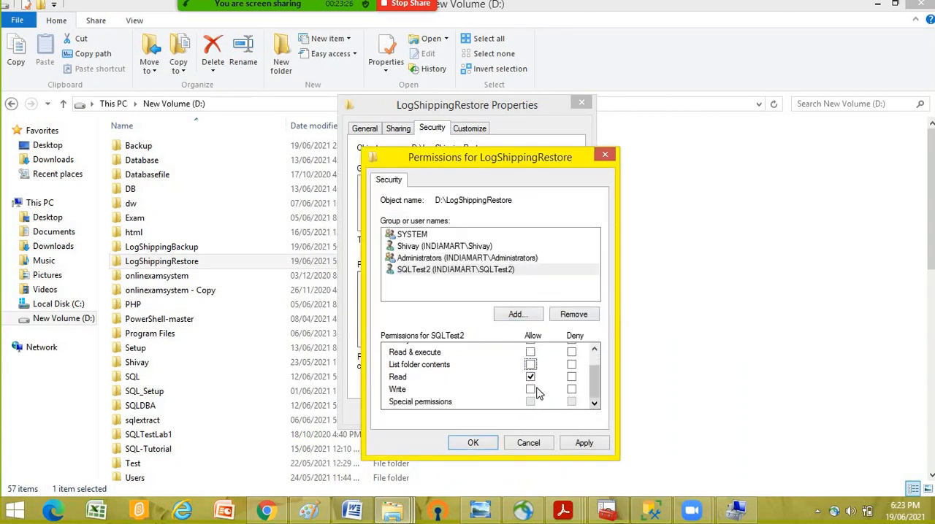
pyautogui.click(530, 390)
pyautogui.click(472, 444)
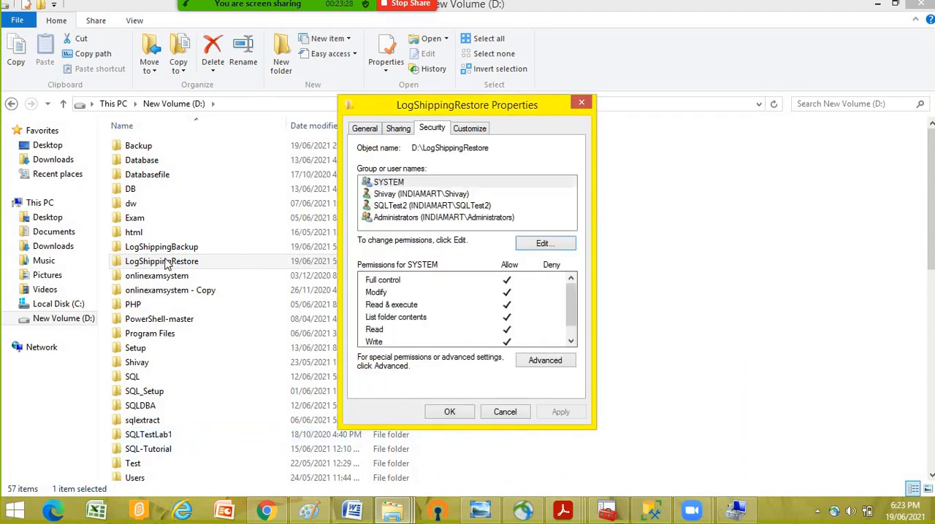
# - Share the LogShippingRestore folder with SQLTest2 at the Read/Write level and close the folder's properties
pyautogui.click(178, 264)
pyautogui.click(396, 130)
pyautogui.click(388, 220)
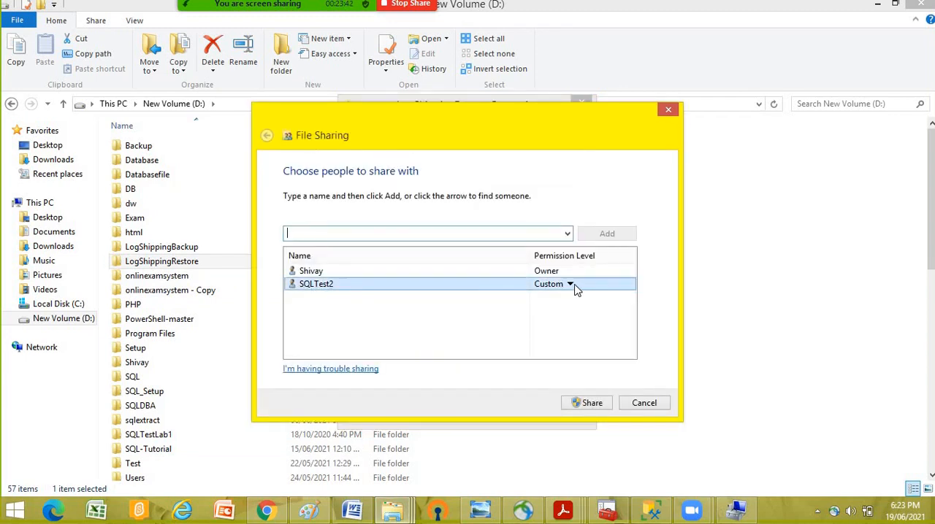
pyautogui.click(571, 285)
pyautogui.click(610, 302)
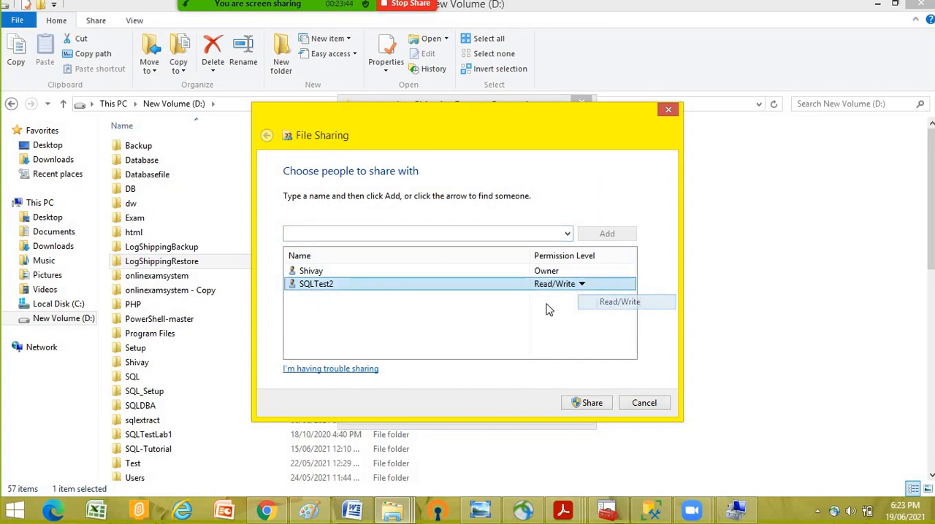
pyautogui.click(603, 408)
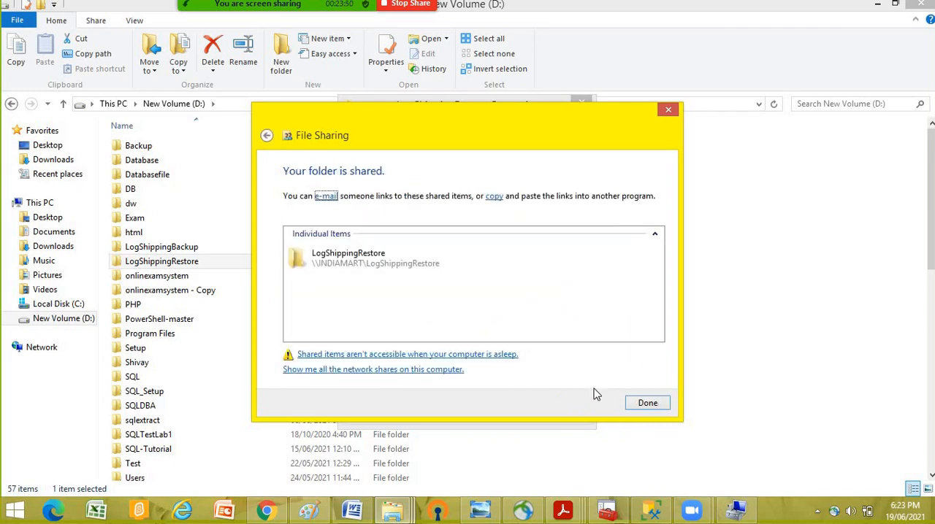
pyautogui.click(652, 407)
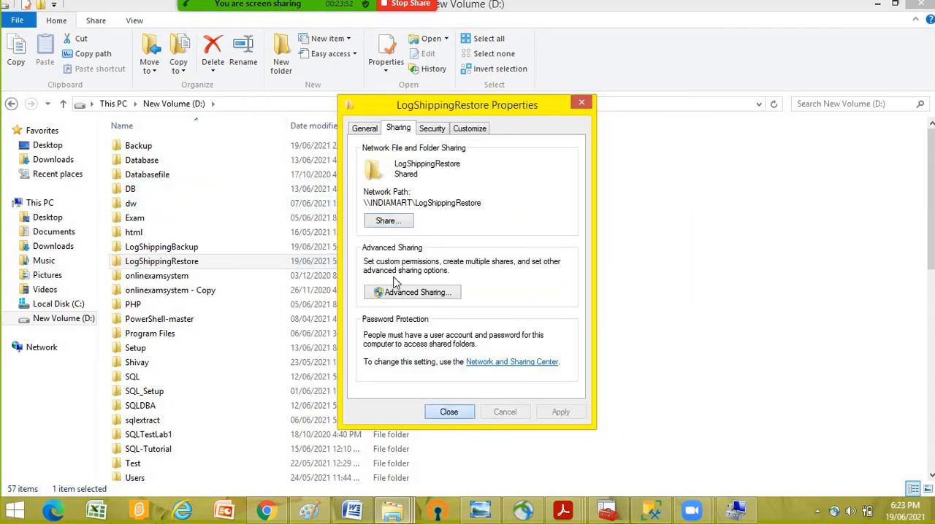
pyautogui.click(449, 413)
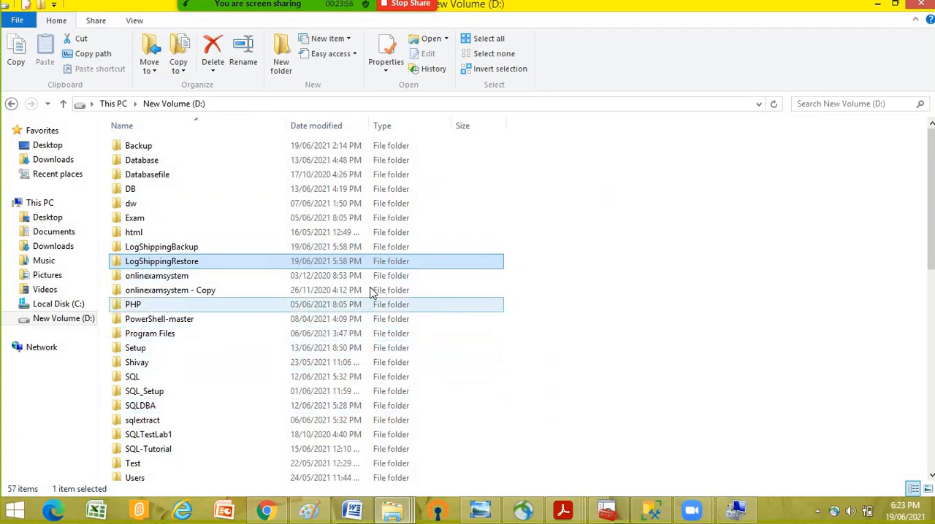
# - Switch to SQL Server Management Studio and open the properties of the CorruptionTest database on INDIAMART\SQL2
pyautogui.click(653, 512)
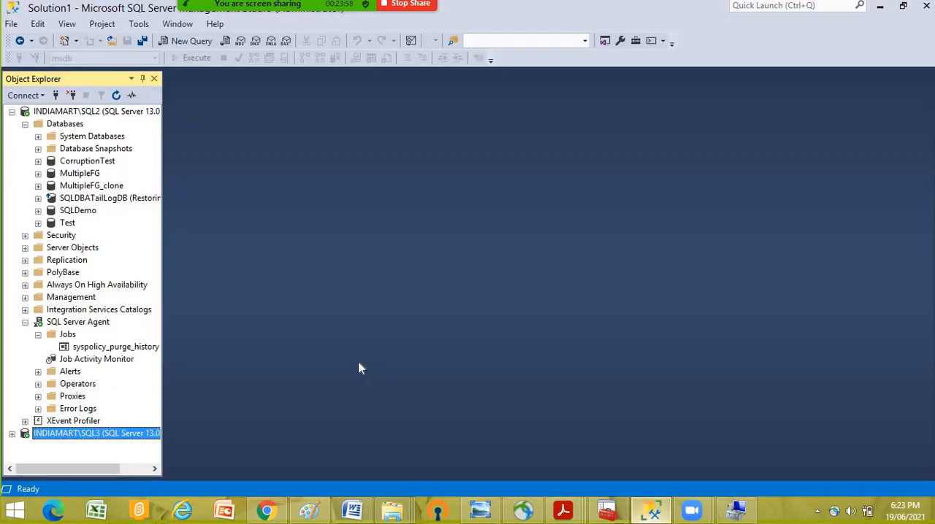
pyautogui.click(93, 161)
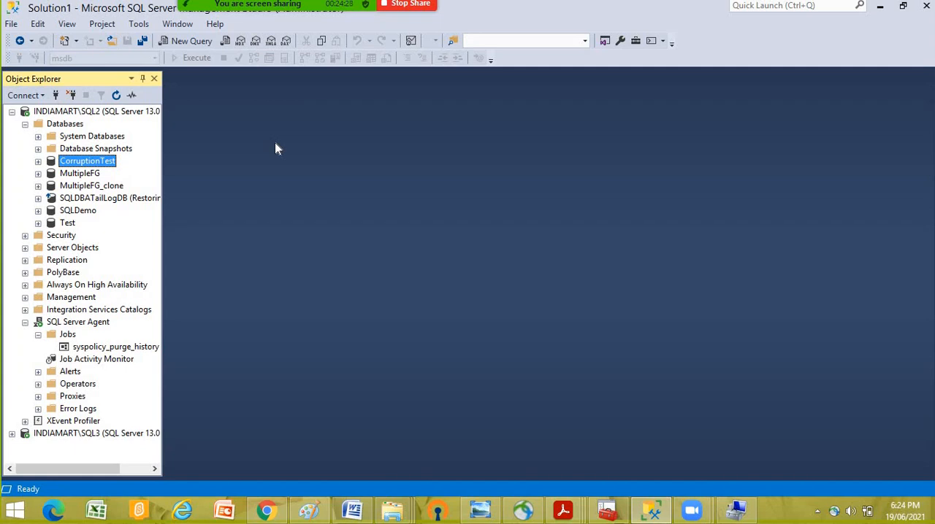
pyautogui.click(146, 12)
pyautogui.click(102, 186)
pyautogui.rightClick(97, 162)
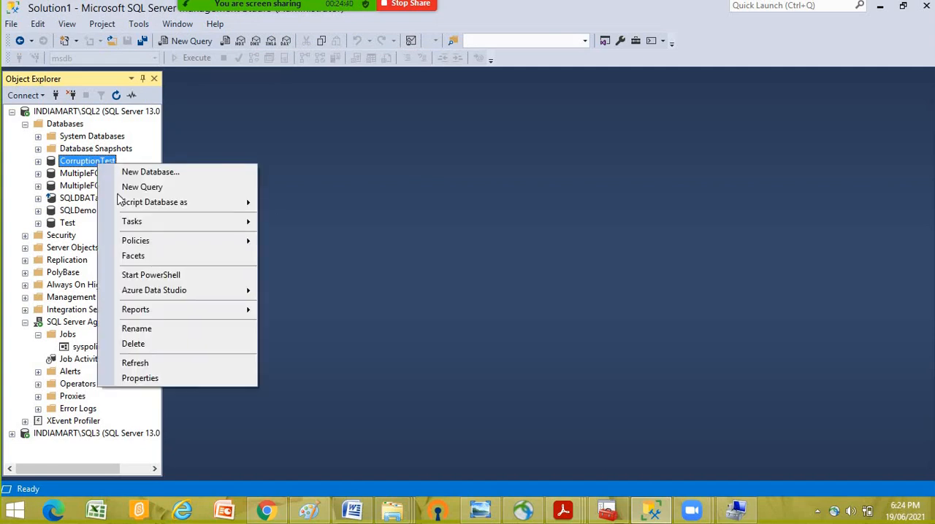
pyautogui.click(141, 379)
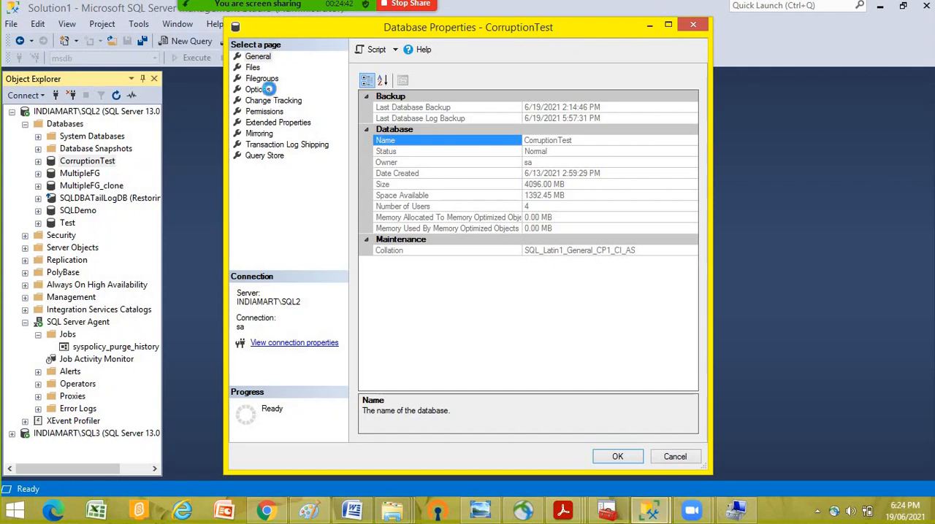
# - Check the recovery model in CorruptionTest's options, close its properties, and expand the INDIAMART\SQL3 server to view its databases
pyautogui.click(260, 89)
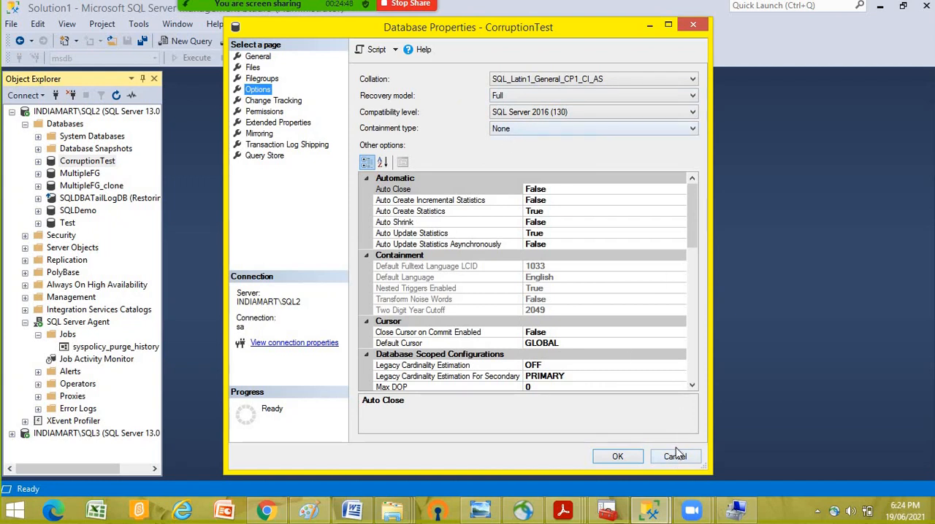
pyautogui.press('Escape')
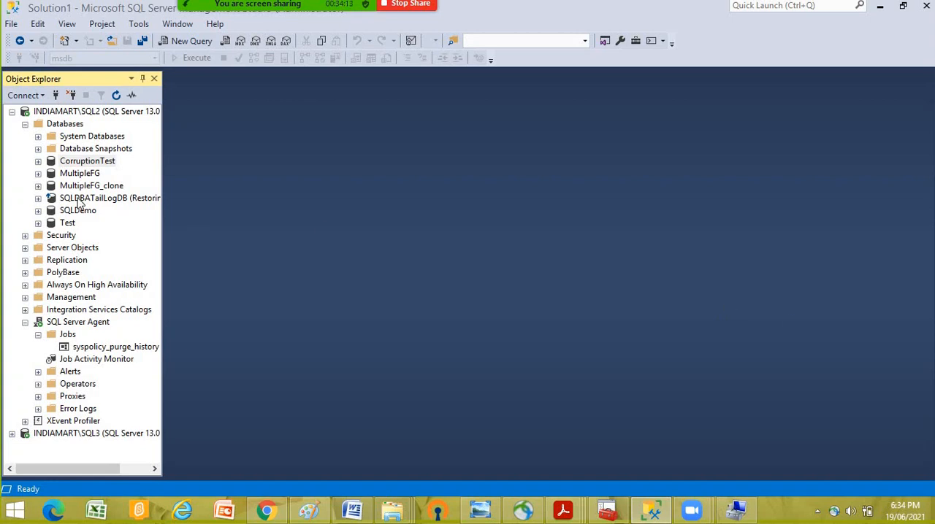
pyautogui.click(54, 436)
pyautogui.click(12, 434)
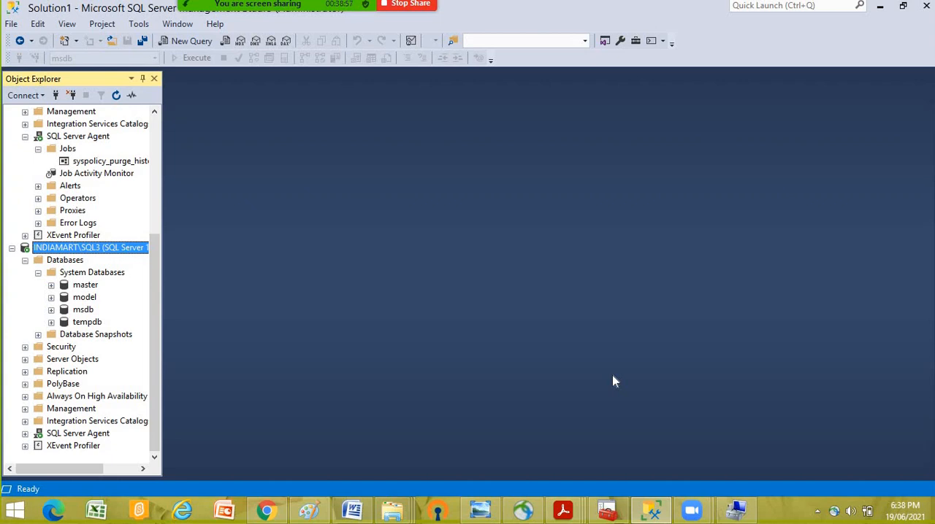
# - Switch to SQL Server Configuration Manager and examine the logon accounts of the SQL2 and SQL3 services
pyautogui.click(648, 515)
pyautogui.click(296, 264)
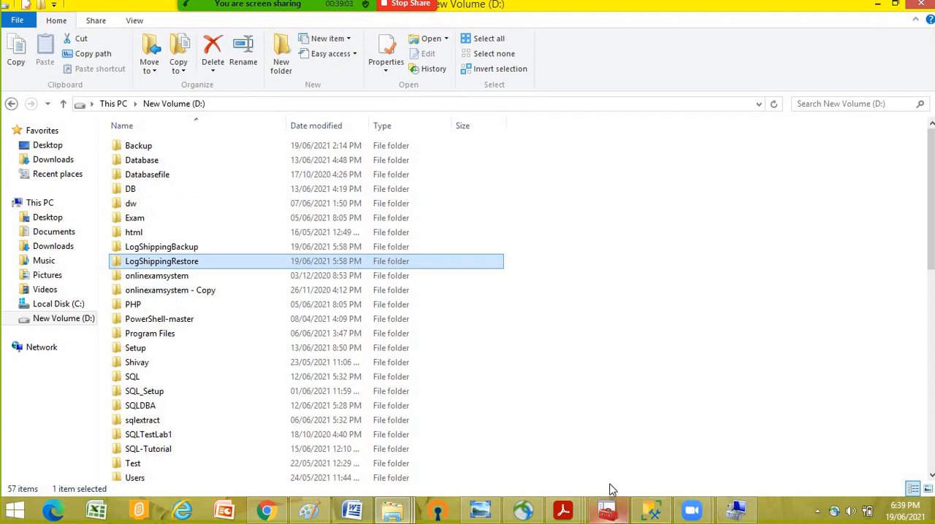
pyautogui.click(608, 510)
pyautogui.click(413, 137)
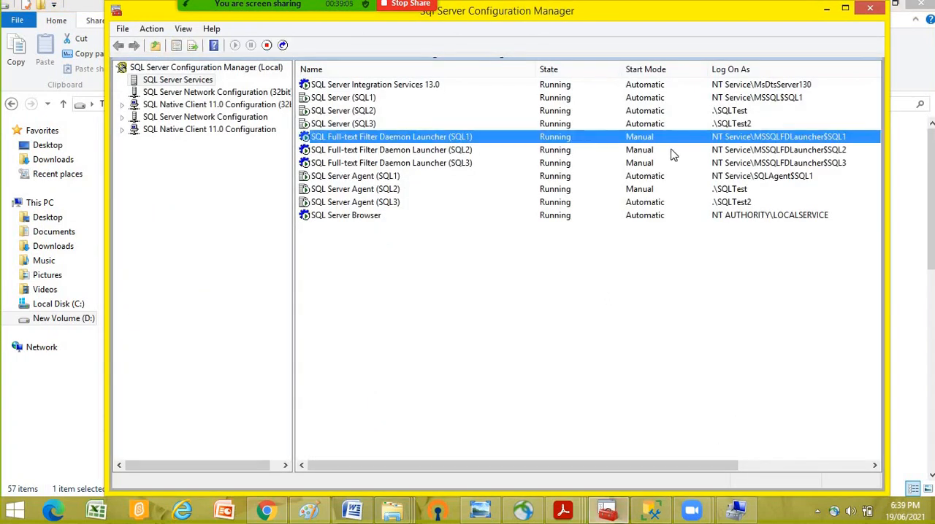
pyautogui.click(706, 113)
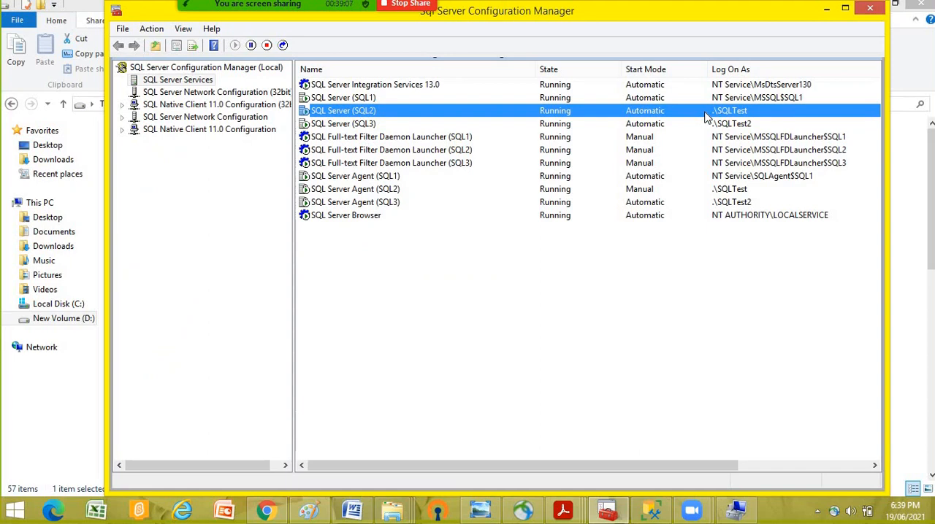
pyautogui.click(734, 142)
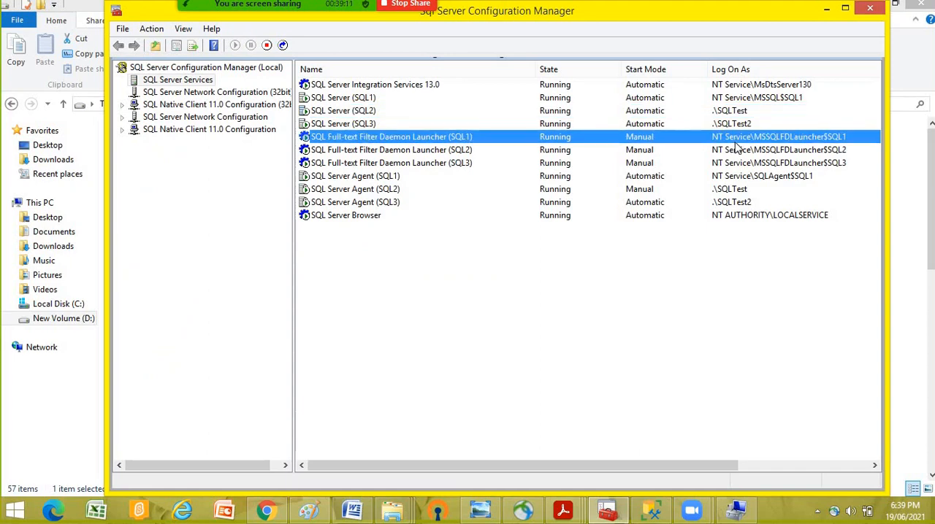
pyautogui.click(717, 113)
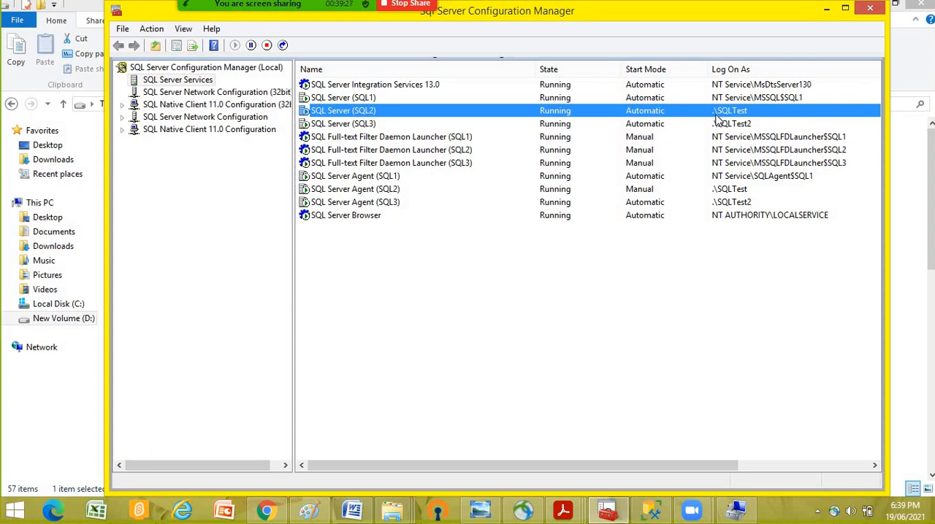
# - Switch to the D: drive in File Explorer and check the sharing settings of LogShippingBackup, located beside the LogShippingRestore folder
pyautogui.click(395, 511)
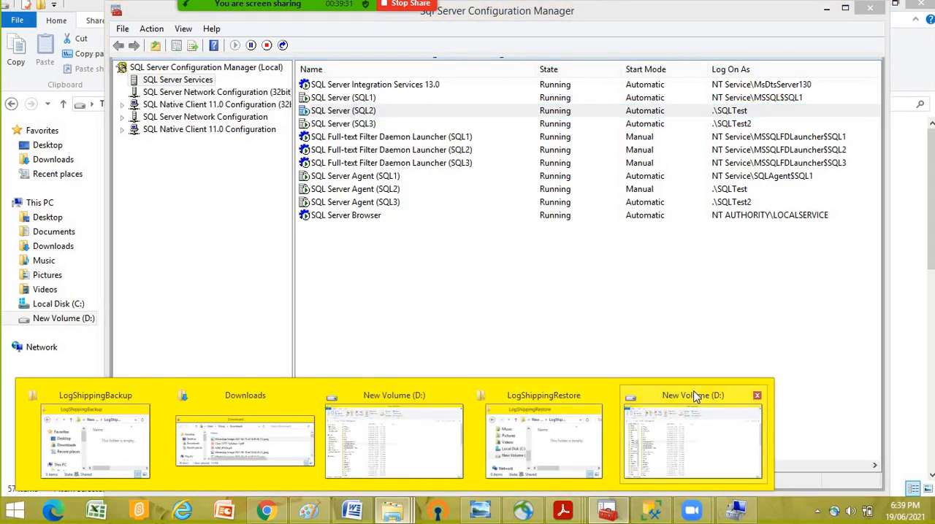
pyautogui.click(692, 397)
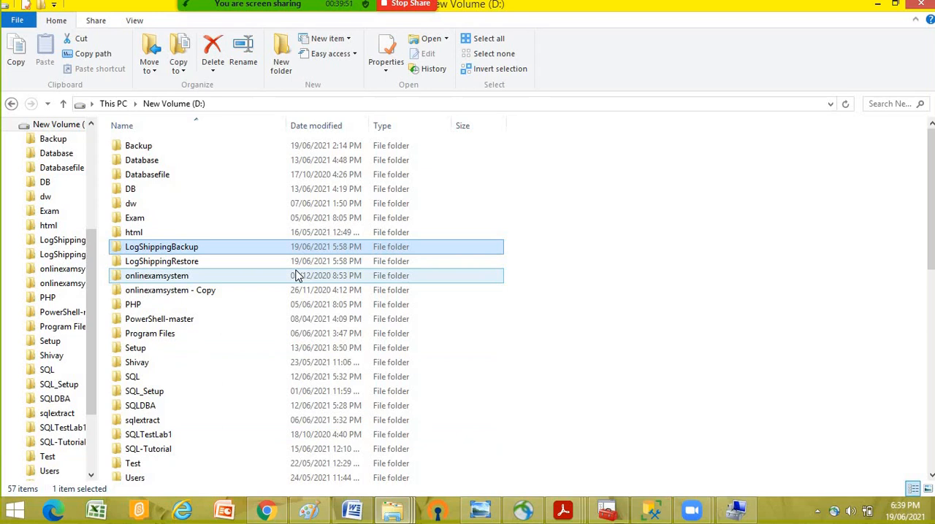
pyautogui.rightClick(191, 250)
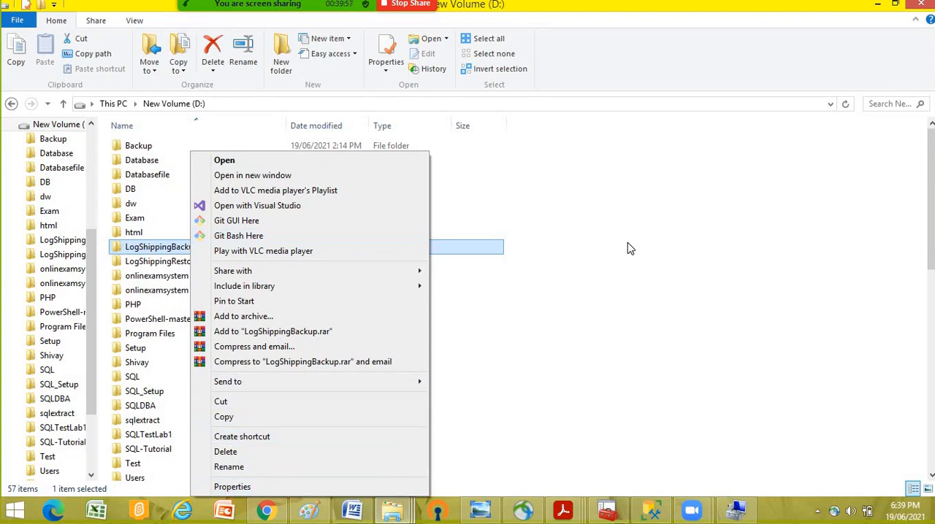
pyautogui.click(262, 487)
pyautogui.click(398, 133)
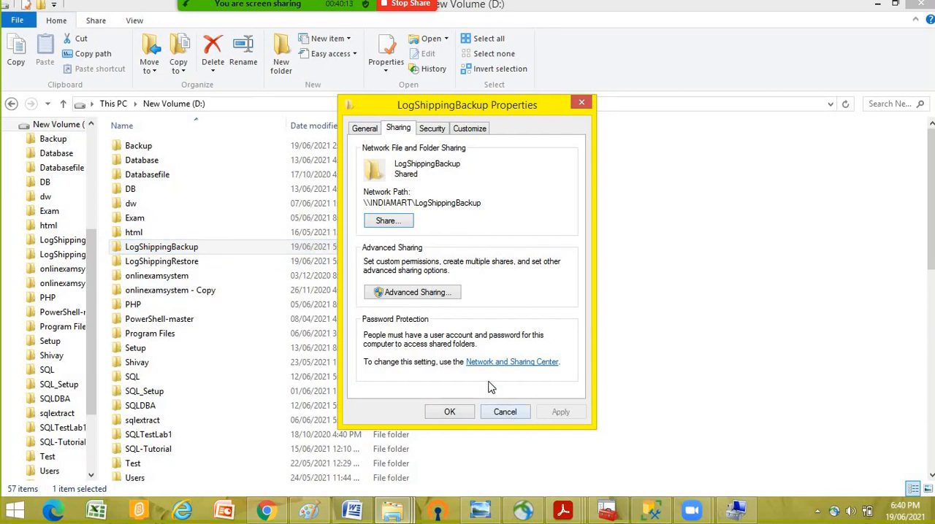
pyautogui.click(504, 412)
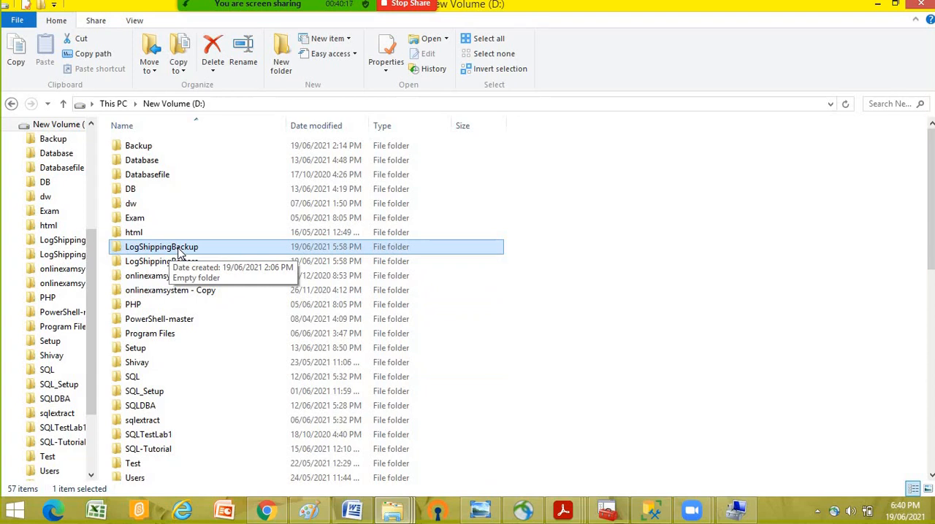
pyautogui.click(212, 265)
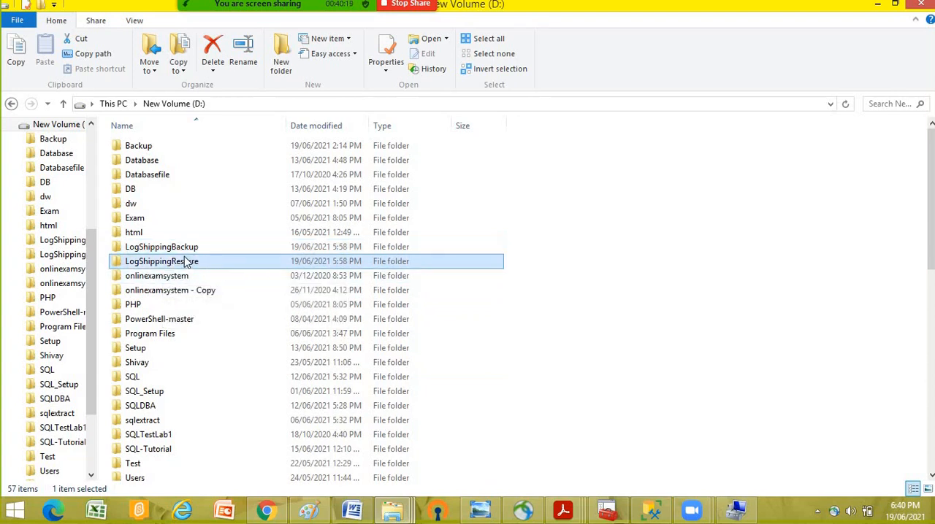
pyautogui.click(329, 247)
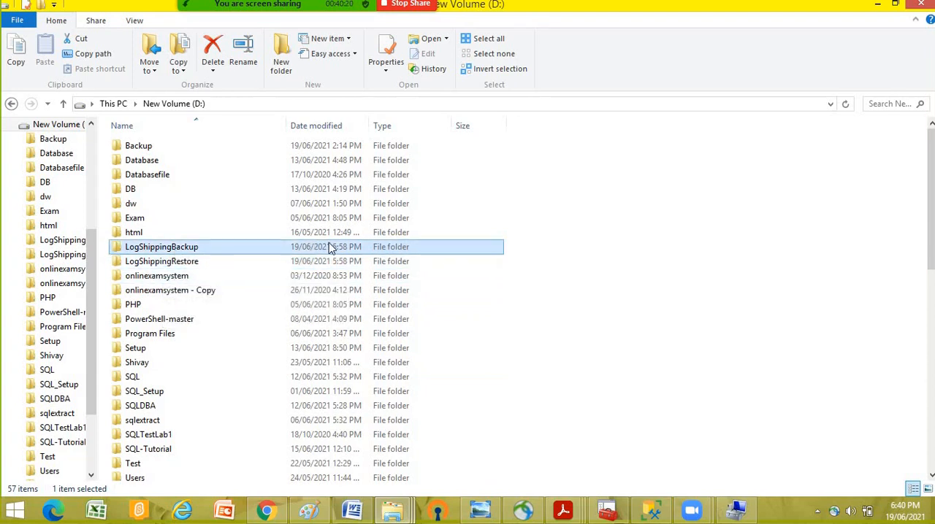
pyautogui.click(155, 263)
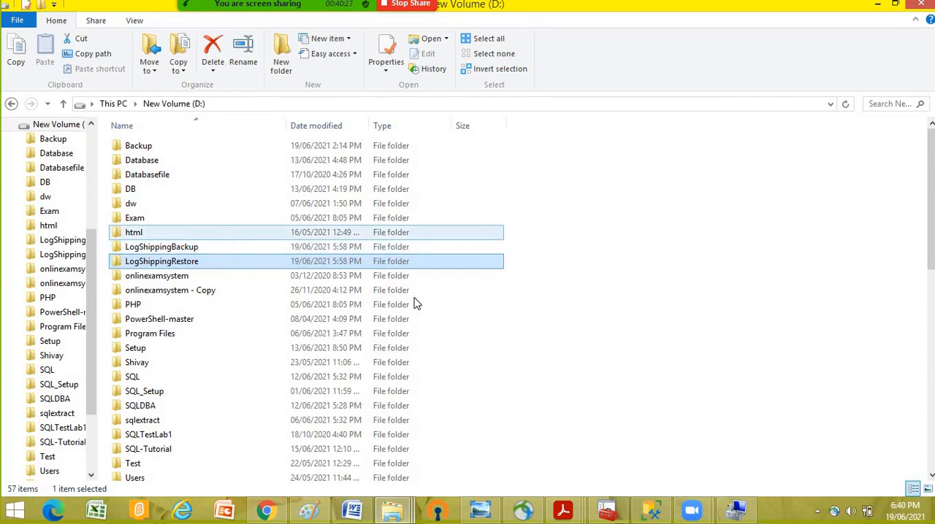
# - Switch to SQL Server Management Studio and check the recovery model of CorruptionTest on INDIAMART\SQL2, closing its properties without changes
pyautogui.click(652, 513)
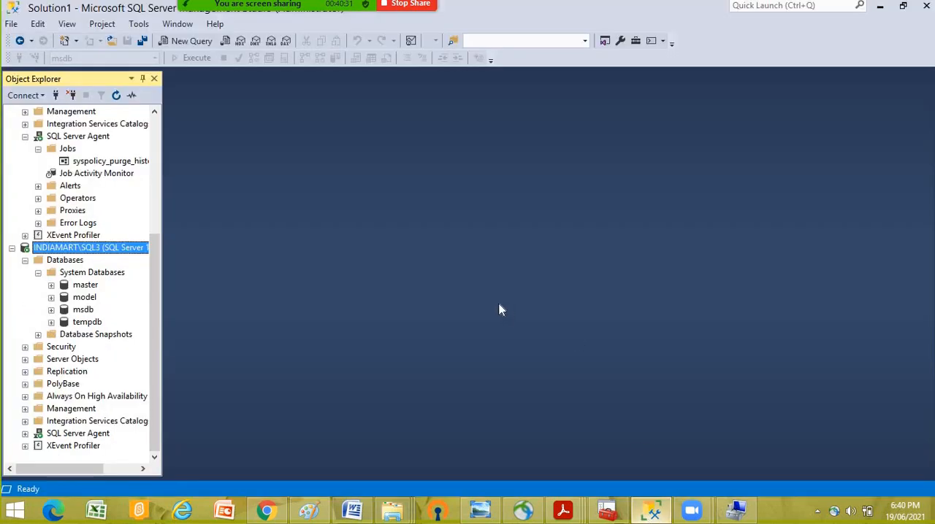
pyautogui.scroll(5, 76, 247)
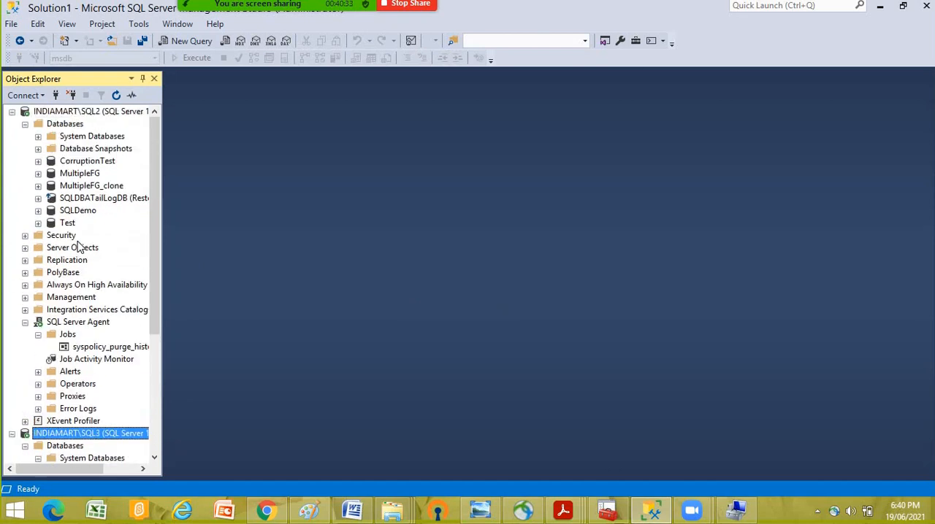
pyautogui.rightClick(102, 164)
pyautogui.click(373, 176)
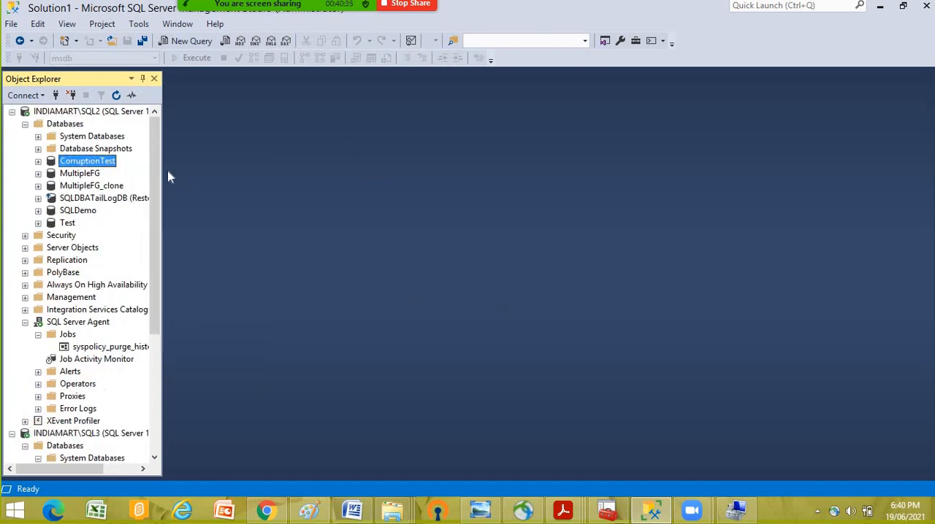
pyautogui.rightClick(108, 163)
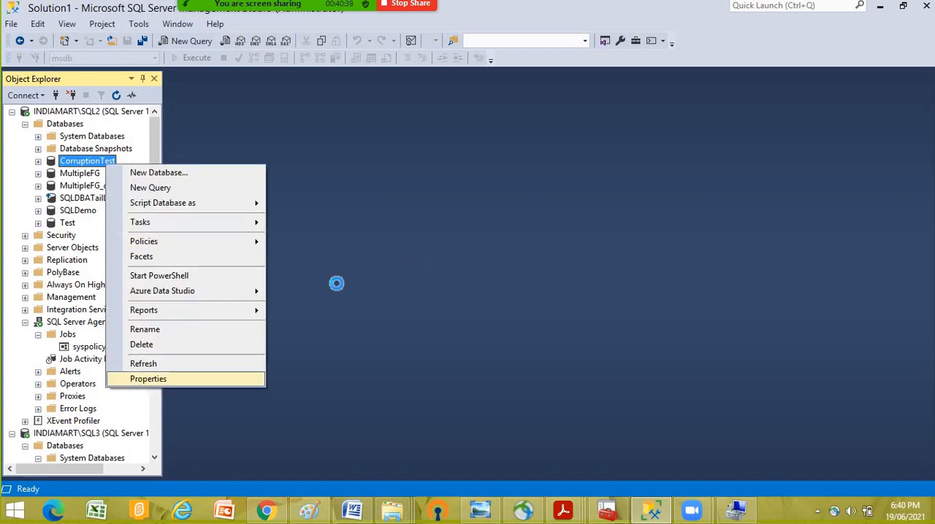
pyautogui.click(146, 379)
pyautogui.click(258, 90)
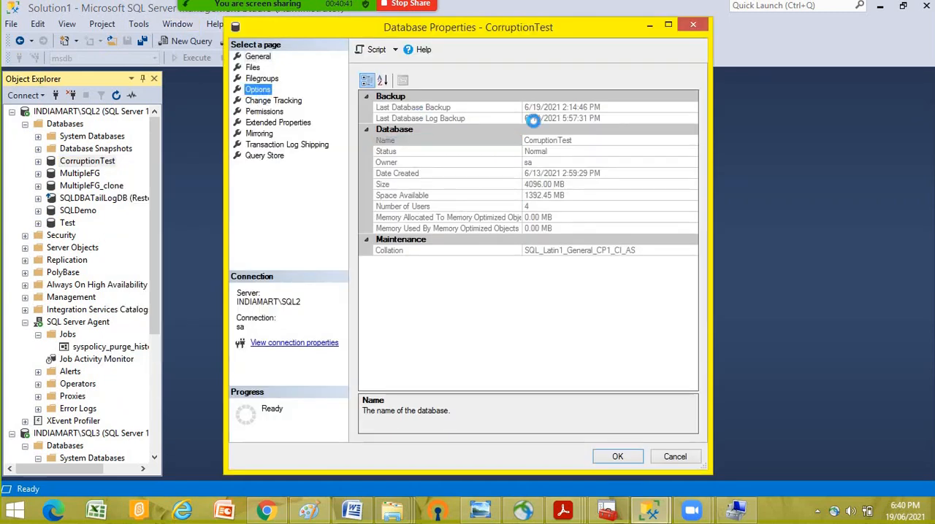
pyautogui.click(675, 457)
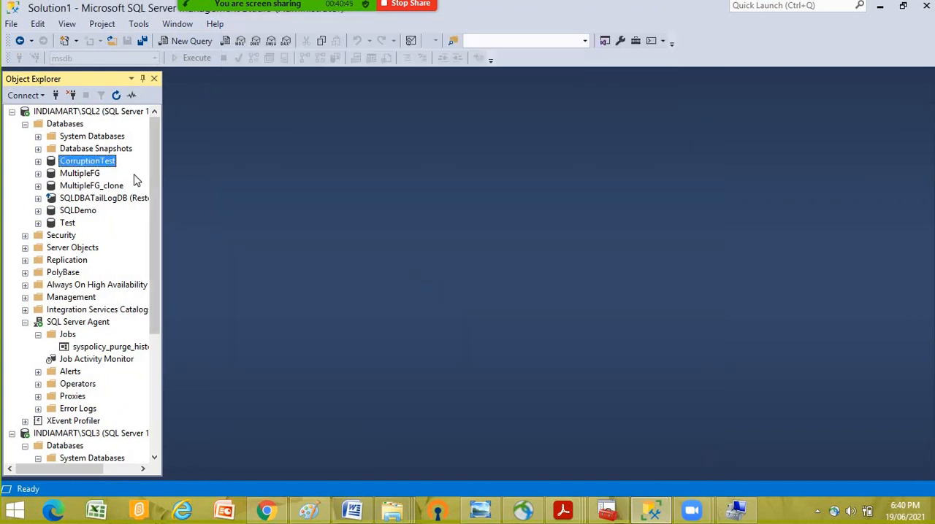
# - Start a full disk backup of the CorruptionTest database and remove the existing LogShippingBackup file from its destinations
pyautogui.rightClick(113, 160)
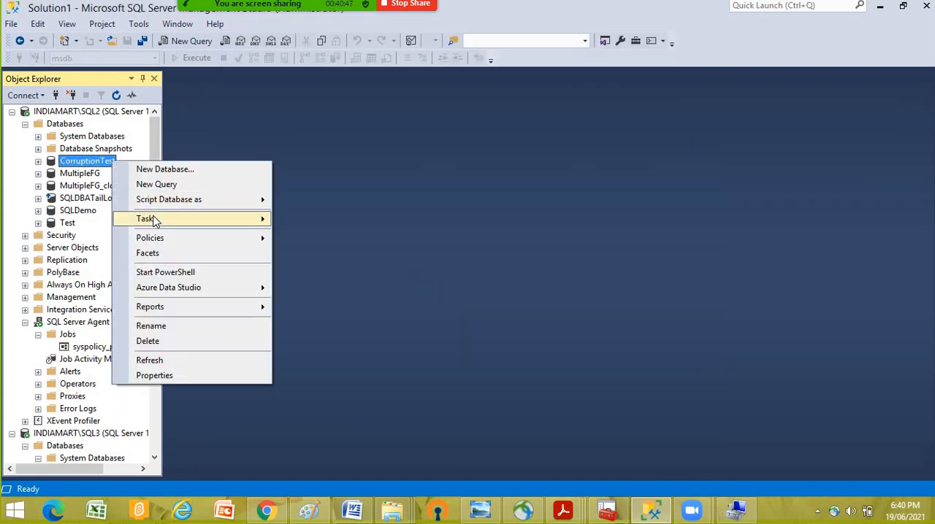
pyautogui.moveTo(153, 219)
pyautogui.click(332, 189)
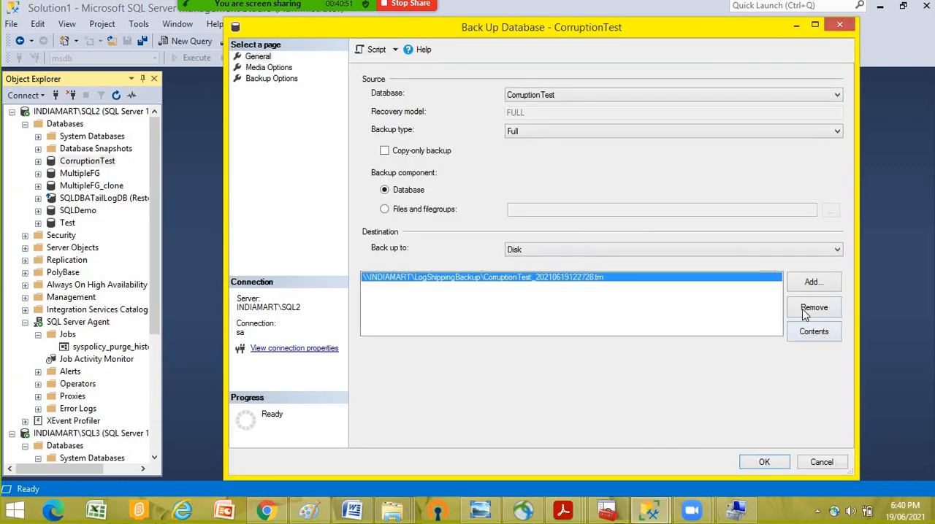
pyautogui.click(807, 310)
# - Add corruptionTest.bak in the D:\Backup folder as the destination file for the CorruptionTest backup
pyautogui.click(810, 282)
pyautogui.click(583, 253)
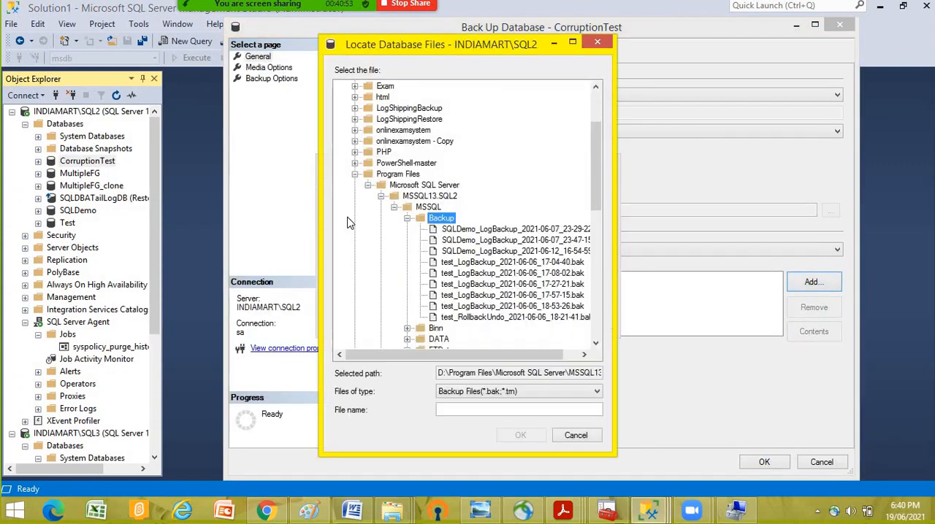
pyautogui.click(356, 175)
pyautogui.scroll(3, 369, 181)
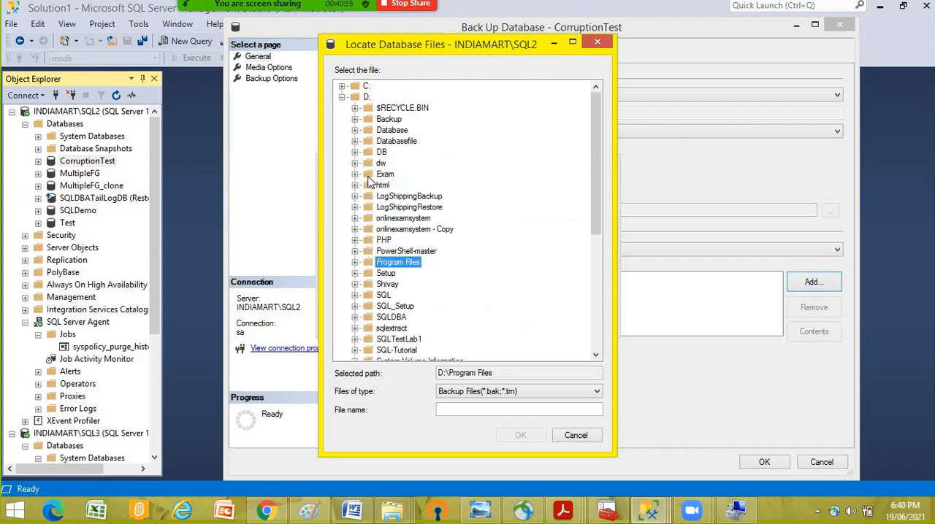
pyautogui.click(358, 100)
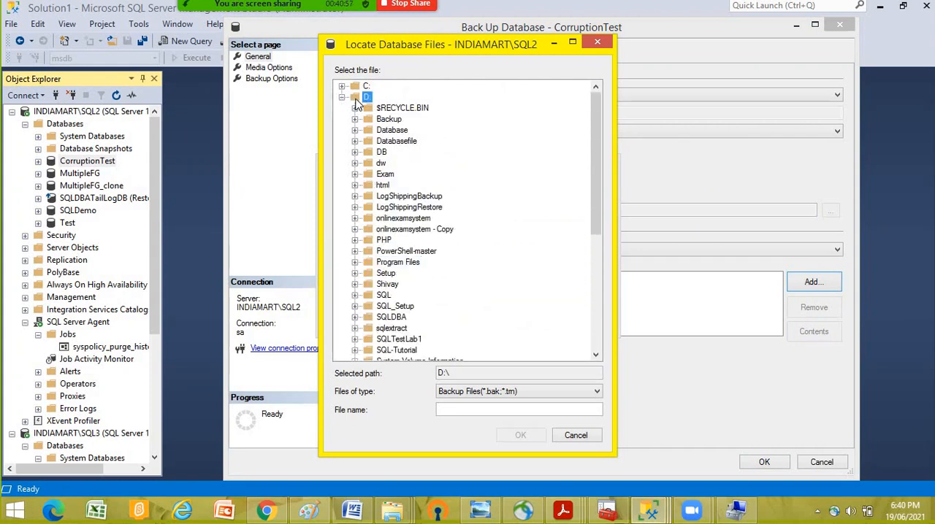
pyautogui.click(398, 121)
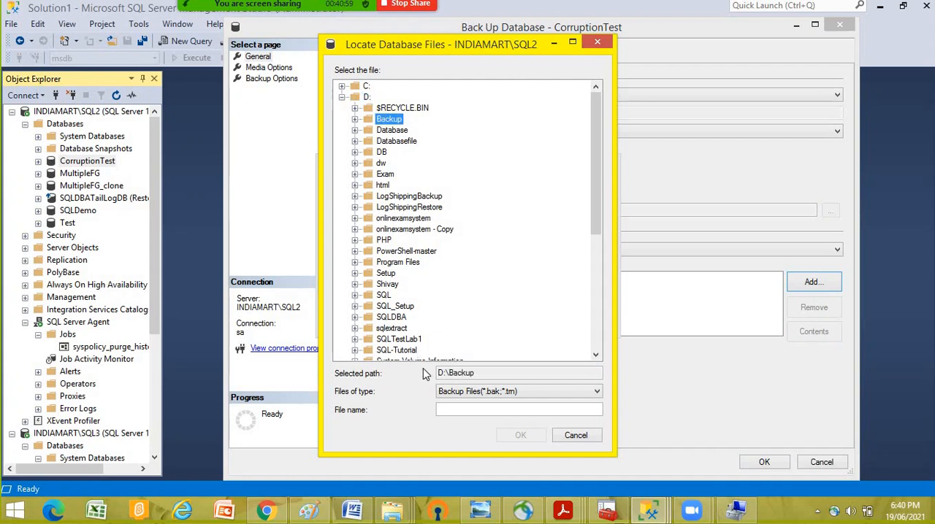
pyautogui.click(458, 411)
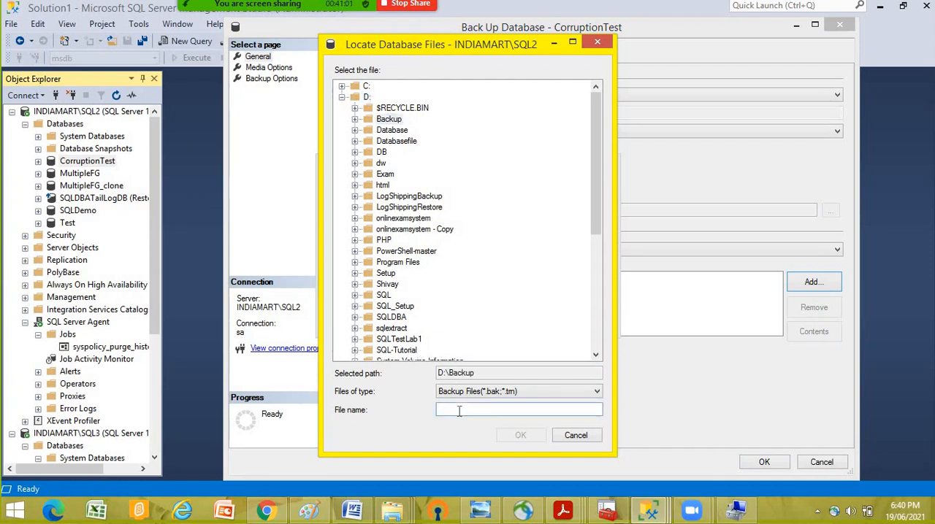
pyautogui.write('corruptionTest.bak')
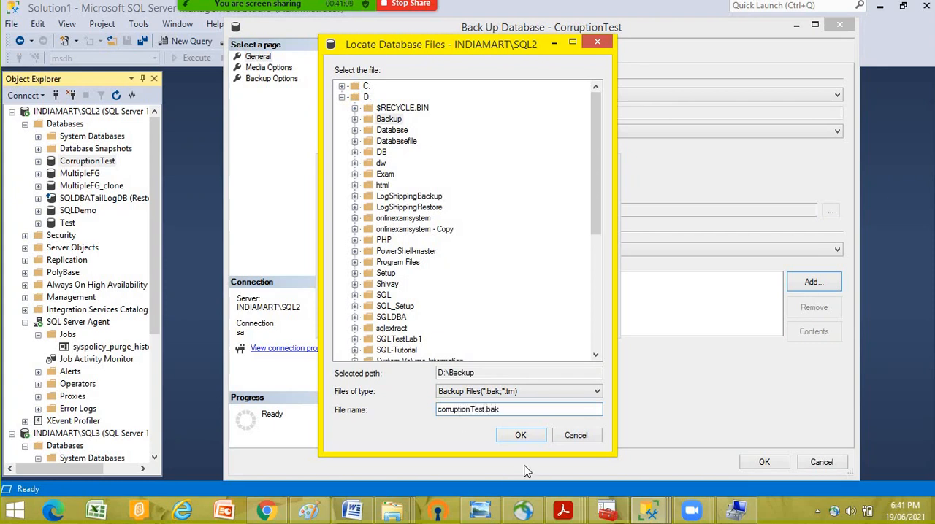
pyautogui.click(524, 437)
pyautogui.click(514, 316)
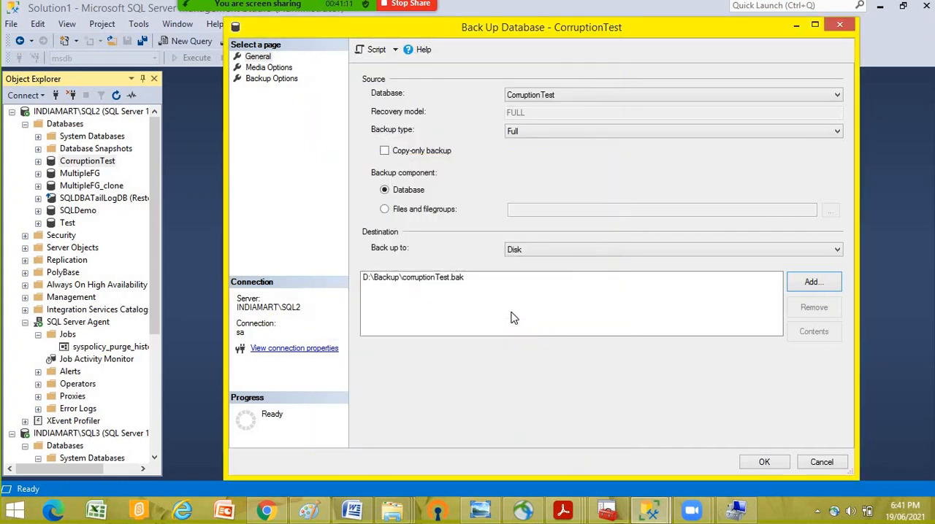
# - Enable Verify backup when finished in the backup's media options, with Perform checksum before writing to media left off
pyautogui.click(281, 68)
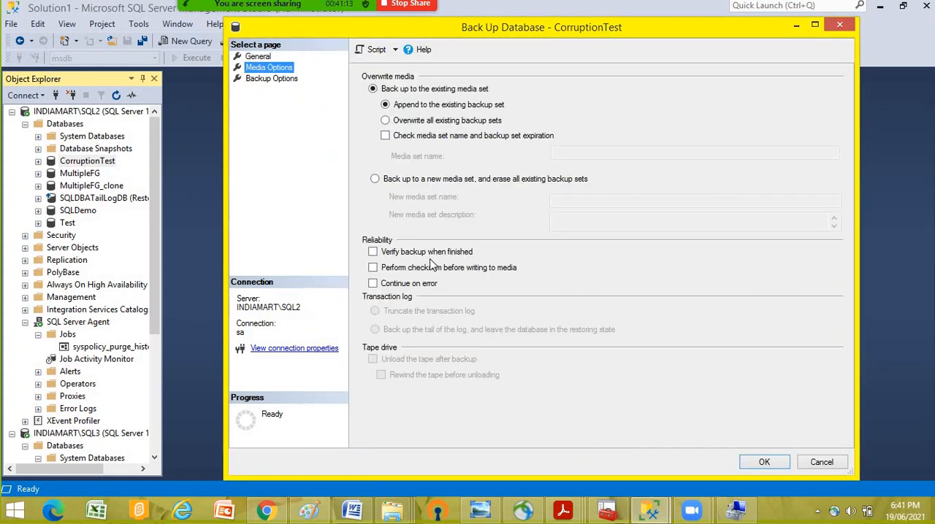
pyautogui.click(431, 253)
pyautogui.click(431, 270)
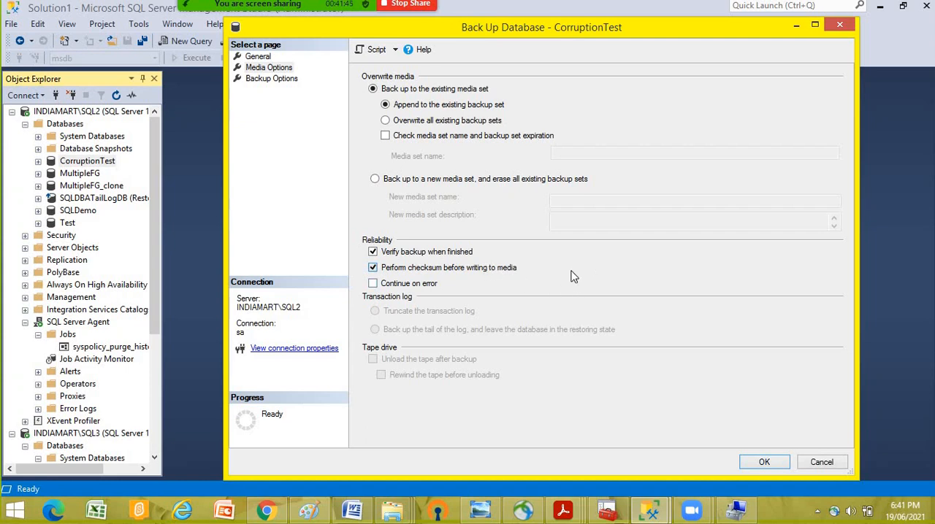
pyautogui.click(484, 267)
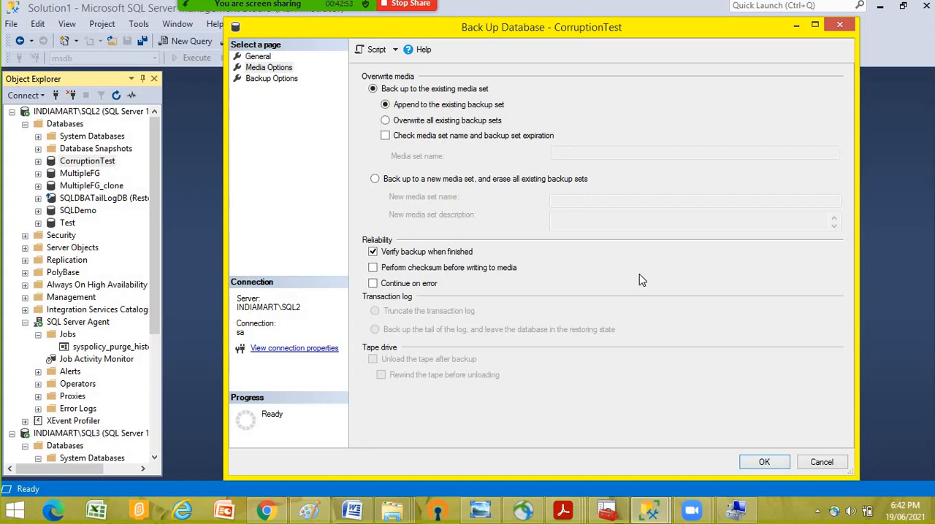
# - Enable Perform checksum before writing to media and set the backup compression to Compress backup
pyautogui.click(372, 268)
pyautogui.click(272, 78)
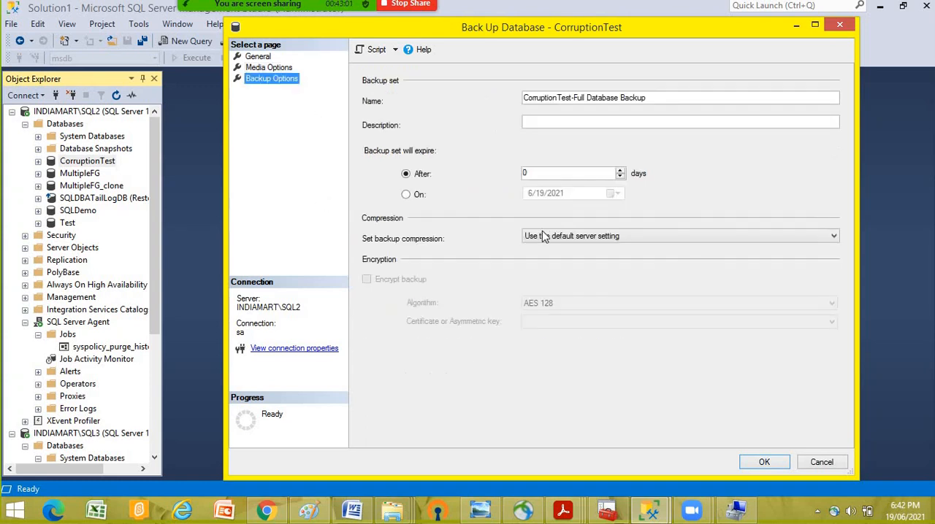
pyautogui.click(553, 238)
pyautogui.click(553, 257)
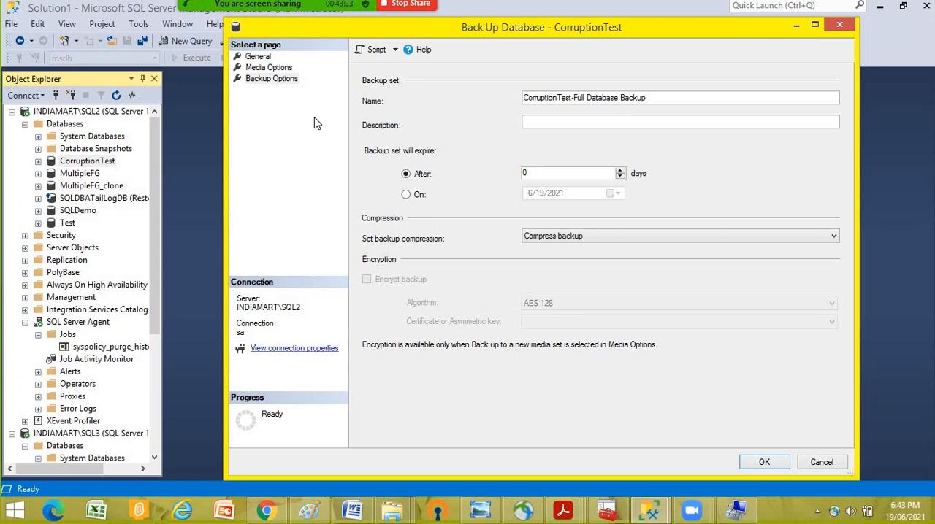
# - Try to run the CorruptionTest backup with compression, and revisit its backup compression setting
pyautogui.click(774, 464)
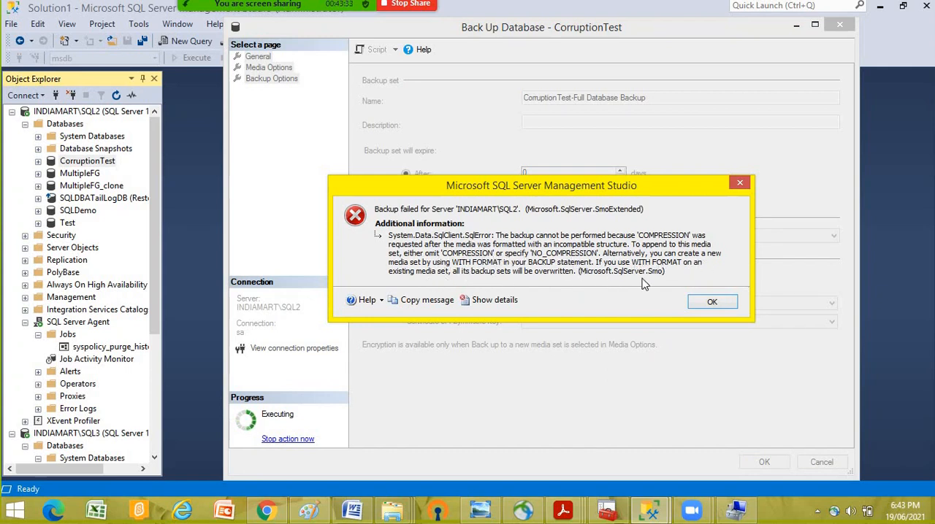
pyautogui.click(709, 302)
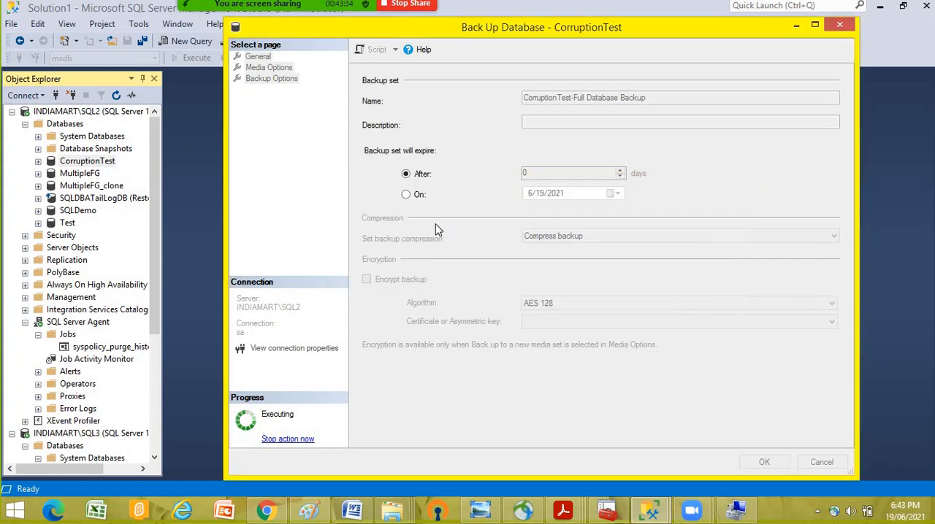
pyautogui.click(552, 243)
pyautogui.click(561, 256)
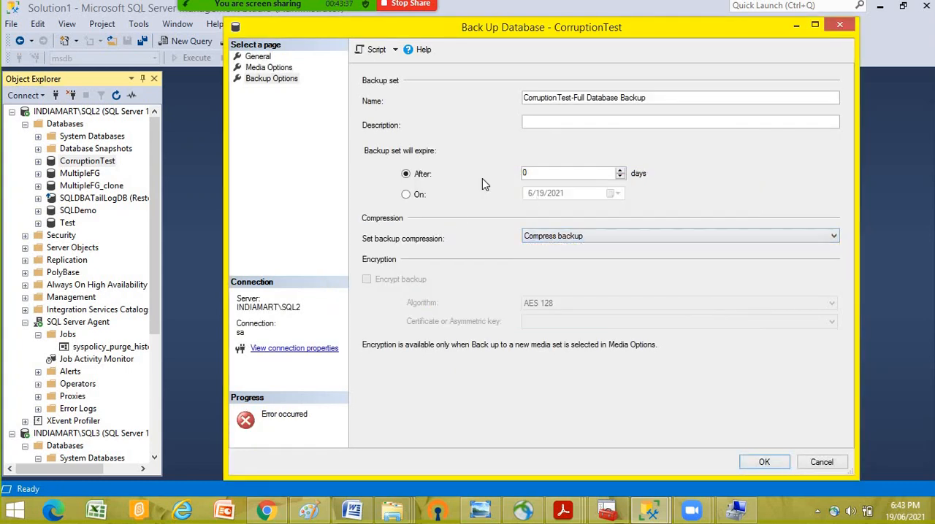
# - Script the CorruptionTest backup to a new query window and minimize the backup dialog
pyautogui.click(267, 67)
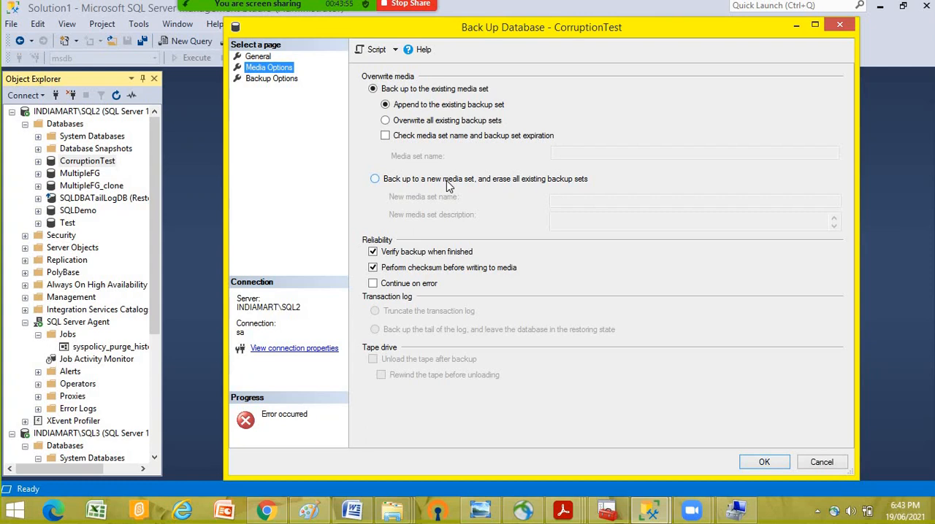
pyautogui.click(376, 49)
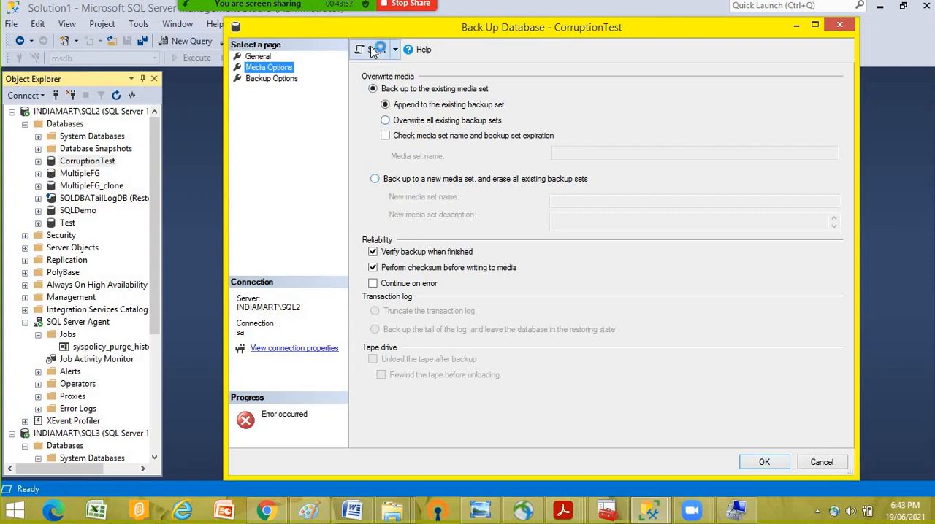
pyautogui.click(797, 26)
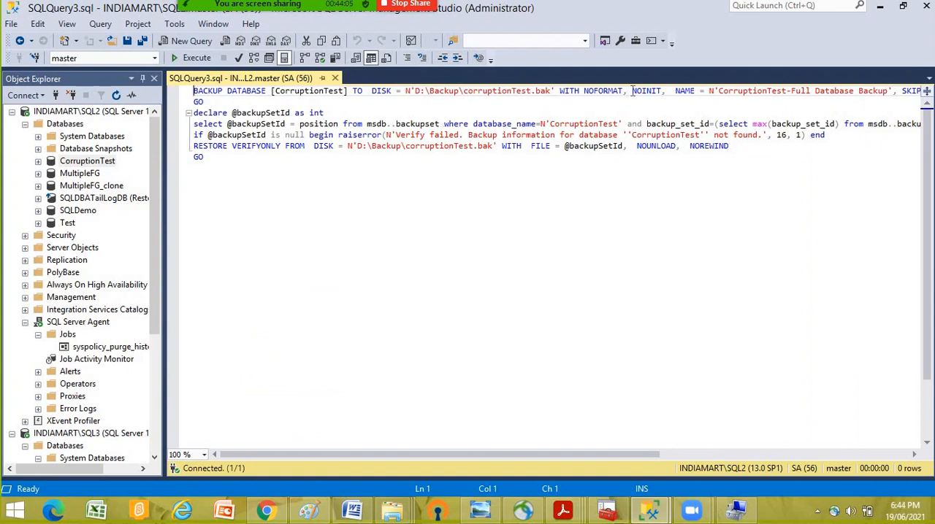
# - Change NOFORMAT to FORMAT in the BACKUP DATABASE statement and execute the script
pyautogui.moveTo(632, 91); pyautogui.dragTo(664, 91)
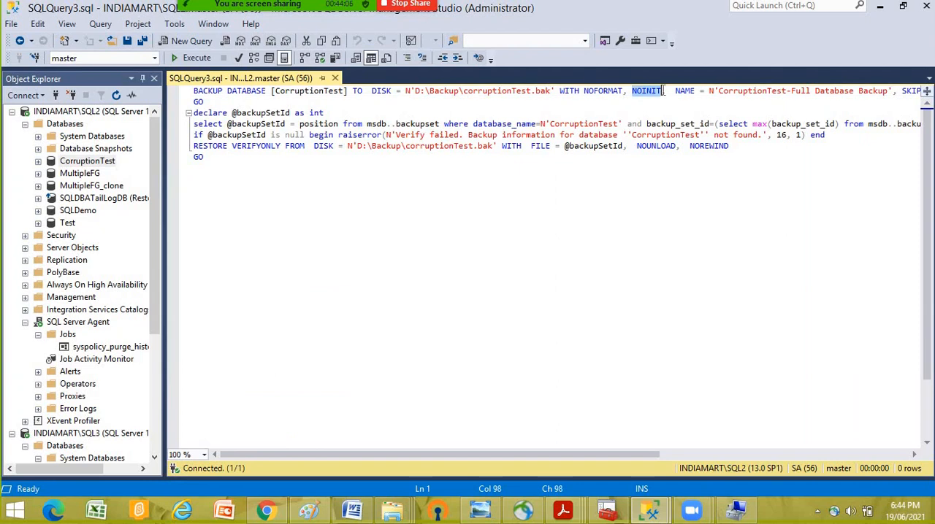
pyautogui.click(584, 91)
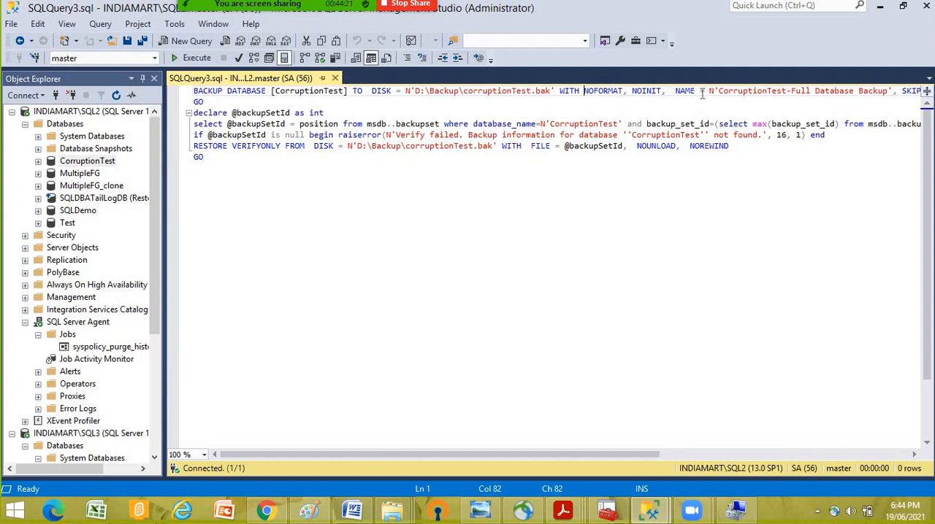
pyautogui.press('Delete')
pyautogui.press('Delete')
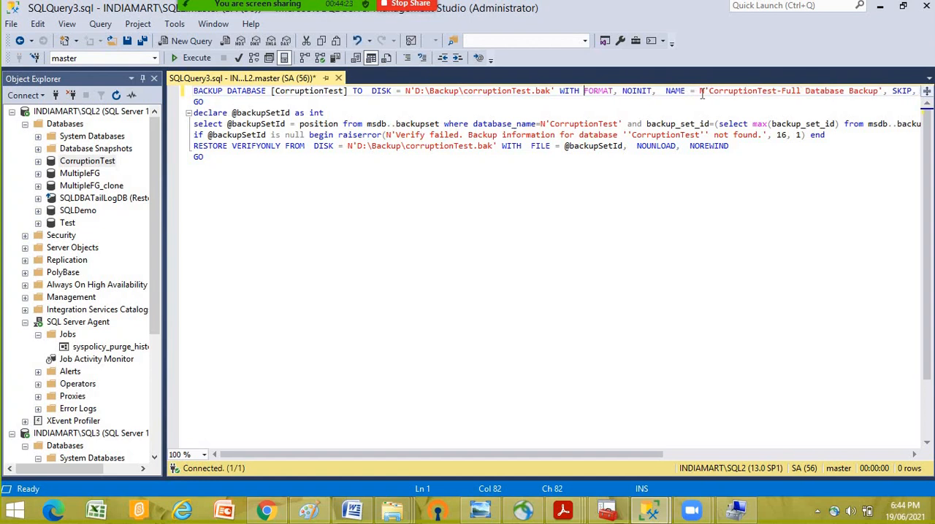
pyautogui.click(194, 58)
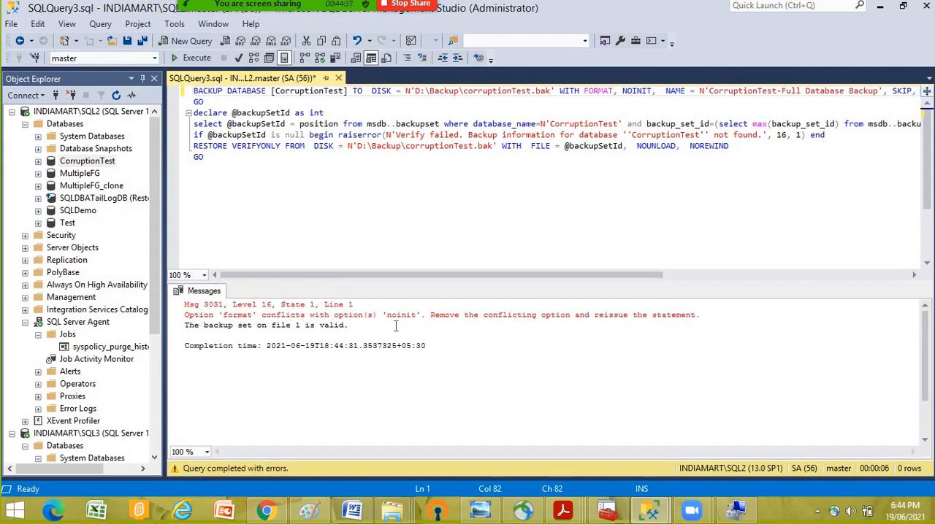
# - Change NOINIT to INIT in the BACKUP DATABASE statement and execute the script to back up CorruptionTest to D:\Backup\corruptionTest.bak
pyautogui.click(623, 90)
pyautogui.press('Delete')
pyautogui.press('Delete')
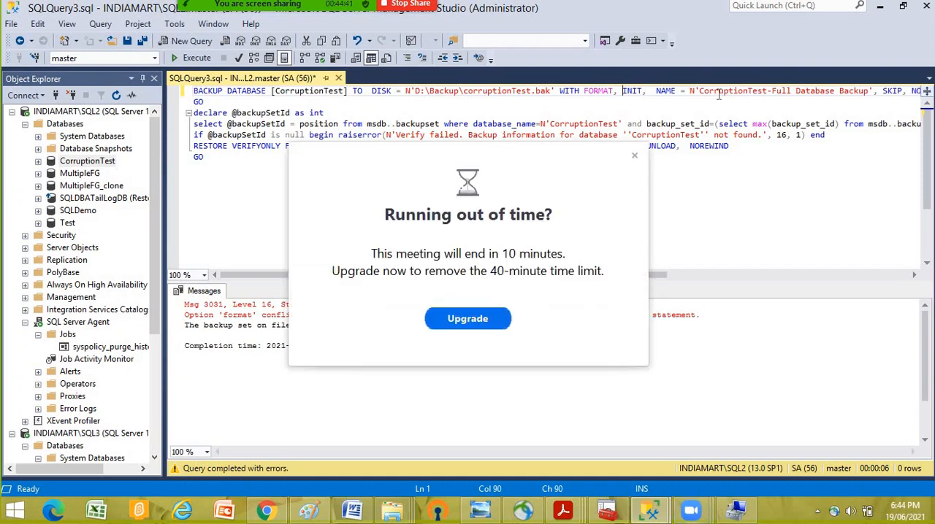
pyautogui.click(634, 156)
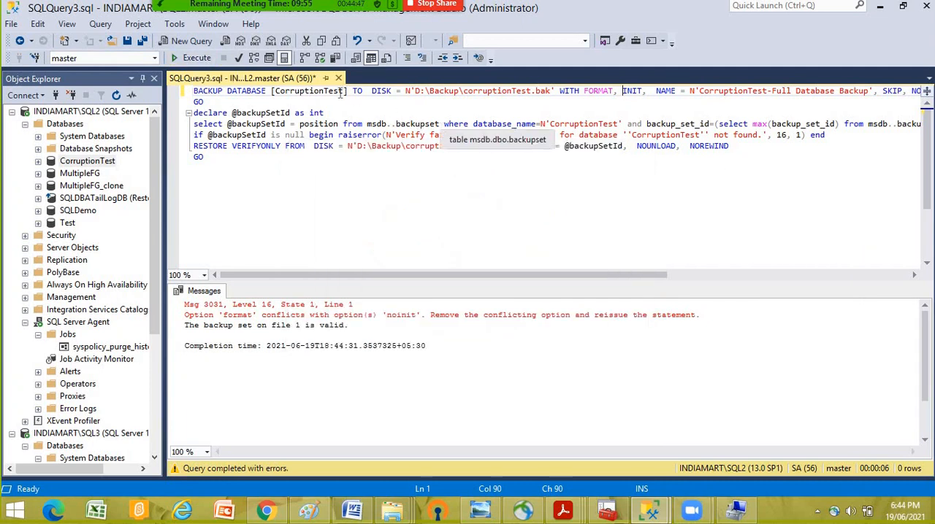
pyautogui.click(195, 58)
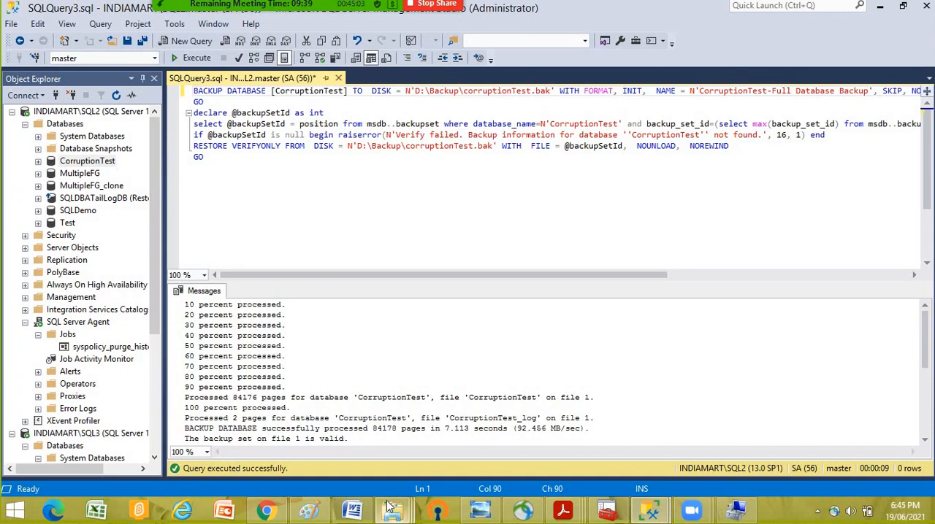
# - Switch to File Explorer to check corruptionTest.bak in D:\Backup, and return to SQL Server Management Studio
pyautogui.moveTo(392, 510)
pyautogui.click(410, 395)
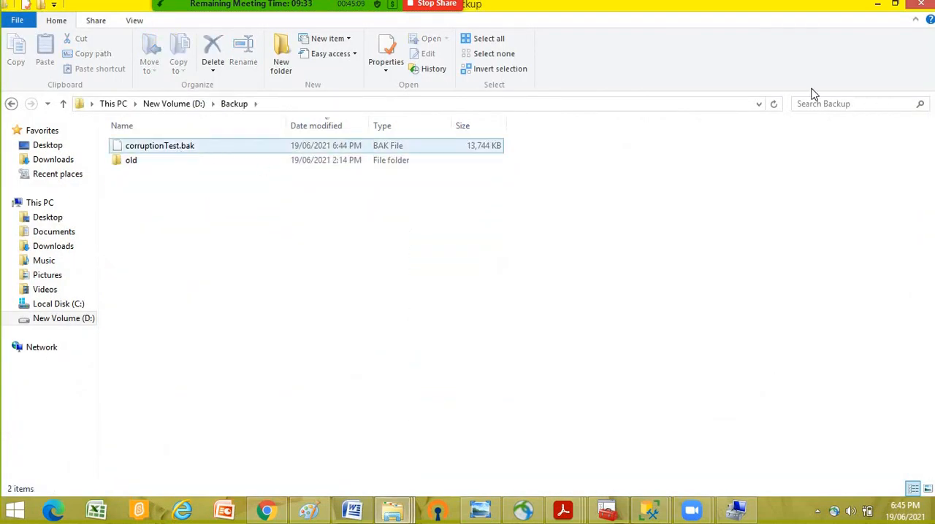
pyautogui.click(878, 8)
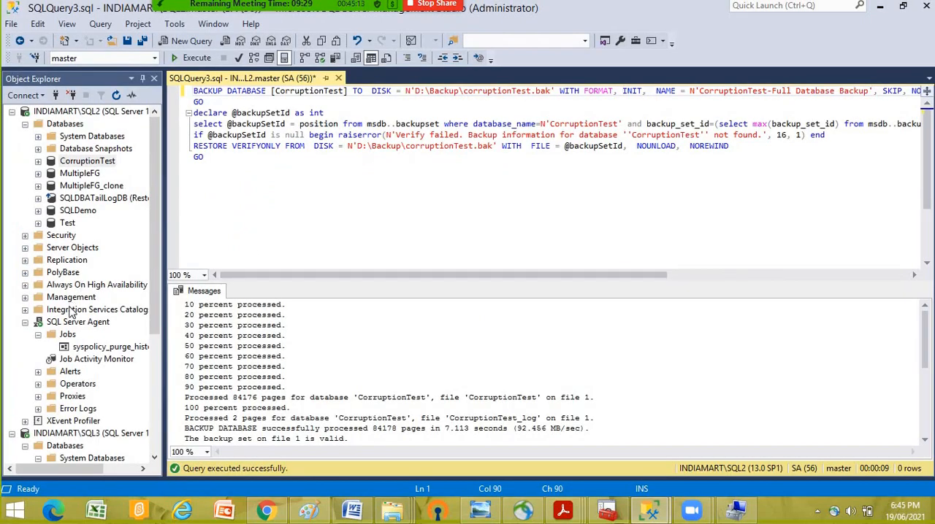
# - Start a database restore on INDIAMART\SQL3 with Device as the source and open the backup device selection
pyautogui.click(53, 434)
pyautogui.scroll(-3, 84, 407)
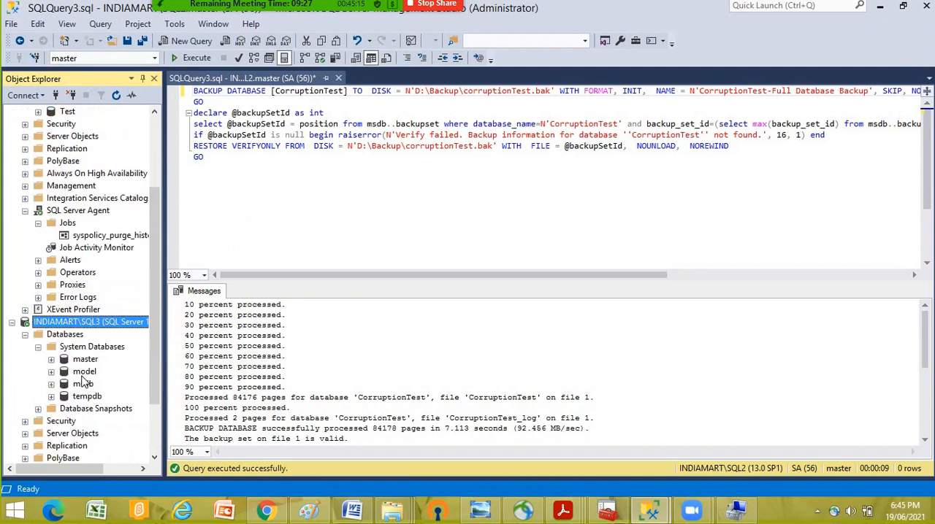
pyautogui.rightClick(65, 334)
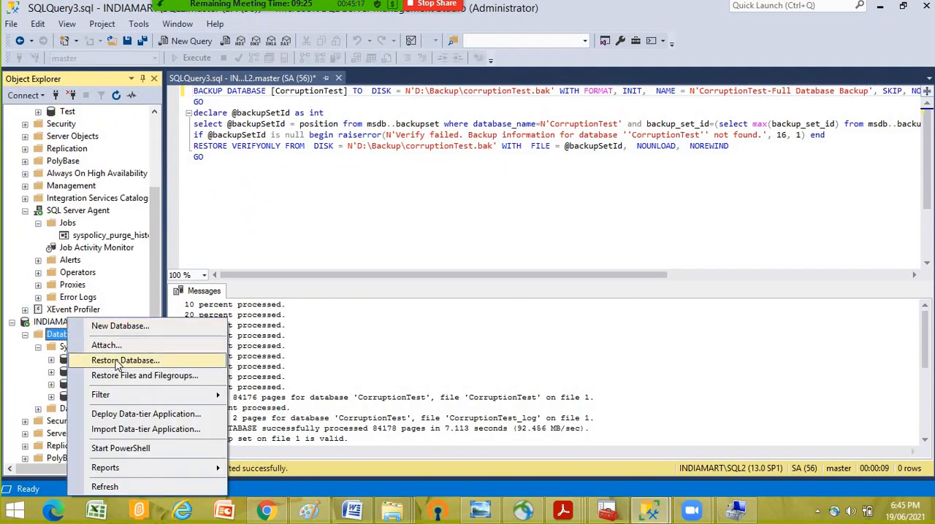
pyautogui.click(109, 360)
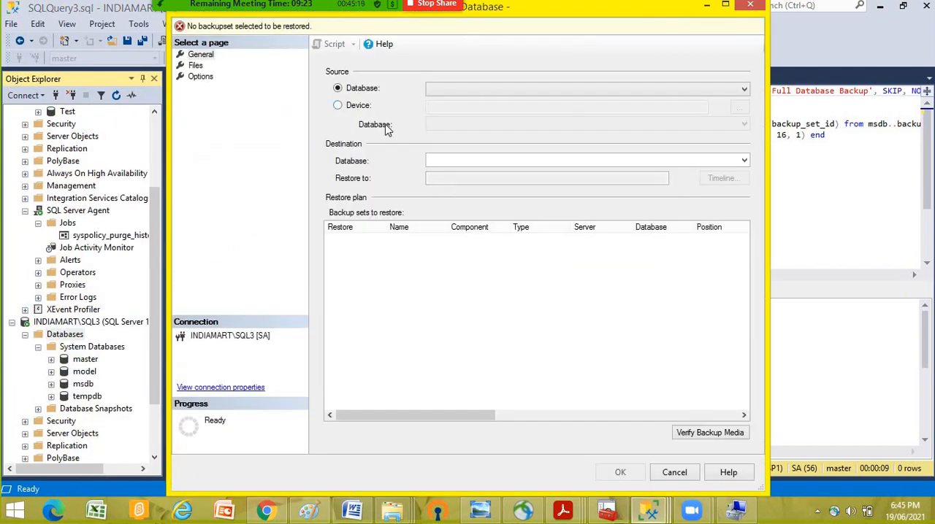
pyautogui.click(355, 106)
pyautogui.click(740, 107)
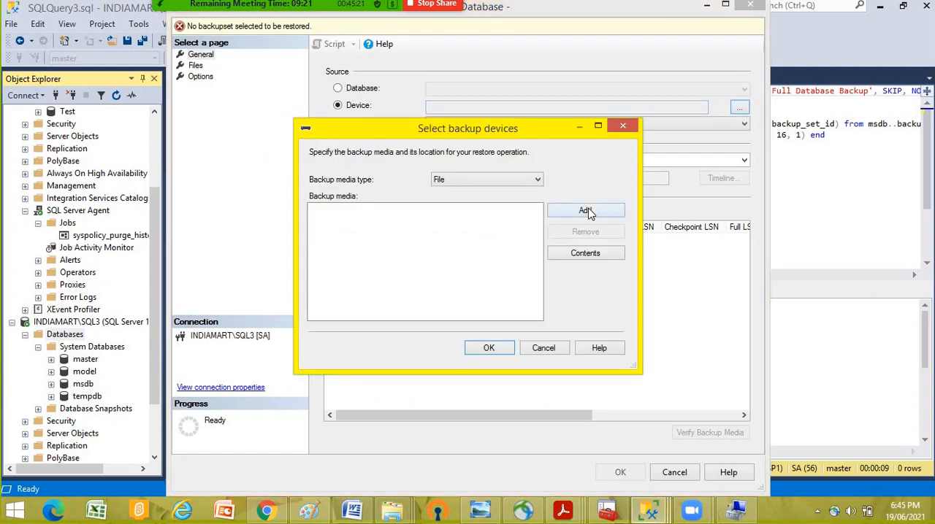
# - Add corruptionTest.bak from D:\Backup as the backup file to restore
pyautogui.click(586, 210)
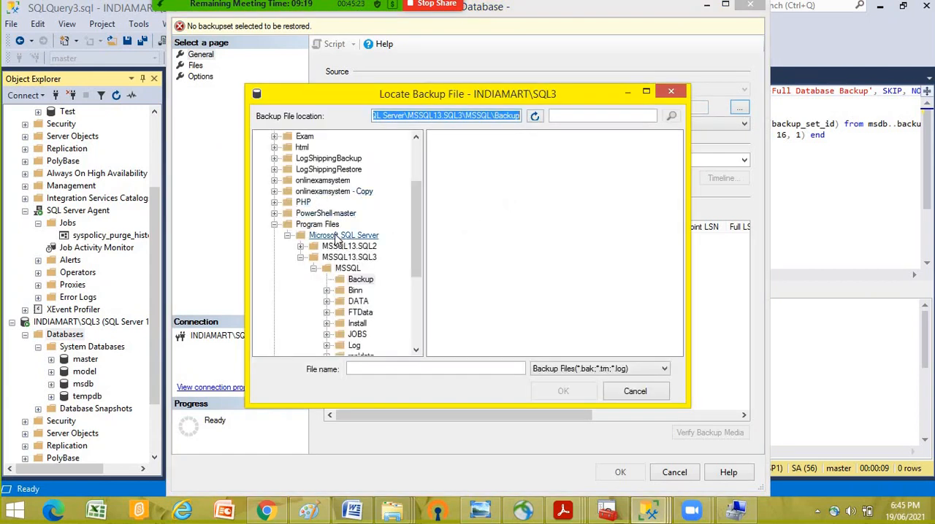
pyautogui.click(275, 225)
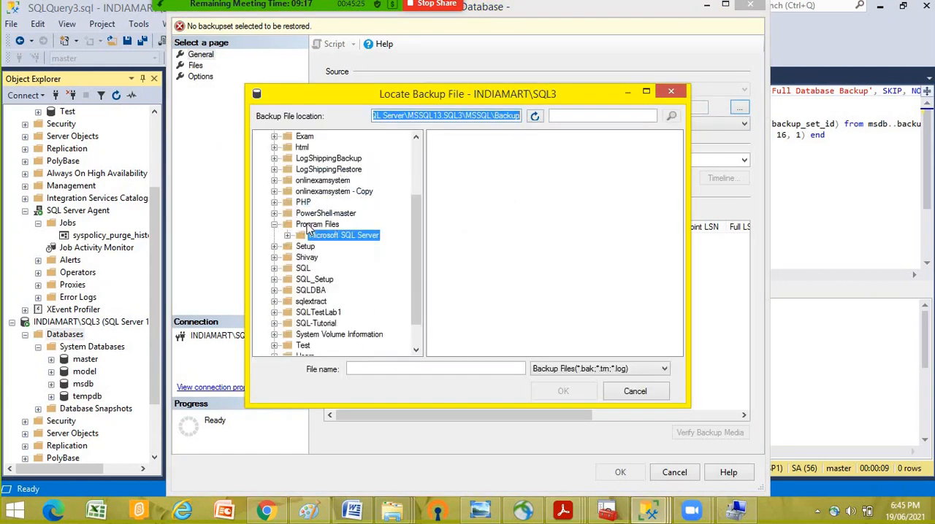
pyautogui.scroll(3, 300, 205)
pyautogui.click(309, 170)
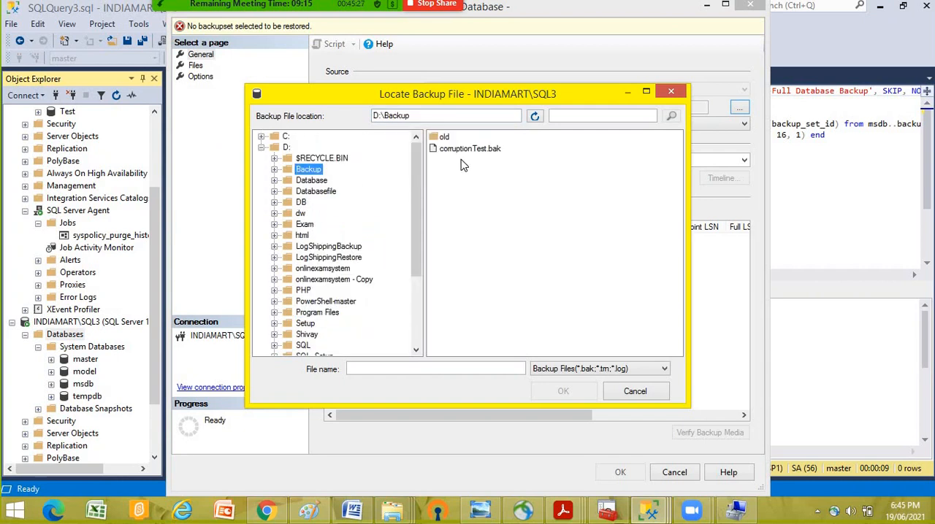
pyautogui.click(462, 153)
pyautogui.click(564, 391)
pyautogui.click(489, 347)
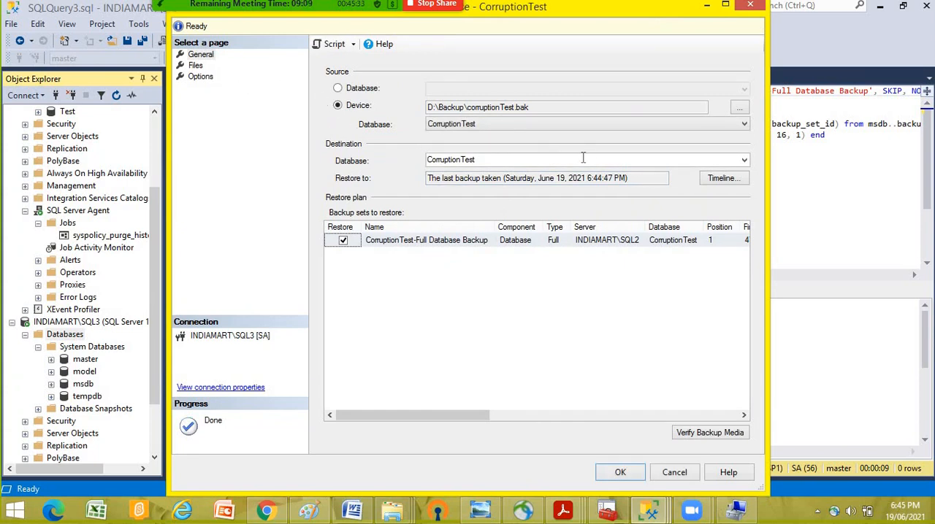
# - Review the restore file paths and the default database locations of INDIAMART\SQL3, closing the server properties without changes
pyautogui.click(195, 66)
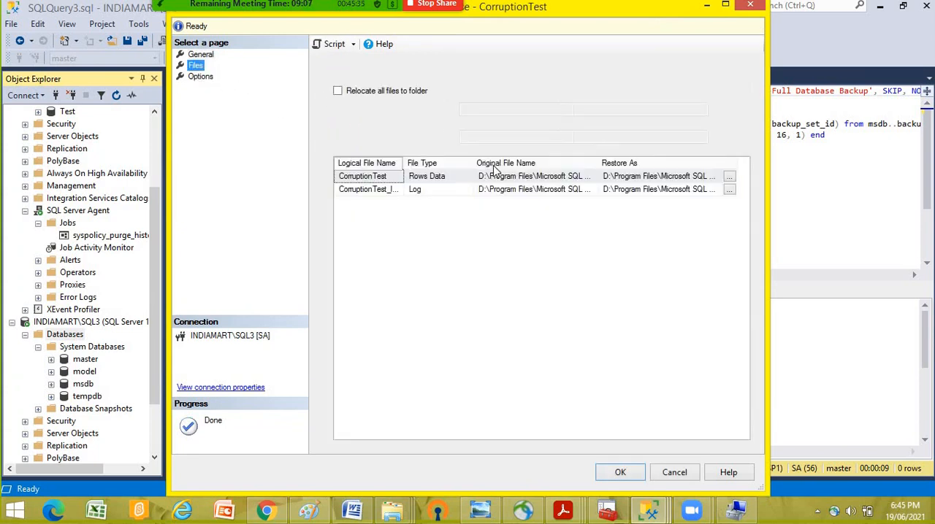
pyautogui.moveTo(769, 113); pyautogui.dragTo(846, 112)
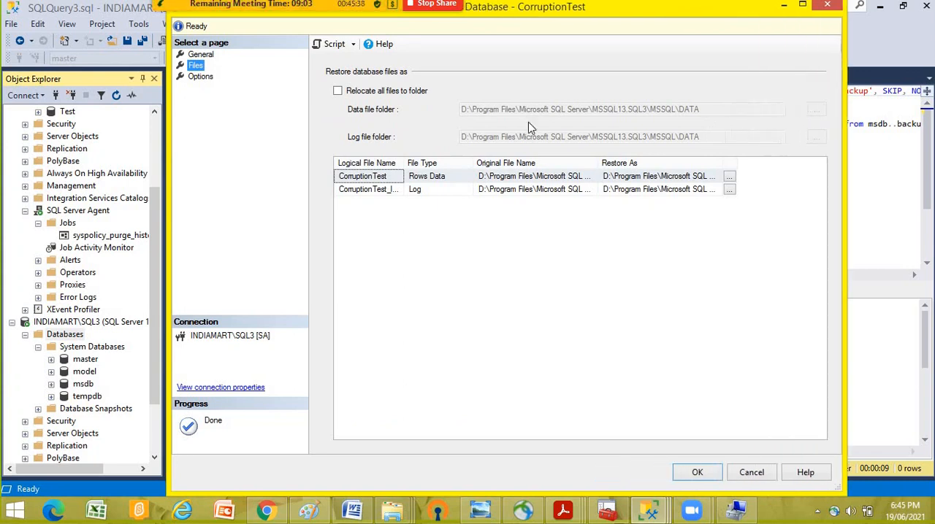
pyautogui.rightClick(48, 323)
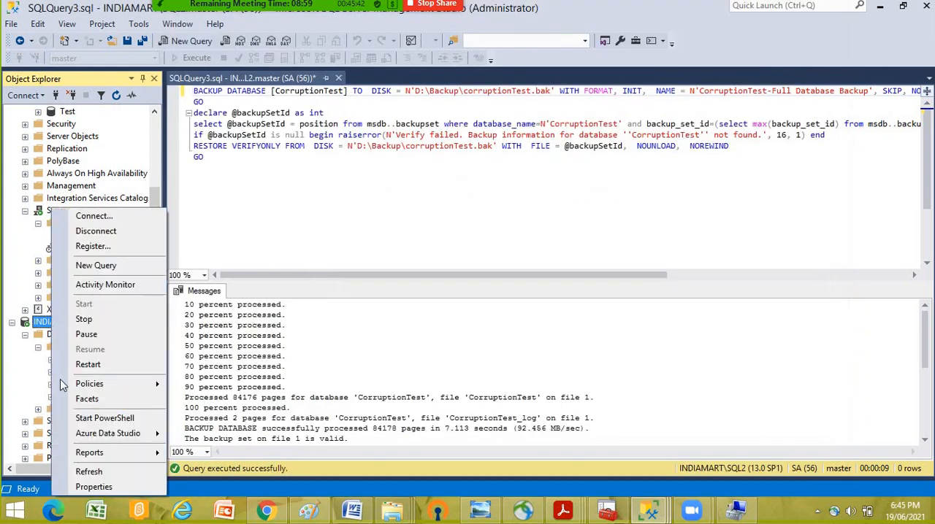
pyautogui.click(87, 487)
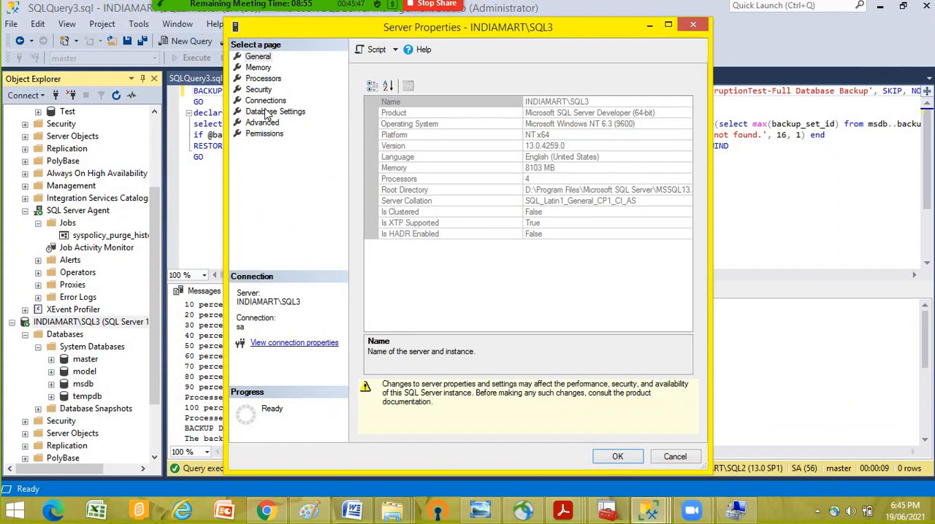
pyautogui.click(271, 111)
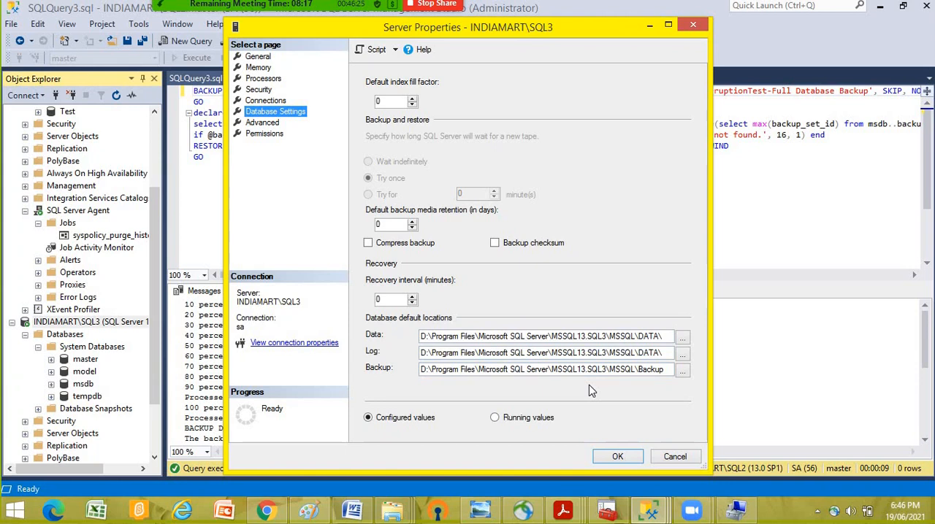
pyautogui.click(698, 27)
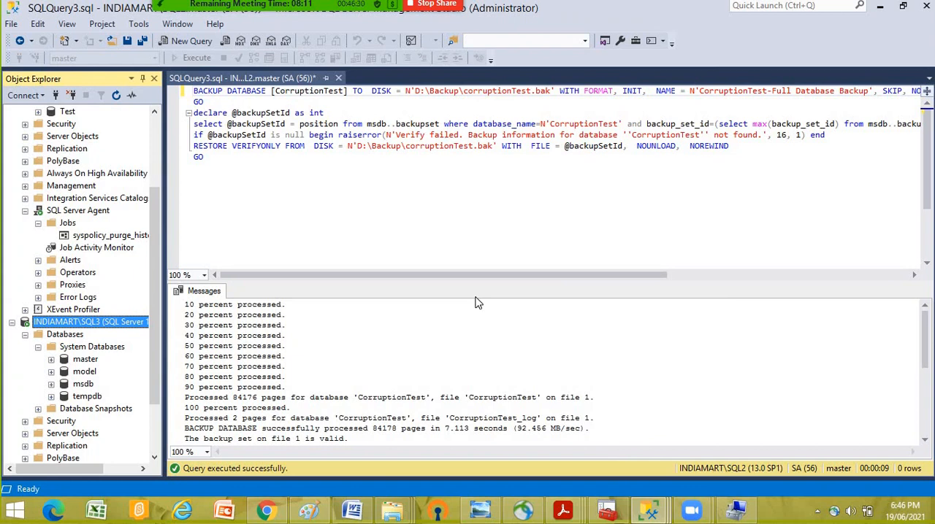
# - Return to the CorruptionTest restore window and enable Relocate all files to folder, using SQL3's MSSQL\DATA folder
pyautogui.click(65, 334)
pyautogui.rightClick(65, 339)
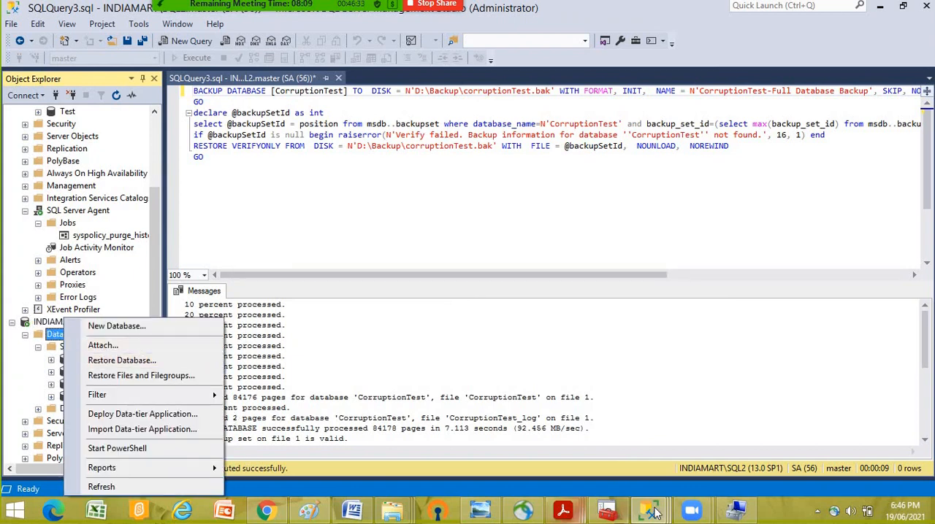
pyautogui.click(699, 411)
pyautogui.moveTo(650, 509)
pyautogui.click(811, 424)
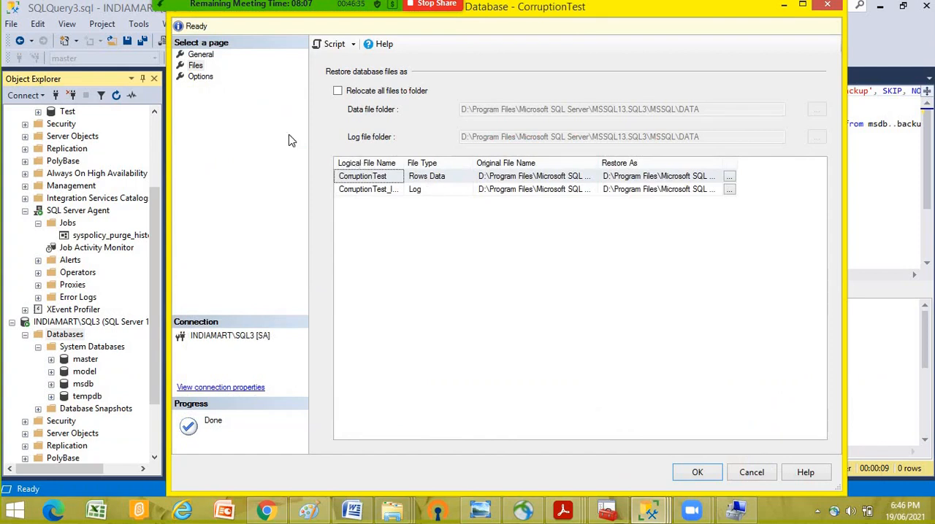
pyautogui.click(337, 90)
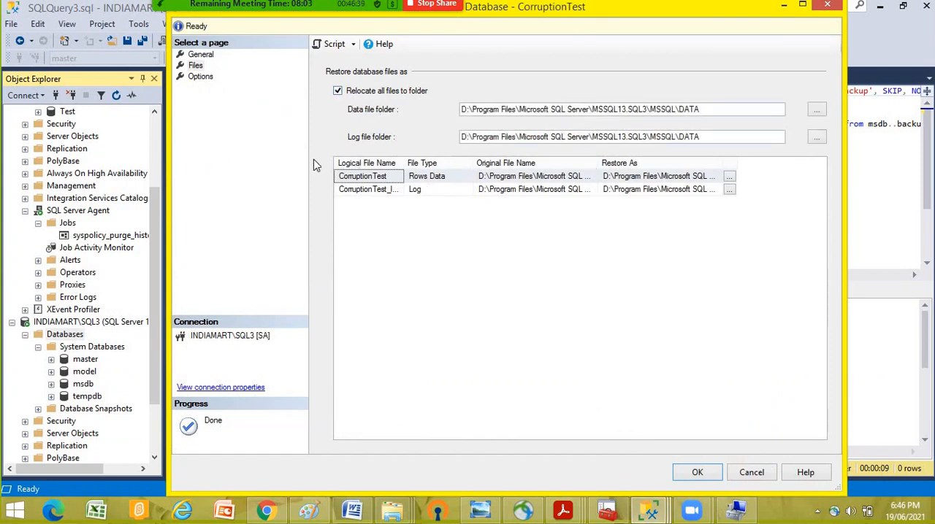
# - Set the CorruptionTest restore options to overwrite the existing database (WITH REPLACE) and use the RESTORE WITH STANDBY recovery state
pyautogui.click(197, 77)
pyautogui.click(338, 88)
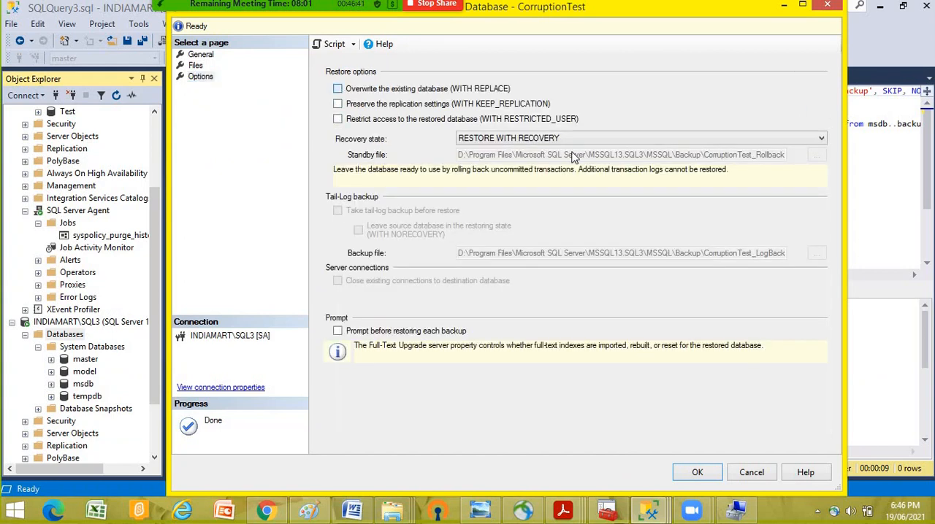
pyautogui.click(558, 140)
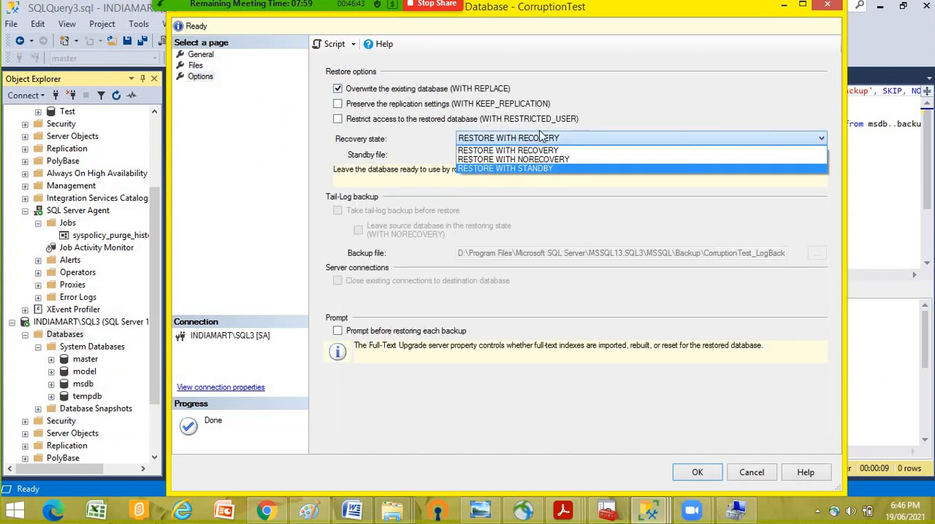
pyautogui.click(417, 157)
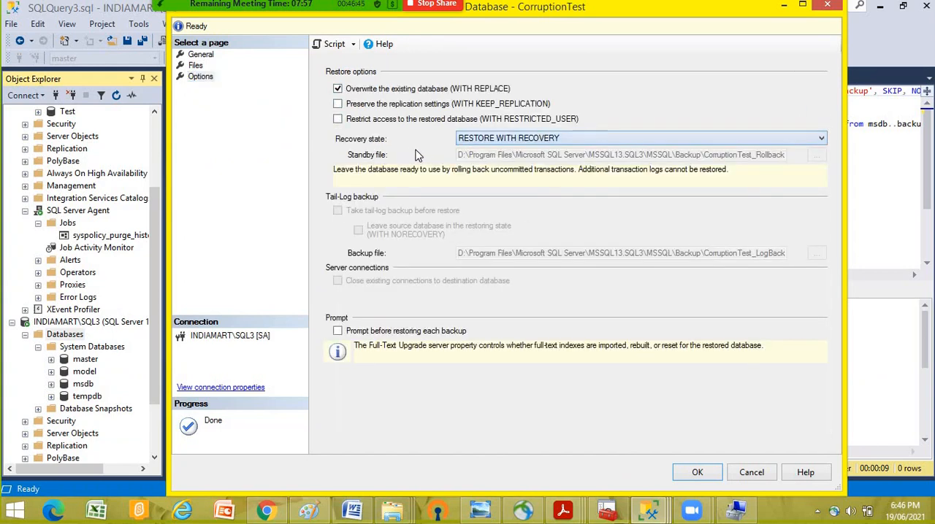
pyautogui.click(526, 141)
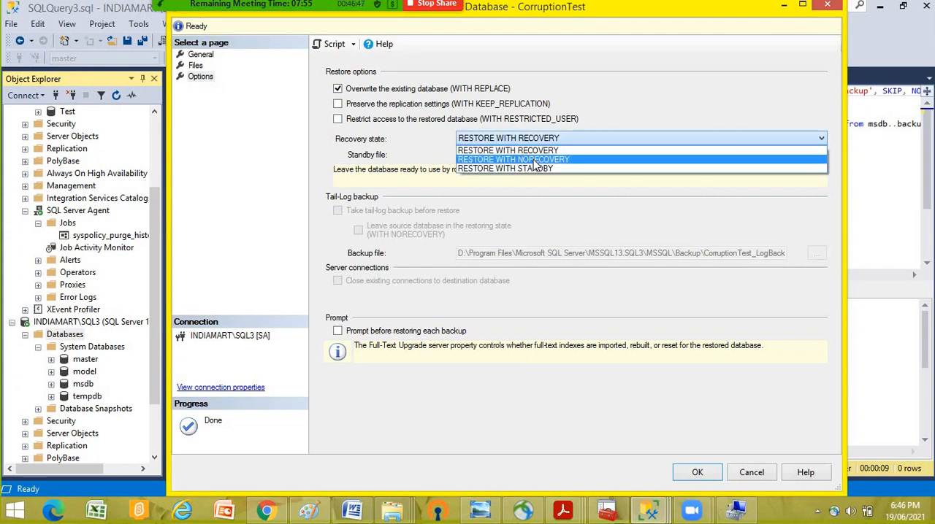
pyautogui.click(535, 160)
pyautogui.click(526, 139)
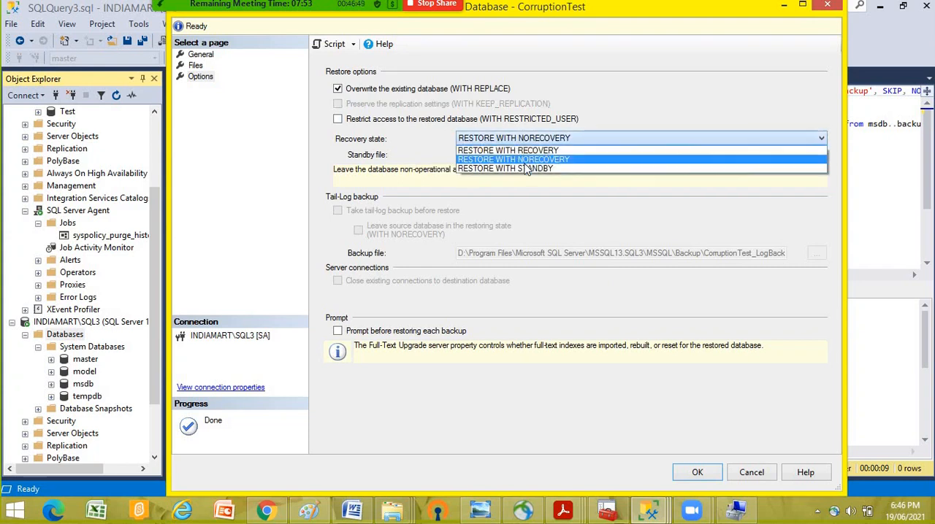
pyautogui.click(526, 170)
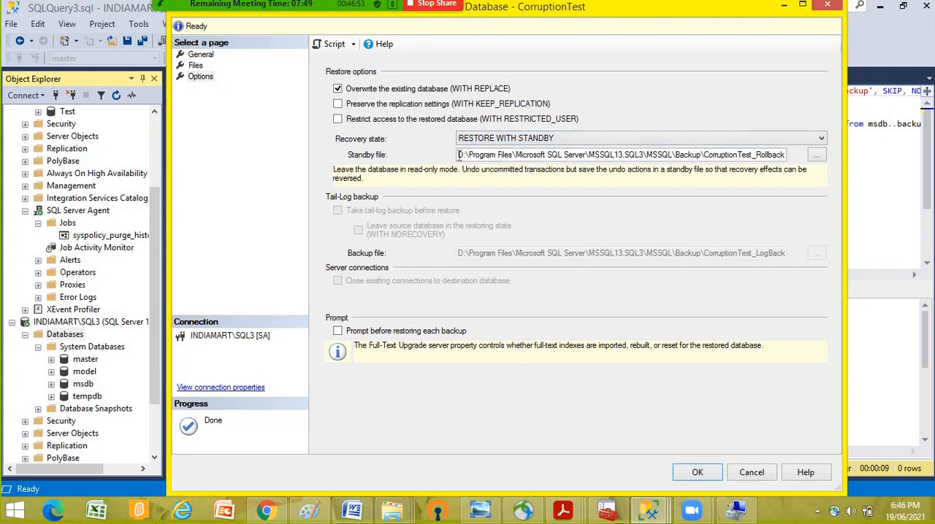
# - Review the standby file path, run the CorruptionTest restore on SQL3 and dismiss the completion message
pyautogui.moveTo(460, 156); pyautogui.dragTo(813, 153)
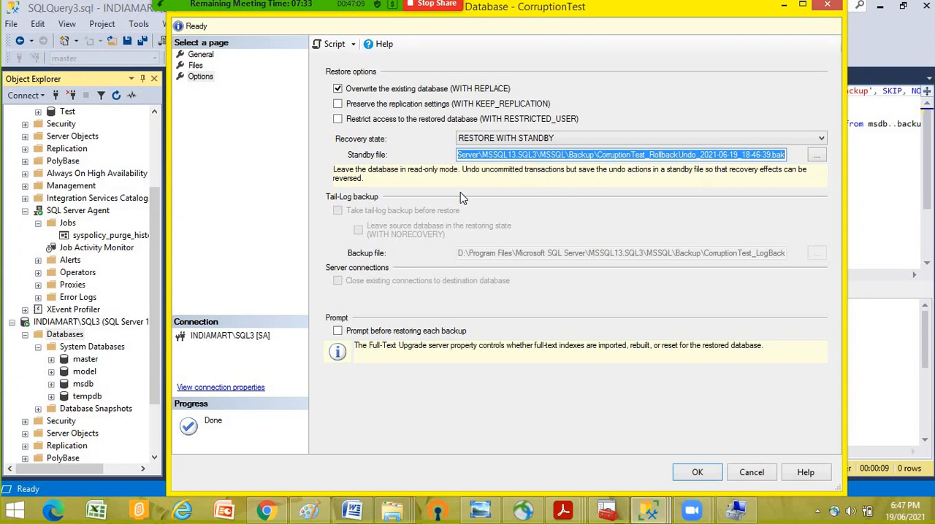
pyautogui.click(698, 473)
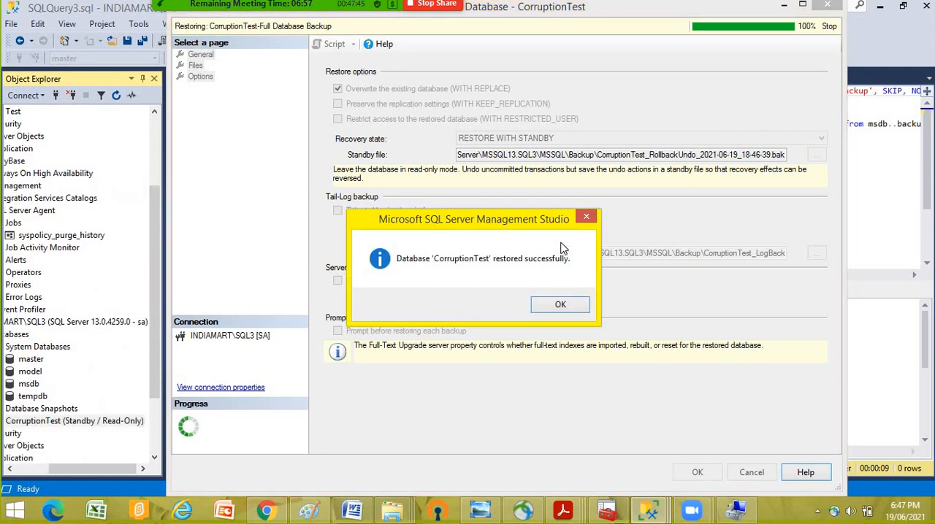
pyautogui.click(560, 304)
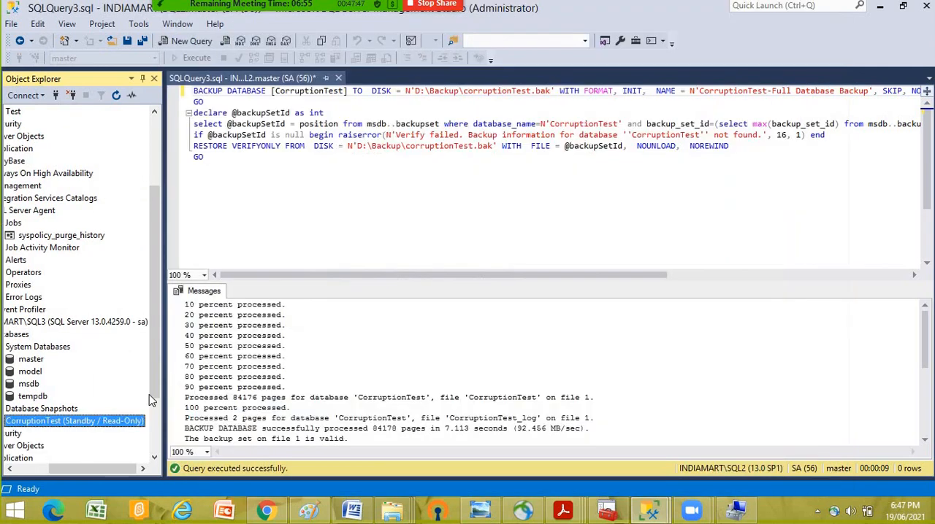
pyautogui.moveTo(90, 470); pyautogui.dragTo(54, 471)
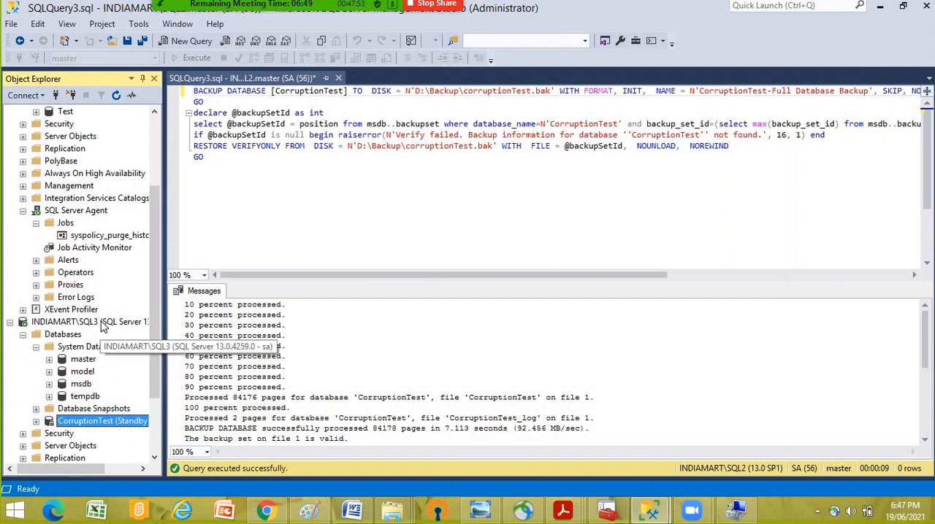
pyautogui.scroll(4, 131, 436)
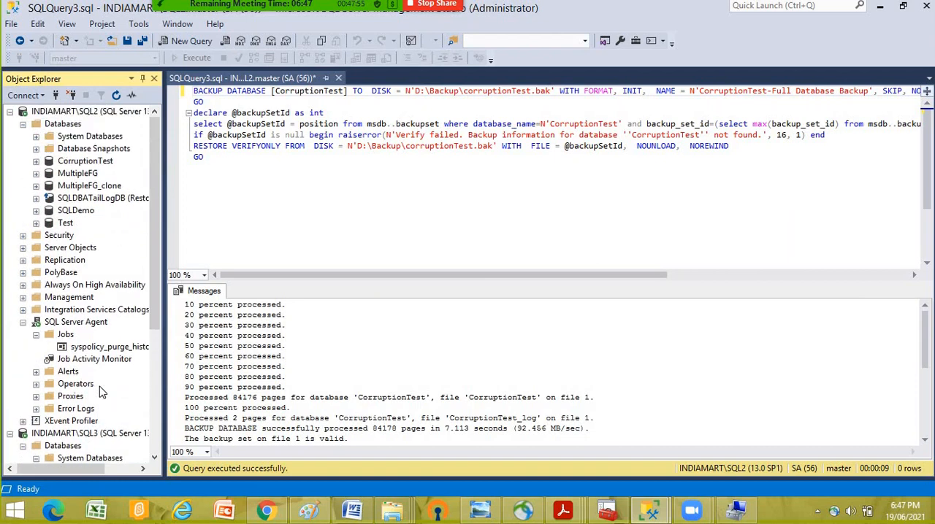
pyautogui.scroll(-3, 132, 436)
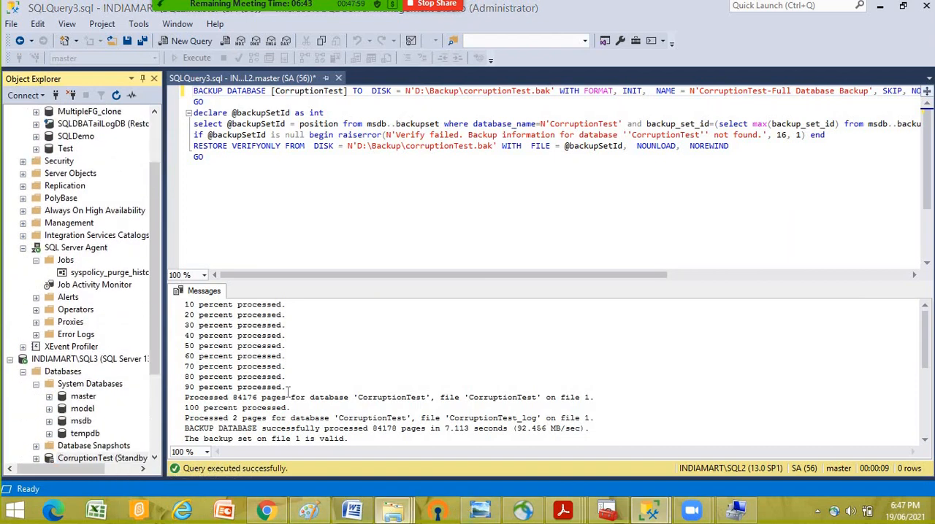
# - Inspect the restored database files in D:\Program Files\Microsoft SQL Server\MSSQL13.SQL3\MSSQL\DATA using File Explorer, granting folder access, and return to Management Studio
pyautogui.moveTo(392, 509)
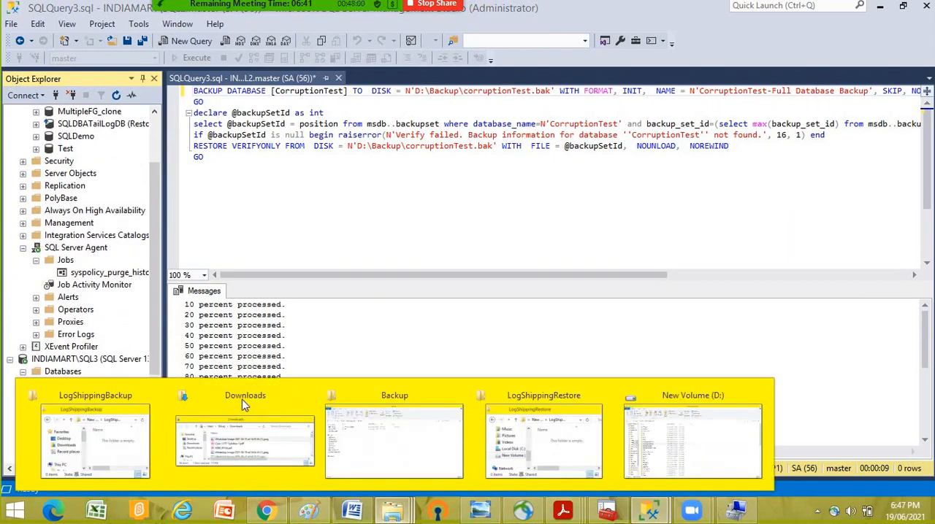
pyautogui.click(382, 395)
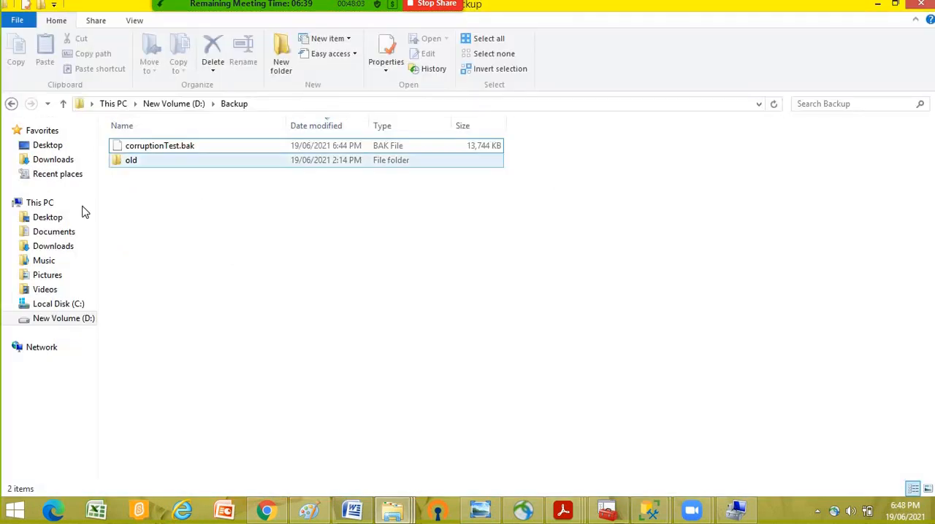
pyautogui.click(64, 320)
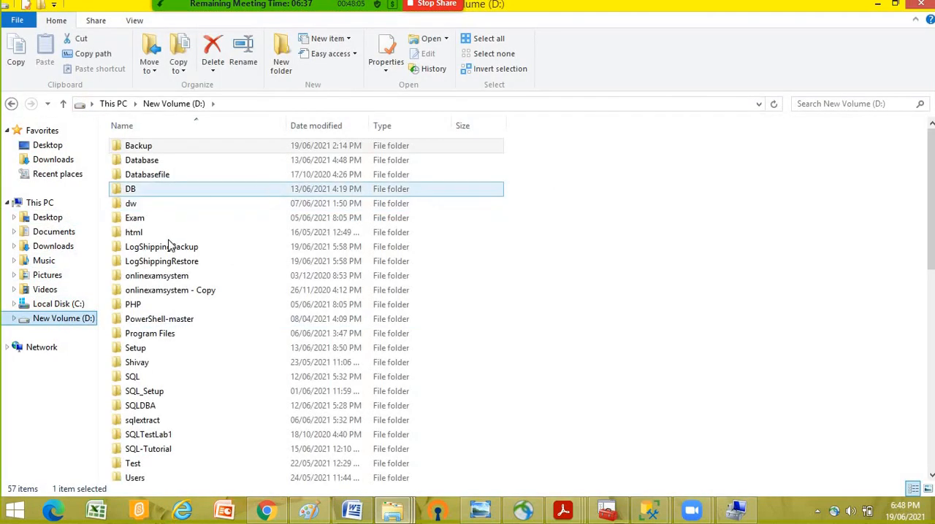
pyautogui.click(139, 217)
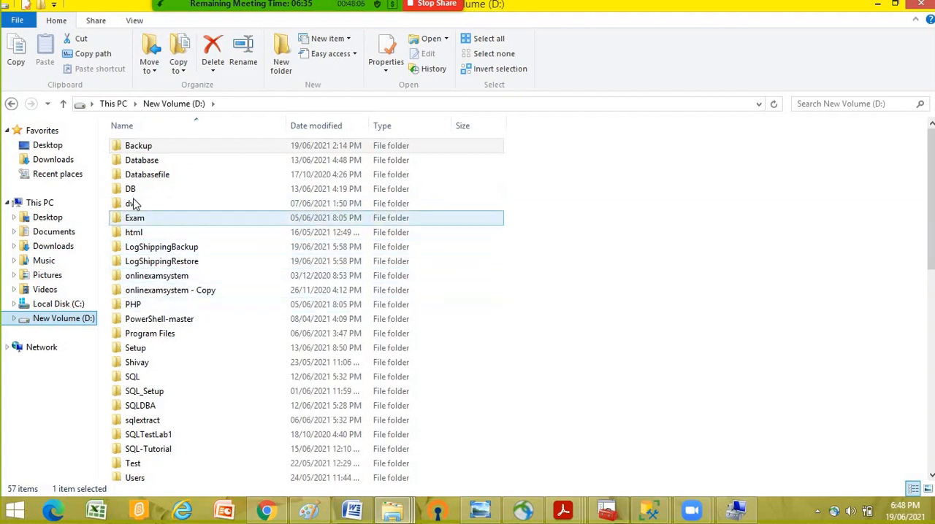
pyautogui.doubleClick(165, 334)
pyautogui.doubleClick(159, 151)
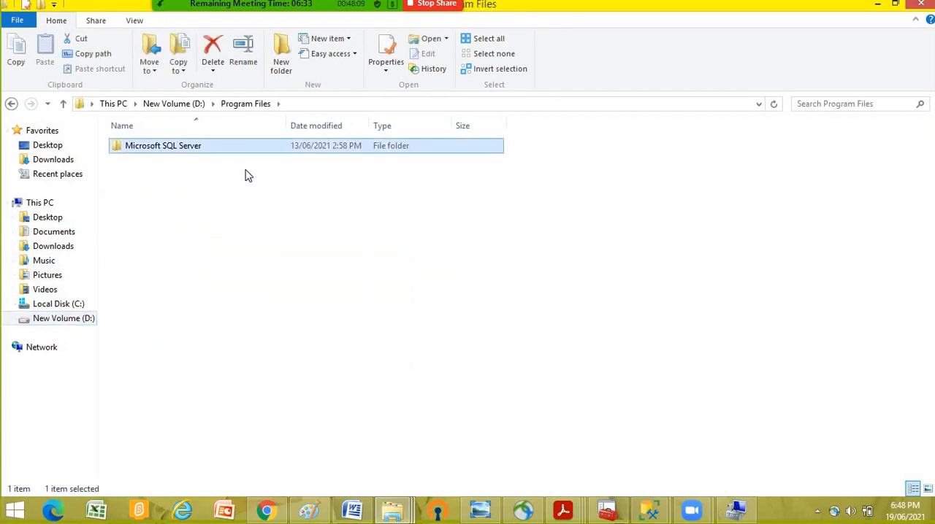
pyautogui.click(167, 165)
pyautogui.doubleClick(168, 165)
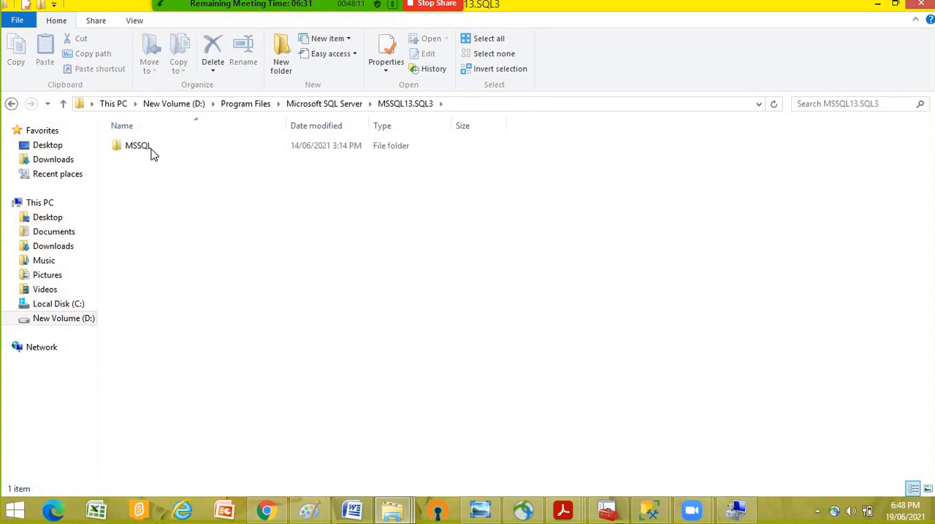
pyautogui.doubleClick(146, 149)
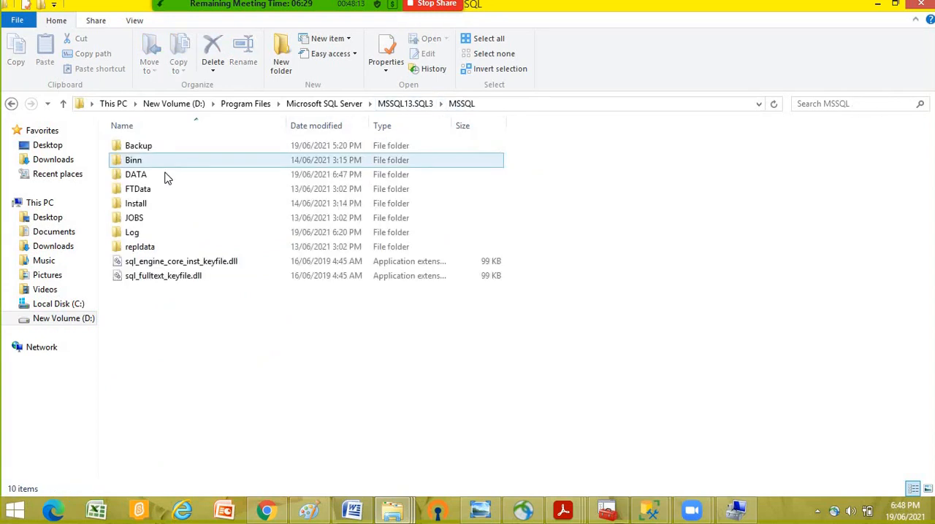
pyautogui.doubleClick(141, 179)
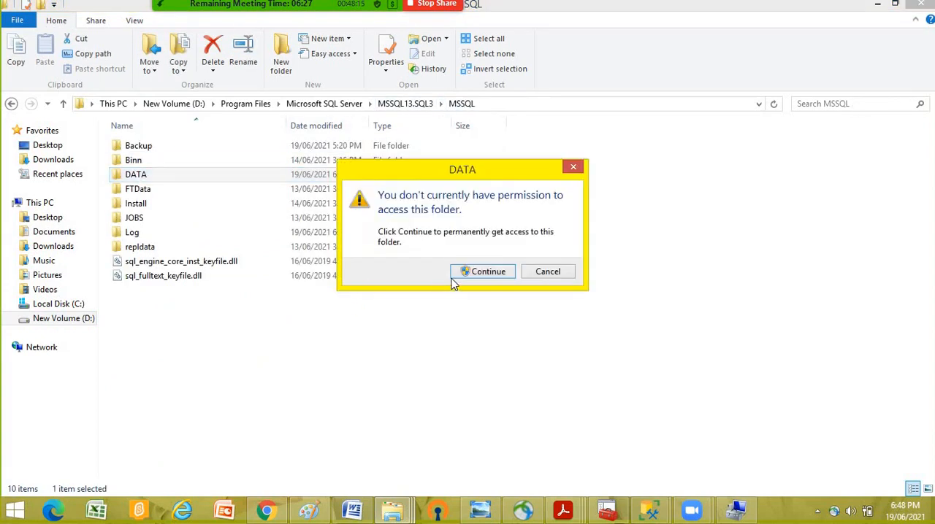
pyautogui.click(449, 270)
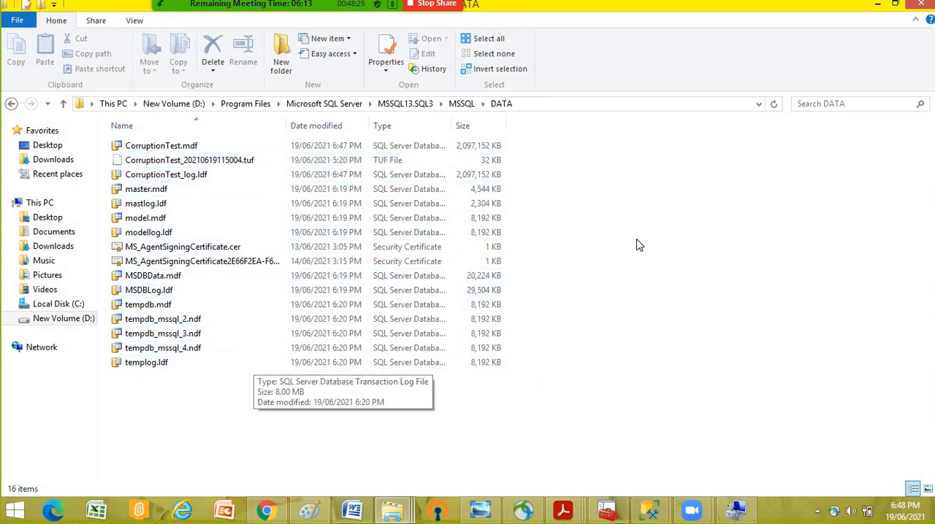
pyautogui.click(878, 9)
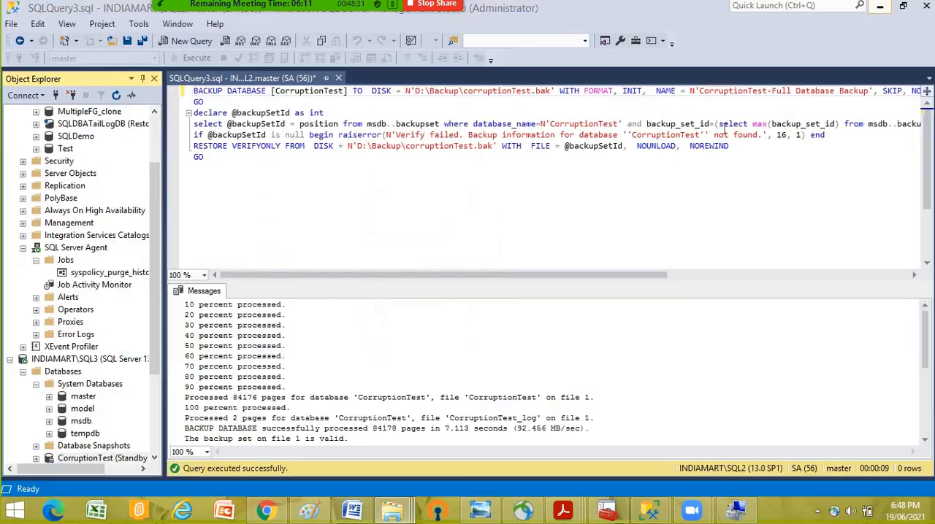
pyautogui.scroll(2, 82, 252)
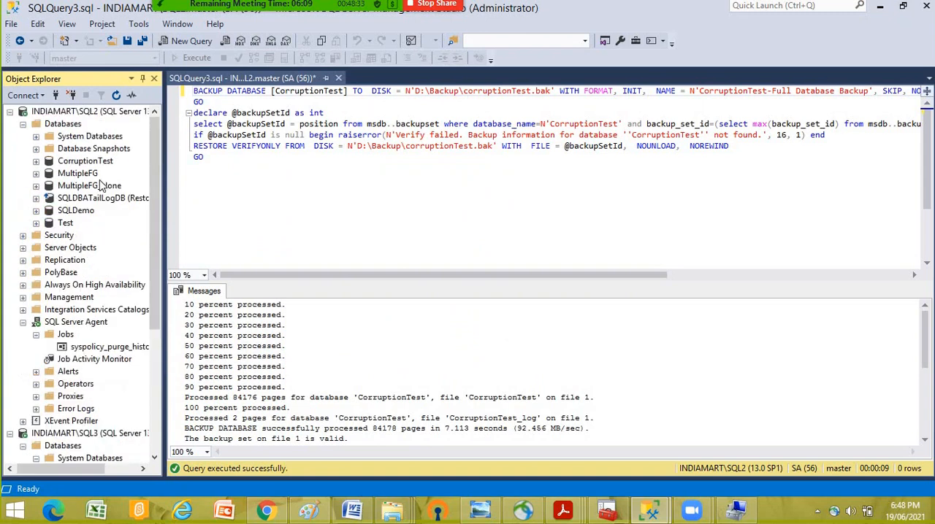
pyautogui.rightClick(100, 167)
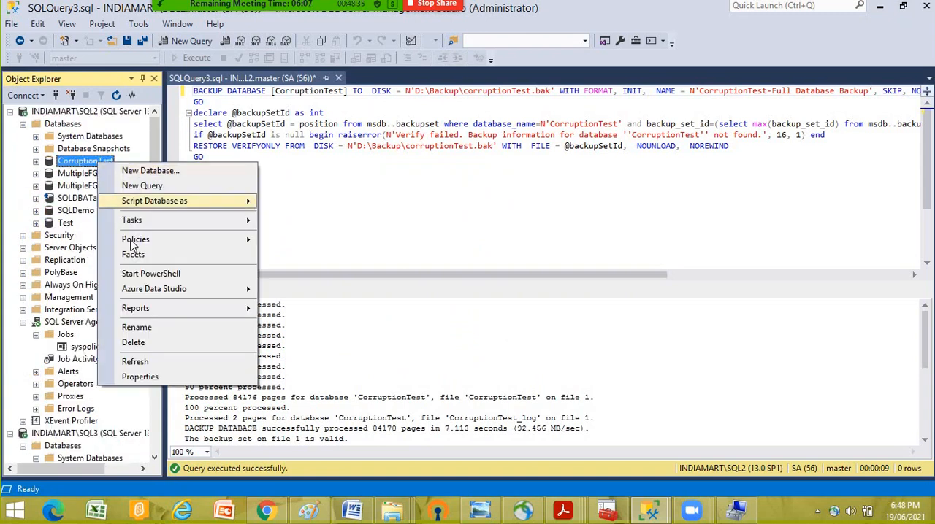
pyautogui.click(394, 202)
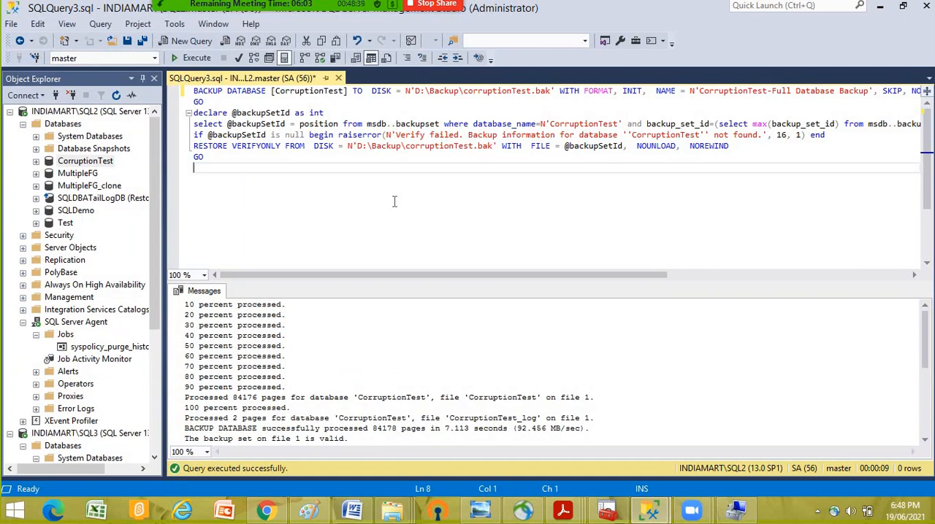
pyautogui.moveTo(155, 210); pyautogui.dragTo(102, 335)
pyautogui.click(111, 349)
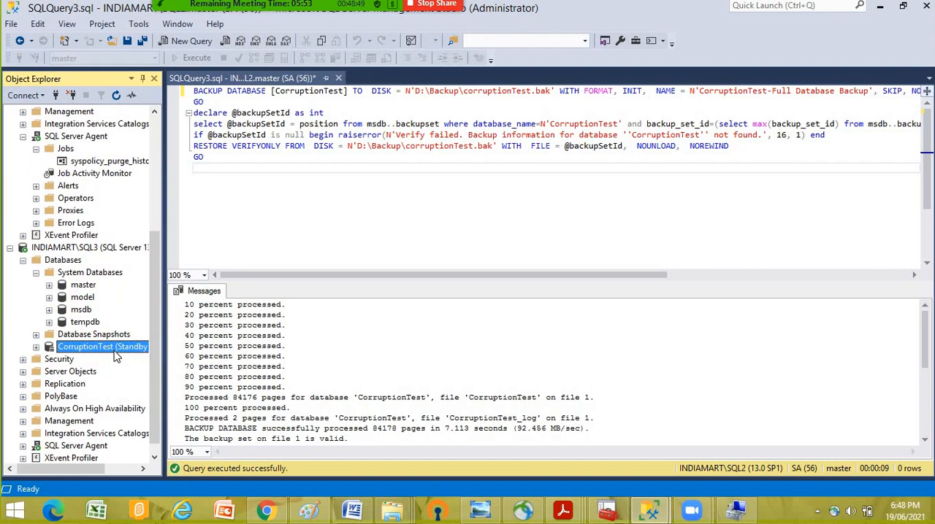
pyautogui.scroll(5, 112, 271)
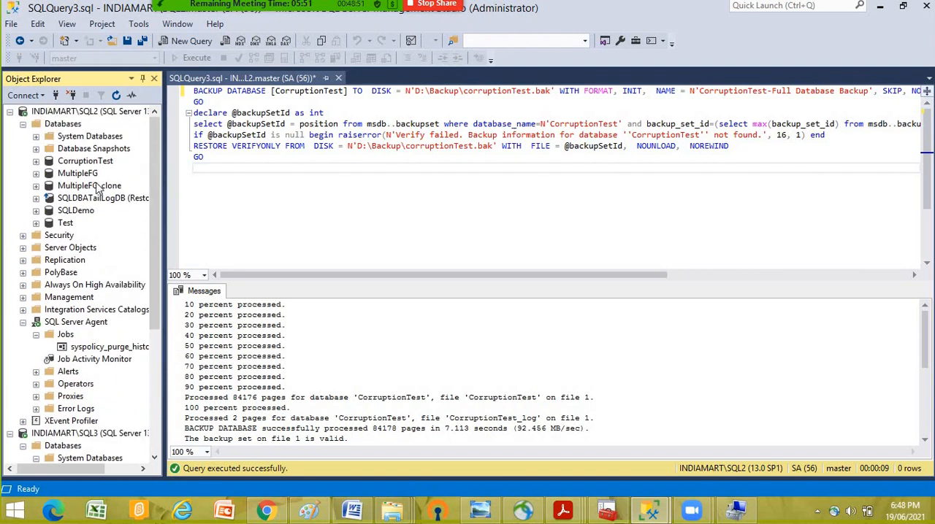
# - Enable CorruptionTest on SQL2 as a primary database in a log shipping configuration and open its transaction log backup settings
pyautogui.rightClick(101, 161)
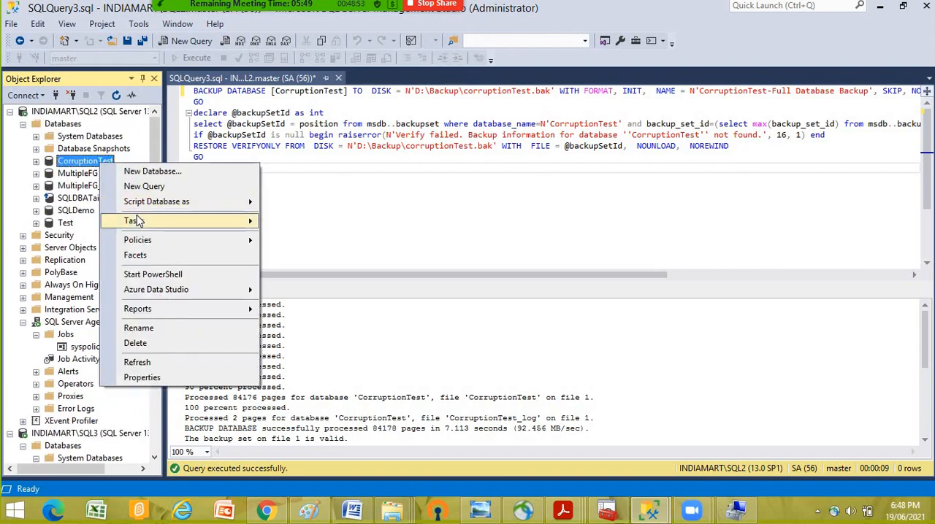
pyautogui.moveTo(136, 221)
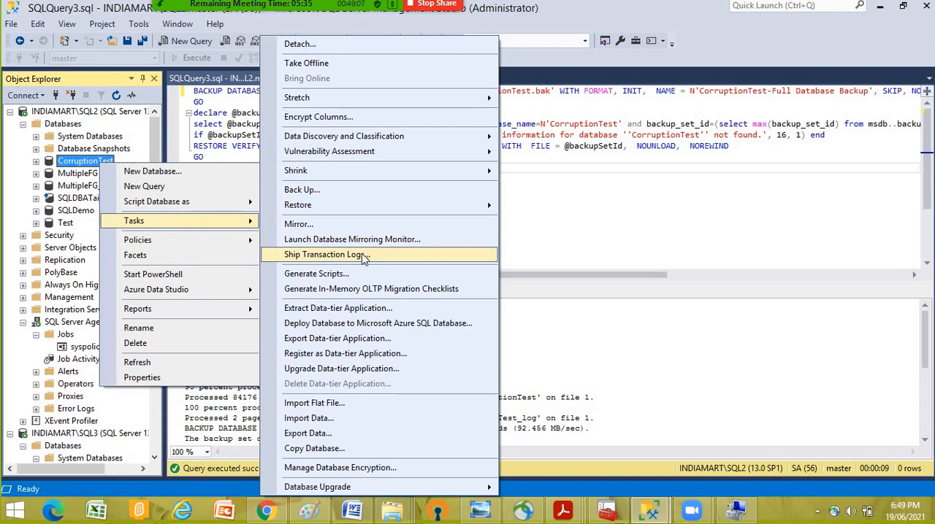
pyautogui.click(411, 253)
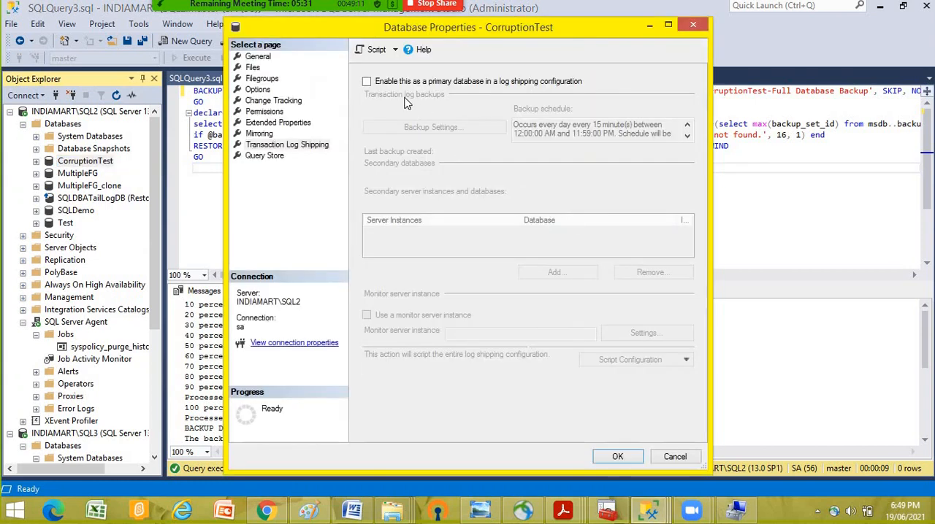
pyautogui.click(388, 85)
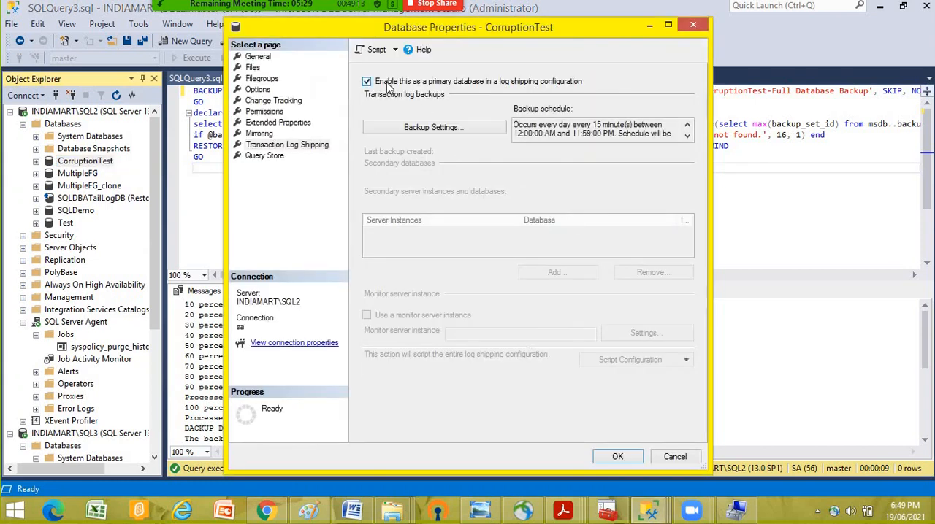
pyautogui.click(436, 129)
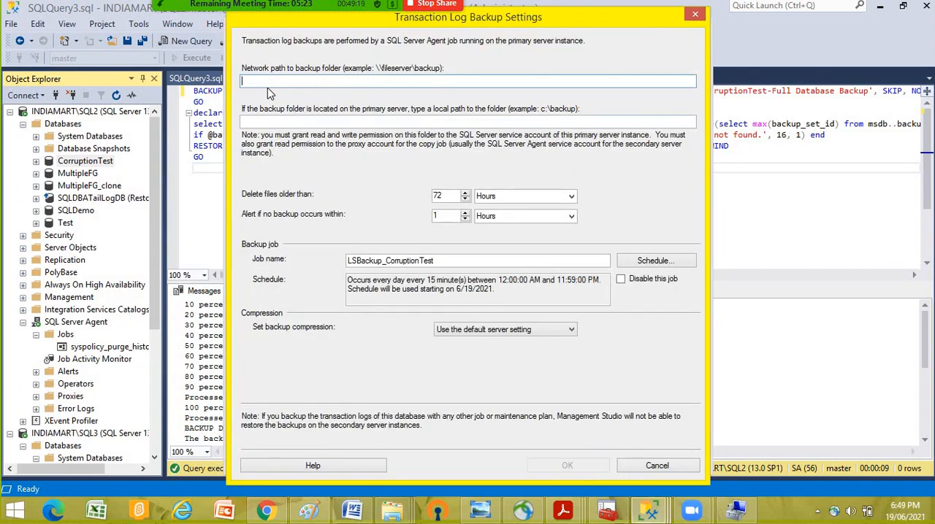
# - Bring up the LogShippingRestore folder and open D:\LogShippingBackup in File Explorer to check the log shipping folders
pyautogui.click(393, 512)
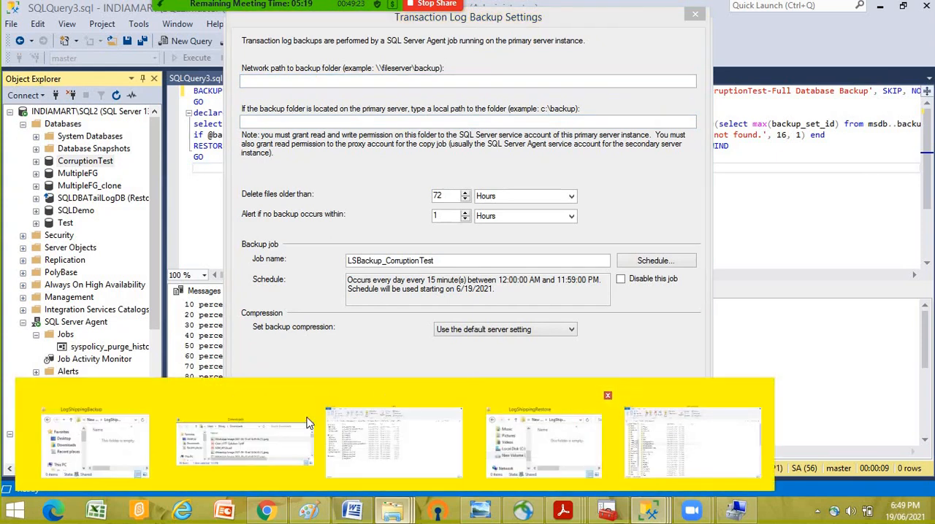
pyautogui.click(545, 442)
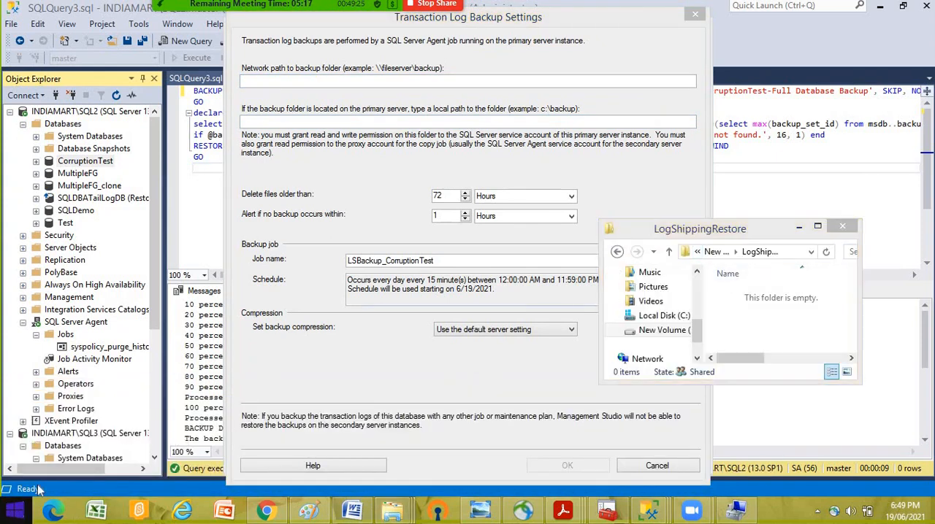
pyautogui.rightClick(14, 512)
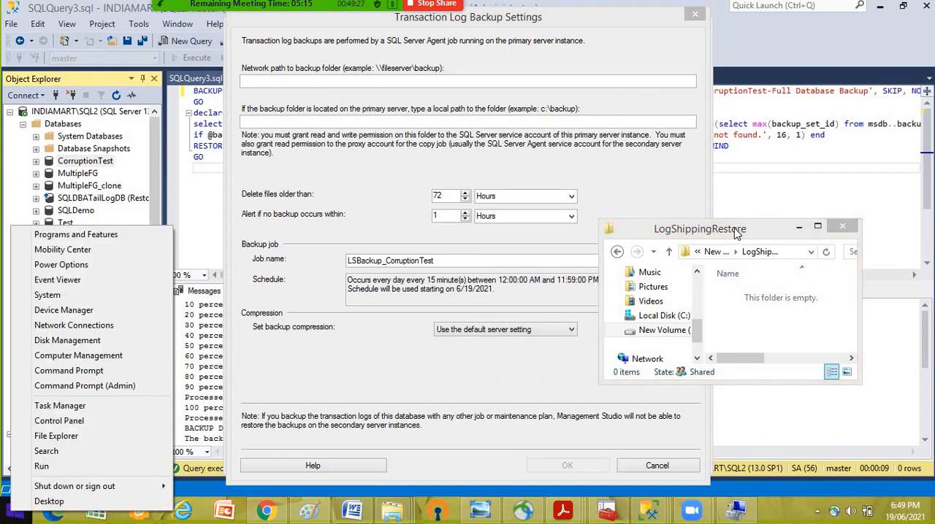
pyautogui.click(794, 236)
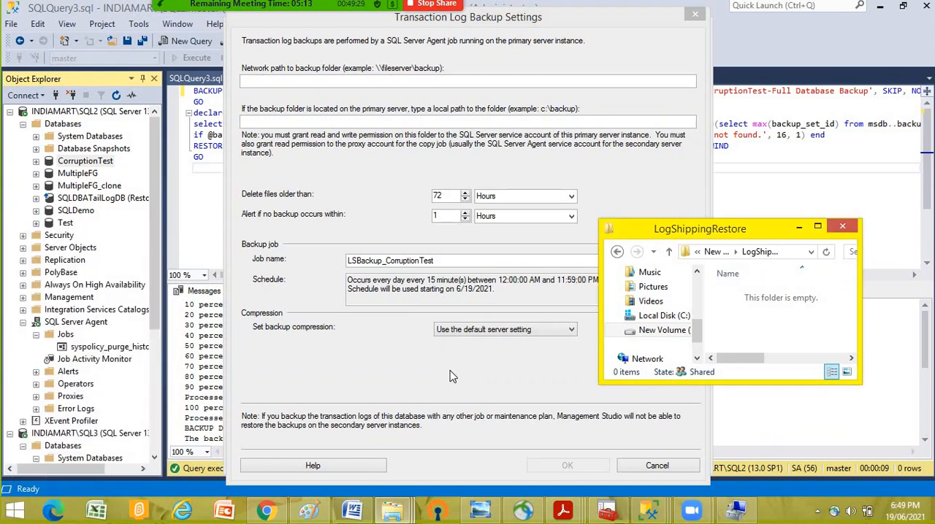
pyautogui.click(392, 511)
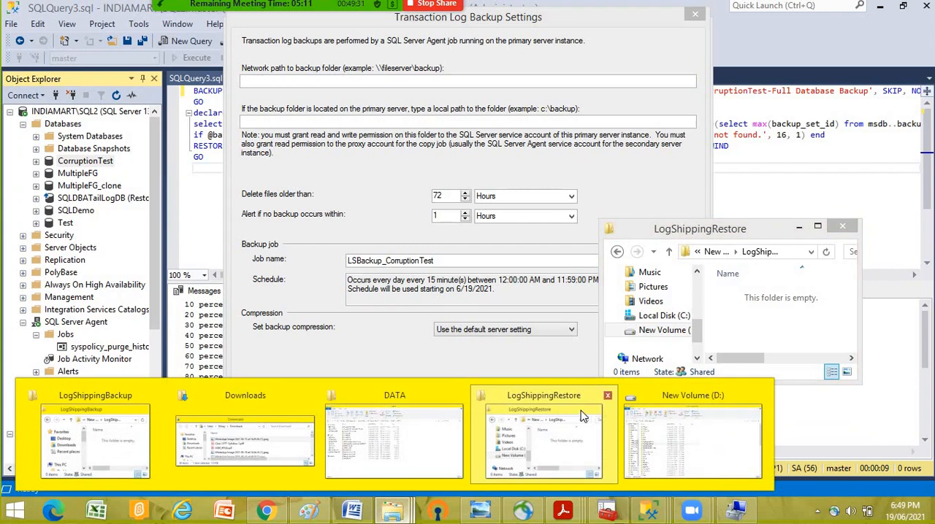
pyautogui.click(678, 397)
pyautogui.doubleClick(173, 244)
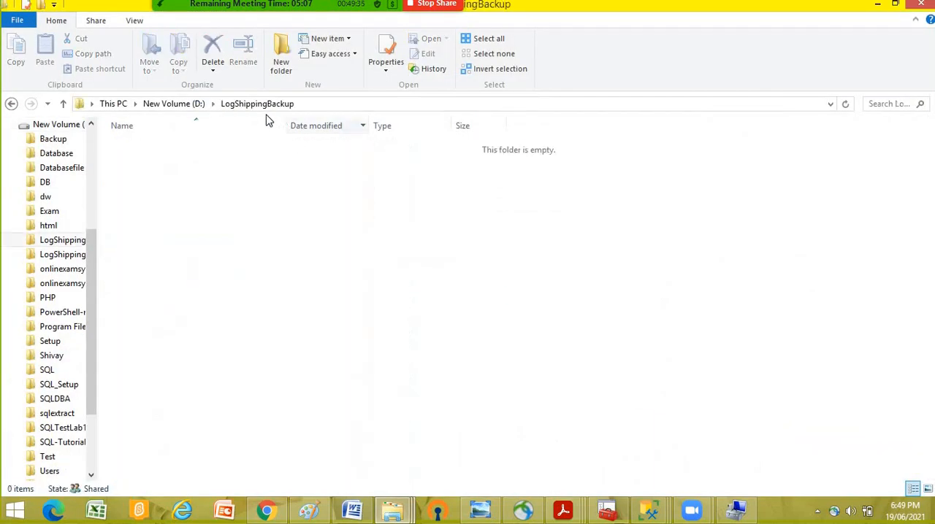
# - Open the shared folder \\INDIAMART\LogShippingBackup over the network and minimize the local folder window covering the backup settings
pyautogui.rightClick(14, 511)
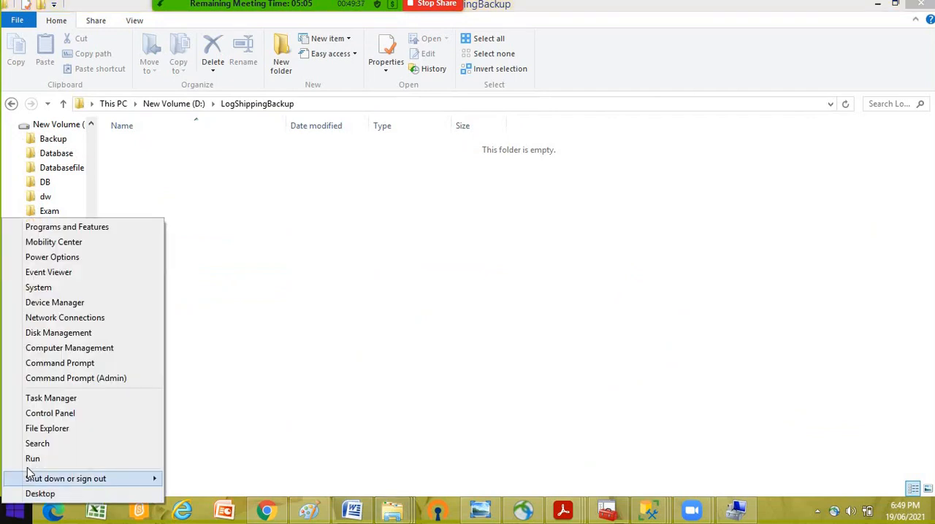
pyautogui.click(134, 468)
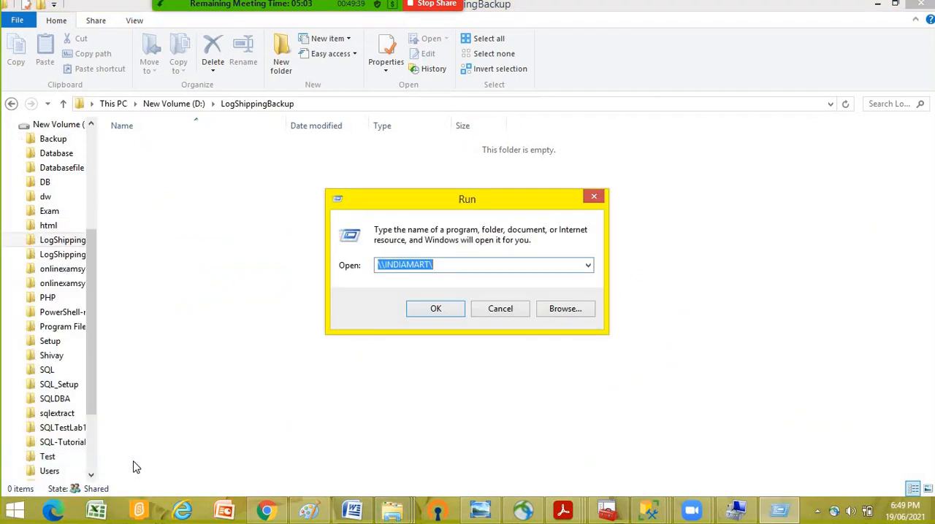
pyautogui.press('Return')
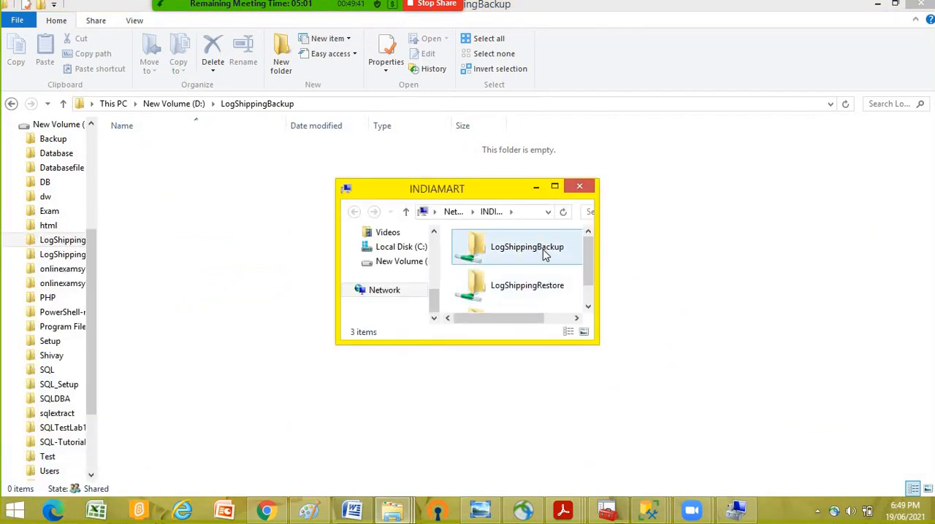
pyautogui.doubleClick(541, 248)
pyautogui.click(327, 103)
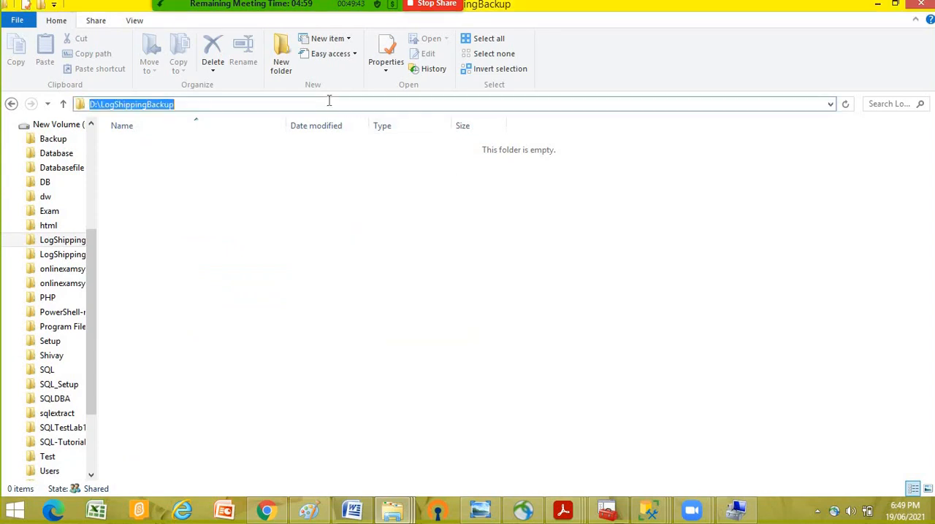
pyautogui.click(385, 513)
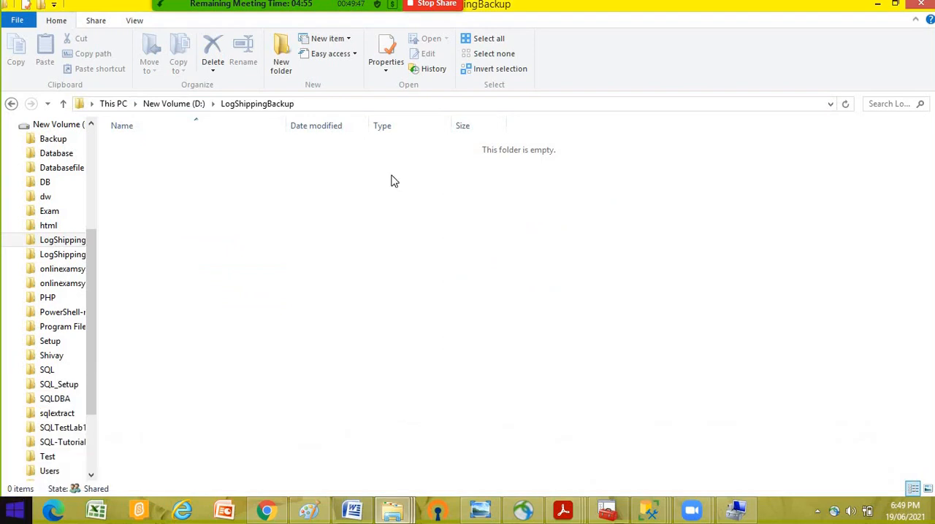
pyautogui.click(877, 5)
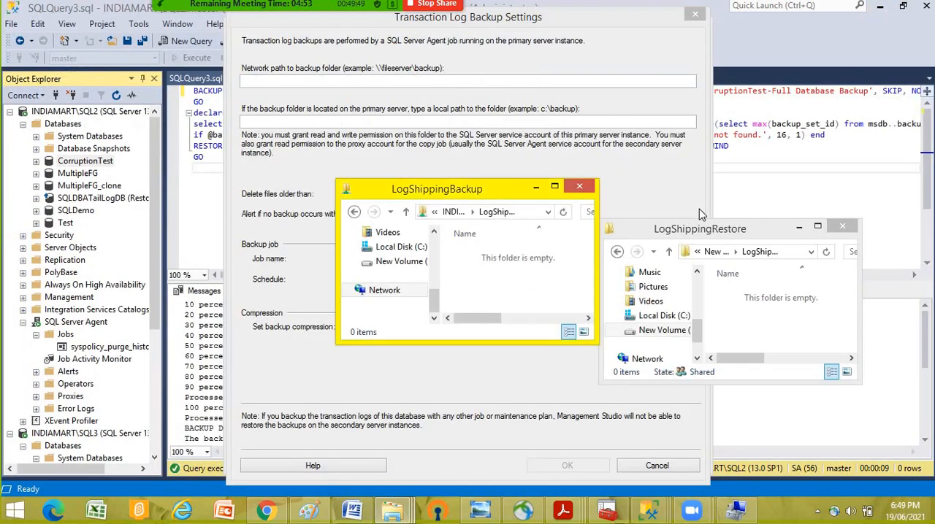
# - Copy the shared folder's path and enter \\INDIAMART\LogShippingBackup as the network path to the backup folder
pyautogui.click(515, 212)
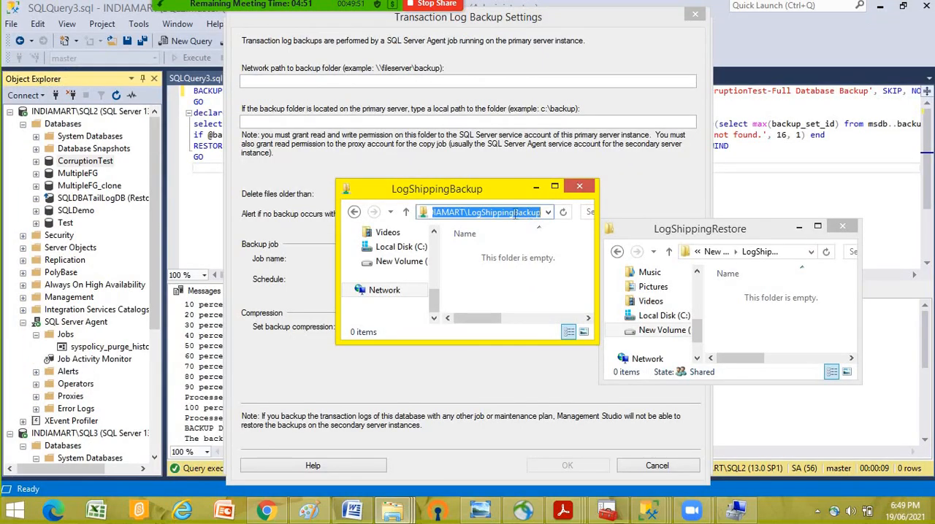
pyautogui.rightClick(515, 213)
pyautogui.click(549, 259)
pyautogui.click(266, 82)
pyautogui.hotkey('ctrl', 'v')
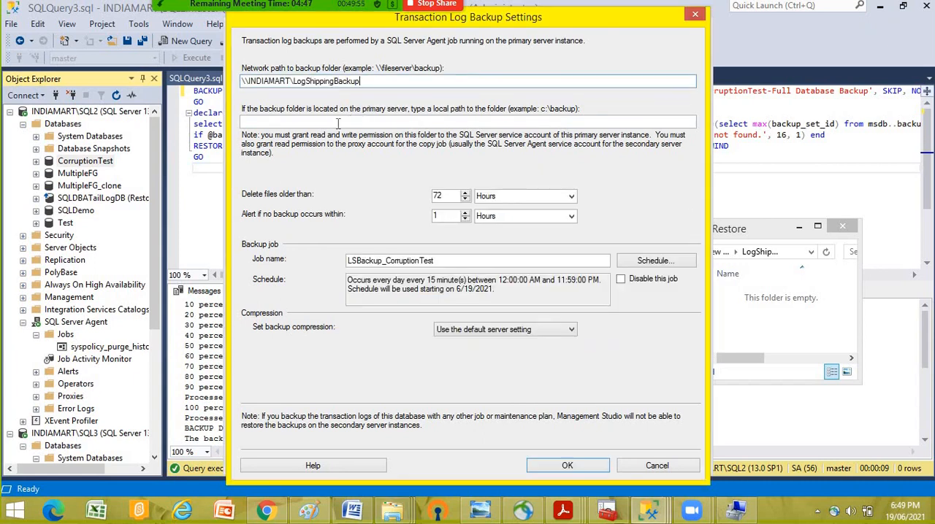
# - Review the local path and job name of the log backup settings and set the backup compression to Compress backup
pyautogui.click(329, 122)
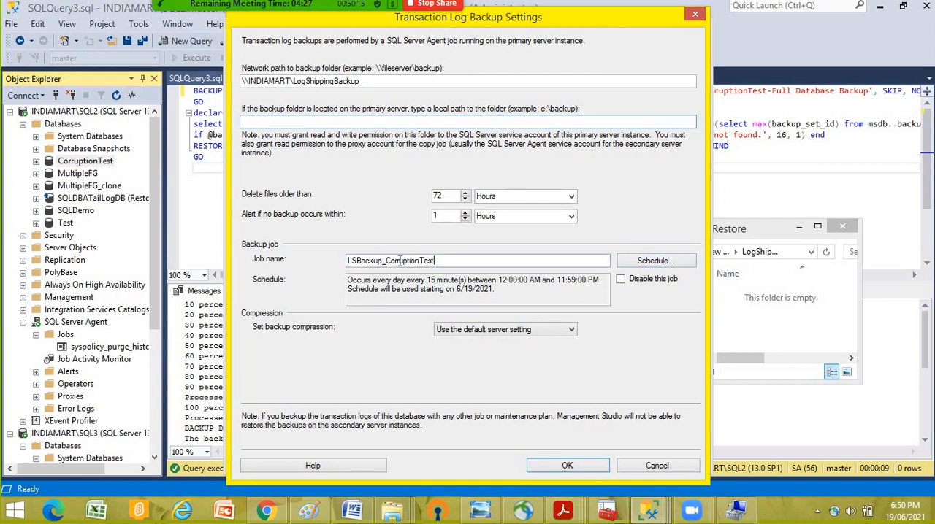
pyautogui.moveTo(436, 260); pyautogui.dragTo(333, 261)
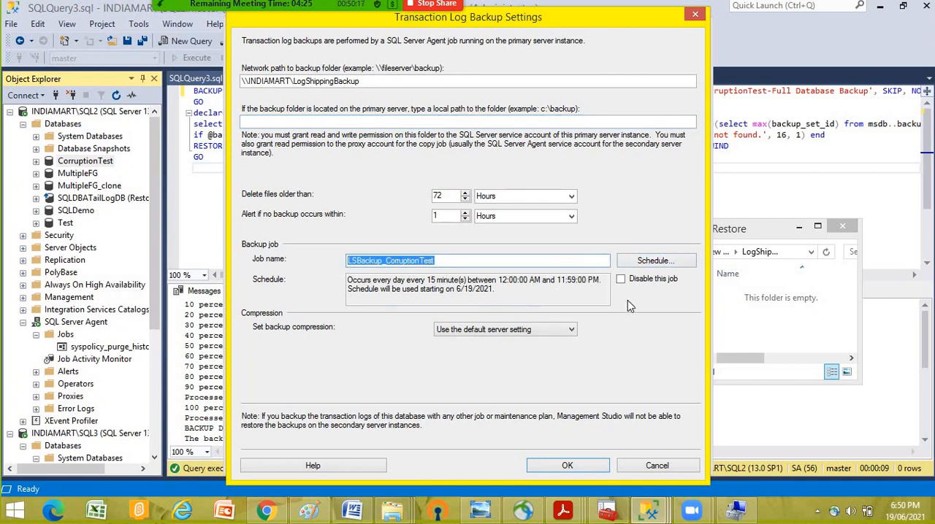
pyautogui.click(492, 330)
pyautogui.click(468, 351)
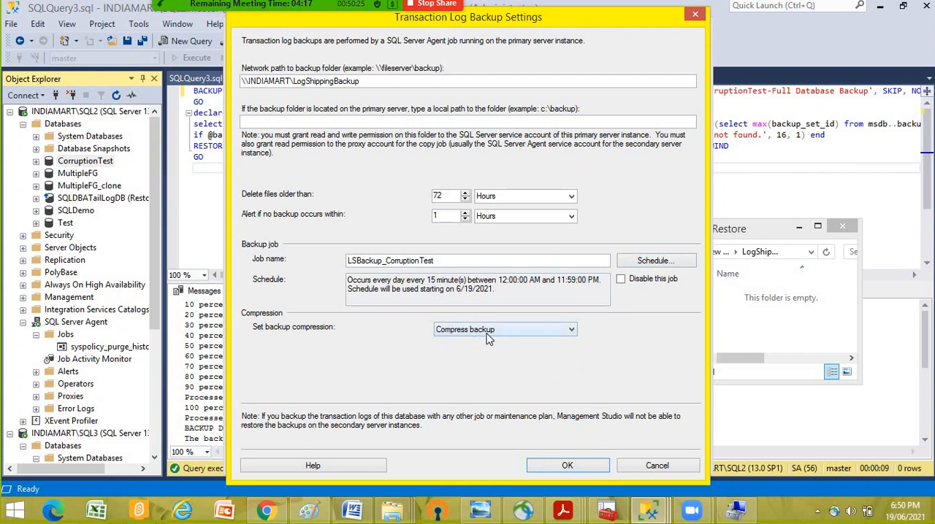
# - Schedule the LSBackup_CorruptionTest job to occur every 5 minutes and accept the transaction log backup settings
pyautogui.click(653, 261)
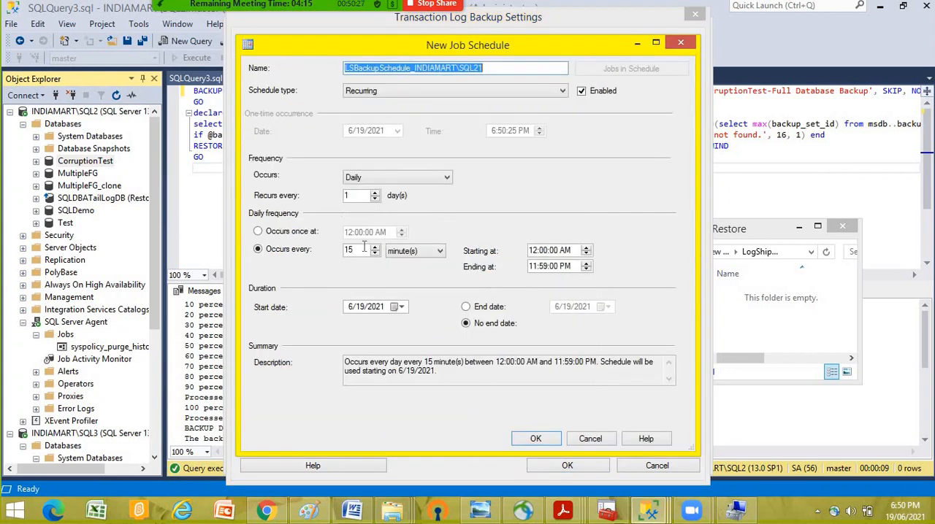
pyautogui.write('5')
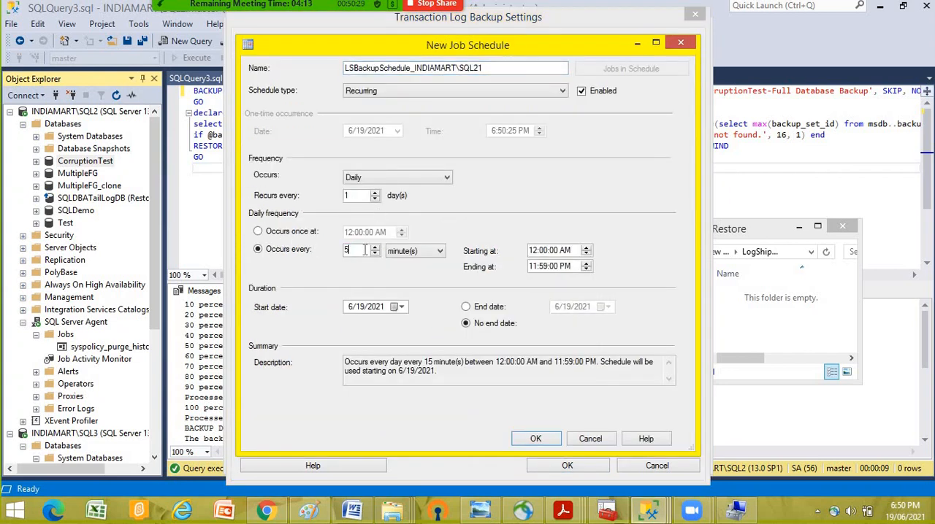
pyautogui.press('Tab')
pyautogui.click(537, 440)
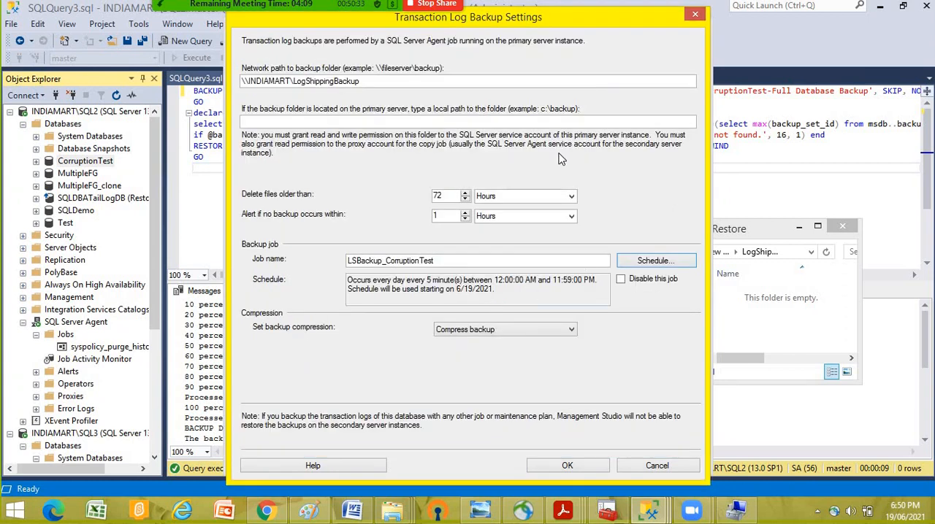
pyautogui.click(567, 467)
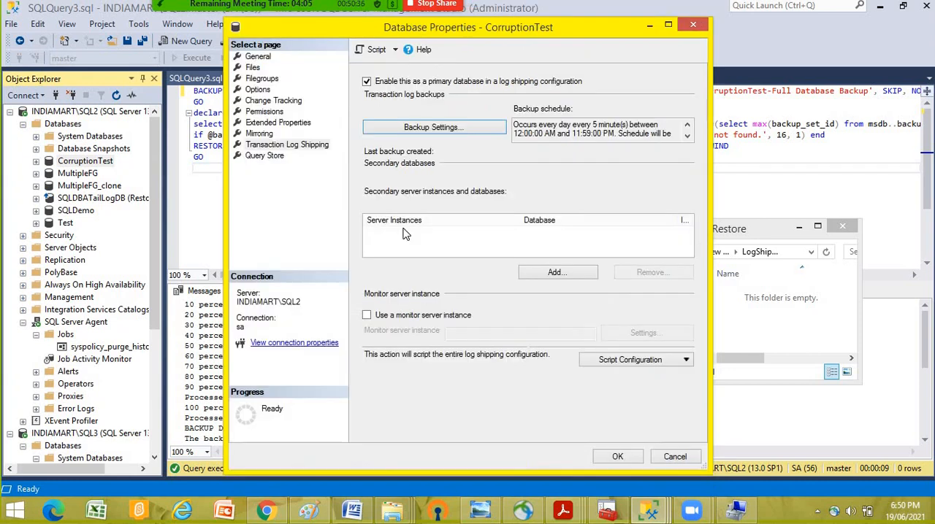
# - Add a secondary database and connect to INDIAMART\SQL3 with SQL Server Authentication, entering the SA login's password
pyautogui.click(555, 274)
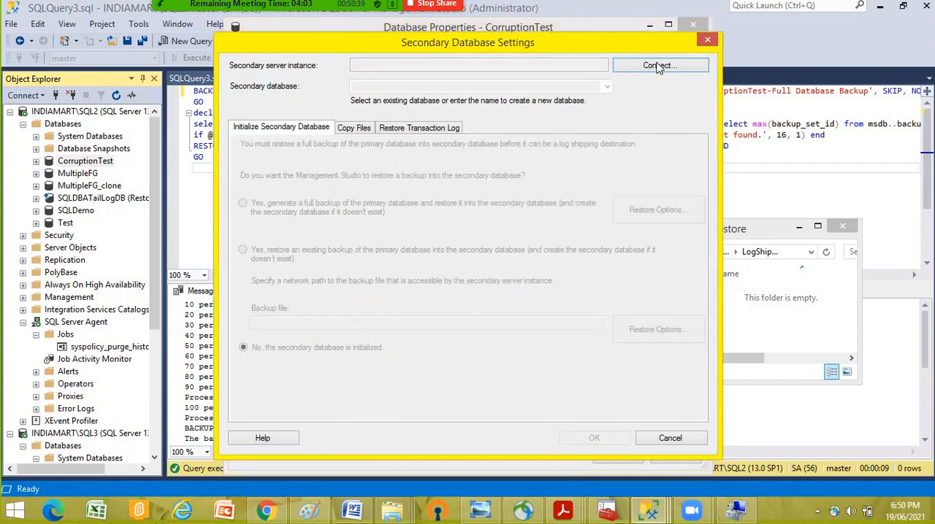
pyautogui.click(659, 66)
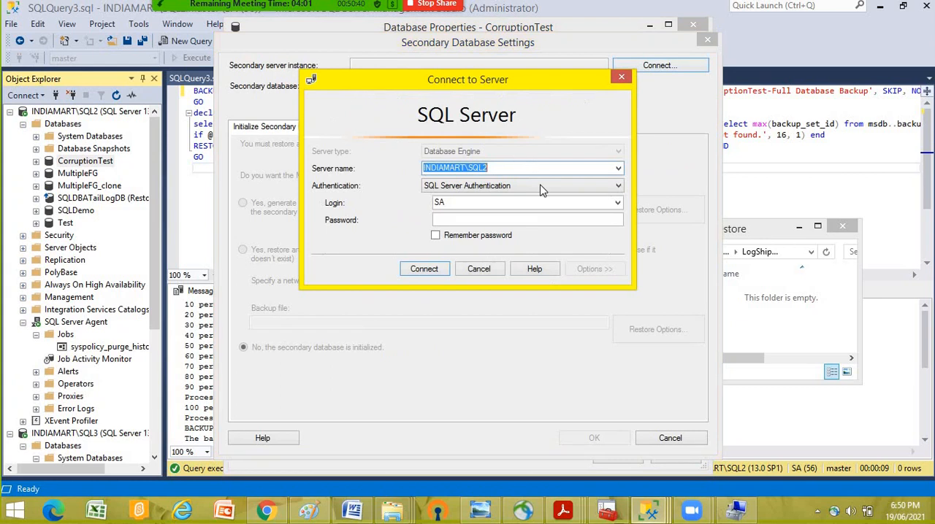
pyautogui.click(618, 170)
pyautogui.click(504, 196)
pyautogui.click(459, 222)
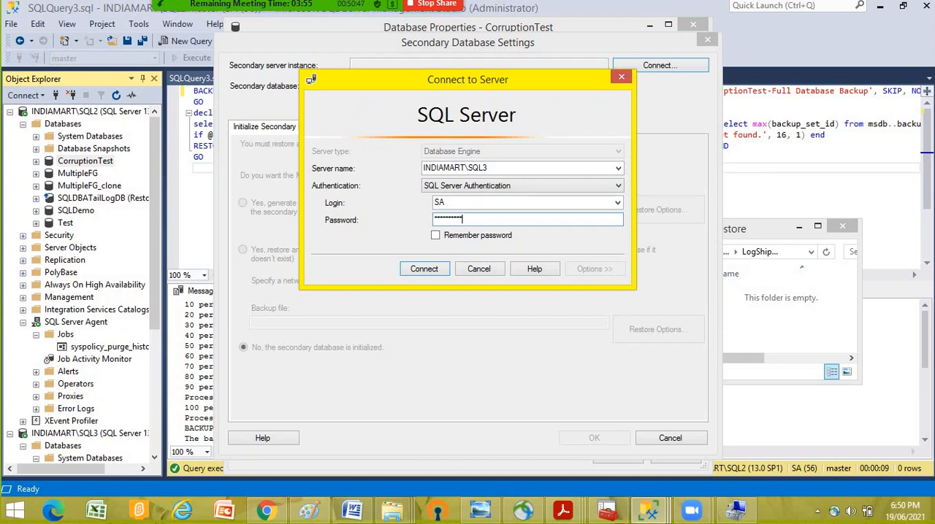
pyautogui.click(443, 269)
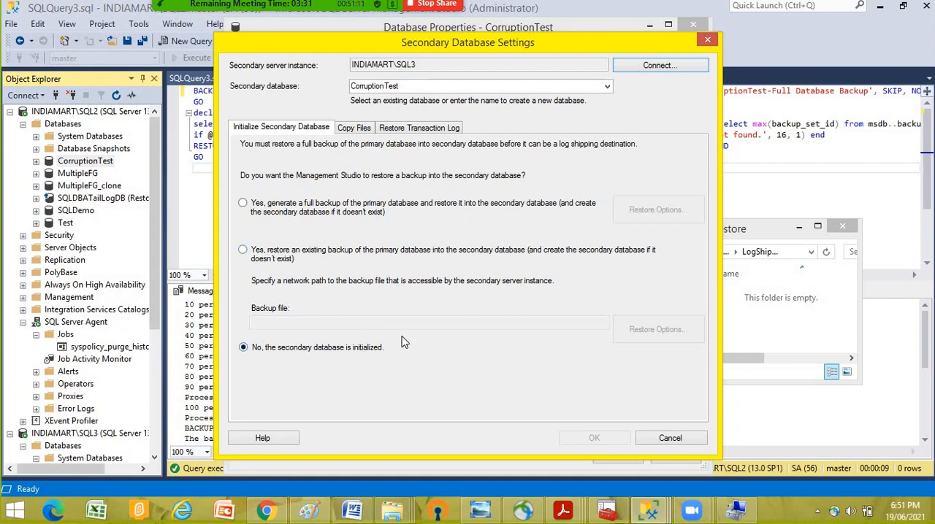
# - Open the secondary database's Copy Files settings and view the local path of the LogShippingRestore folder in File Explorer
pyautogui.click(355, 129)
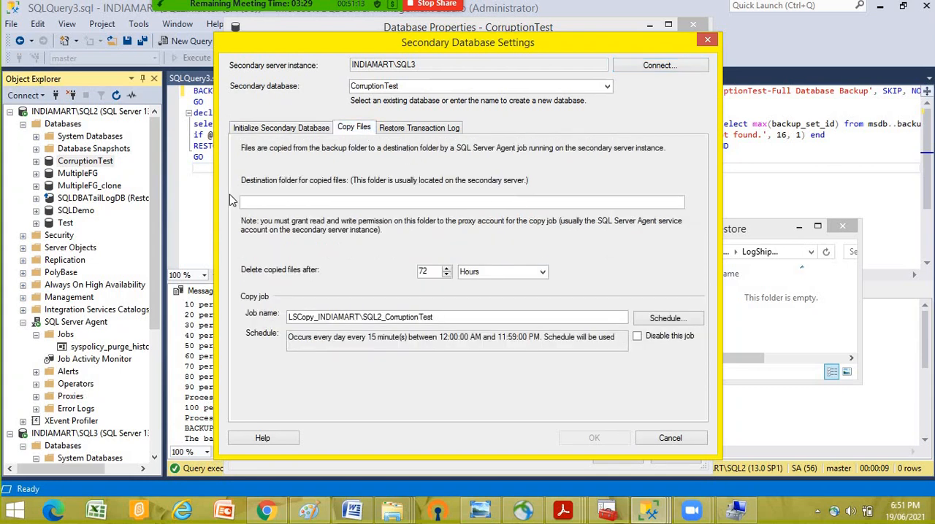
pyautogui.click(300, 129)
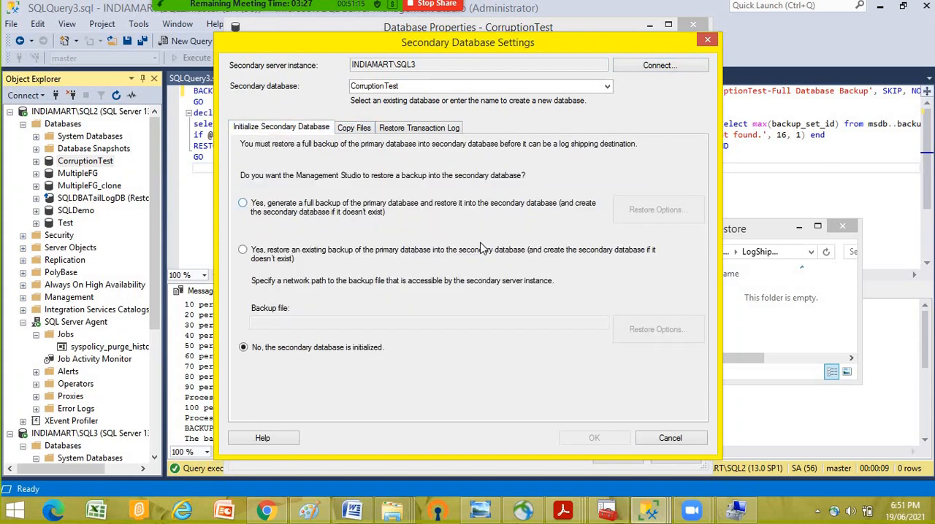
pyautogui.click(355, 130)
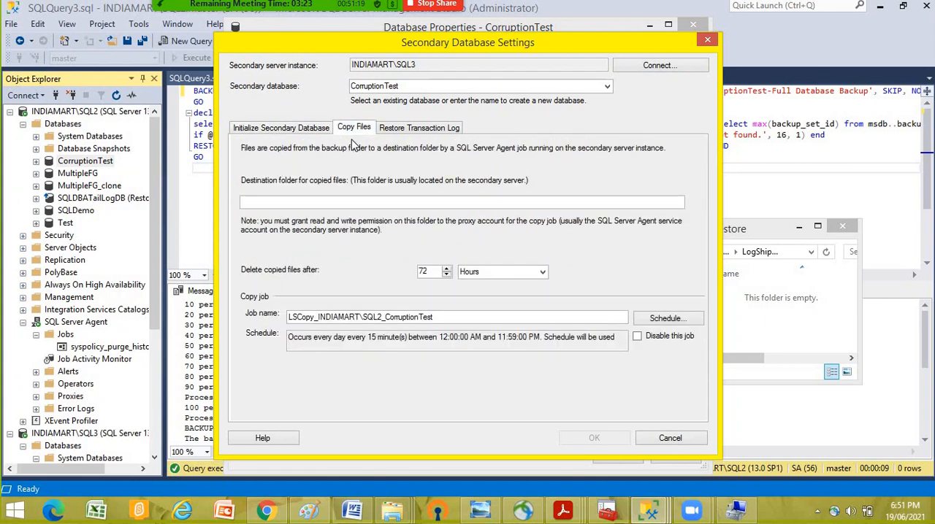
pyautogui.click(392, 510)
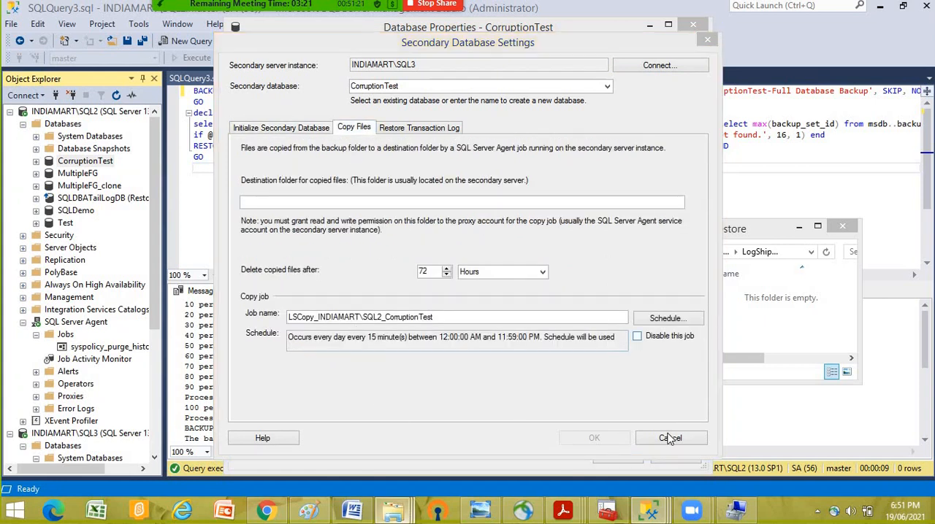
pyautogui.click(528, 394)
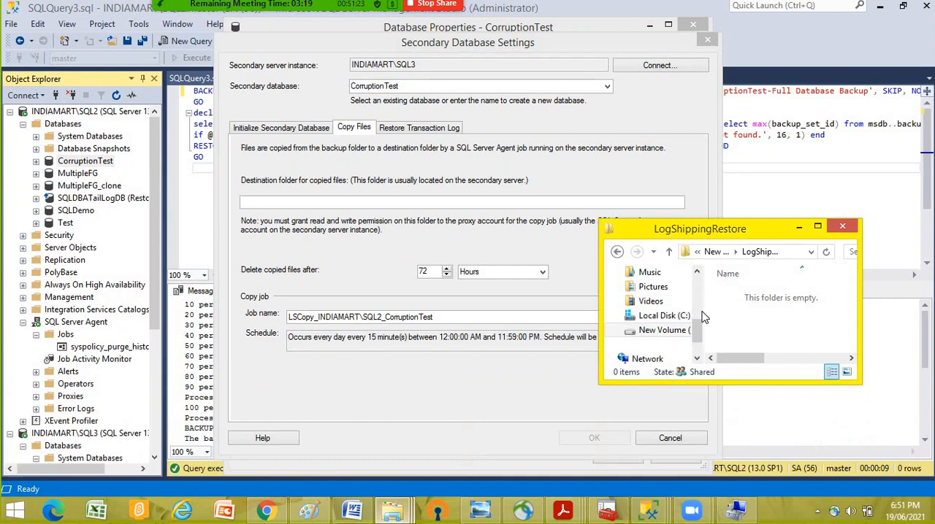
pyautogui.click(789, 252)
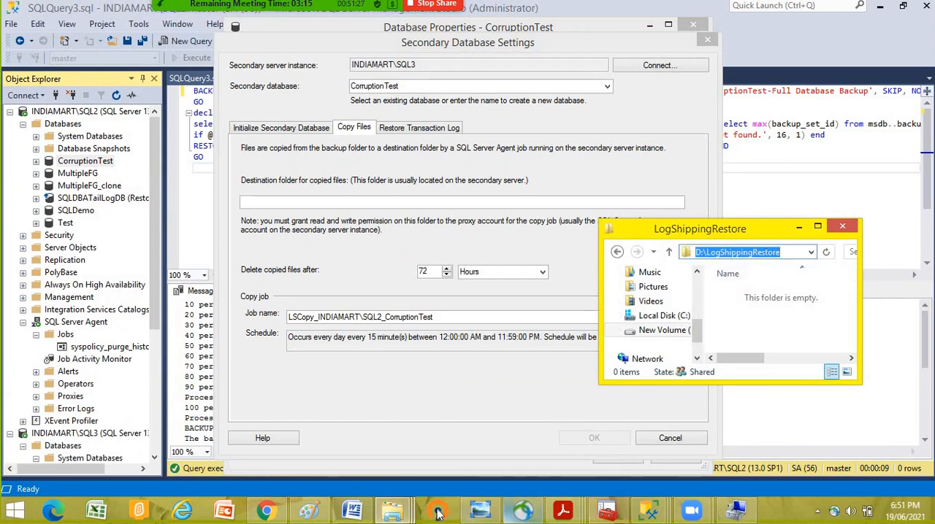
# - Open the shared LogShippingRestore folder through the \\INDIAMART\ network location and copy its network path
pyautogui.click(392, 511)
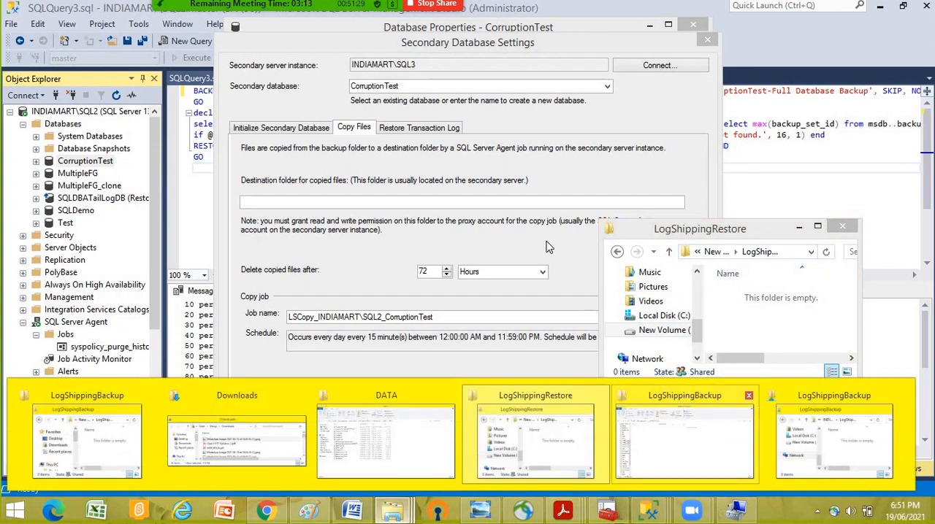
pyautogui.click(685, 438)
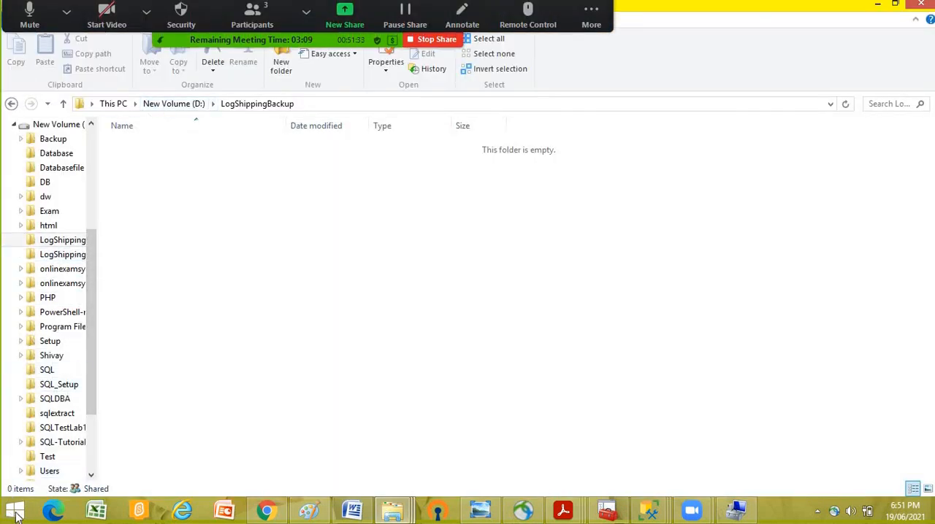
pyautogui.rightClick(16, 515)
pyautogui.click(46, 462)
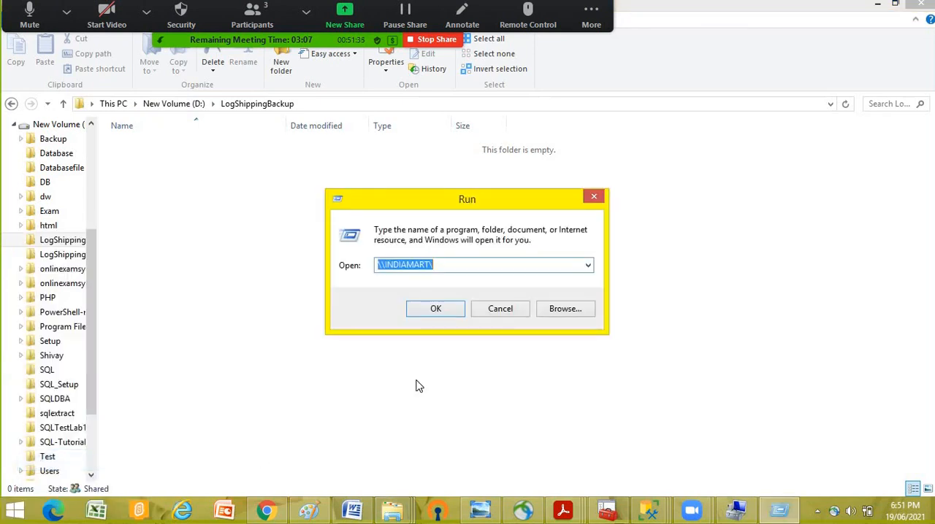
pyautogui.click(462, 314)
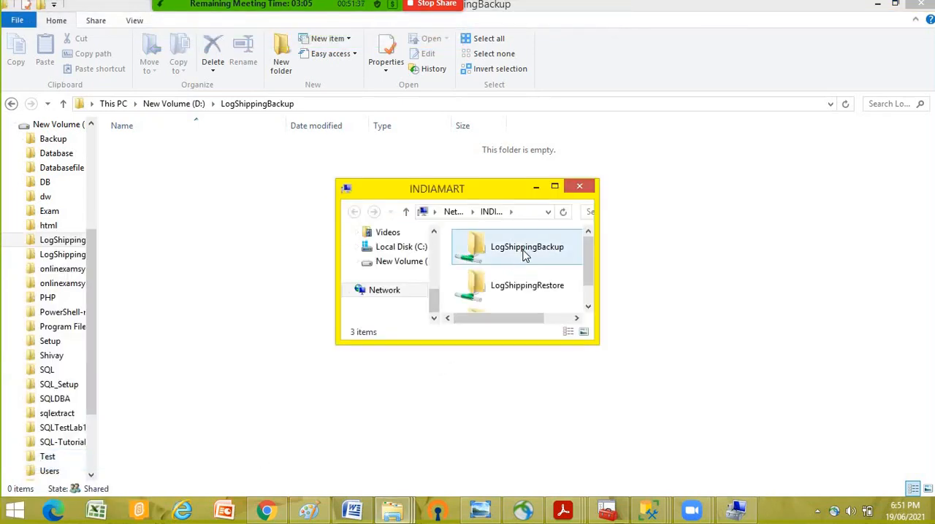
pyautogui.doubleClick(517, 286)
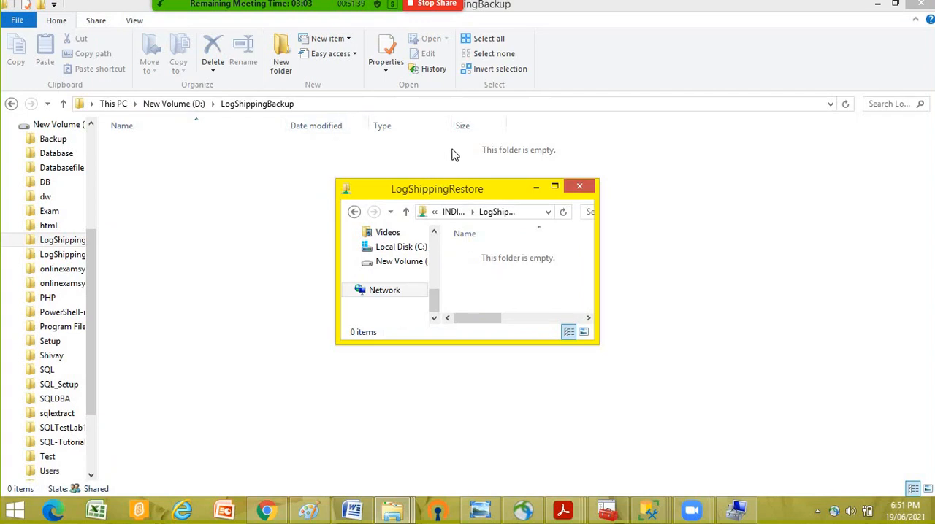
pyautogui.click(531, 212)
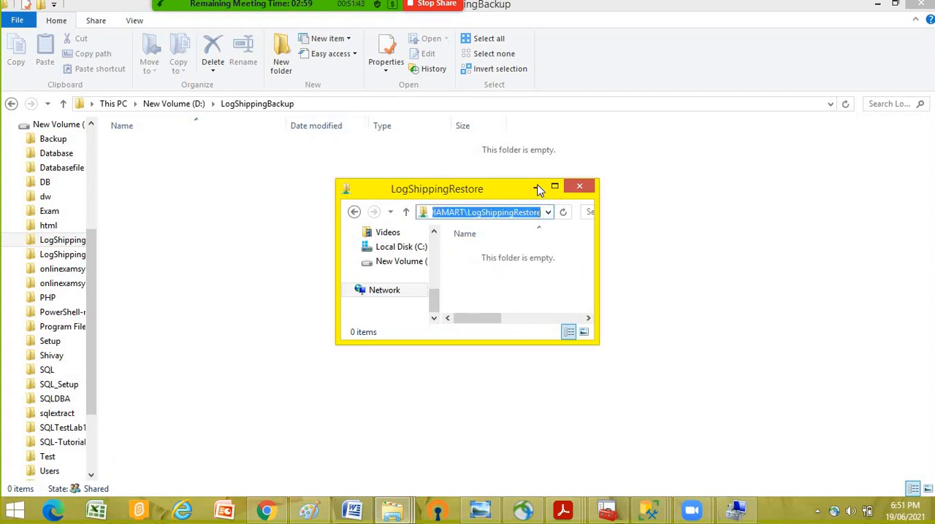
pyautogui.click(537, 188)
# - Back in the secondary database settings, set the destination folder for copied files to \\INDIAMART\LogShippingRestore
pyautogui.click(649, 511)
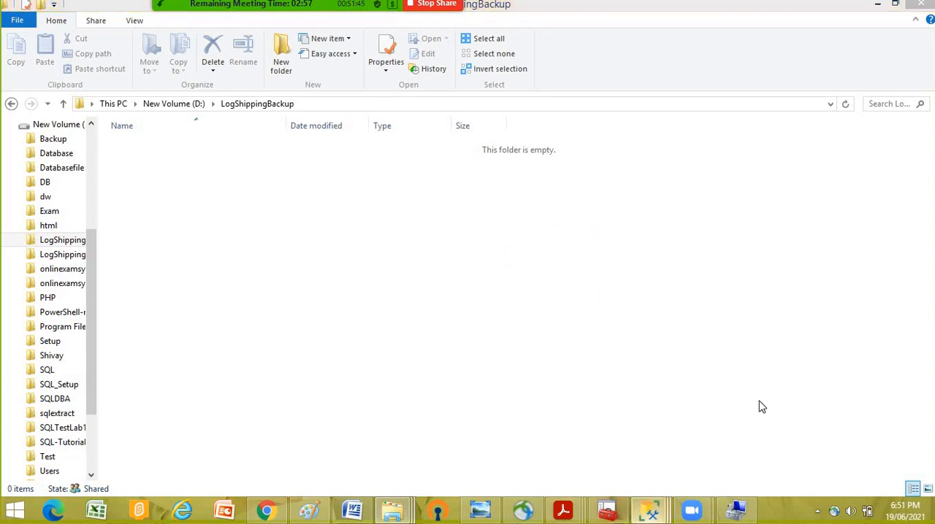
pyautogui.click(688, 367)
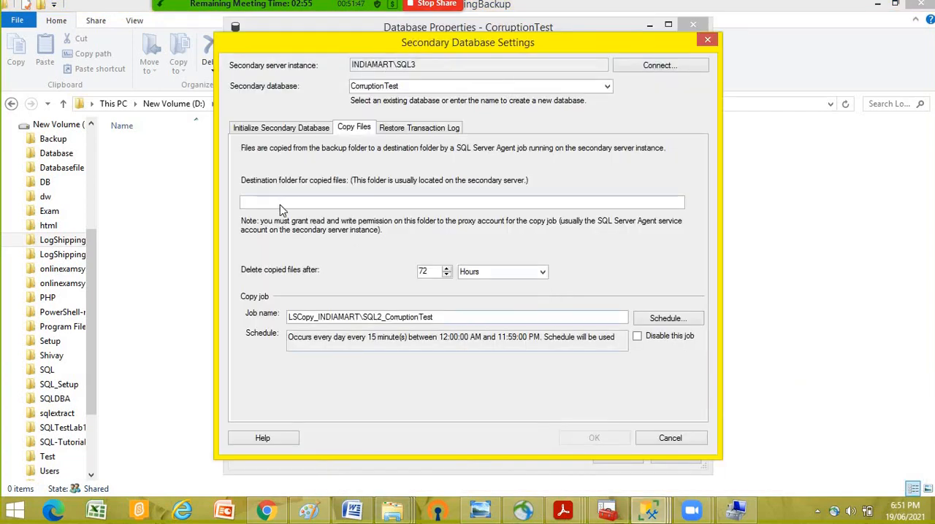
pyautogui.rightClick(281, 206)
pyautogui.click(399, 265)
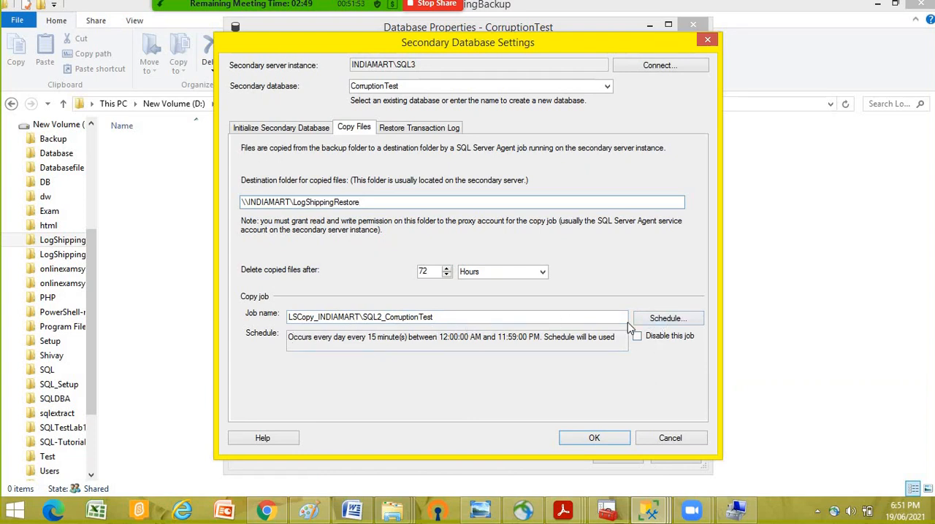
# - Schedule the LSCopy_INDIAMART\SQL2_CorruptionTest copy job to occur every 5 minutes
pyautogui.click(672, 319)
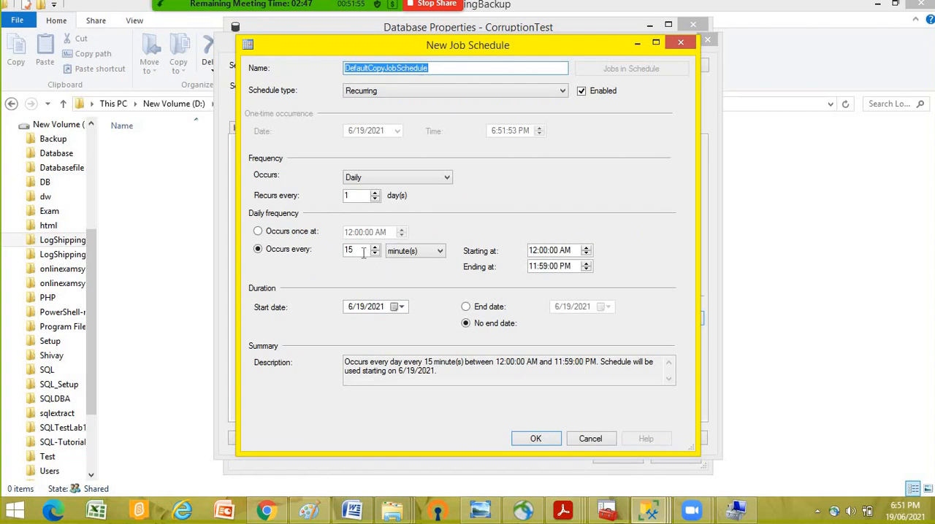
pyautogui.doubleClick(363, 252)
pyautogui.write('5')
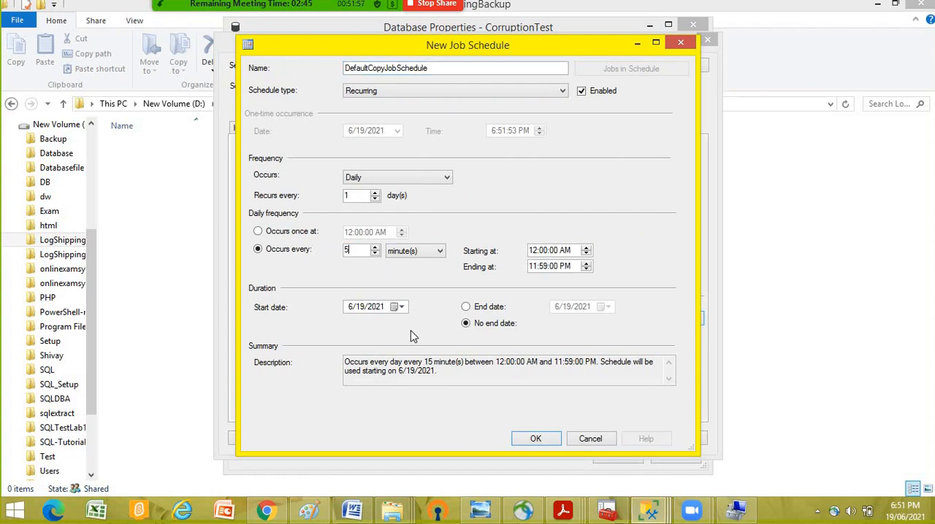
pyautogui.click(536, 439)
# - Set the transaction log restore to Standby mode and disconnect users in the database when restoring backups
pyautogui.click(421, 136)
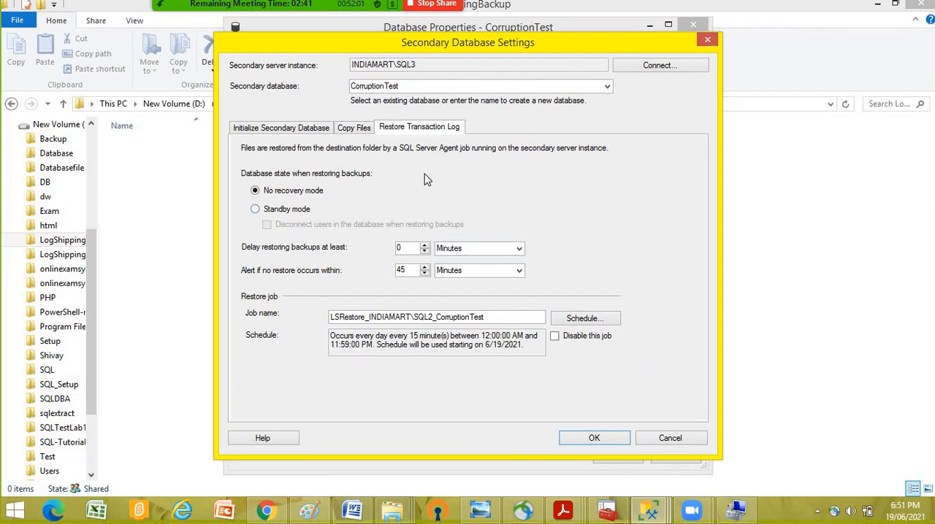
pyautogui.click(306, 211)
pyautogui.click(267, 225)
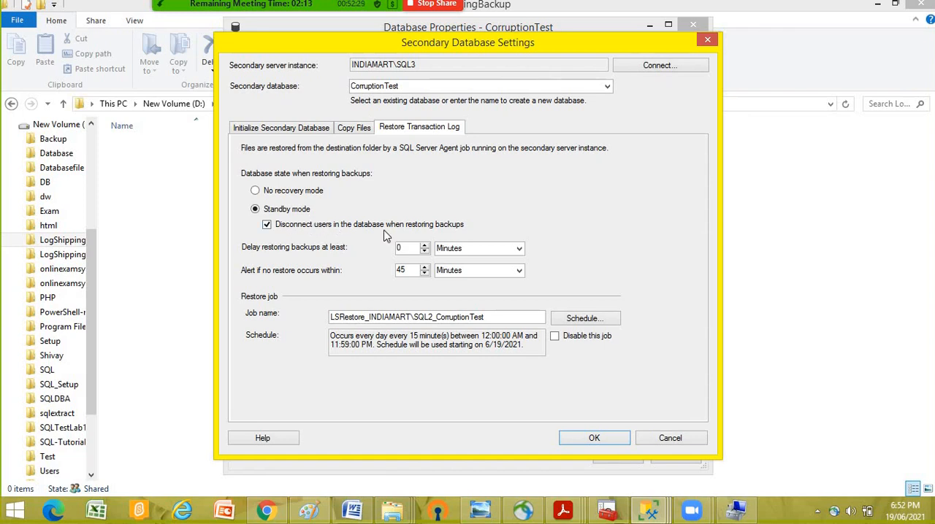
# - Schedule the LSRestore_INDIAMART\SQL2_CorruptionTest job to occur every 5 minutes and accept the secondary database settings
pyautogui.click(588, 322)
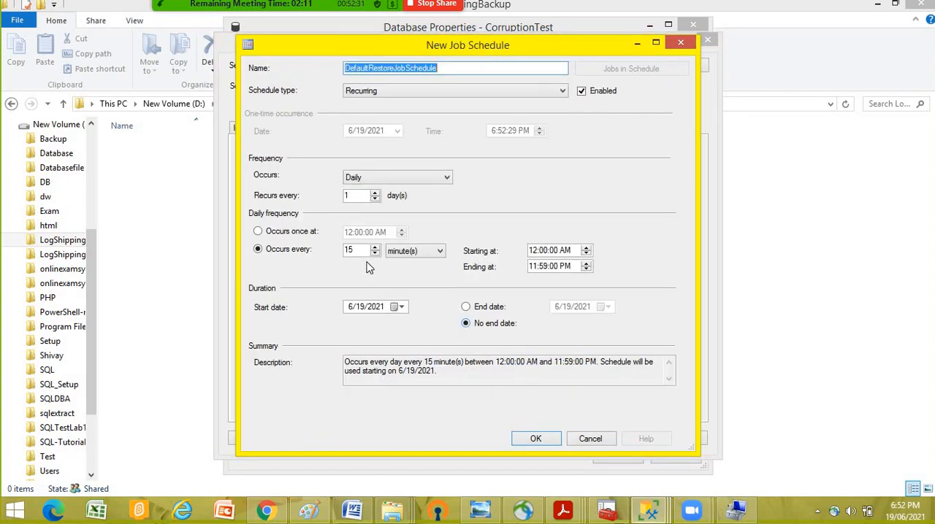
pyautogui.moveTo(354, 250); pyautogui.dragTo(154, 250)
pyautogui.write('5')
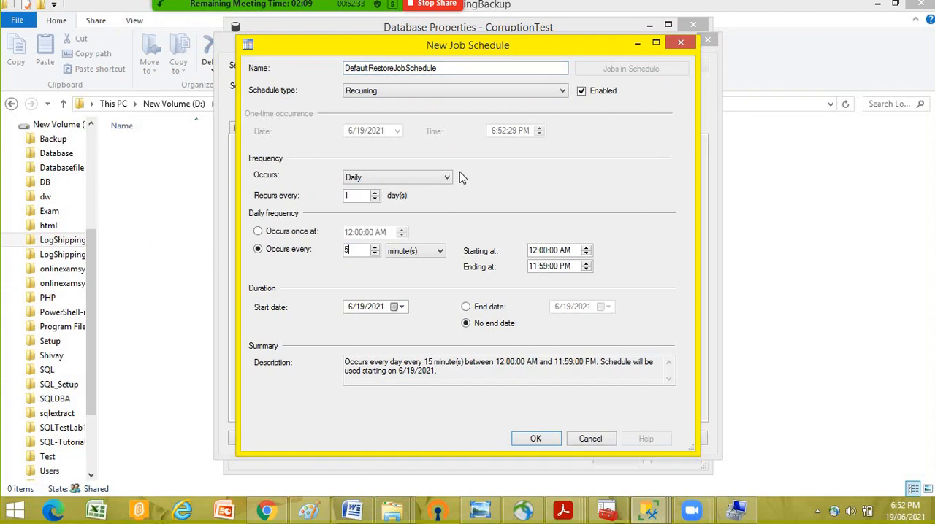
pyautogui.click(541, 443)
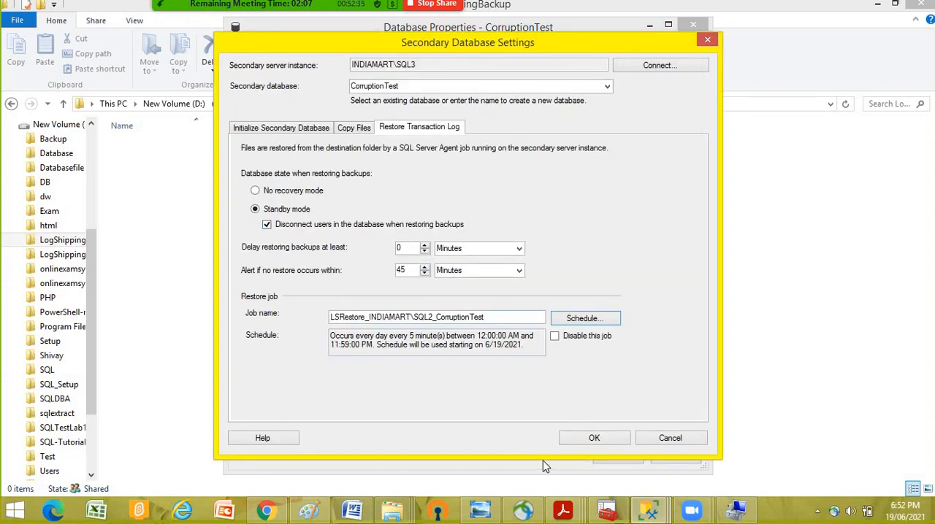
pyautogui.click(591, 439)
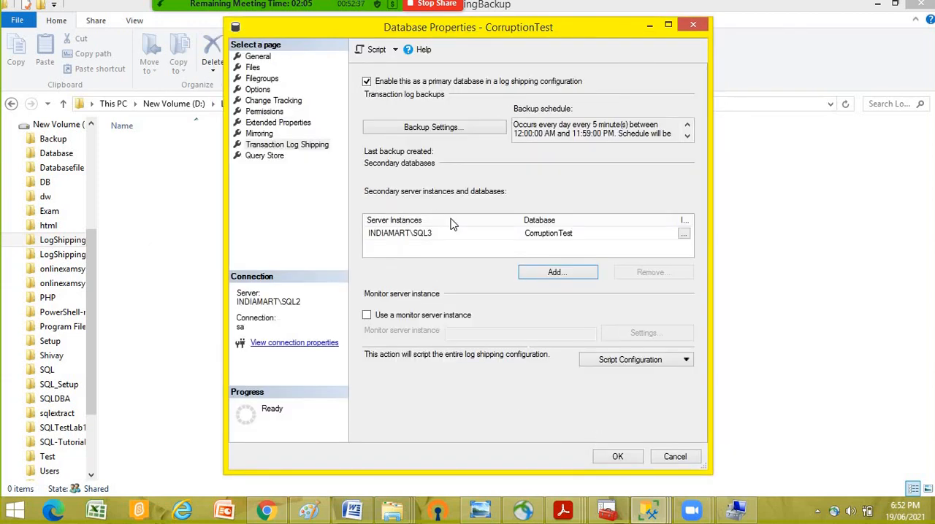
# - Script the log shipping configuration to the clipboard and minimize the CorruptionTest properties to return to the query window
pyautogui.click(429, 234)
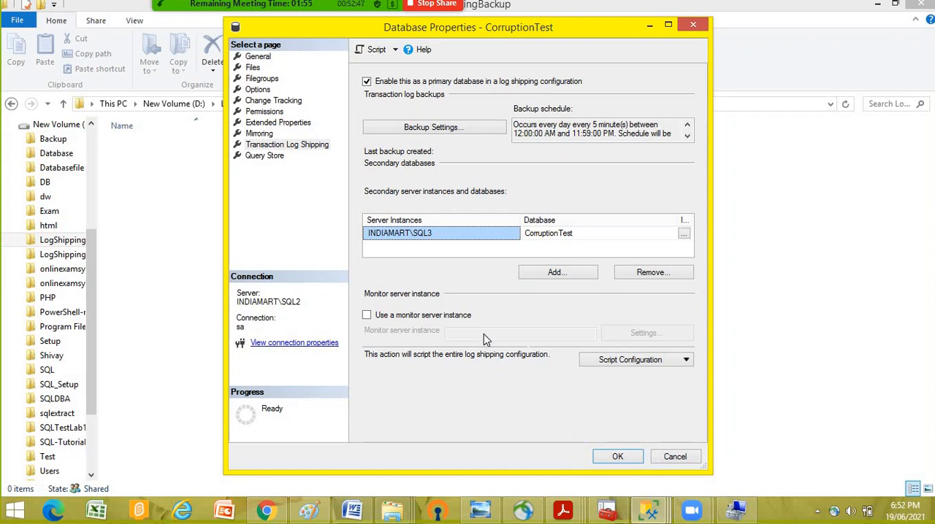
pyautogui.click(668, 362)
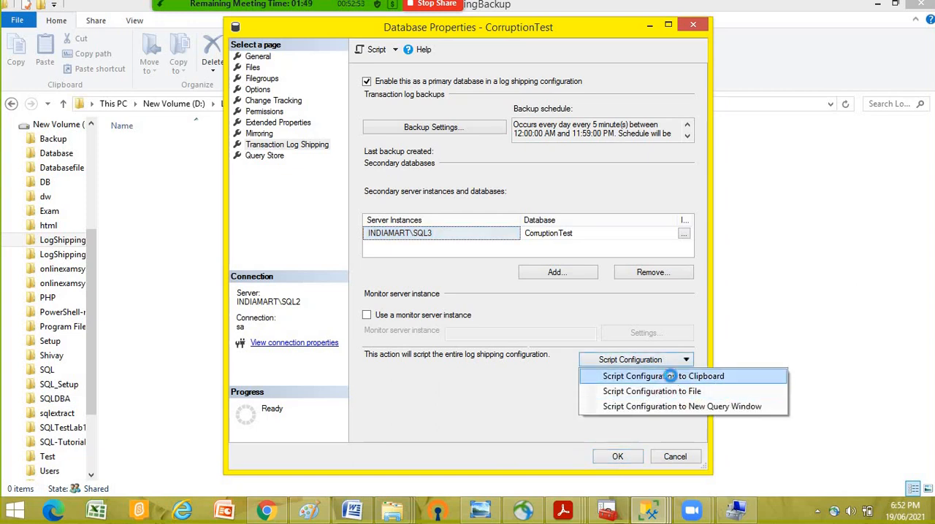
pyautogui.click(673, 377)
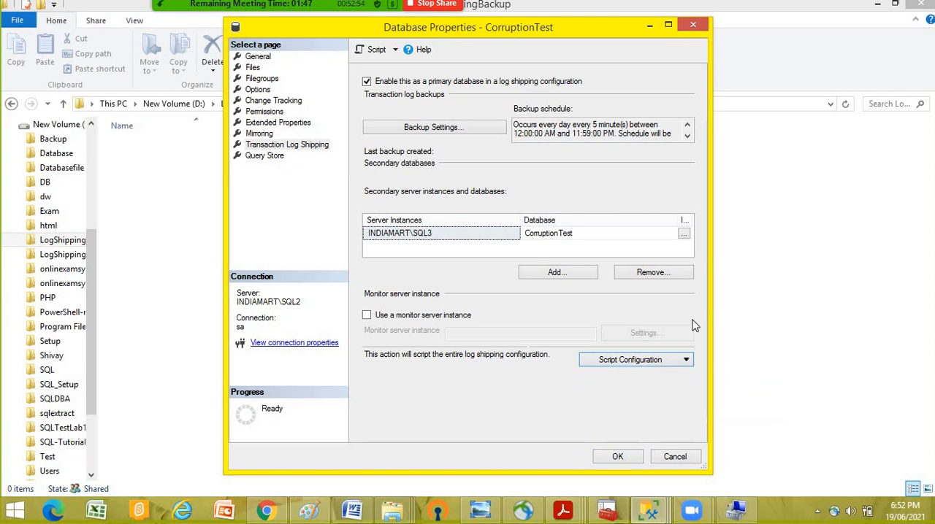
pyautogui.click(650, 27)
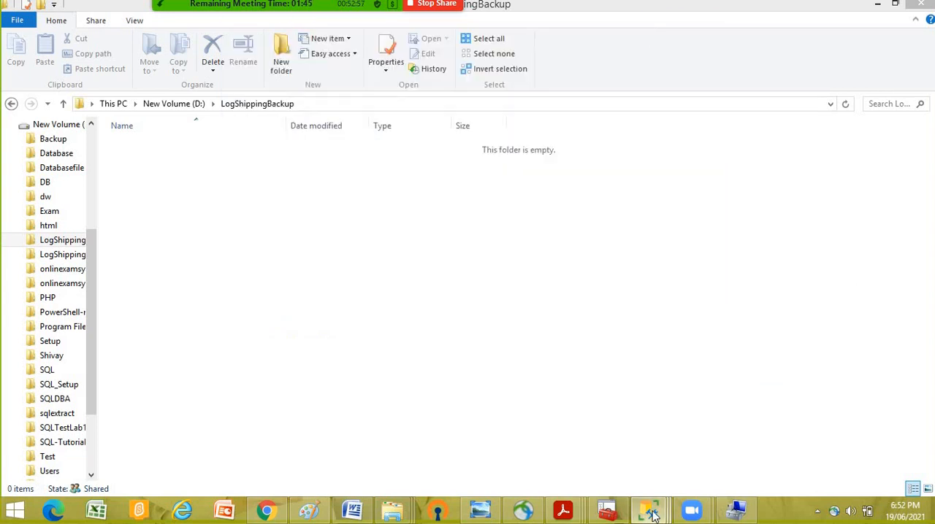
pyautogui.moveTo(648, 512)
pyautogui.click(504, 398)
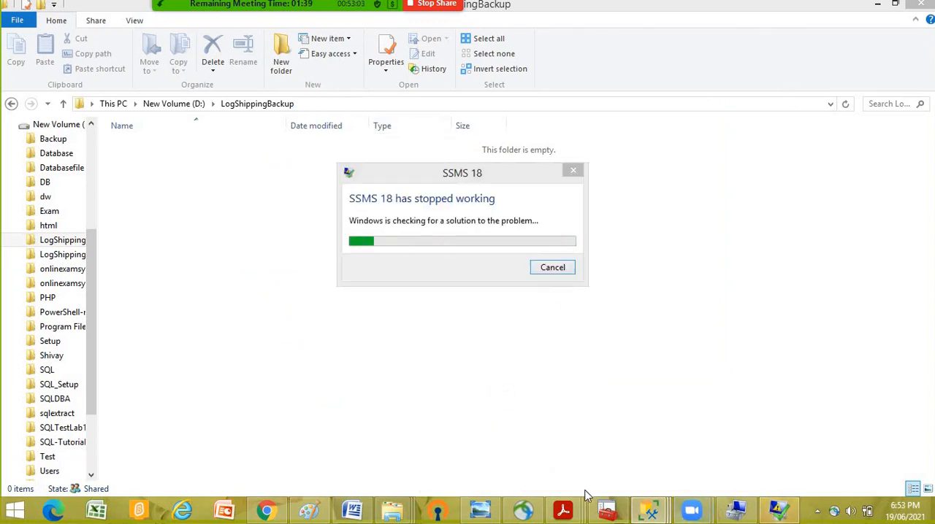
# - Restart SQL Server Management Studio and recover the ~vs2927.sql file
pyautogui.moveTo(652, 513)
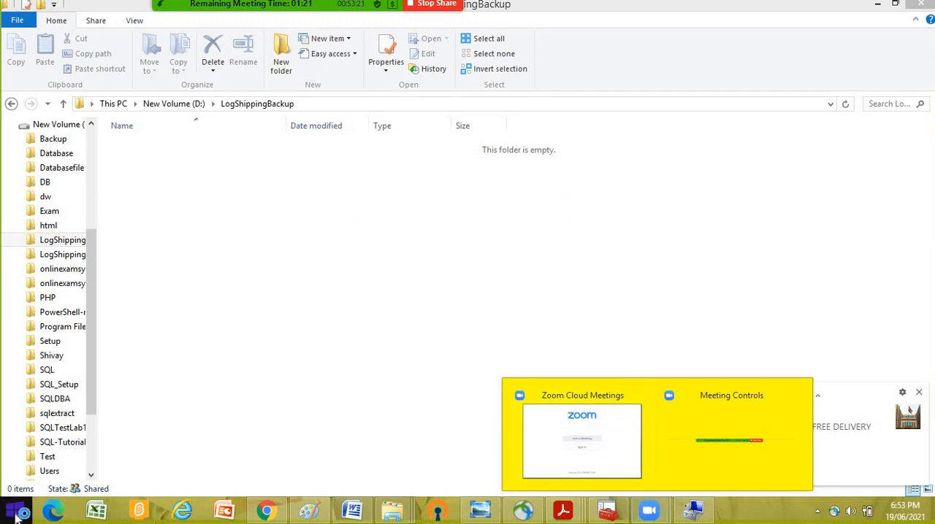
pyautogui.rightClick(22, 514)
pyautogui.click(46, 463)
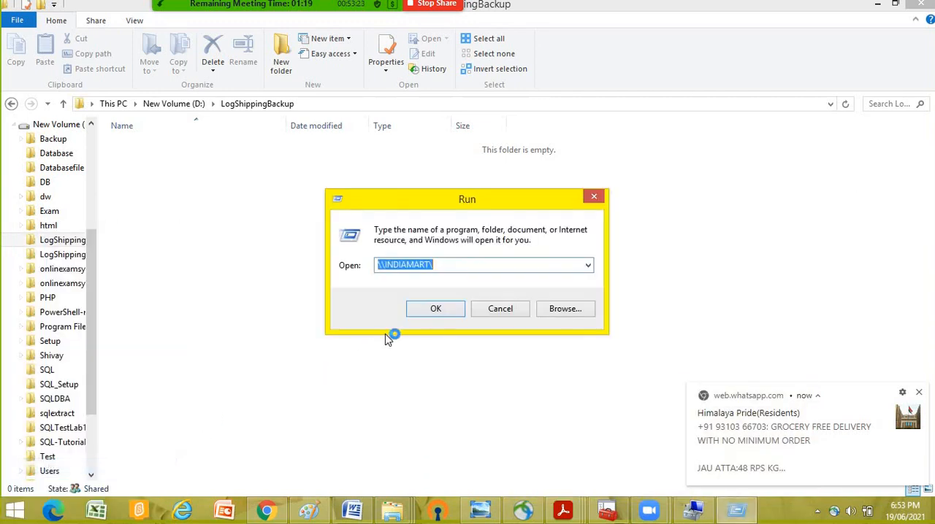
pyautogui.write('ssms')
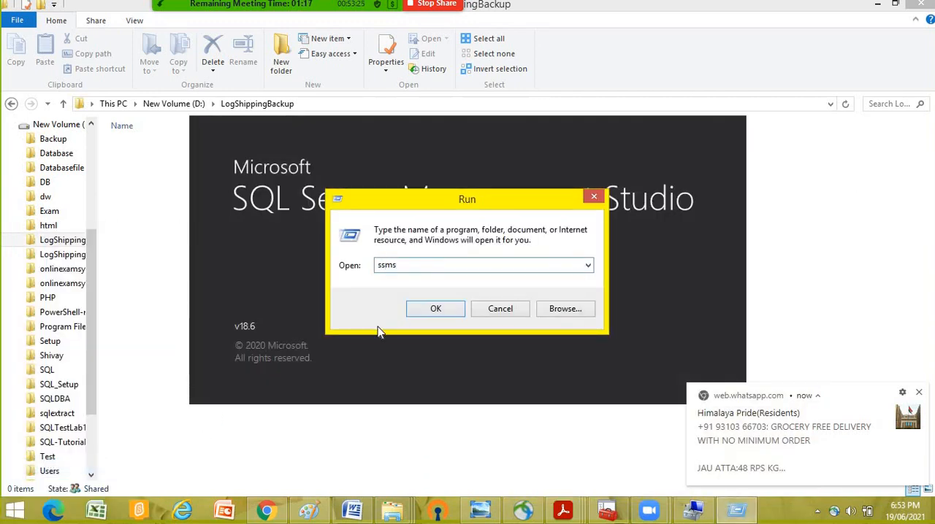
pyautogui.click(501, 311)
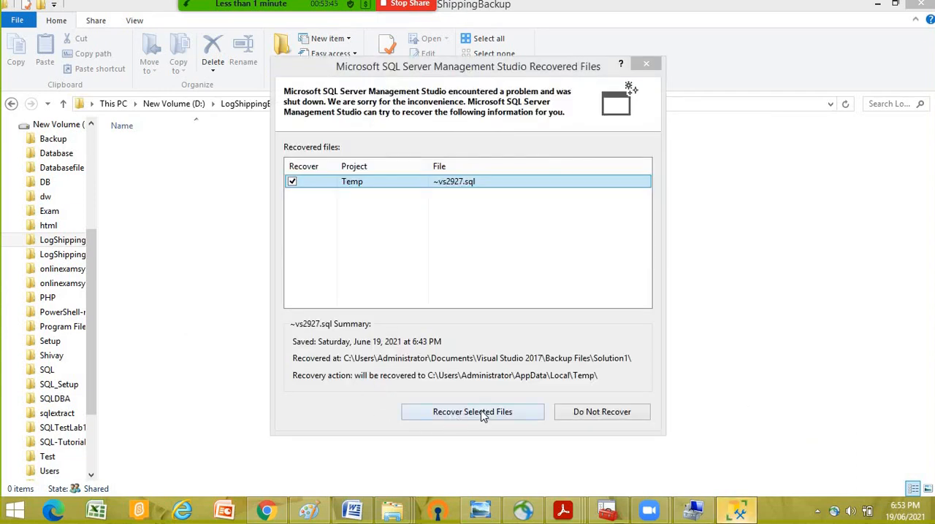
pyautogui.click(482, 414)
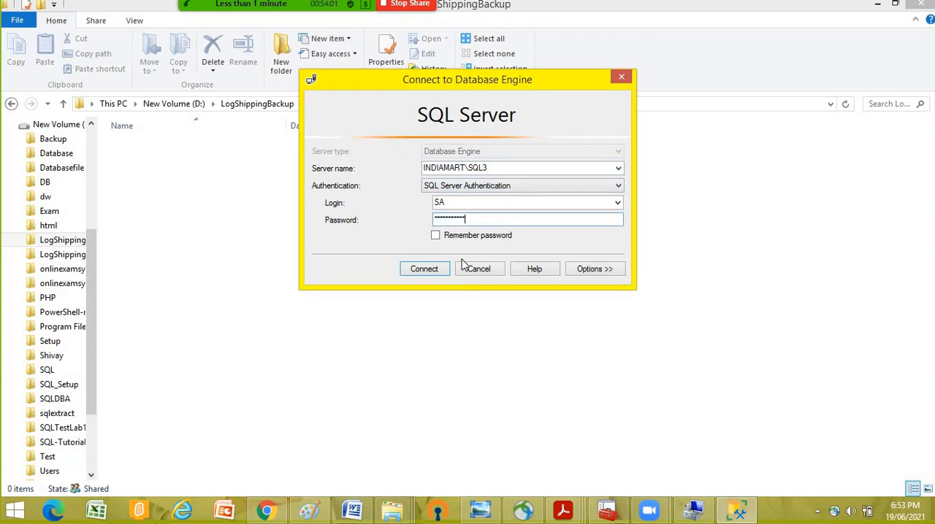
# - Connect the recovered query and Object Explorer to INDIAMART\SQL3 with SQL Server Authentication, entering the SA login's password
pyautogui.click(432, 271)
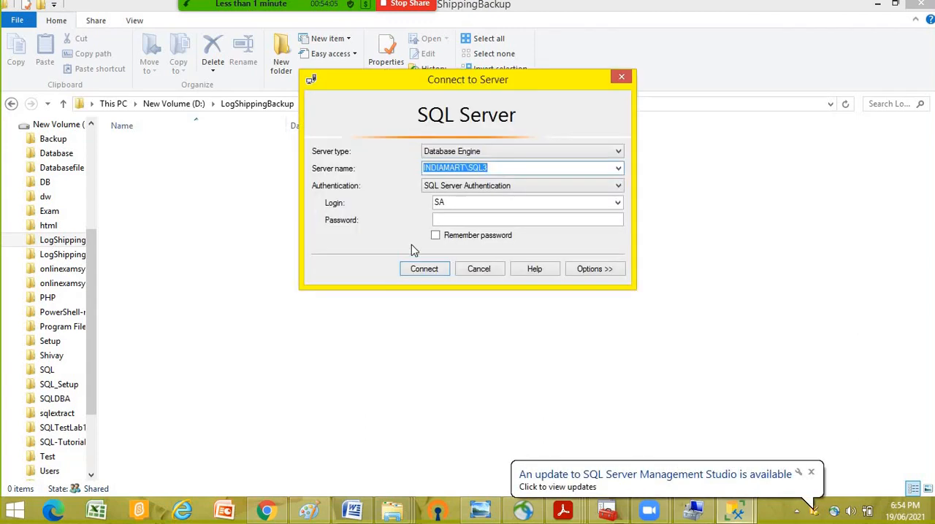
pyautogui.click(451, 217)
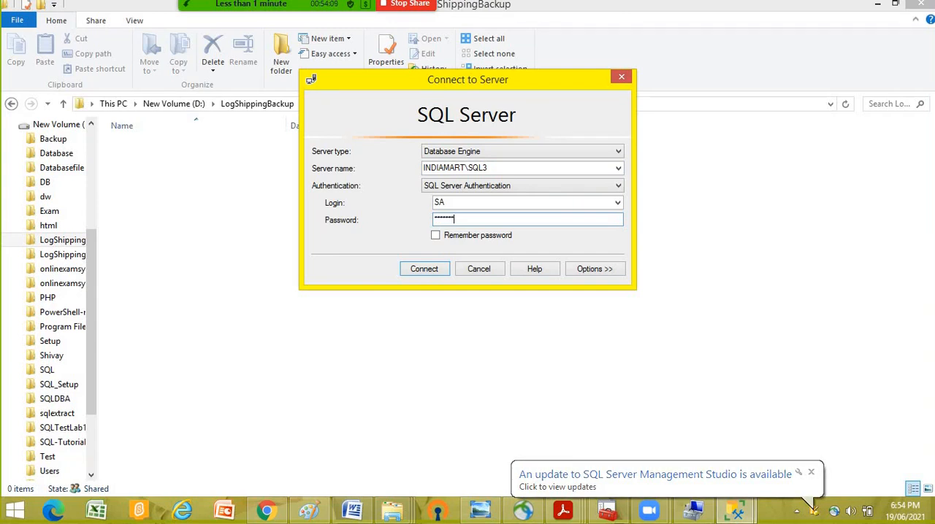
pyautogui.click(432, 275)
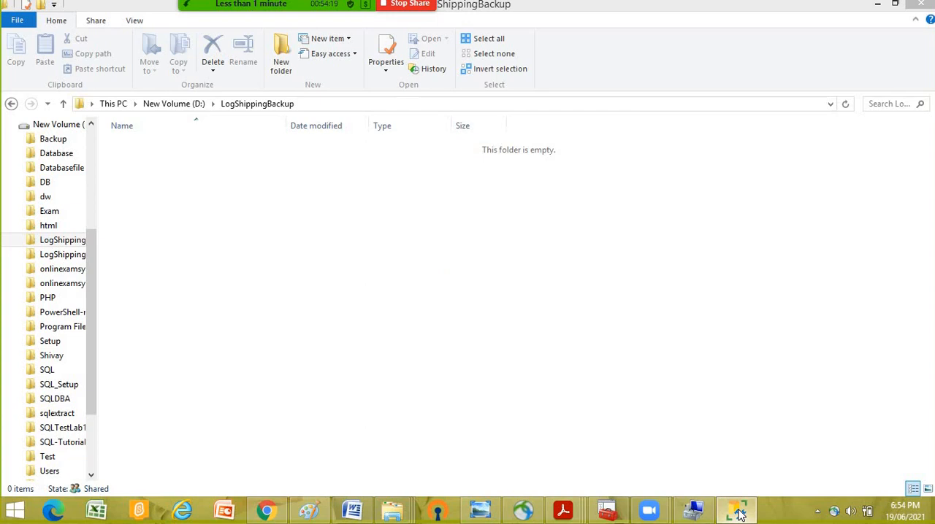
# - Return to Management Studio and connect Object Explorer to INDIAMART\SQL2 with SQL Server Authentication, entering the SA login's password
pyautogui.moveTo(740, 515)
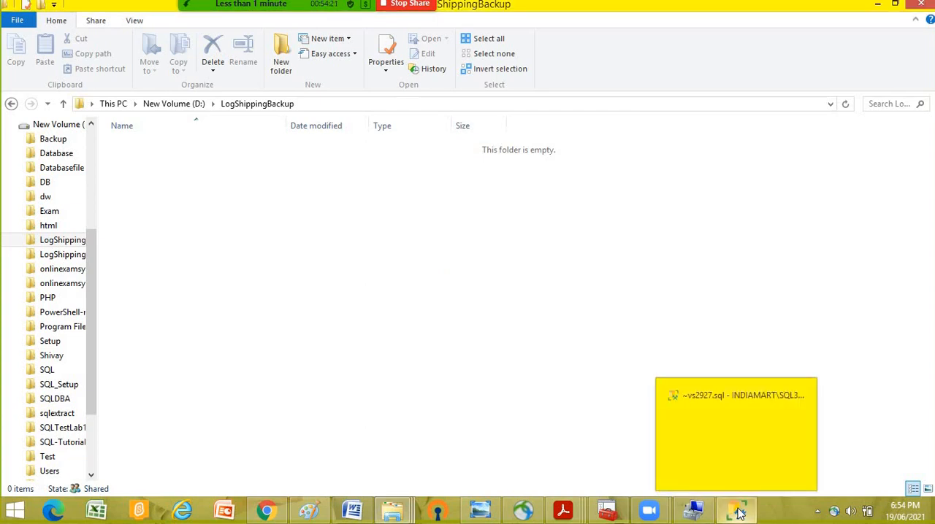
pyautogui.click(735, 458)
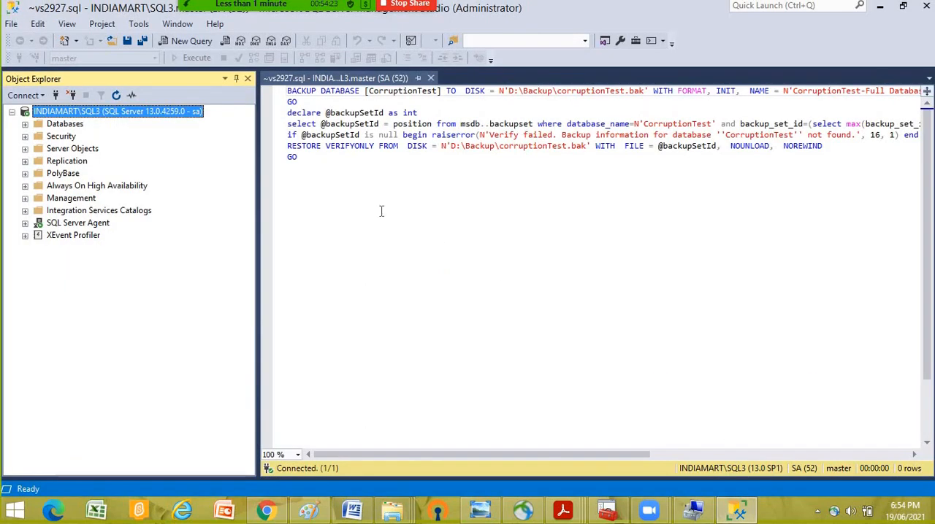
pyautogui.click(381, 211)
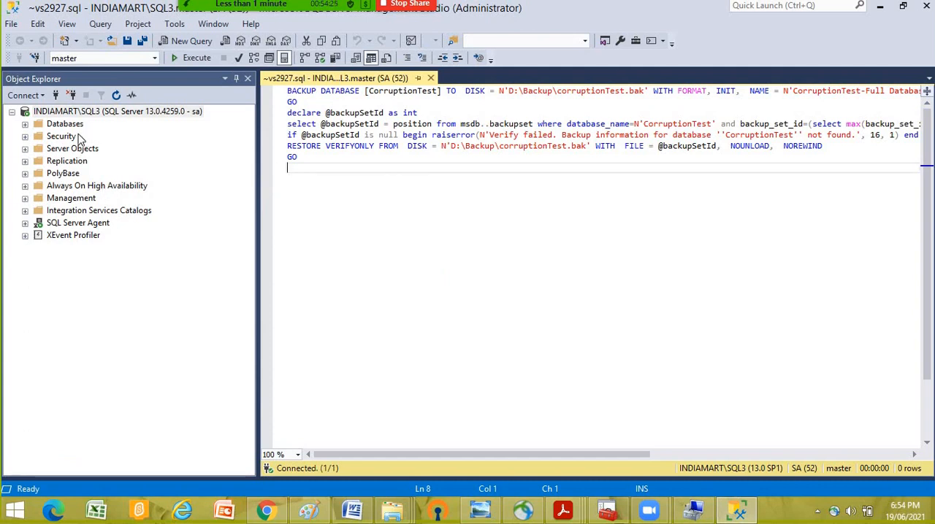
pyautogui.rightClick(66, 114)
pyautogui.click(103, 120)
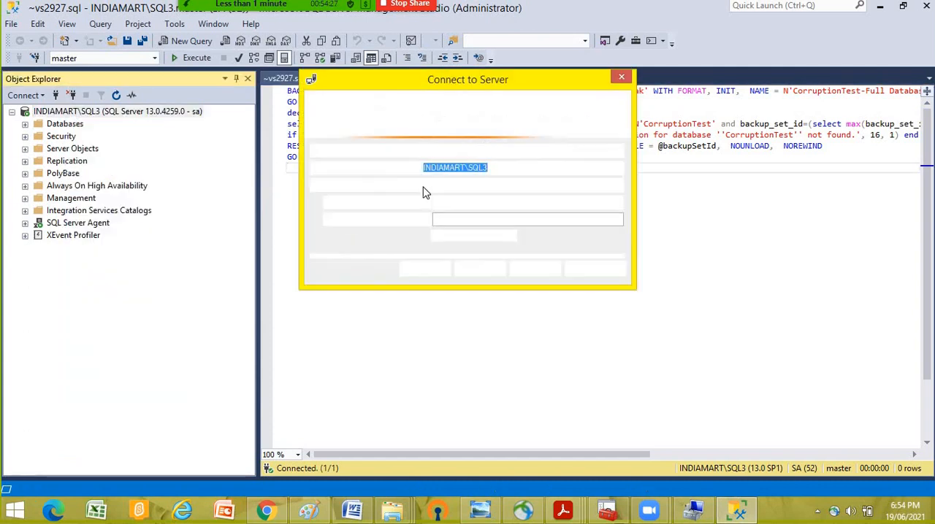
pyautogui.click(619, 170)
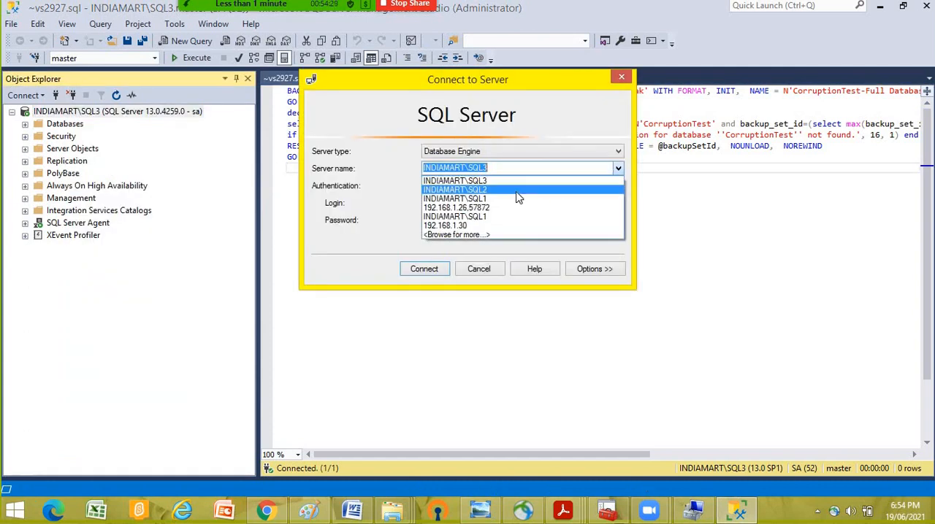
pyautogui.click(511, 190)
pyautogui.click(461, 217)
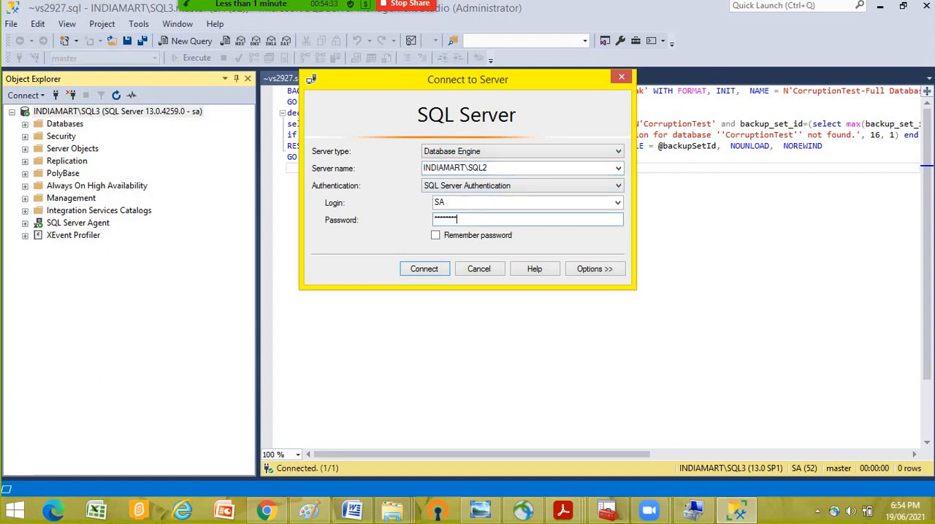
pyautogui.click(424, 270)
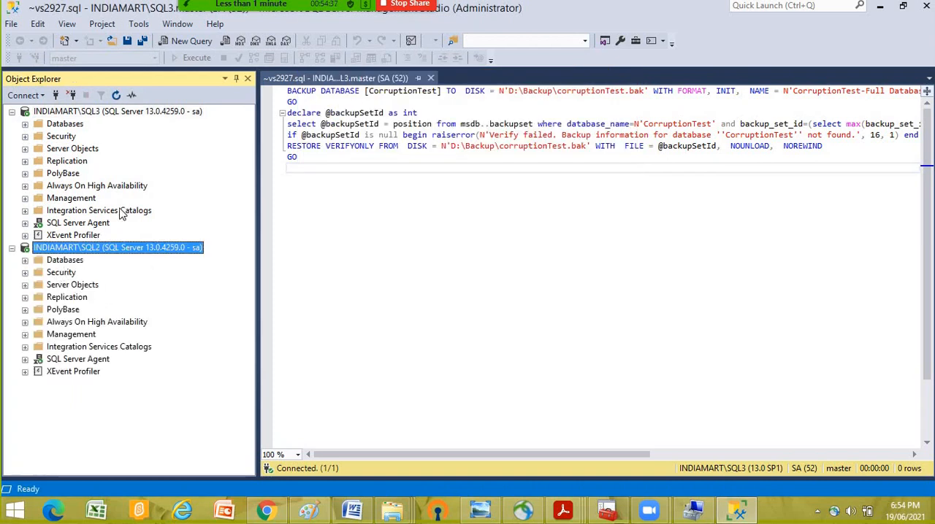
# - Expand the Databases folder of INDIAMART\SQL2 and dismiss the Zoom upgrade offer
pyautogui.click(55, 263)
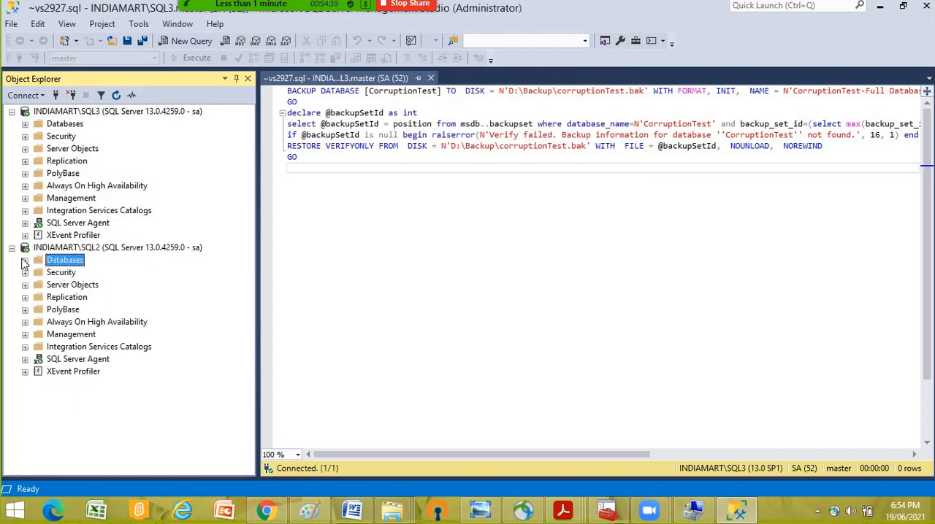
pyautogui.click(25, 260)
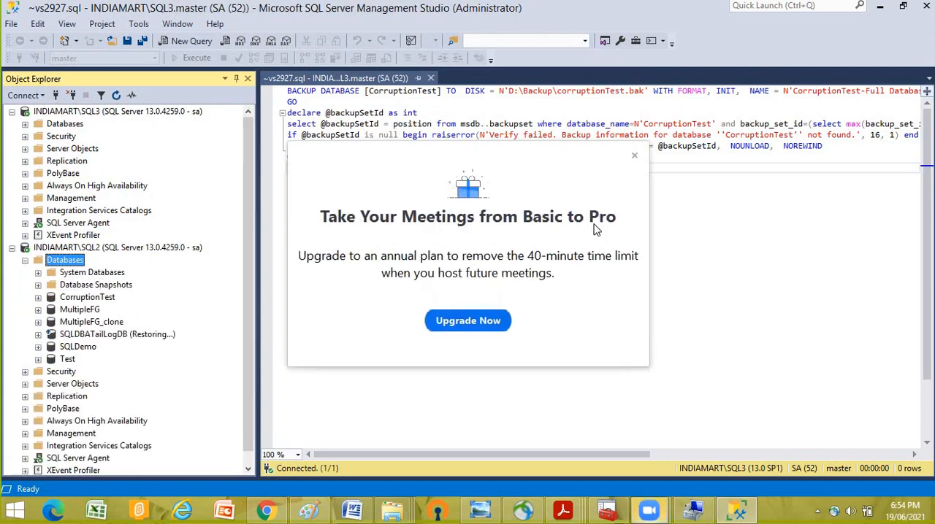
pyautogui.click(635, 156)
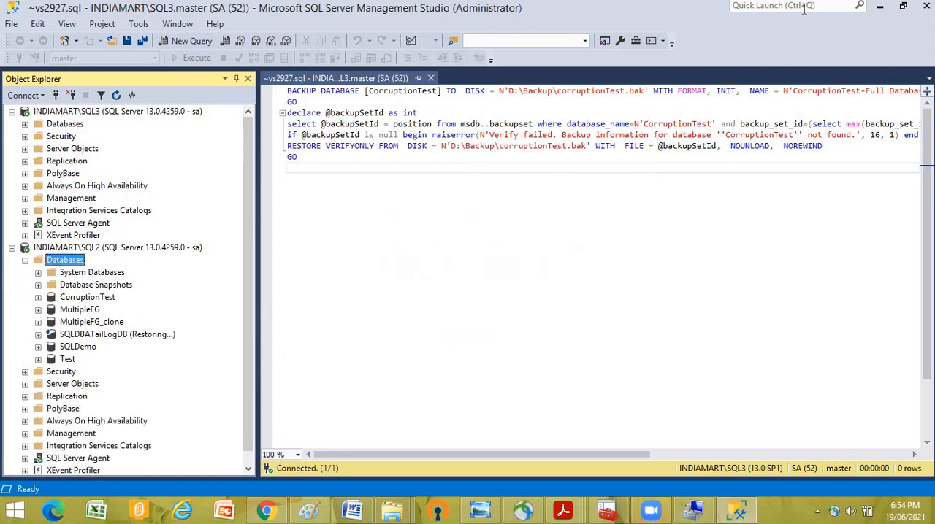
# - Minimize Management Studio, switch to WhatsApp in Chrome and rejoin the SQL Trainning Zoom meeting through its invitation link
pyautogui.click(881, 9)
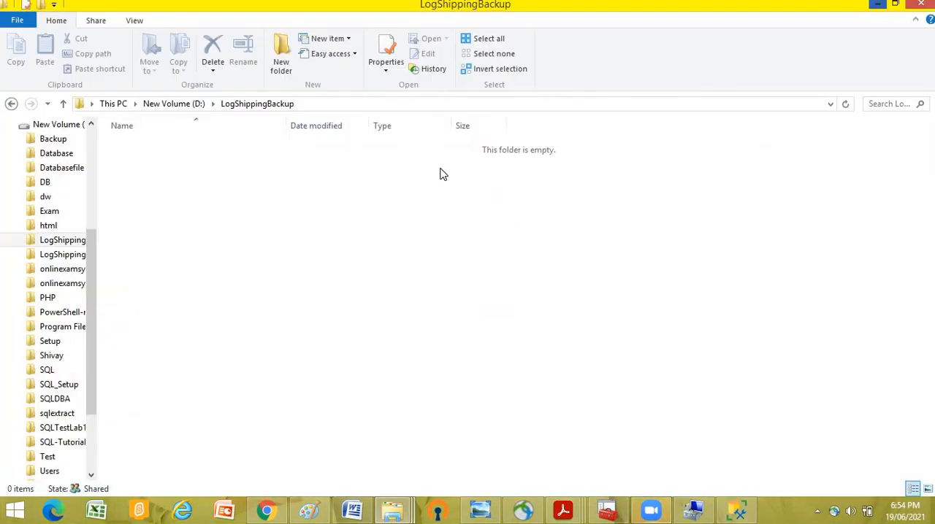
pyautogui.click(265, 510)
pyautogui.click(55, 8)
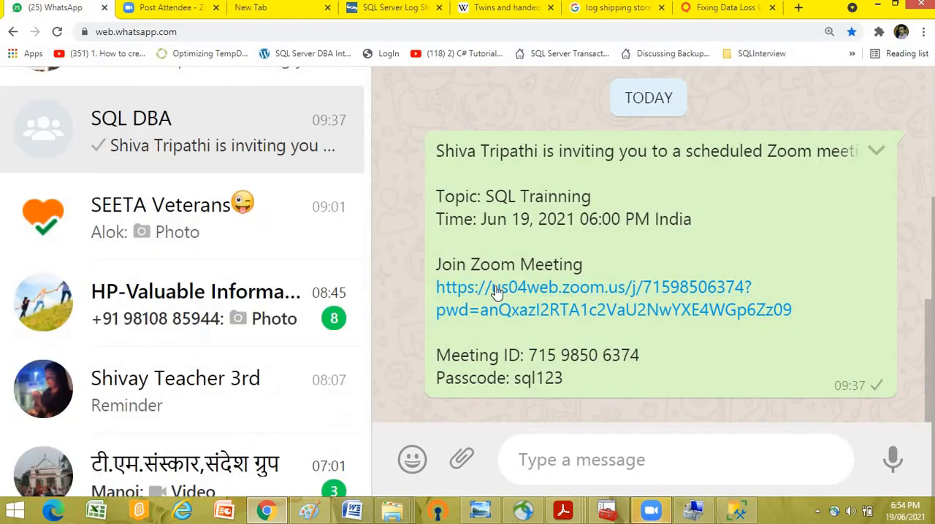
pyautogui.click(498, 288)
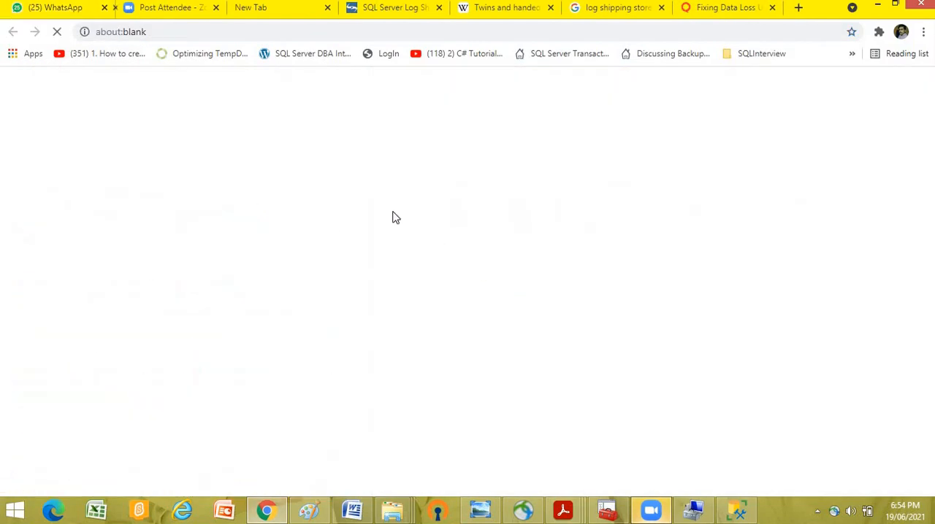
pyautogui.click(517, 151)
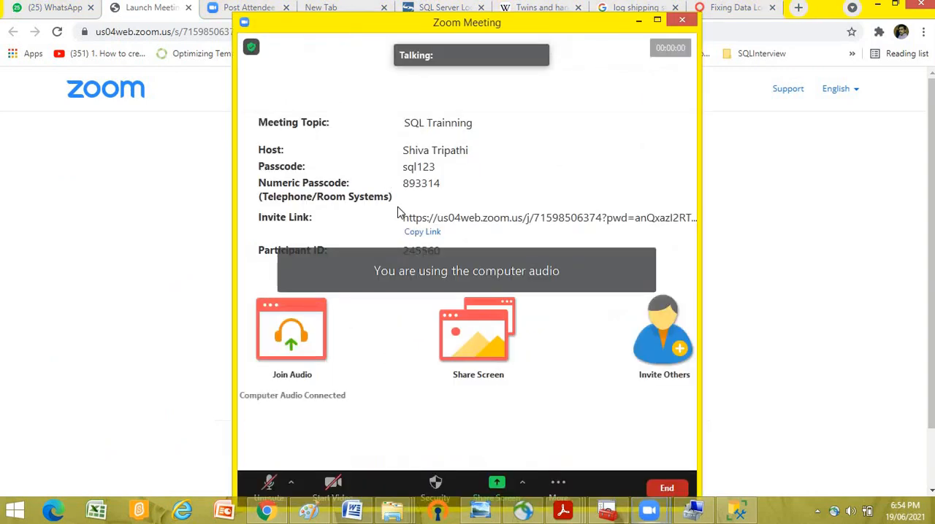
# - Maximize the Zoom meeting window and share the entire screen
pyautogui.click(658, 21)
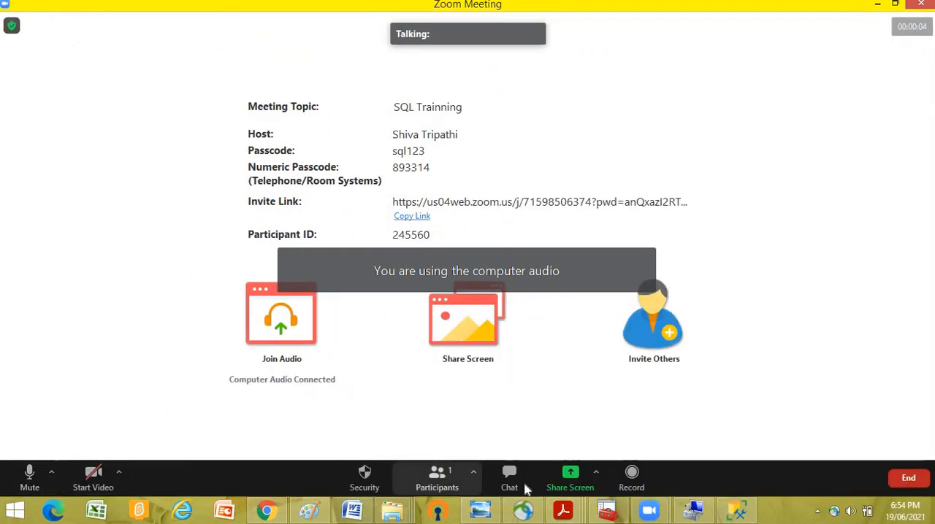
pyautogui.click(583, 482)
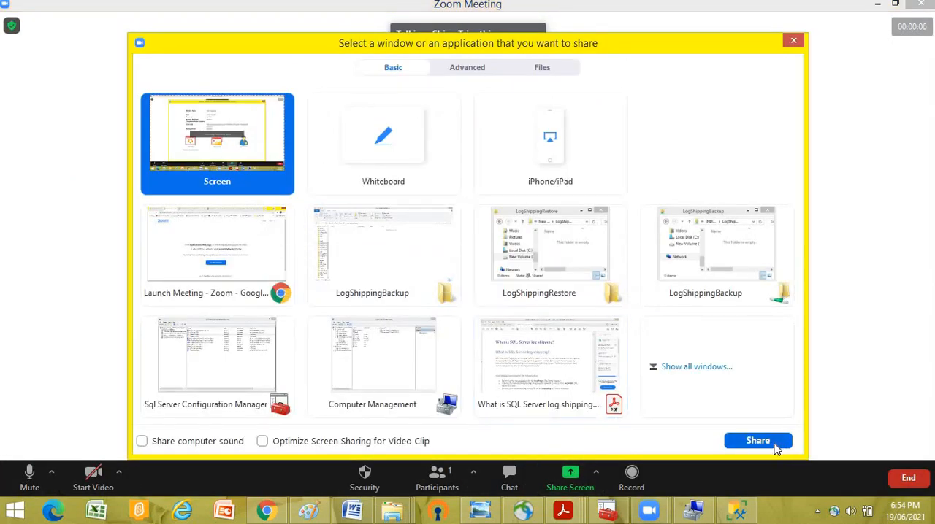
pyautogui.click(776, 440)
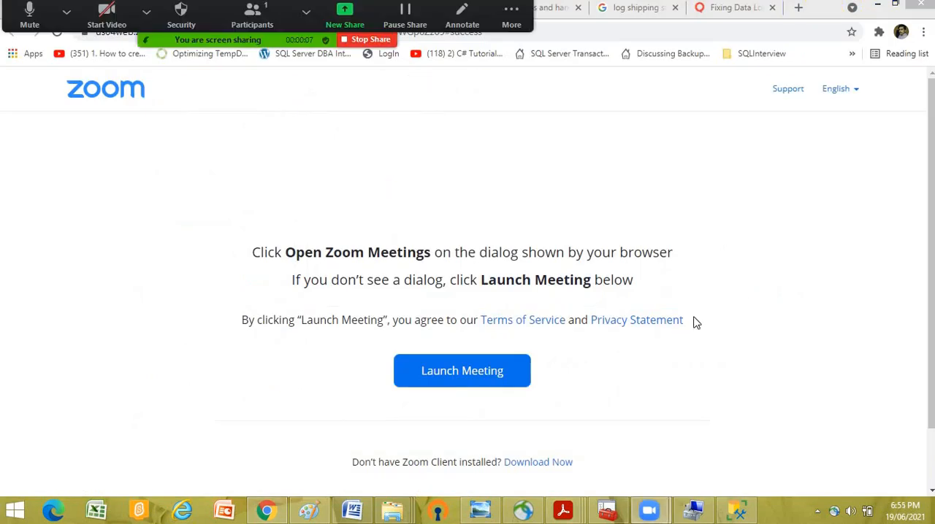
# - Minimize Chrome, the log shipping folders, Sql Server Configuration Manager, Computer Management and Acrobat Reader to clear the desktop
pyautogui.click(877, 5)
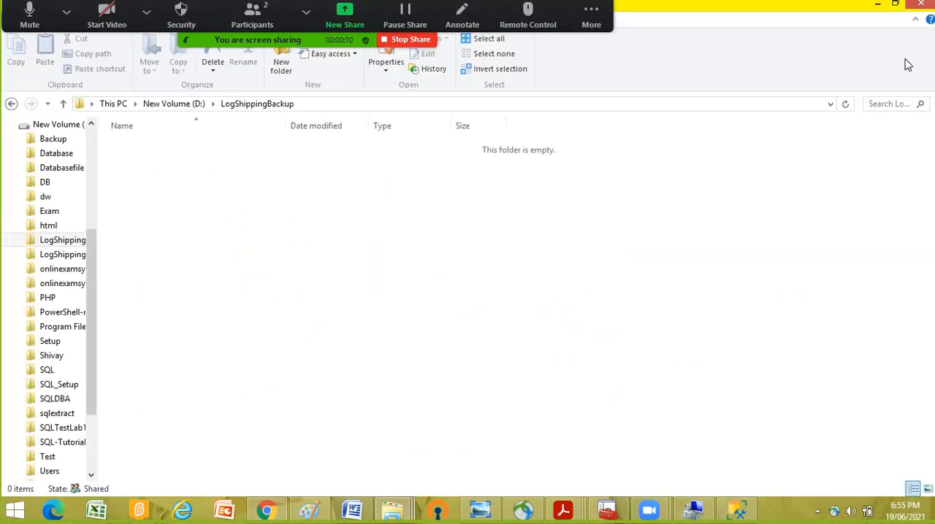
pyautogui.click(877, 4)
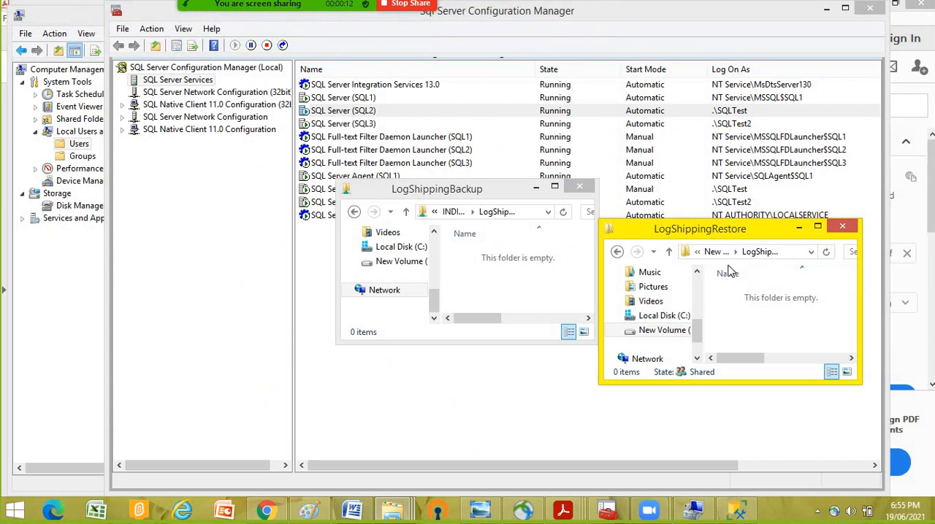
pyautogui.click(799, 228)
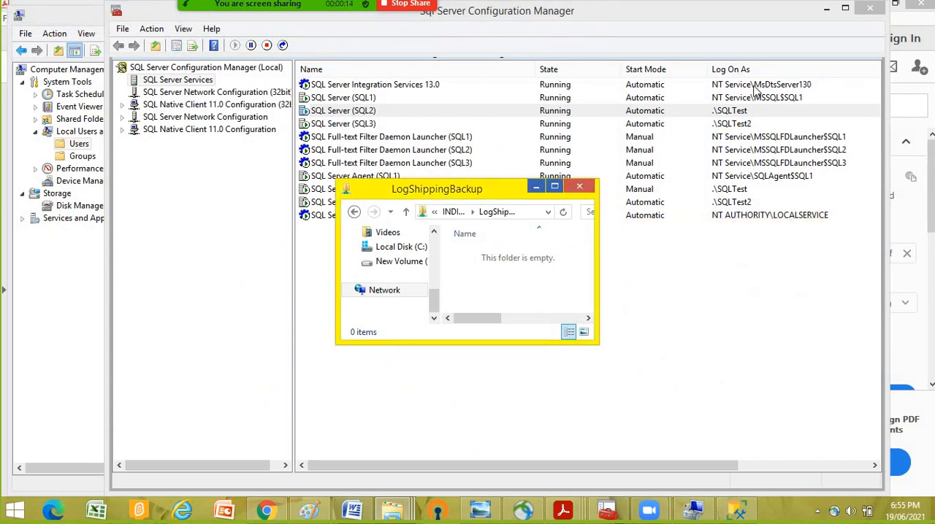
pyautogui.click(536, 187)
pyautogui.click(826, 9)
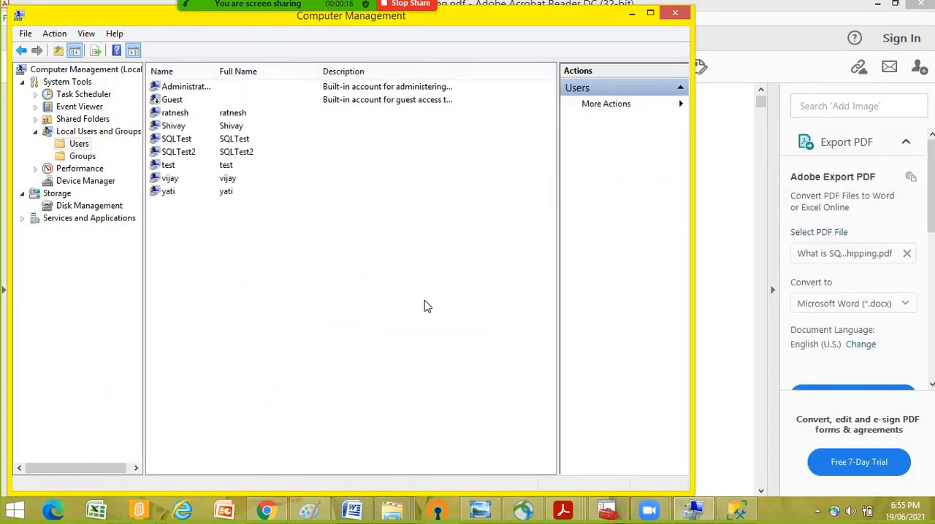
pyautogui.click(633, 15)
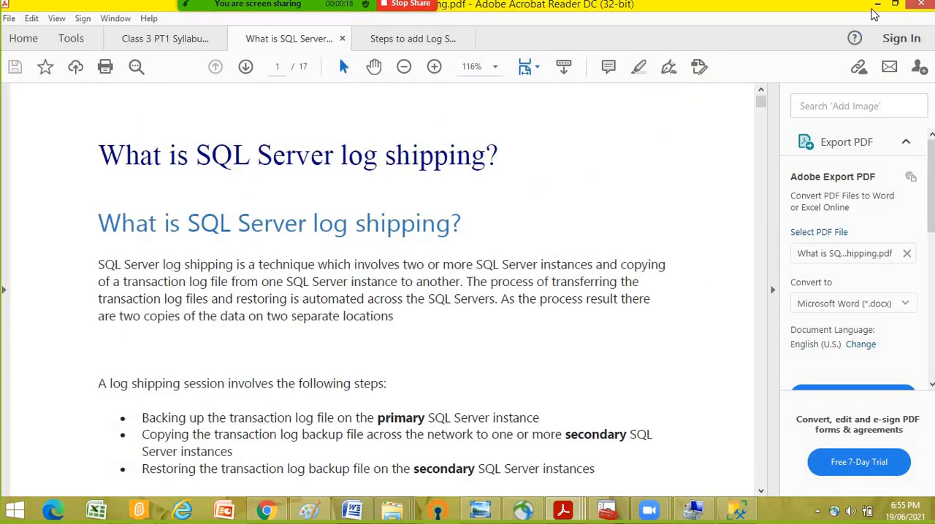
pyautogui.click(878, 6)
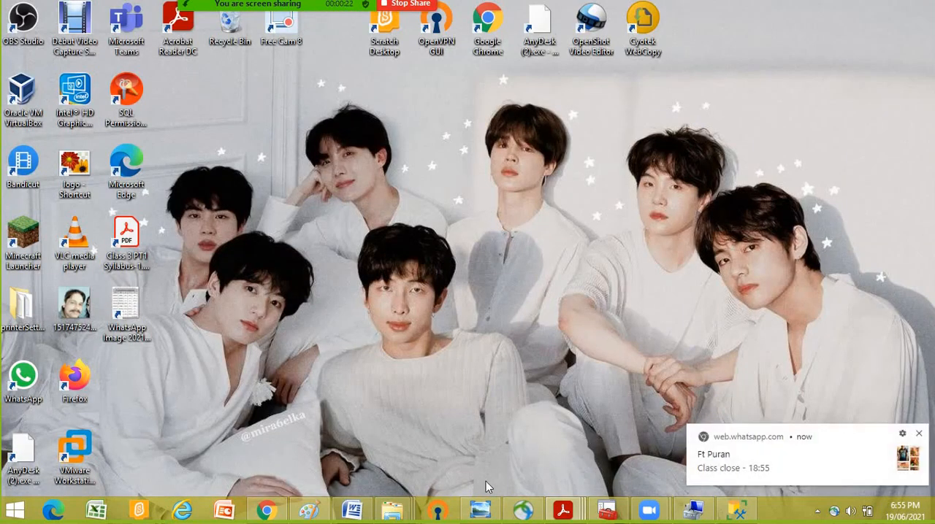
# - Open the chat from the WhatsApp notification, reply "rejoin again" and minimize the browser
pyautogui.click(723, 466)
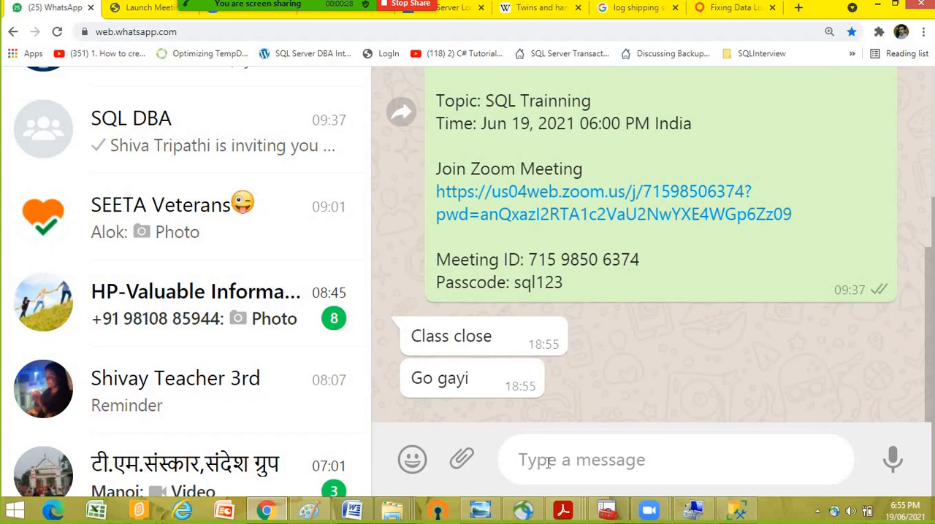
pyautogui.write('r')
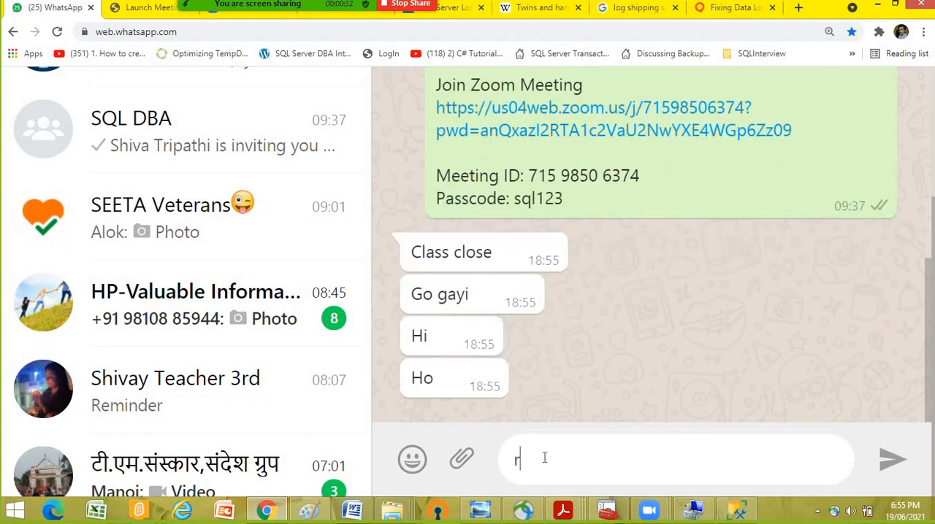
pyautogui.write('ejoin again')
pyautogui.press('Return')
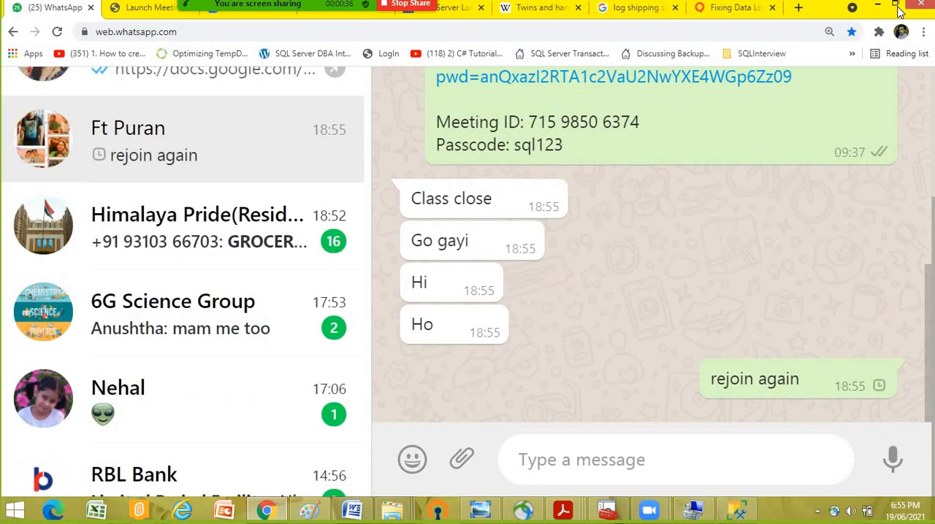
pyautogui.click(878, 8)
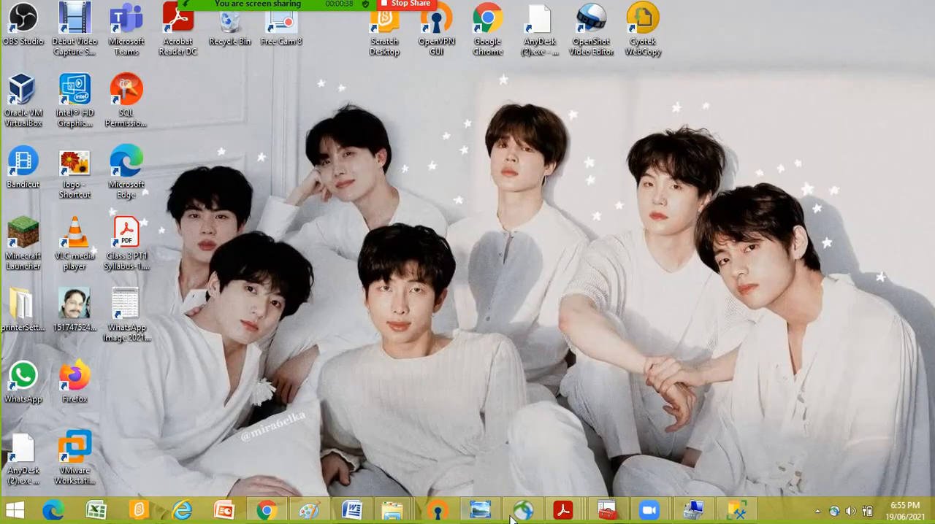
# - In Management Studio, enable CorruptionTest on SQL2 as a primary database for log shipping and open its transaction log backup settings
pyautogui.click(737, 510)
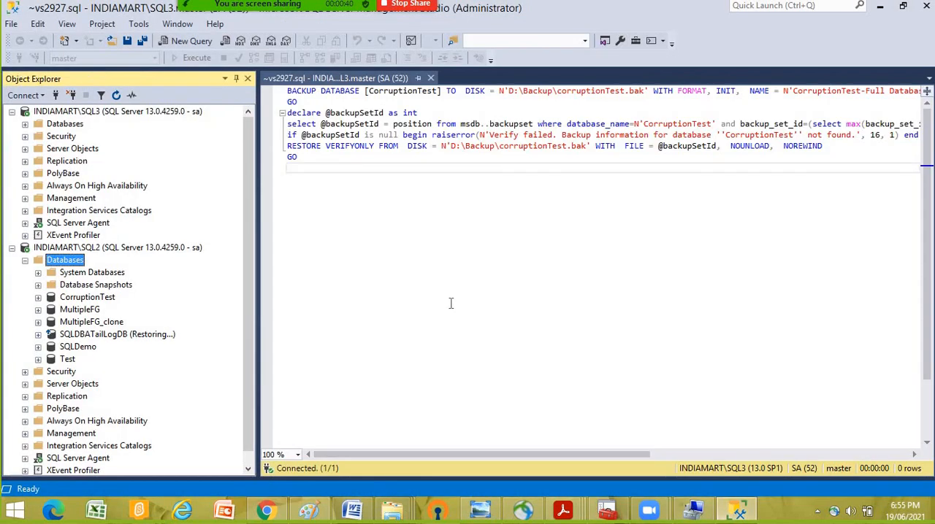
pyautogui.rightClick(86, 299)
pyautogui.moveTo(125, 326)
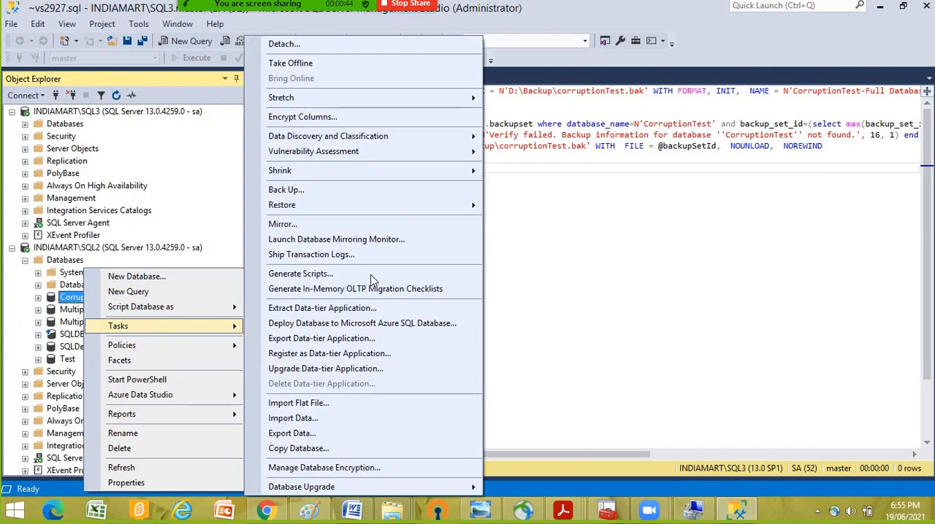
pyautogui.click(368, 256)
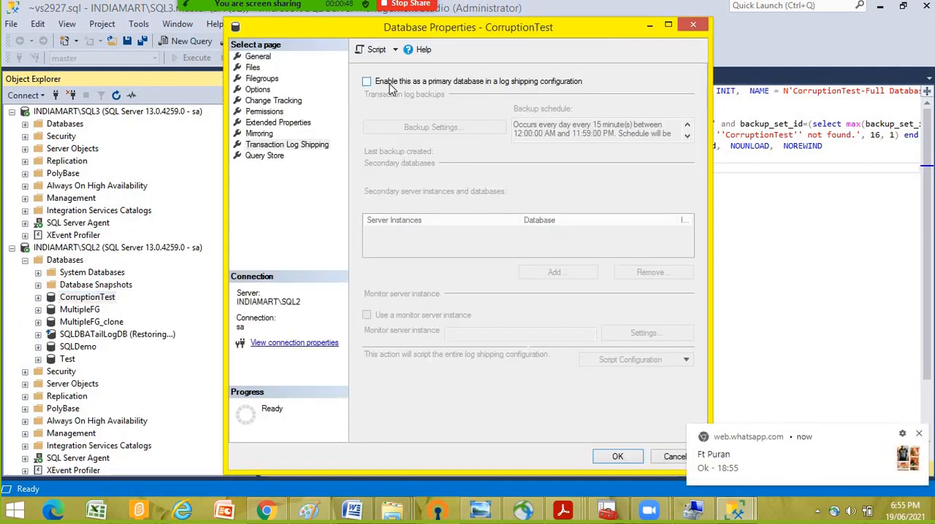
pyautogui.click(387, 82)
pyautogui.click(431, 129)
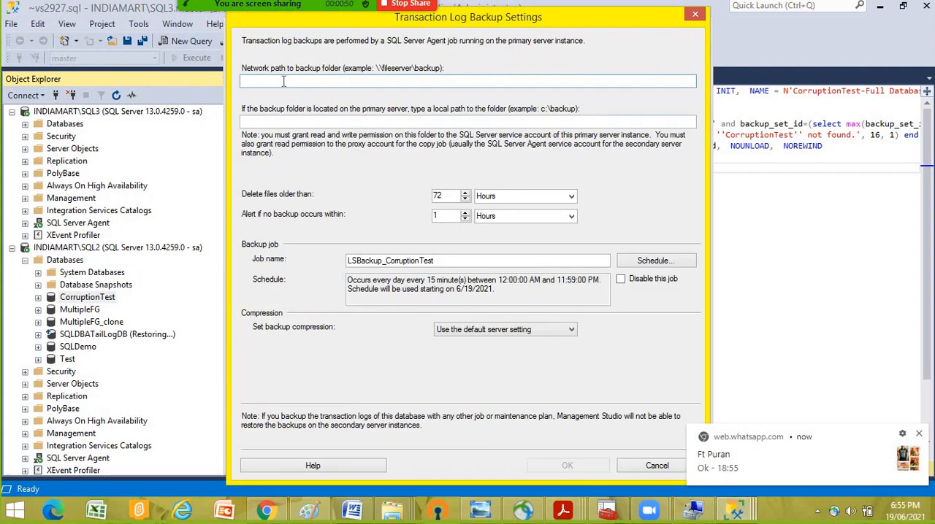
# - Copy the shared LogShippingBackup folder's address and set the network path to the backup folder to \\INDIAMART\LogShippingBackup
pyautogui.click(392, 510)
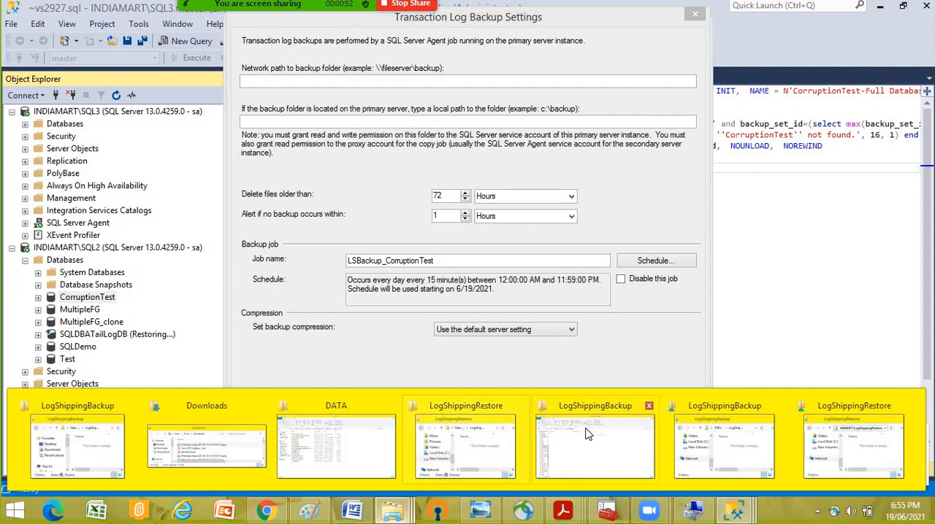
pyautogui.click(738, 448)
pyautogui.click(526, 213)
pyautogui.hotkey('ctrl', 'c')
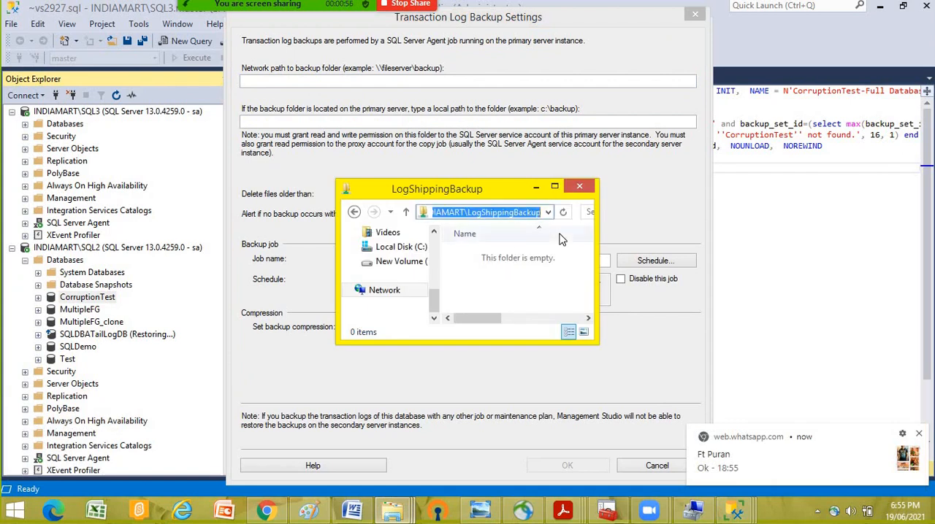
pyautogui.click(260, 82)
pyautogui.hotkey('ctrl', 'v')
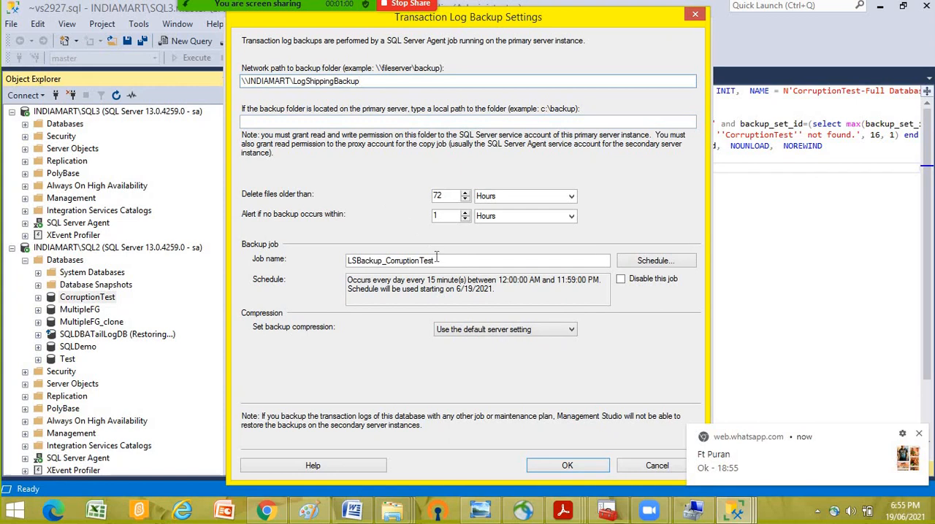
# - Schedule the log backup job to occur every 5 minutes and accept the transaction log backup settings
pyautogui.click(644, 263)
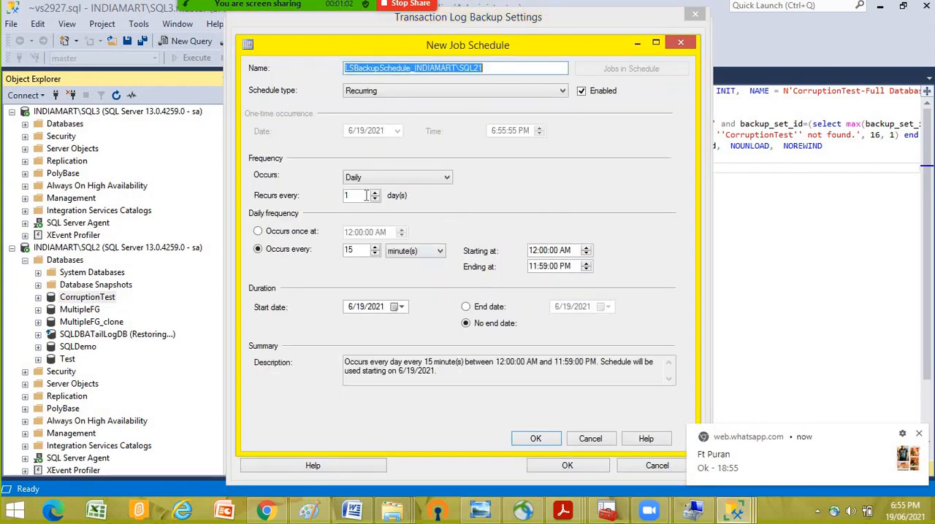
pyautogui.doubleClick(351, 250)
pyautogui.write('5')
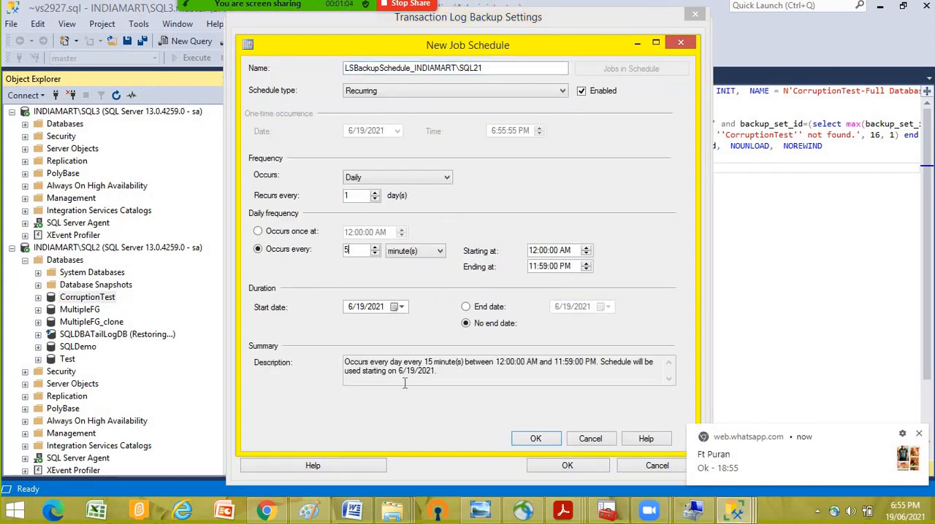
pyautogui.click(537, 439)
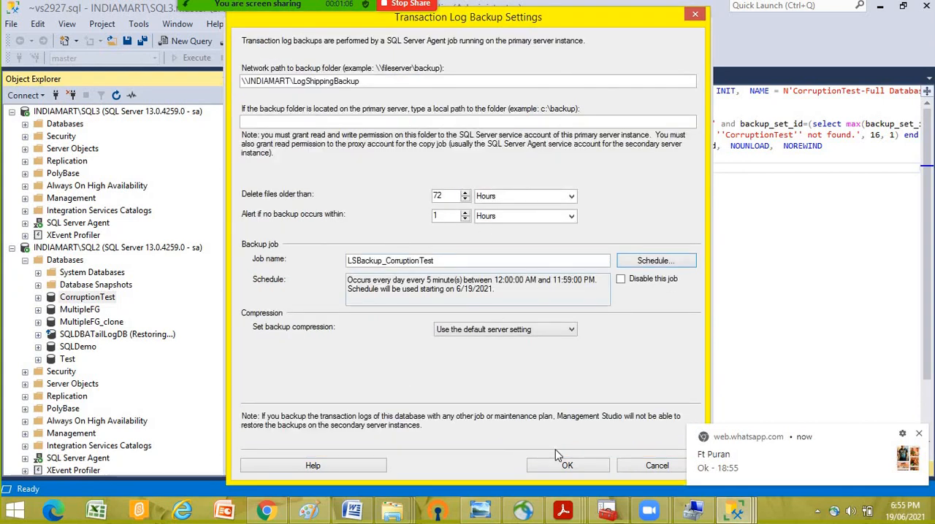
pyautogui.click(567, 467)
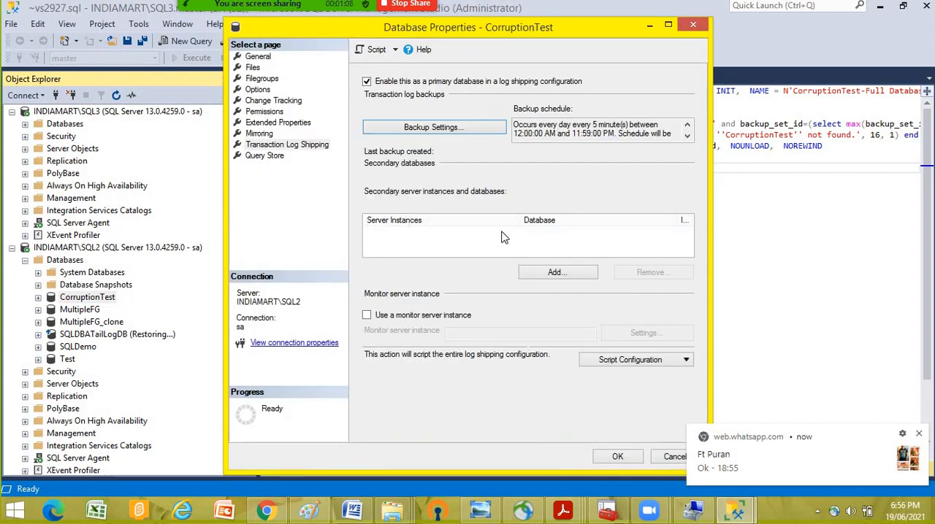
# - Add a secondary database and connect to INDIAMART\SQL3 as its server instance, entering the SA login's password and re-entering it if rejected
pyautogui.click(557, 273)
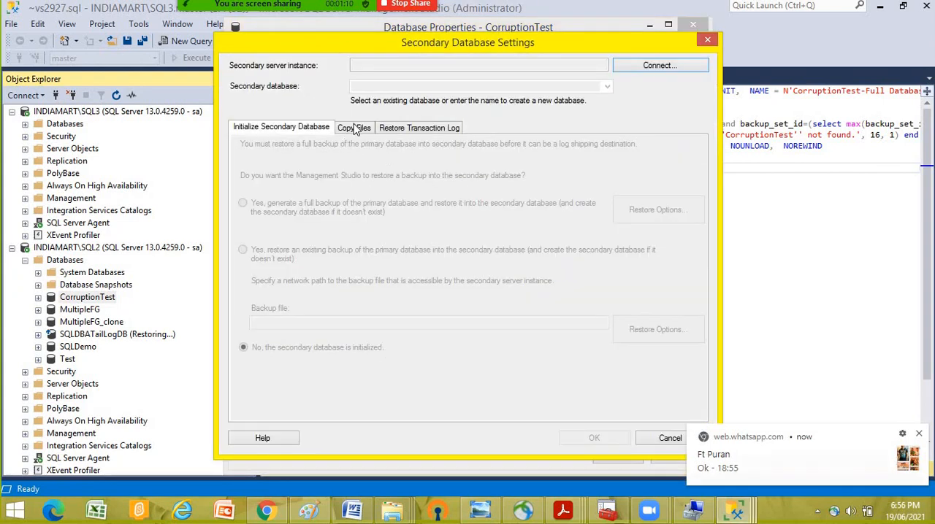
pyautogui.click(637, 66)
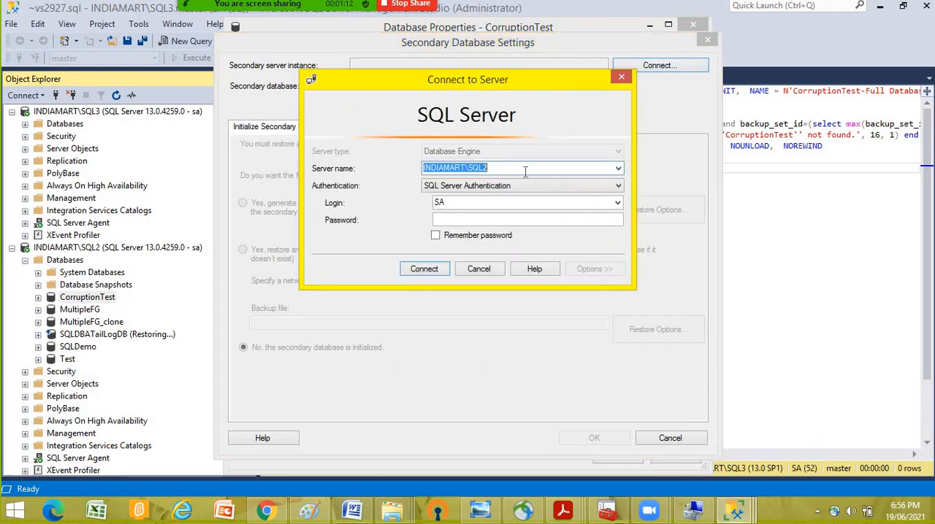
pyautogui.click(618, 169)
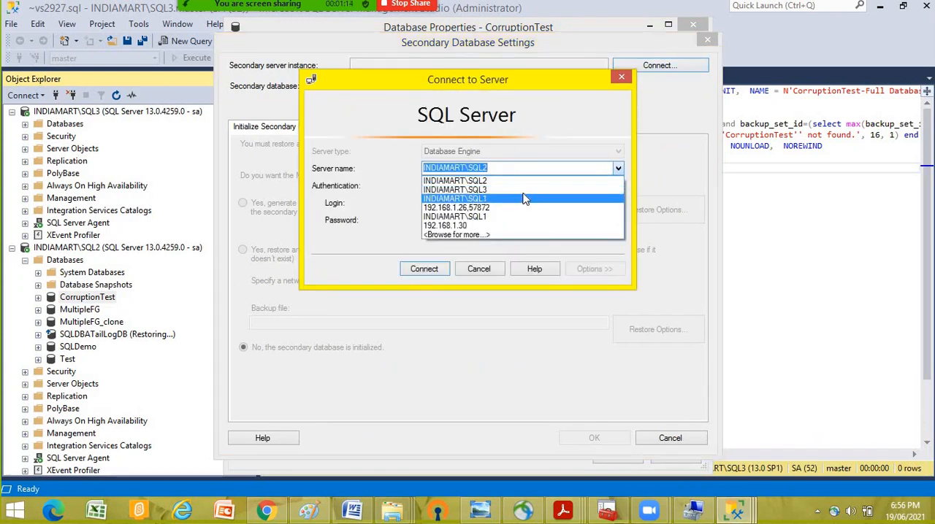
pyautogui.click(501, 216)
pyautogui.click(447, 219)
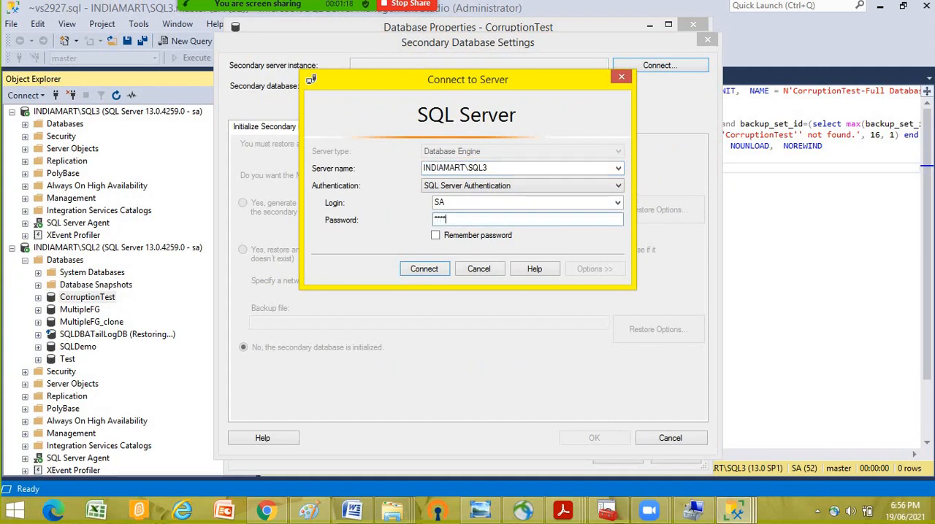
pyautogui.write('•••••••••')
pyautogui.click(431, 270)
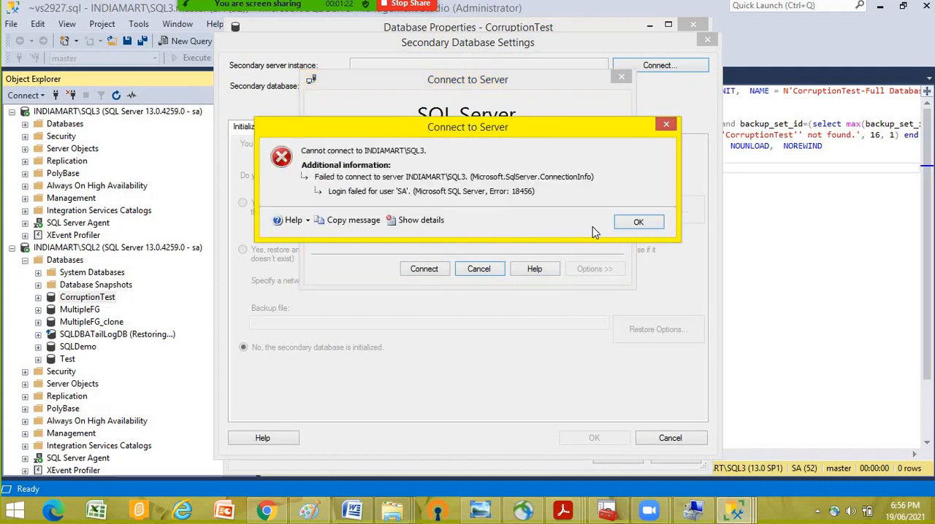
pyautogui.click(618, 221)
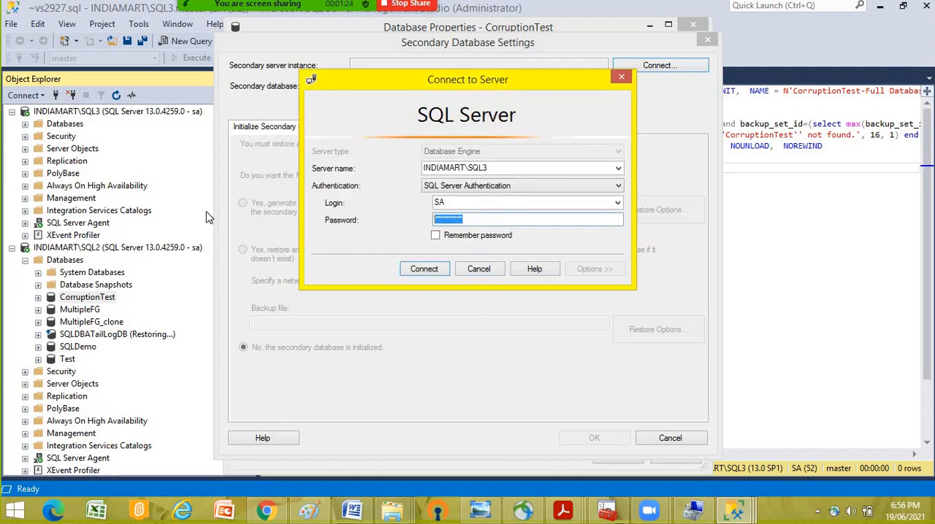
pyautogui.write('••••••••••')
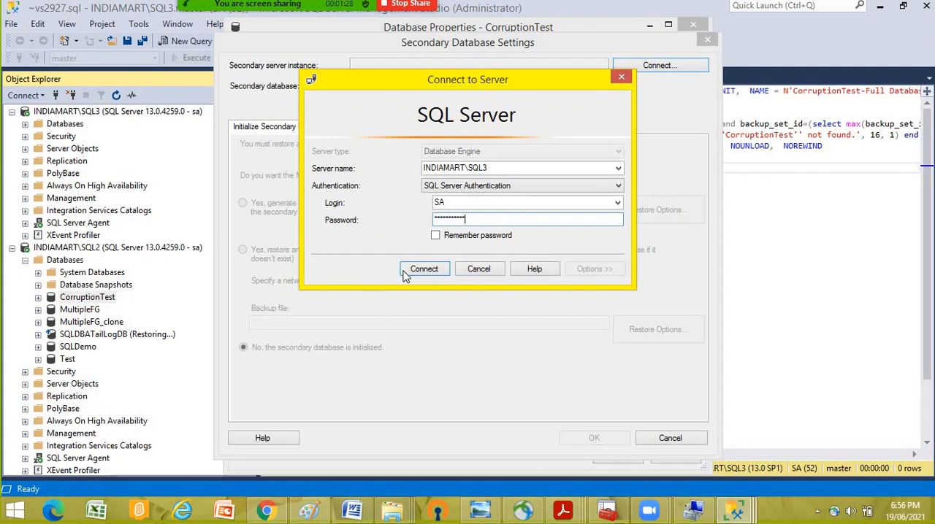
pyautogui.click(413, 269)
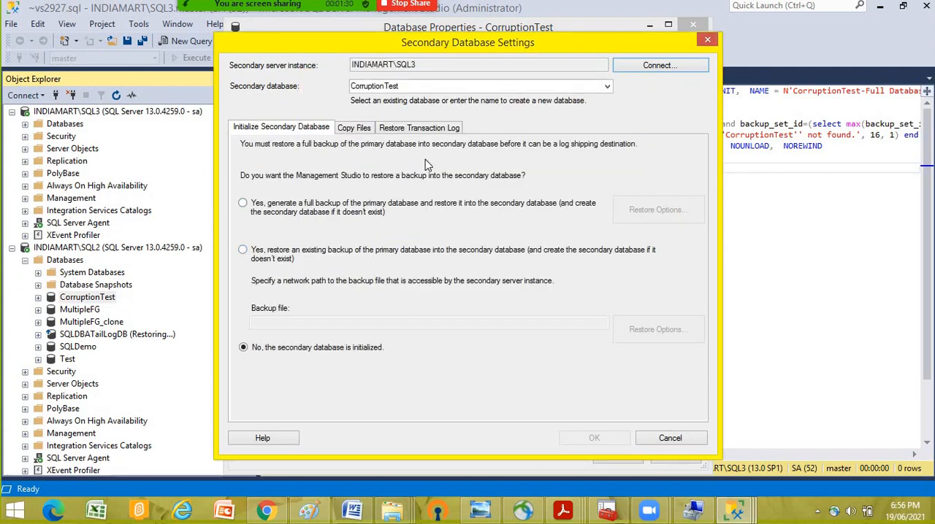
# - Open the secondary database's copy file settings and copy the network address of the shared LogShippingRestore folder on INDIAMART
pyautogui.click(355, 127)
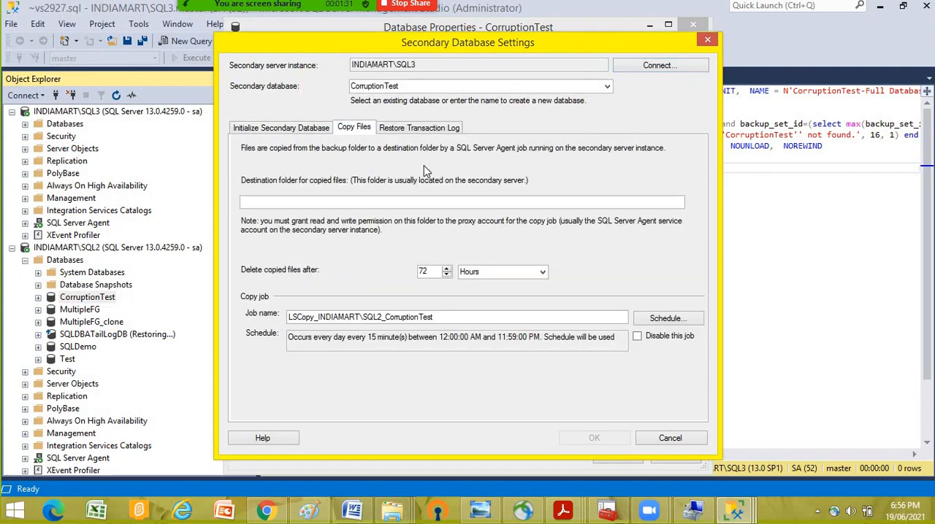
pyautogui.click(395, 513)
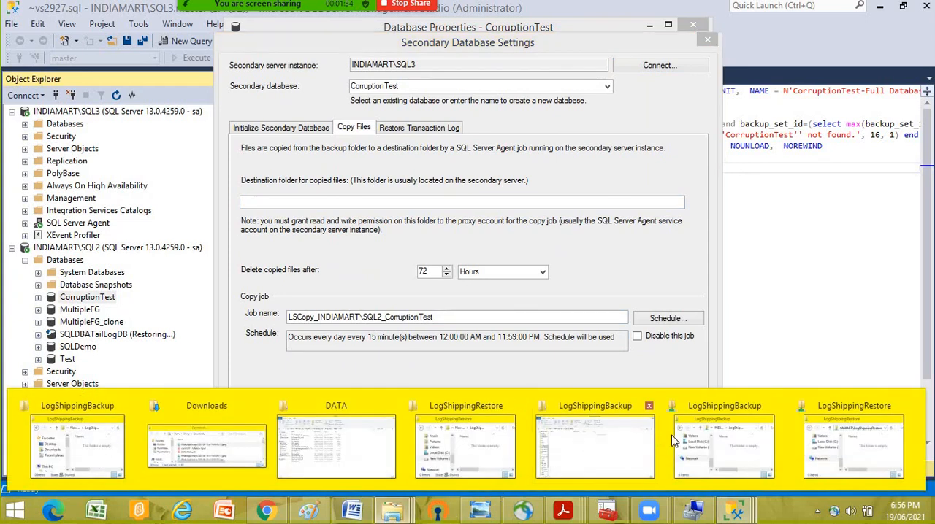
pyautogui.click(595, 438)
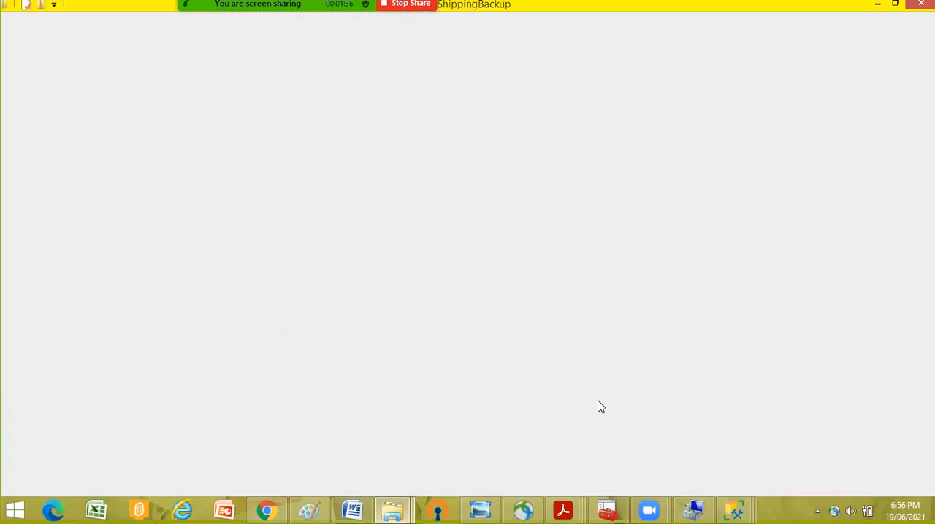
pyautogui.click(393, 511)
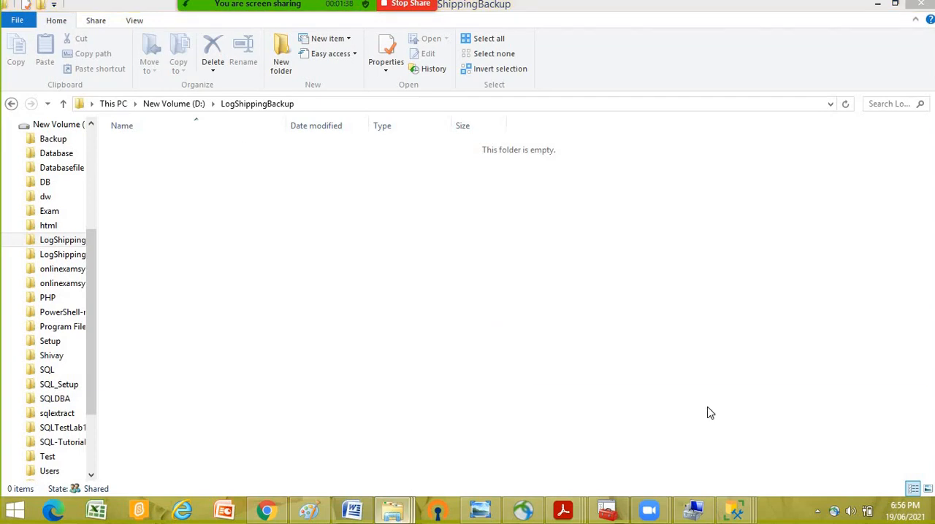
pyautogui.click(716, 416)
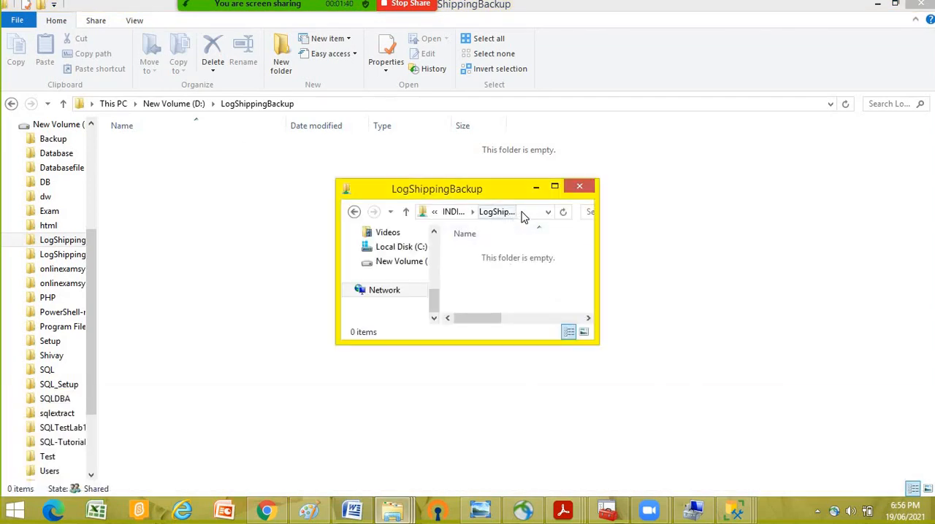
pyautogui.click(453, 212)
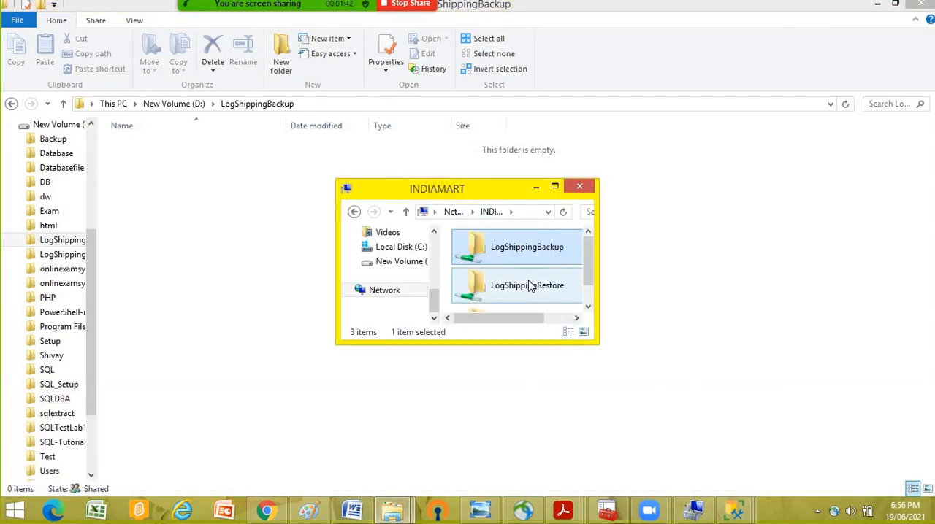
pyautogui.doubleClick(538, 284)
pyautogui.click(524, 212)
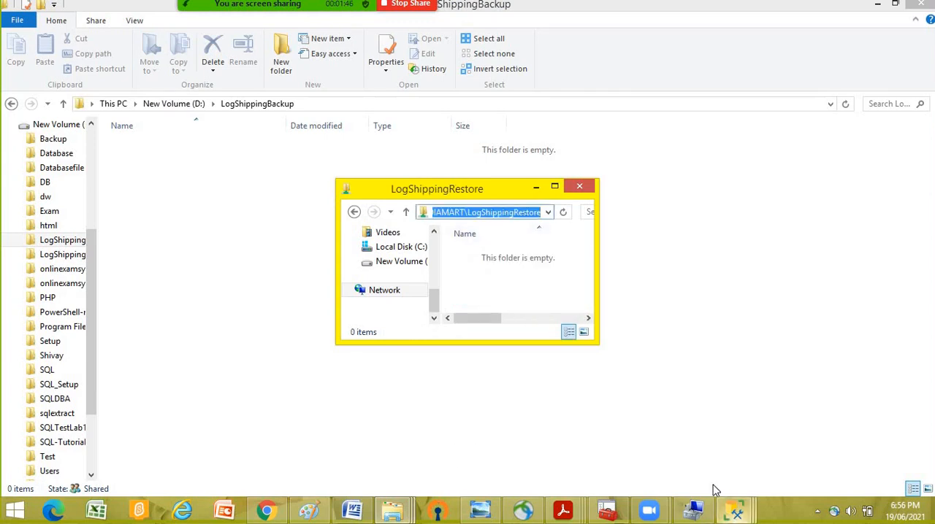
# - Back in Management Studio, set the destination folder for copied files to \\INDIAMART\LogShippingRestore
pyautogui.click(734, 514)
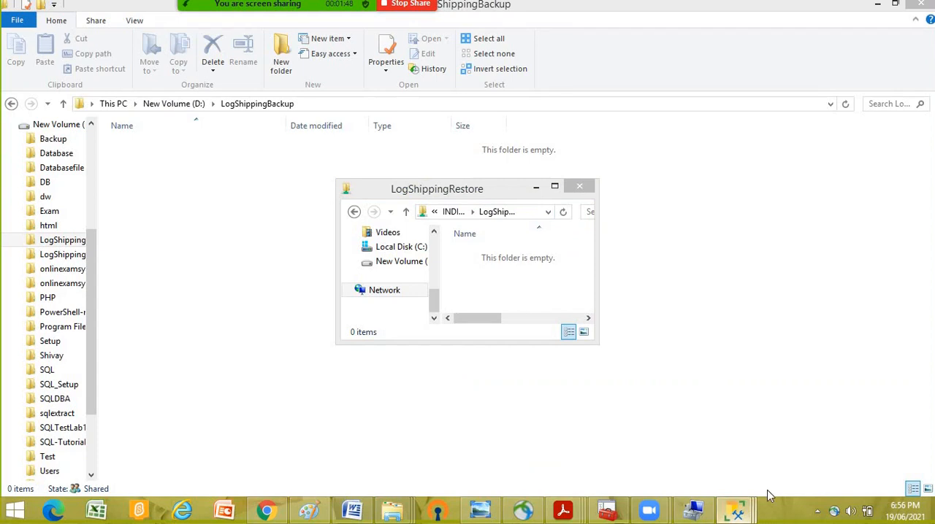
pyautogui.click(745, 516)
pyautogui.click(716, 398)
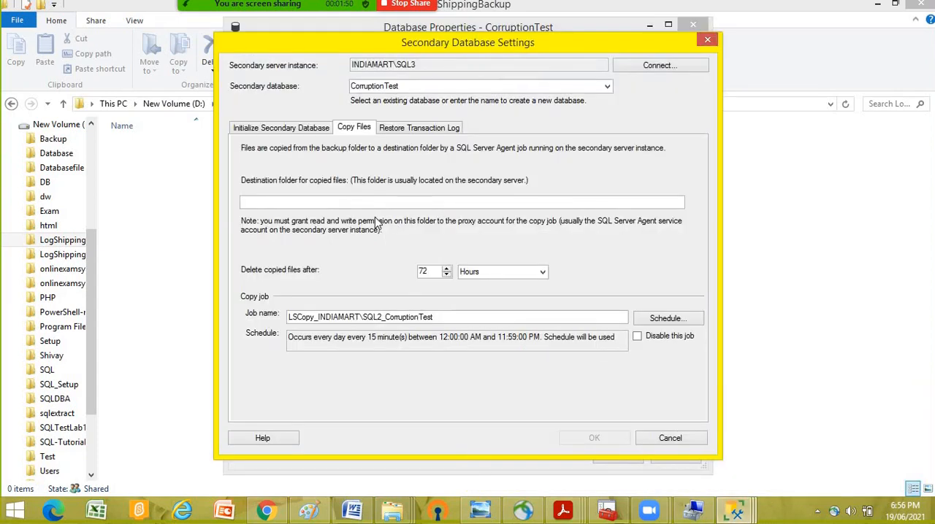
pyautogui.click(304, 203)
pyautogui.write('\\\\INDIAMART\\LogShippingRestore')
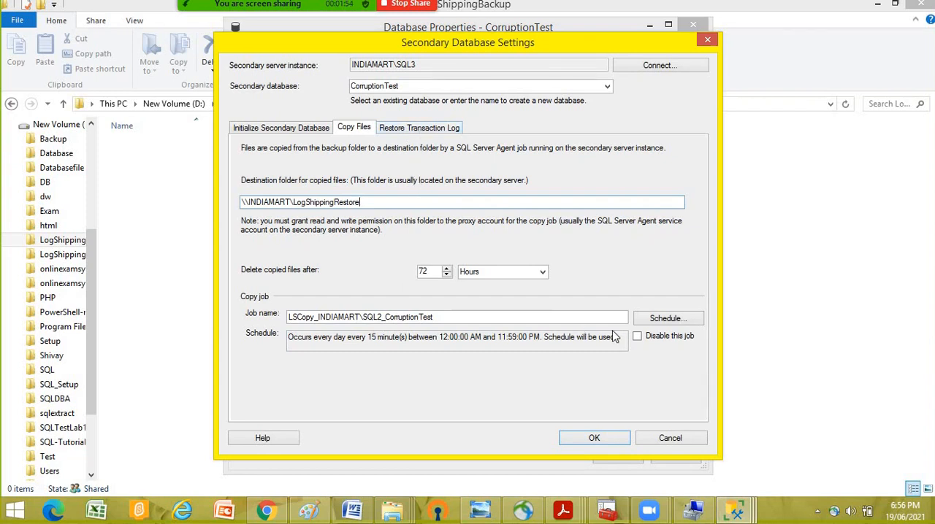
# - Schedule the copy job to occur every 5 minutes
pyautogui.click(665, 319)
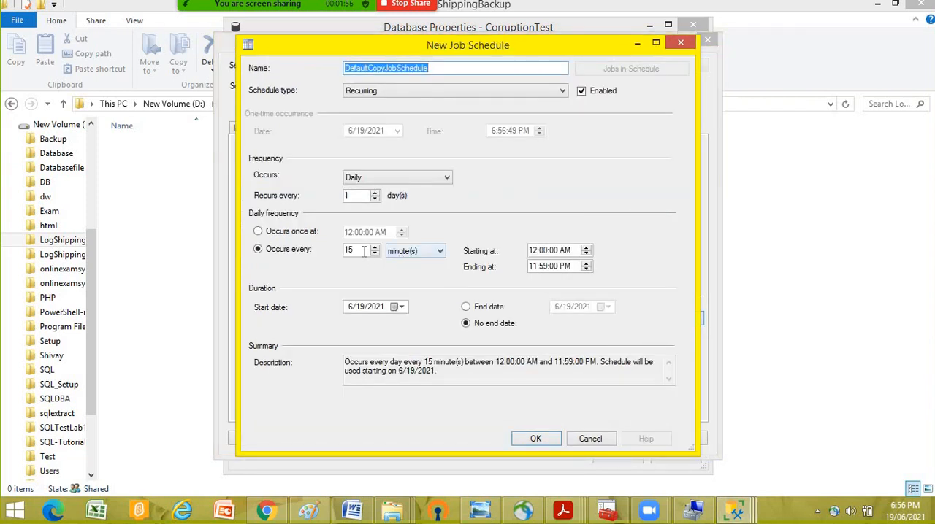
pyautogui.moveTo(365, 251); pyautogui.dragTo(287, 256)
pyautogui.write('5')
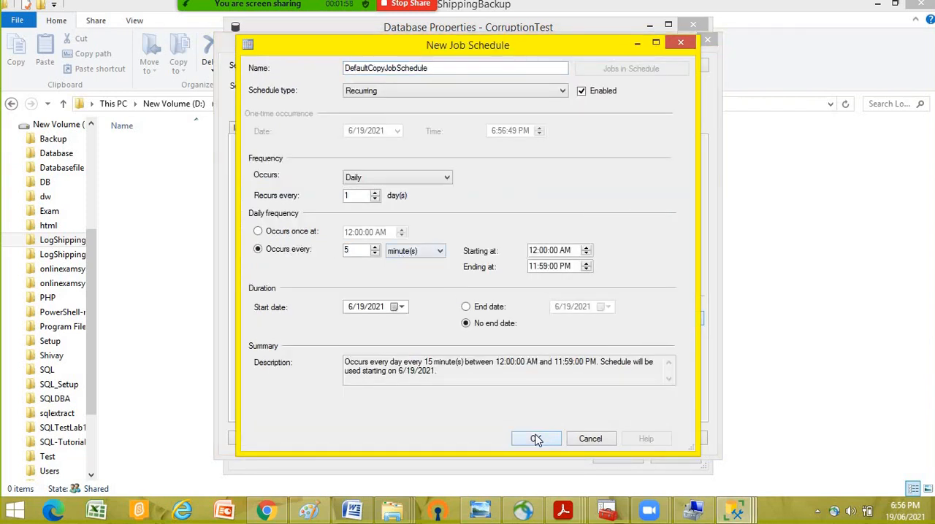
pyautogui.click(535, 438)
# - Restore the transaction log in standby mode, disconnecting users during restores, and schedule the restore job every 5 minutes
pyautogui.click(422, 130)
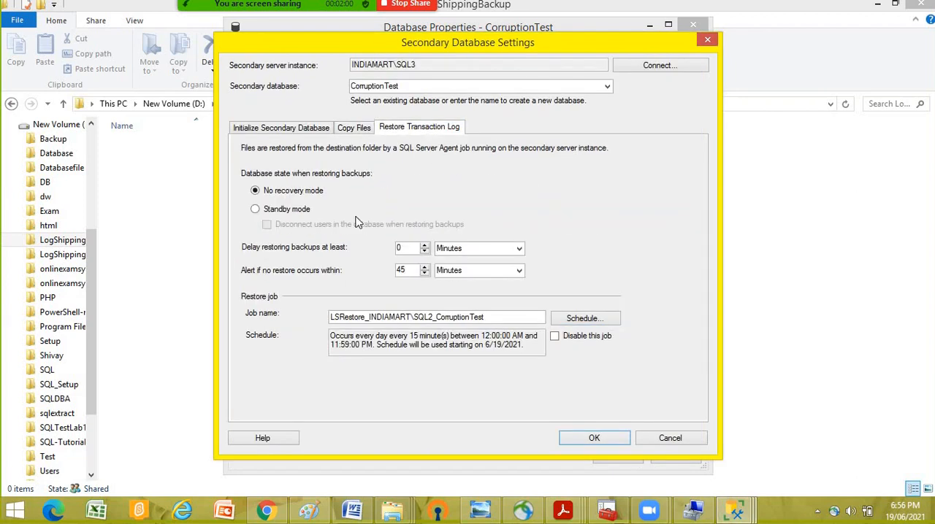
pyautogui.click(286, 210)
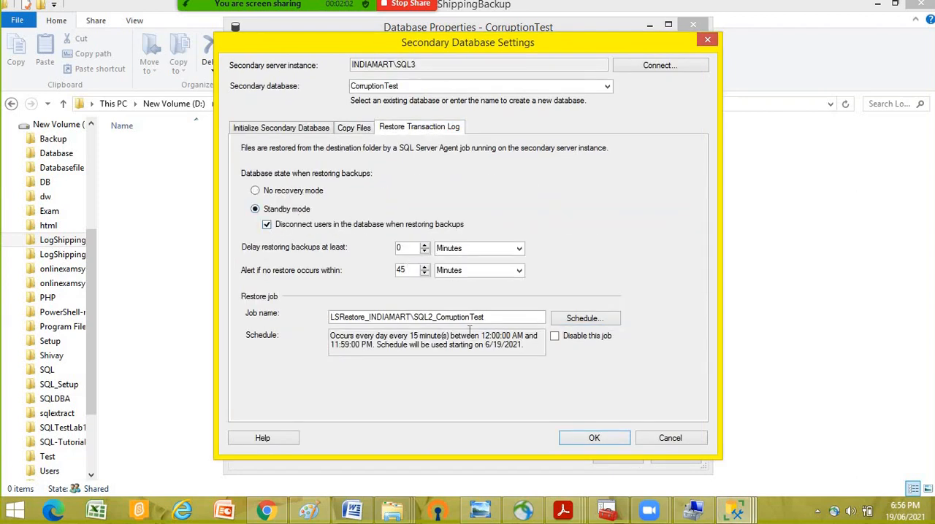
pyautogui.click(583, 320)
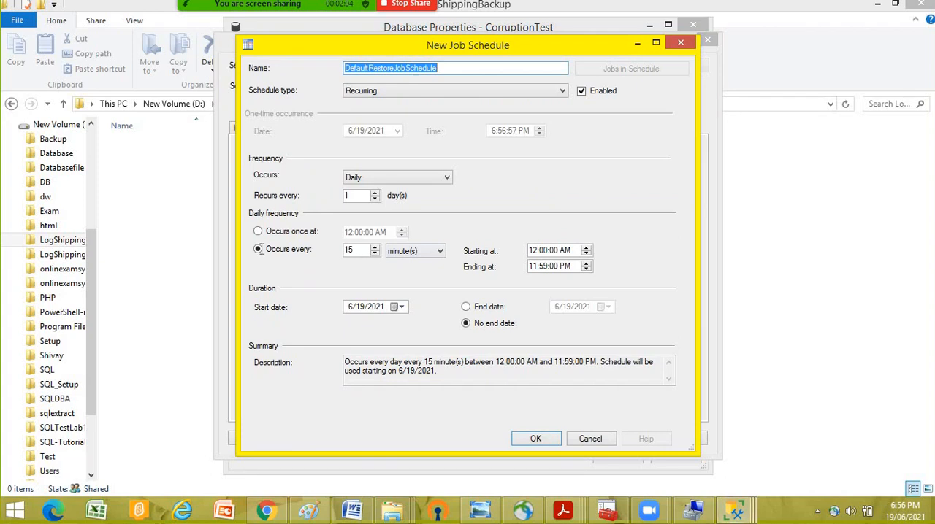
pyautogui.click(260, 249)
pyautogui.press('Tab')
pyautogui.write('5')
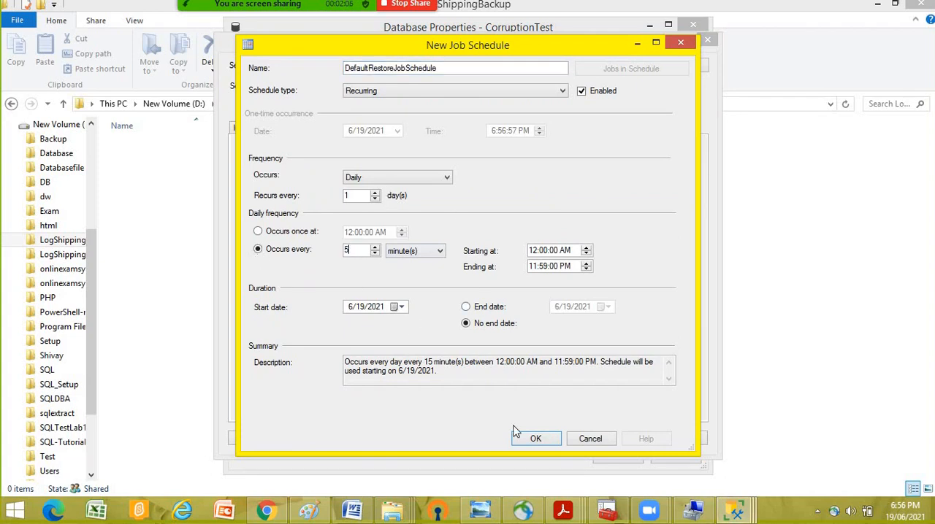
pyautogui.press('Return')
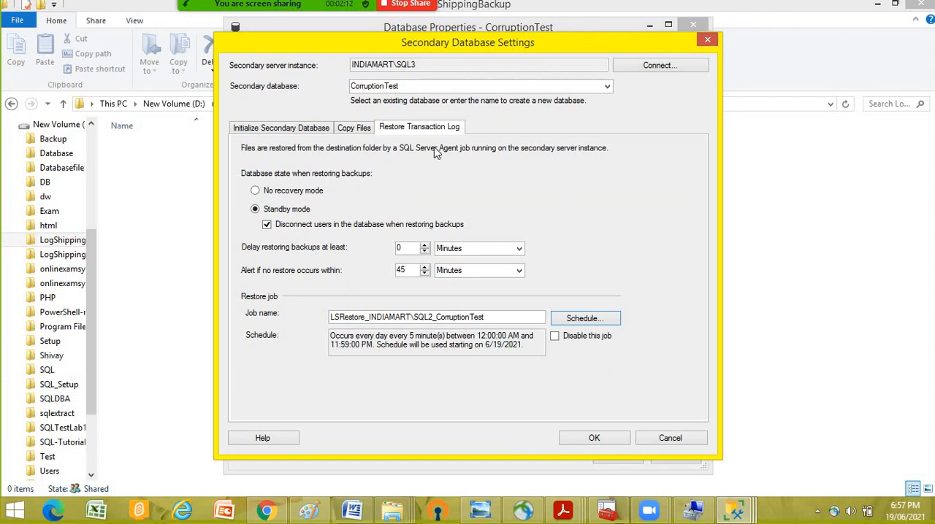
# - Check the copy and initialization settings, keep the secondary database as initialized, save the log shipping configuration and return to Management Studio
pyautogui.click(353, 133)
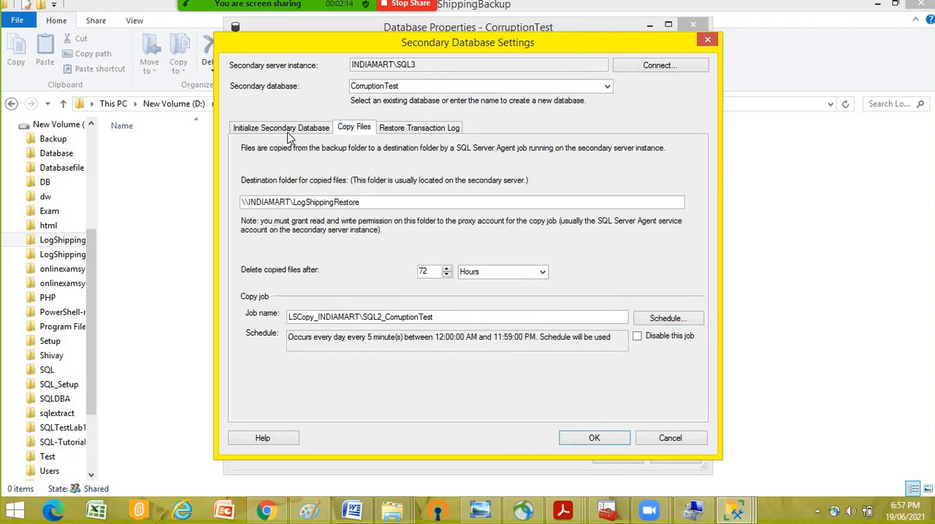
pyautogui.click(278, 130)
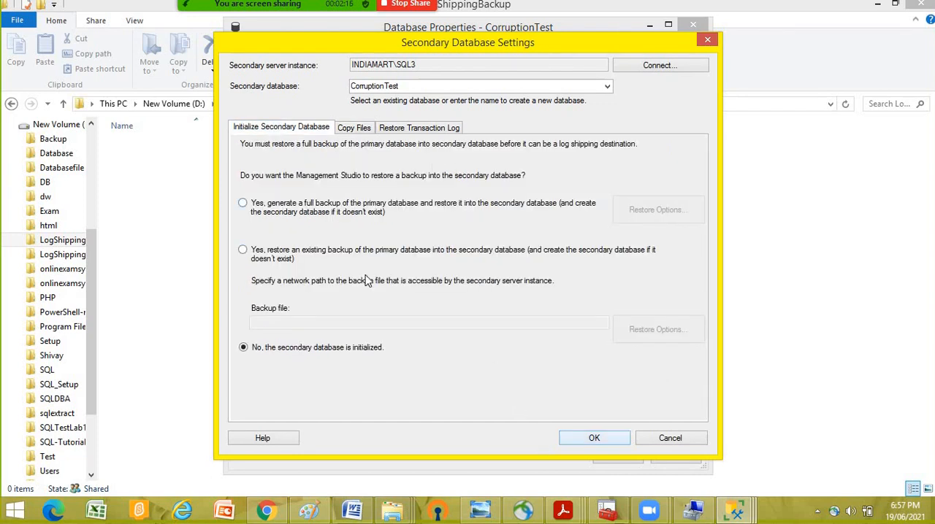
pyautogui.click(588, 441)
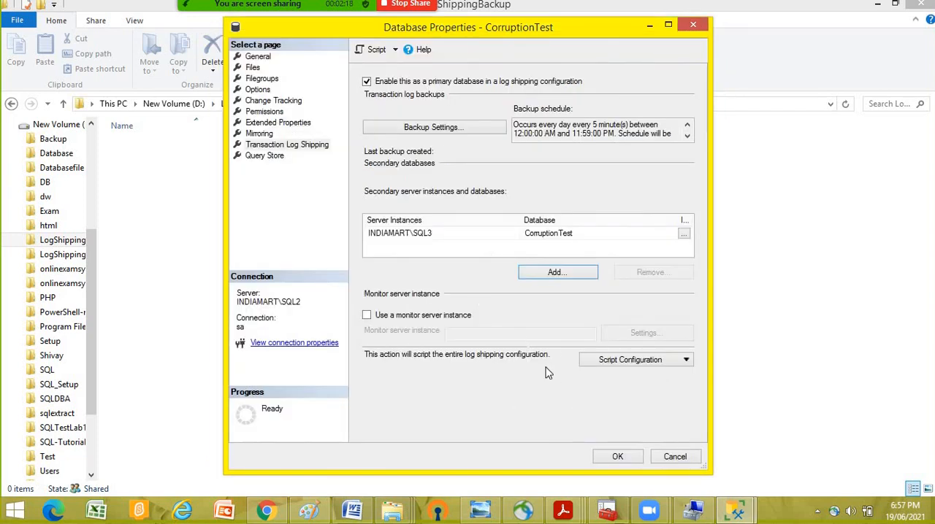
pyautogui.click(618, 456)
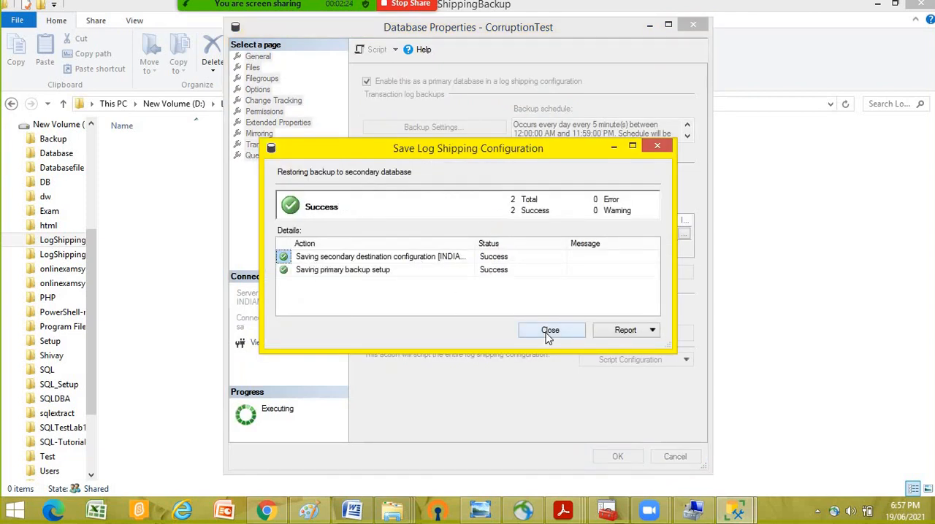
pyautogui.click(549, 339)
pyautogui.click(536, 189)
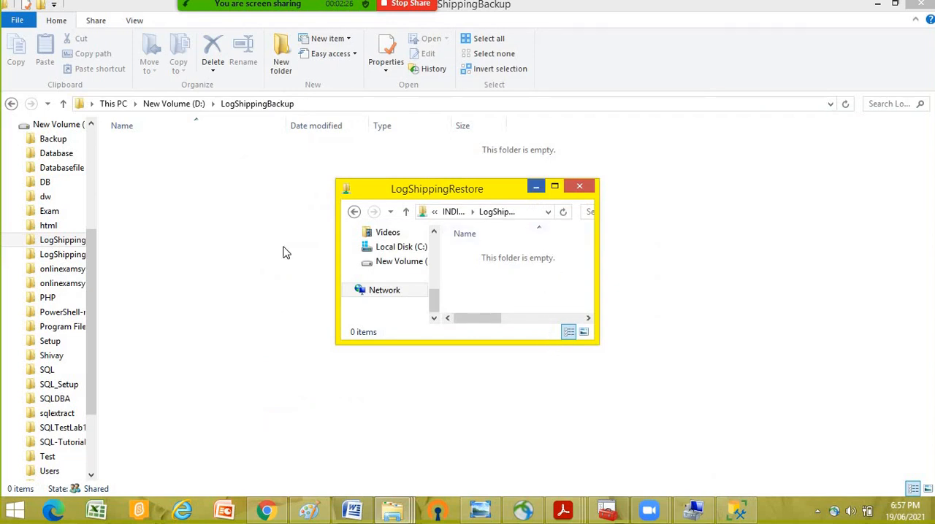
pyautogui.click(736, 510)
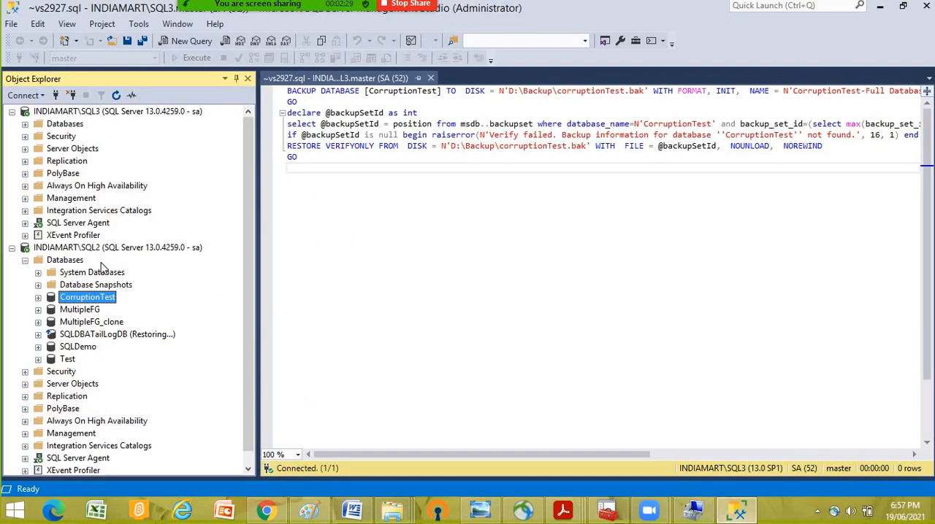
# - Open the Transaction Log Shipping Status standard report for the INDIAMART\SQL3 server
pyautogui.rightClick(62, 113)
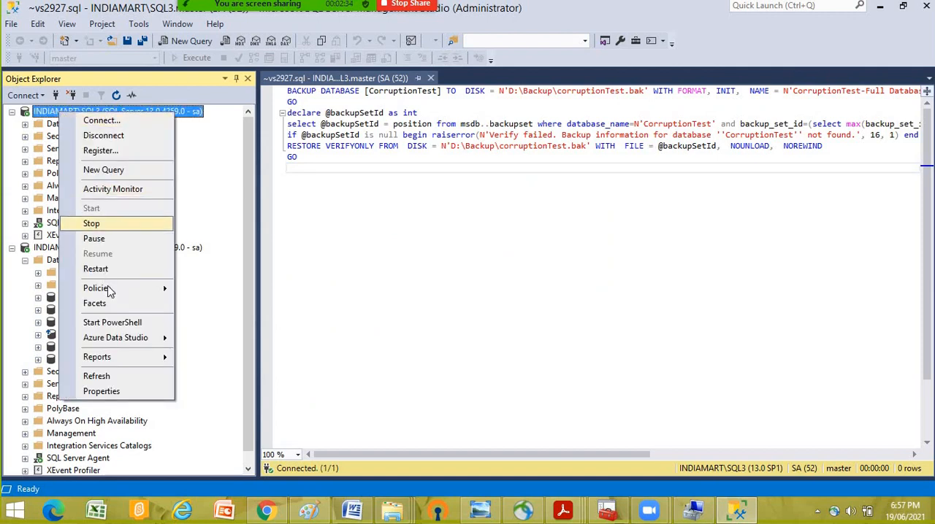
pyautogui.moveTo(163, 359)
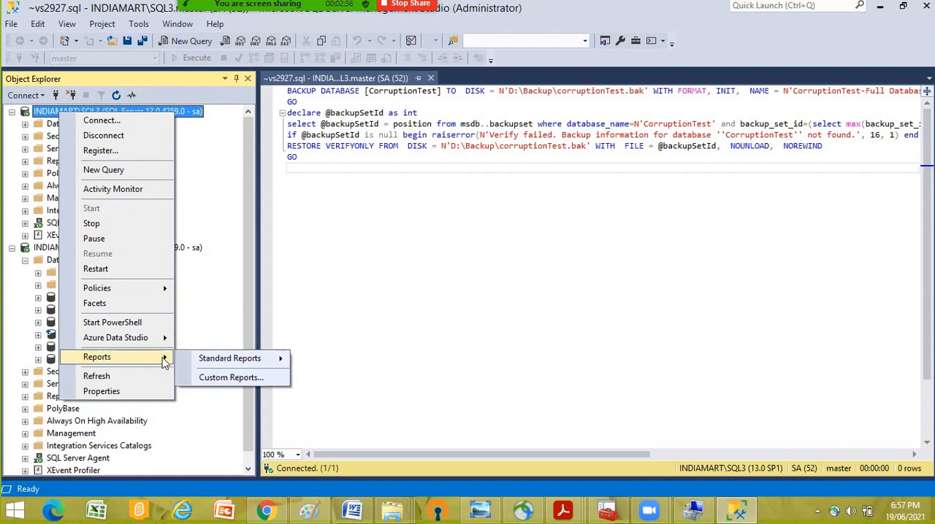
pyautogui.moveTo(226, 363)
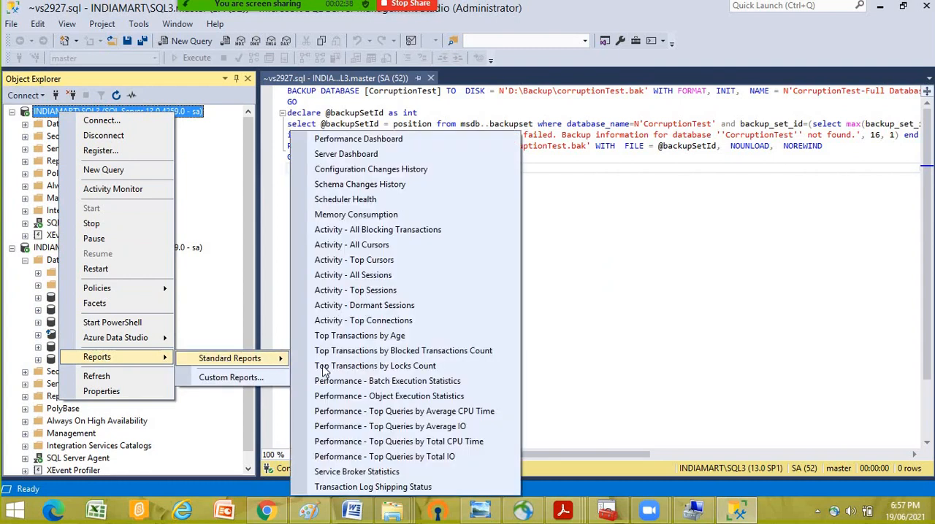
pyautogui.click(357, 488)
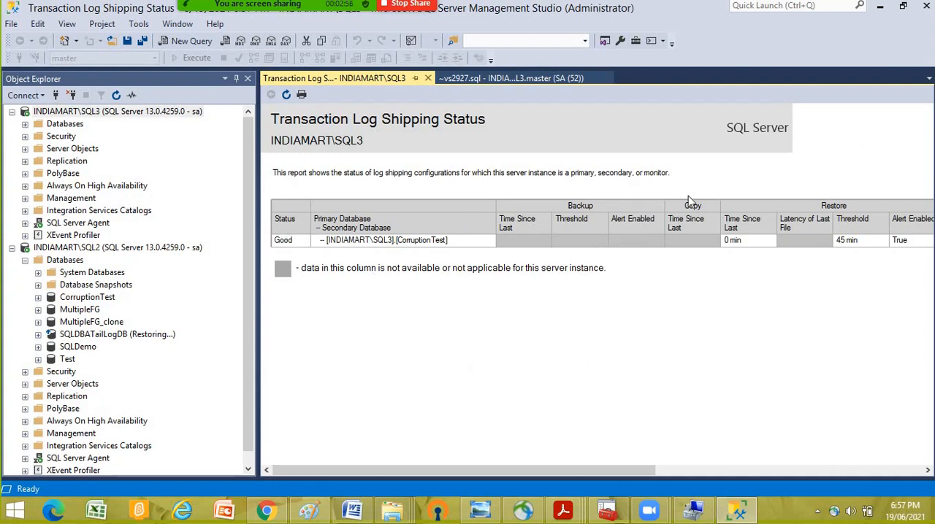
# - Switch to File Explorer and check the contents of the shared LogShippingRestore folder and of D:\LogShippingBackup
pyautogui.click(880, 10)
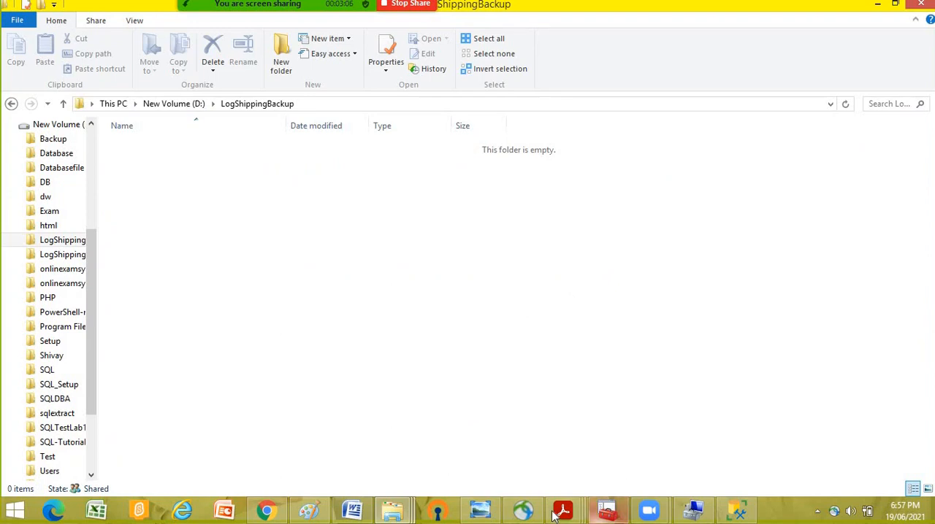
pyautogui.click(392, 515)
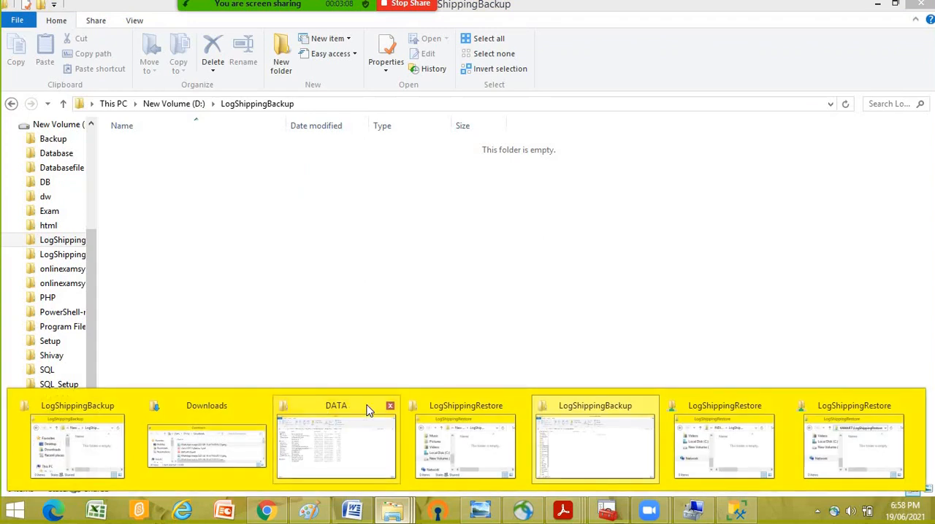
pyautogui.click(719, 413)
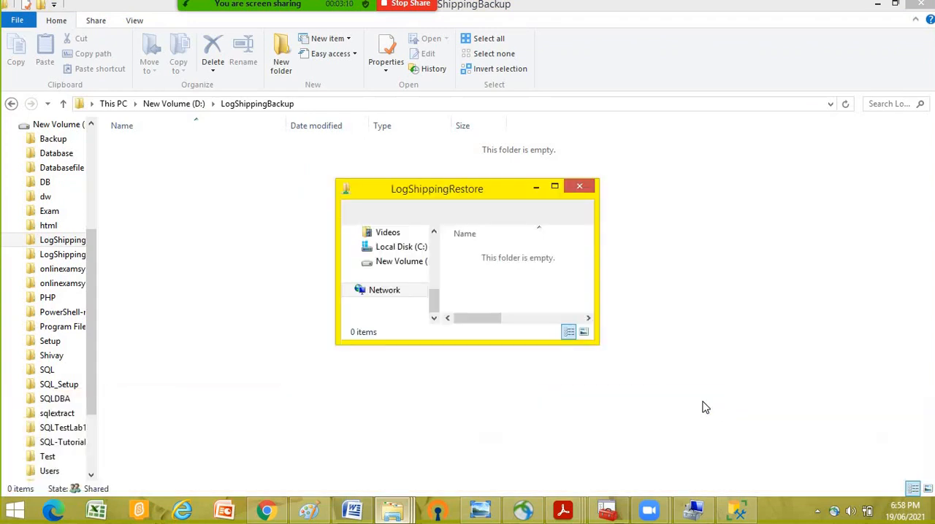
pyautogui.click(392, 512)
pyautogui.click(595, 409)
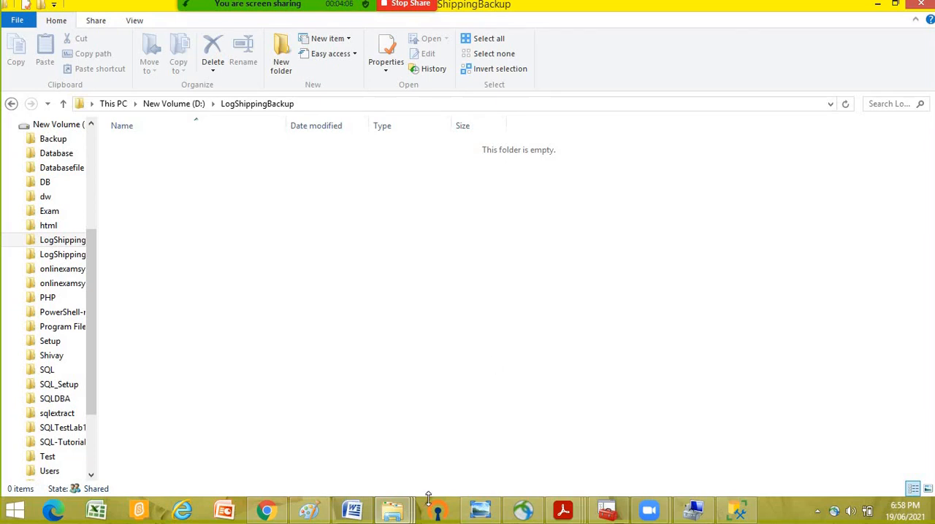
pyautogui.click(394, 509)
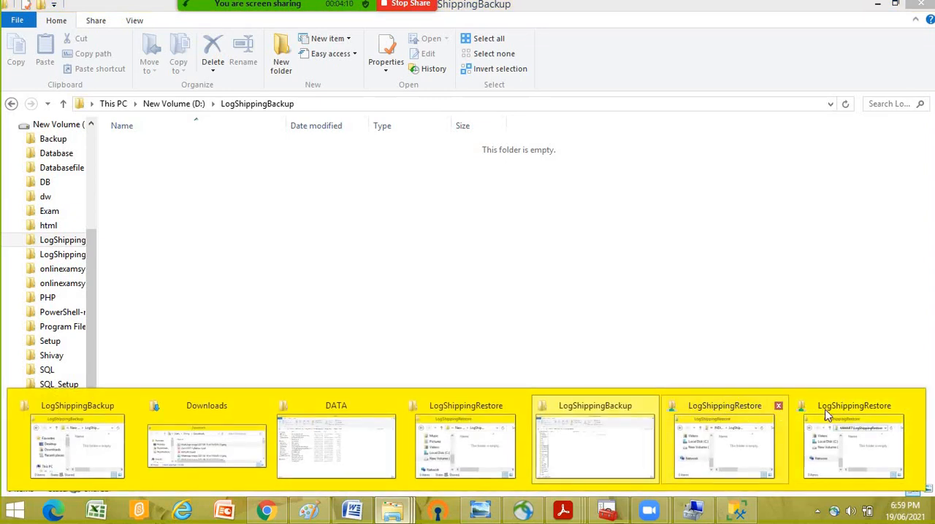
pyautogui.click(605, 409)
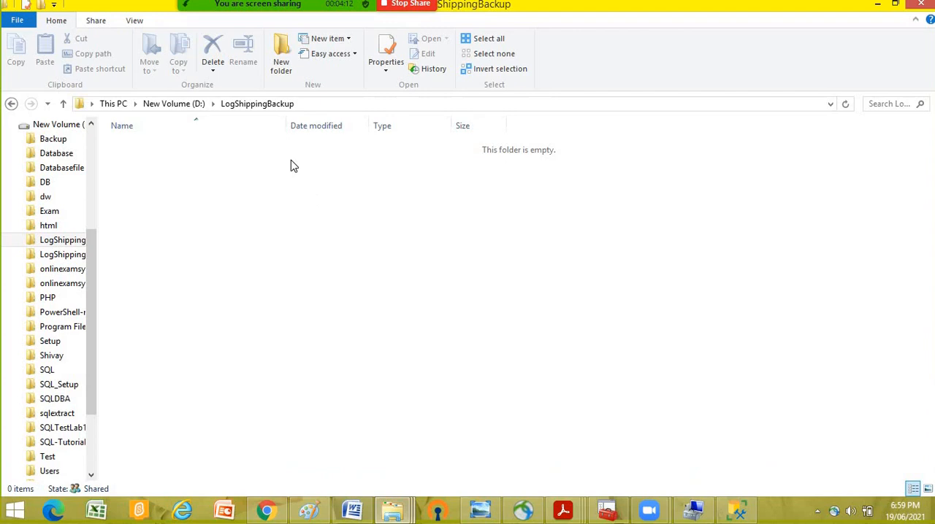
# - Check the contents of D:\LogShippingRestore and return to the root of drive D:
pyautogui.click(173, 103)
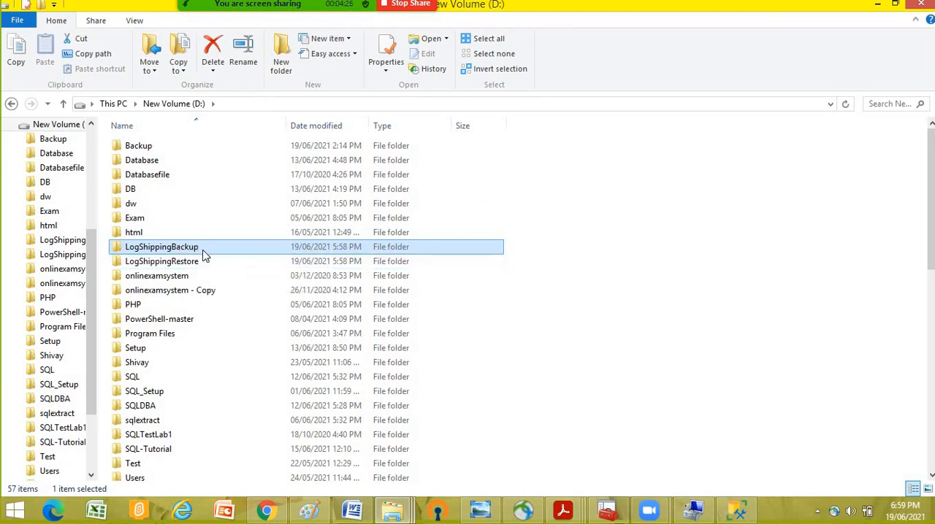
pyautogui.doubleClick(192, 264)
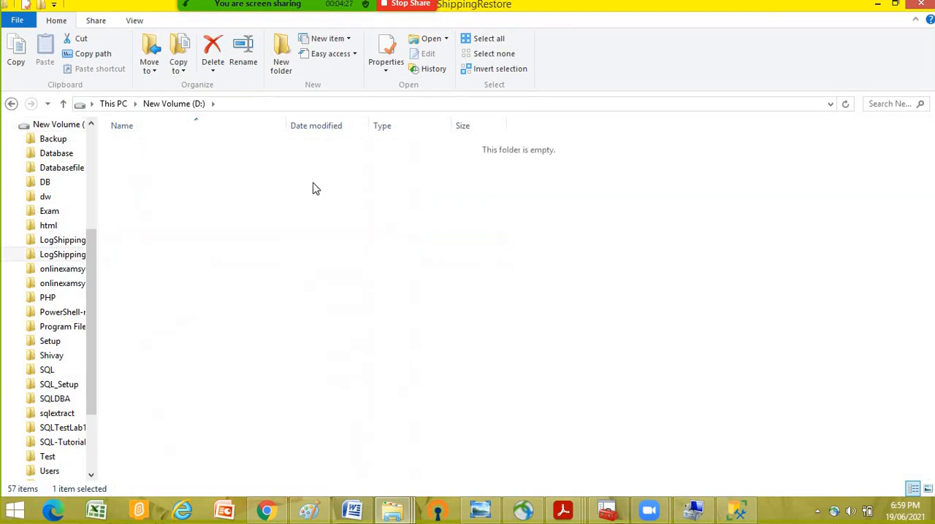
pyautogui.click(192, 105)
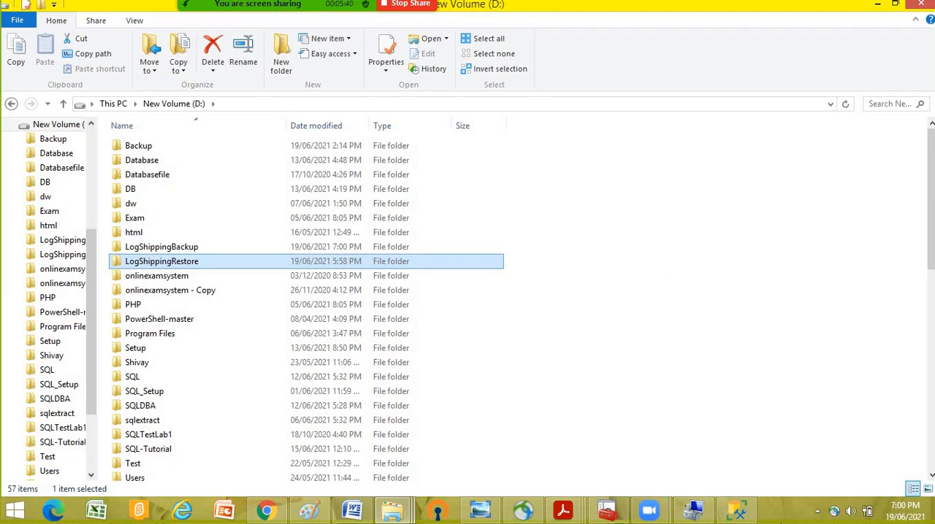
# - Recheck the LogShippingBackup folder for a CorruptionTest log backup and maximize its window
pyautogui.hotkey('alt', 'Tab')
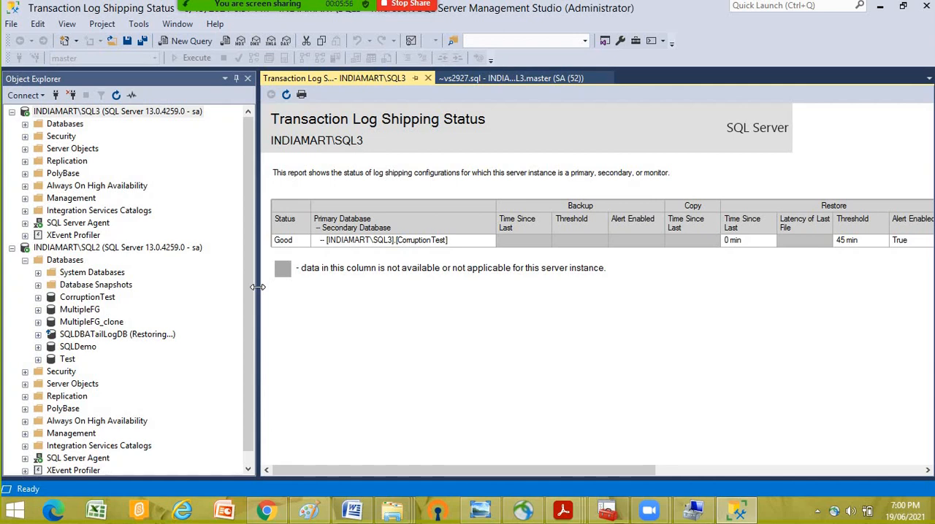
pyautogui.click(393, 510)
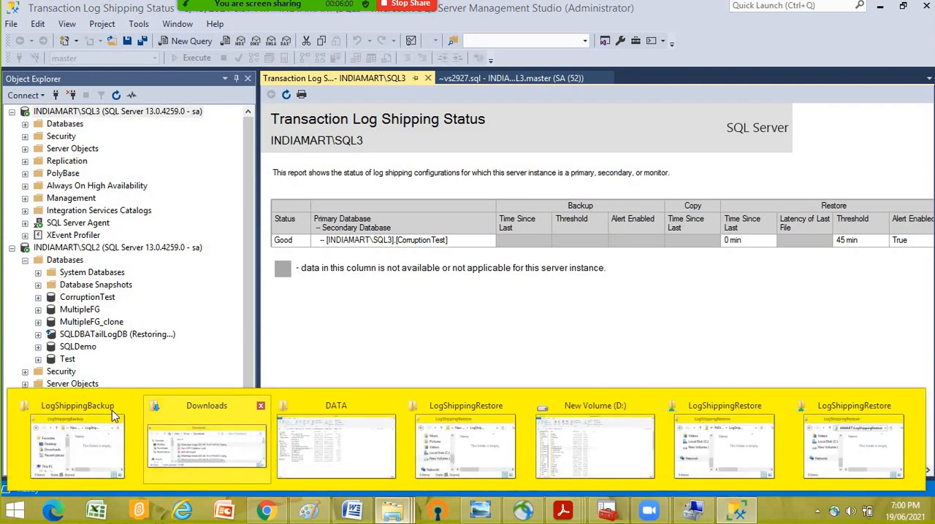
pyautogui.click(72, 407)
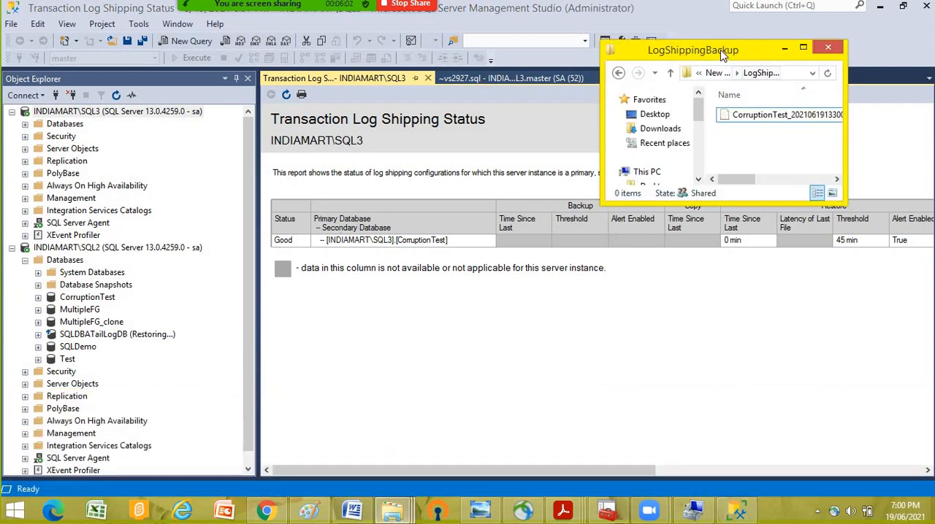
pyautogui.doubleClick(722, 54)
# - Go to the SQL-Tutorial folder on drive D:
pyautogui.click(87, 319)
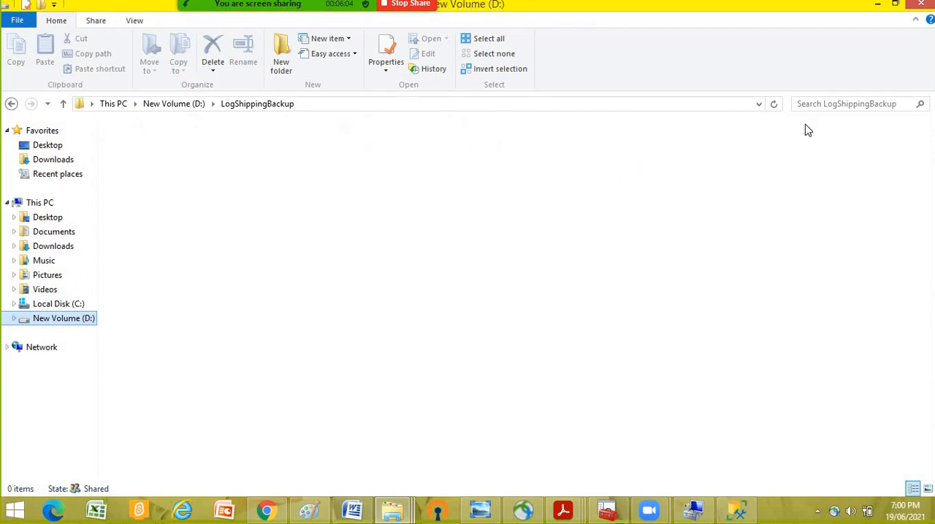
pyautogui.click(164, 334)
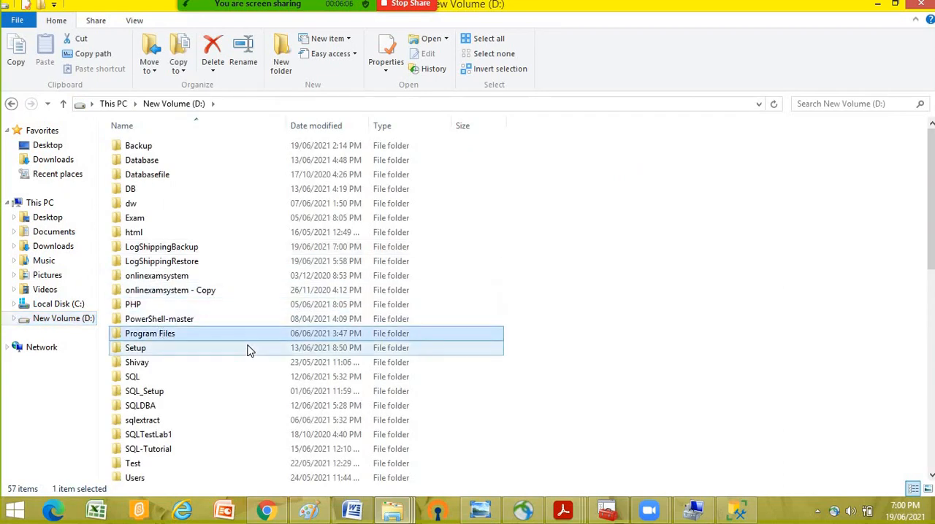
pyautogui.scroll(-2, 247, 350)
pyautogui.doubleClick(140, 376)
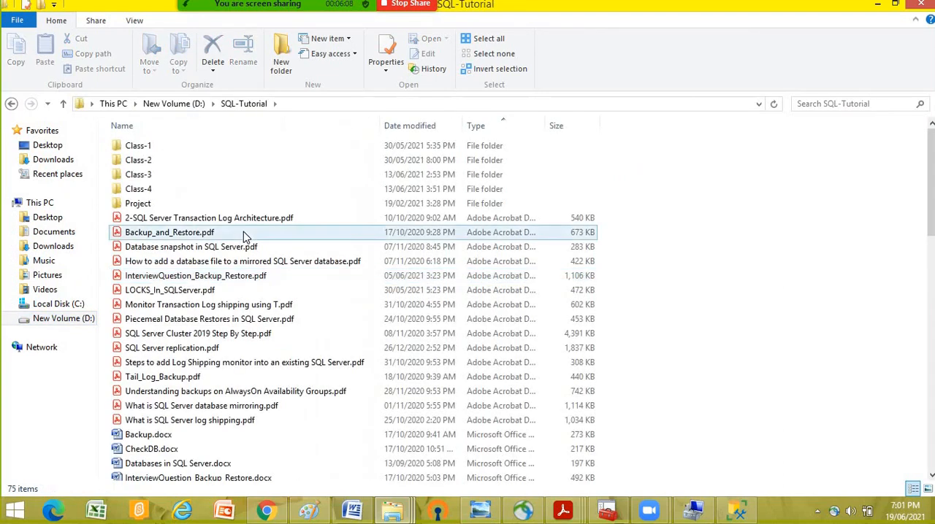
# - Find SQL_Backup_Details.txt among the tutorial files and open it in a maximized Notepad window
pyautogui.scroll(-3, 372, 320)
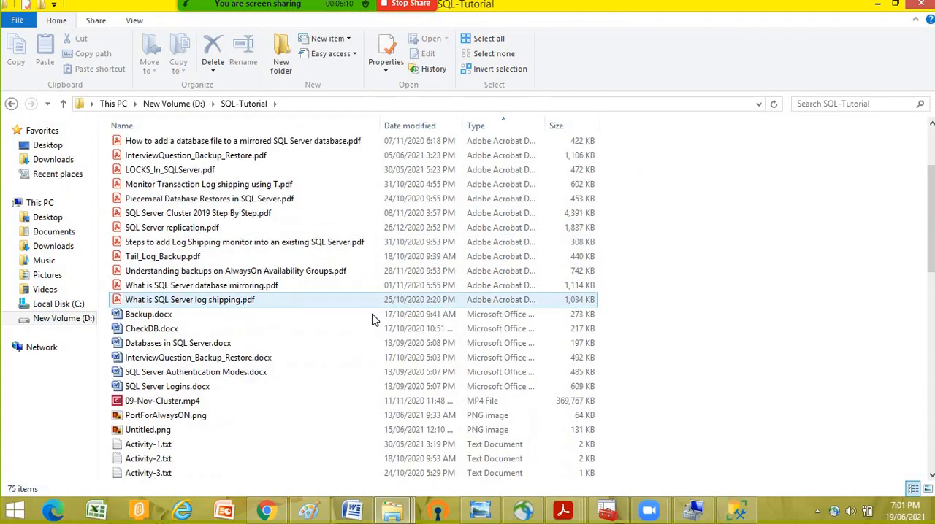
pyautogui.scroll(-5, 374, 317)
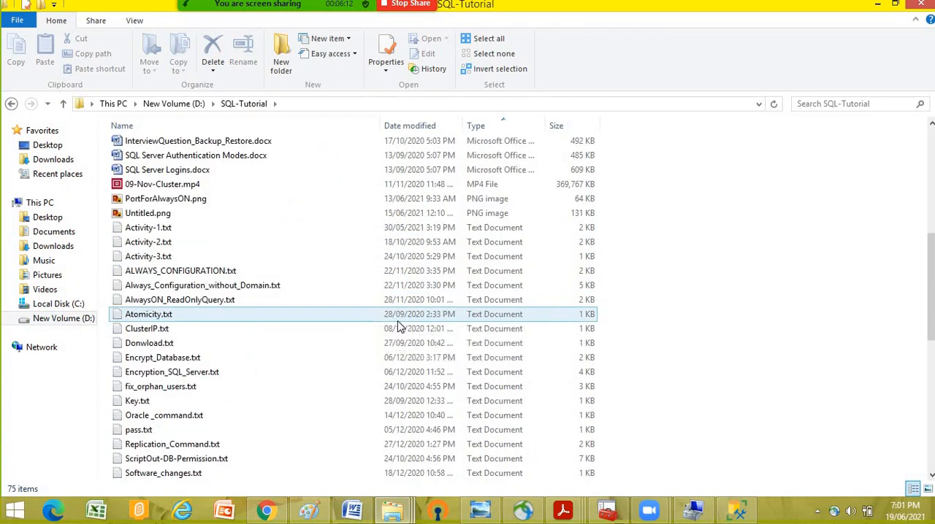
pyautogui.scroll(-1, 401, 325)
pyautogui.scroll(-2, 400, 326)
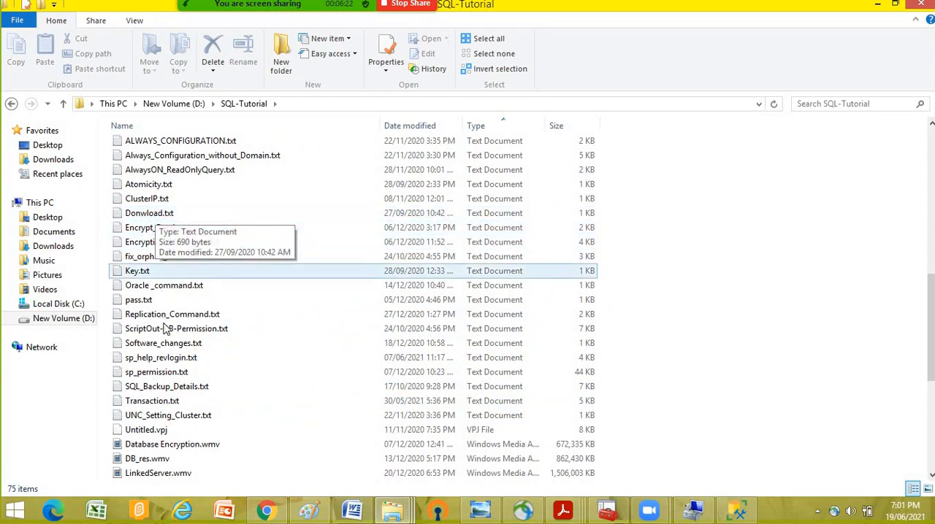
pyautogui.click(174, 347)
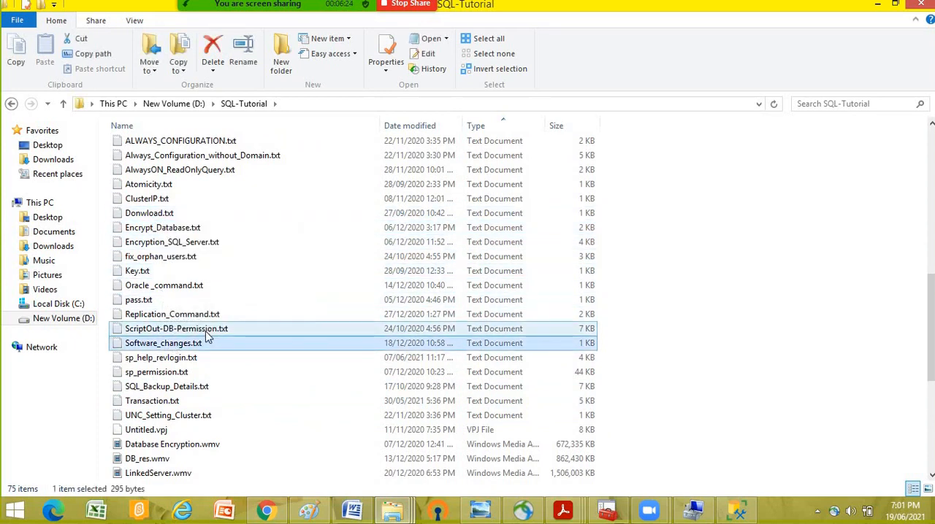
pyautogui.click(204, 315)
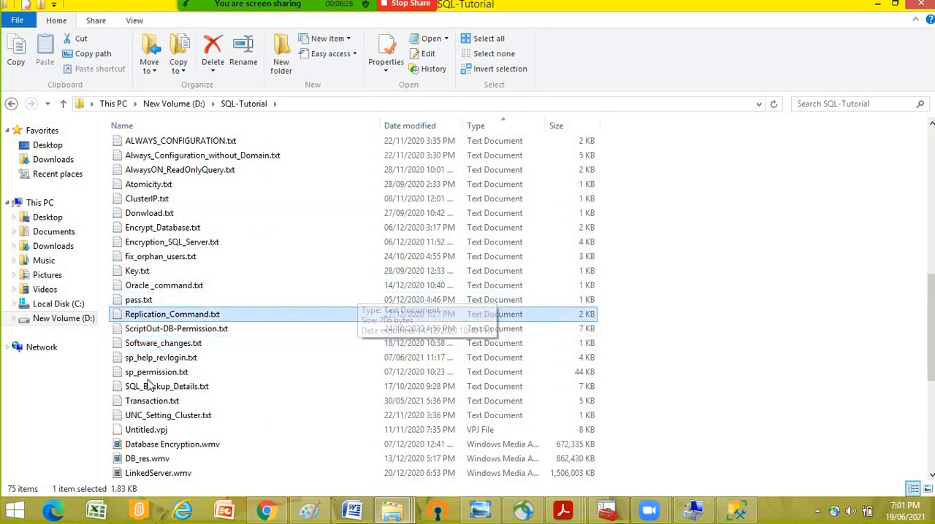
pyautogui.doubleClick(241, 387)
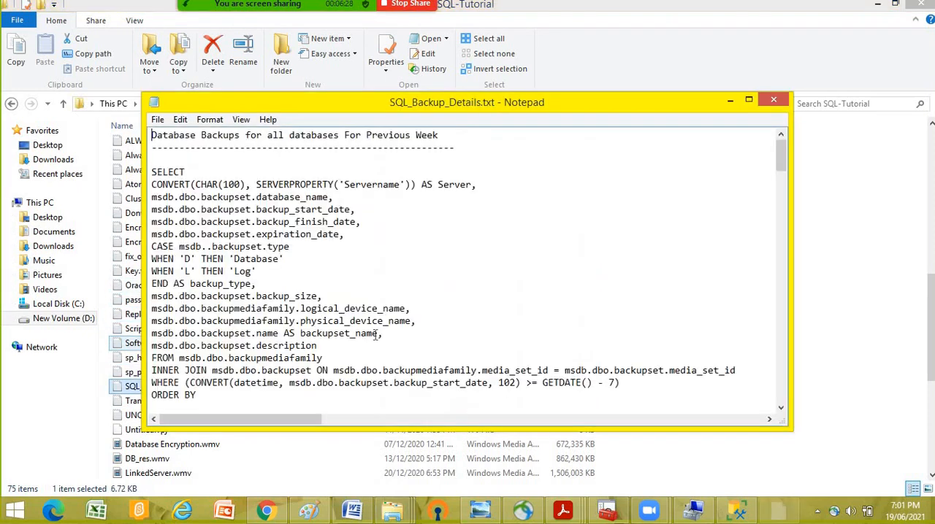
pyautogui.doubleClick(477, 102)
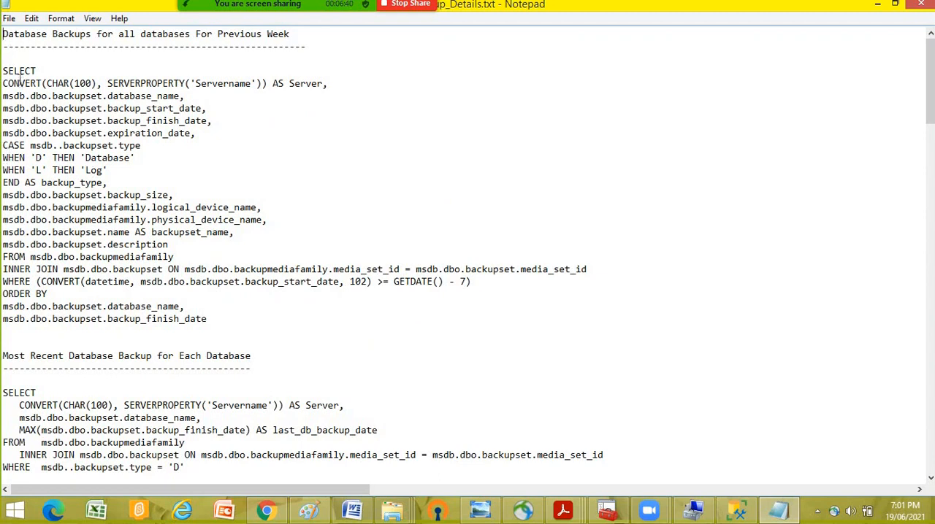
# - Copy the whole query under "Backup Details With LSN", from SELECT through GO
pyautogui.scroll(-16, 66, 120)
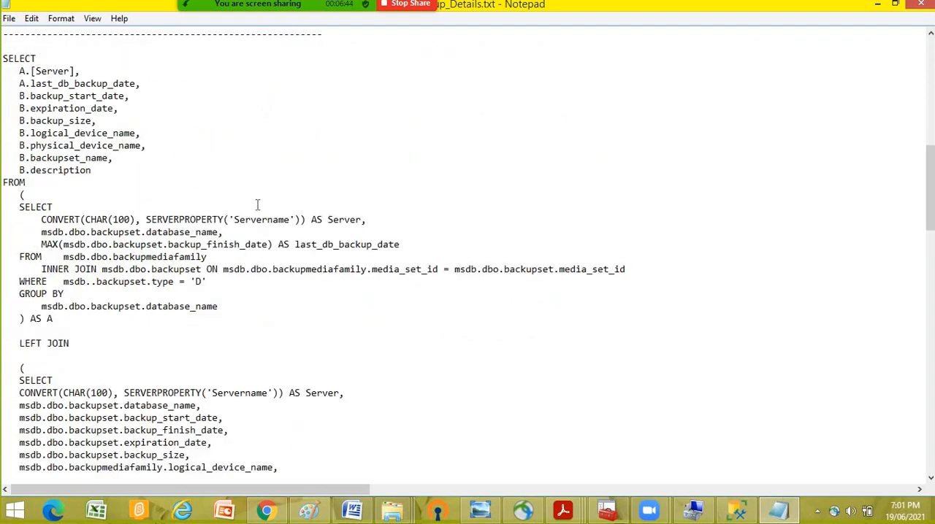
pyautogui.scroll(3, 257, 204)
pyautogui.scroll(11, 257, 205)
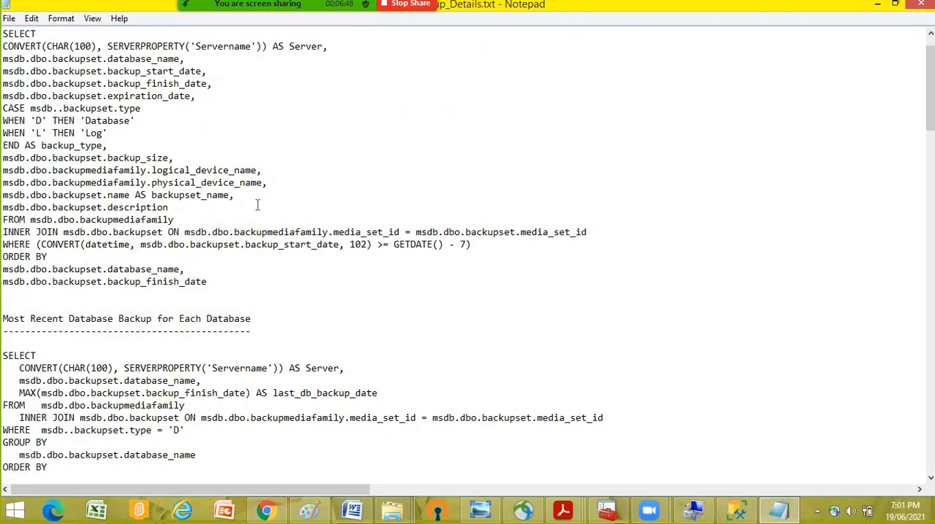
pyautogui.scroll(1, 257, 205)
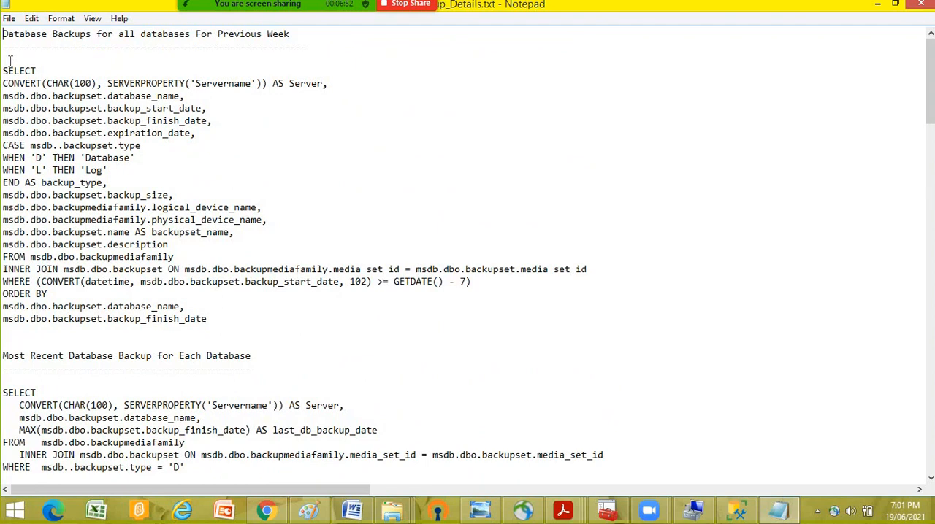
pyautogui.scroll(-17, 177, 218)
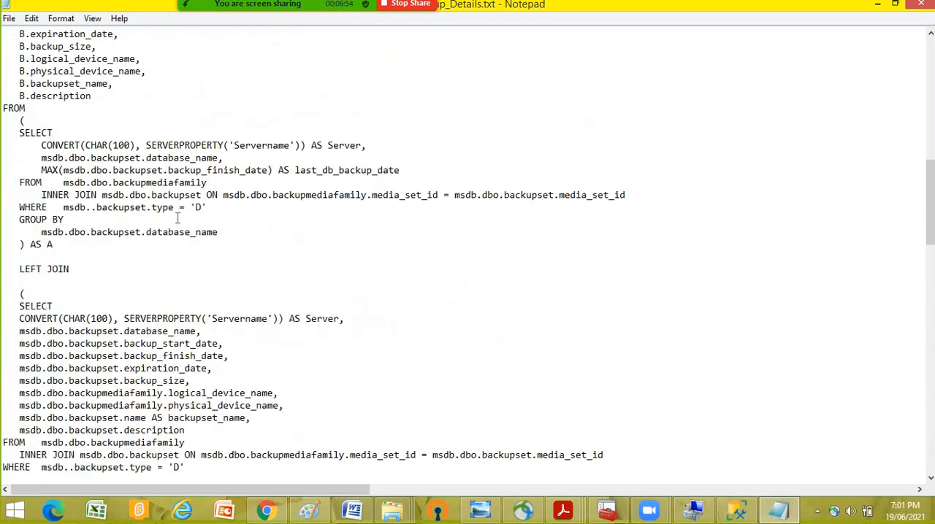
pyautogui.scroll(-8, 177, 218)
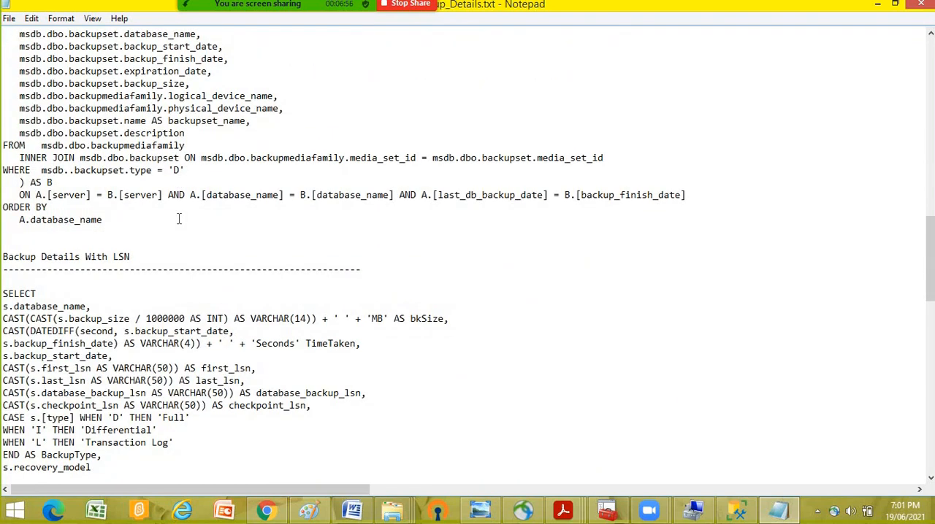
pyautogui.scroll(-5, 179, 219)
pyautogui.moveTo(4, 106); pyautogui.dragTo(174, 354)
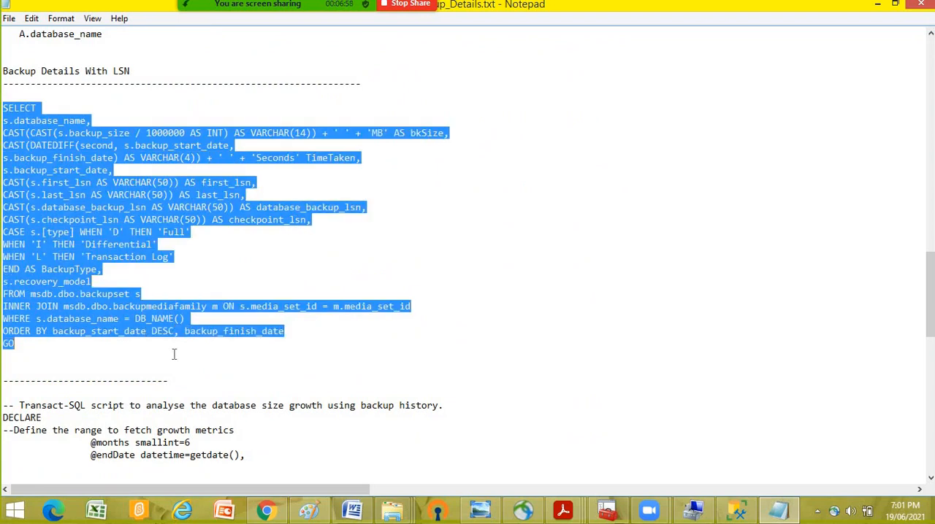
pyautogui.rightClick(158, 318)
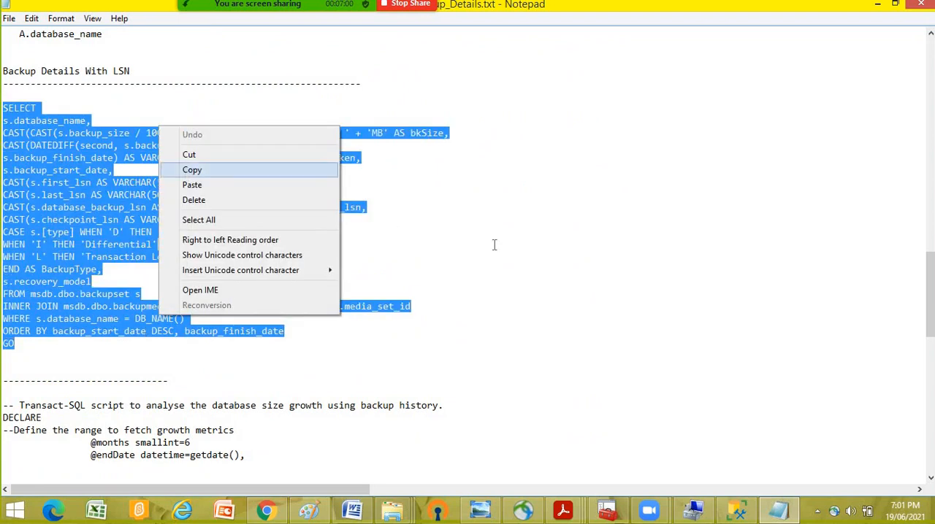
pyautogui.click(190, 168)
# - Switch to SQL Server Management Studio and expand the databases of the INDIAMART\SQL3 instance
pyautogui.click(739, 510)
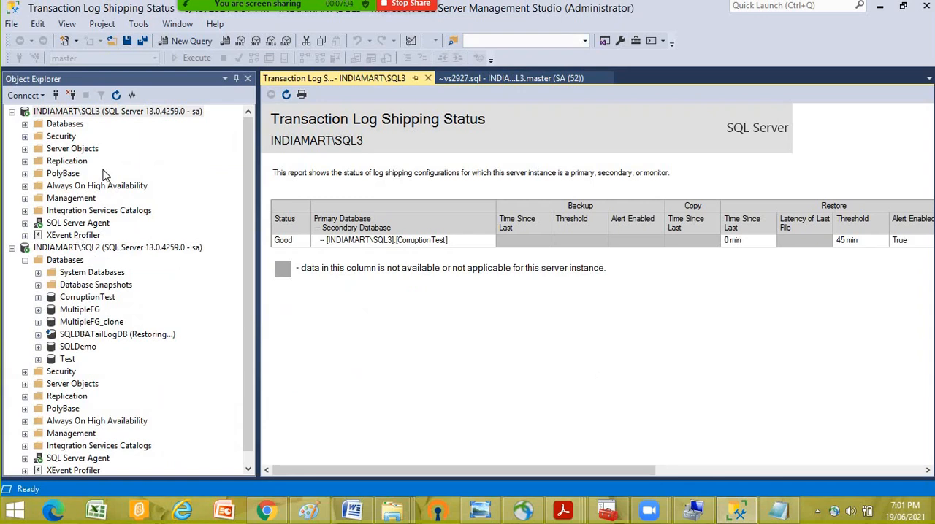
pyautogui.click(39, 126)
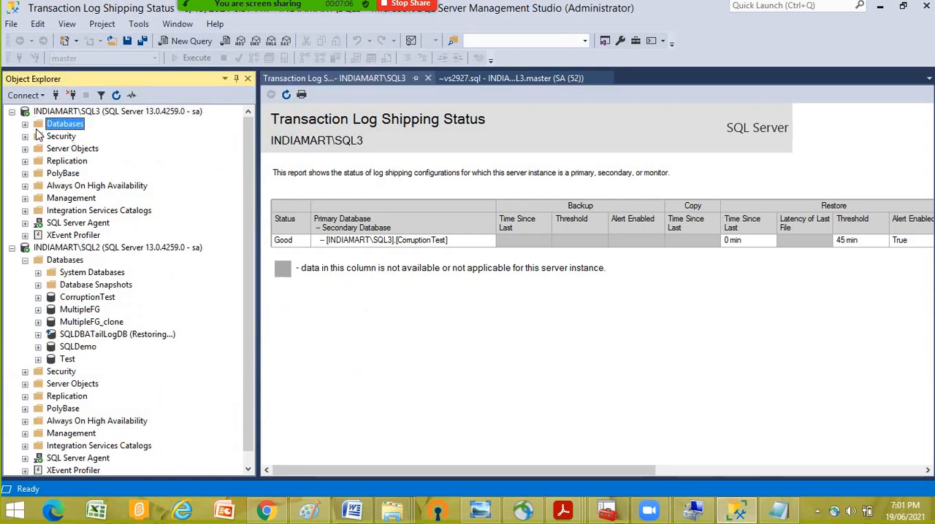
pyautogui.click(25, 124)
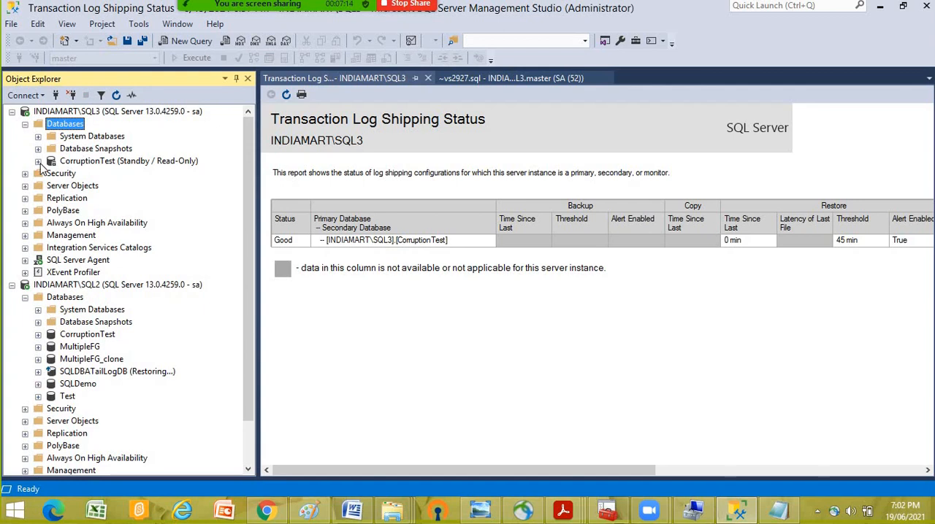
# - Run the copied backup-details query in a new query window for CorruptionTest on INDIAMART\SQL2, and narrow Object Explorer to give the results more width
pyautogui.rightClick(82, 336)
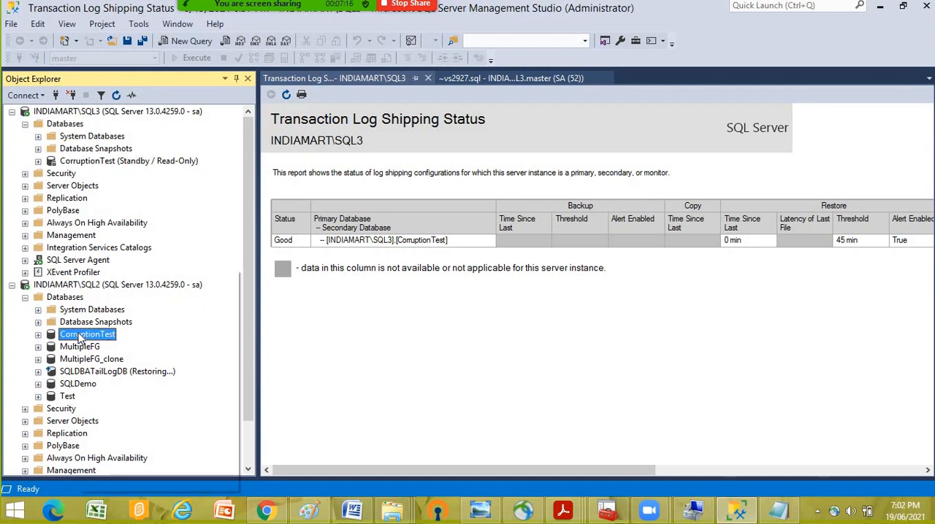
pyautogui.click(111, 292)
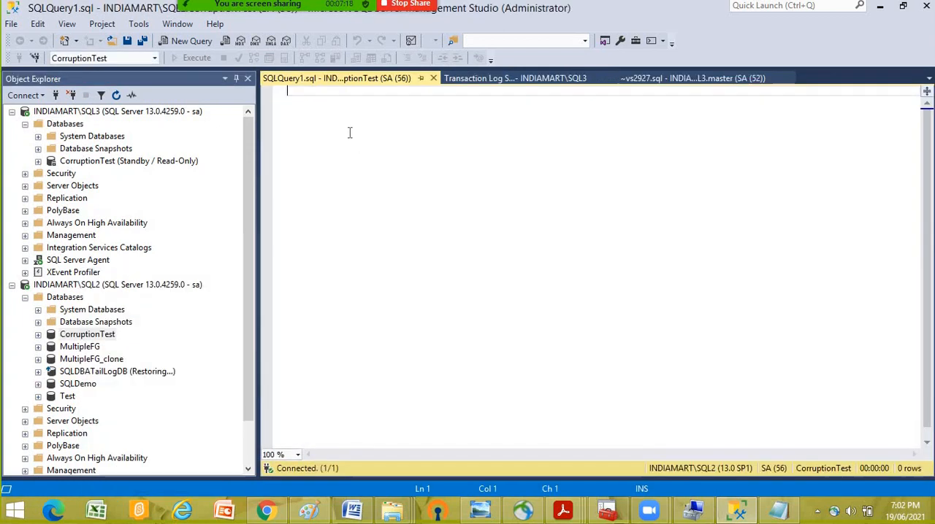
pyautogui.rightClick(350, 133)
pyautogui.click(383, 174)
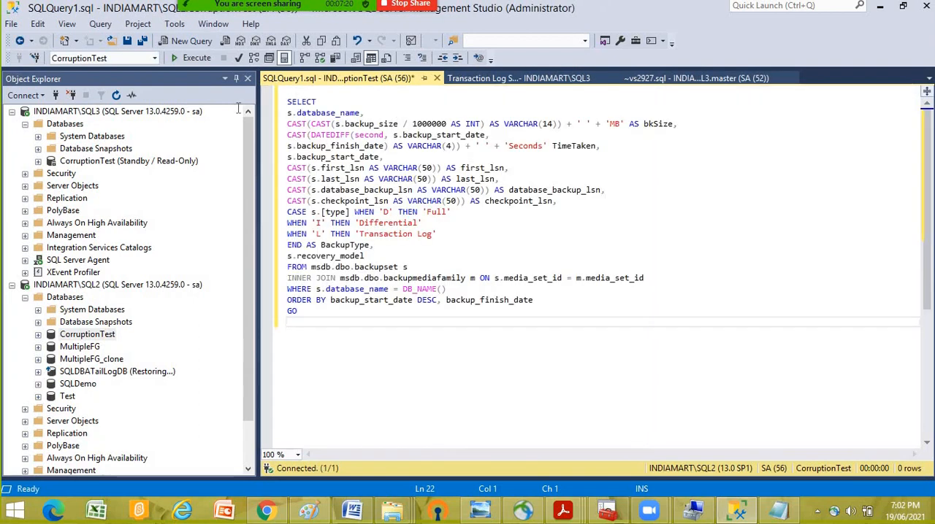
pyautogui.click(193, 57)
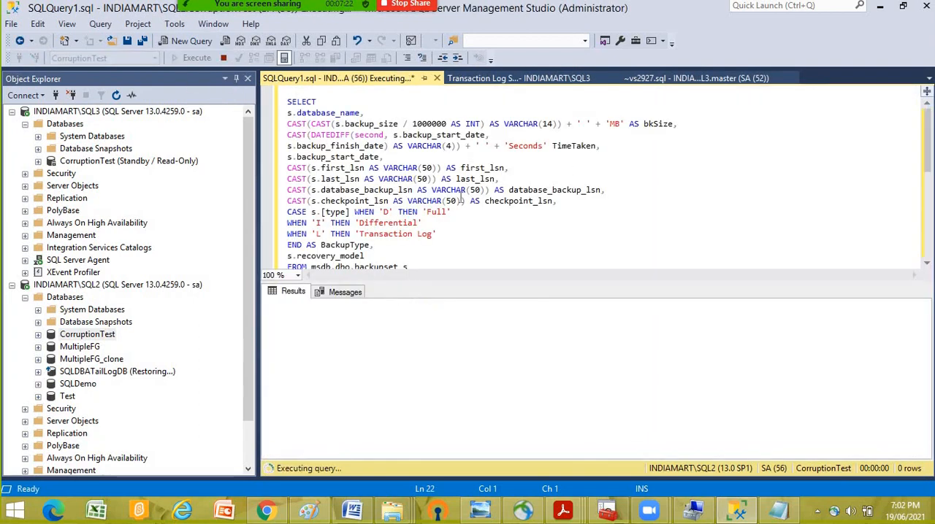
pyautogui.moveTo(259, 153); pyautogui.dragTo(96, 155)
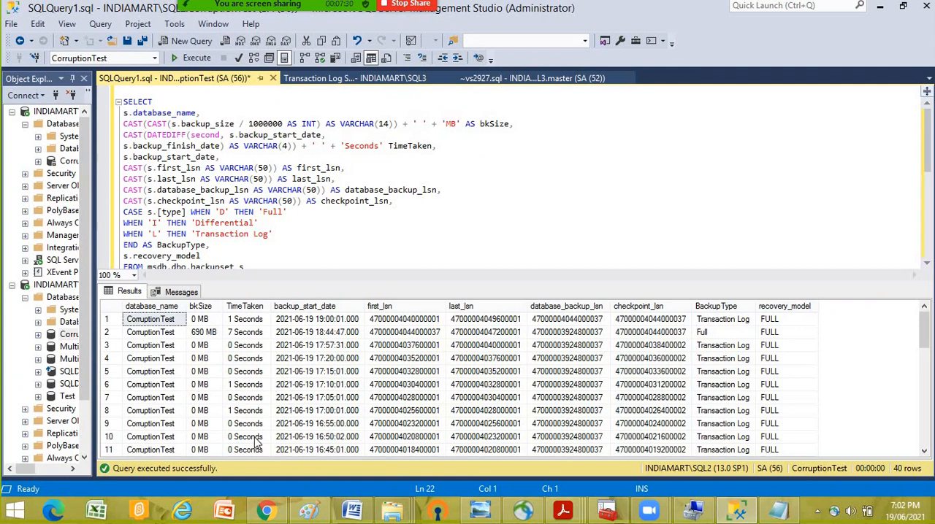
# - Examine the backup start times and the first and last LSNs of the newest log backup and the full backup in the results
pyautogui.click(171, 450)
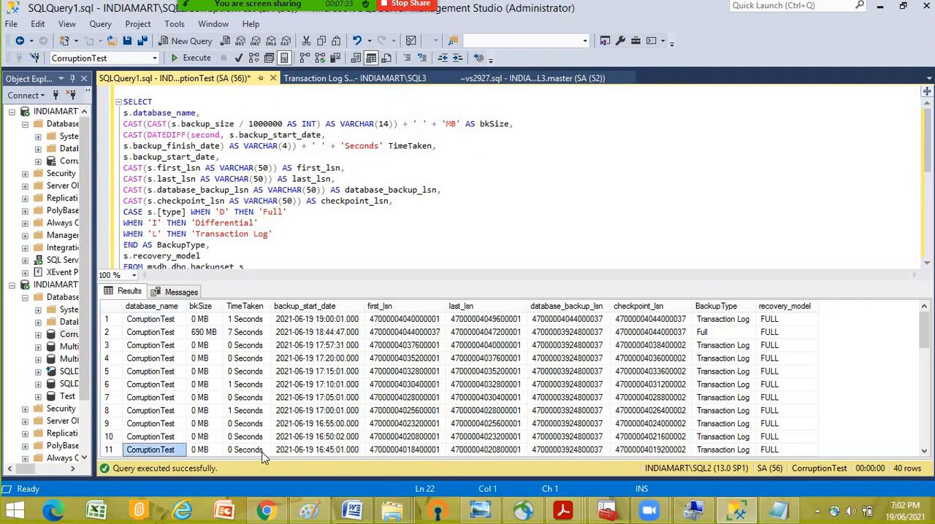
pyautogui.click(406, 453)
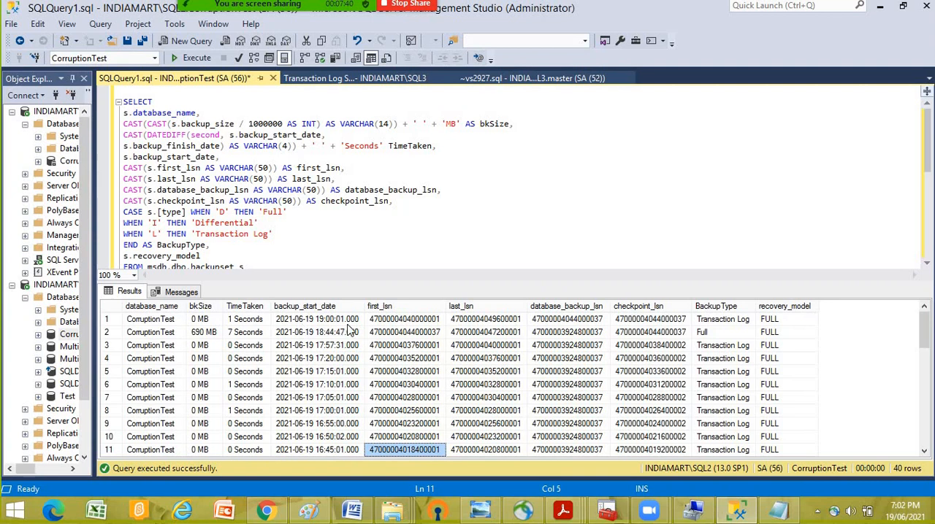
pyautogui.click(314, 321)
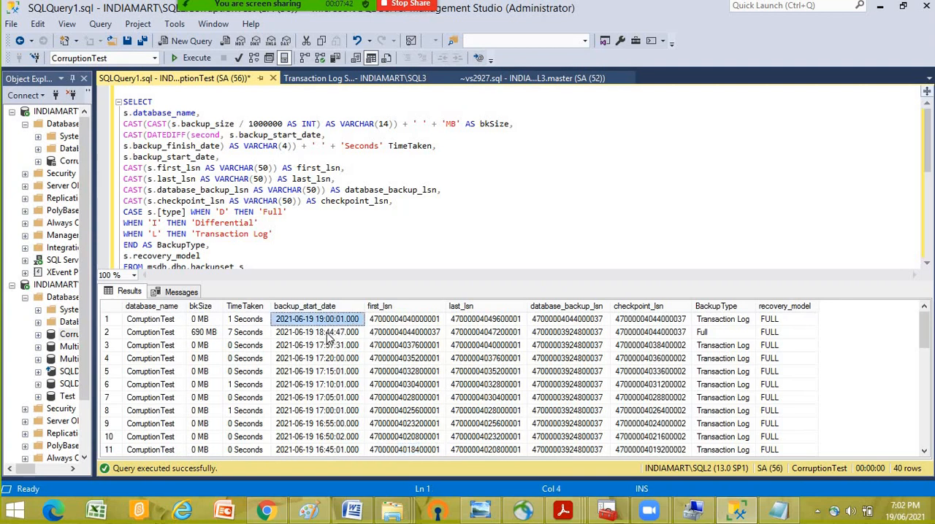
pyautogui.click(319, 335)
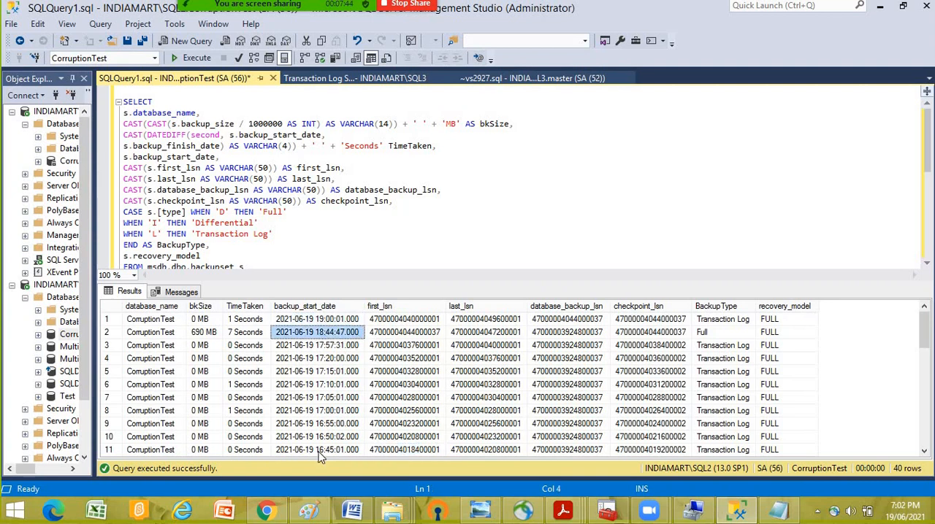
pyautogui.click(408, 322)
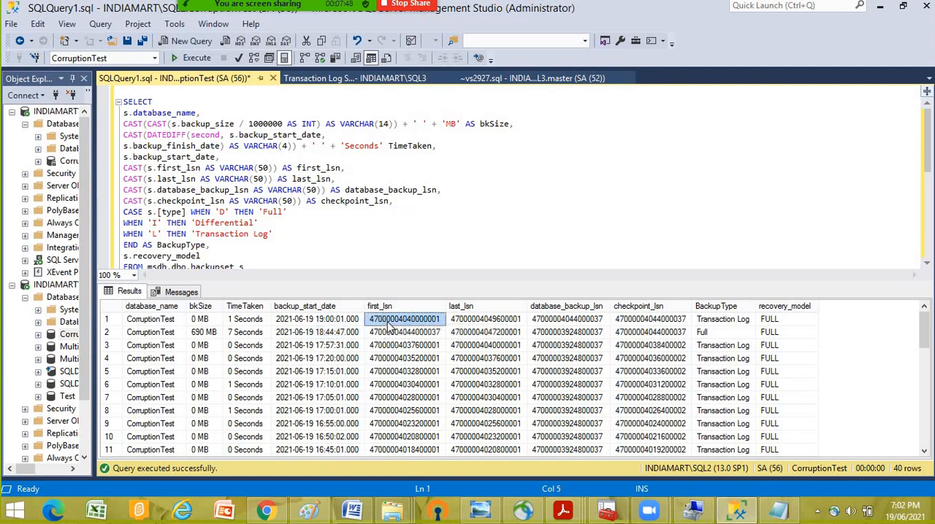
pyautogui.click(475, 322)
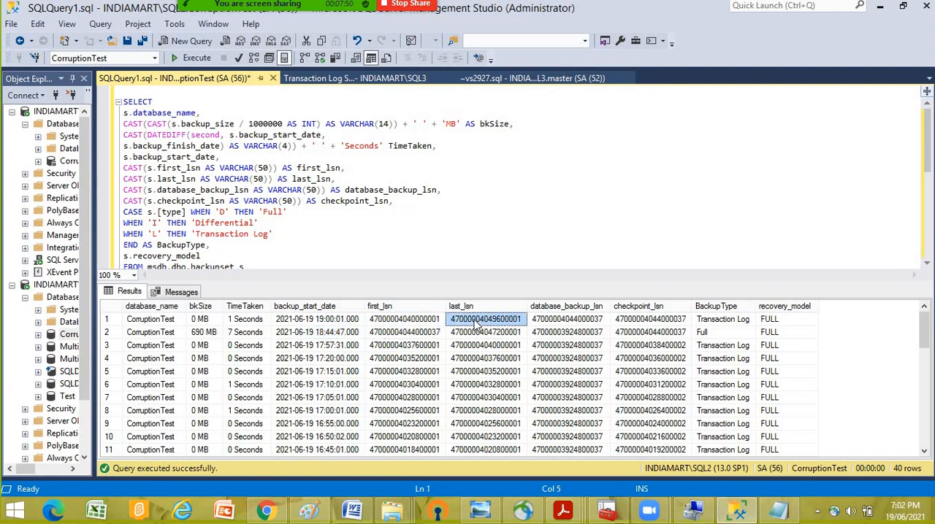
pyautogui.click(393, 334)
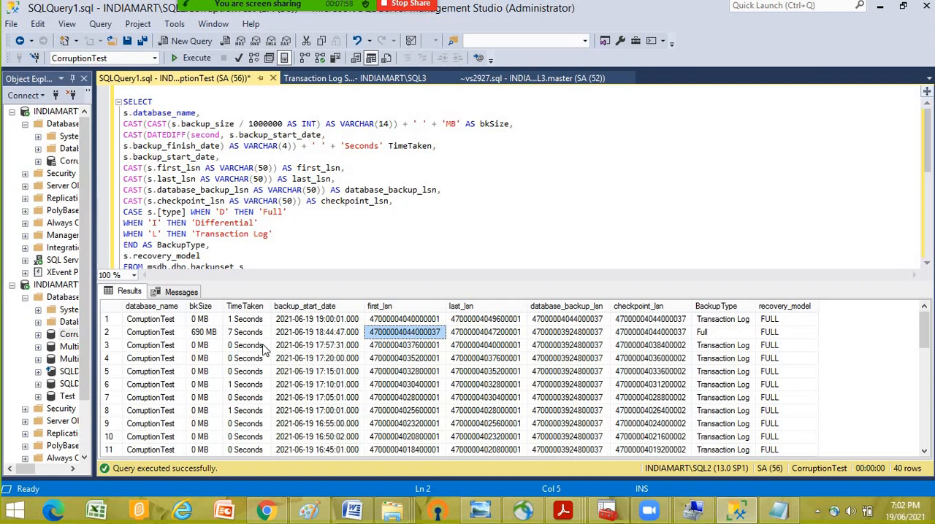
# - Compare the last LSN of the 17:57:31 log backup with the first LSN of the 19:00:01 log backup to check the log chain
pyautogui.click(321, 348)
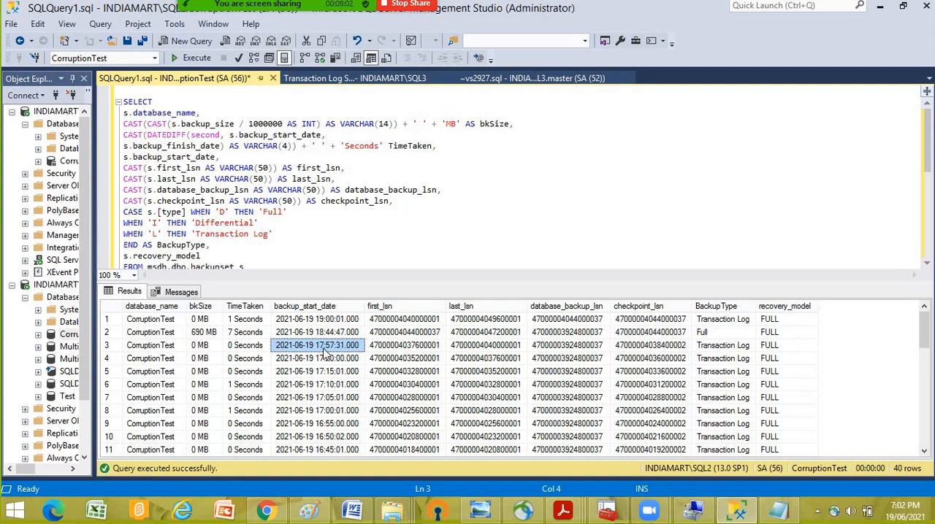
pyautogui.click(402, 348)
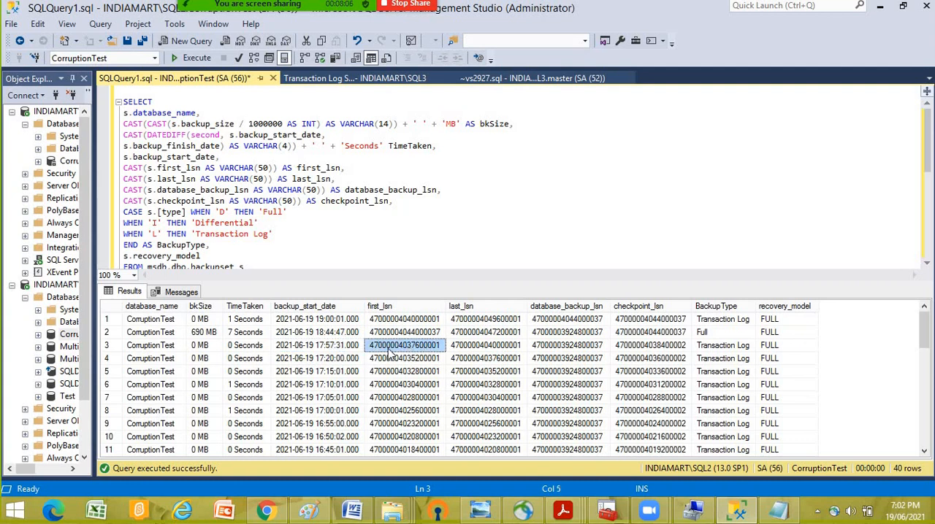
pyautogui.click(484, 348)
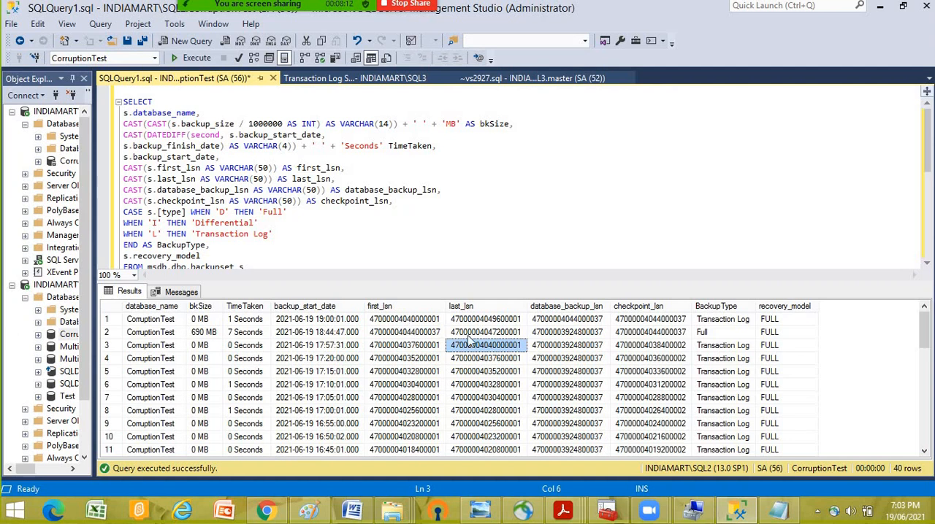
pyautogui.click(401, 321)
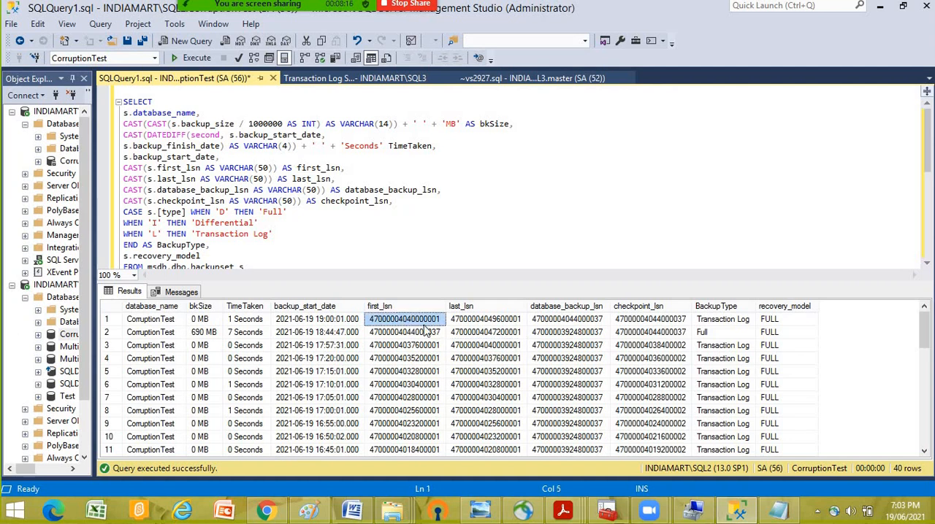
pyautogui.click(488, 349)
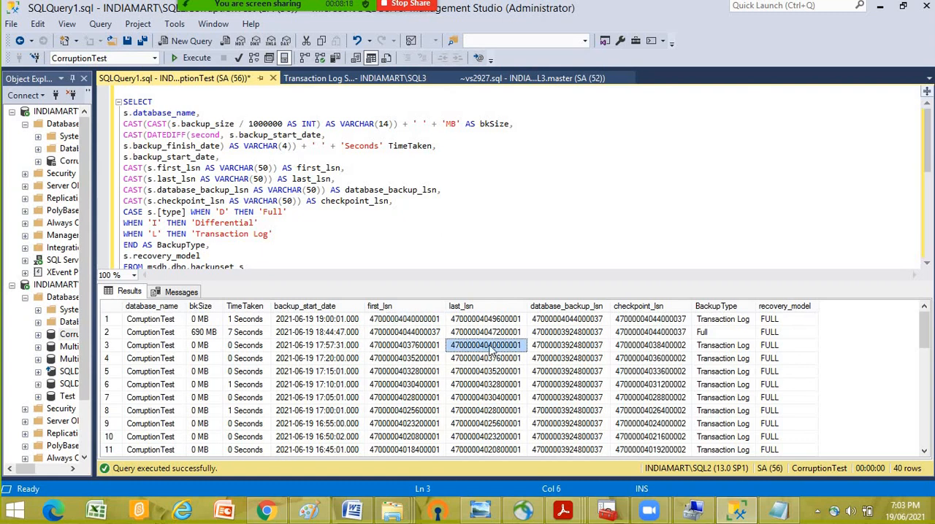
pyautogui.click(401, 321)
pyautogui.click(474, 349)
pyautogui.click(405, 323)
# - Inspect the size and database name of the full backup row, and widen Object Explorer so its full item names fit
pyautogui.click(208, 333)
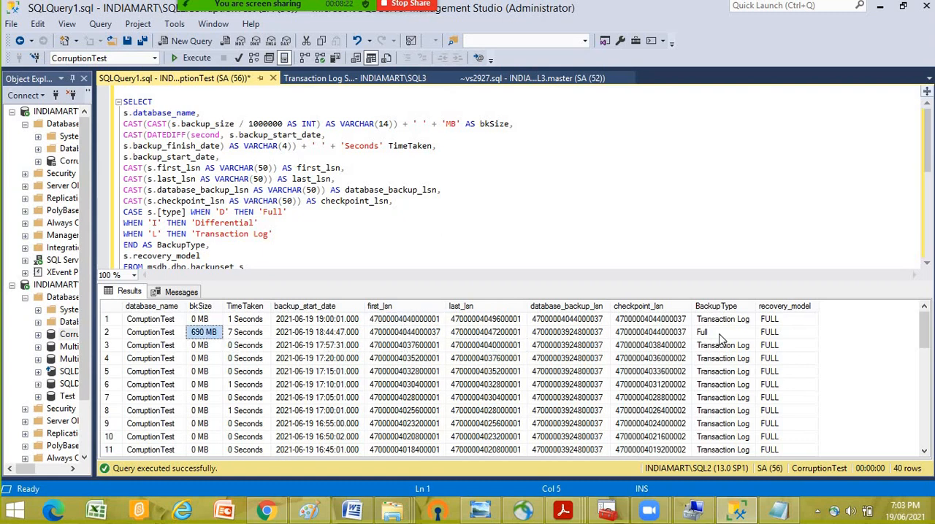
pyautogui.click(154, 335)
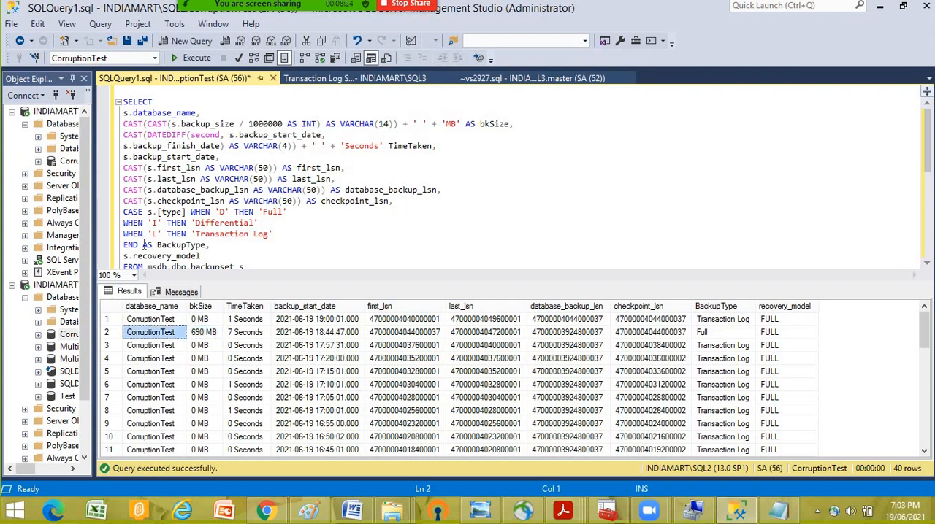
pyautogui.moveTo(94, 165); pyautogui.dragTo(254, 165)
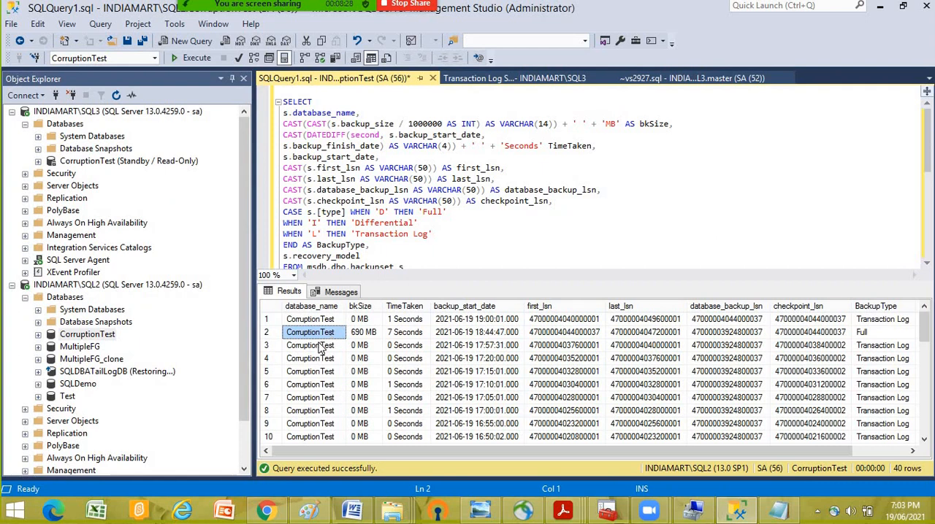
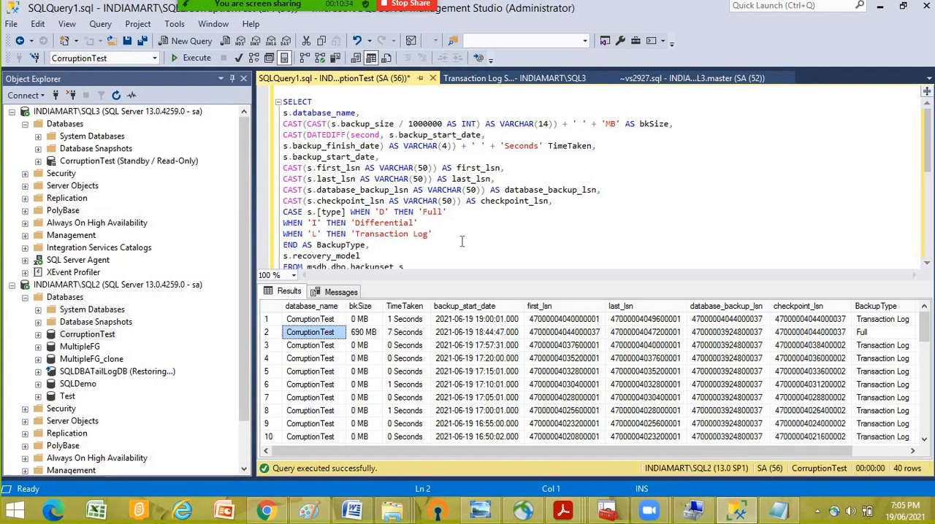
# - Rerun the backup-details query for CorruptionTest and check the newest log backup's duration and start time
pyautogui.click(461, 245)
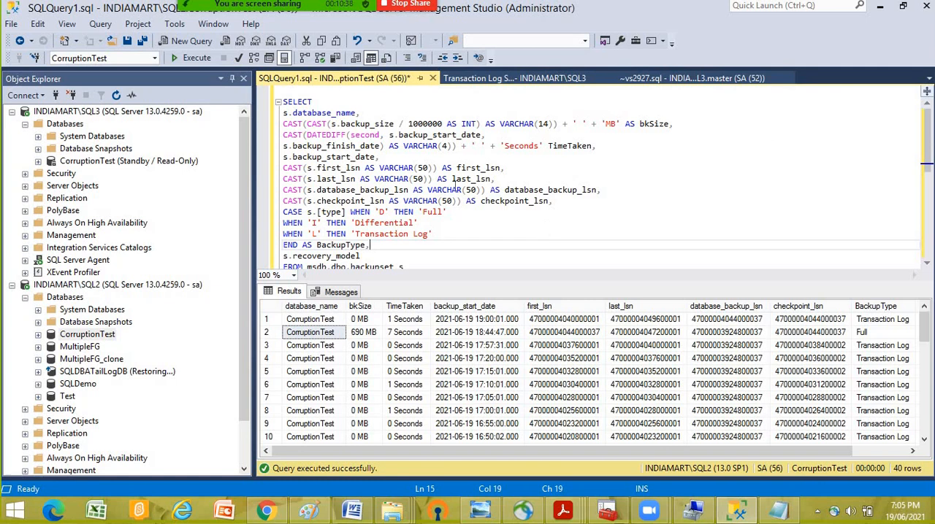
pyautogui.click(188, 62)
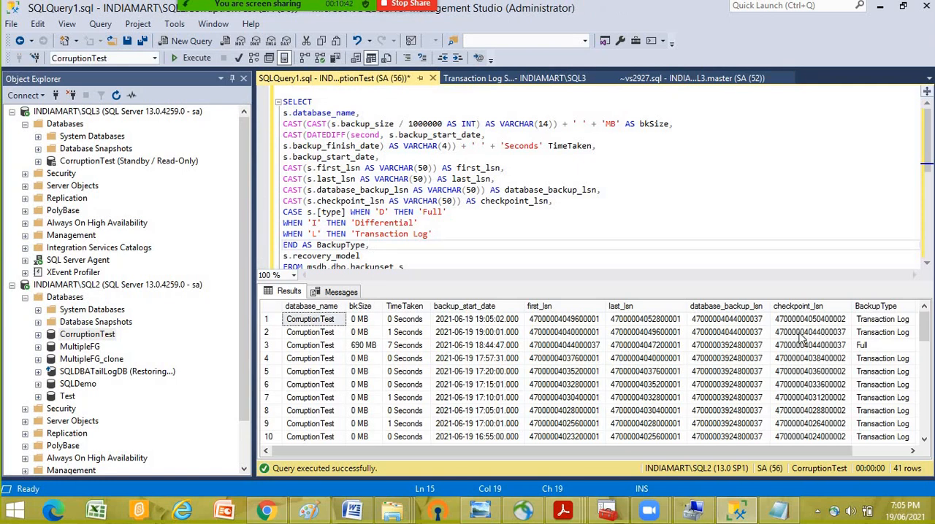
pyautogui.click(407, 322)
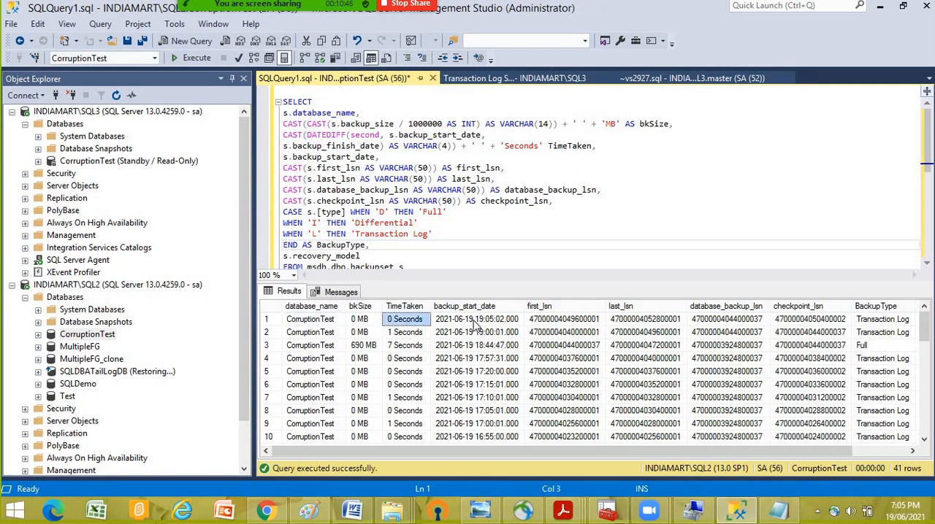
pyautogui.click(494, 325)
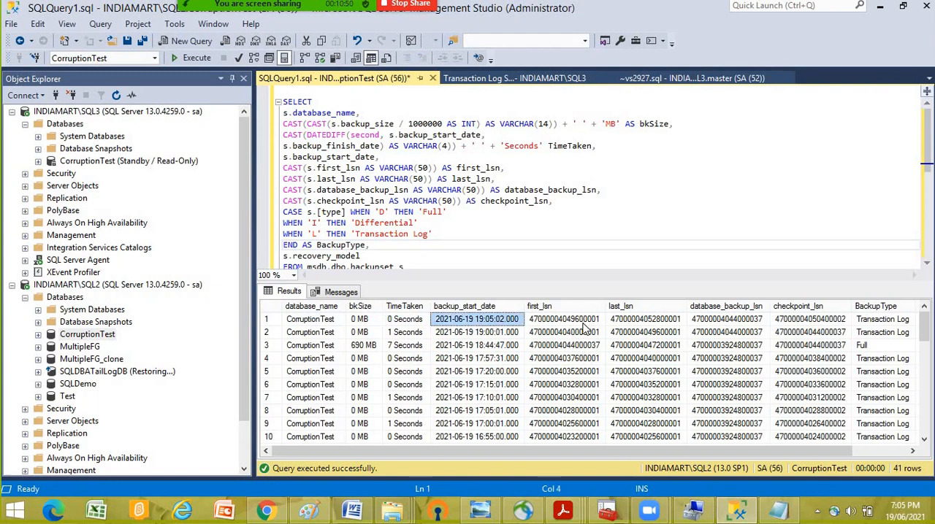
# - Compare the last LSNs of the 17:57:31, 19:00:01 and 19:05:02 log backups to follow the log chain
pyautogui.click(634, 360)
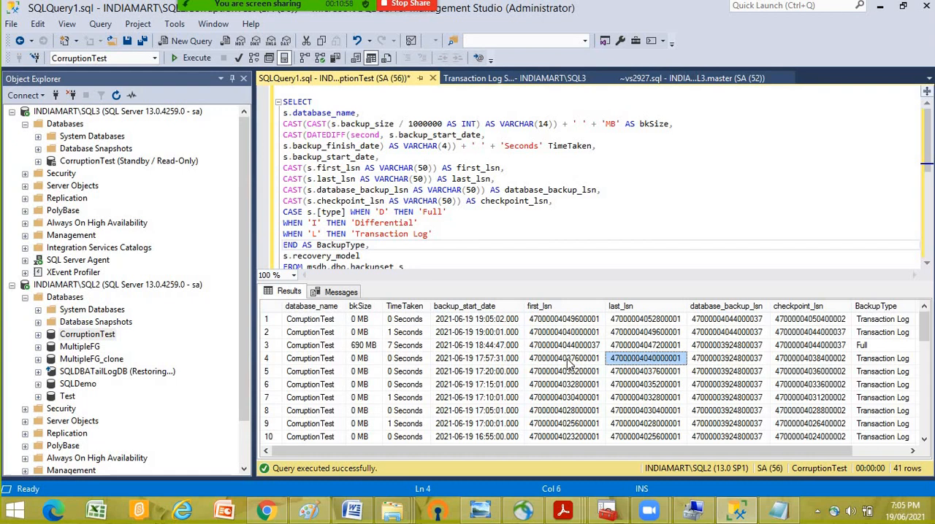
pyautogui.click(630, 333)
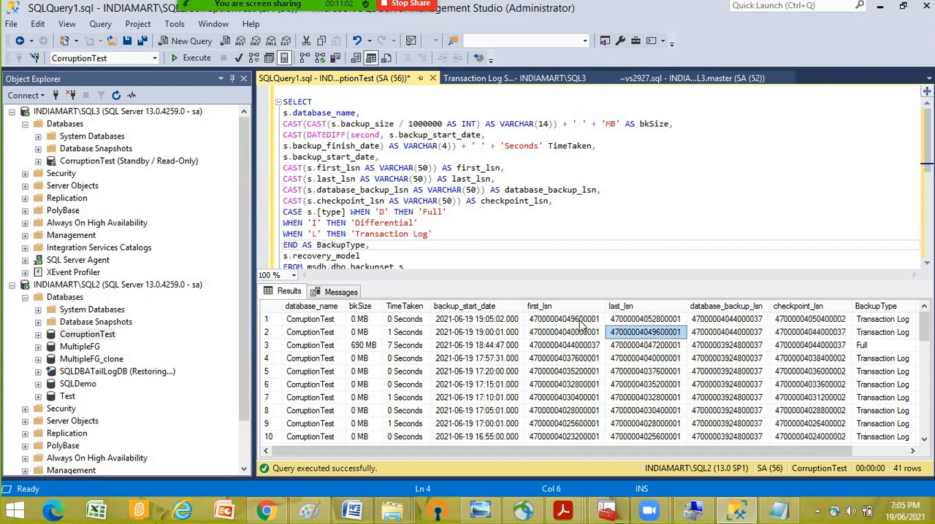
pyautogui.click(661, 322)
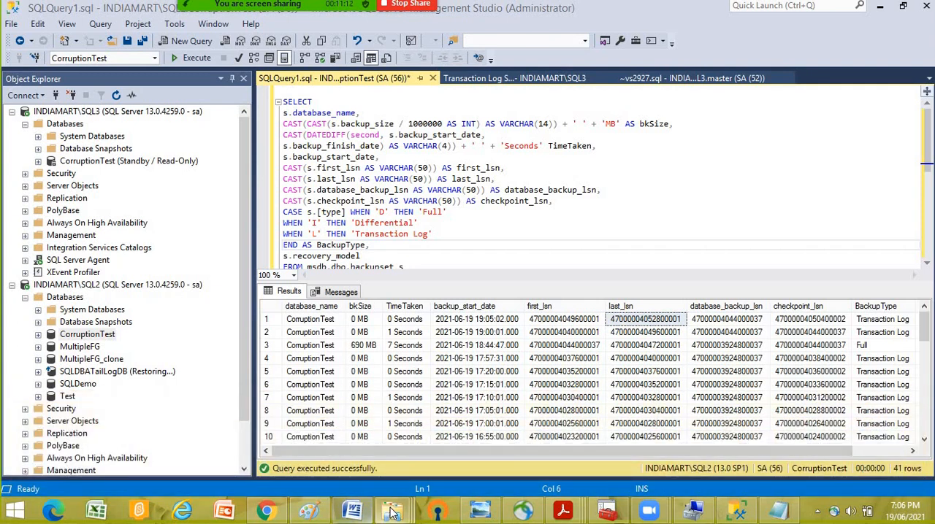
# - Bring up the two networked LogShippingRestore folder windows in File Explorer and place them side by side
pyautogui.moveTo(393, 512)
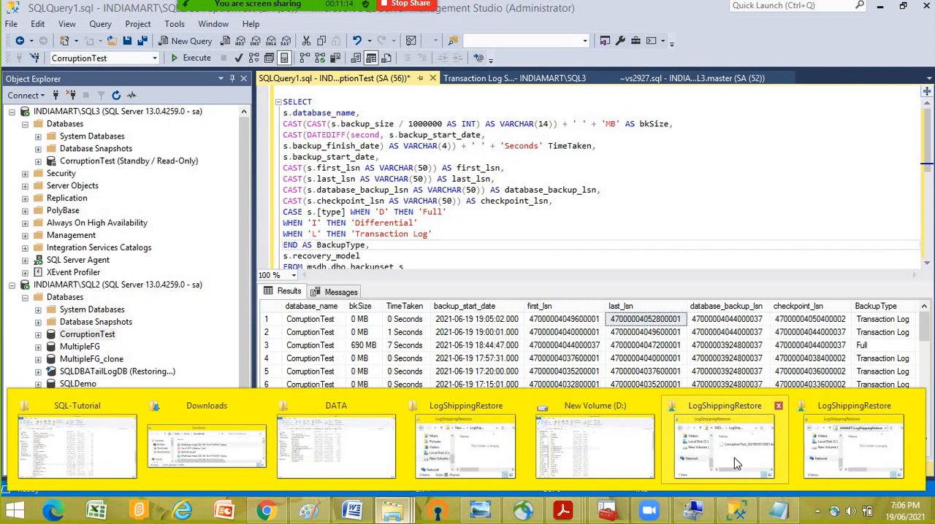
pyautogui.click(734, 458)
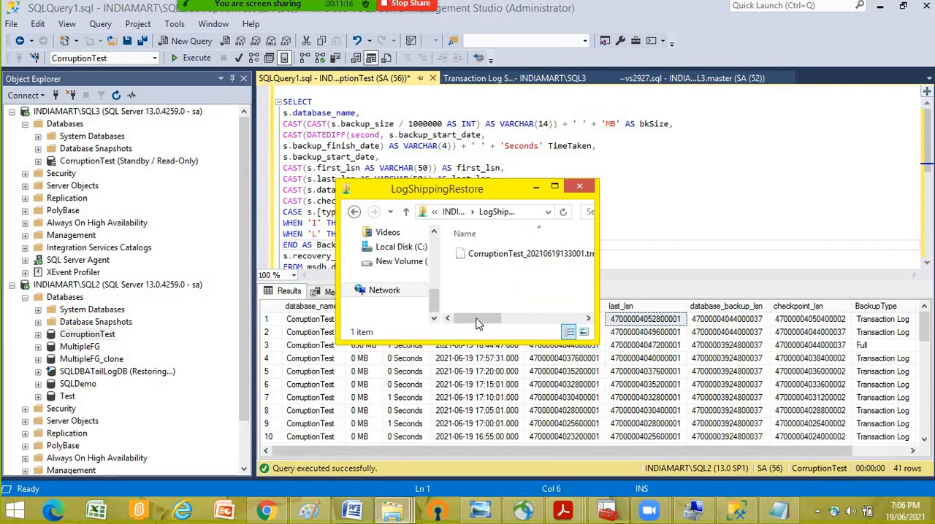
pyautogui.moveTo(479, 320)
pyautogui.mouseDown()
pyautogui.moveTo(536, 320)
pyautogui.moveTo(463, 322)
pyautogui.mouseUp()
pyautogui.click(393, 511)
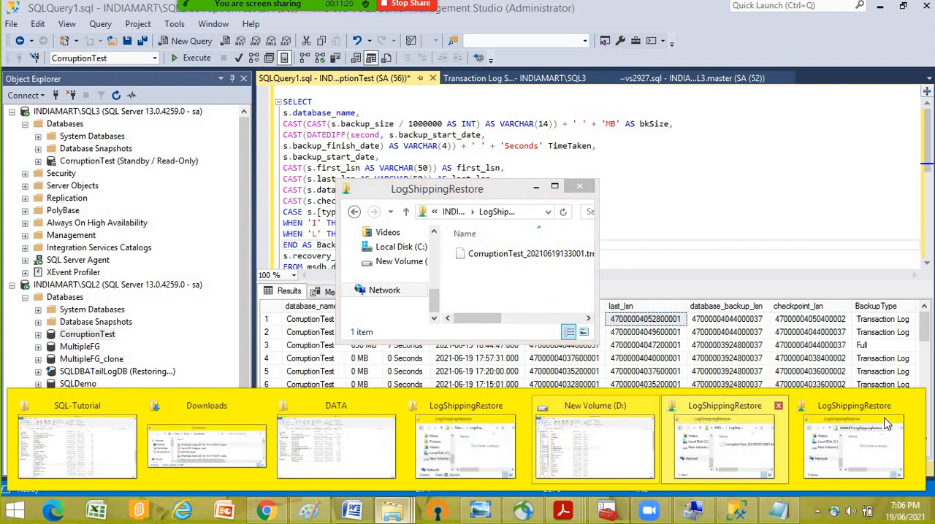
pyautogui.click(864, 411)
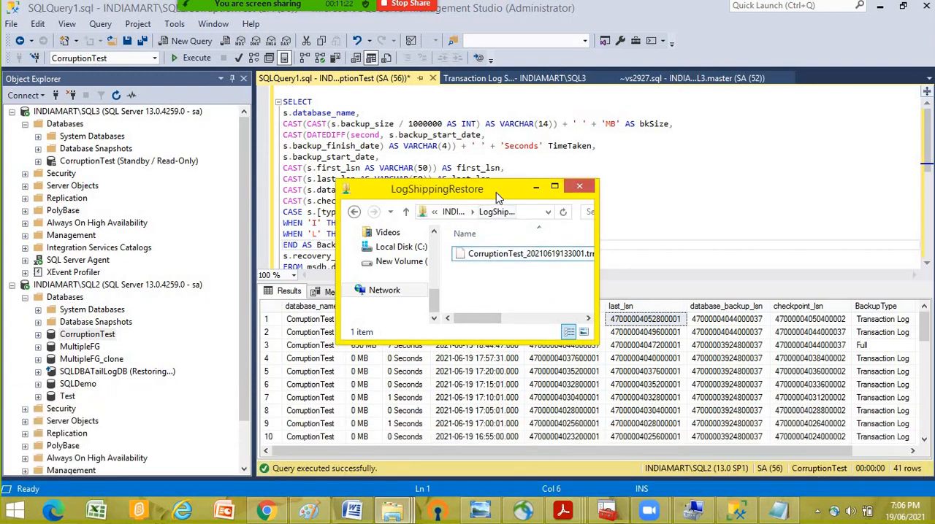
pyautogui.moveTo(491, 186); pyautogui.dragTo(428, 100)
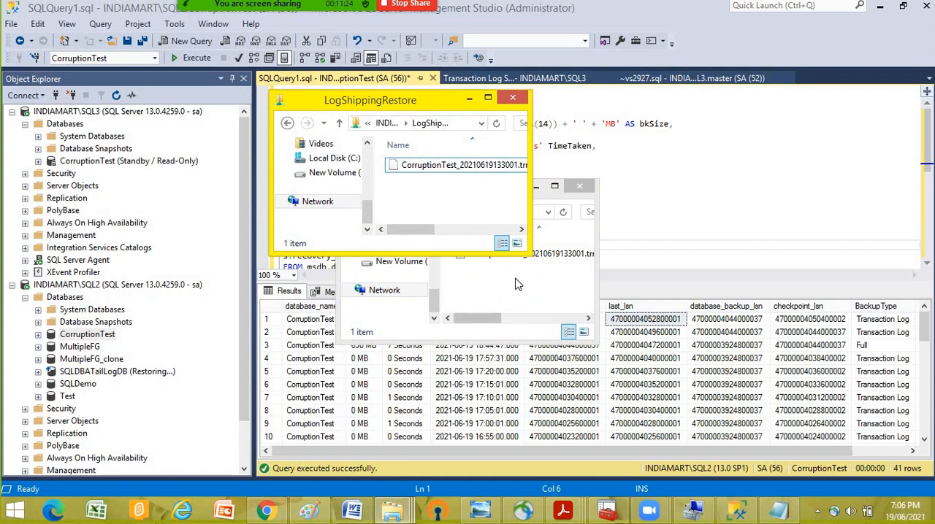
pyautogui.click(515, 278)
pyautogui.moveTo(453, 189); pyautogui.dragTo(673, 102)
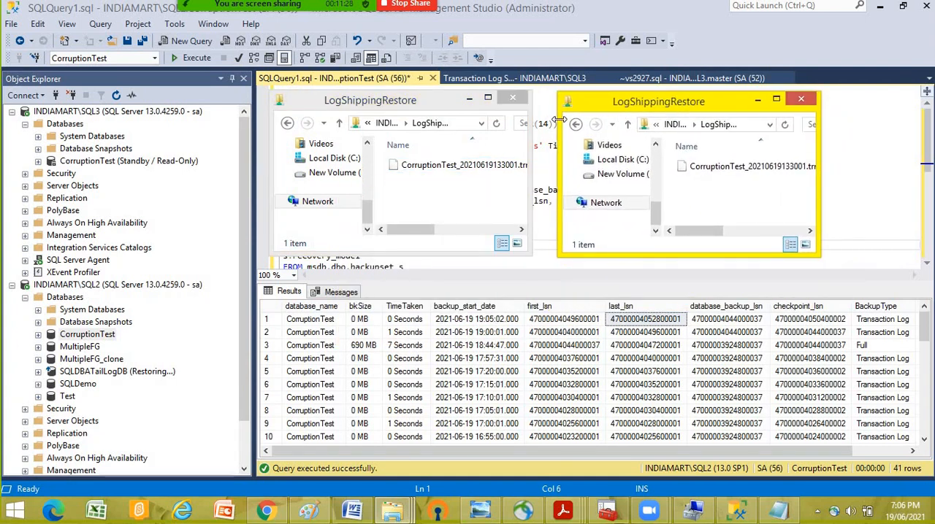
# - Switch one of the two folder windows to the shared LogShippingBackup folder to compare its files with LogShippingRestore
pyautogui.click(388, 125)
pyautogui.click(388, 125)
pyautogui.doubleClick(441, 133)
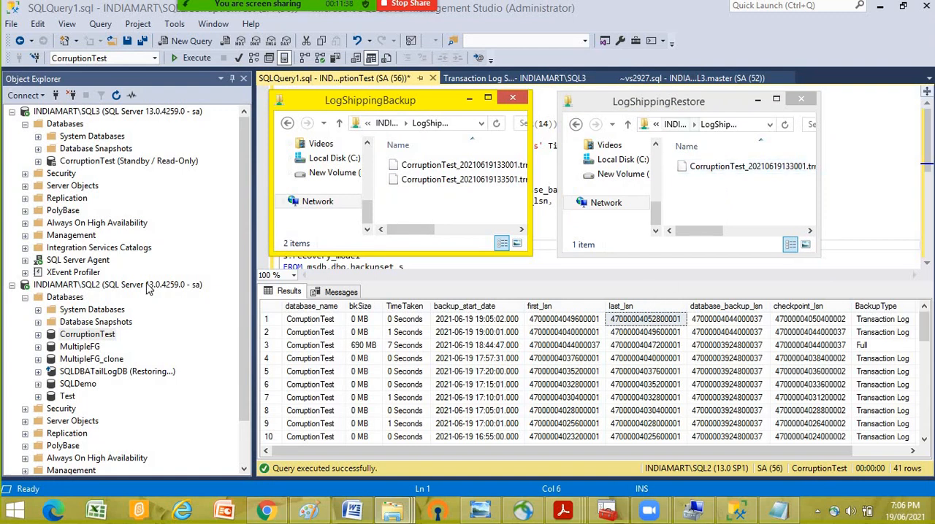
# - Return to SQL Server Management Studio, open the Transaction Log Shipping Status report for INDIAMART\SQL2 and check its last backup file
pyautogui.rightClick(82, 286)
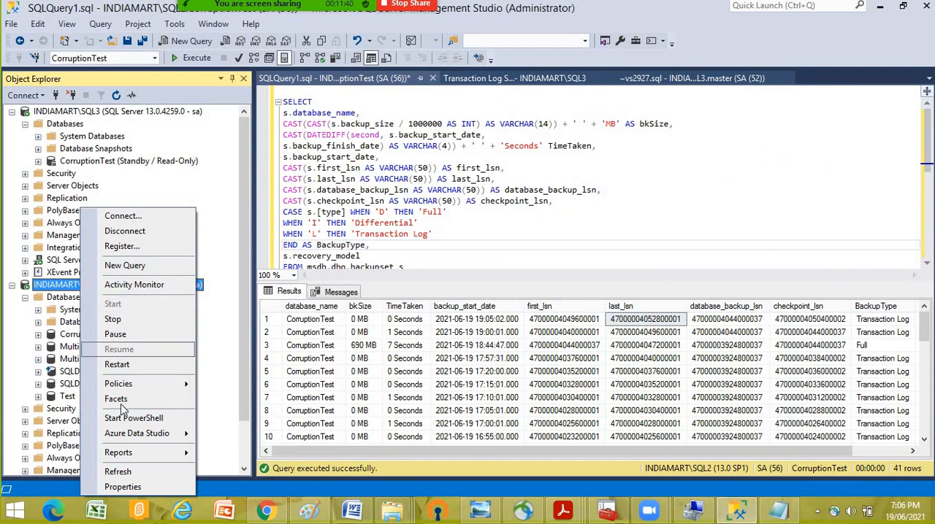
pyautogui.moveTo(137, 453)
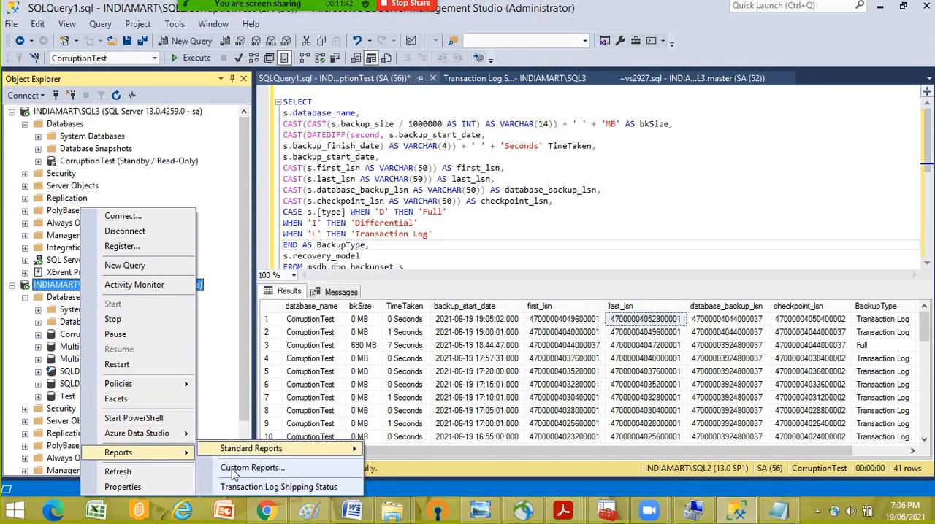
pyautogui.click(255, 484)
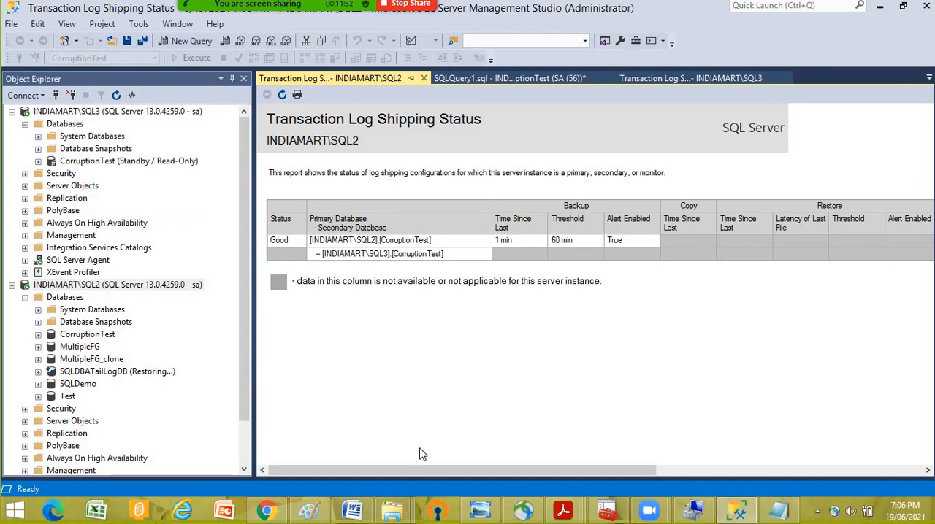
pyautogui.moveTo(458, 471); pyautogui.dragTo(562, 468)
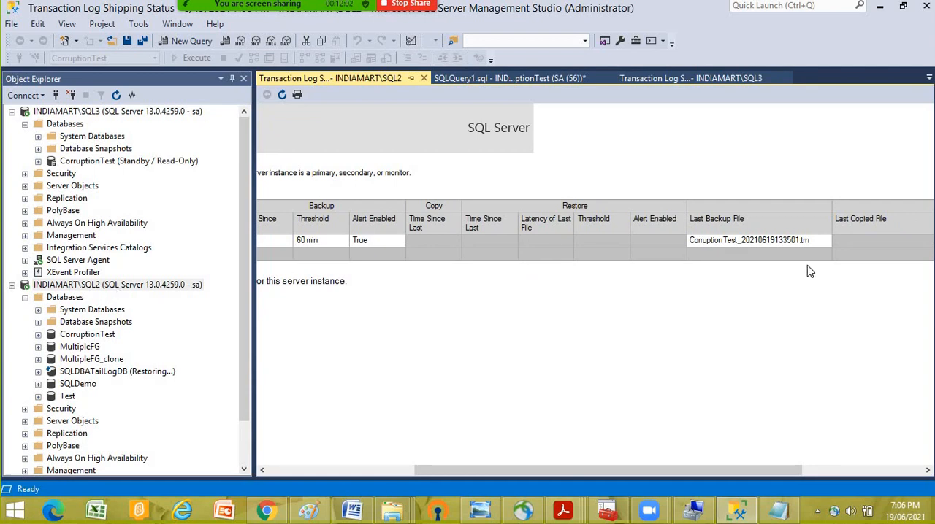
# - Open the Transaction Log Shipping Status report for INDIAMART\SQL3 and check its copy and restore times and last copied and restored files
pyautogui.click(62, 111)
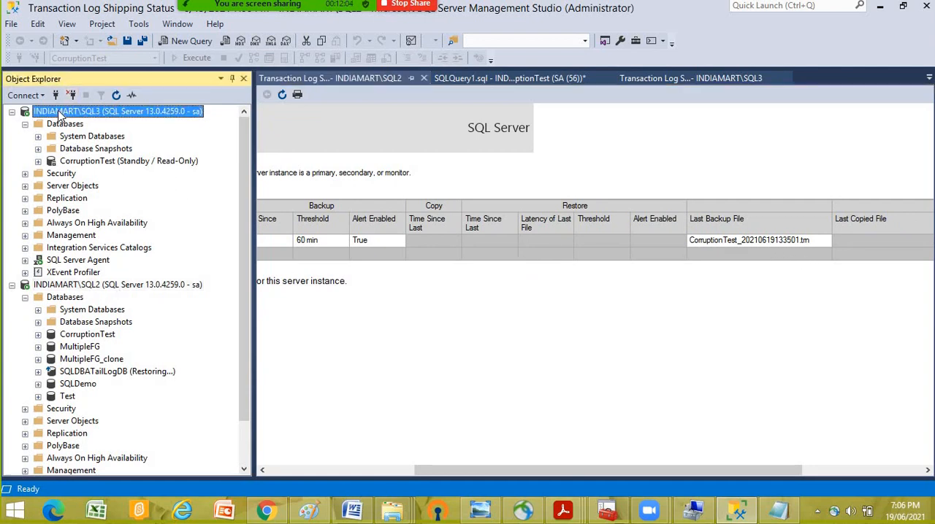
pyautogui.rightClick(61, 111)
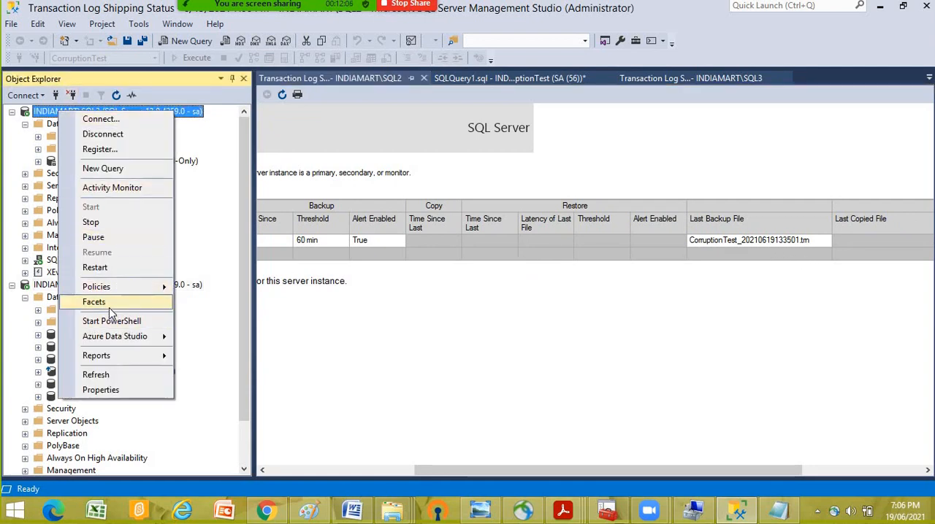
pyautogui.moveTo(122, 357)
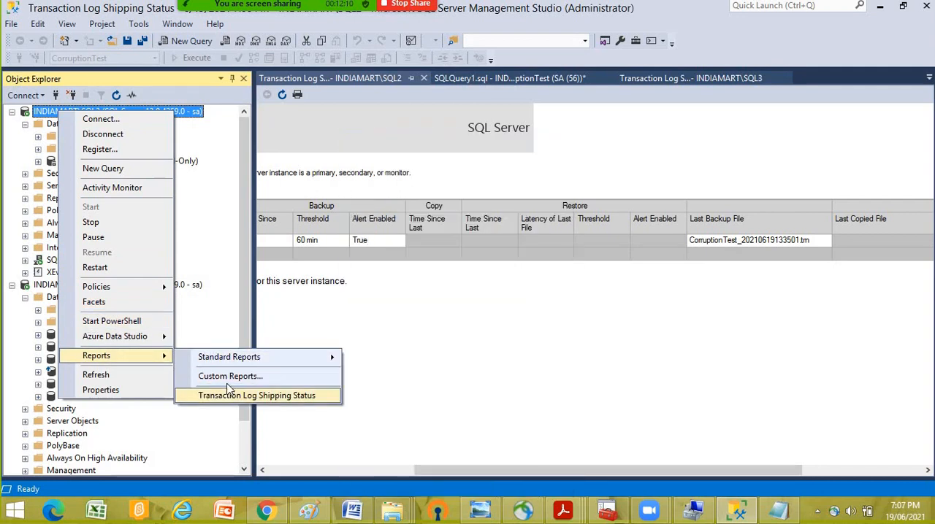
pyautogui.moveTo(245, 359)
pyautogui.click(233, 395)
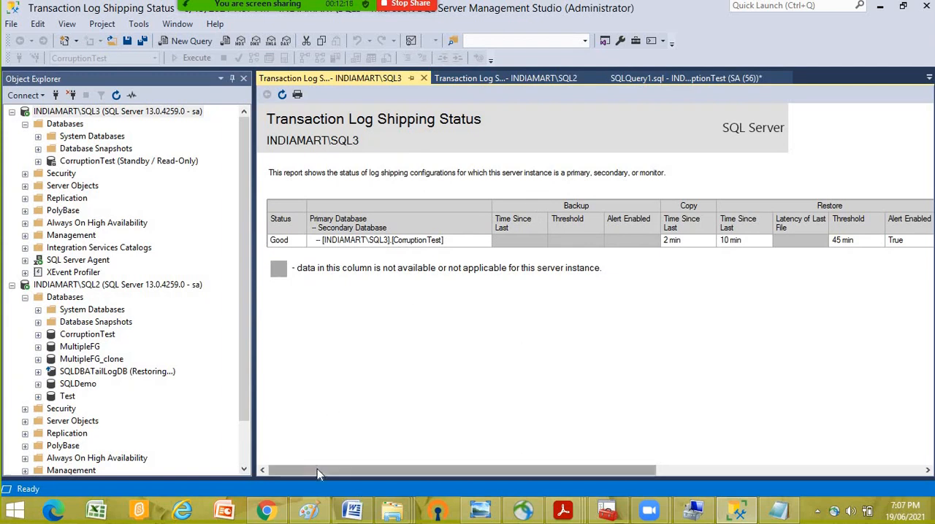
pyautogui.moveTo(320, 471); pyautogui.dragTo(407, 472)
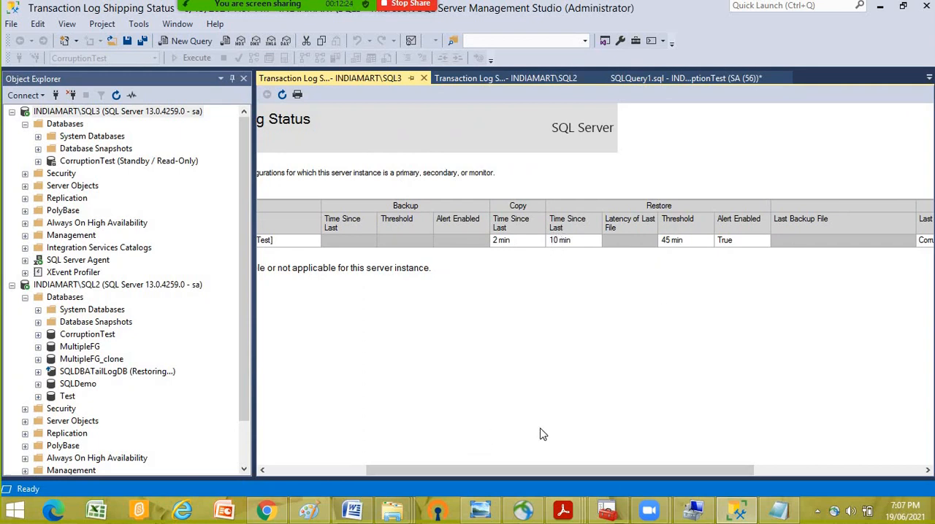
pyautogui.moveTo(484, 469); pyautogui.dragTo(652, 445)
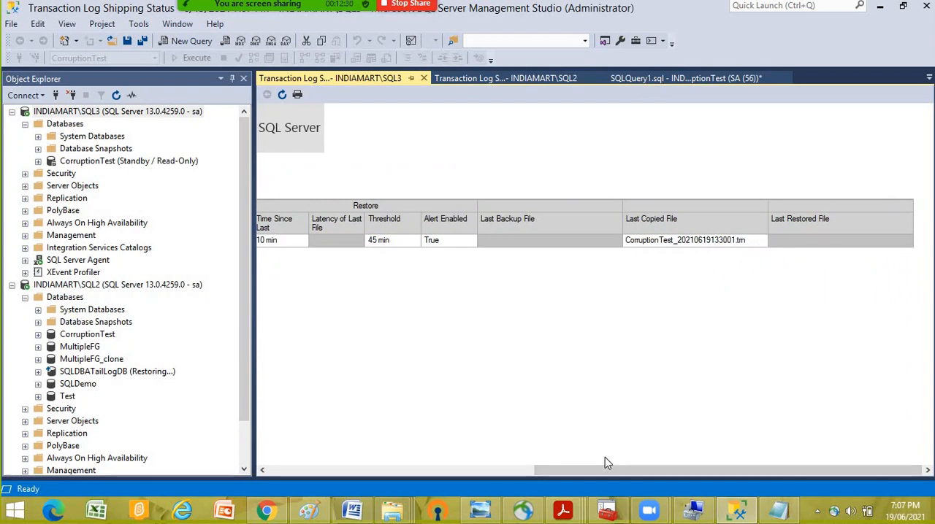
pyautogui.moveTo(605, 463); pyautogui.dragTo(284, 438)
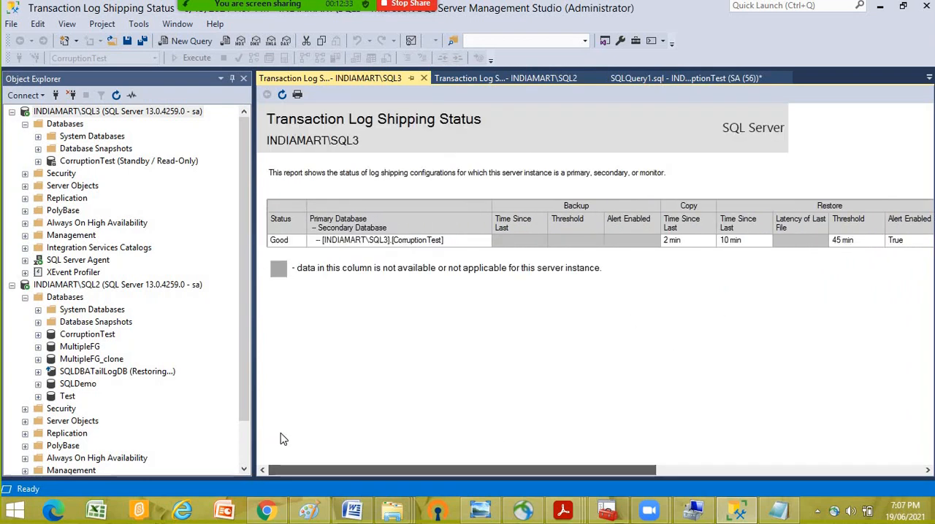
# - List the SQL Server Agent jobs on INDIAMART\SQL3, and open and close the history of the LSCopy job for CorruptionTest
pyautogui.click(61, 261)
pyautogui.click(25, 260)
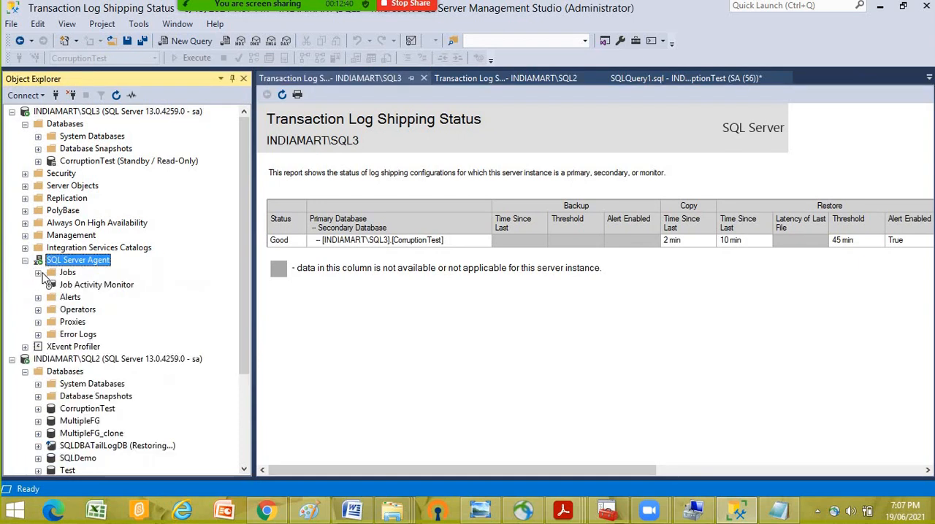
pyautogui.click(38, 272)
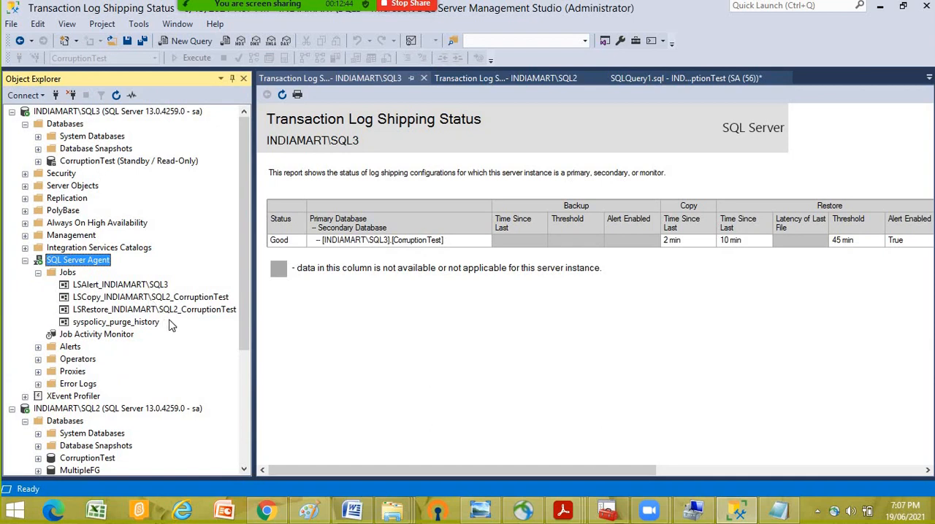
pyautogui.click(98, 299)
pyautogui.rightClick(104, 301)
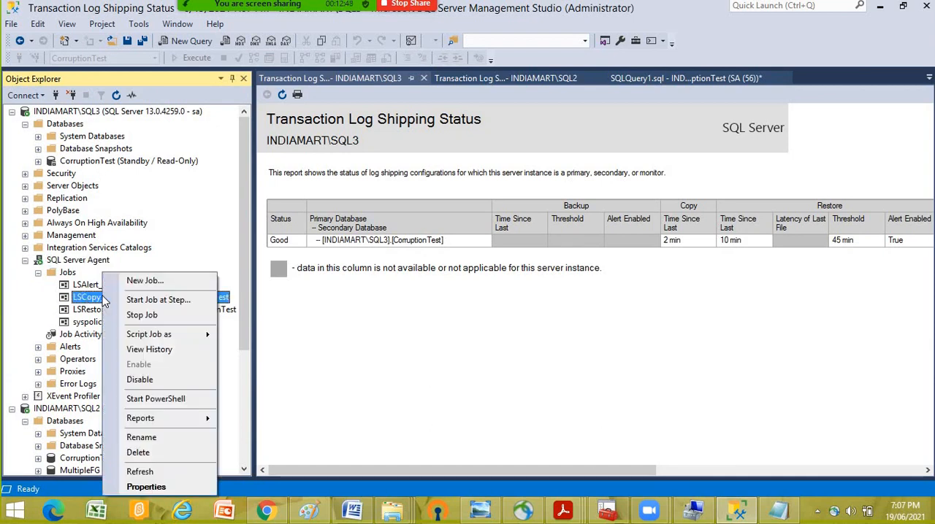
pyautogui.click(146, 351)
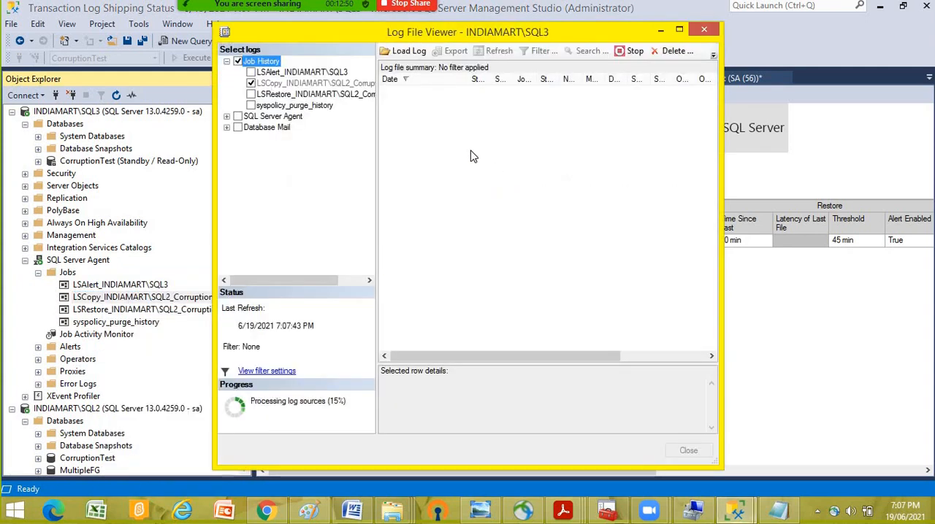
pyautogui.click(688, 451)
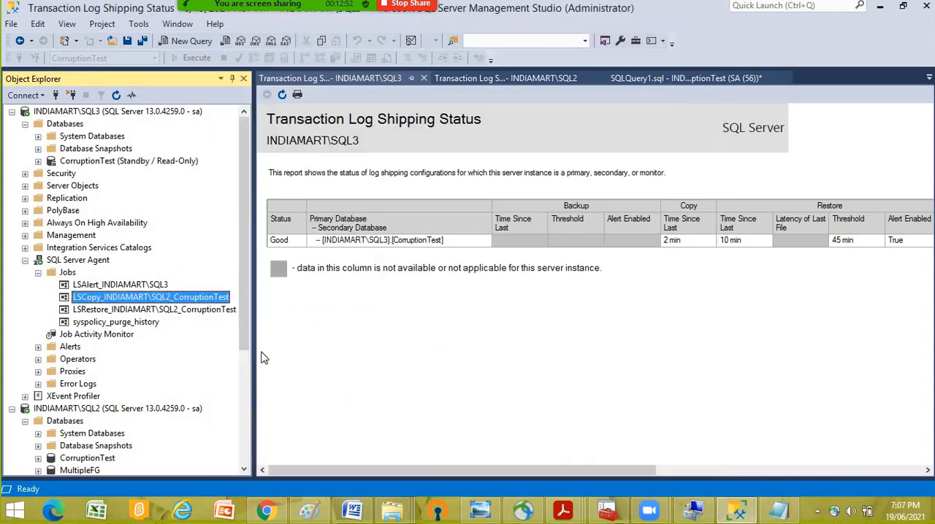
# - View the LSRestore job's history with the 7:05:00 PM run expanded, widen the Log File Viewer, and minimize it
pyautogui.rightClick(91, 315)
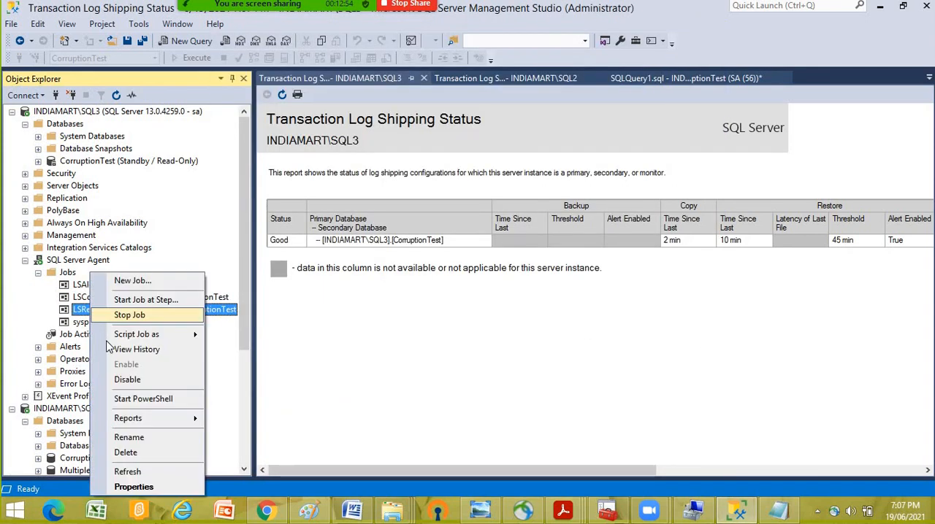
pyautogui.click(146, 351)
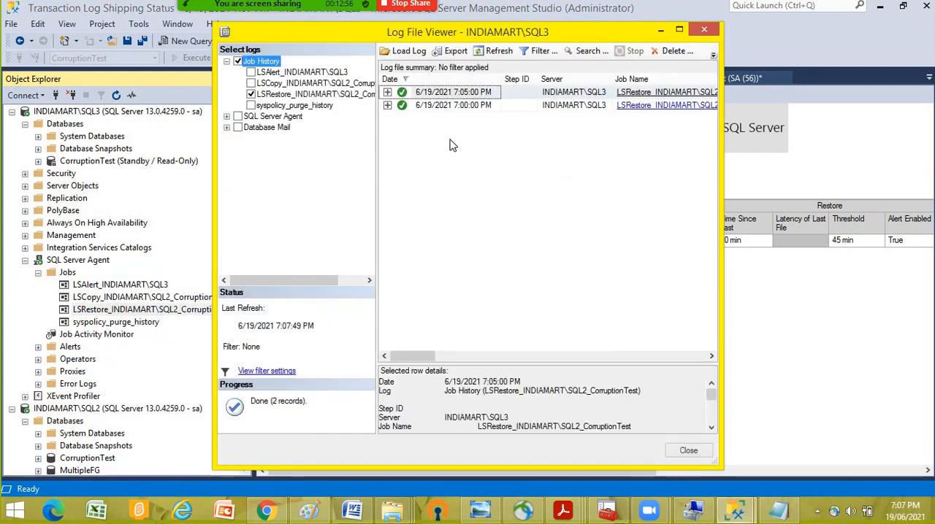
pyautogui.click(387, 93)
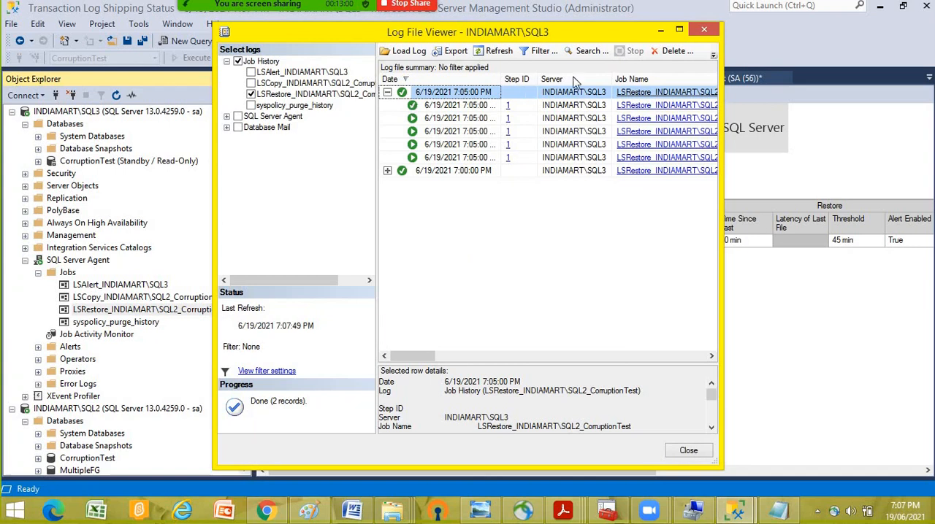
pyautogui.moveTo(723, 78); pyautogui.dragTo(874, 79)
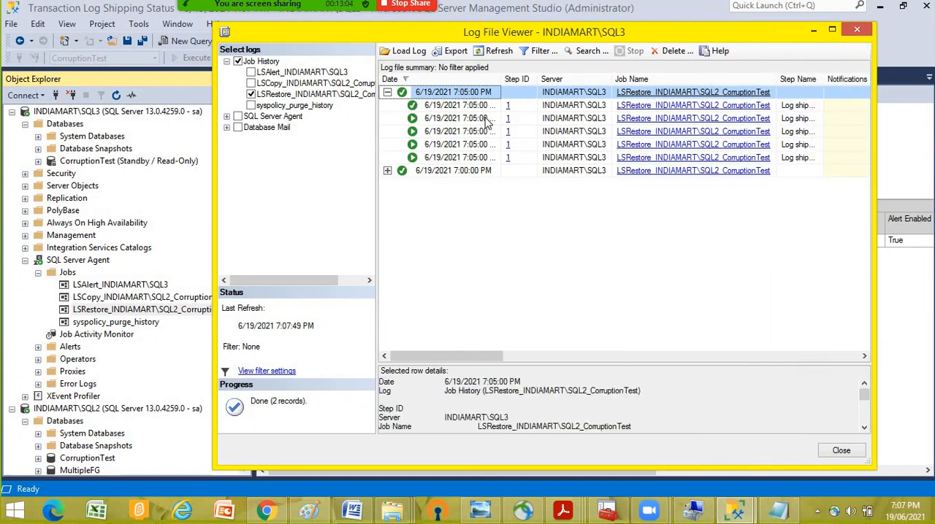
pyautogui.click(816, 32)
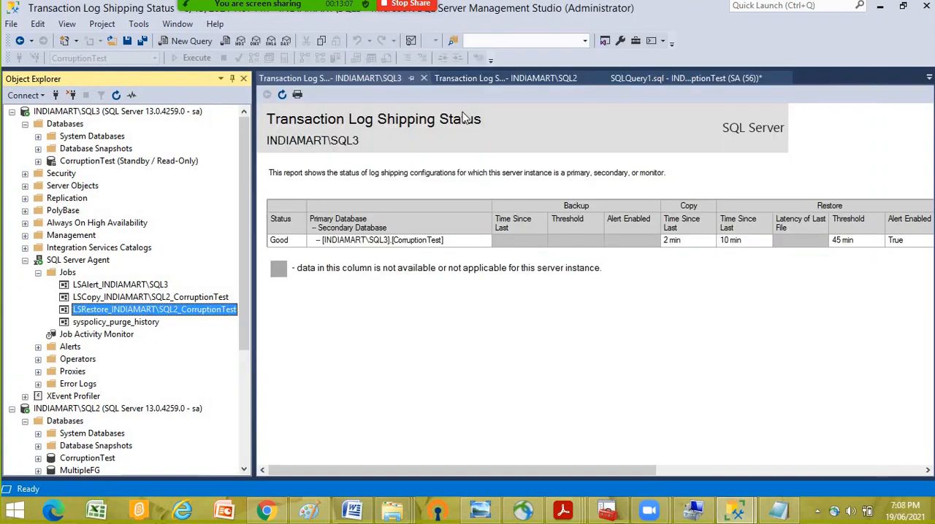
# - Refresh the Transaction Log Shipping Status report for INDIAMART\SQL3 and check its copy and restore times and last copied and restored files
pyautogui.click(282, 96)
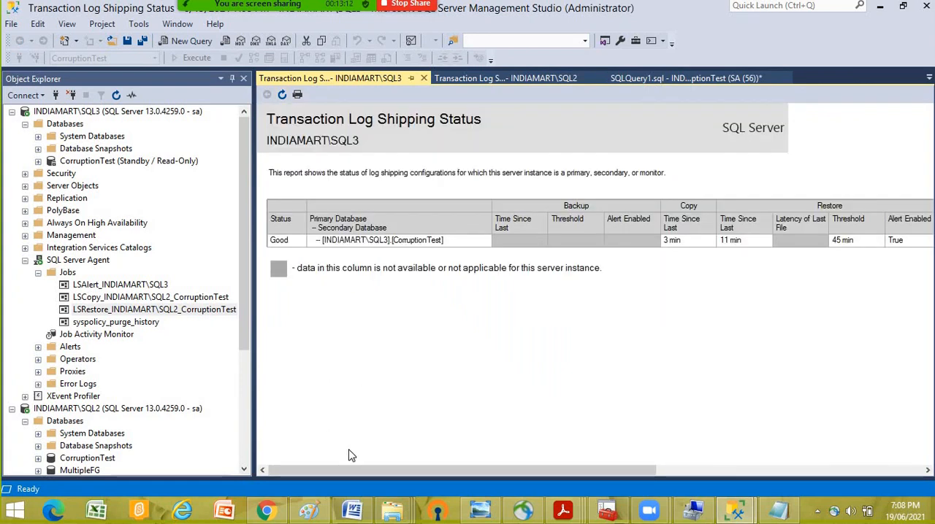
pyautogui.click(778, 471)
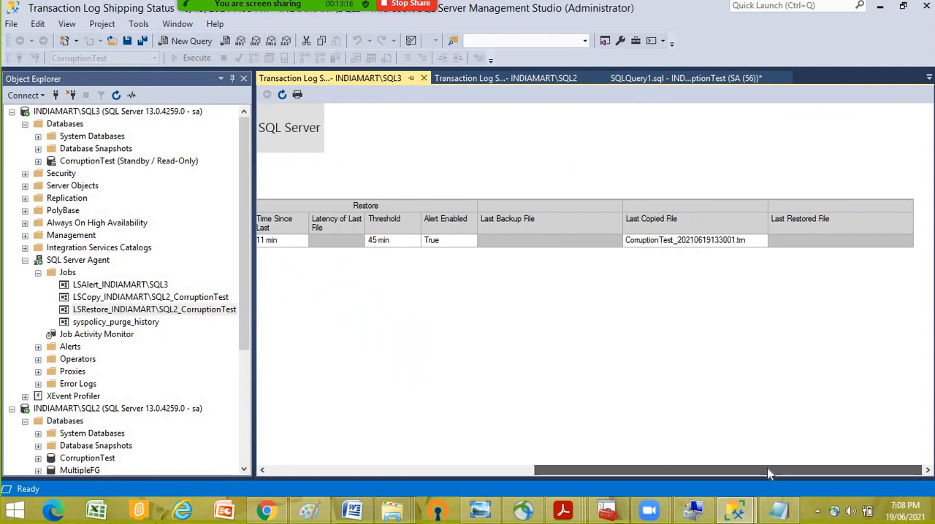
pyautogui.moveTo(767, 469); pyautogui.dragTo(304, 466)
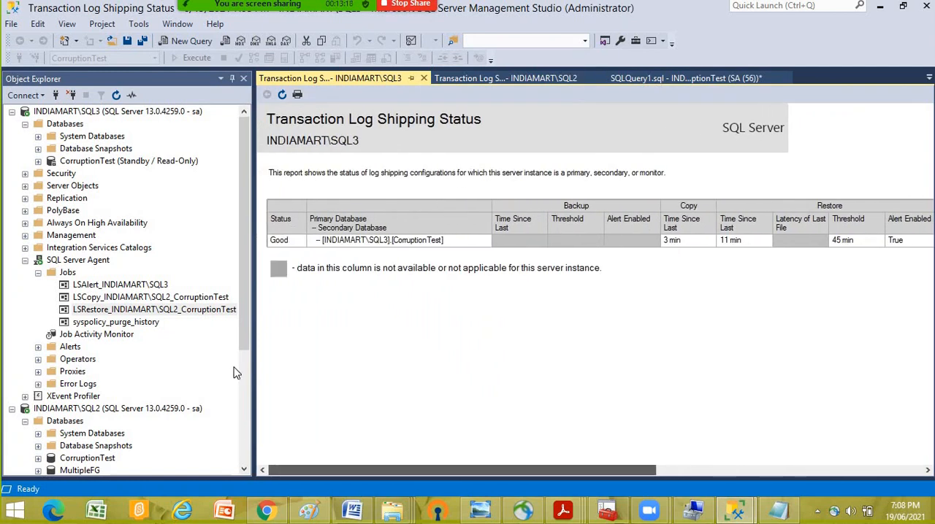
# - Open the LSRestore job's history in a maximized Log File Viewer, expand the 7:05:00 PM run and select its log-backup search entry
pyautogui.rightClick(111, 313)
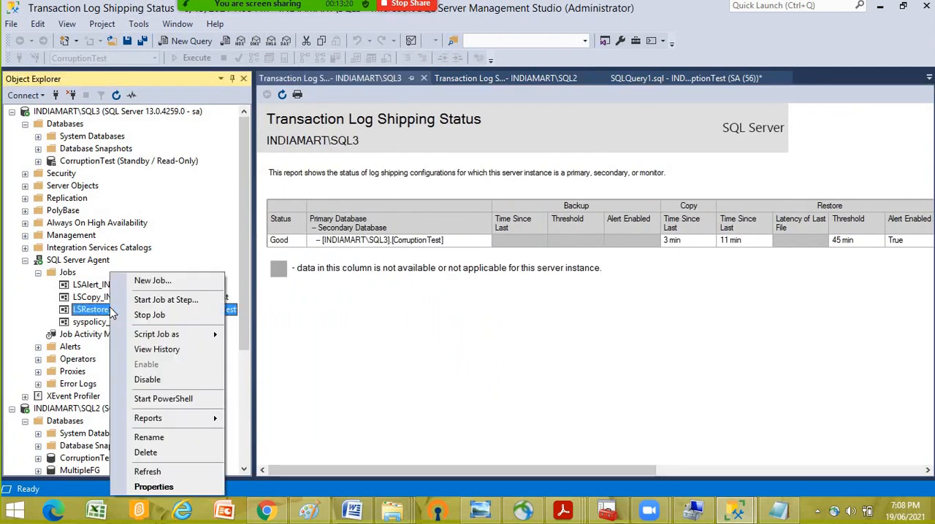
pyautogui.click(148, 352)
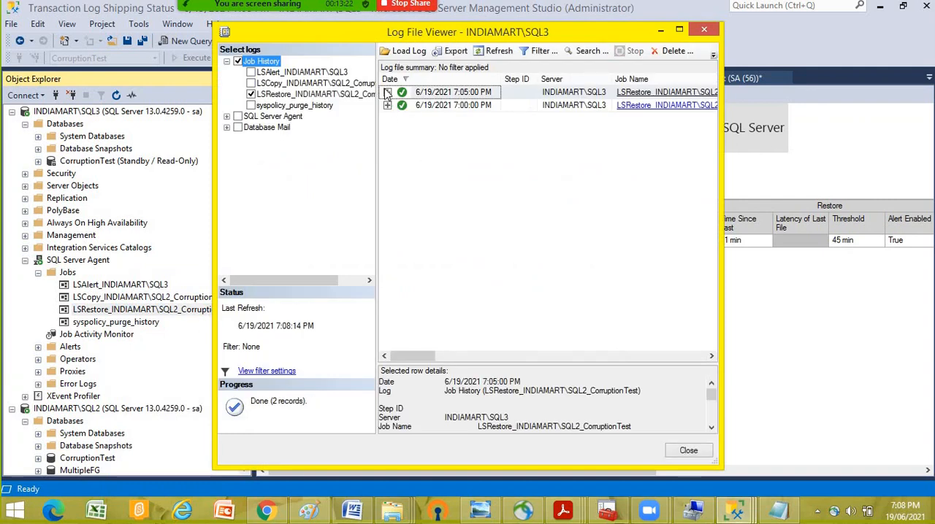
pyautogui.click(387, 93)
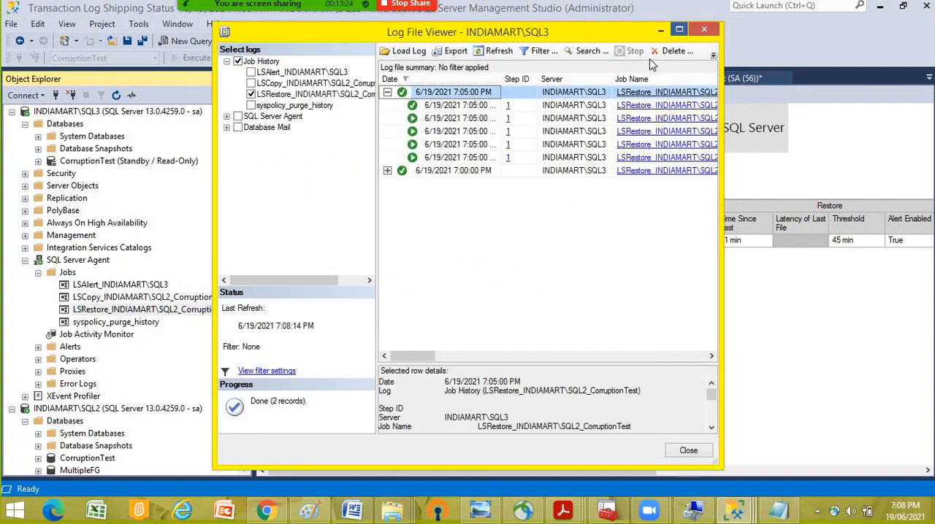
pyautogui.click(679, 32)
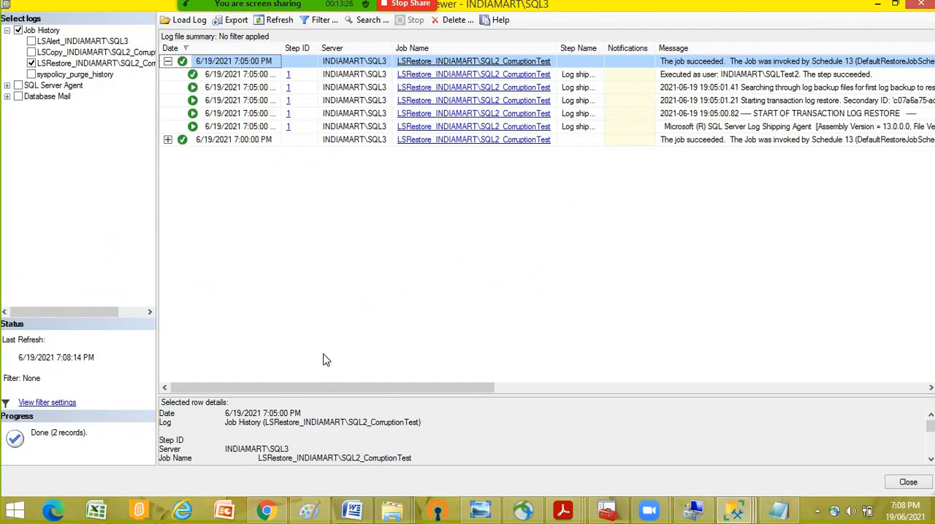
pyautogui.click(222, 75)
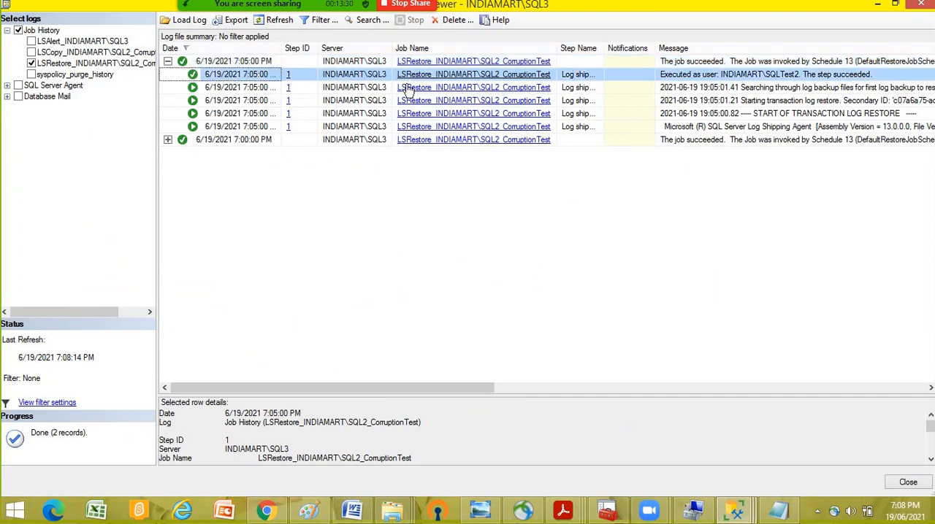
pyautogui.click(249, 88)
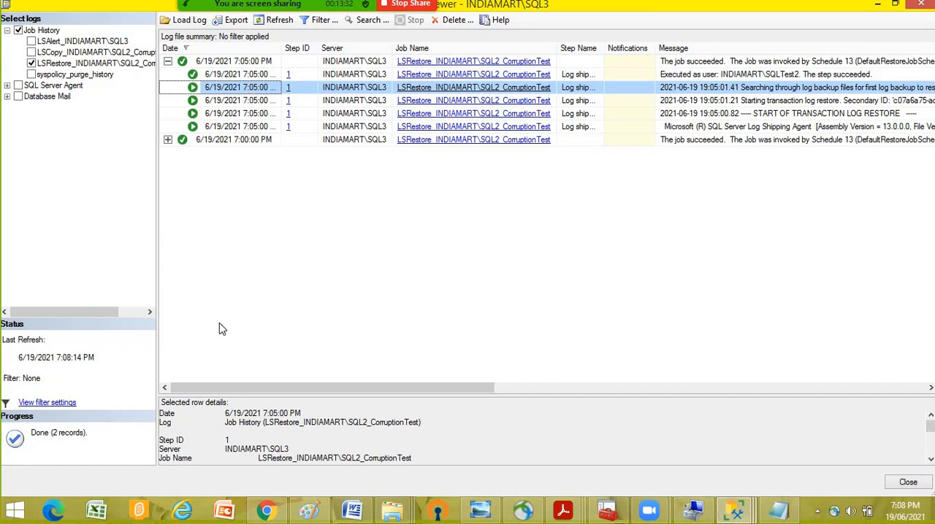
# - Widen the Message column and read the full log-backup search message of the 7:05:00 PM restore run
pyautogui.moveTo(265, 391); pyautogui.dragTo(528, 396)
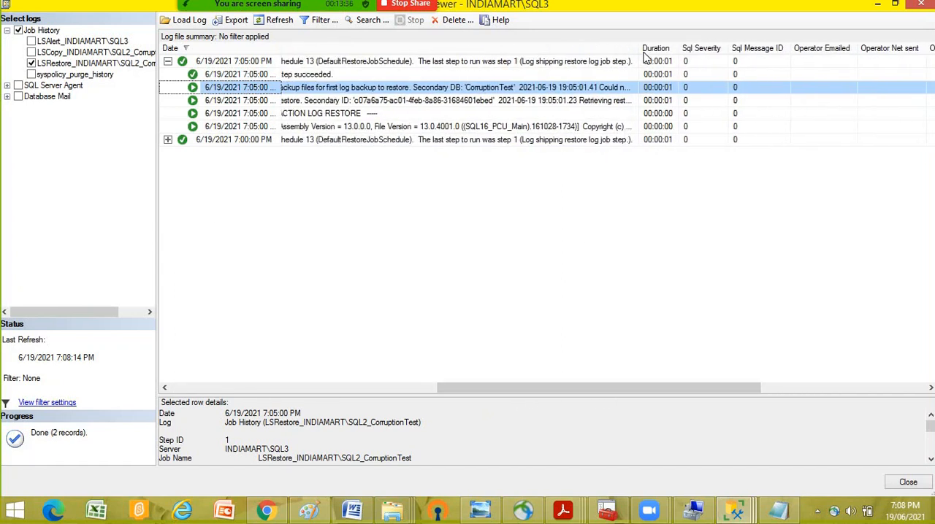
pyautogui.moveTo(784, 46); pyautogui.dragTo(934, 44)
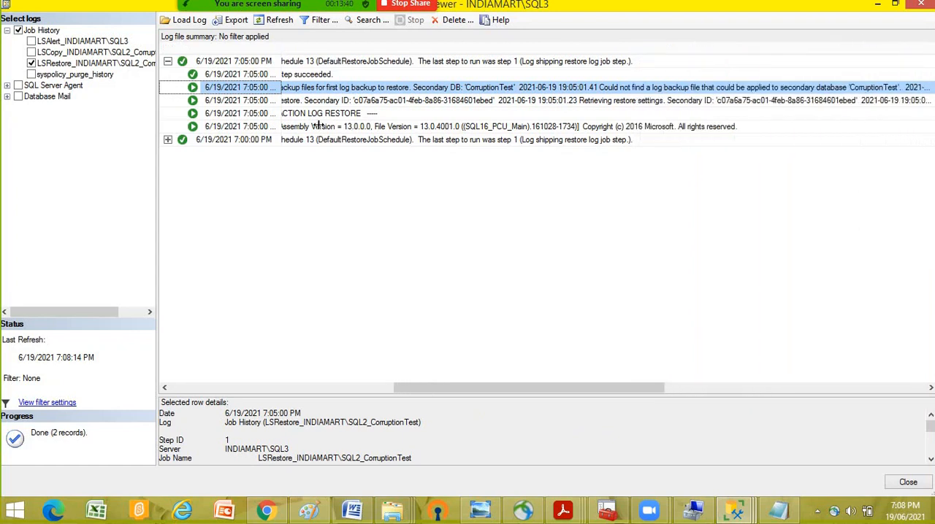
pyautogui.moveTo(432, 390); pyautogui.dragTo(386, 397)
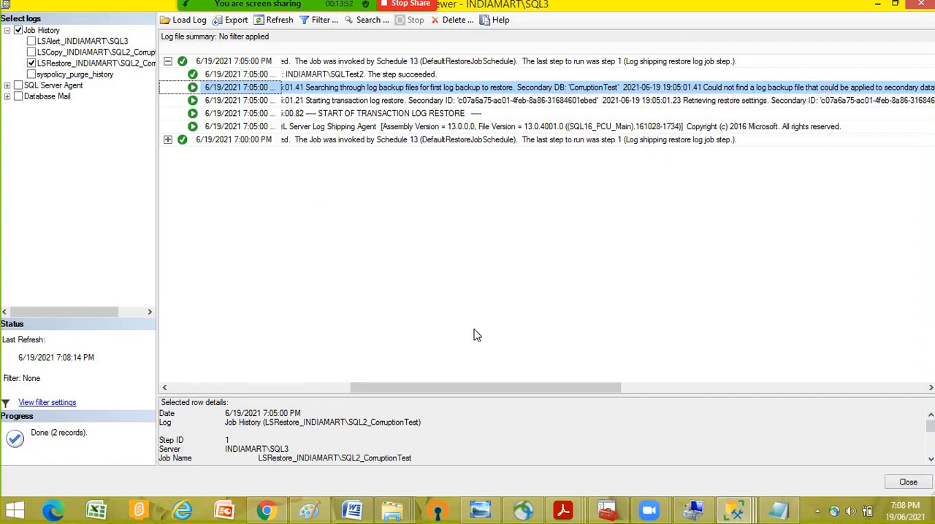
pyautogui.moveTo(481, 389); pyautogui.dragTo(538, 388)
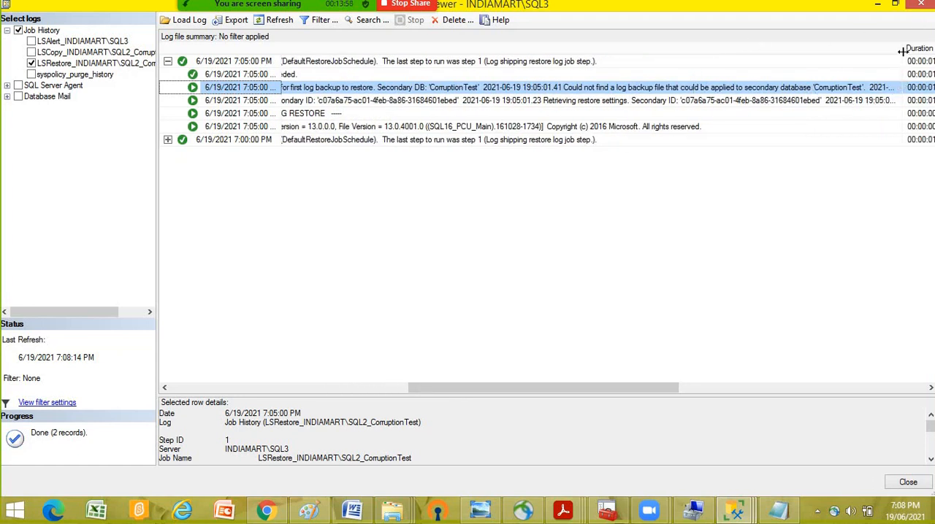
pyautogui.moveTo(903, 51); pyautogui.dragTo(934, 51)
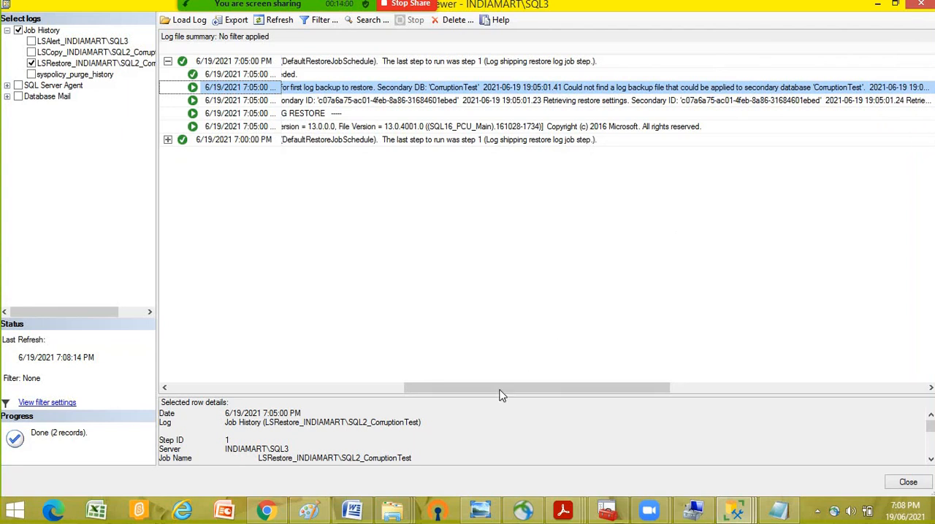
pyautogui.moveTo(501, 388); pyautogui.dragTo(557, 388)
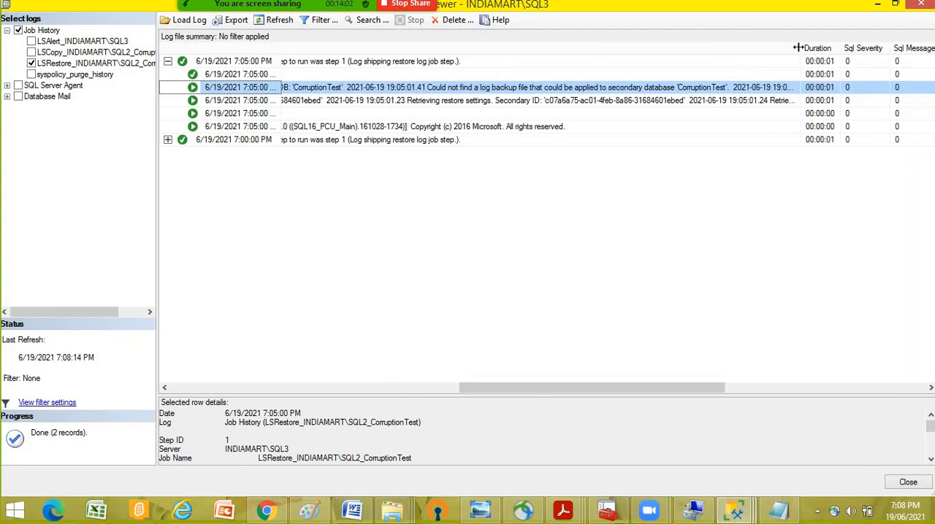
pyautogui.moveTo(802, 46); pyautogui.dragTo(932, 34)
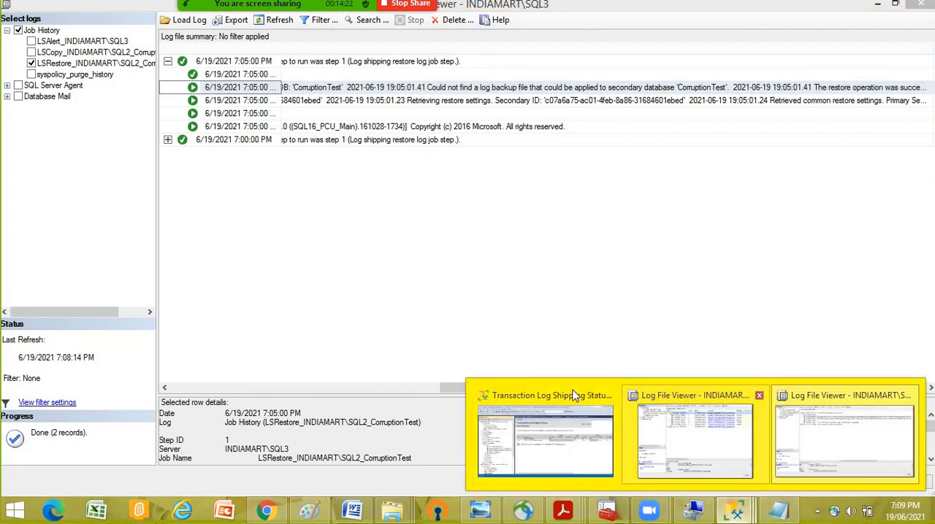
# - In a new query on the CorruptionTest database of INDIAMART\SQL3, write "select * from msdb.dbo.log_shipping_monitor_primary"
pyautogui.click(546, 440)
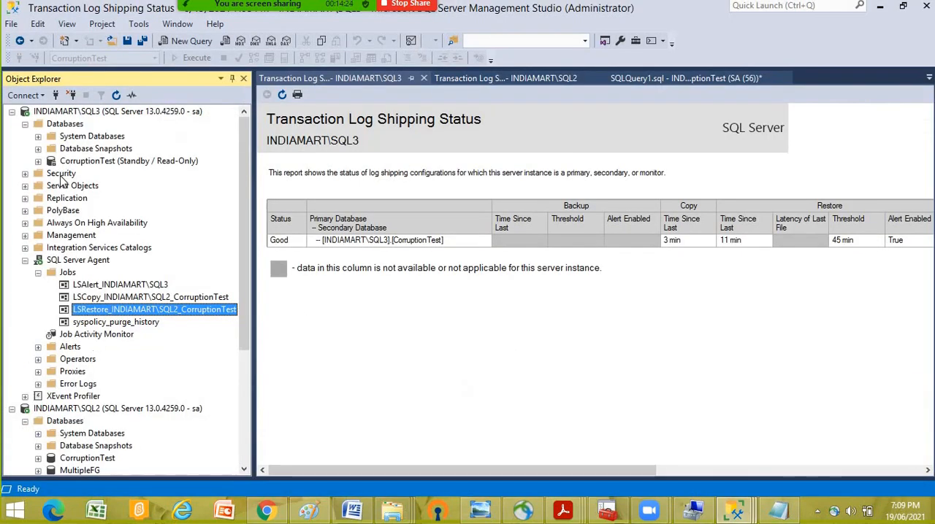
pyautogui.rightClick(86, 161)
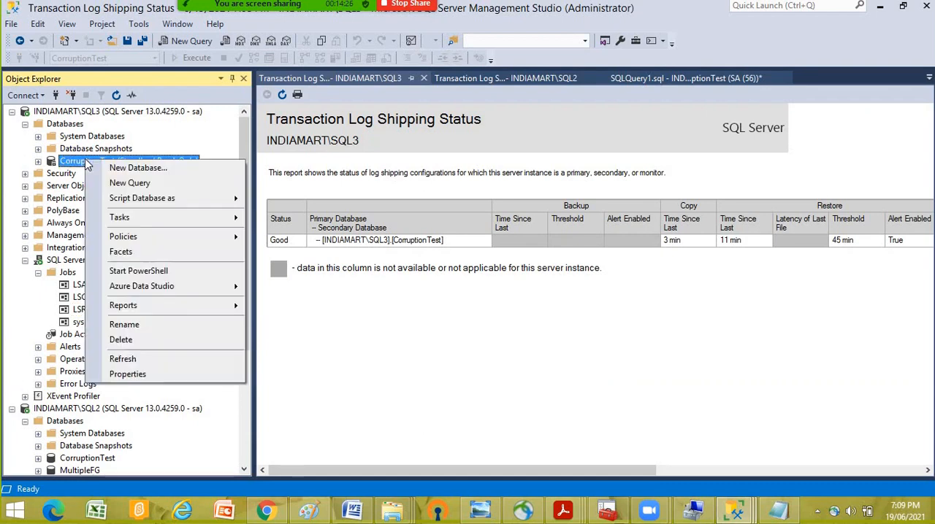
pyautogui.click(109, 185)
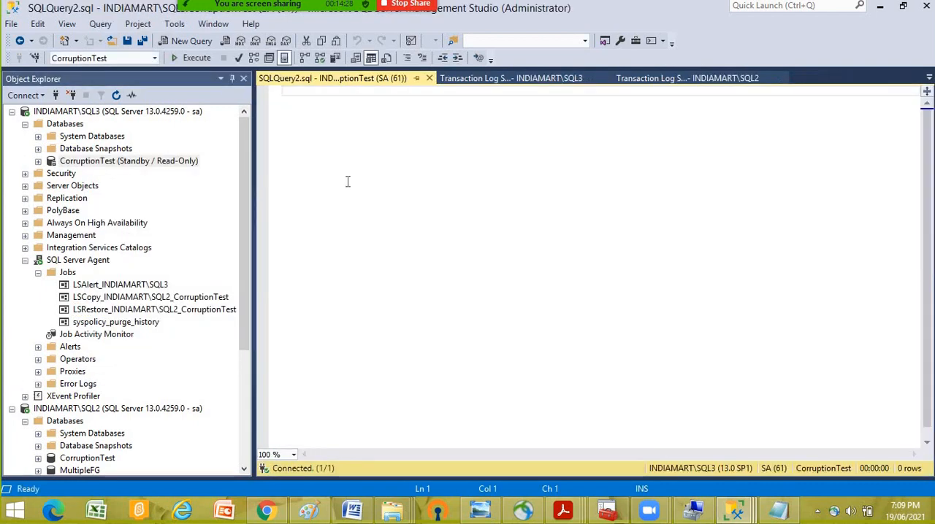
pyautogui.write('select ')
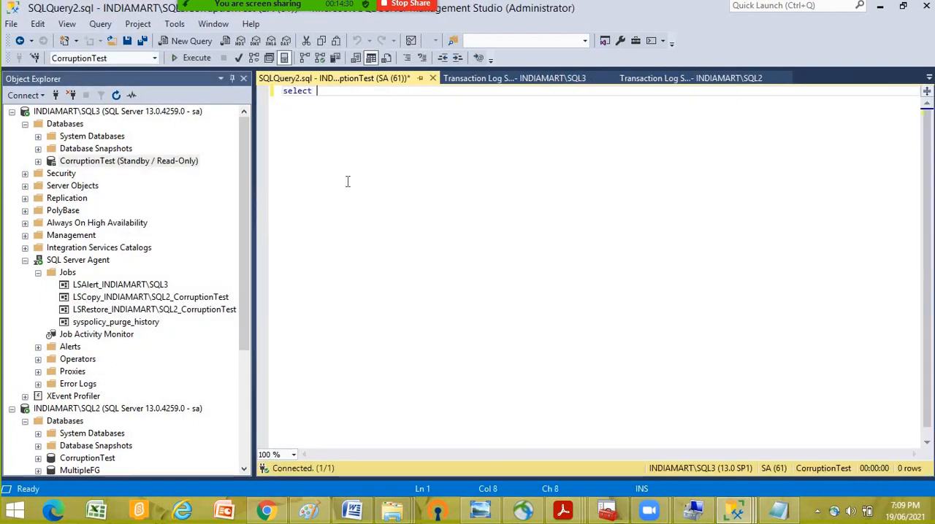
pyautogui.write('* from')
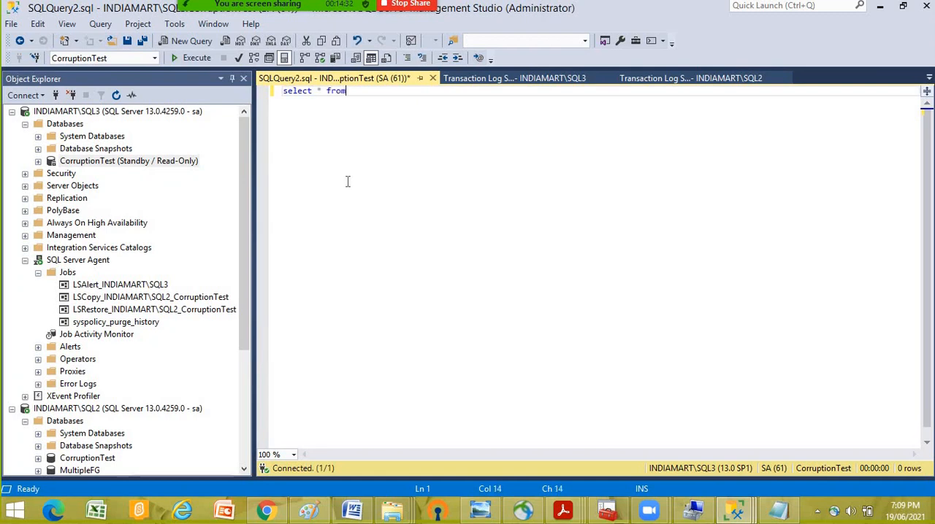
pyautogui.write(' msdb.dn')
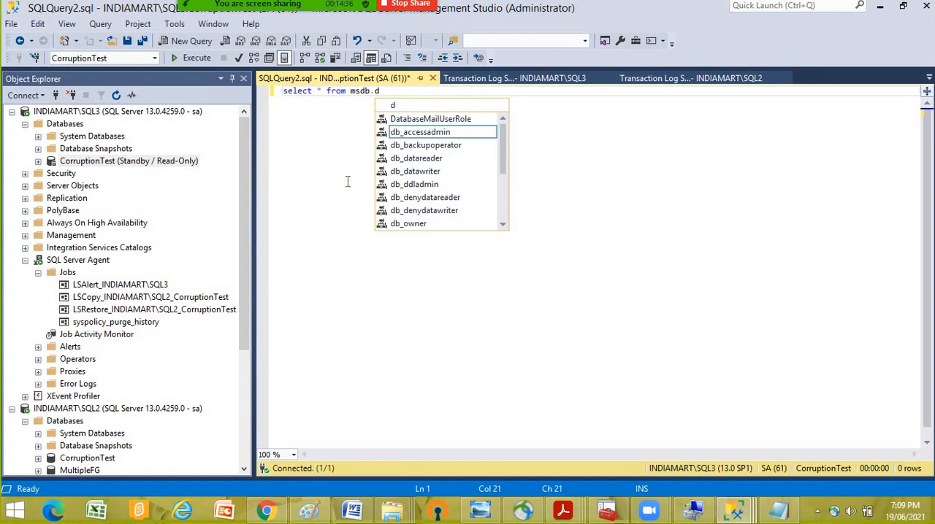
pyautogui.write('bo.')
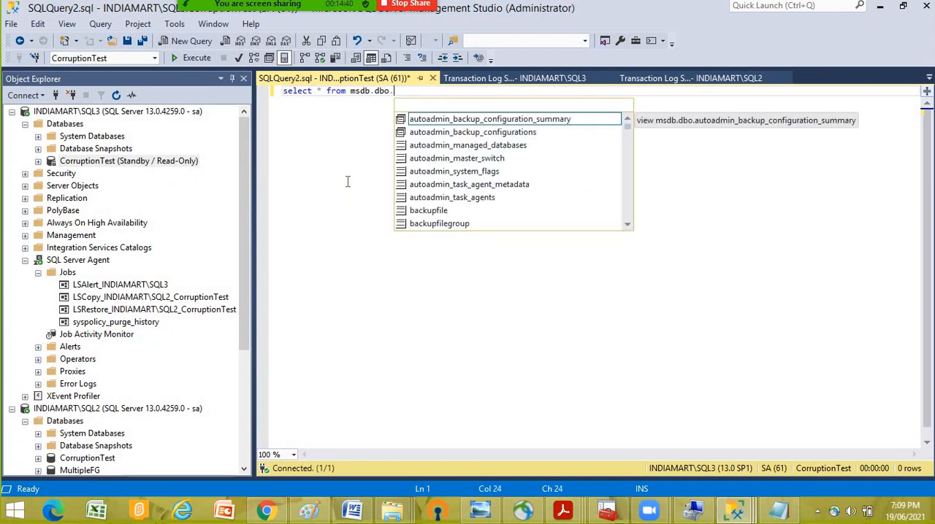
pyautogui.write('log_s')
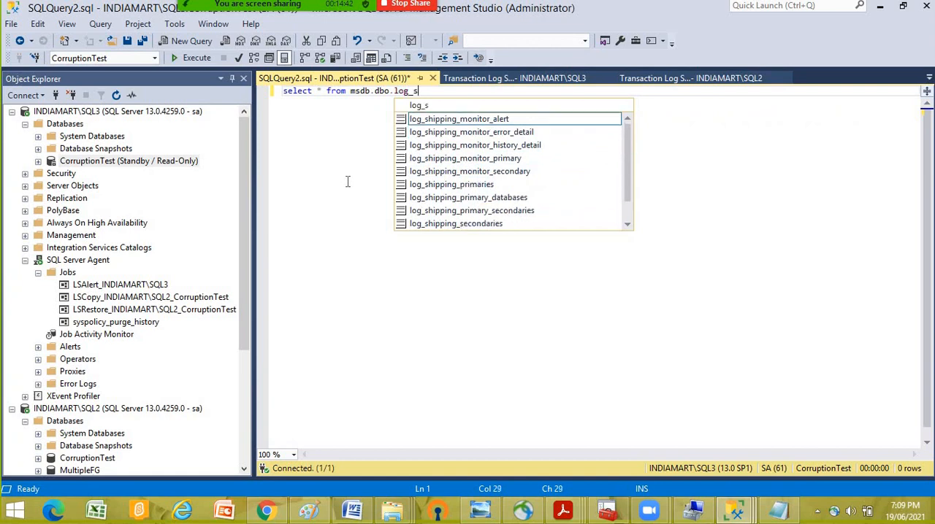
pyautogui.write('hipping_m')
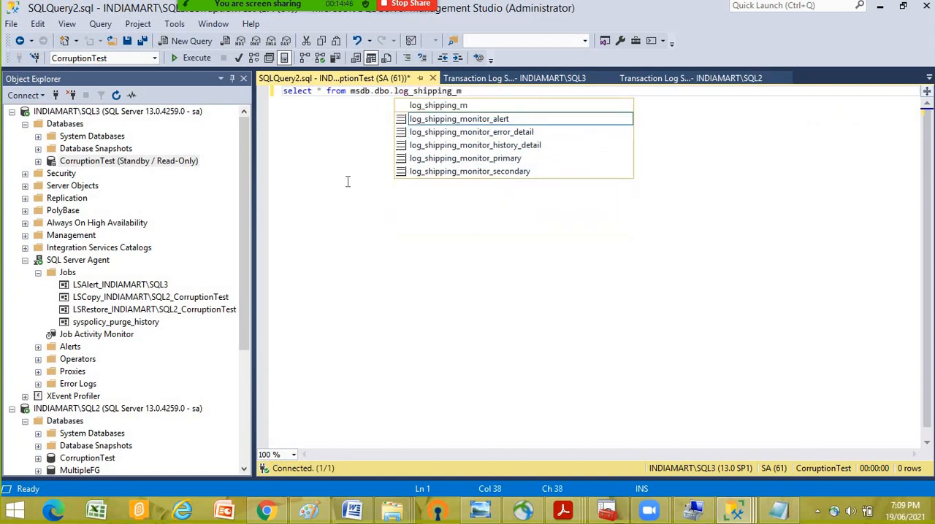
pyautogui.write('onitor_p')
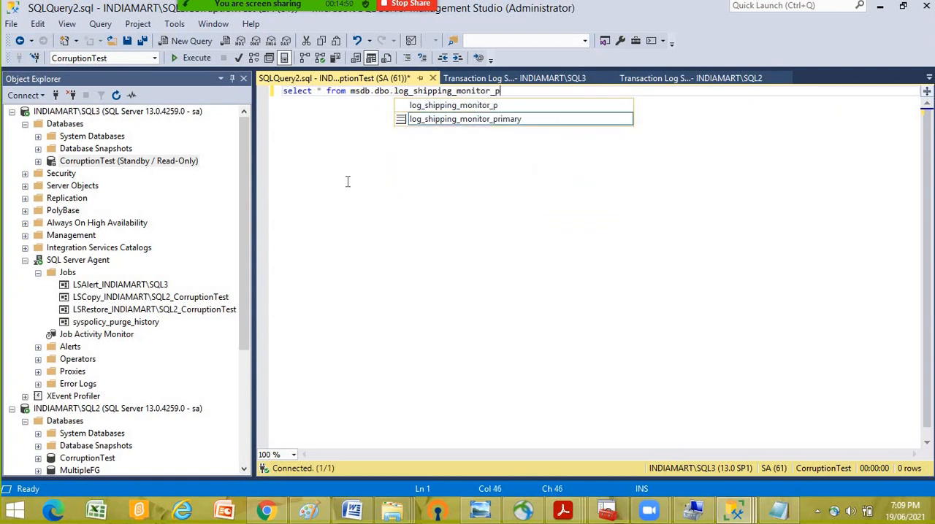
pyautogui.write('rimary')
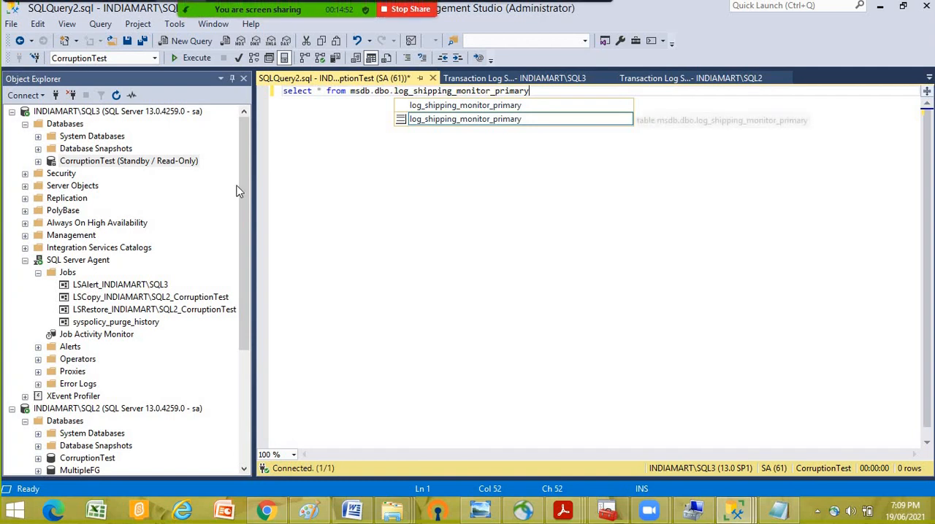
pyautogui.click(434, 215)
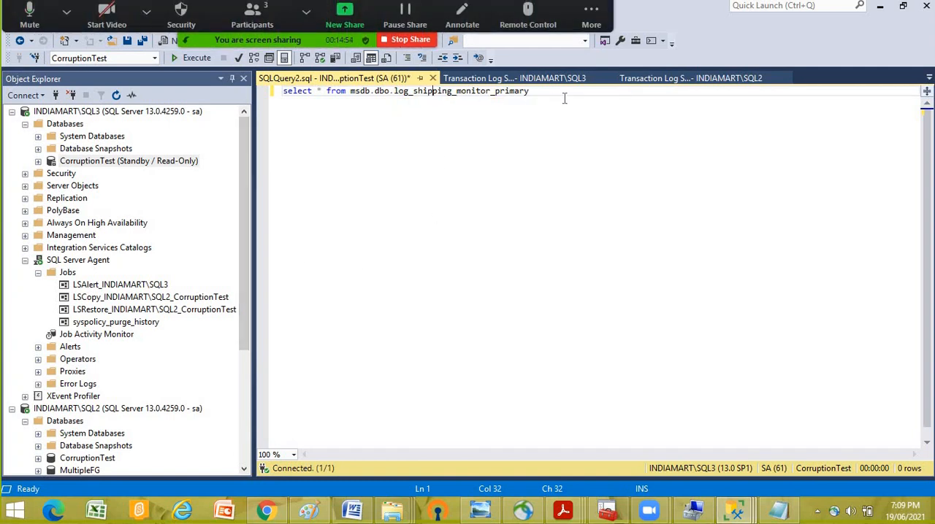
# - Duplicate the log_shipping_monitor_primary select statement below the original, leaving one blank line between them
pyautogui.hotkey('shift', 'Home')
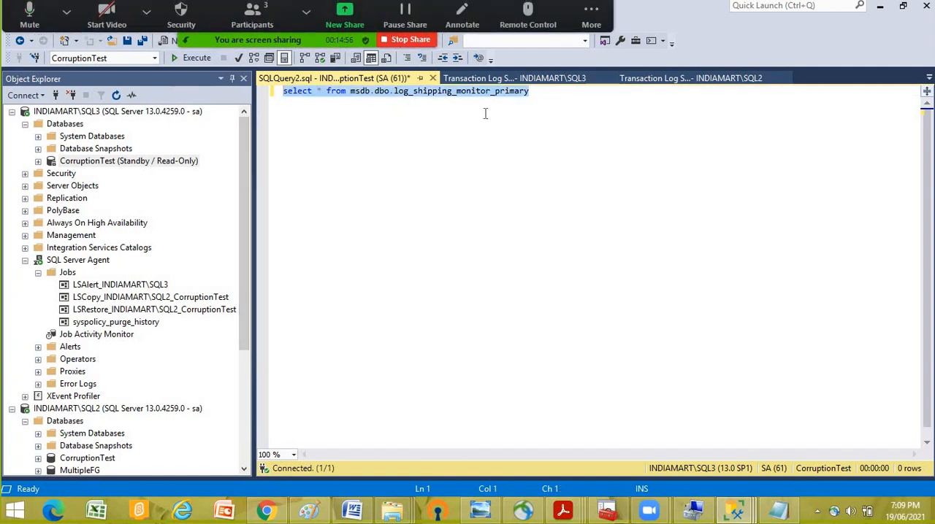
pyautogui.click(543, 94)
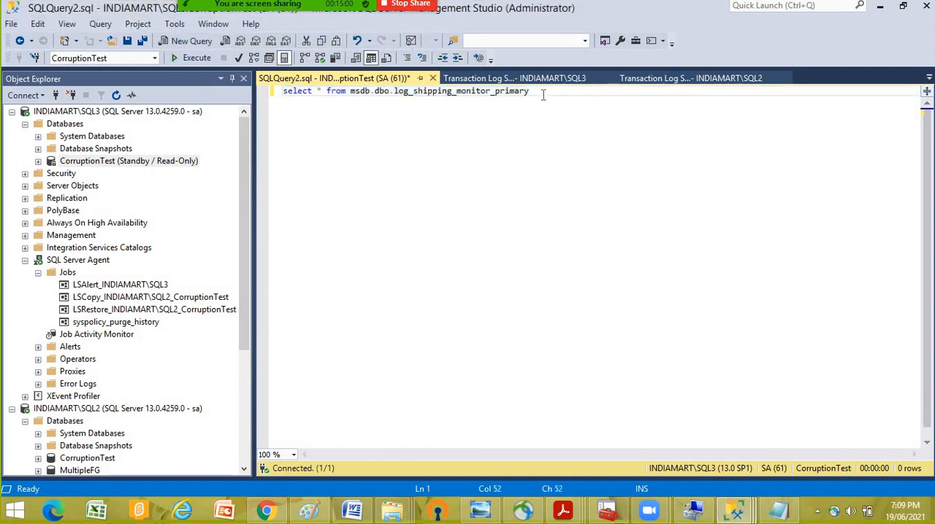
pyautogui.press('Return')
pyautogui.press('Return')
pyautogui.hotkey('ctrl', 'b')
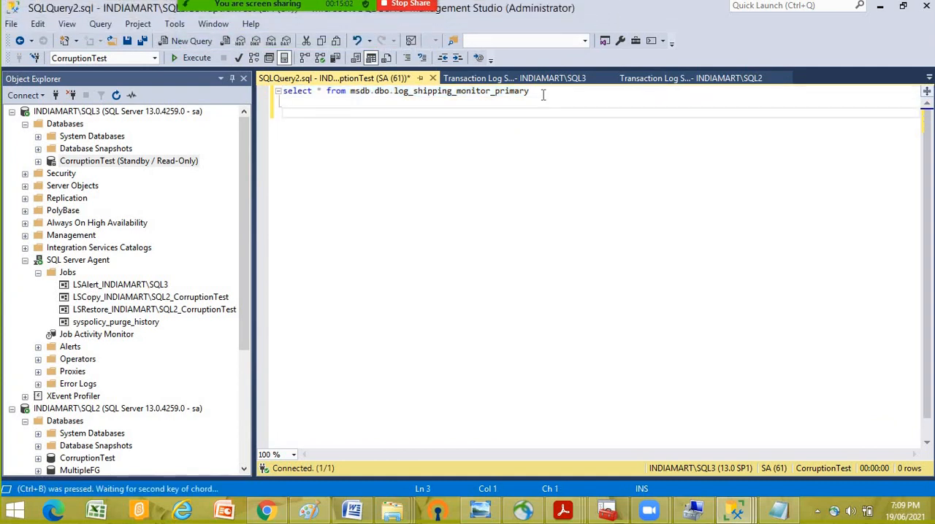
pyautogui.hotkey('ctrl', 'v')
pyautogui.moveTo(543, 95); pyautogui.dragTo(231, 99)
pyautogui.hotkey('ctrl', 'c')
pyautogui.click(313, 135)
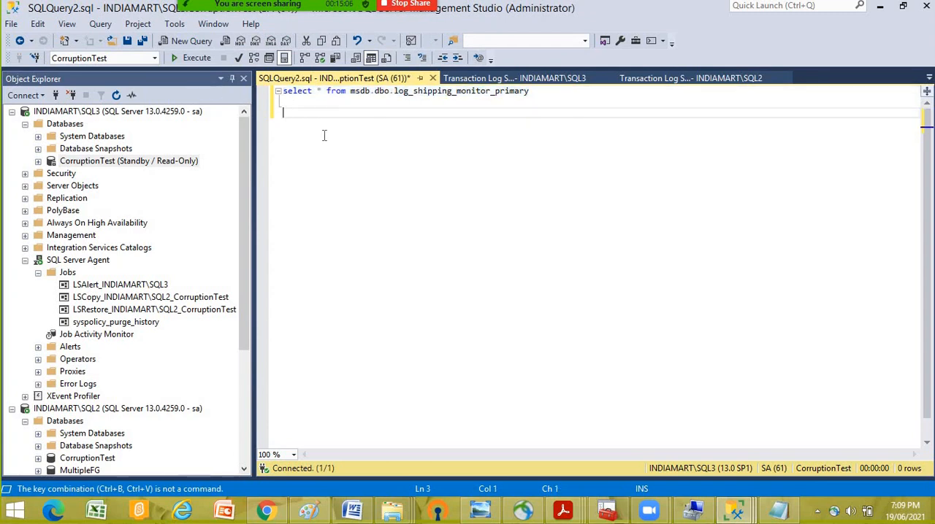
pyautogui.hotkey('ctrl', 'v')
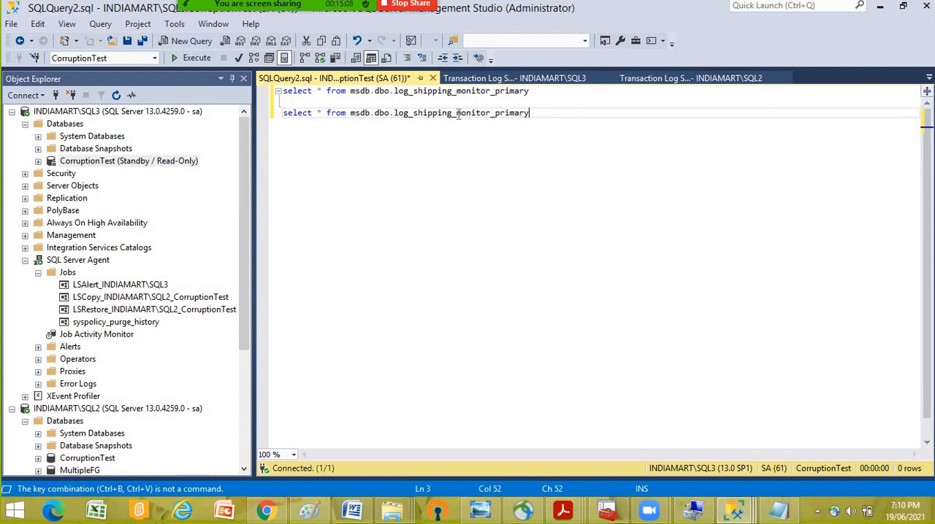
# - Change the second select statement's table to log_shipping_primary_databases and execute both statements on INDIAMART\SQL3
pyautogui.moveTo(458, 113); pyautogui.dragTo(538, 113)
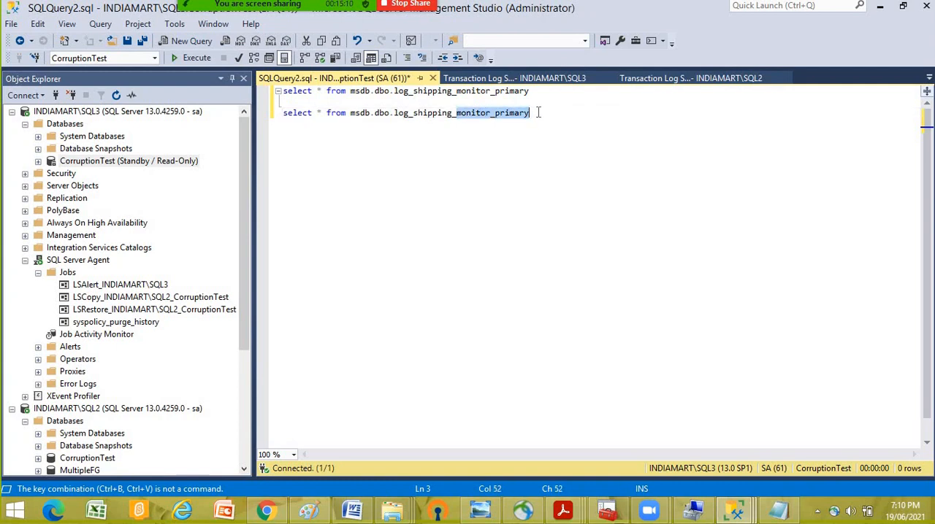
pyautogui.write('pr')
pyautogui.press('BackSpace')
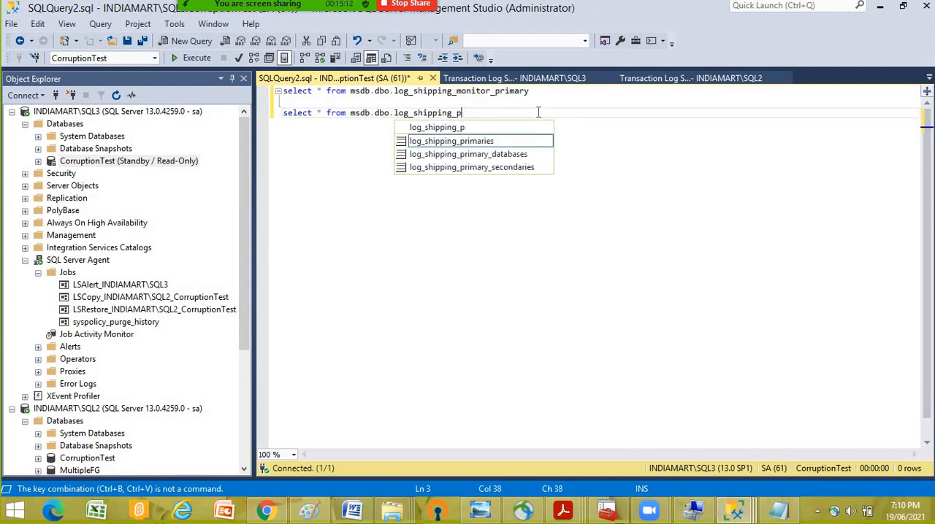
pyautogui.press('Down')
pyautogui.press('Down')
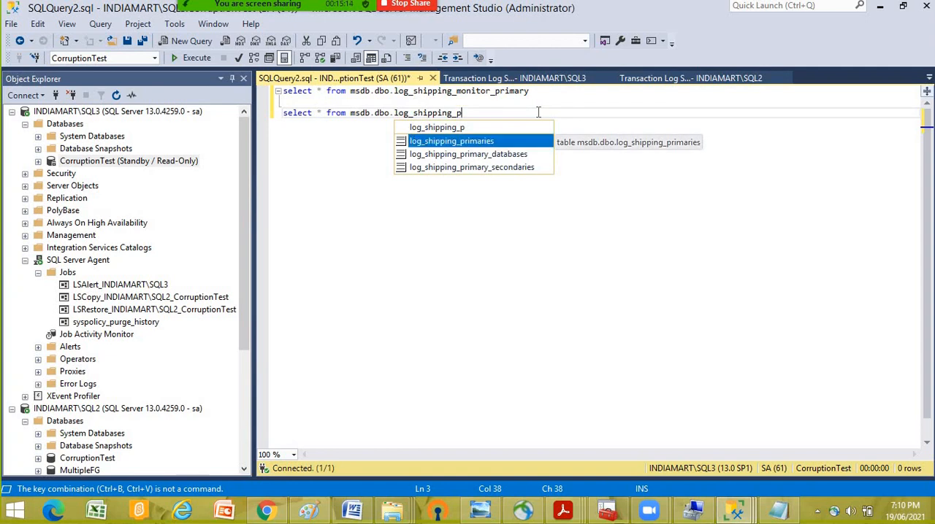
pyautogui.press('Tab')
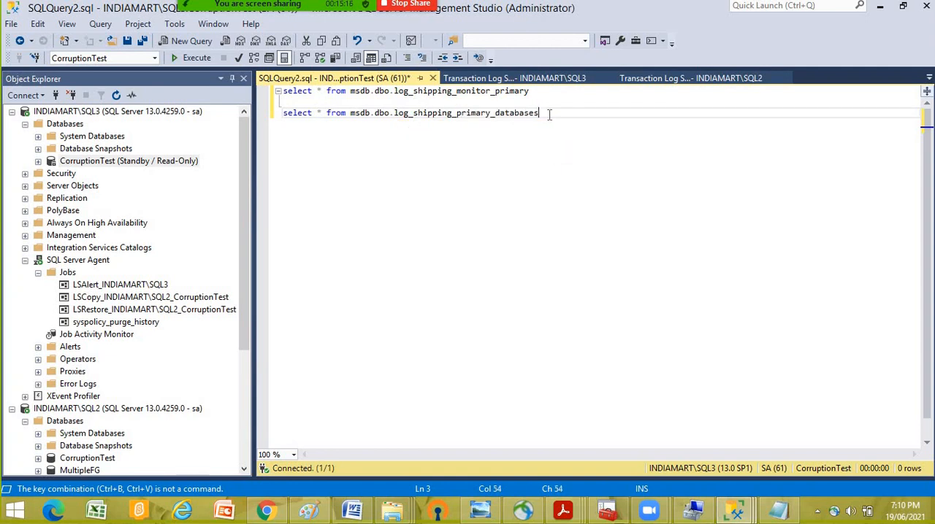
pyautogui.moveTo(572, 111); pyautogui.dragTo(241, 92)
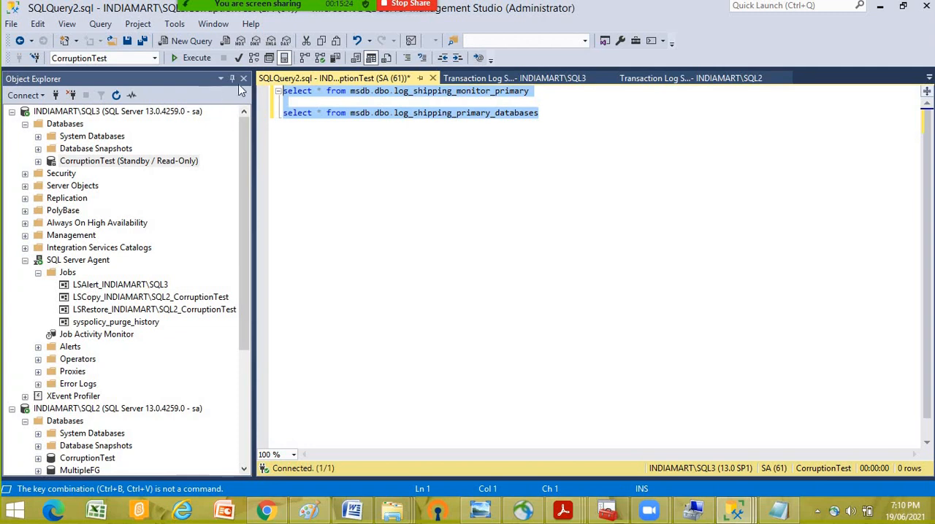
pyautogui.click(348, 146)
pyautogui.click(197, 59)
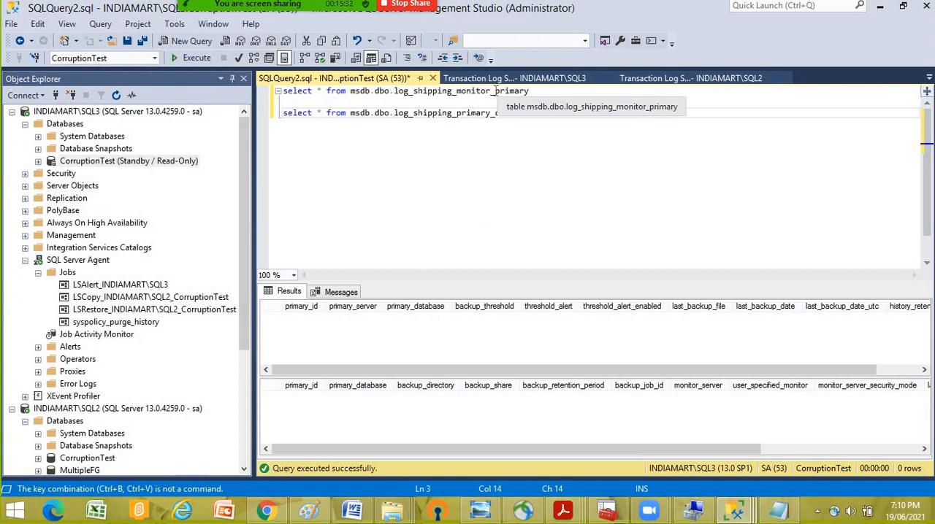
# - Change the first select statement's table to log_shipping_monitor_secondary
pyautogui.click(546, 89)
pyautogui.hotkey('shift', 'Left')
pyautogui.hotkey('shift', 'Left')
pyautogui.hotkey('shift', 'Left')
pyautogui.hotkey('shift', 'Left')
pyautogui.hotkey('shift', 'Left')
pyautogui.hotkey('shift', 'Left')
pyautogui.hotkey('shift', 'Left')
pyautogui.write('se')
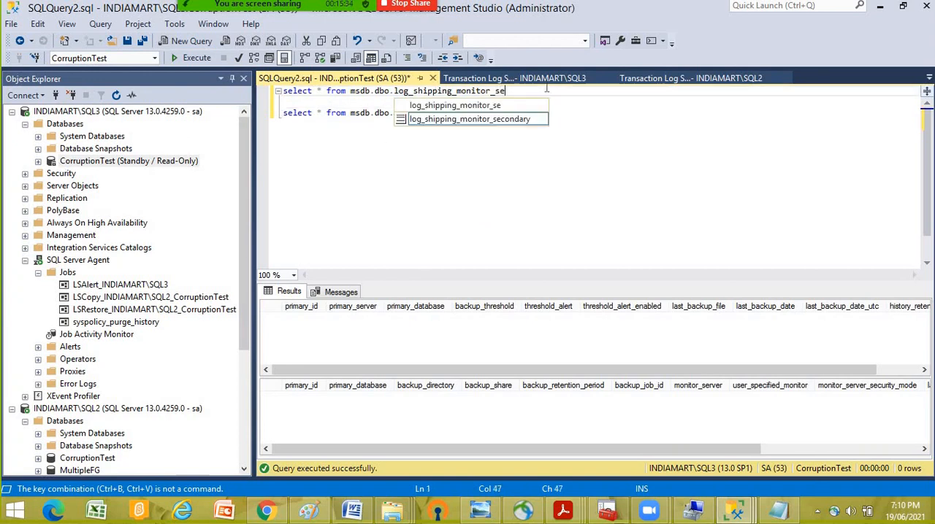
pyautogui.write('condary')
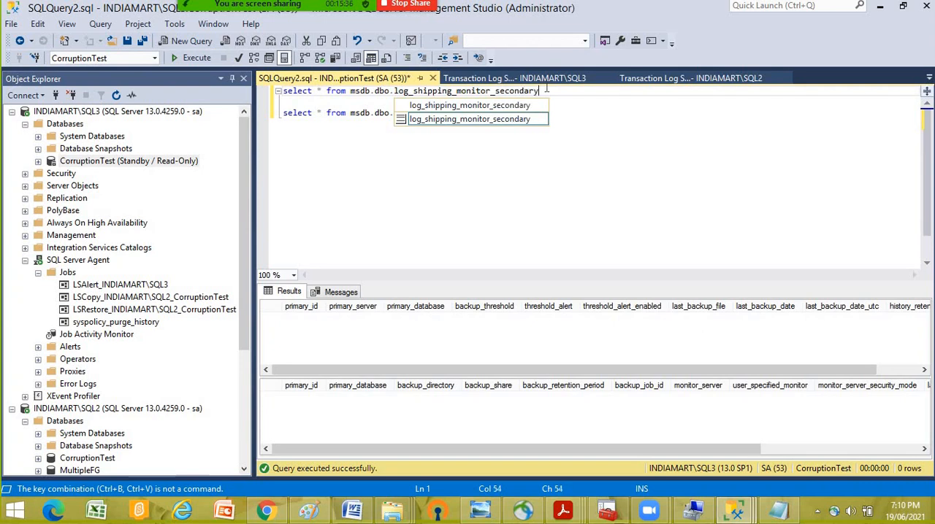
pyautogui.click(550, 163)
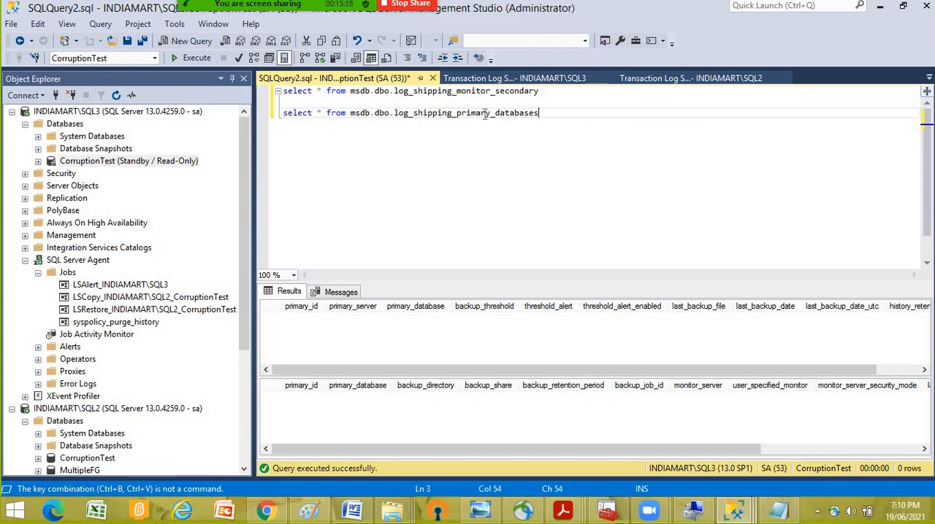
# - Change the second select statement's table to log_shipping_secondary_databases and execute both statements
pyautogui.doubleClick(485, 116)
pyautogui.click(482, 113)
pyautogui.doubleClick(476, 113)
pyautogui.click(483, 113)
pyautogui.moveTo(490, 113); pyautogui.dragTo(458, 113)
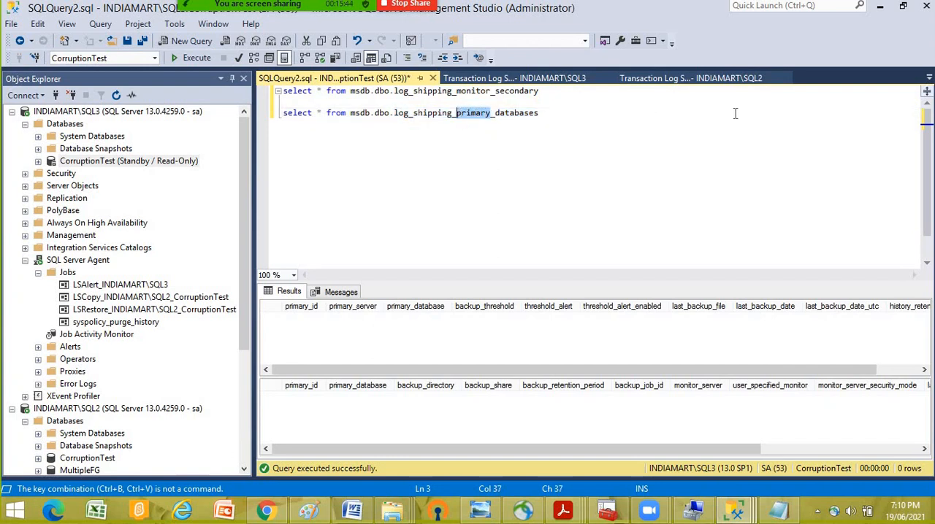
pyautogui.write('secondar')
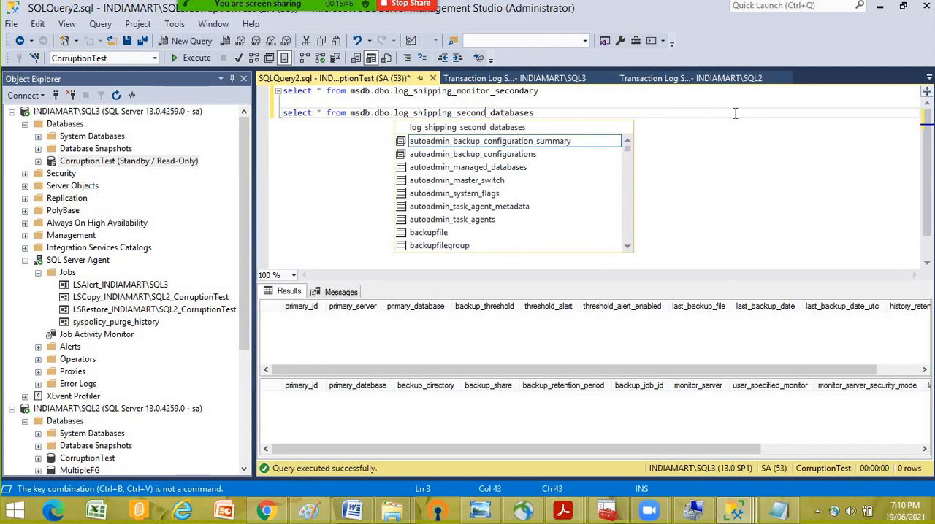
pyautogui.write('y')
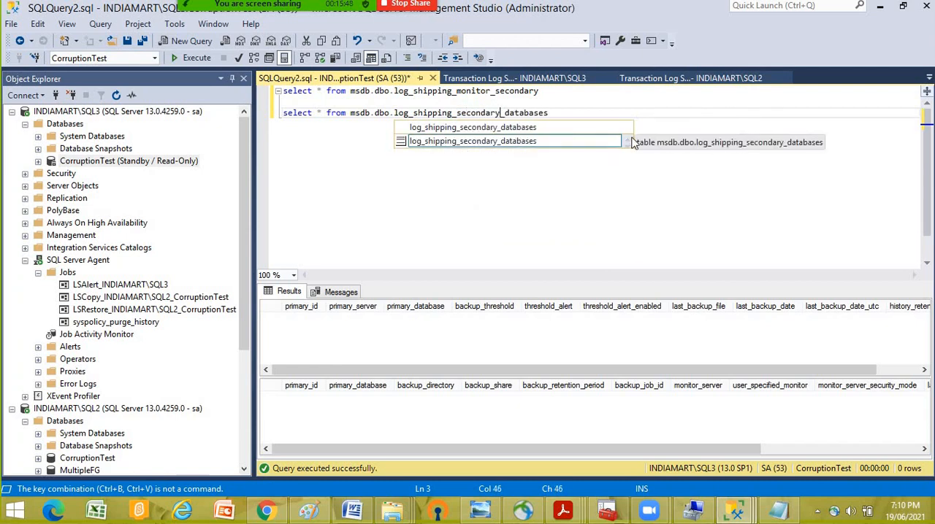
pyautogui.click(478, 192)
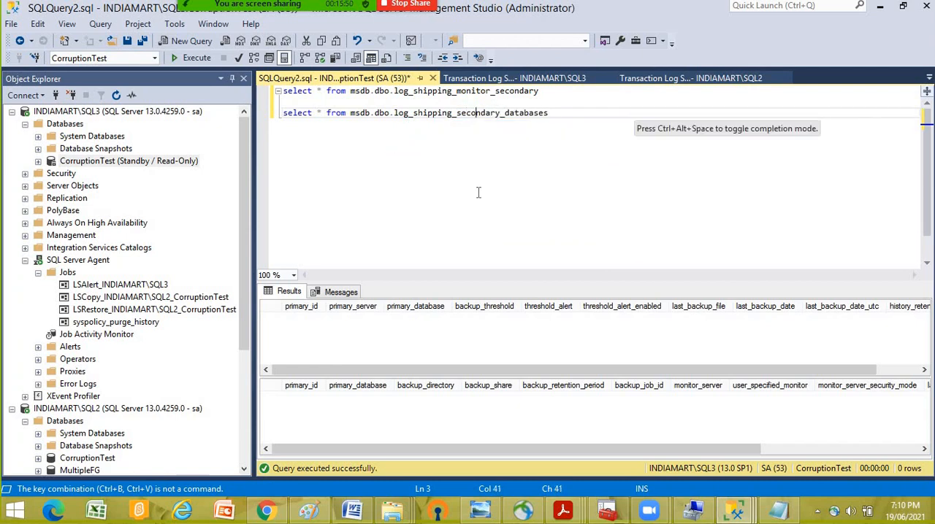
pyautogui.click(196, 59)
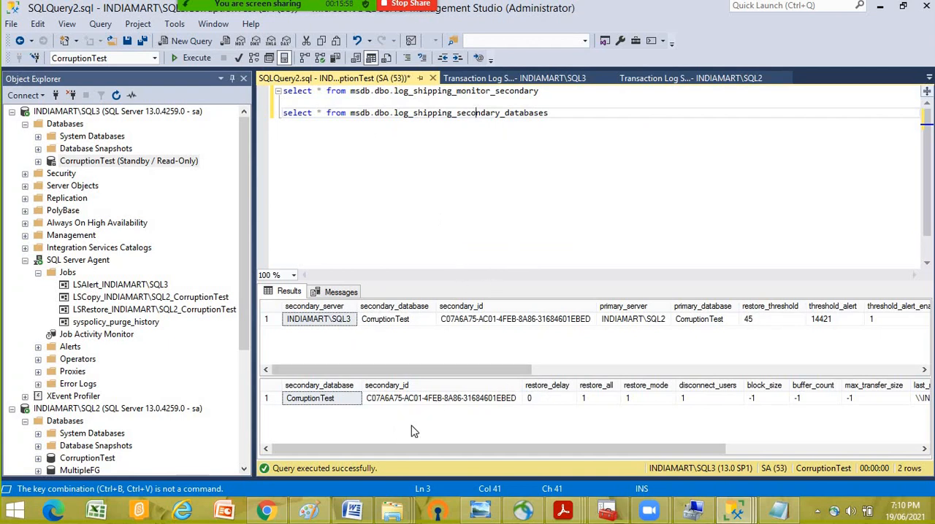
# - Widen the last_copied_file and last_restored_file columns of the first result grid to read the full file paths
pyautogui.moveTo(397, 368); pyautogui.dragTo(615, 374)
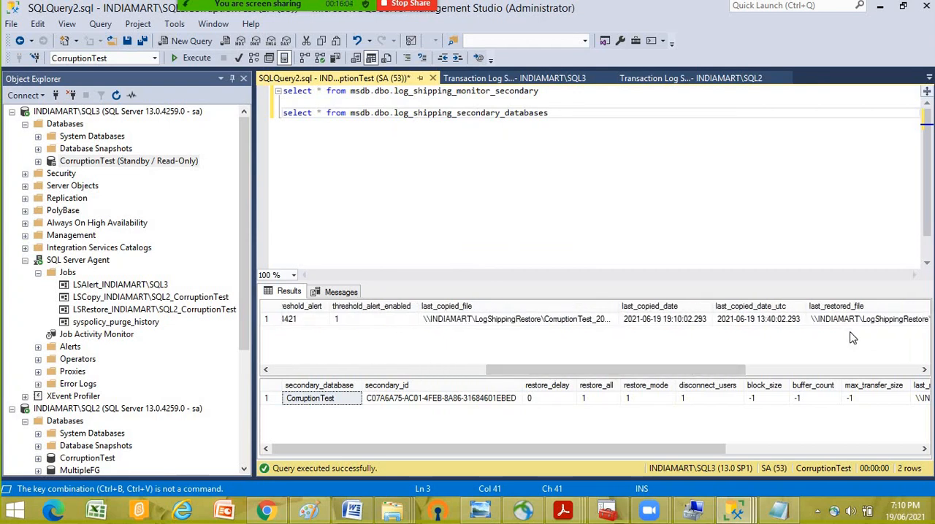
pyautogui.moveTo(671, 306); pyautogui.dragTo(712, 306)
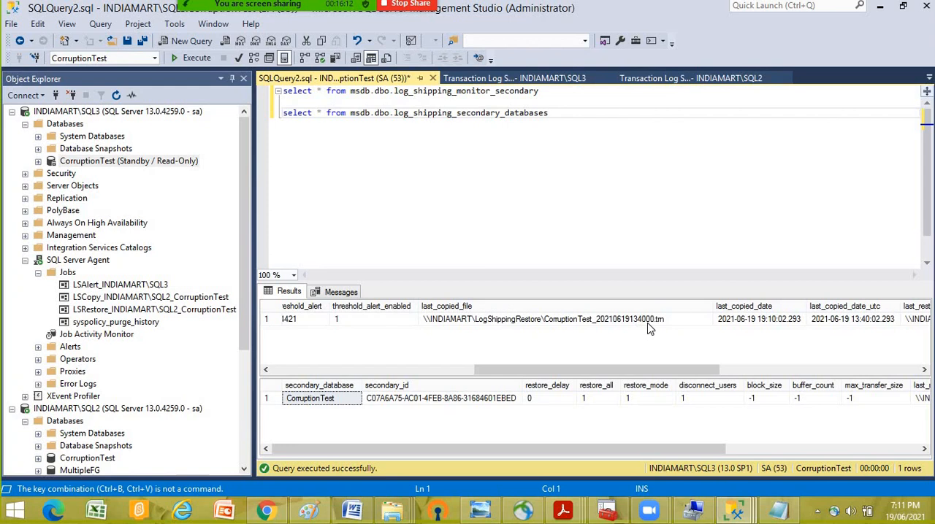
pyautogui.click(477, 325)
pyautogui.moveTo(550, 373); pyautogui.dragTo(624, 376)
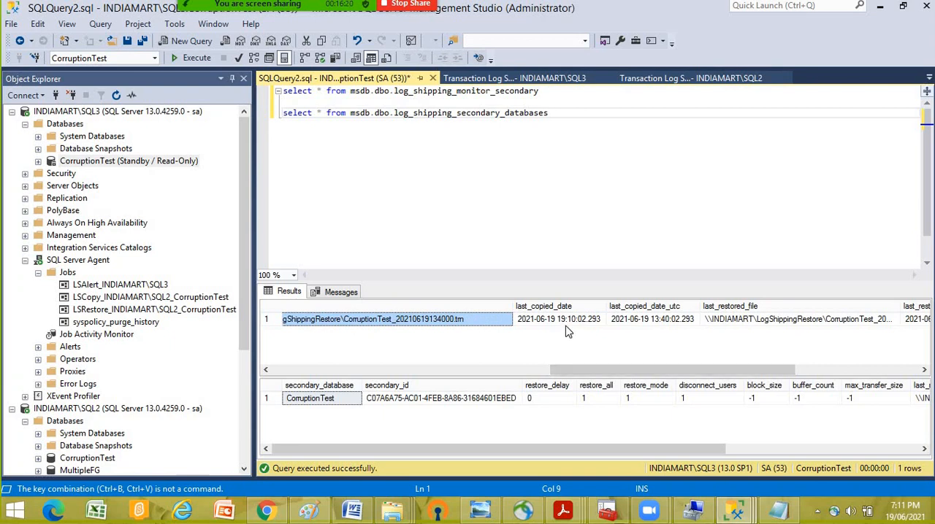
pyautogui.moveTo(604, 370); pyautogui.dragTo(678, 371)
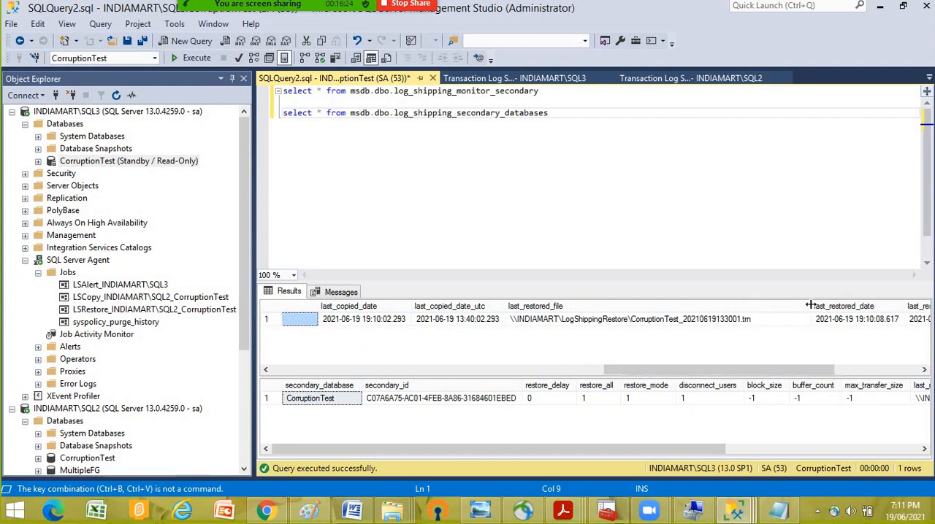
# - Compare the last copied file and its copy dates with the last restored file in the log_shipping_monitor_secondary result
pyautogui.moveTo(721, 369); pyautogui.dragTo(580, 376)
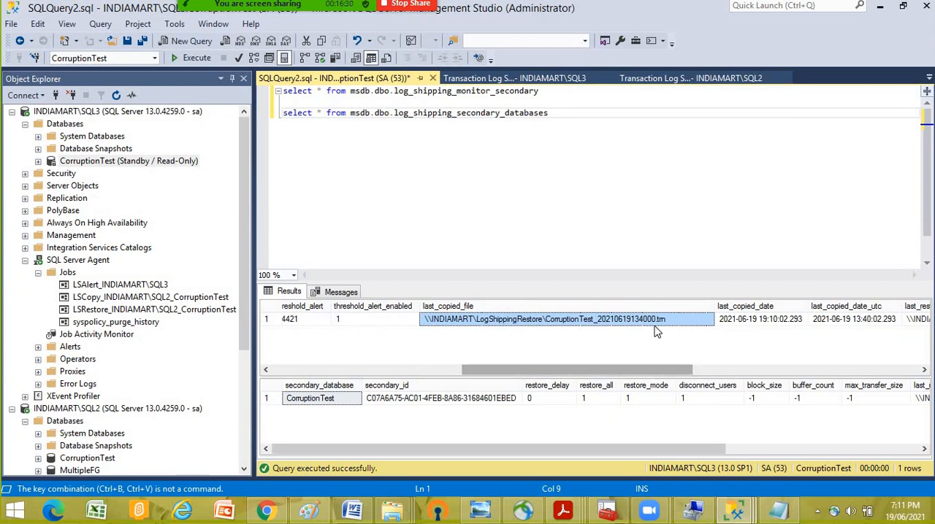
pyautogui.moveTo(614, 372); pyautogui.dragTo(767, 378)
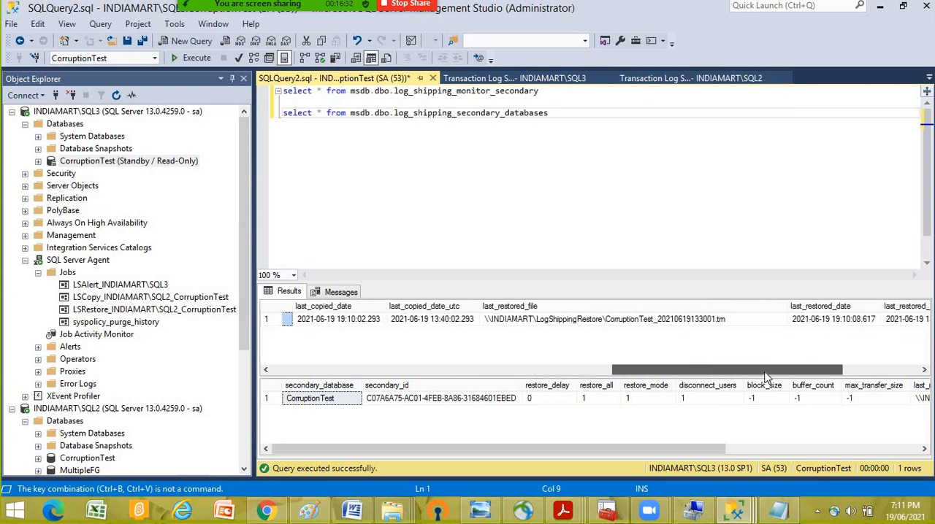
pyautogui.moveTo(647, 372); pyautogui.dragTo(669, 375)
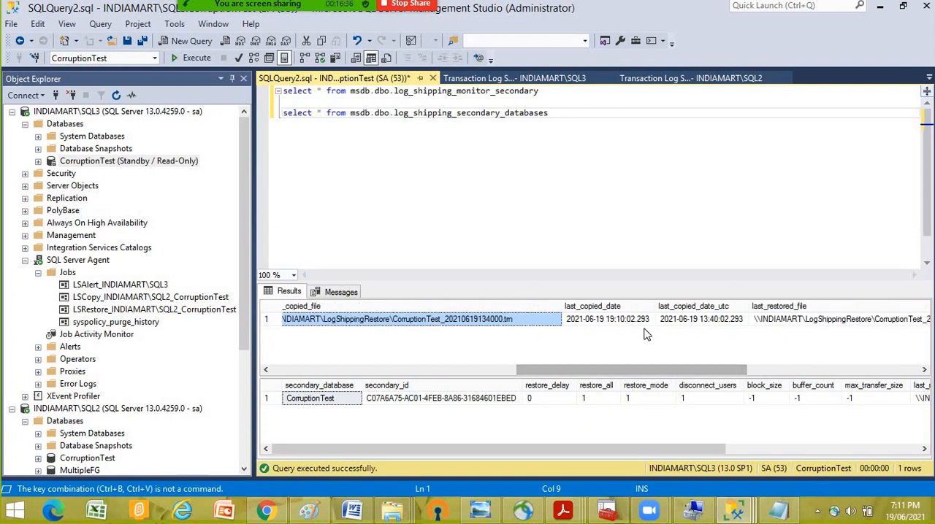
pyautogui.click(722, 322)
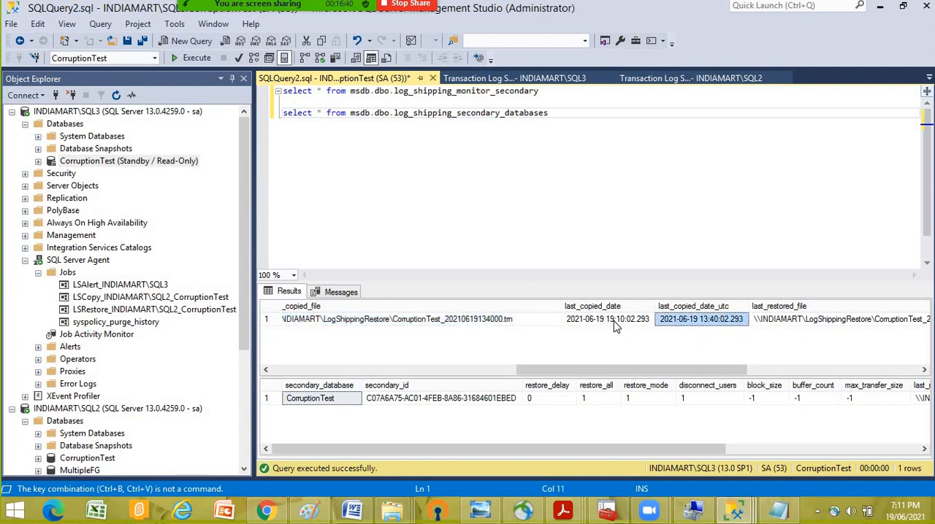
pyautogui.moveTo(636, 369); pyautogui.dragTo(742, 378)
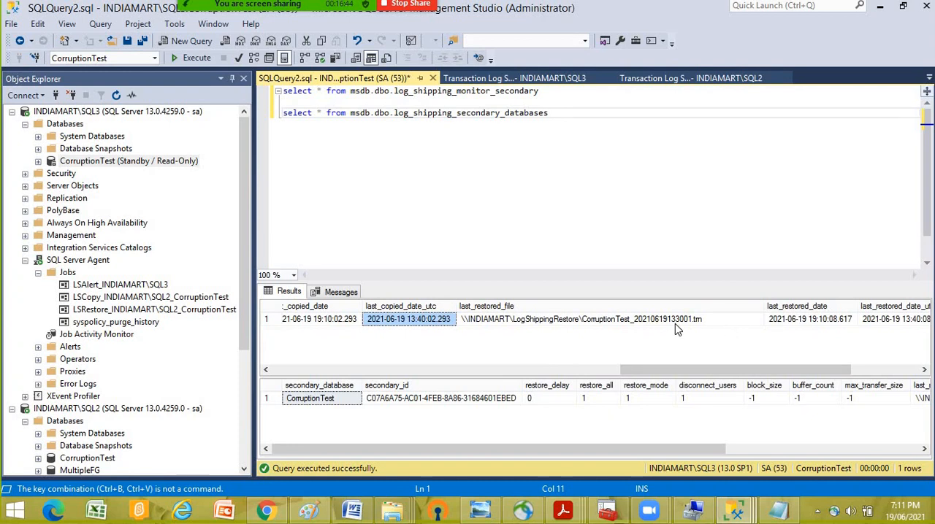
pyautogui.moveTo(707, 376); pyautogui.dragTo(659, 376)
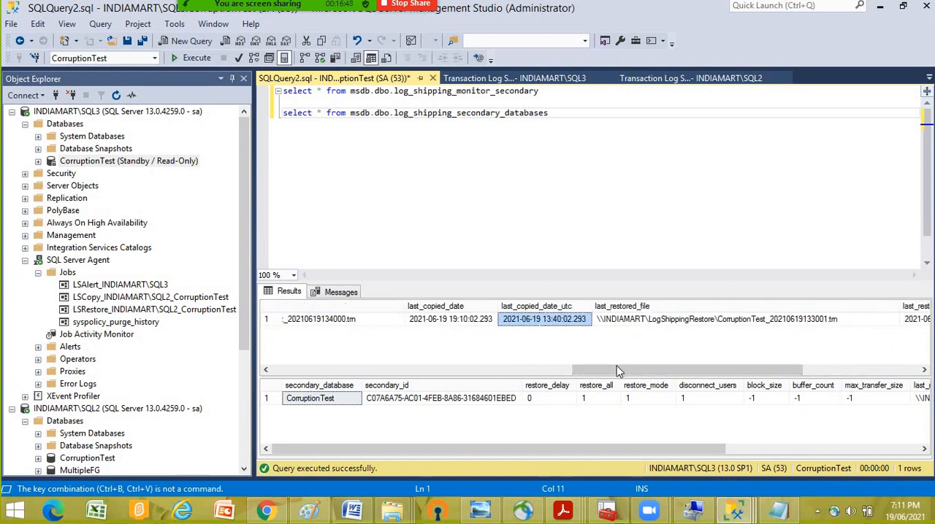
pyautogui.hscroll(-5, 533, 336)
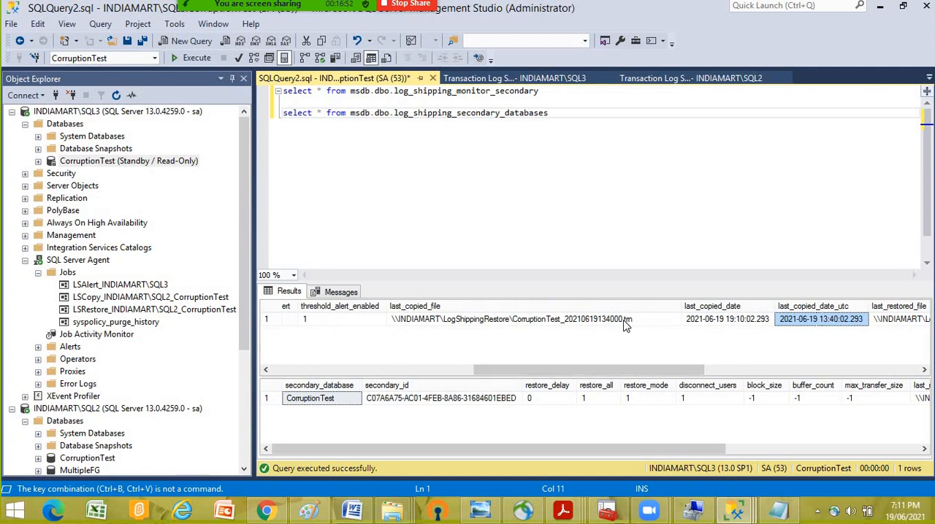
# - Switch to the LogShippingRestore network folder in File Explorer, widen its window and sort the transaction log files by date modified, newest first
pyautogui.moveTo(395, 509)
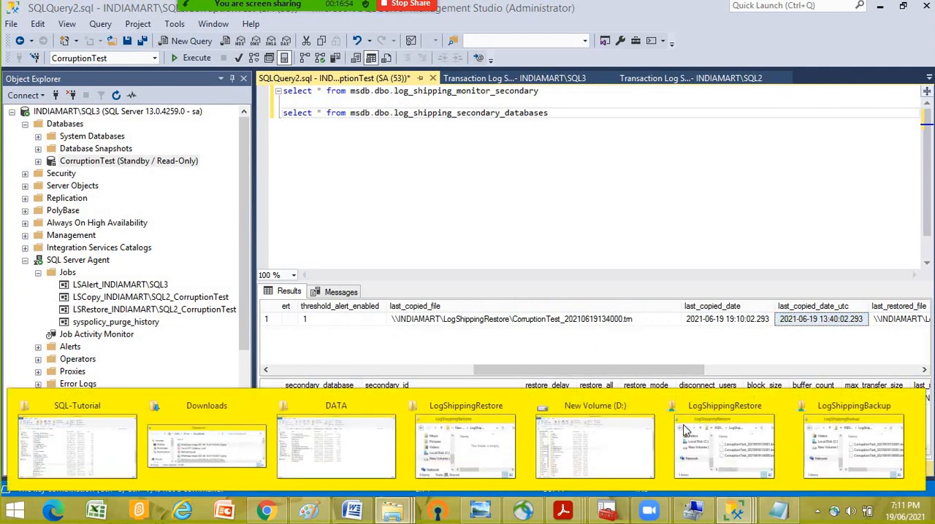
pyautogui.click(698, 431)
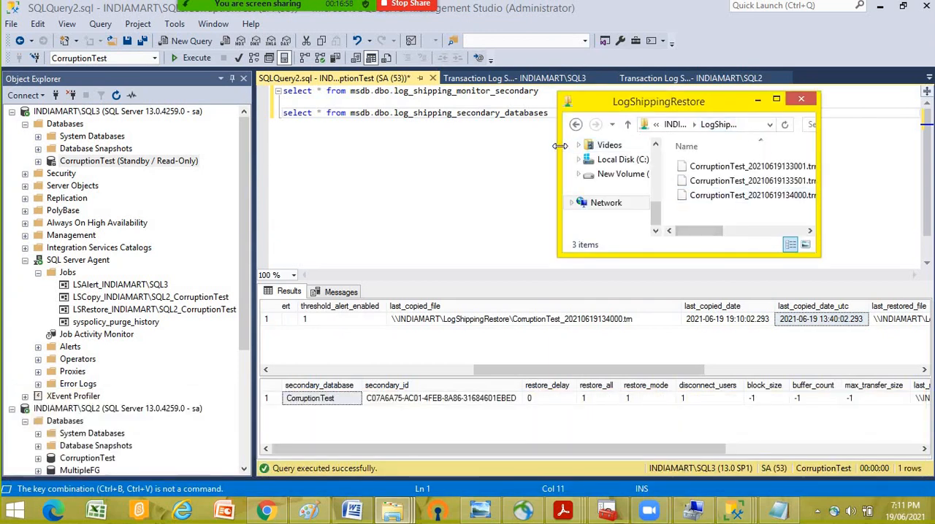
pyautogui.moveTo(558, 170); pyautogui.dragTo(249, 169)
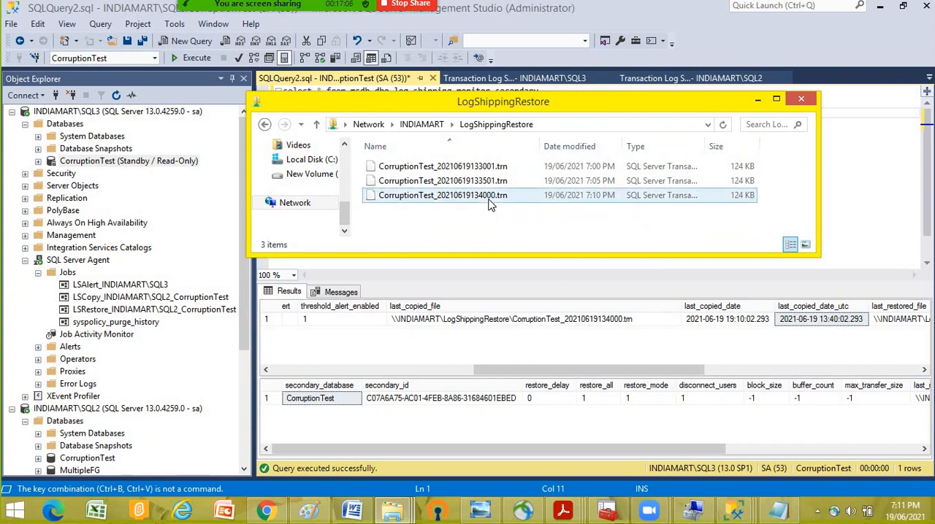
pyautogui.click(584, 146)
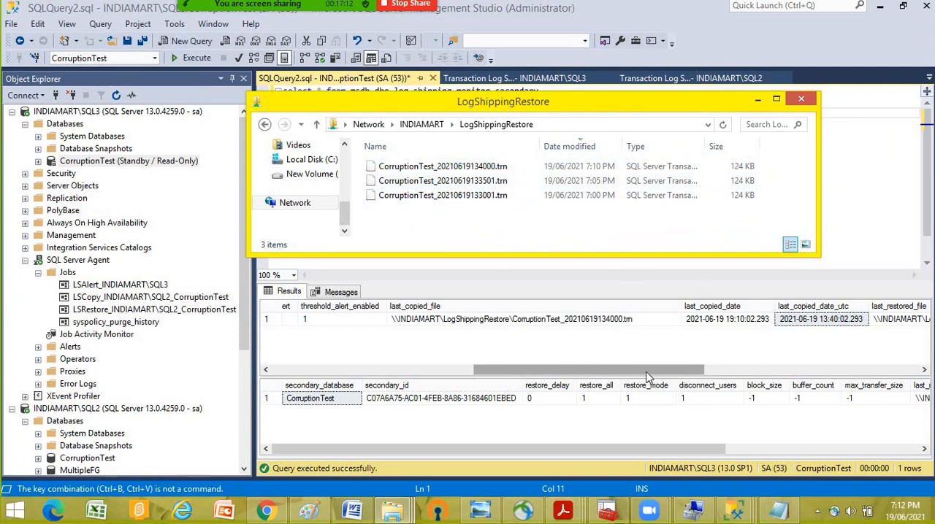
# - Recheck the last_restored_file value in the query results, consult the Log File Viewer window, and return to the first result grid's opening columns
pyautogui.moveTo(647, 377); pyautogui.dragTo(751, 351)
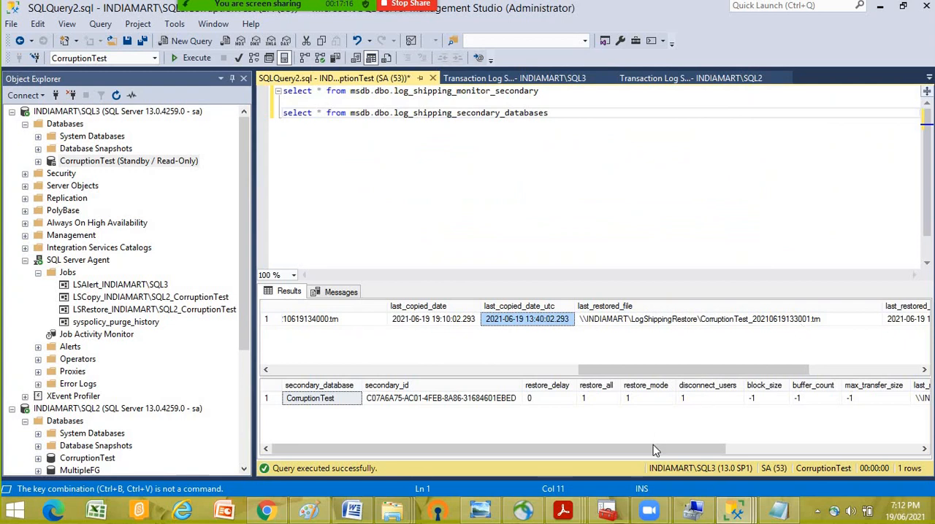
pyautogui.moveTo(735, 514)
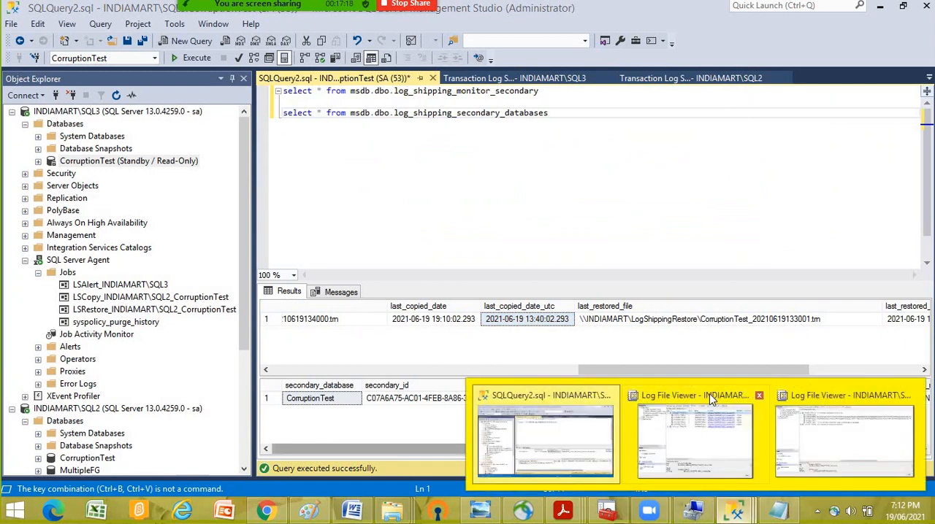
pyautogui.click(705, 395)
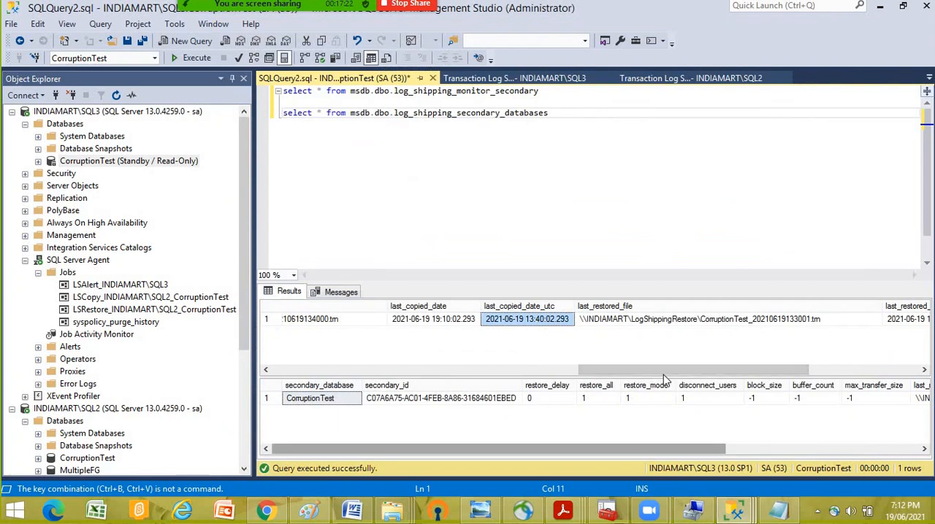
pyautogui.moveTo(709, 372); pyautogui.dragTo(292, 373)
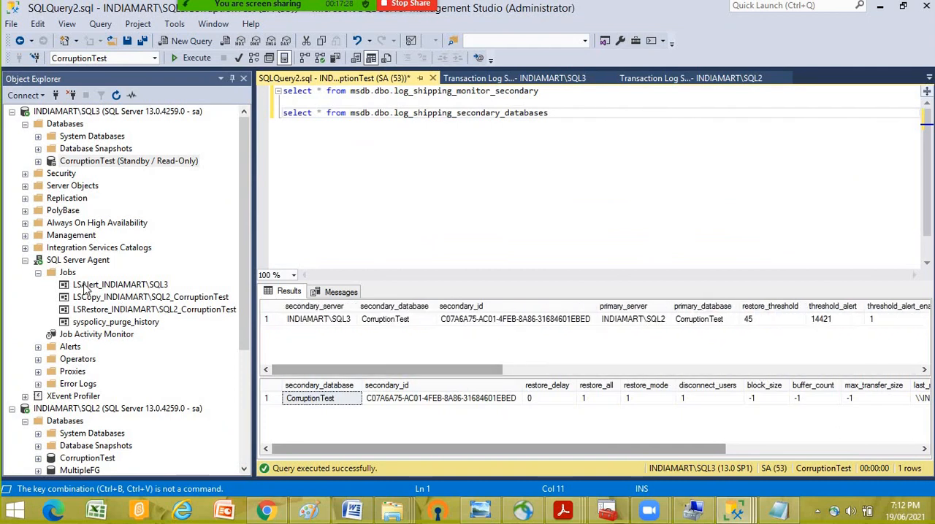
# - Open the Transaction Log Shipping Status report for INDIAMART\SQL3, review the copy and restore details across its full width, and close it
pyautogui.rightClick(57, 113)
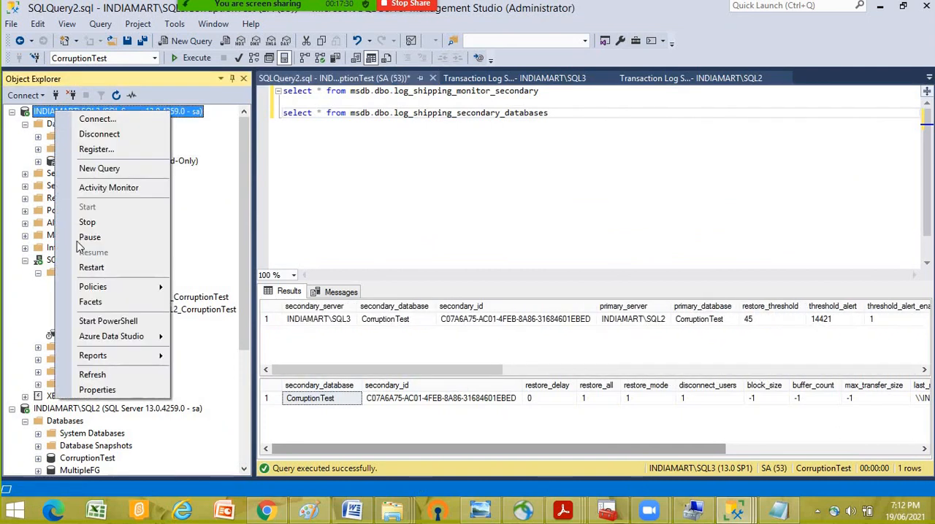
pyautogui.moveTo(111, 356)
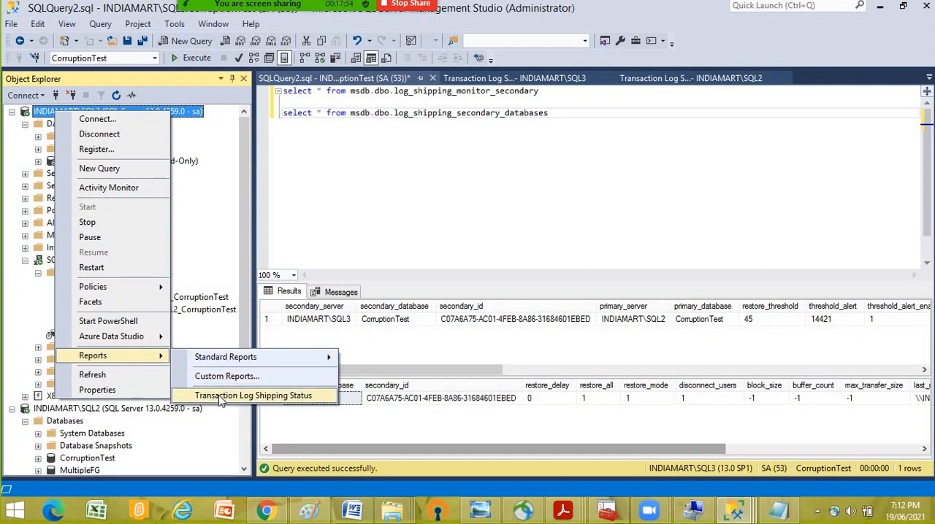
pyautogui.click(241, 396)
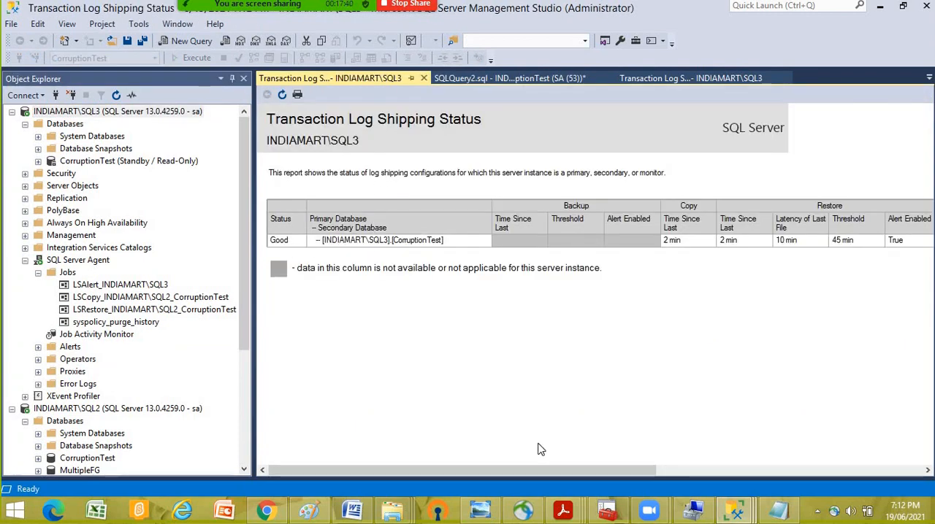
pyautogui.moveTo(471, 472); pyautogui.dragTo(823, 497)
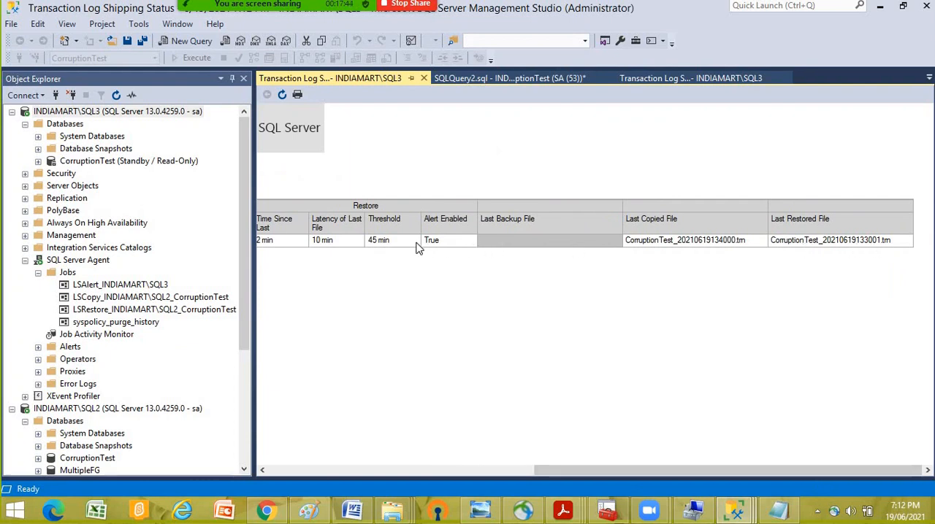
pyautogui.moveTo(611, 472); pyautogui.dragTo(315, 438)
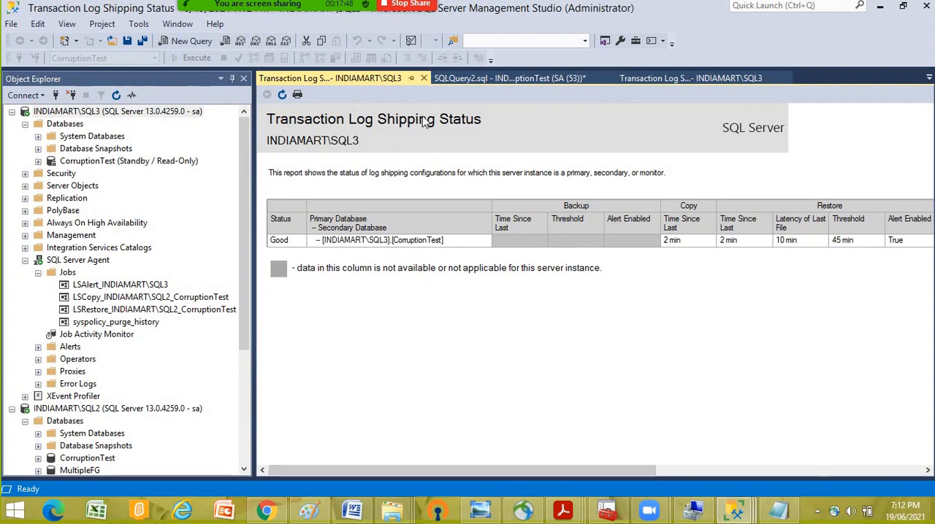
pyautogui.click(425, 77)
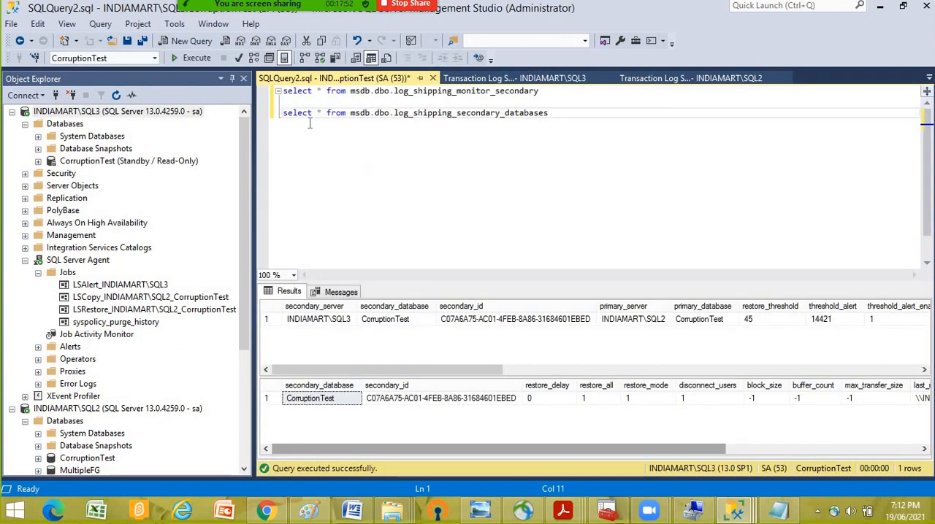
# - Copy both secondary log shipping queries into a new query window on the msdb database of INDIAMART\SQL2
pyautogui.click(282, 114)
pyautogui.moveTo(561, 111); pyautogui.dragTo(266, 86)
pyautogui.moveTo(363, 369); pyautogui.dragTo(651, 370)
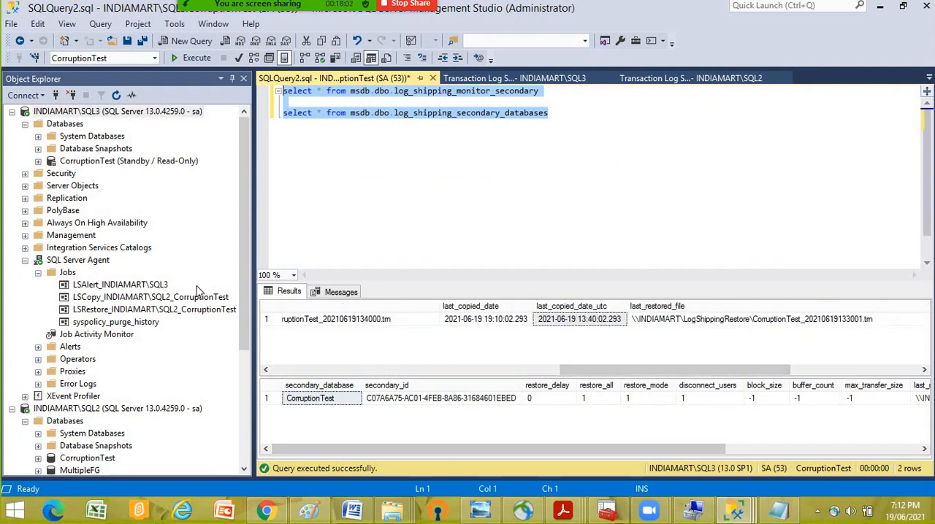
pyautogui.click(447, 184)
pyautogui.moveTo(559, 122); pyautogui.dragTo(266, 95)
pyautogui.hotkey('ctrl', 'c')
pyautogui.scroll(-3, 117, 433)
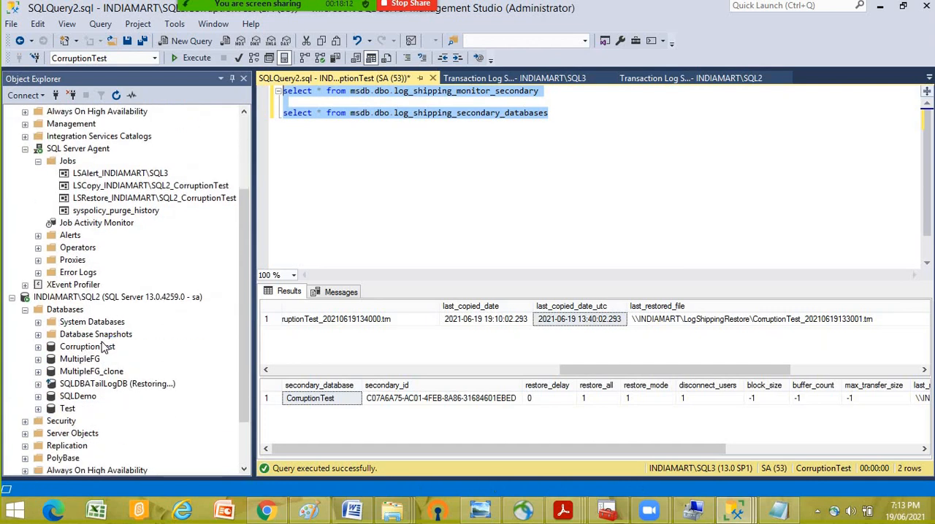
pyautogui.doubleClick(92, 323)
pyautogui.rightClick(87, 359)
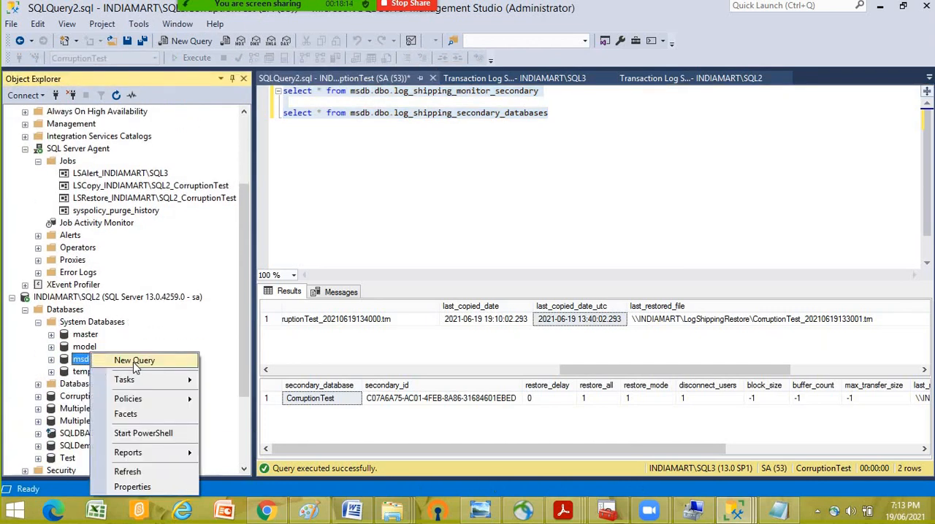
pyautogui.click(134, 363)
pyautogui.rightClick(400, 208)
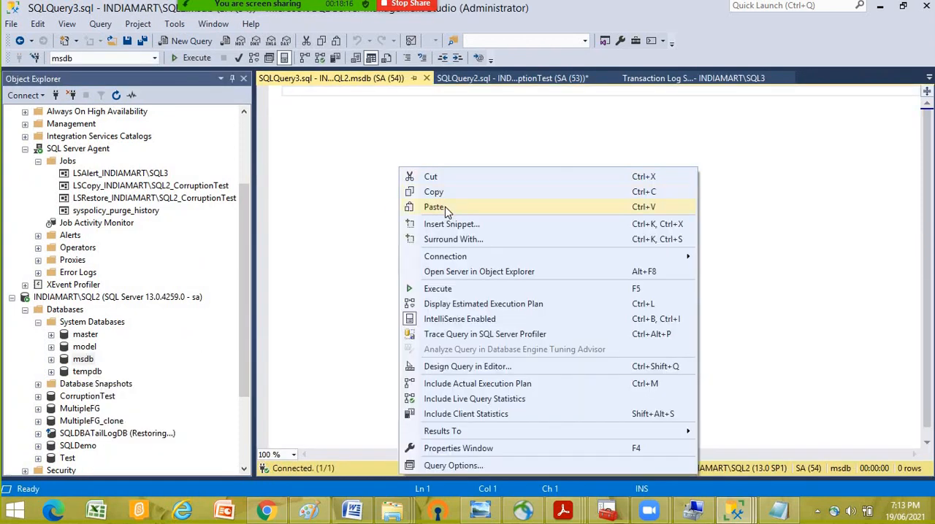
pyautogui.click(447, 210)
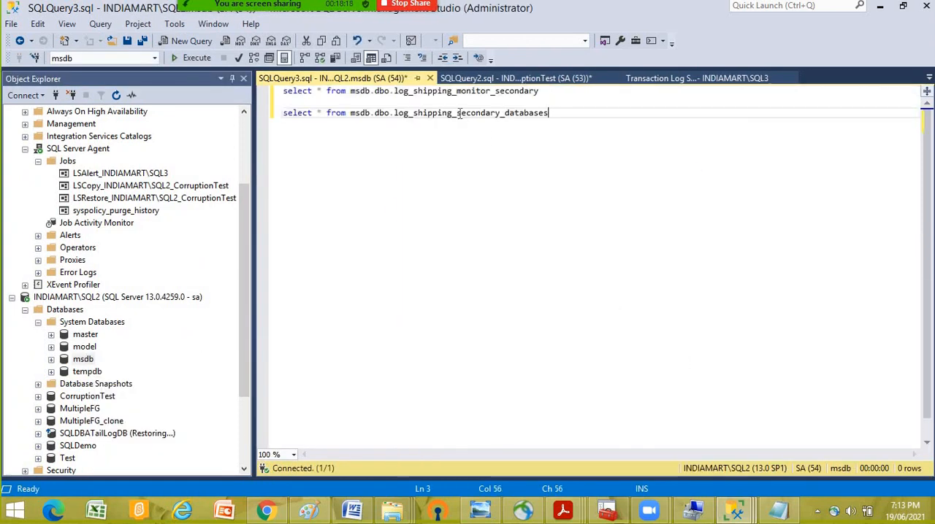
# - Change the queried tables to log_shipping_monitor_Primary and log_shipping_Primary_databases, and execute both queries on SQL2
pyautogui.moveTo(458, 113); pyautogui.dragTo(499, 112)
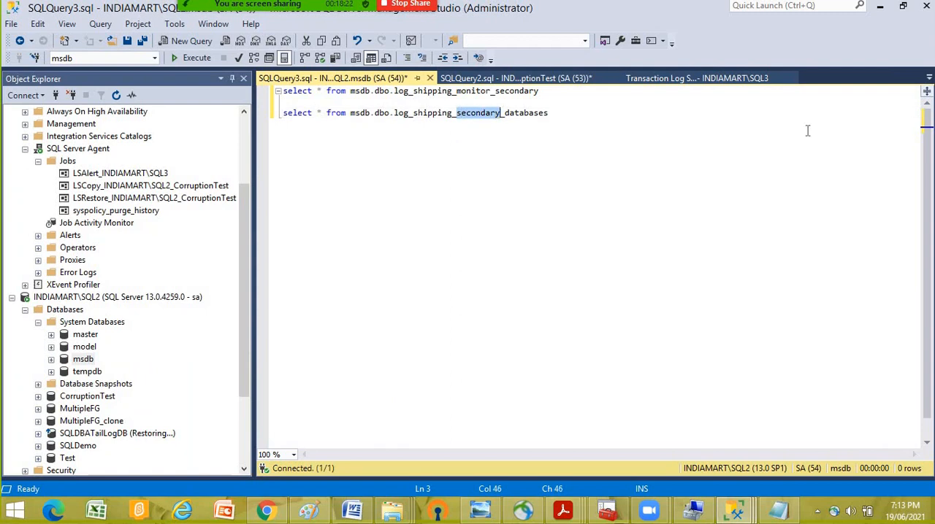
pyautogui.write('Primary')
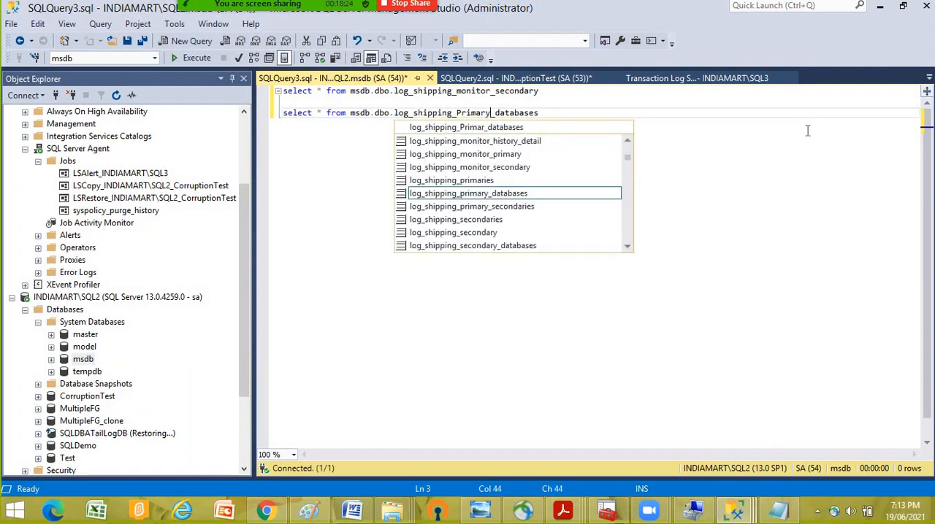
pyautogui.click(506, 114)
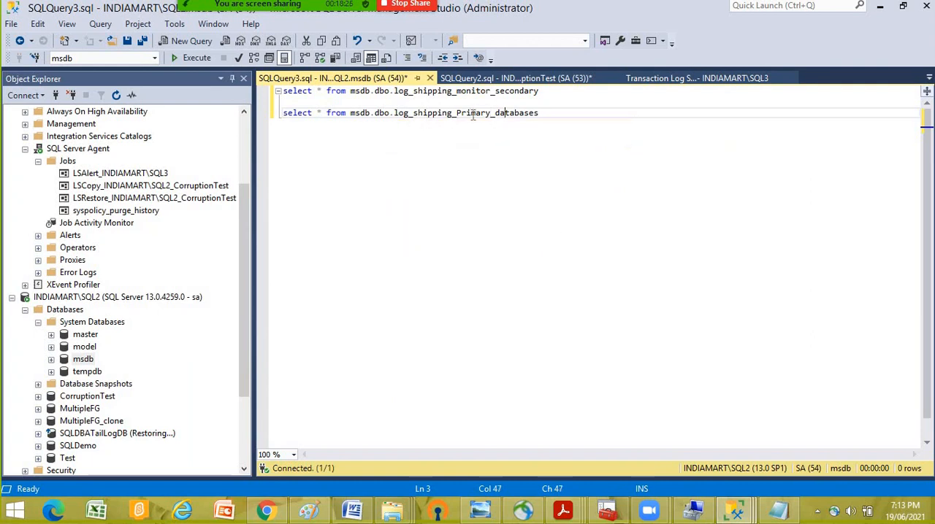
pyautogui.click(454, 91)
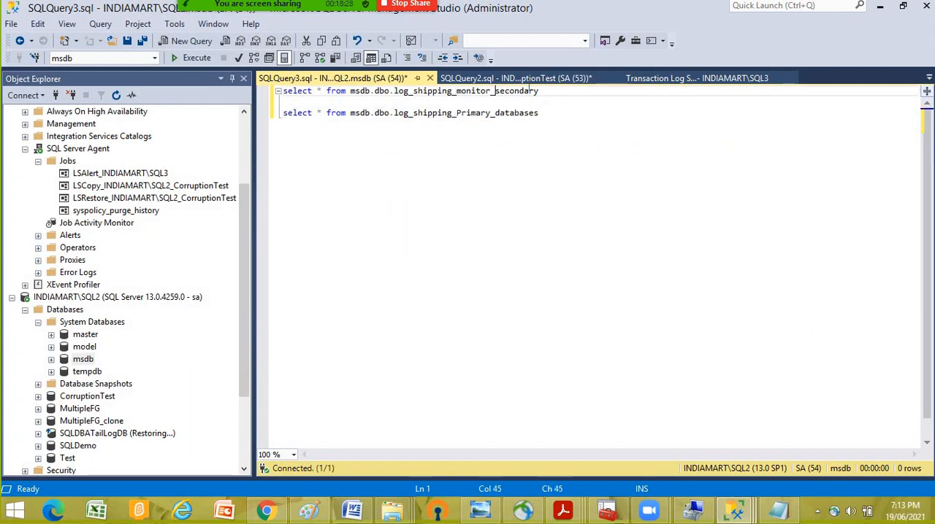
pyautogui.moveTo(495, 90); pyautogui.dragTo(543, 89)
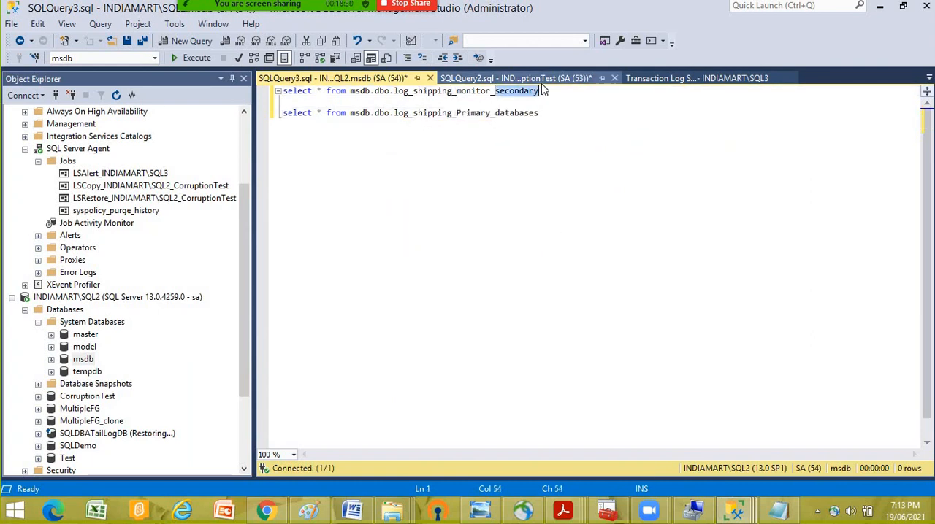
pyautogui.write('Prim')
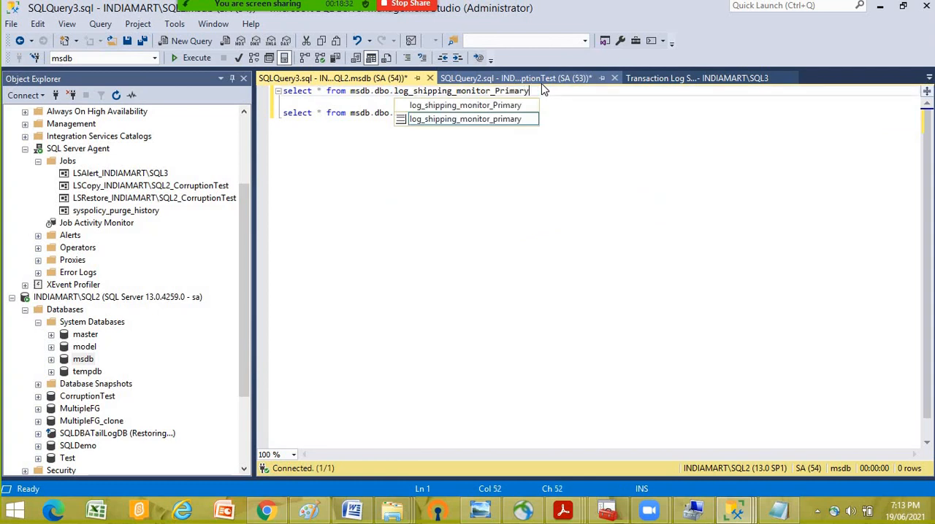
pyautogui.click(493, 226)
pyautogui.press('F5')
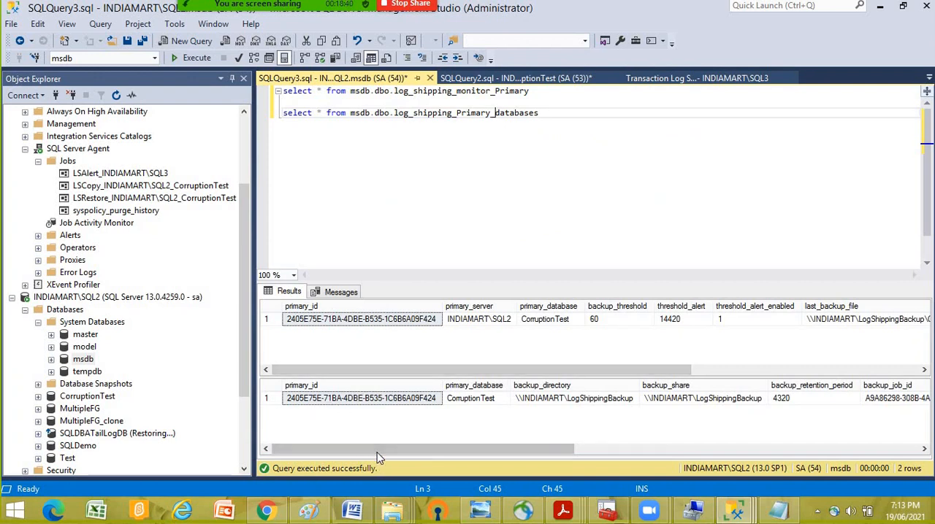
# - Widen last_backup_file in the second result grid and examine the last backup file and dates in both grids
pyautogui.moveTo(378, 458); pyautogui.dragTo(700, 462)
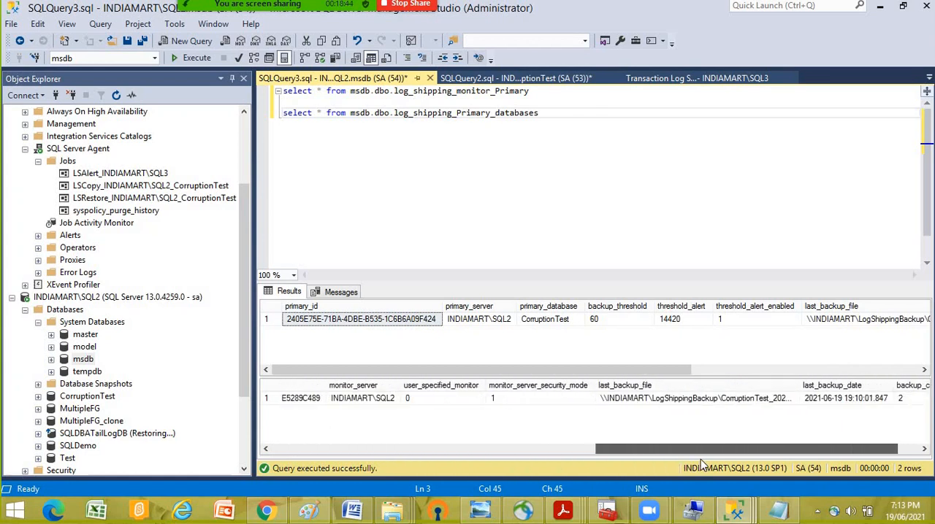
pyautogui.click(826, 400)
pyautogui.click(771, 401)
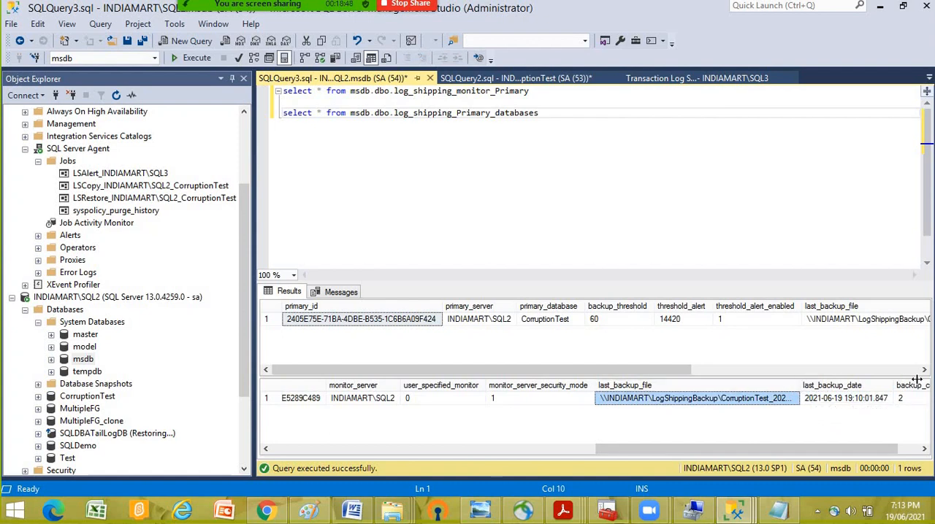
pyautogui.moveTo(916, 379); pyautogui.dragTo(918, 380)
pyautogui.moveTo(554, 371); pyautogui.dragTo(815, 380)
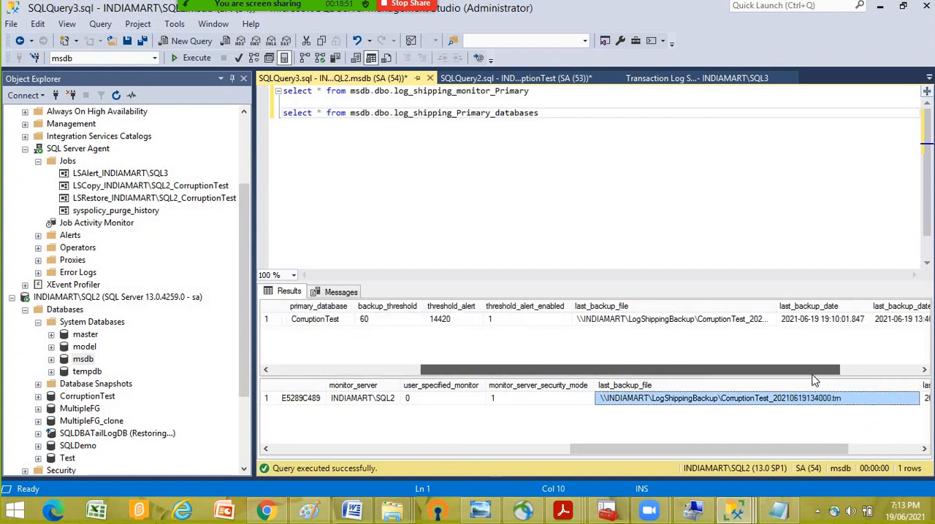
pyautogui.click(477, 203)
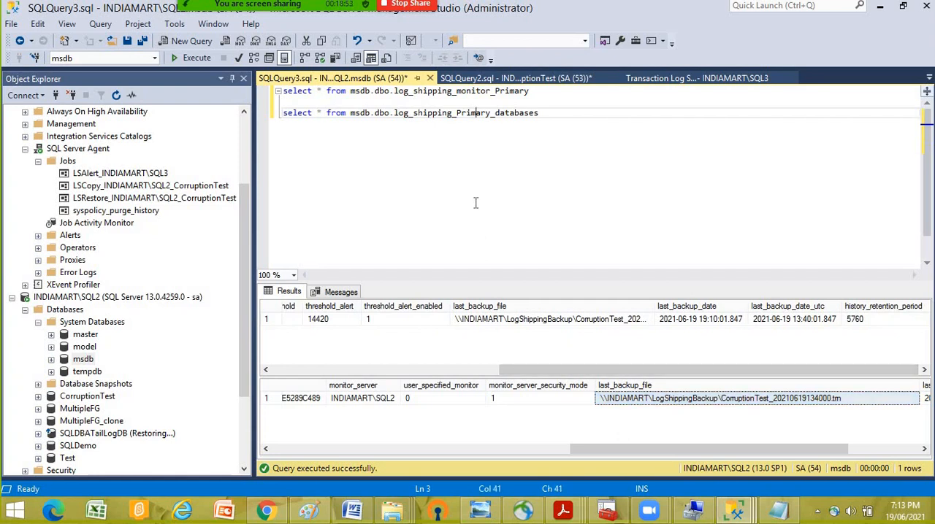
# - In the SQL3 query window, add the statement select * from msdb.dbo.log_shipping_secondaries below the two existing queries
pyautogui.click(519, 78)
pyautogui.click(581, 115)
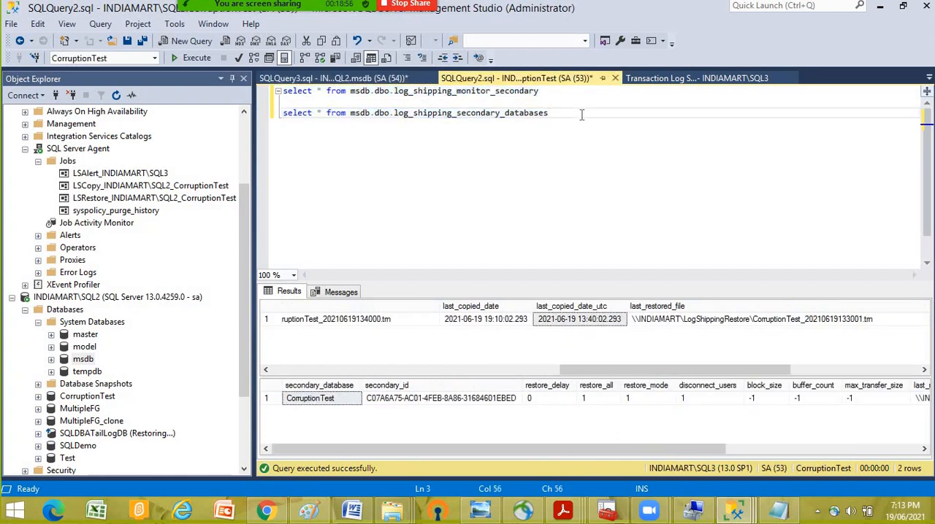
pyautogui.press('Return')
pyautogui.press('Return')
pyautogui.press('Return')
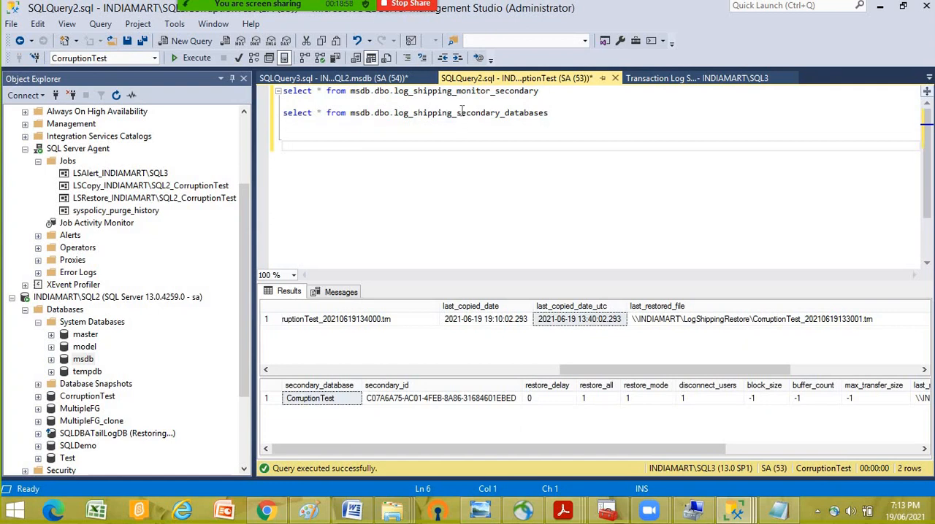
pyautogui.click(453, 113)
pyautogui.click(258, 113)
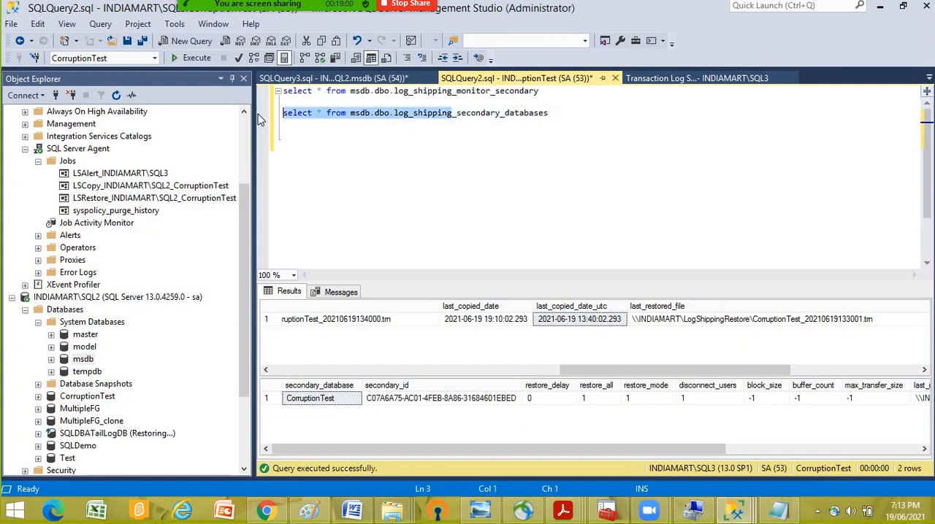
pyautogui.click(571, 119)
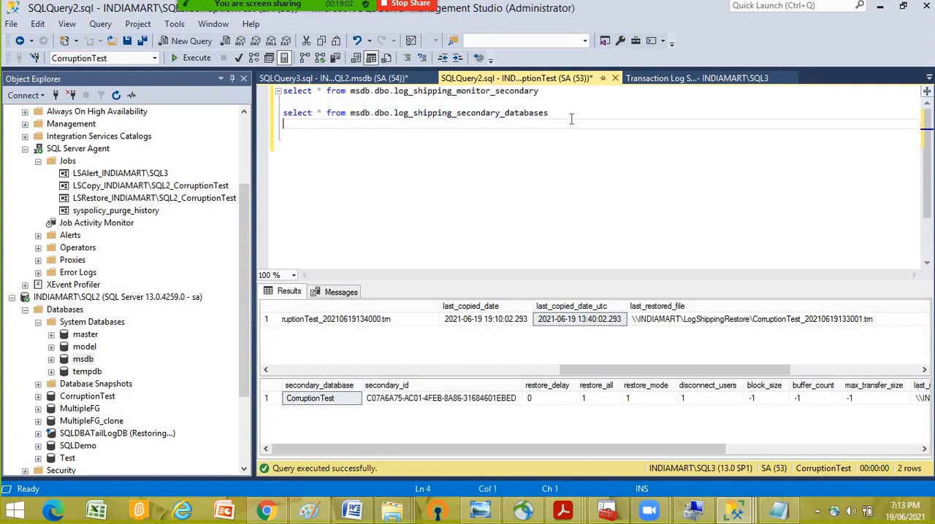
pyautogui.press('Return')
pyautogui.press('Return')
pyautogui.press('Return')
pyautogui.write('select * from msdb.dbo.log_shipping')
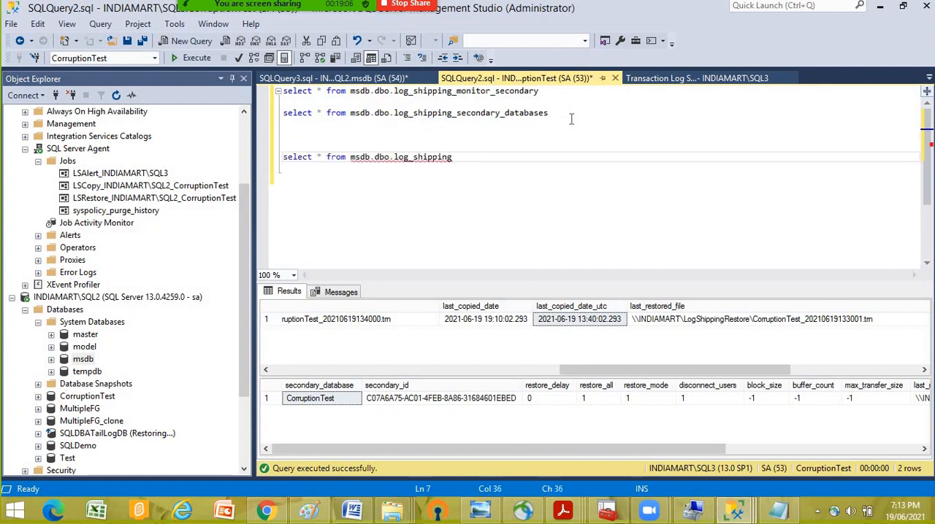
pyautogui.write('_se')
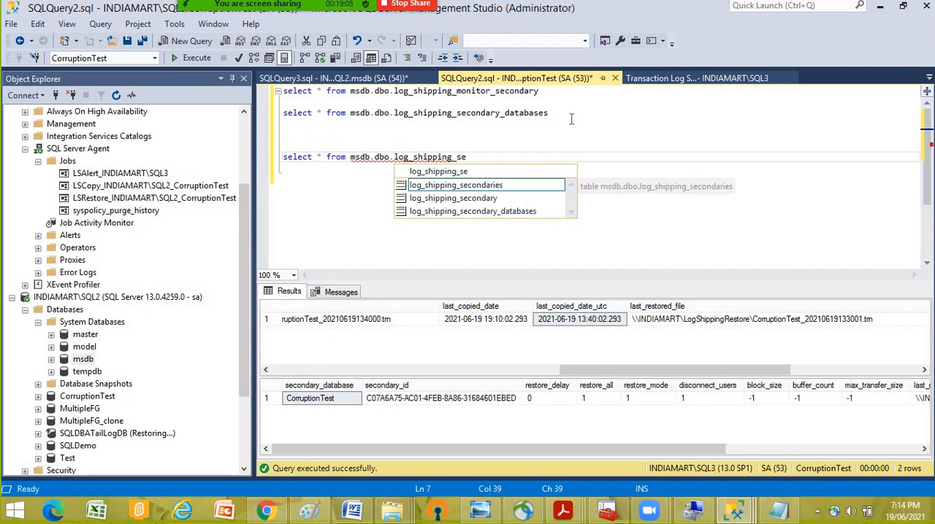
pyautogui.press('Tab')
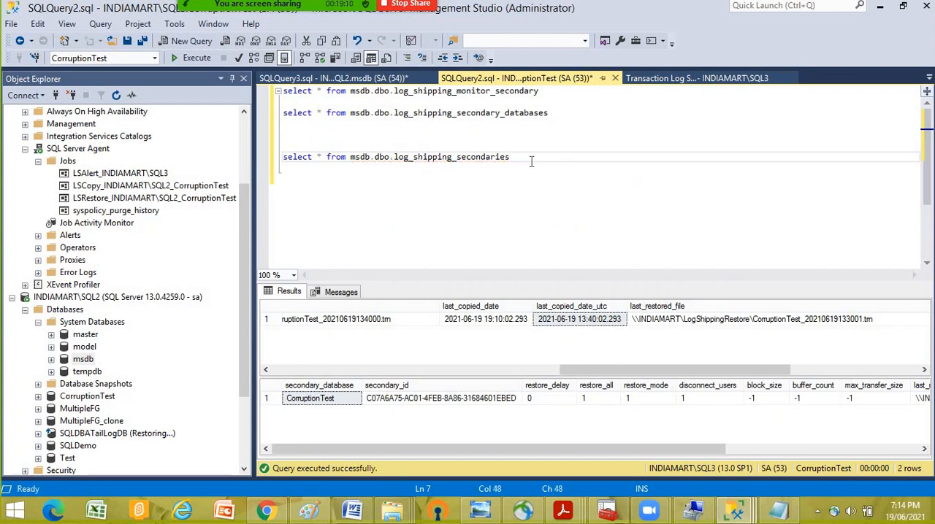
# - Execute only the log_shipping_secondaries query on SQL3, and rerun it once to recheck its result
pyautogui.hotkey('shift', 'Home')
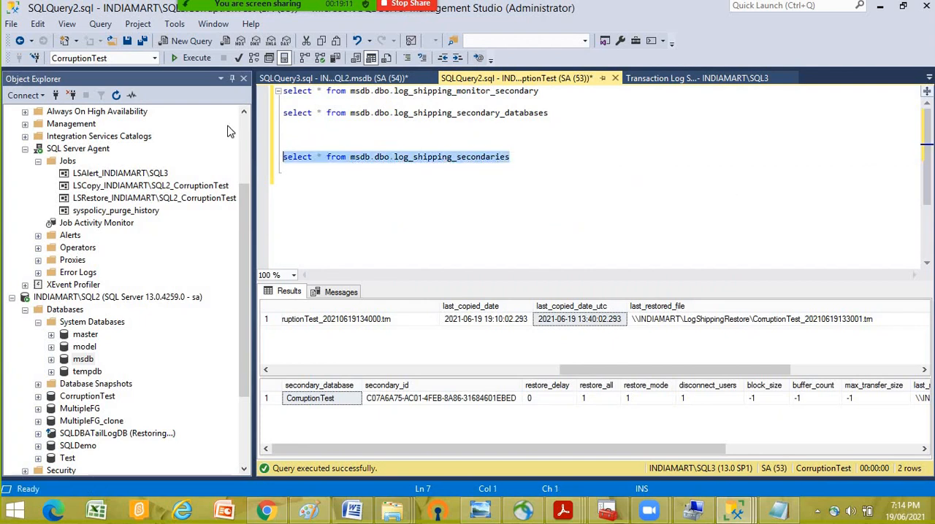
pyautogui.click(196, 58)
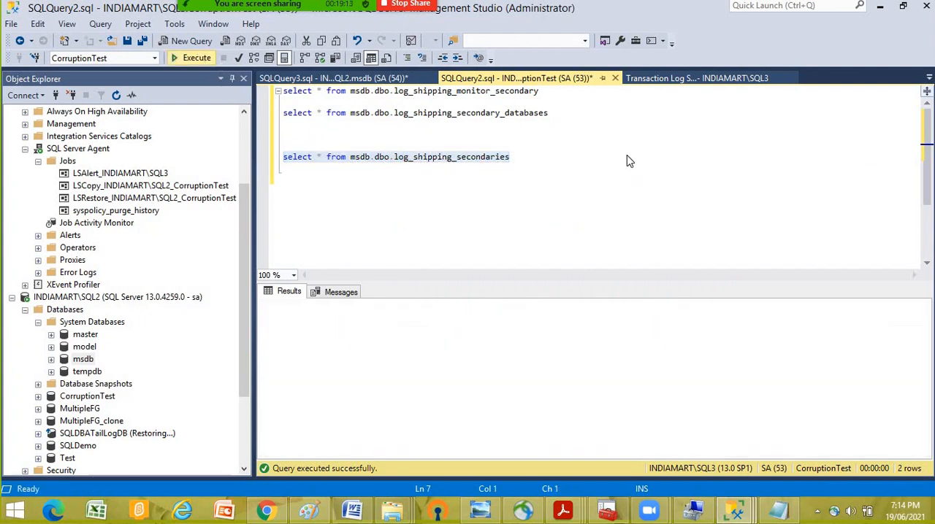
pyautogui.click(520, 187)
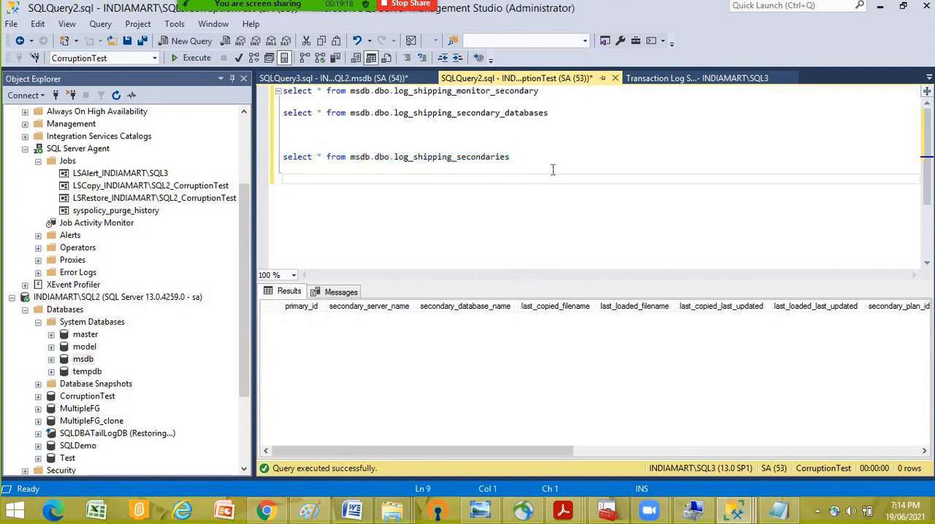
pyautogui.moveTo(521, 157); pyautogui.dragTo(33, 162)
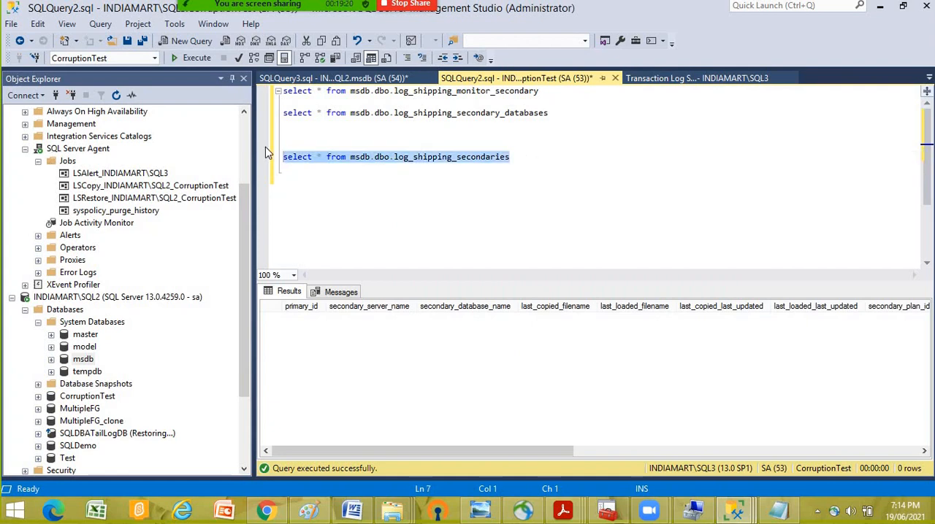
pyautogui.click(194, 60)
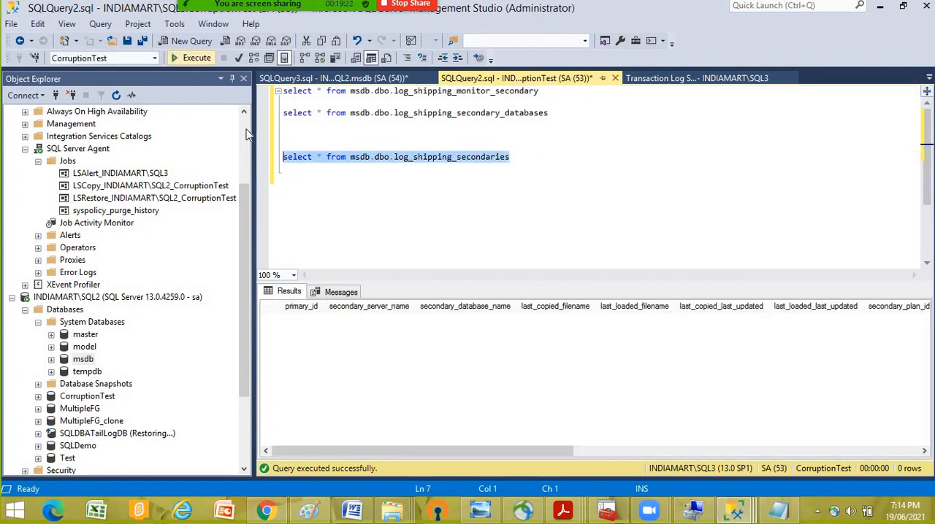
pyautogui.click(424, 192)
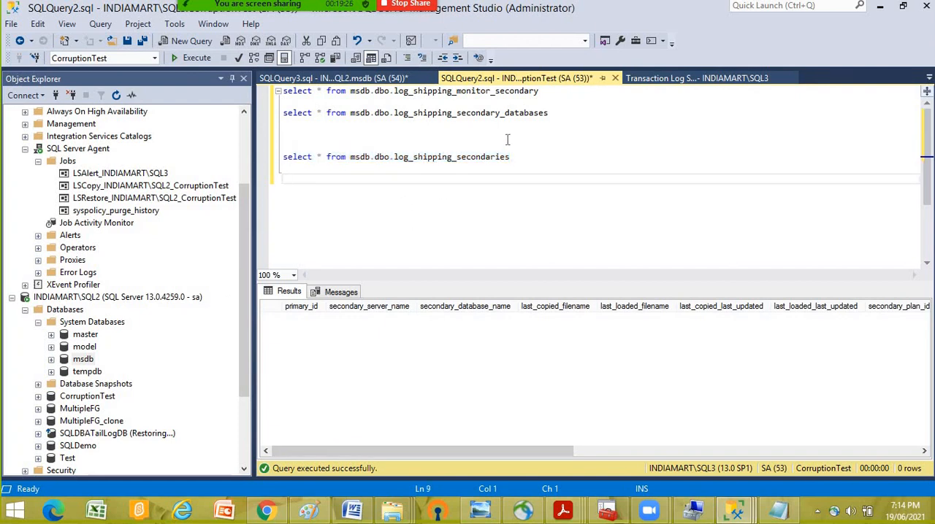
# - Change the third query's table to log_shipping_secondary on SQL3, and execute only that statement
pyautogui.click(555, 158)
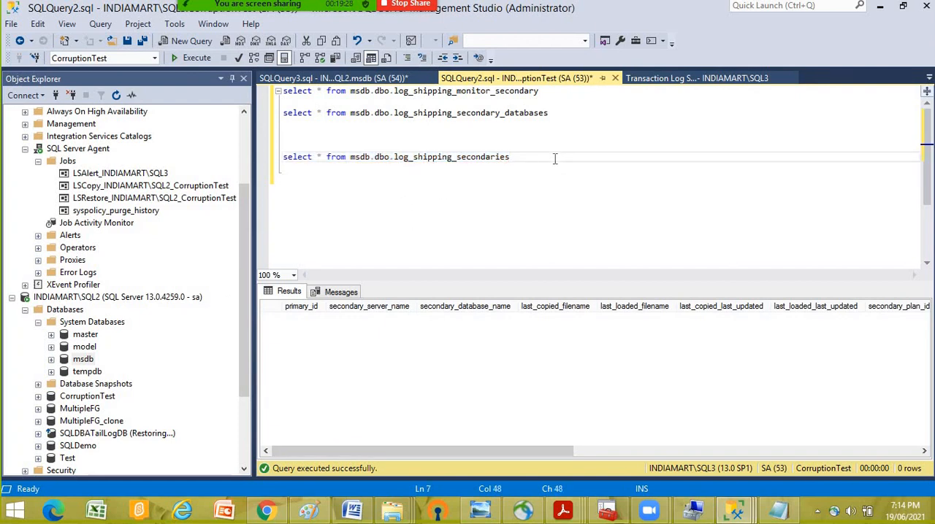
pyautogui.press('BackSpace')
pyautogui.press('BackSpace')
pyautogui.press('BackSpace')
pyautogui.press('BackSpace')
pyautogui.press('BackSpace')
pyautogui.press('BackSpace')
pyautogui.press('BackSpace')
pyautogui.press('BackSpace')
pyautogui.press('BackSpace')
pyautogui.press('BackSpace')
pyautogui.press('BackSpace')
pyautogui.write('secon')
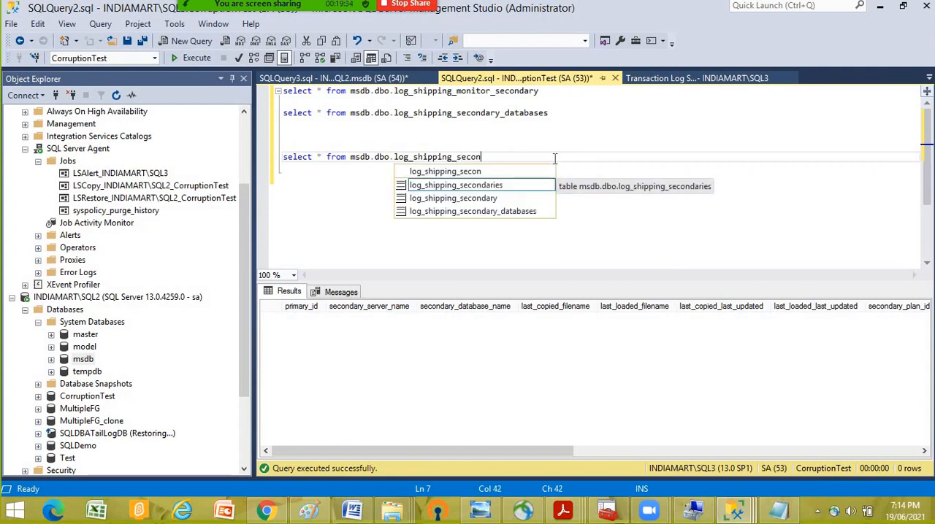
pyautogui.press('Down')
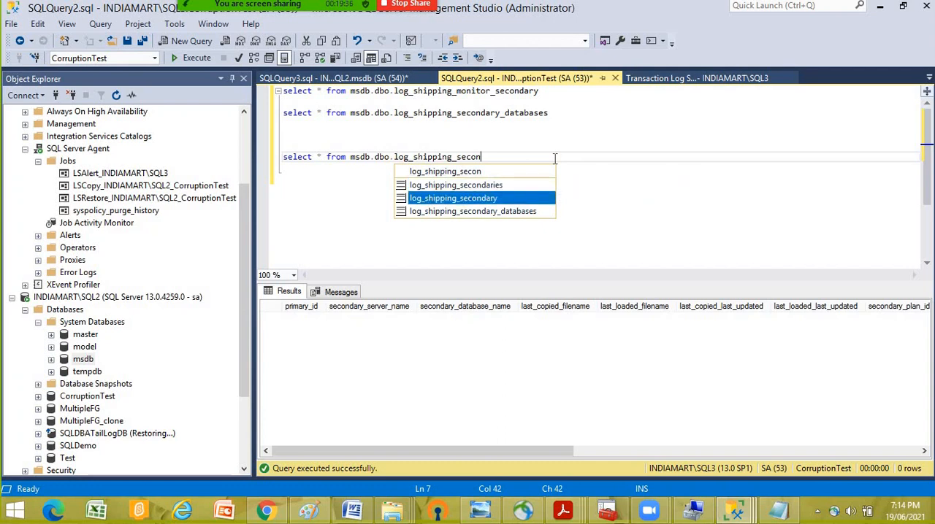
pyautogui.press('Tab')
pyautogui.moveTo(503, 157); pyautogui.dragTo(285, 145)
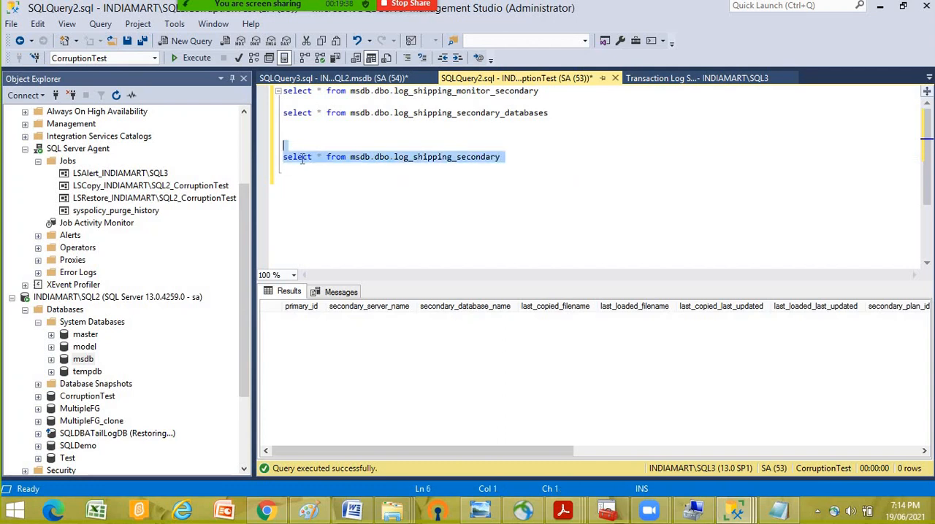
pyautogui.click(192, 58)
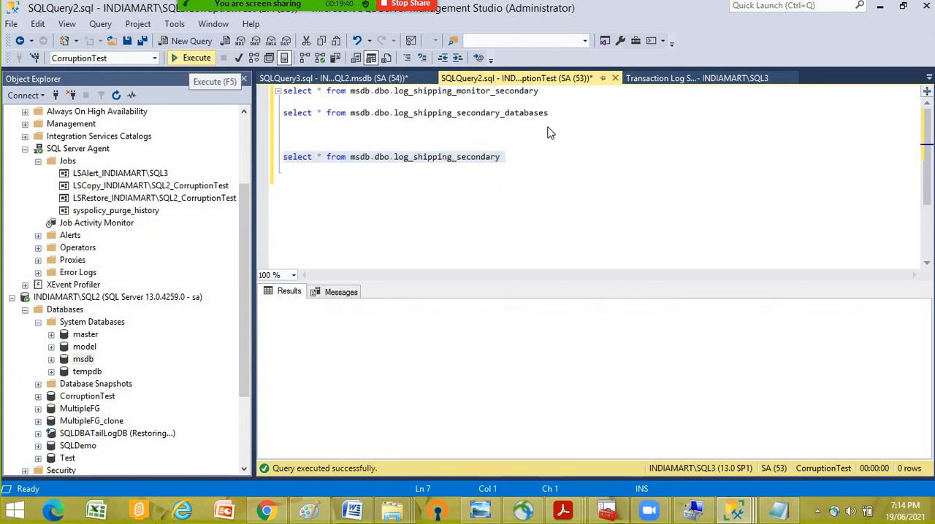
# - Examine the log_shipping_secondary row's primary server, primary database, backup source and destination directories, and file retention period
pyautogui.moveTo(546, 451); pyautogui.dragTo(357, 464)
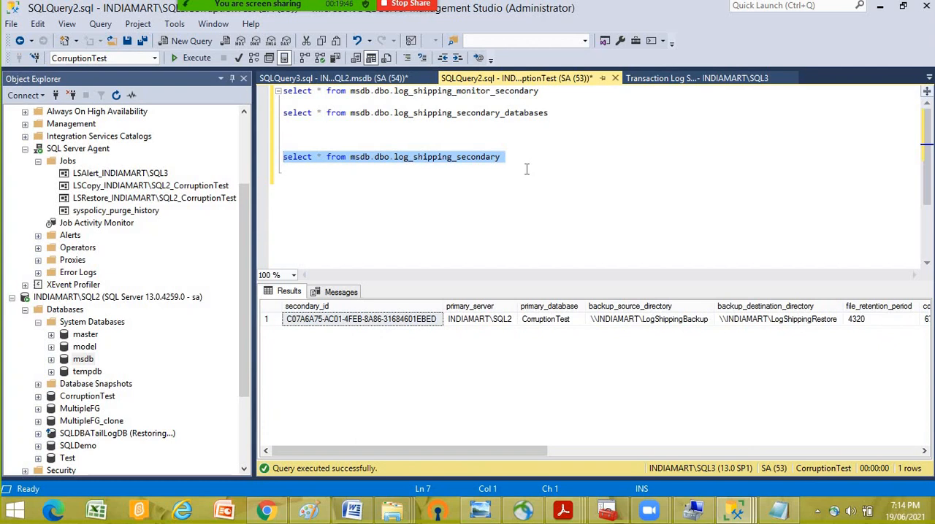
pyautogui.moveTo(424, 451); pyautogui.dragTo(445, 454)
pyautogui.click(431, 324)
pyautogui.click(527, 325)
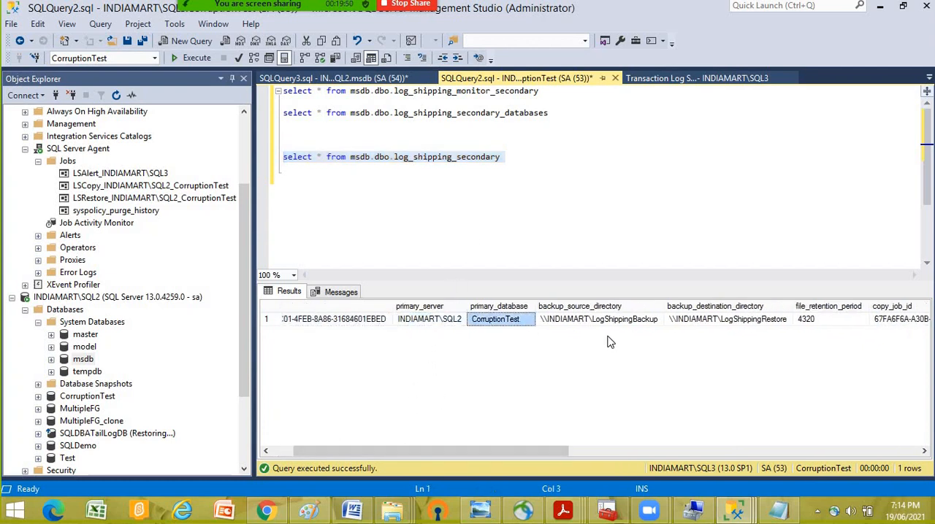
pyautogui.moveTo(503, 451); pyautogui.dragTo(572, 409)
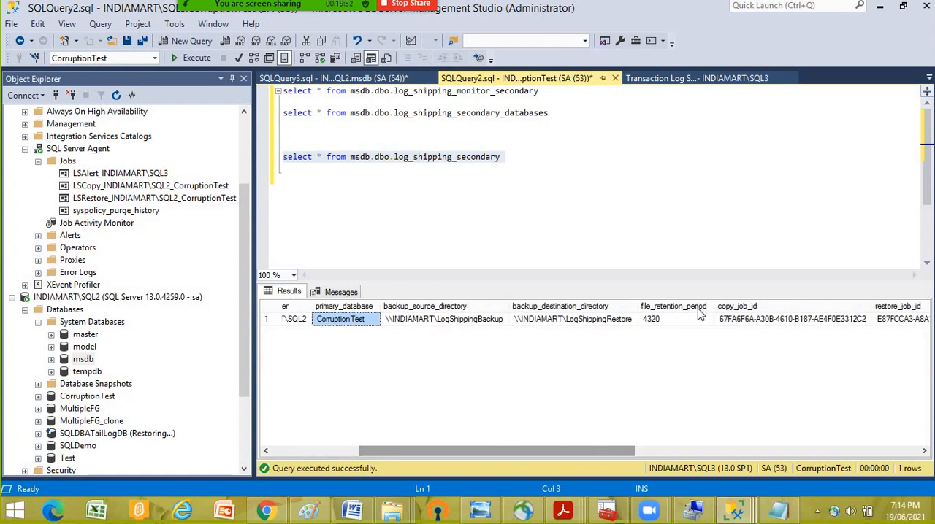
pyautogui.moveTo(495, 452); pyautogui.dragTo(329, 459)
pyautogui.click(547, 323)
pyautogui.click(543, 326)
pyautogui.click(686, 324)
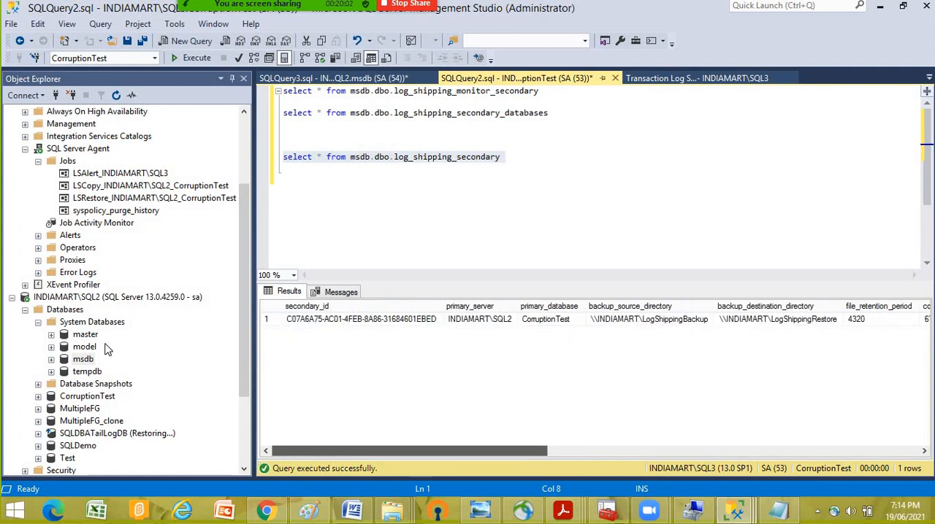
# - Check the monitor server, last copied file and last copied date, and return to the SQL2 query's backup results
pyautogui.click(105, 298)
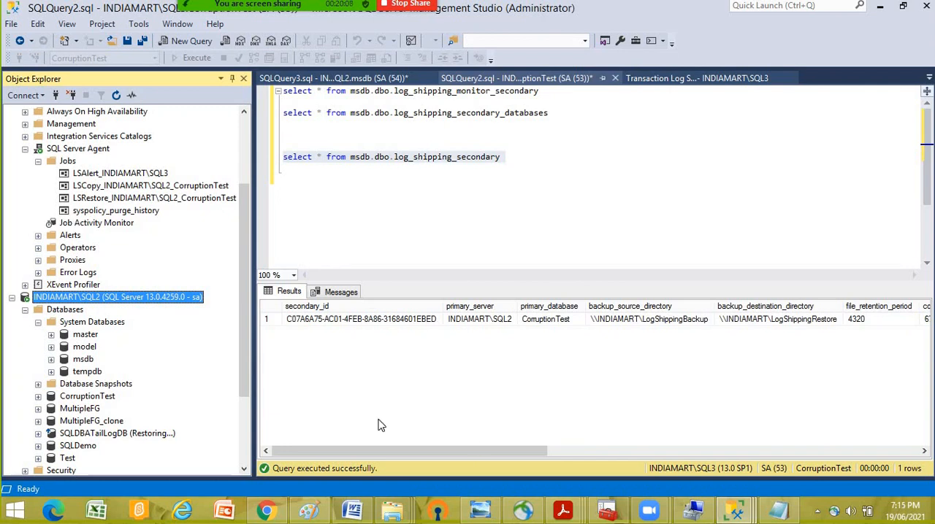
pyautogui.click(469, 451)
pyautogui.moveTo(620, 472); pyautogui.dragTo(836, 471)
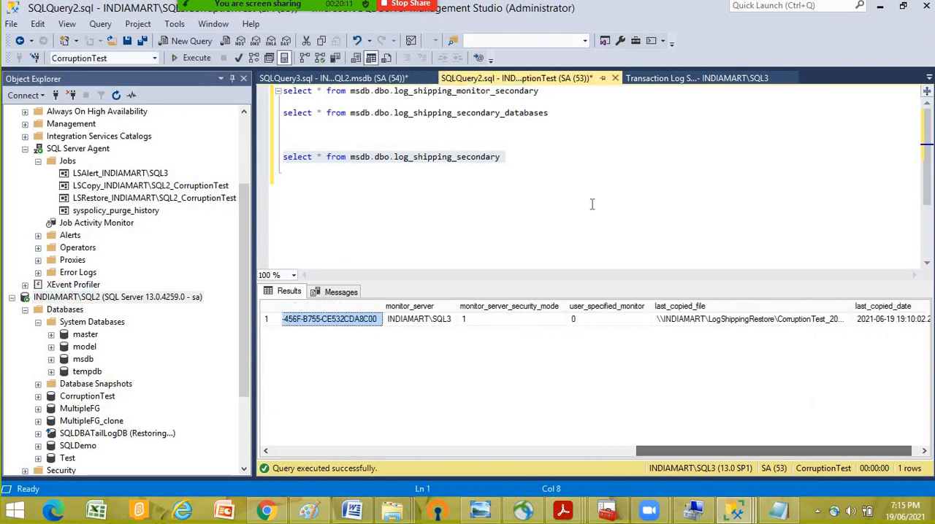
pyautogui.click(322, 79)
pyautogui.click(531, 113)
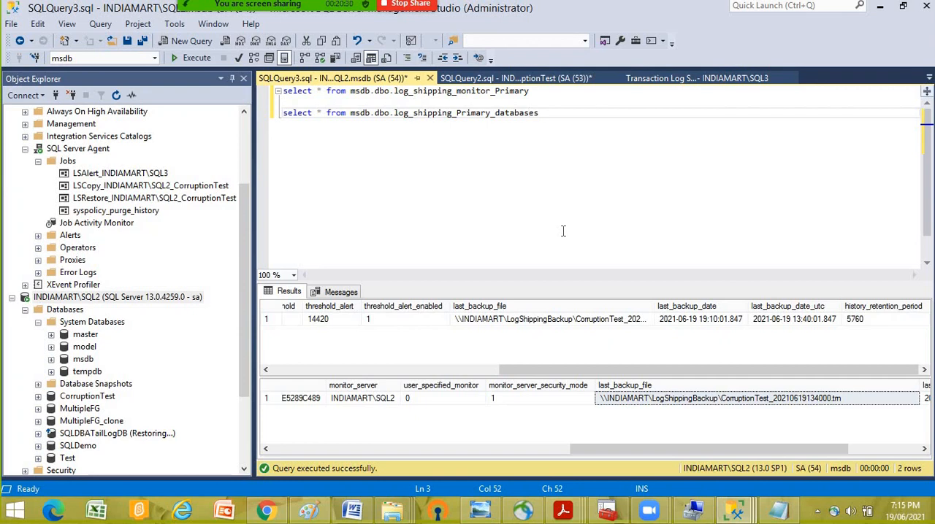
# - Start the LSRestore_INDIAMART\SQL2_CorruptionTest job on SQL3 and close its progress dialog
pyautogui.rightClick(121, 198)
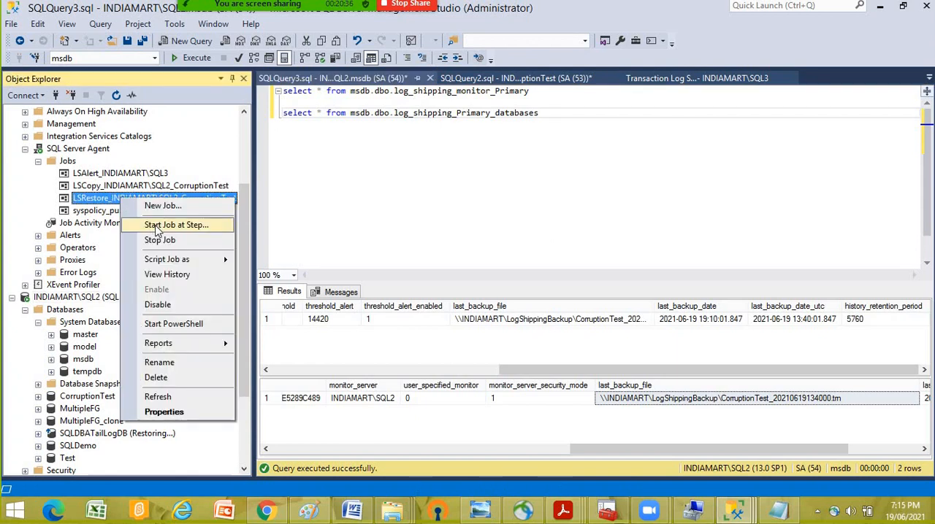
pyautogui.click(156, 228)
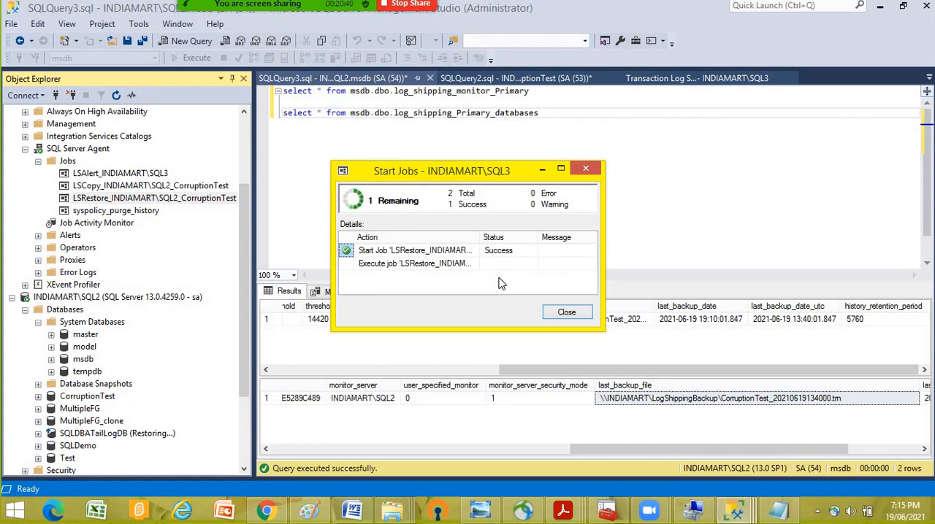
pyautogui.click(561, 312)
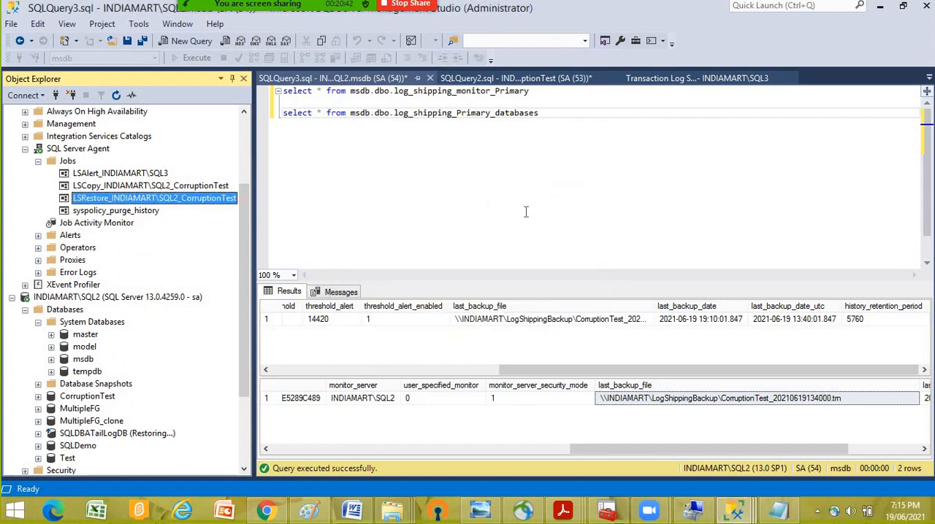
# - In the SQL3 query window, execute only the log_shipping_monitor_secondary statement
pyautogui.click(504, 79)
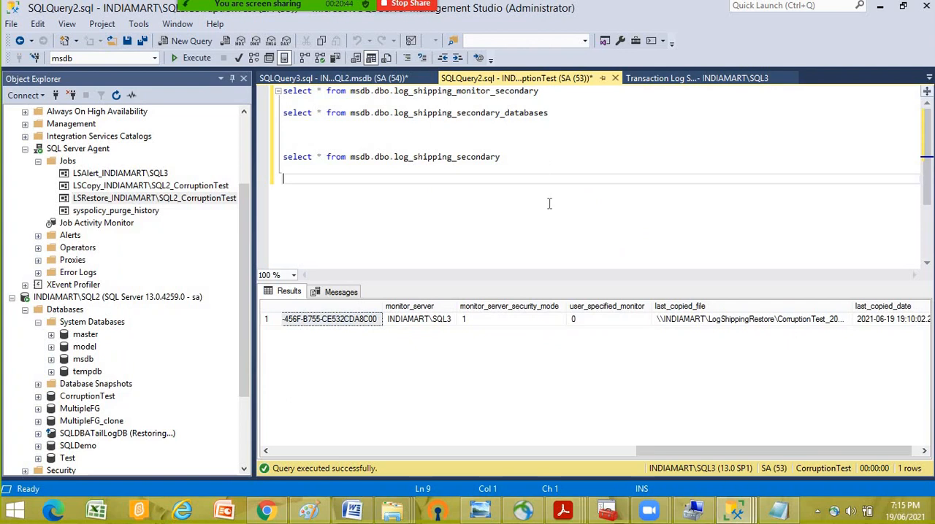
pyautogui.click(575, 133)
pyautogui.moveTo(547, 92); pyautogui.dragTo(129, 112)
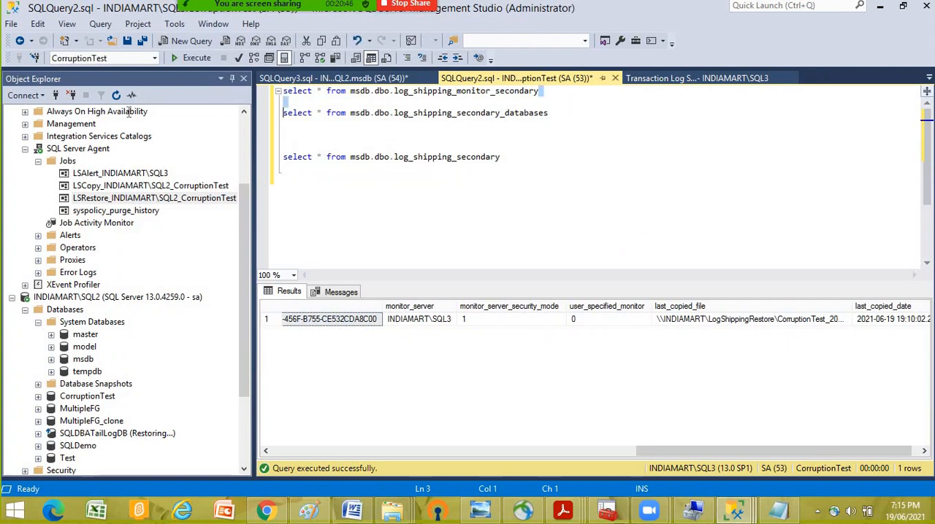
pyautogui.click(131, 95)
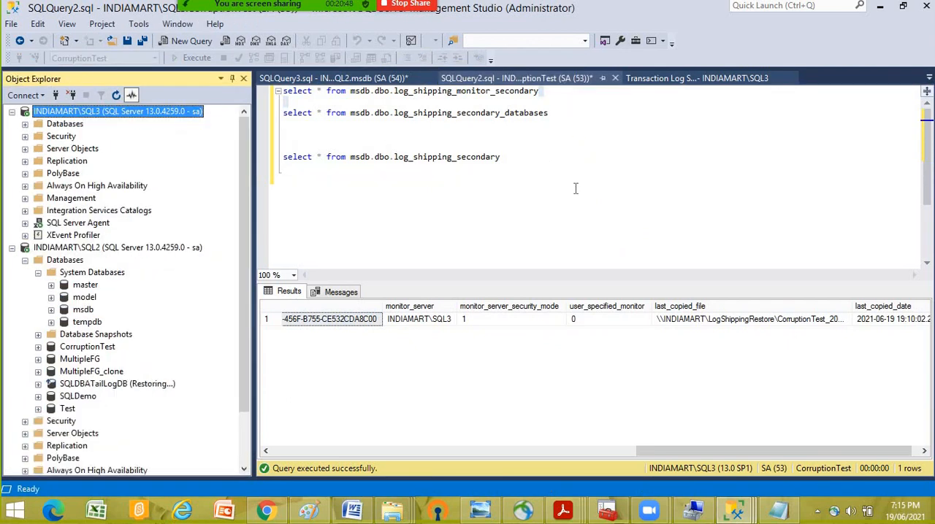
pyautogui.moveTo(551, 93); pyautogui.dragTo(264, 93)
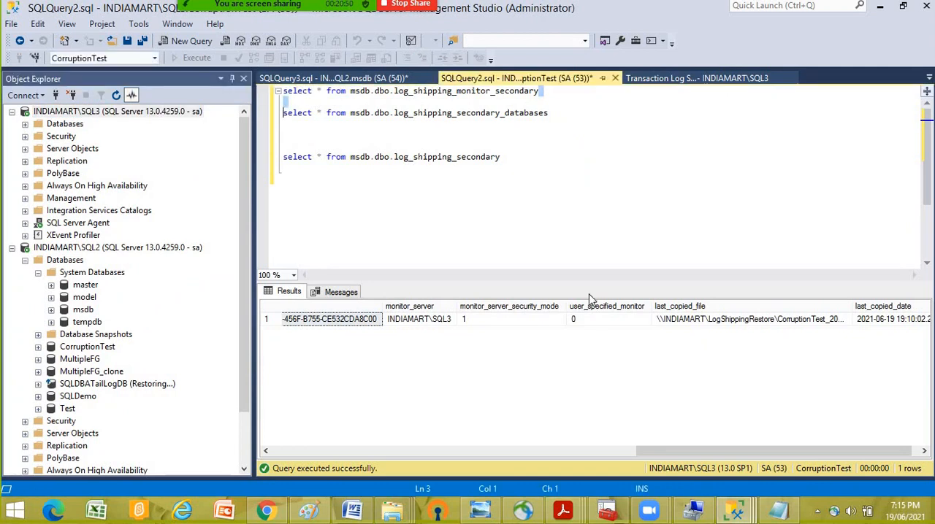
pyautogui.click(566, 204)
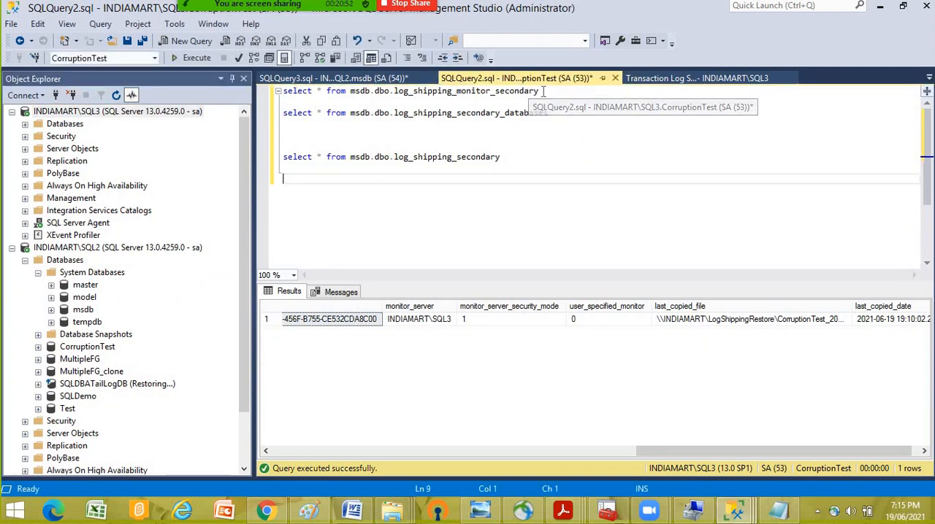
pyautogui.moveTo(543, 90); pyautogui.dragTo(280, 91)
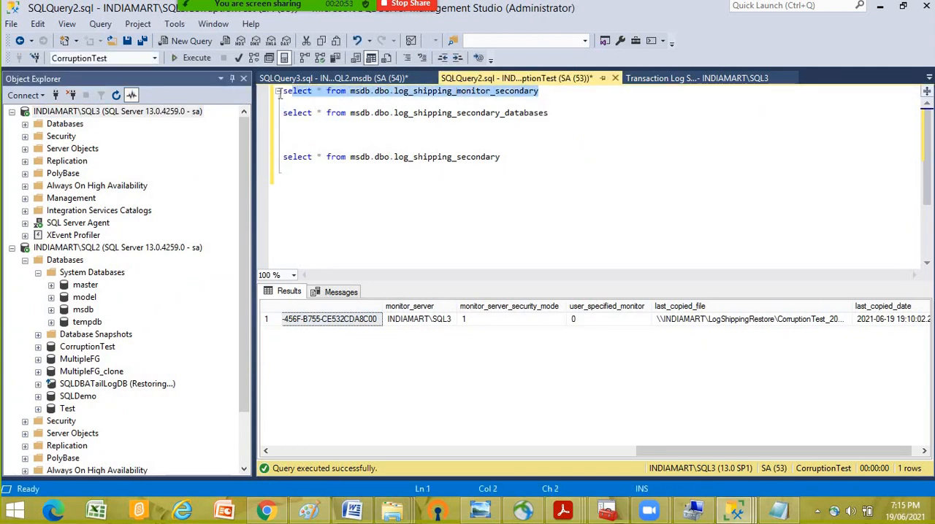
pyautogui.click(198, 58)
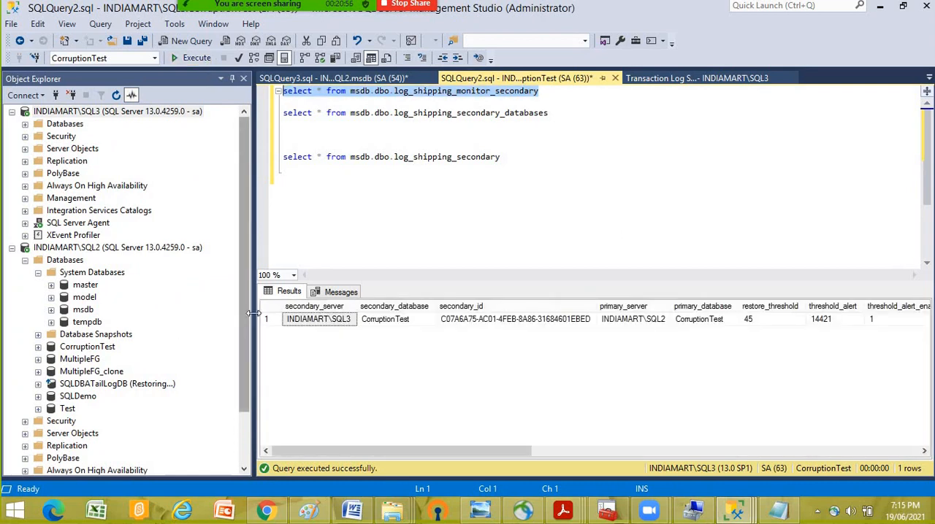
# - Narrow Object Explorer, widen last_copied_file and last_restored_file in the result grid, and examine the copied and restored files and dates
pyautogui.moveTo(252, 313); pyautogui.dragTo(156, 306)
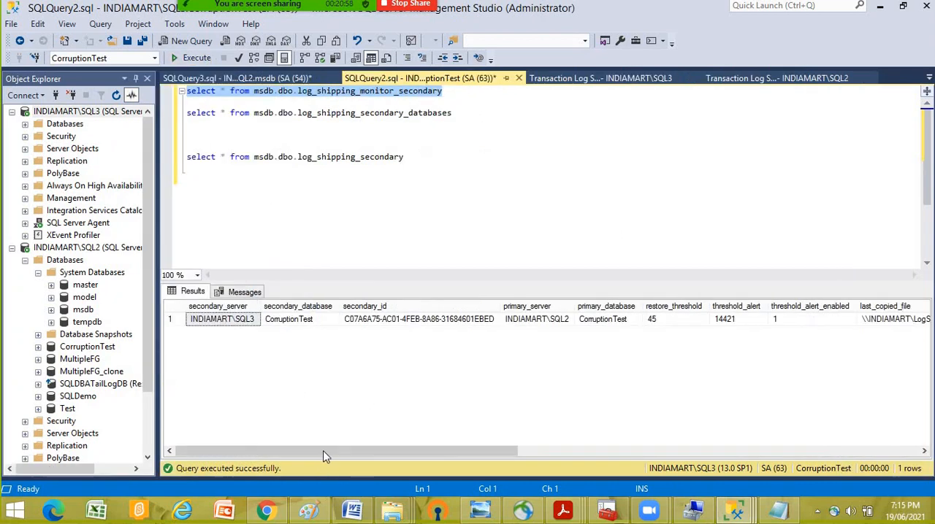
pyautogui.moveTo(325, 457); pyautogui.dragTo(498, 452)
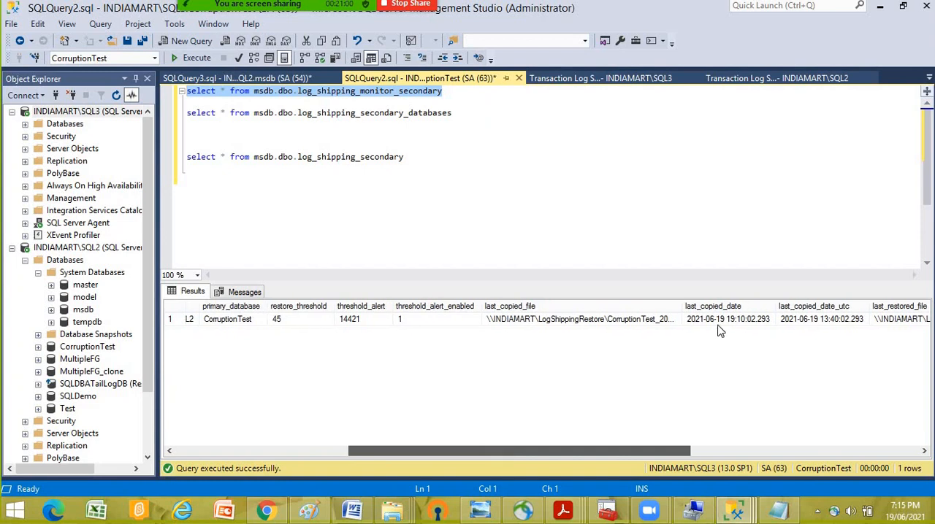
pyautogui.moveTo(682, 306); pyautogui.dragTo(820, 307)
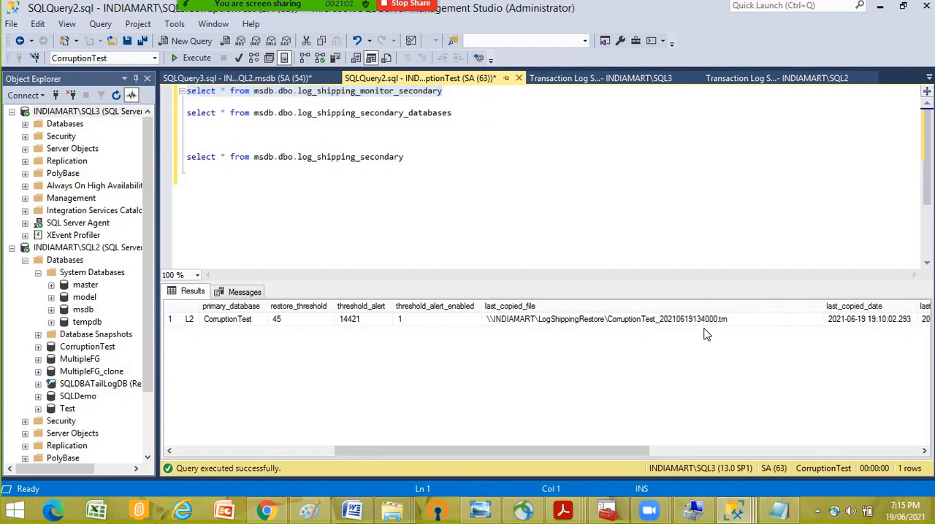
pyautogui.moveTo(613, 453); pyautogui.dragTo(821, 453)
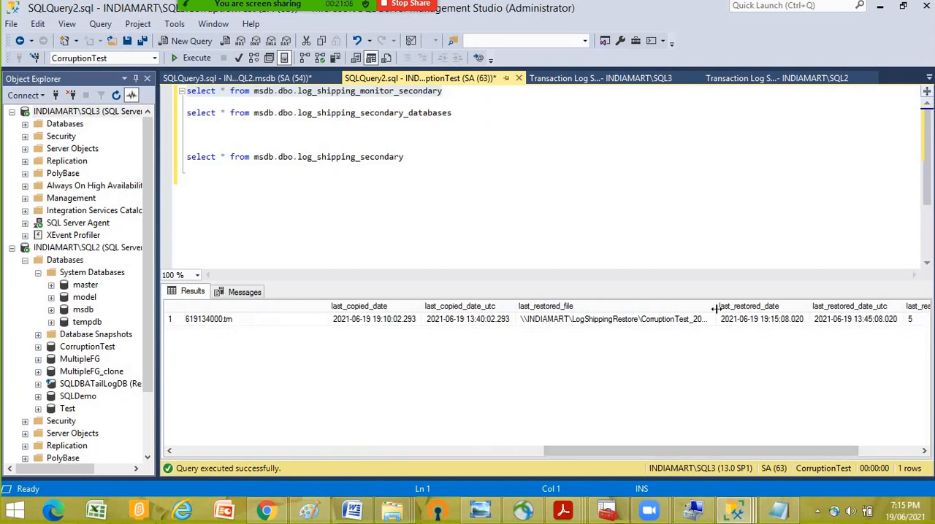
pyautogui.moveTo(716, 308); pyautogui.dragTo(839, 307)
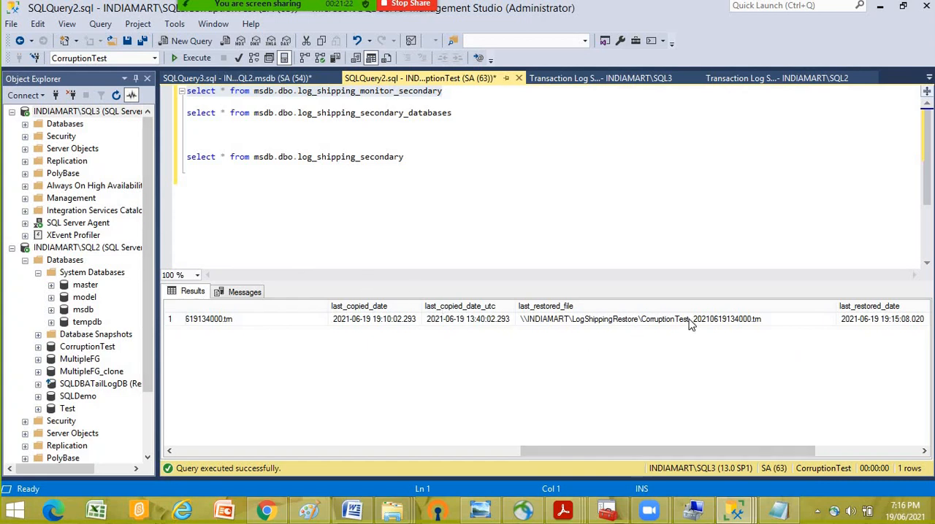
pyautogui.click(311, 453)
pyautogui.moveTo(124, 462); pyautogui.dragTo(200, 460)
pyautogui.click(244, 217)
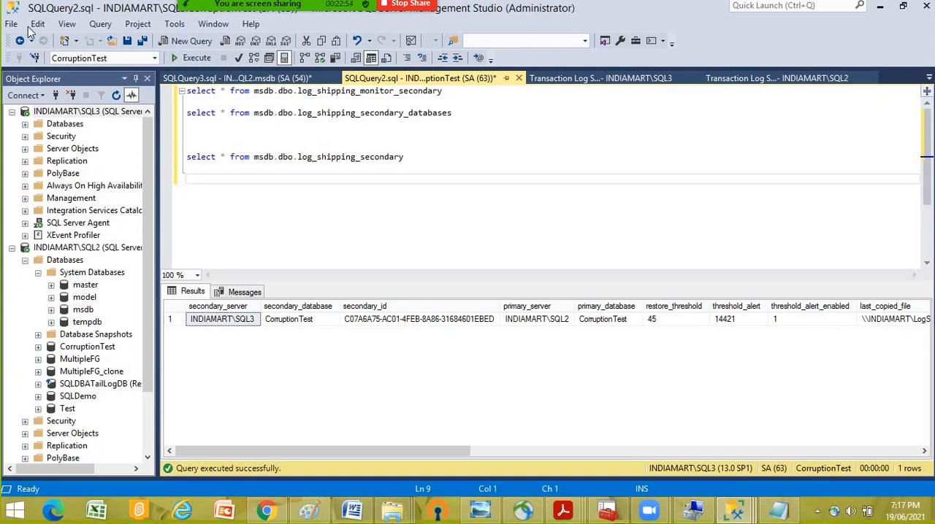
# - Expand SQL Server Agent on SQL2 and open its Job Activity Monitor
pyautogui.click(80, 272)
pyautogui.scroll(-2, 40, 439)
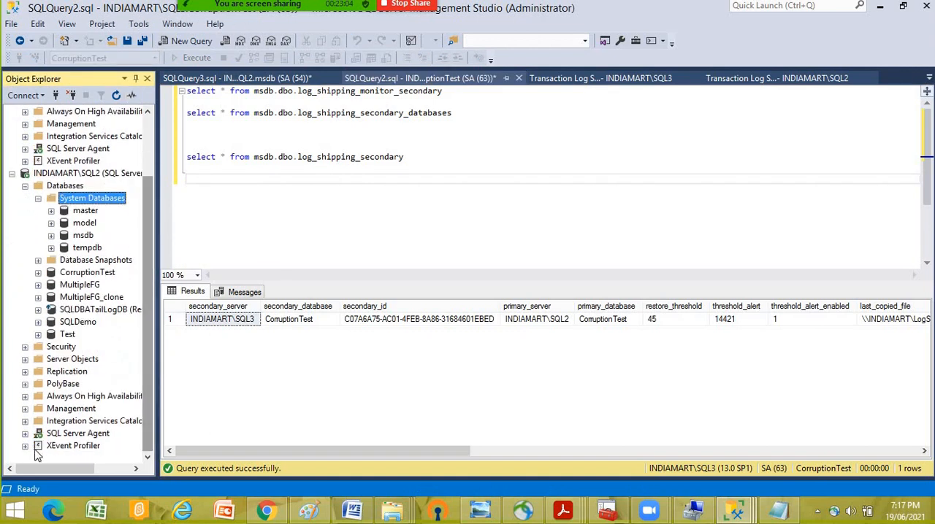
pyautogui.doubleClick(78, 434)
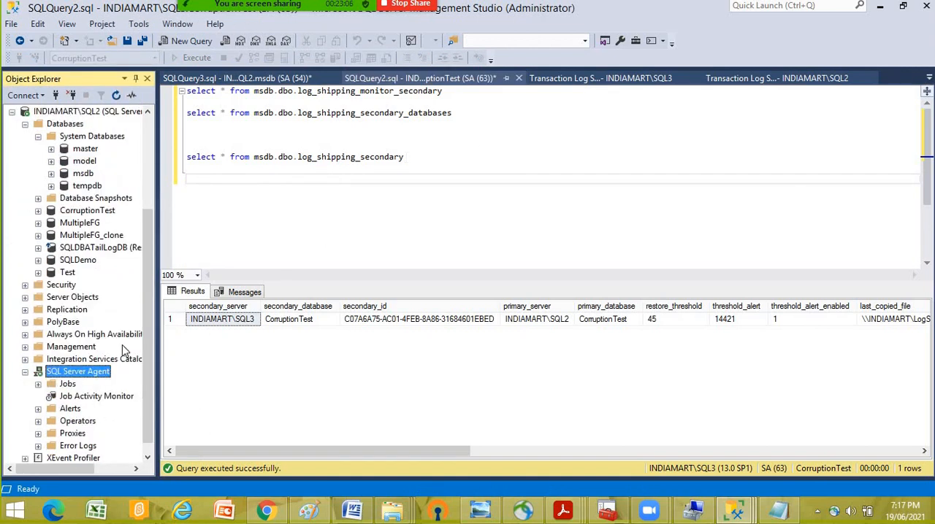
pyautogui.doubleClick(95, 398)
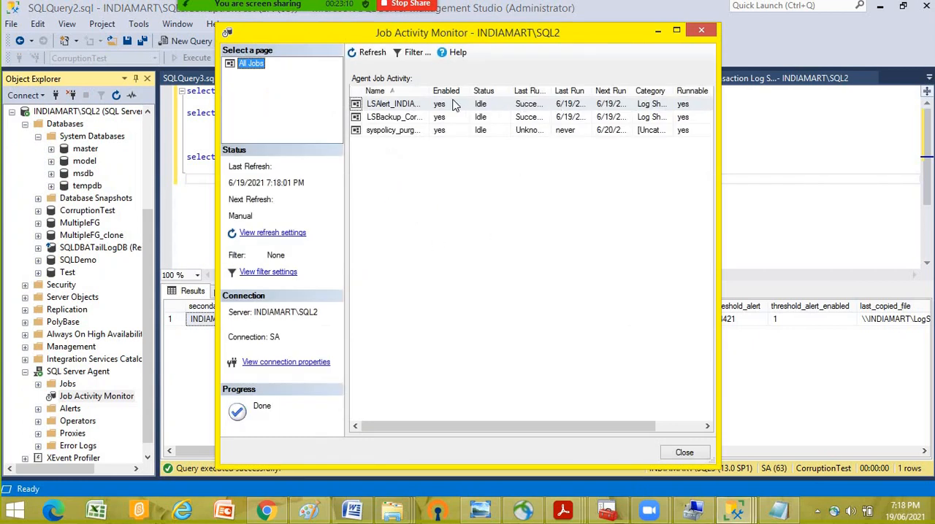
# - Refresh the SQL2 job activity list several times, widen its Enabled column, and check the log shipping jobs' status
pyautogui.click(370, 54)
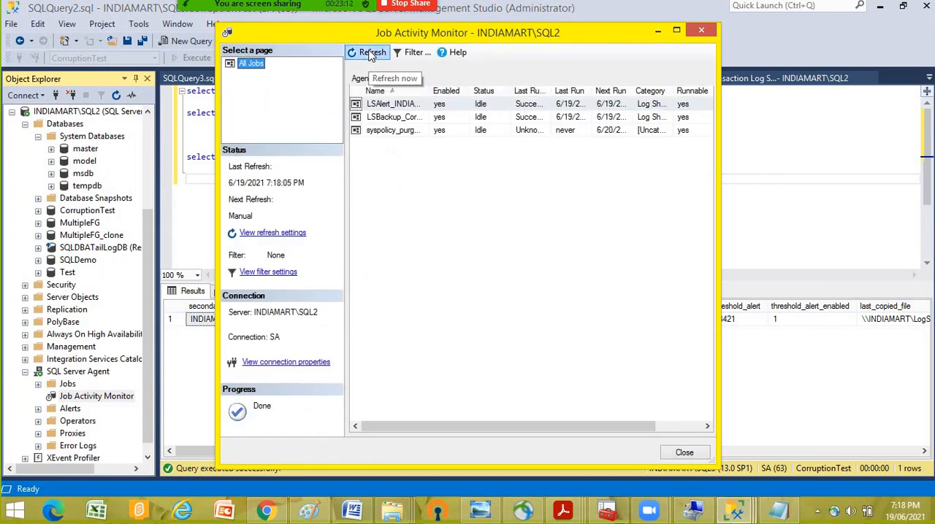
pyautogui.click(371, 54)
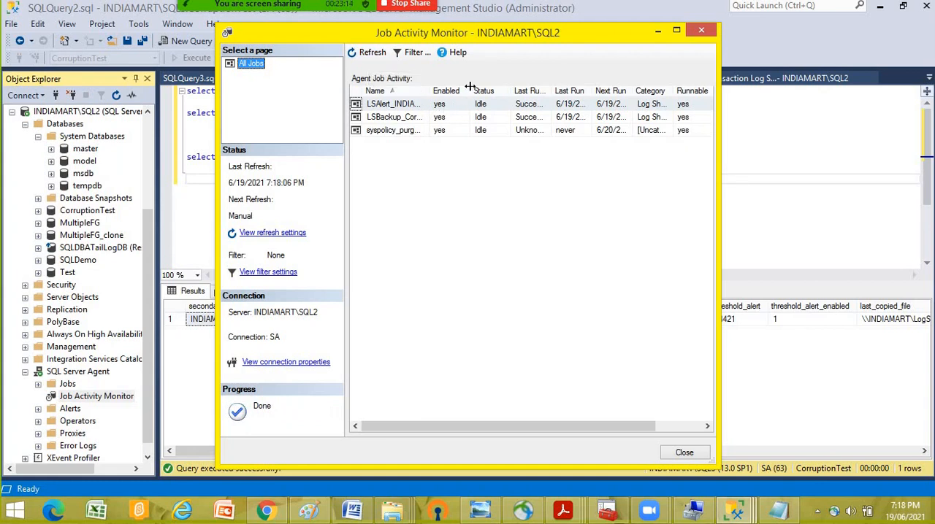
pyautogui.moveTo(469, 87); pyautogui.dragTo(534, 87)
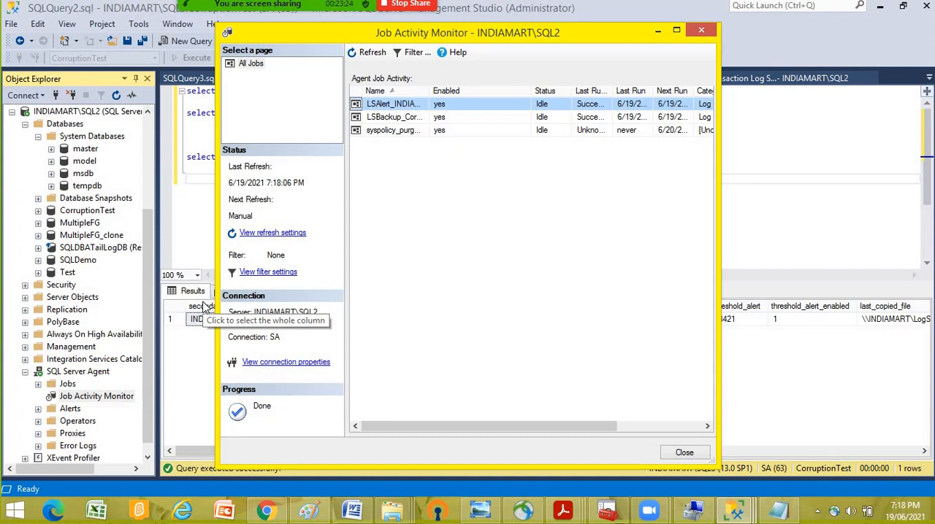
pyautogui.click(369, 55)
pyautogui.click(369, 55)
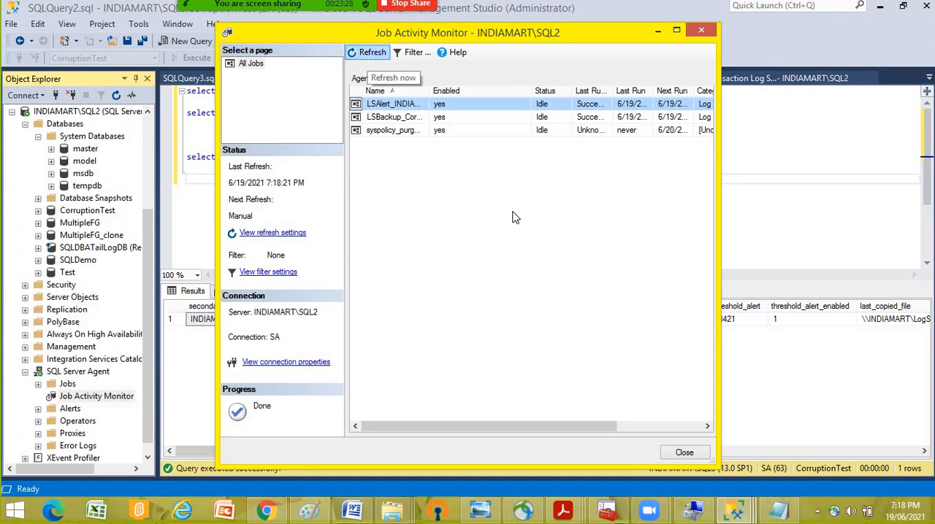
# - Close the Job Activity Monitor and examine the CorruptionTest transaction log files in the LogShippingRestore network folder
pyautogui.click(683, 453)
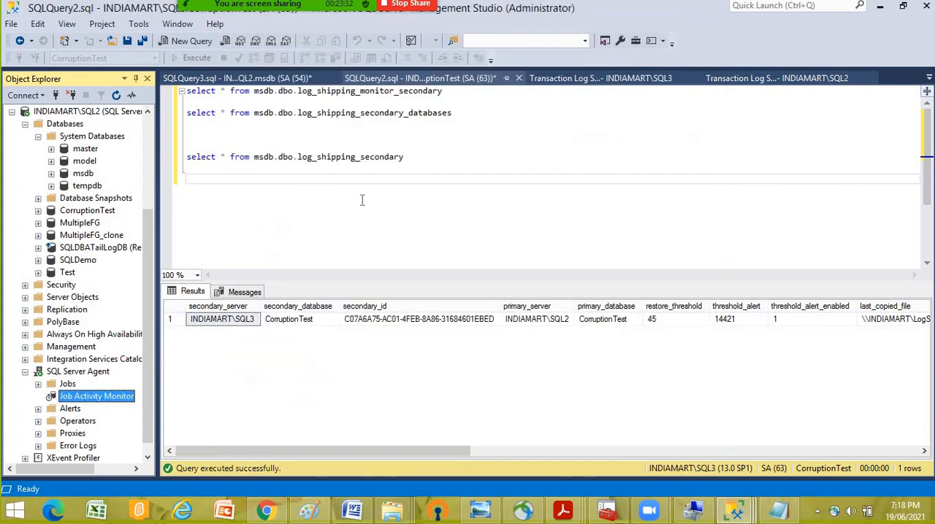
pyautogui.click(328, 187)
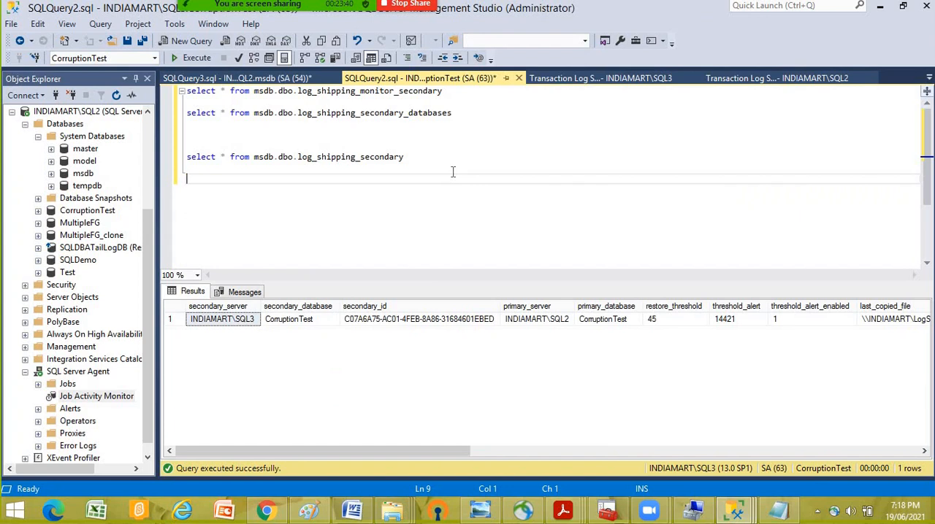
pyautogui.click(392, 511)
pyautogui.click(724, 442)
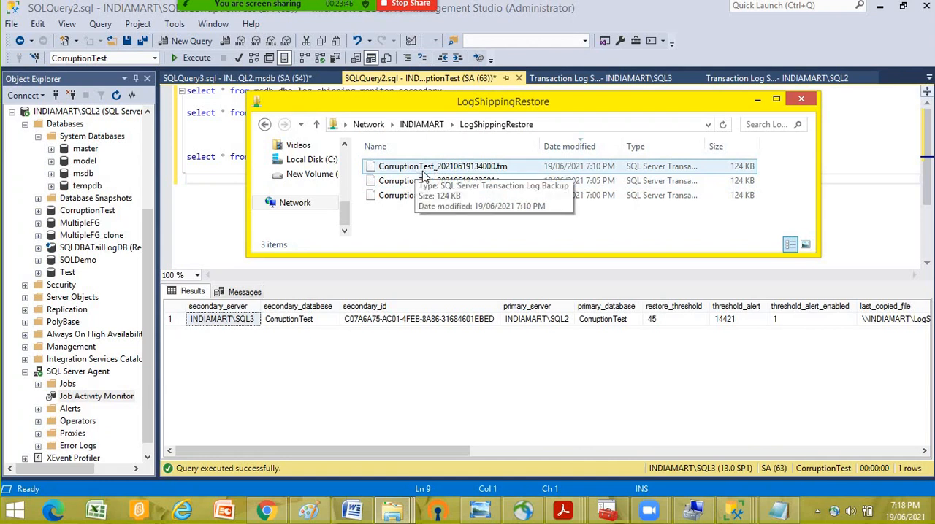
pyautogui.click(445, 195)
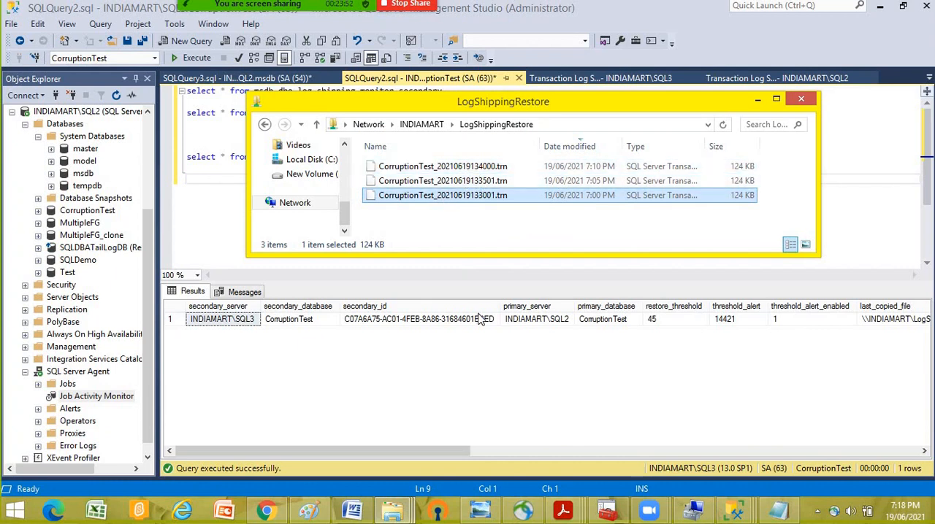
pyautogui.click(473, 184)
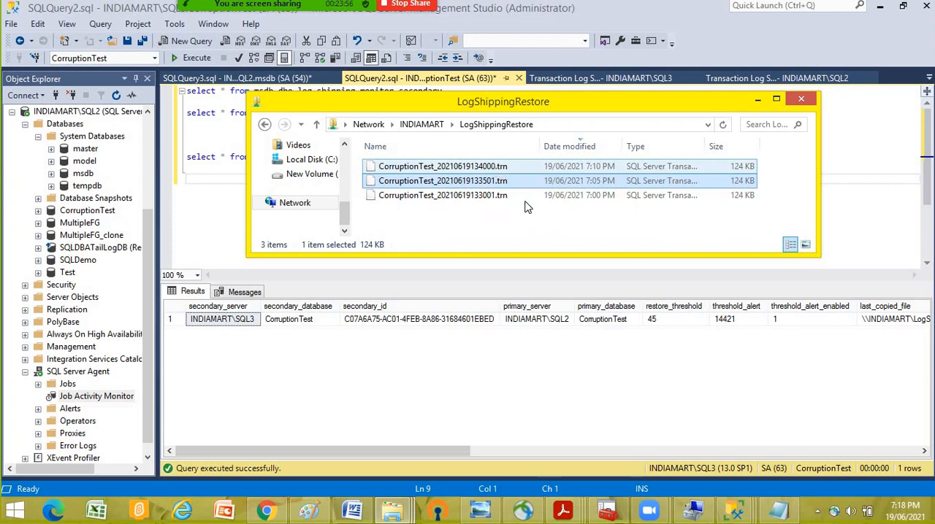
pyautogui.click(494, 228)
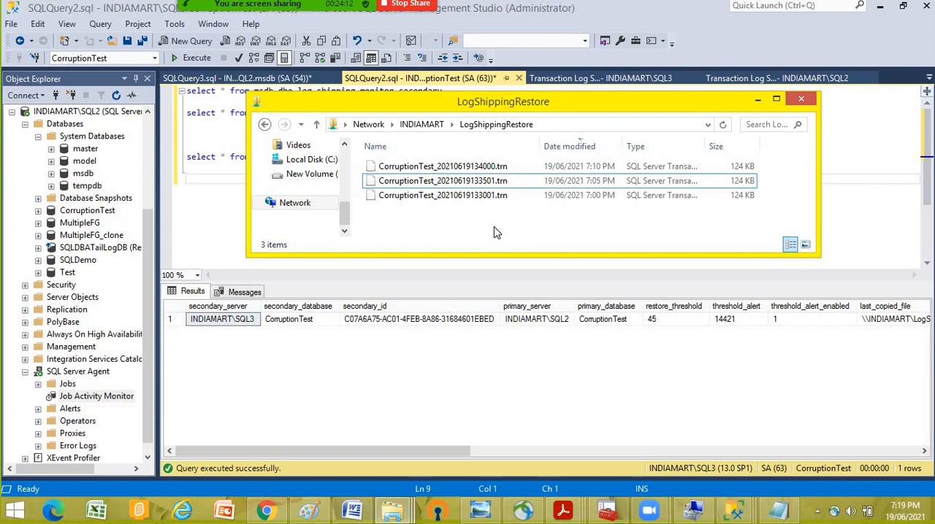
pyautogui.click(763, 102)
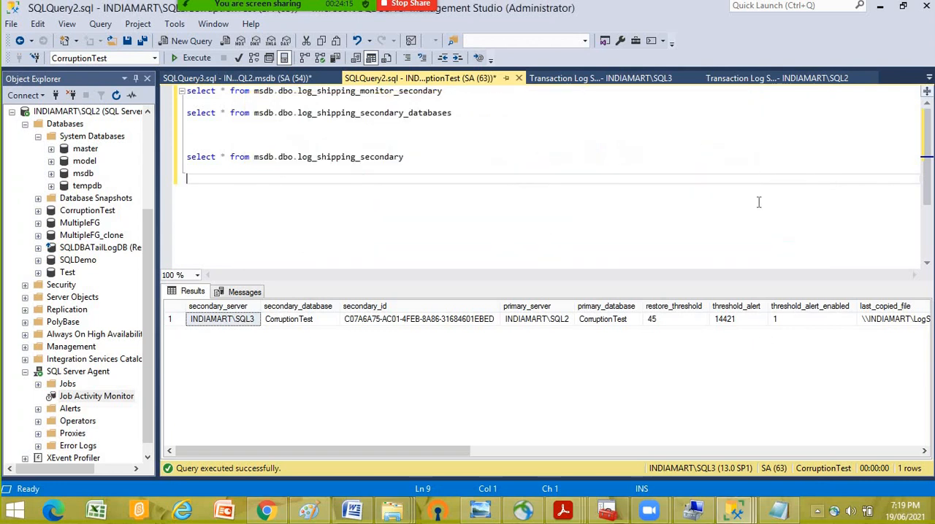
# - Look through the log shipping query results and the Transaction Log Shipping Status reports of SQL3 and SQL2
pyautogui.click(624, 81)
pyautogui.click(251, 78)
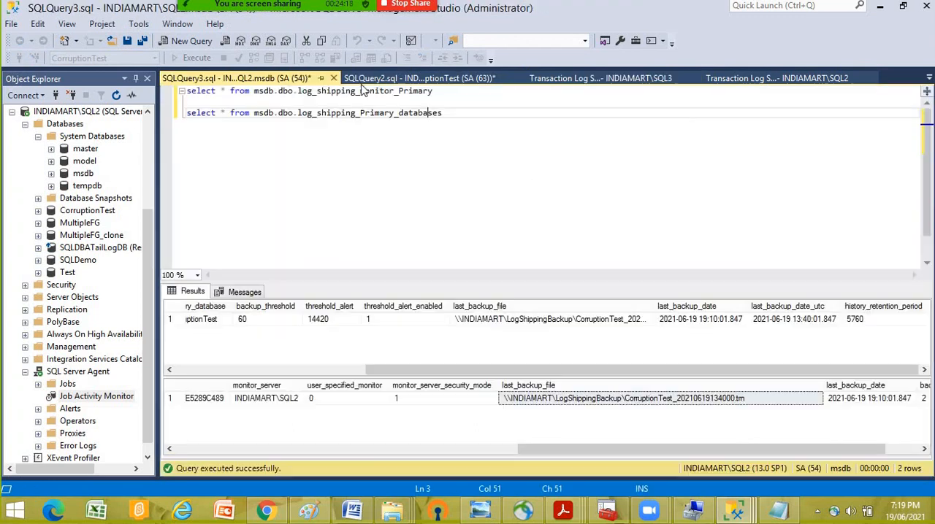
pyautogui.click(432, 78)
pyautogui.click(584, 91)
pyautogui.click(600, 78)
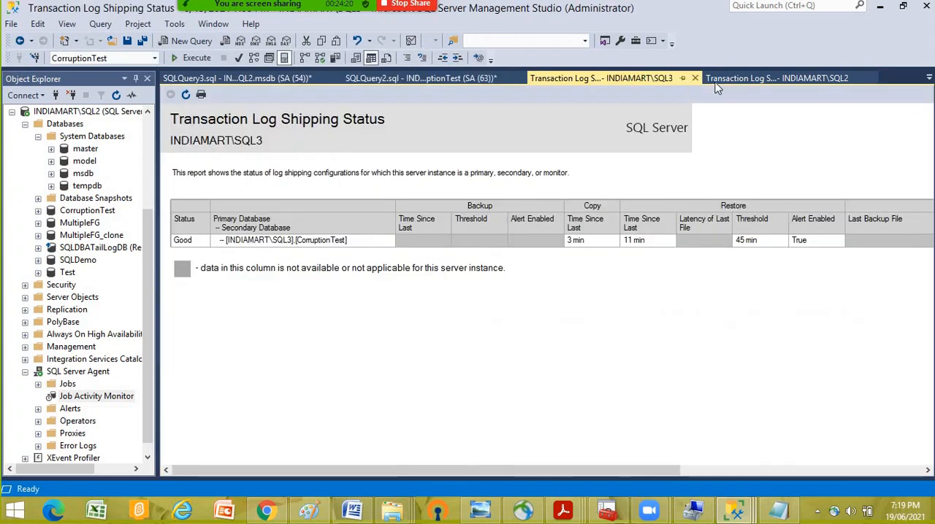
pyautogui.click(768, 77)
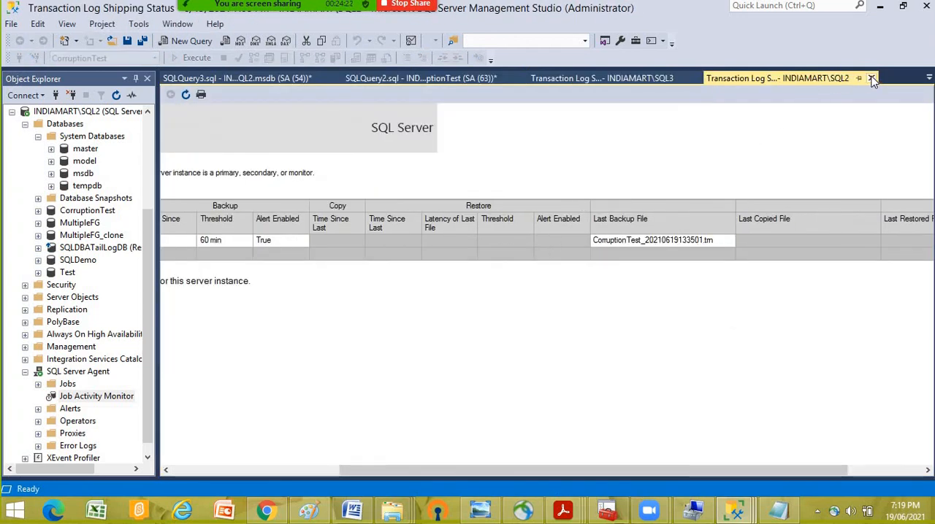
# - Close the SQL2 log shipping report and the SQLQuery2 window without saving changes, leaving the backup history query active
pyautogui.click(871, 77)
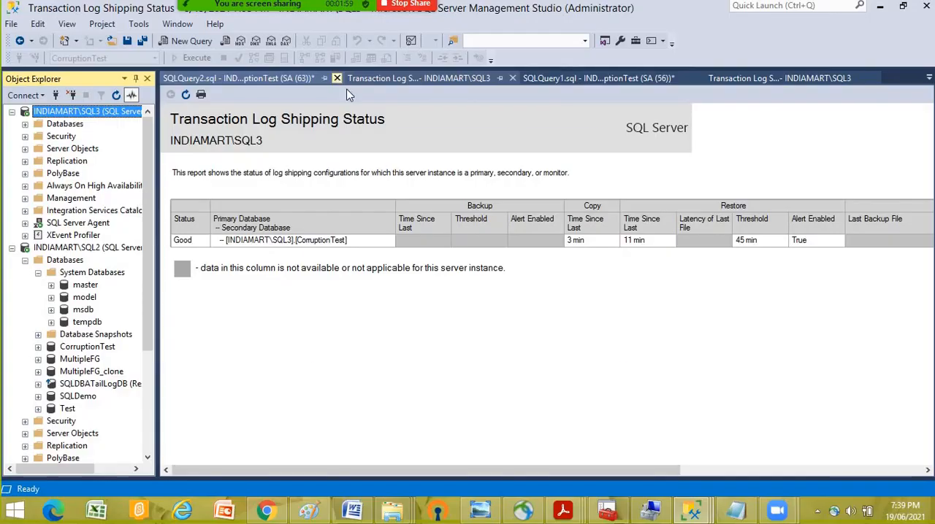
pyautogui.click(336, 79)
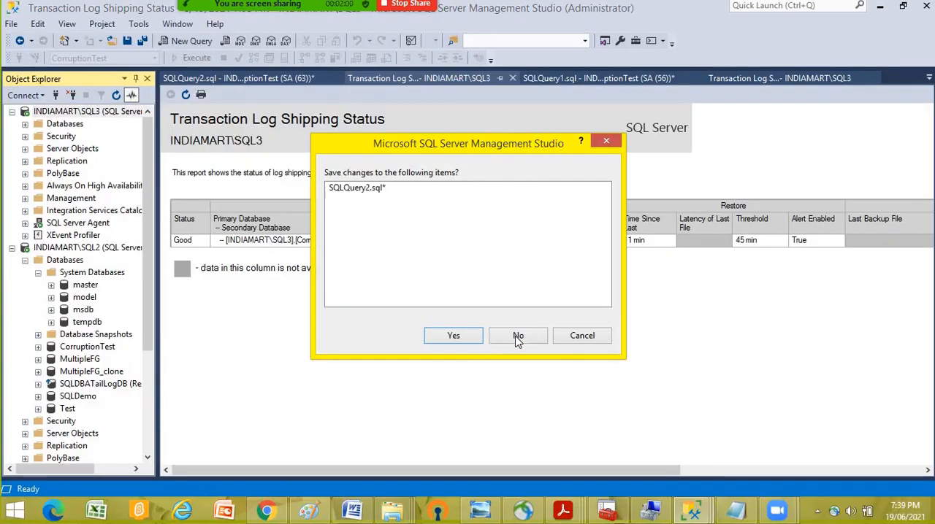
pyautogui.click(516, 334)
pyautogui.click(327, 78)
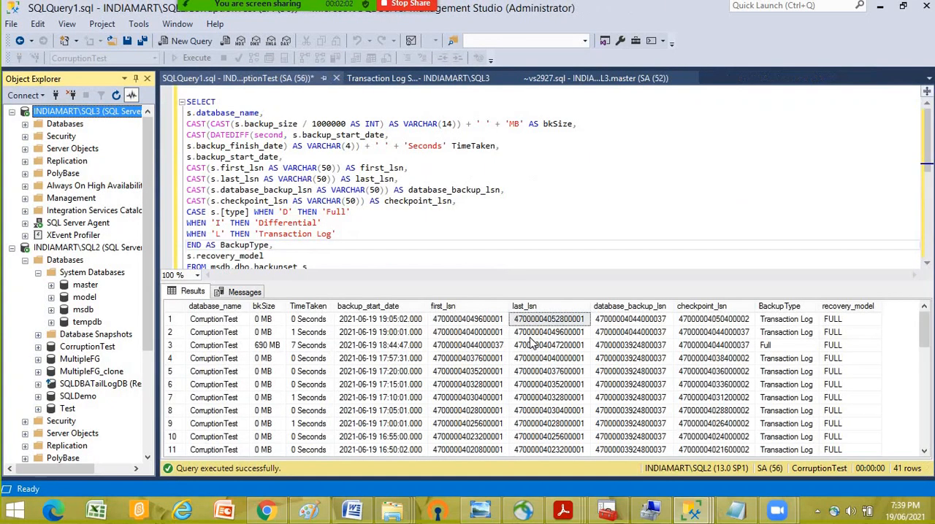
pyautogui.click(408, 223)
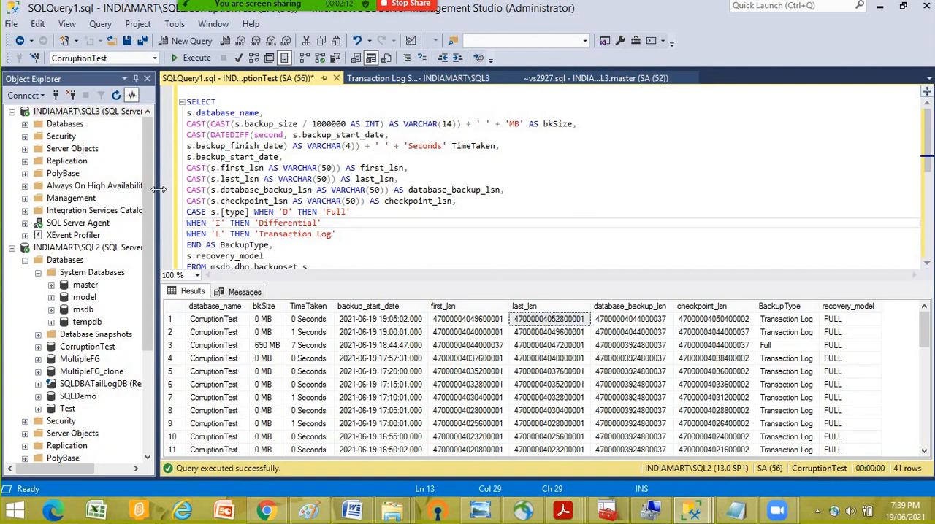
# - Widen Object Explorer, expand the databases of SQL3 and select the CorruptionTest standby database
pyautogui.moveTo(162, 192); pyautogui.dragTo(260, 194)
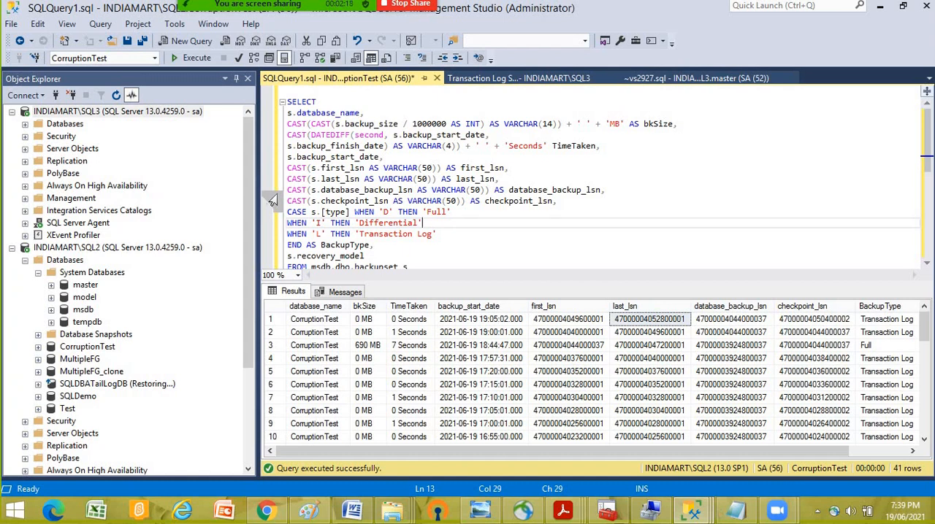
pyautogui.click(135, 249)
pyautogui.click(117, 111)
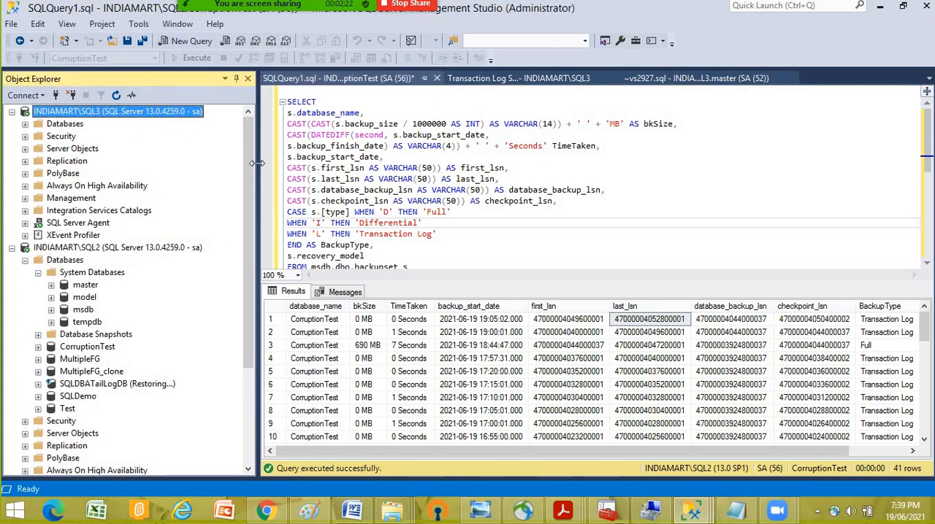
pyautogui.click(24, 136)
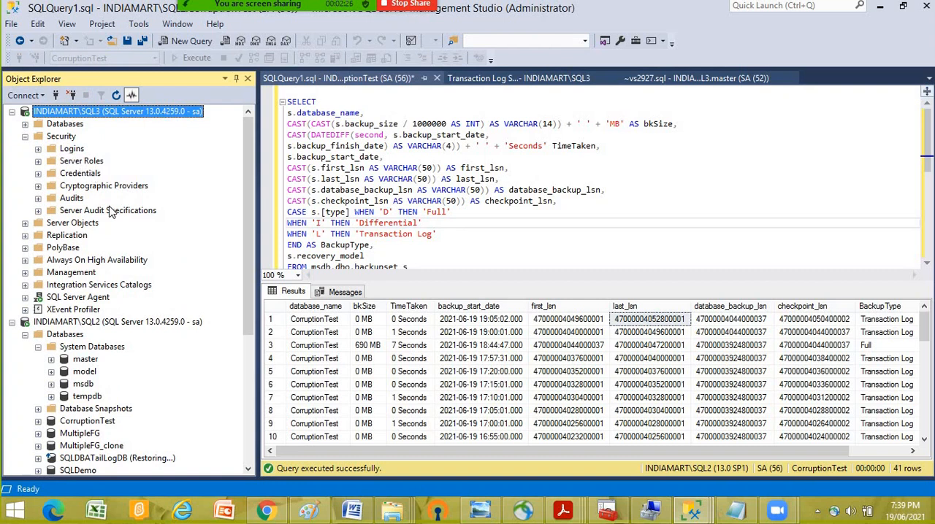
pyautogui.click(25, 124)
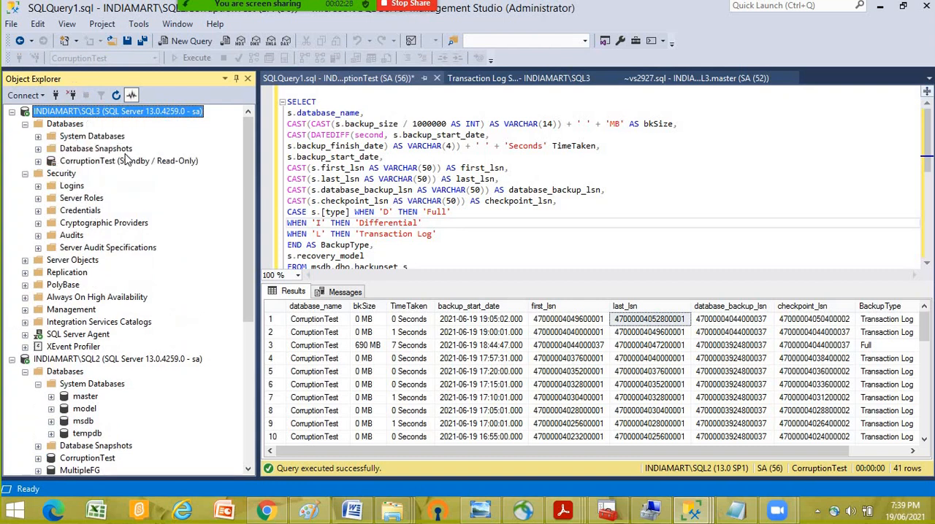
pyautogui.click(155, 162)
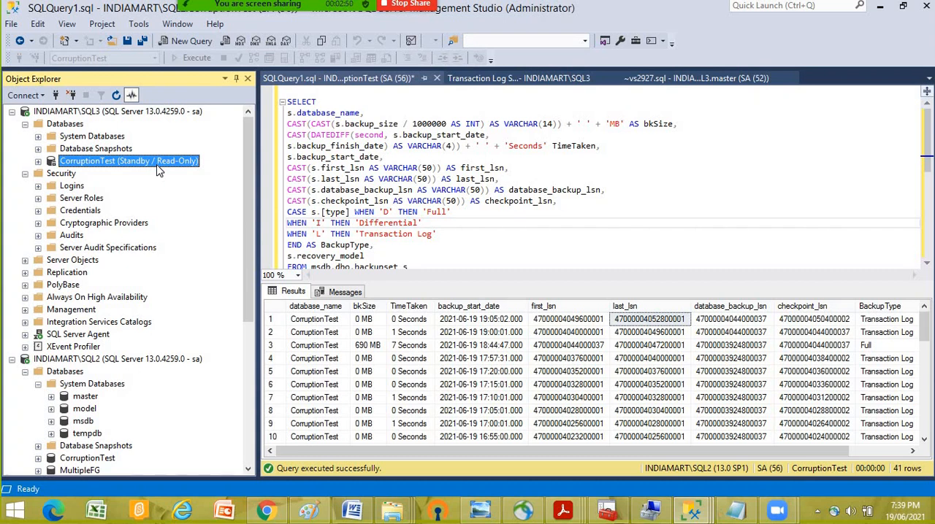
# - Expand the tables of CorruptionTest on SQL2 and open the top 200 rows of dbo.Test for editing
pyautogui.scroll(-1, 194, 305)
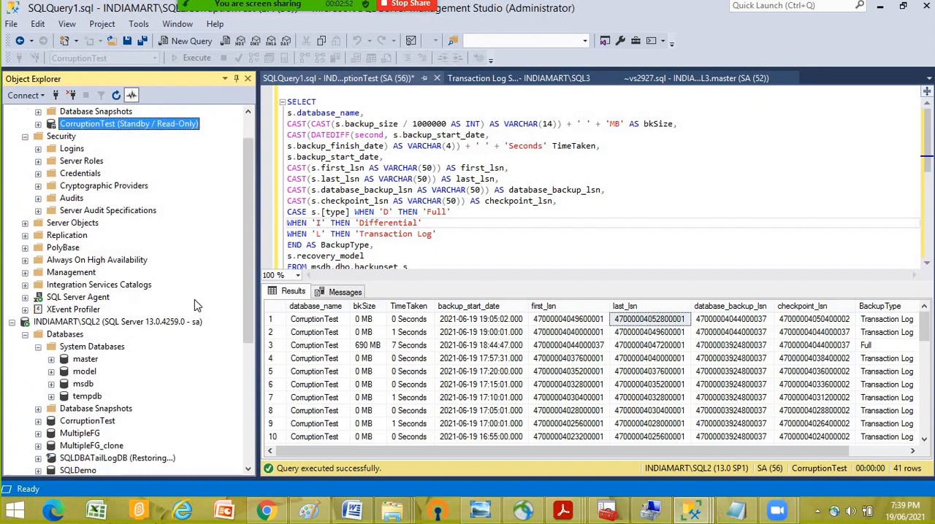
pyautogui.scroll(-2, 194, 300)
pyautogui.scroll(-3, 124, 351)
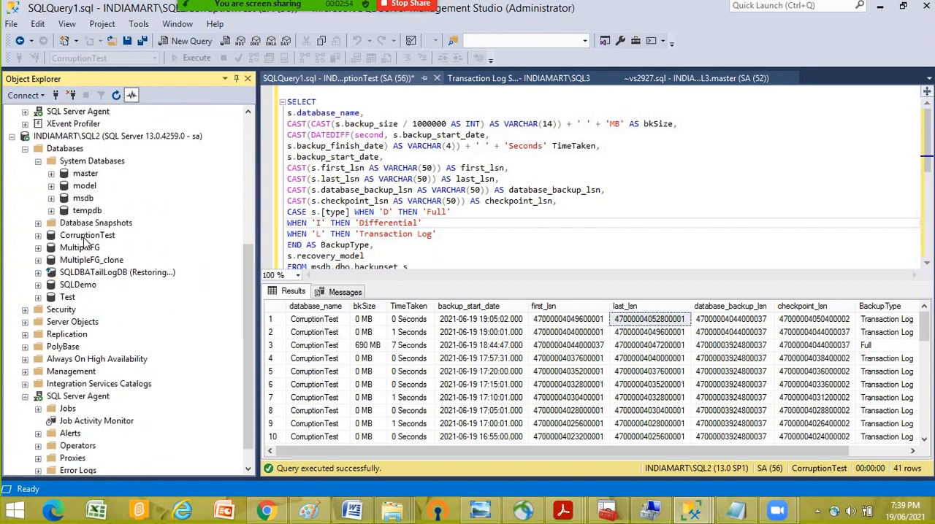
pyautogui.click(86, 235)
pyautogui.click(38, 236)
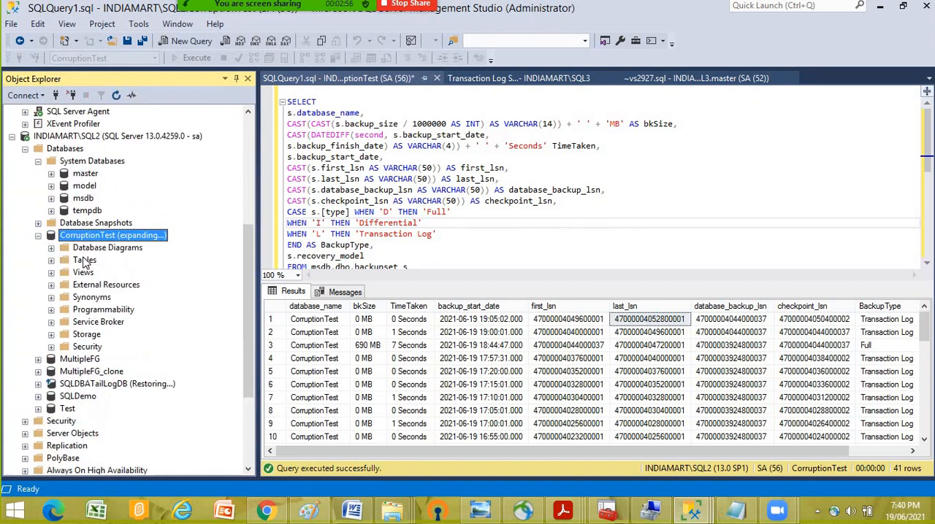
pyautogui.click(85, 261)
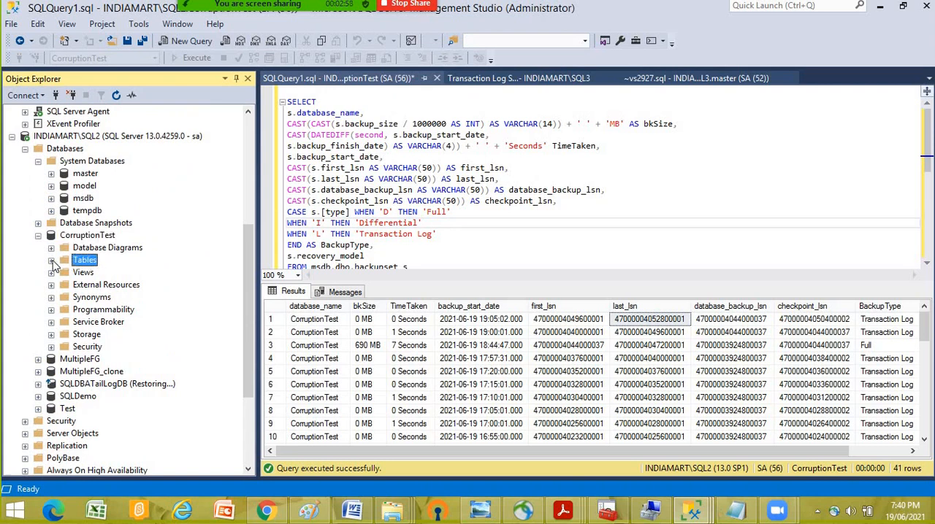
pyautogui.click(51, 261)
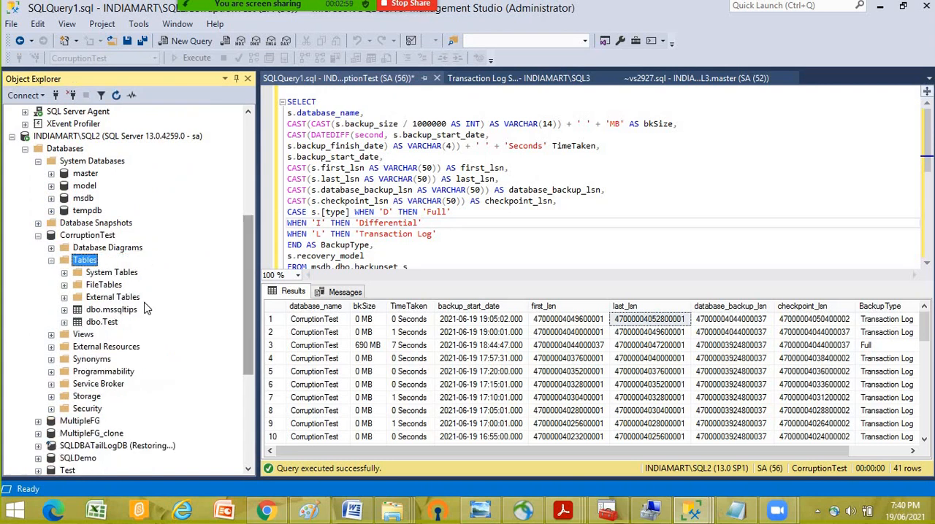
pyautogui.rightClick(108, 322)
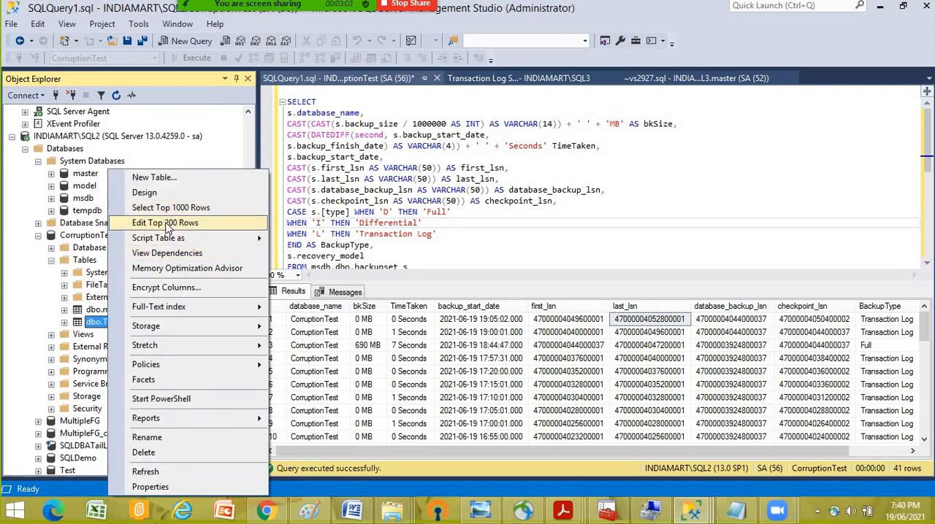
pyautogui.click(190, 224)
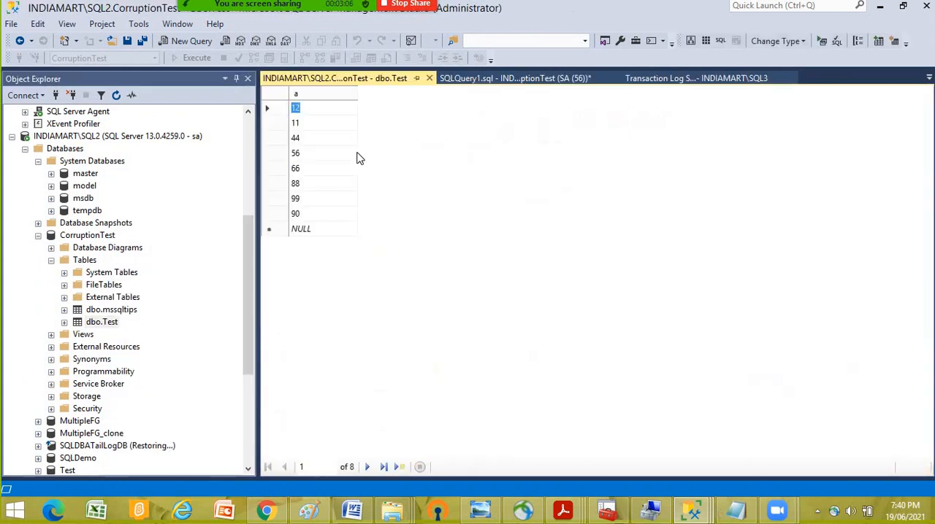
# - Add rows with the values 99, 100, 111 and 123 to dbo.Test on SQL2
pyautogui.click(307, 231)
pyautogui.write('99')
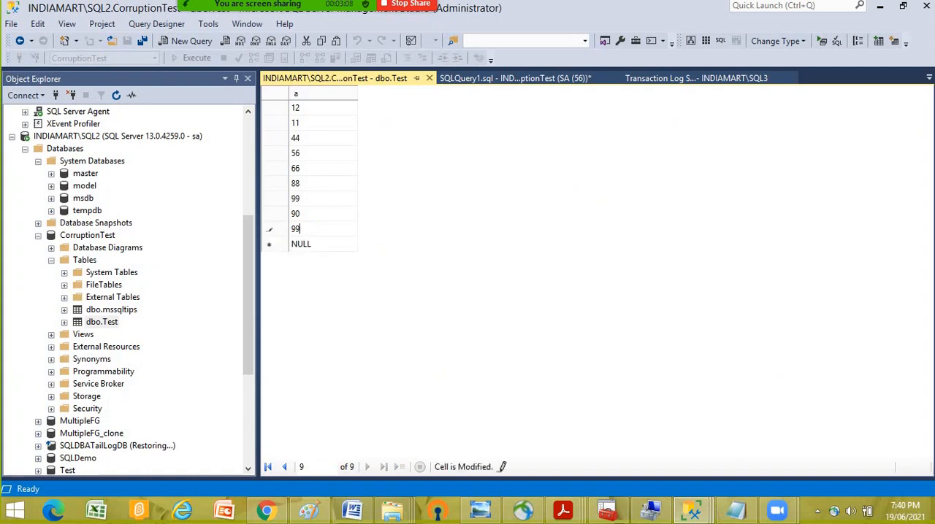
pyautogui.press('Return')
pyautogui.write('100')
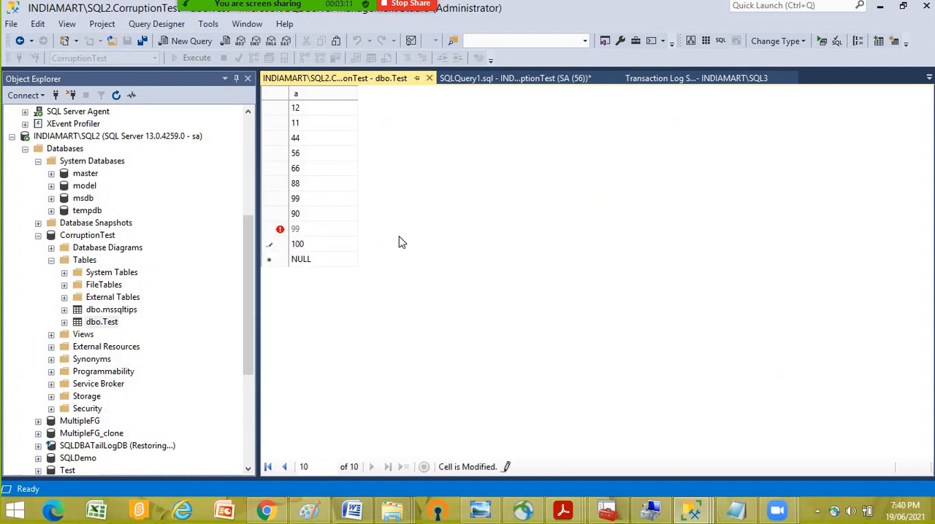
pyautogui.press('Return')
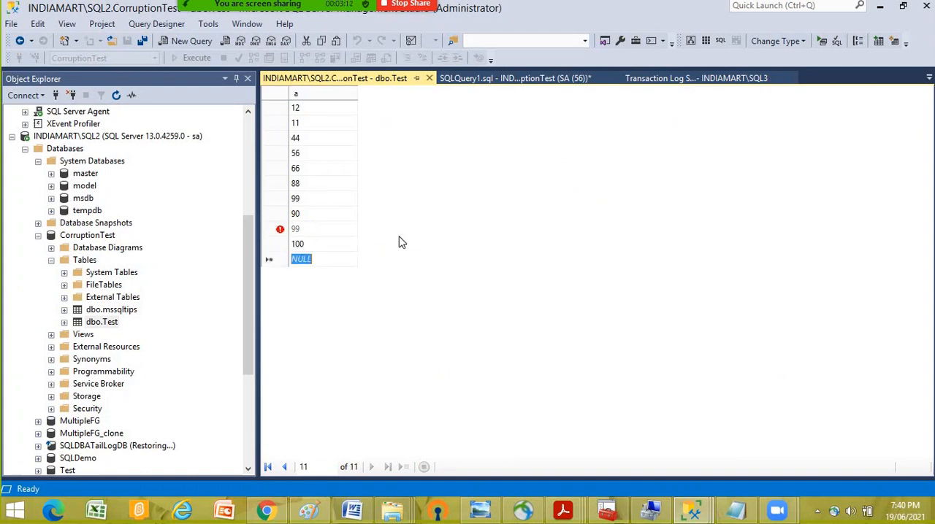
pyautogui.write('111')
pyautogui.press('Return')
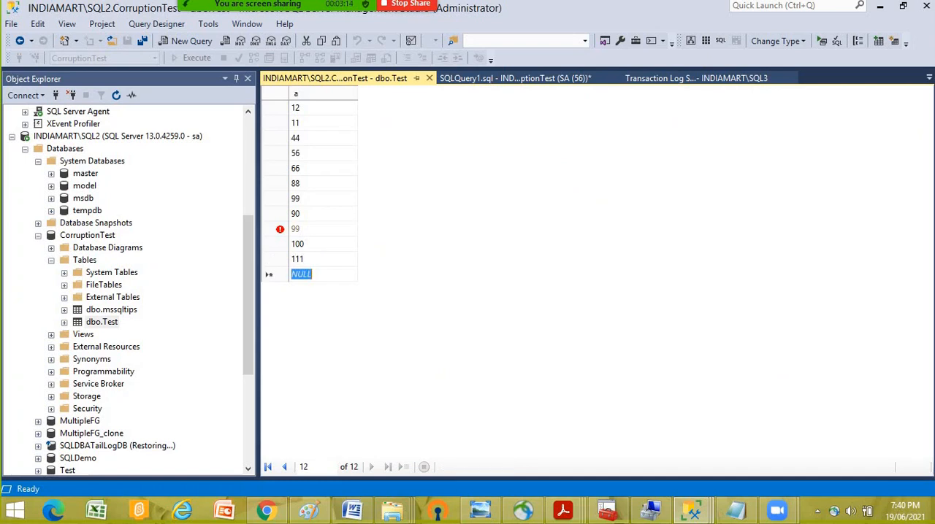
pyautogui.write('123')
pyautogui.press('Return')
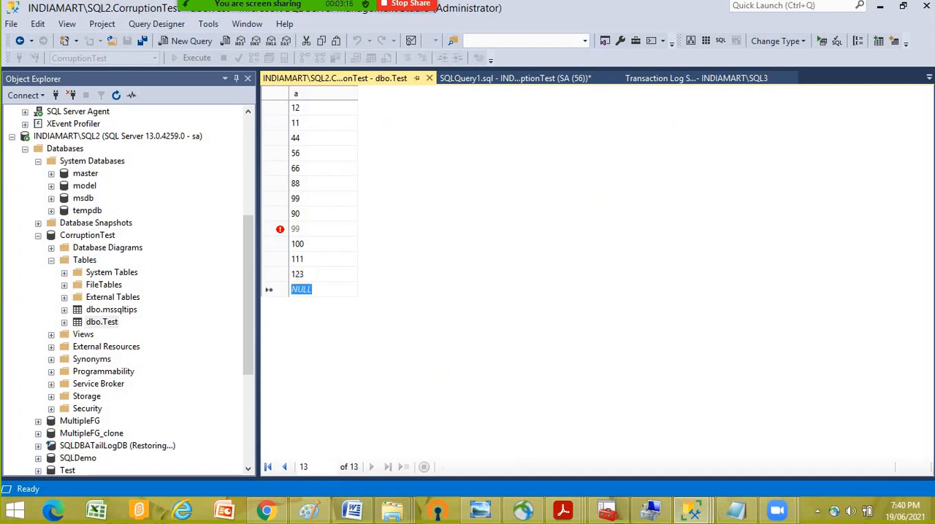
# - Append the values 1100, 1666 and 8989 as new rows of dbo.Test
pyautogui.write('111')
pyautogui.press('BackSpace')
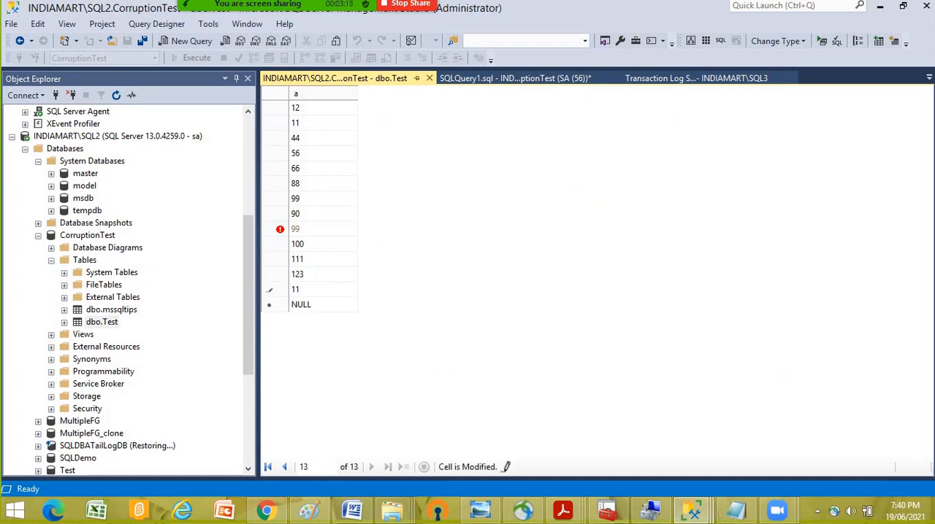
pyautogui.press('Return')
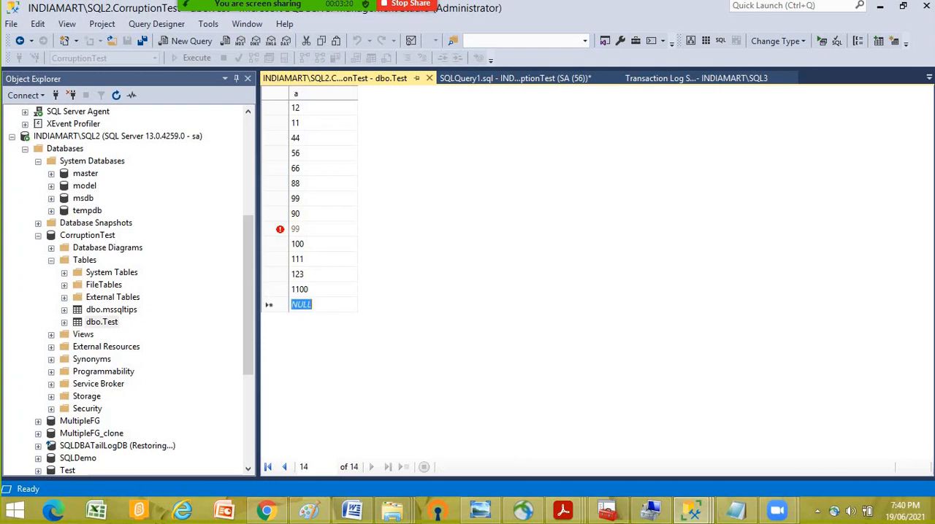
pyautogui.write('1666')
pyautogui.press('Return')
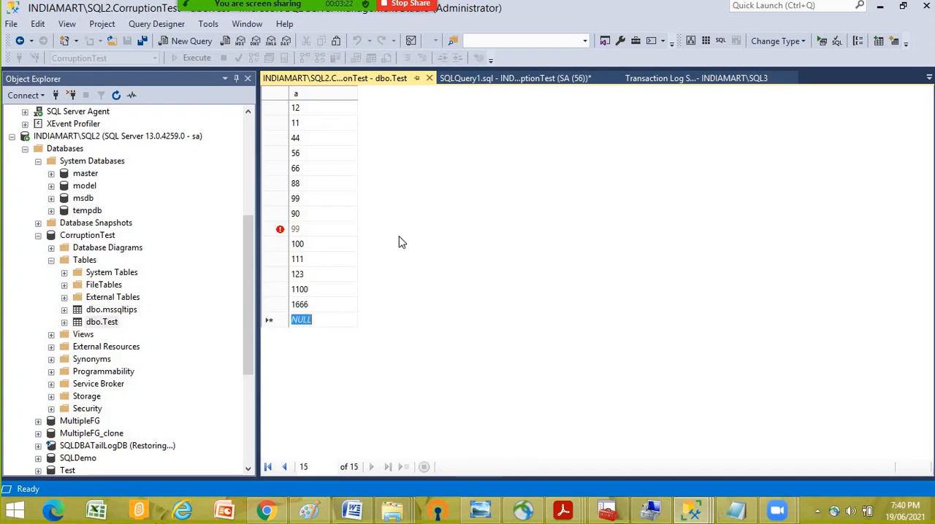
pyautogui.write('8989')
pyautogui.press('Return')
# - Append rows 545, 454, 665, 656 and 7676 to dbo.Test and close the table editor
pyautogui.write('5')
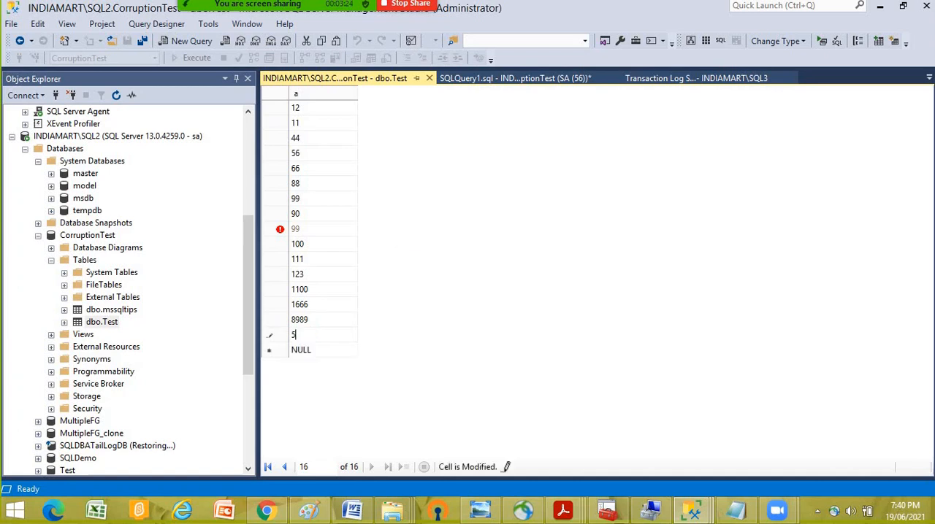
pyautogui.write('45')
pyautogui.press('Return')
pyautogui.write('454')
pyautogui.press('Return')
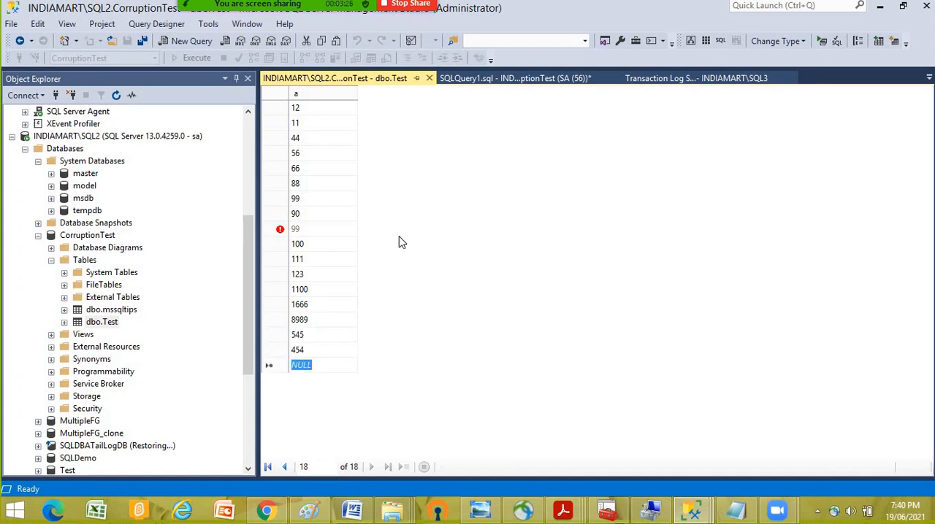
pyautogui.write('665')
pyautogui.press('Return')
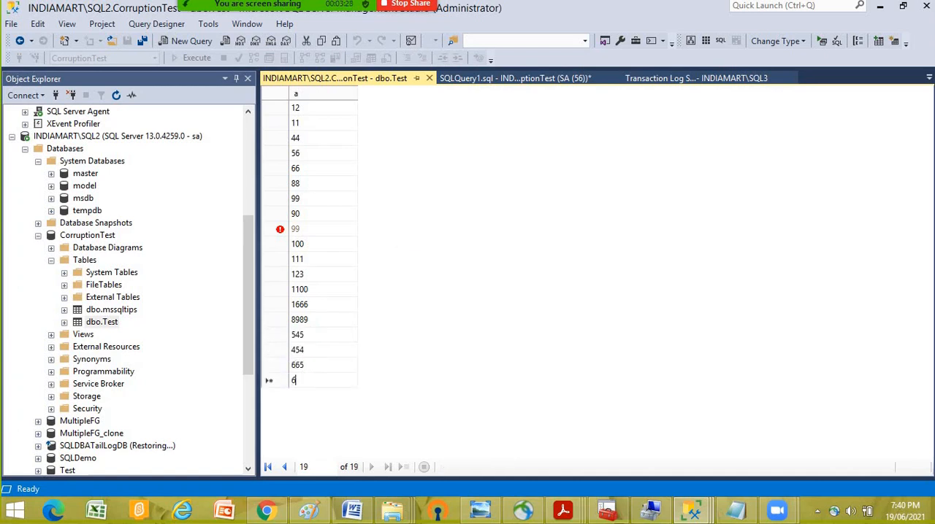
pyautogui.write('656')
pyautogui.press('Return')
pyautogui.write('7676')
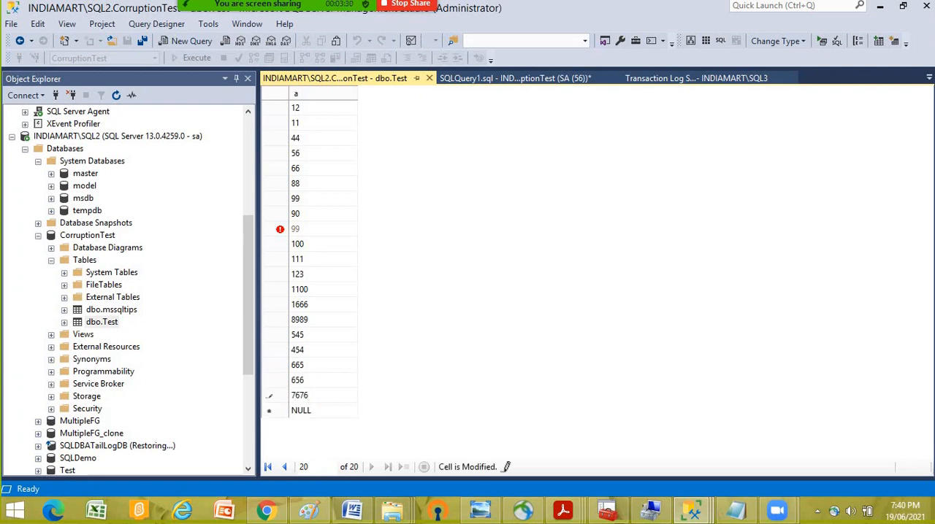
pyautogui.click(430, 78)
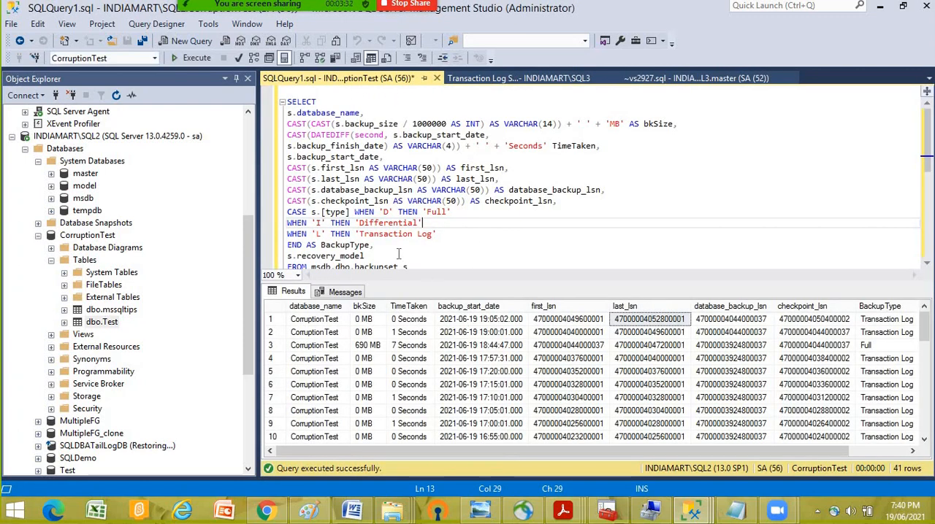
# - Start the LSBackup_CorruptionTest job under SQL Server Agent on SQL2 and dismiss its progress dialog
pyautogui.scroll(-4, 167, 328)
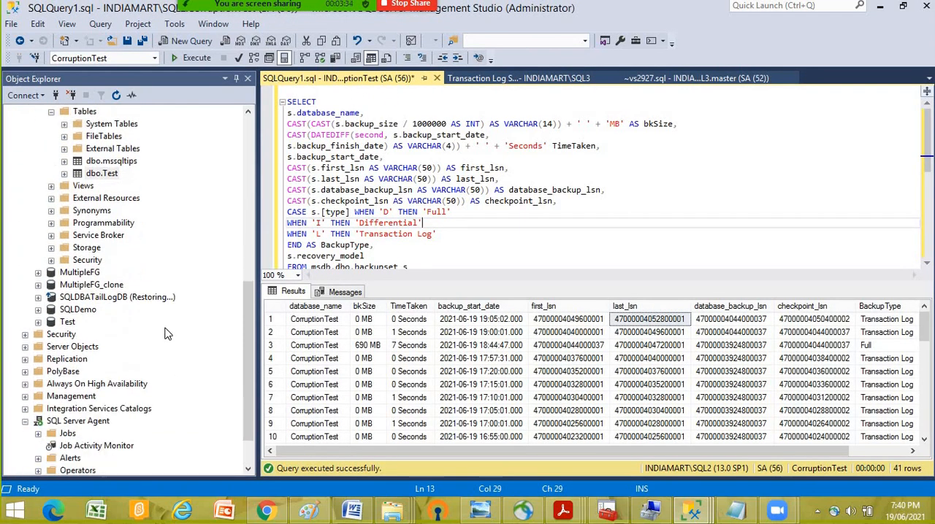
pyautogui.scroll(-2, 148, 361)
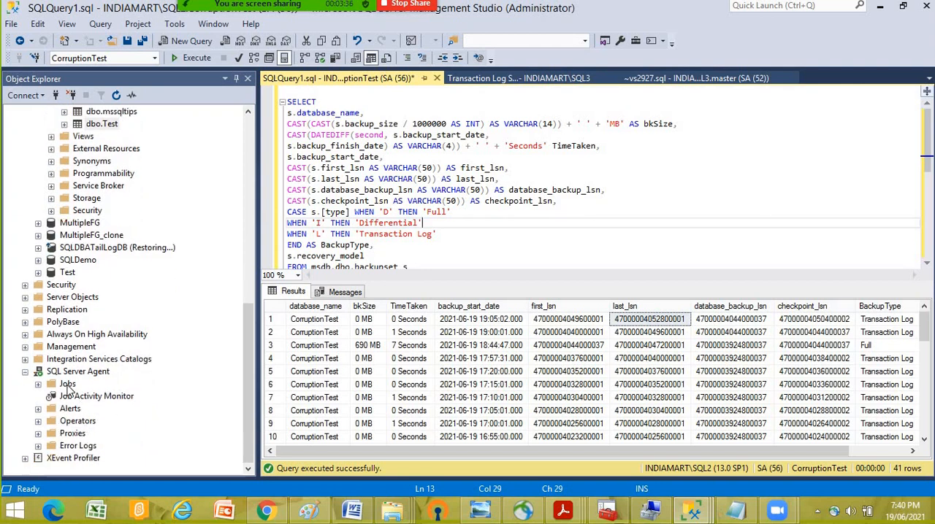
pyautogui.doubleClick(68, 384)
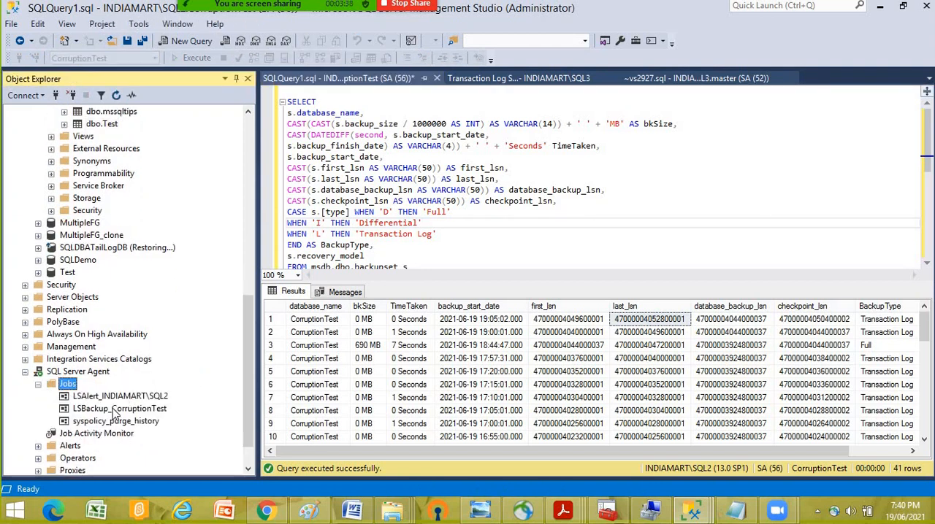
pyautogui.rightClick(114, 412)
pyautogui.click(168, 301)
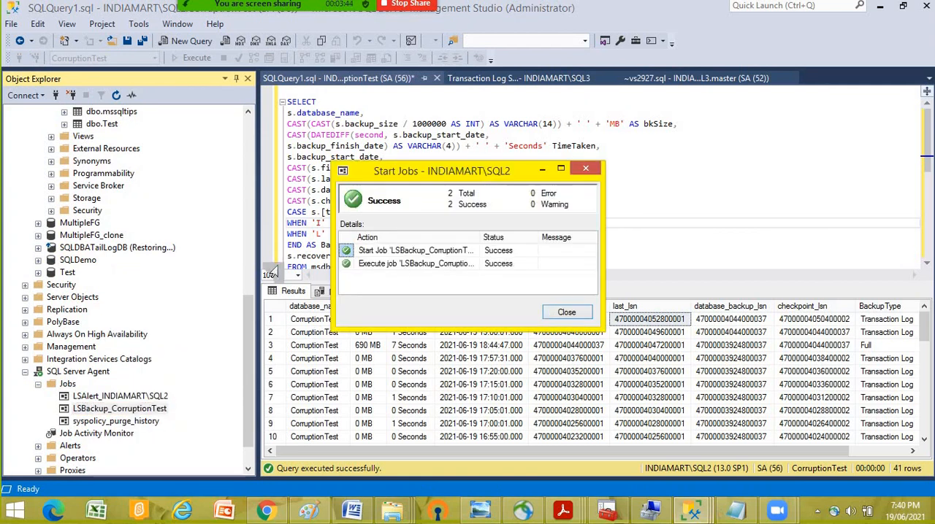
pyautogui.press('Return')
# - Expand the SQL Server Agent jobs of SQL3 and start the LSCopy job for SQL2_CorruptionTest
pyautogui.scroll(10, 192, 263)
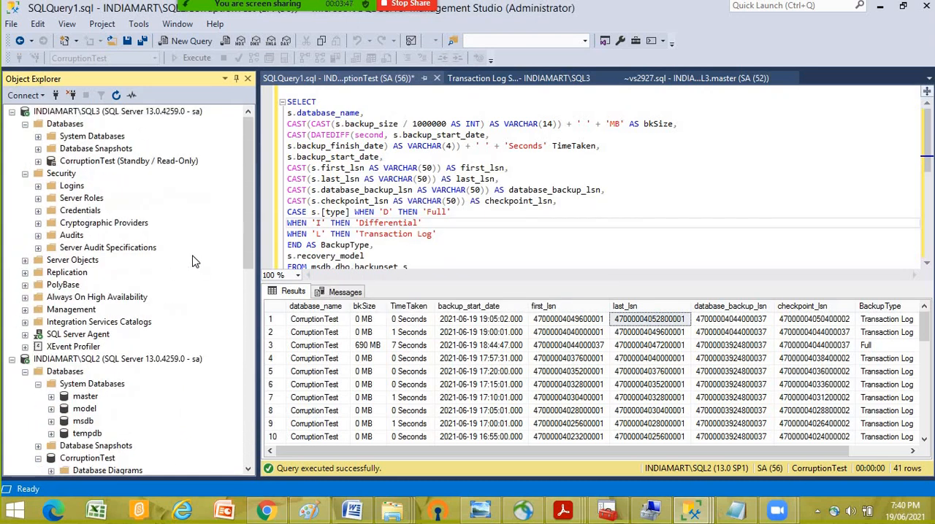
pyautogui.doubleClick(79, 334)
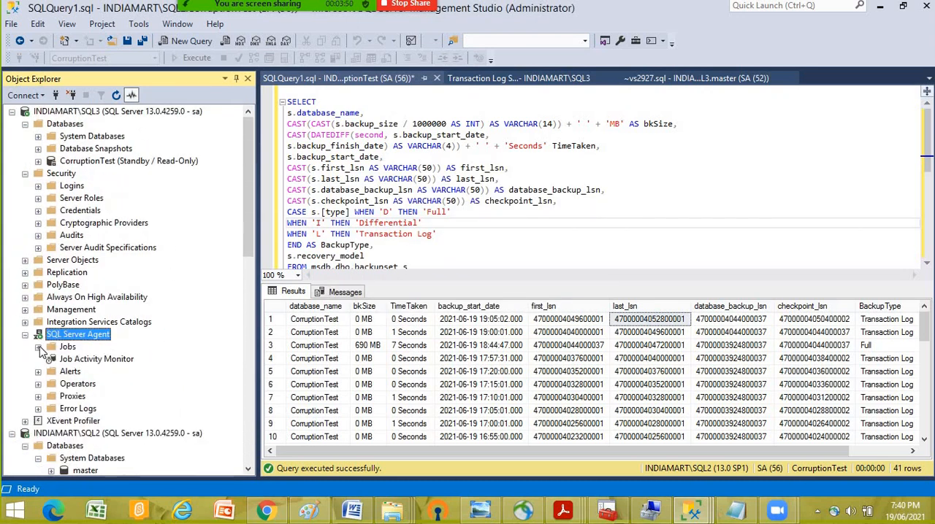
pyautogui.click(38, 347)
pyautogui.rightClick(122, 372)
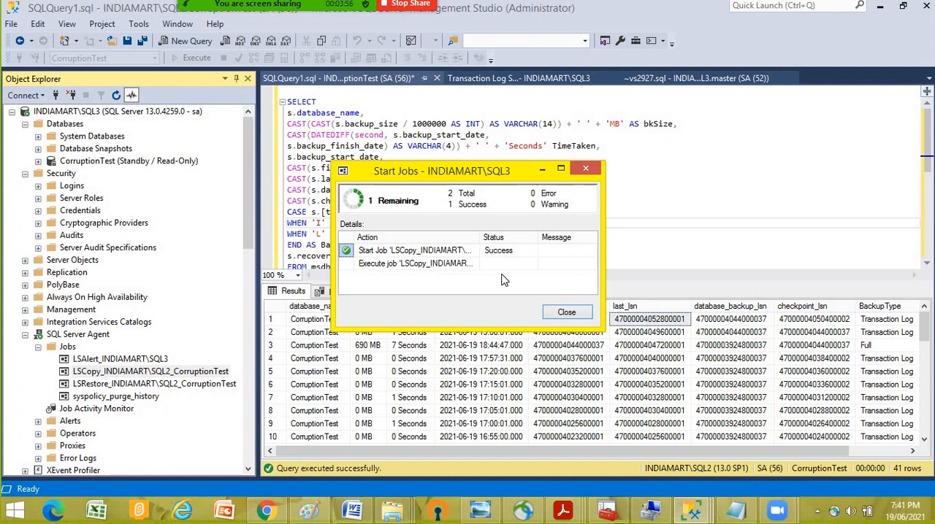
pyautogui.click(566, 312)
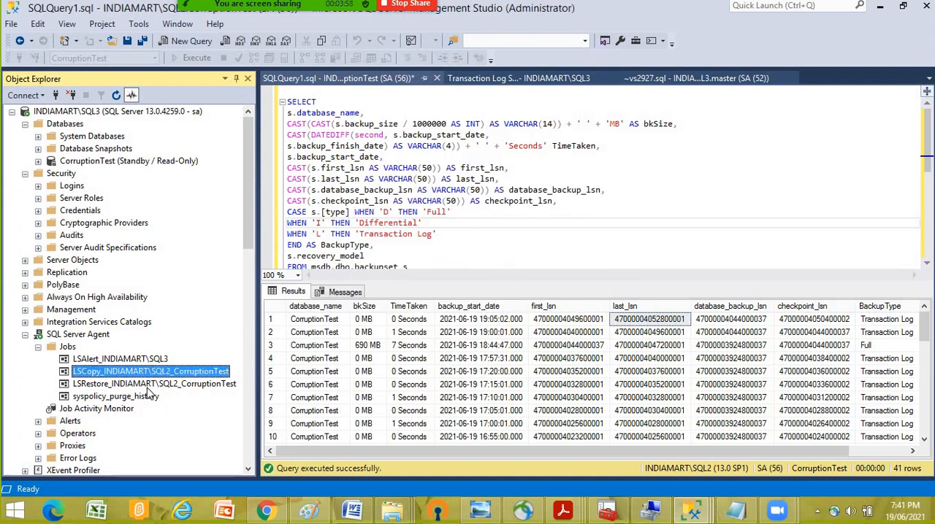
# - Start the LSRestore job for SQL2_CorruptionTest on SQL3 and close its progress dialog
pyautogui.rightClick(154, 385)
pyautogui.click(244, 299)
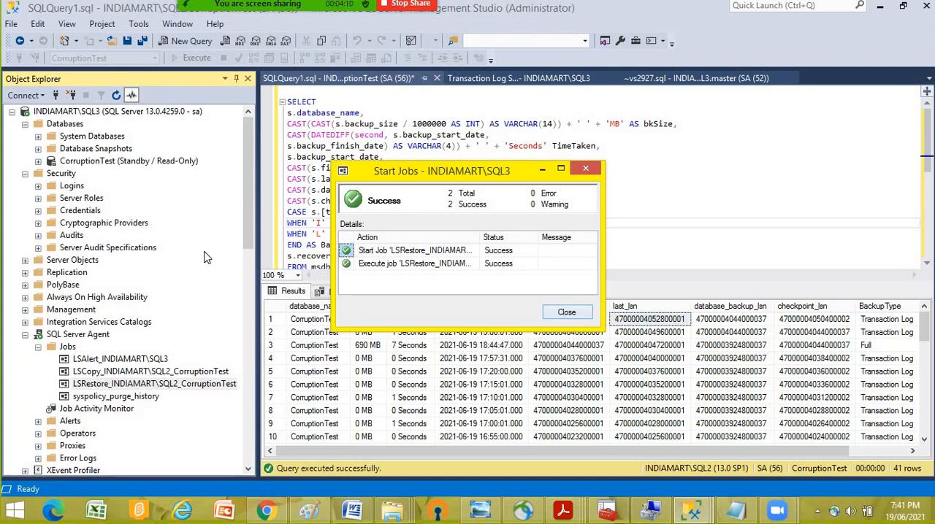
pyautogui.press('Escape')
# - Query the top 1000 rows of dbo.Test in the CorruptionTest standby database on SQL3 and widen column a to read the replicated values
pyautogui.click(38, 161)
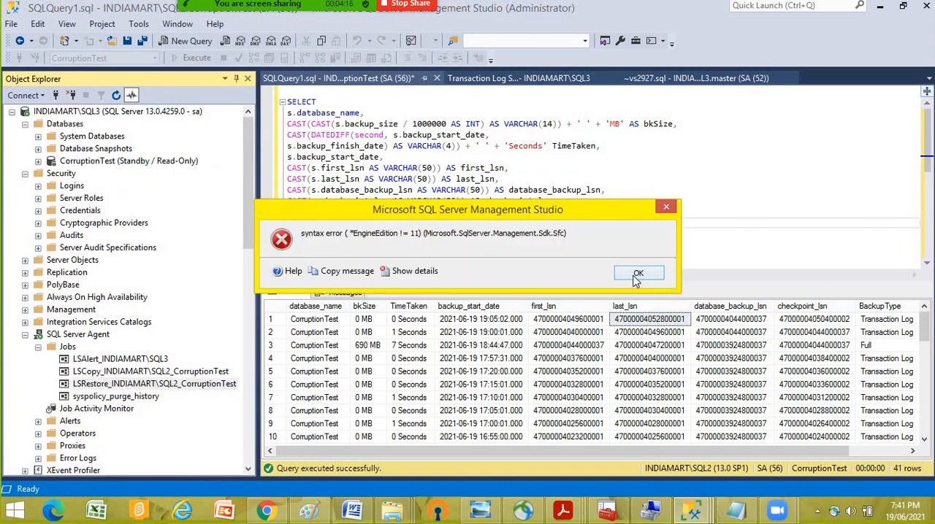
pyautogui.click(637, 275)
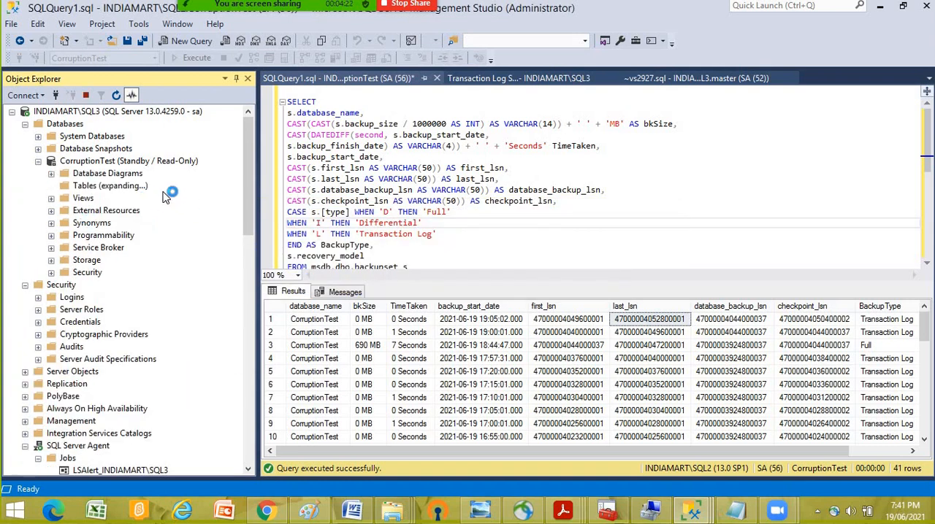
pyautogui.click(115, 250)
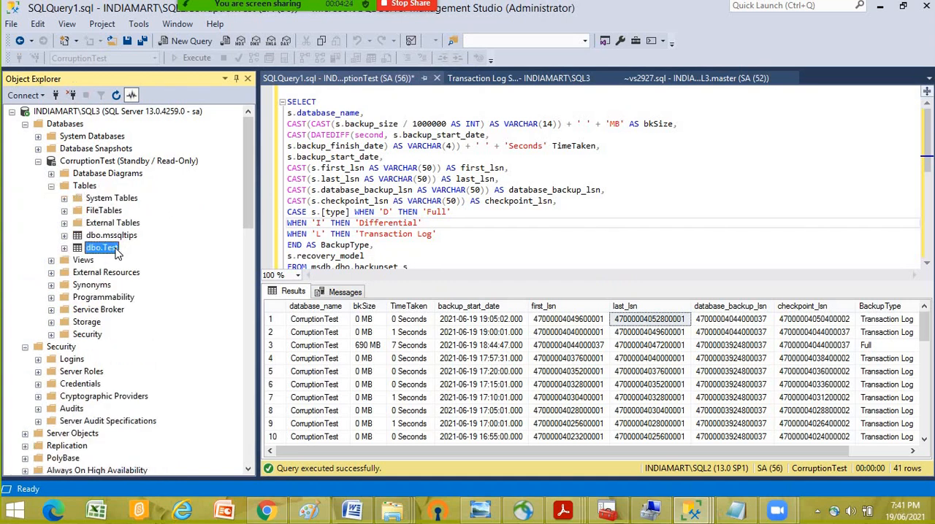
pyautogui.rightClick(117, 251)
pyautogui.click(168, 204)
pyautogui.scroll(-3, 533, 375)
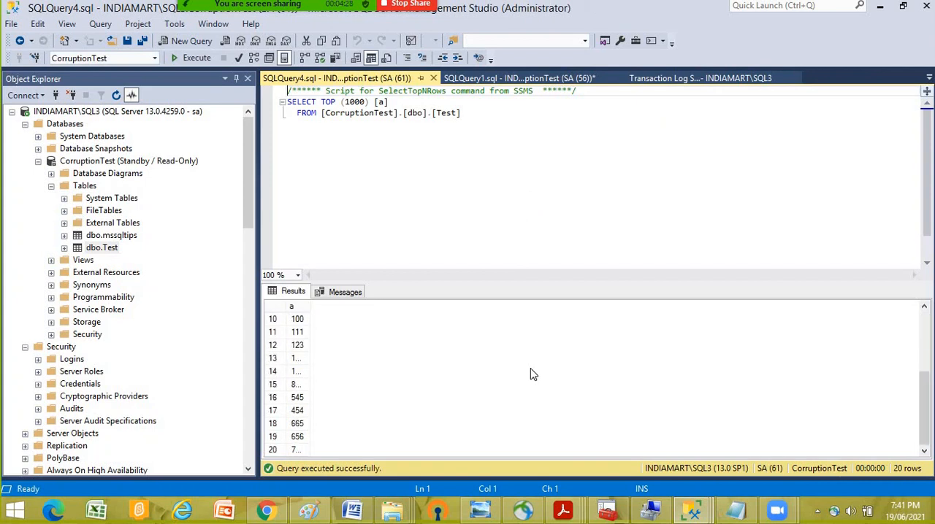
pyautogui.moveTo(312, 309); pyautogui.dragTo(403, 314)
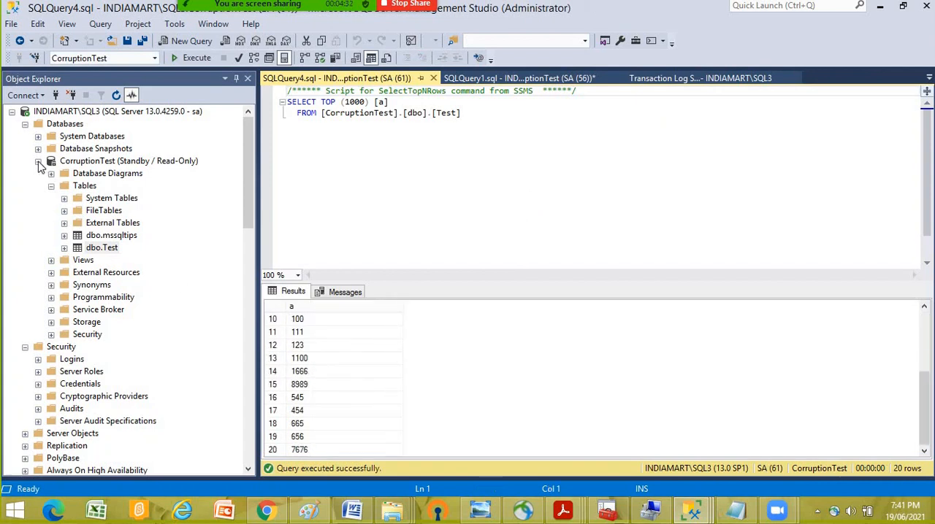
# - Collapse SQL3, query the top 1000 rows of dbo.Test on SQL2 and widen column a to compare the values
pyautogui.click(16, 122)
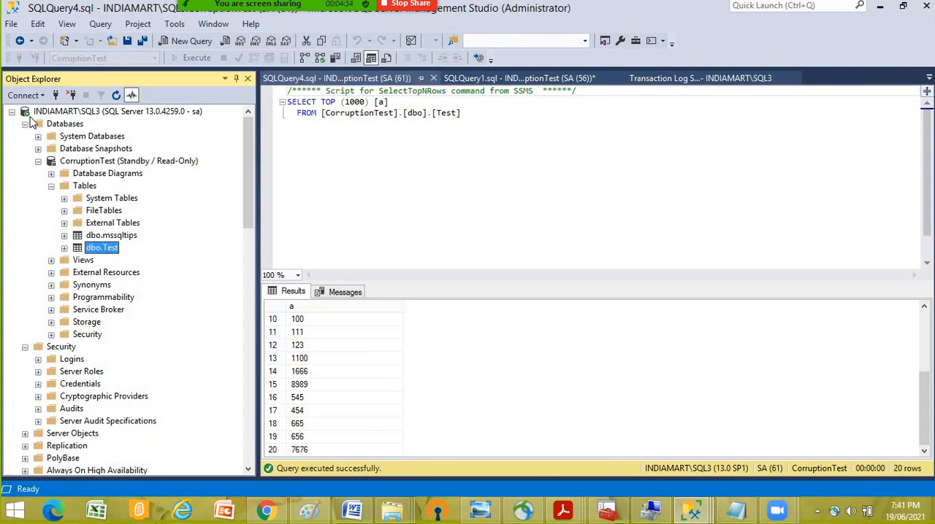
pyautogui.click(11, 111)
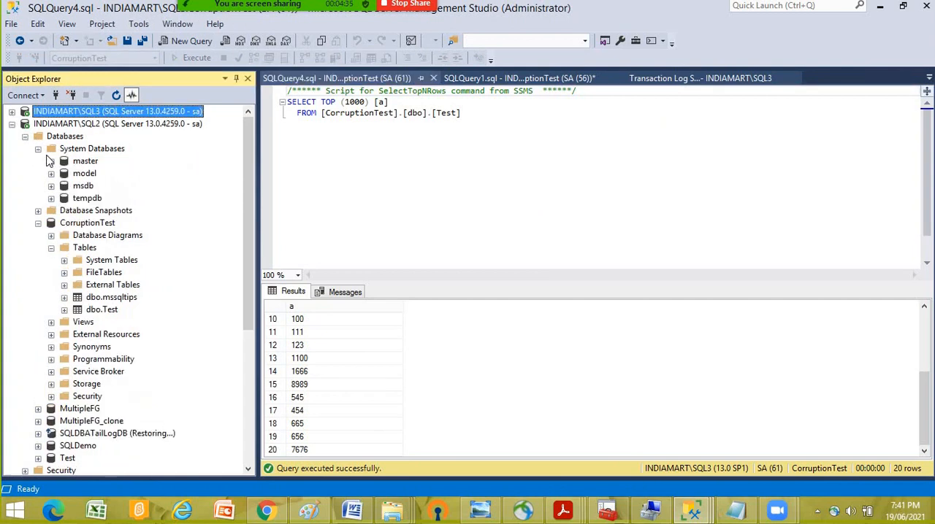
pyautogui.rightClick(112, 310)
pyautogui.click(175, 207)
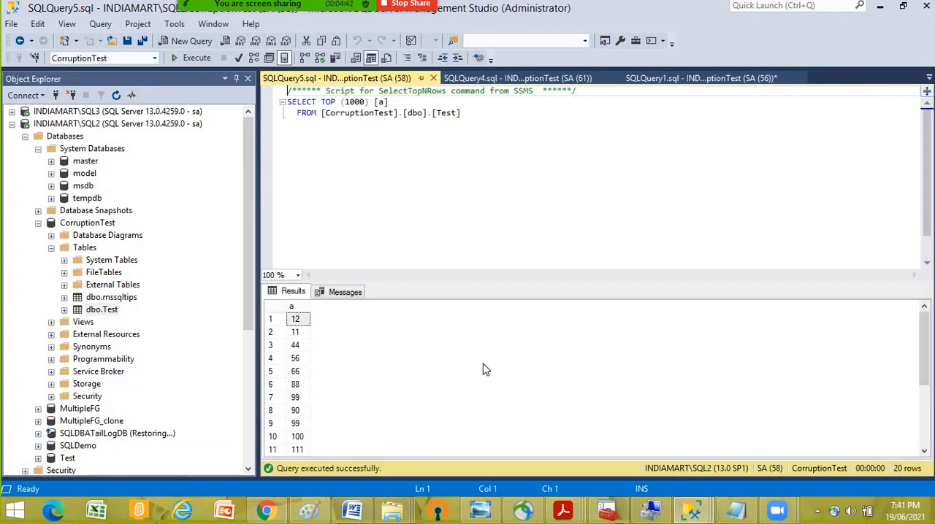
pyautogui.scroll(-3, 484, 371)
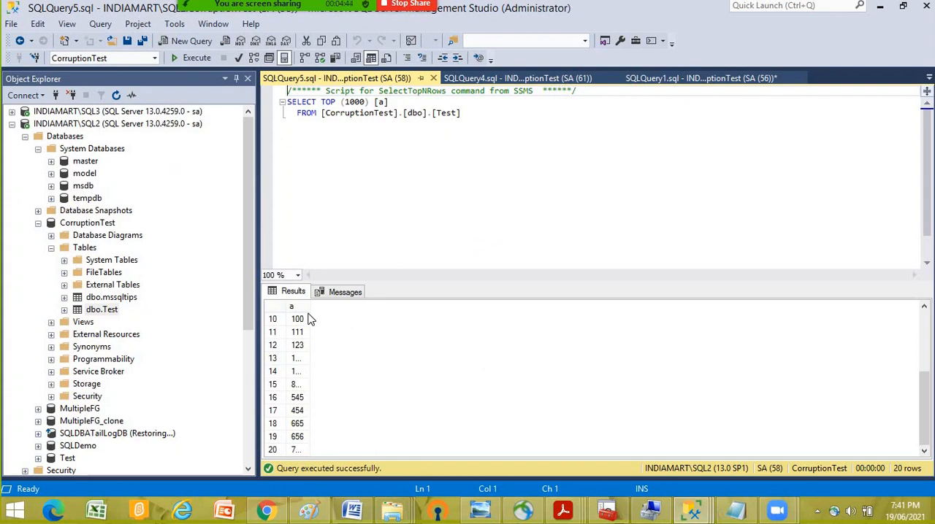
pyautogui.moveTo(312, 312); pyautogui.dragTo(371, 314)
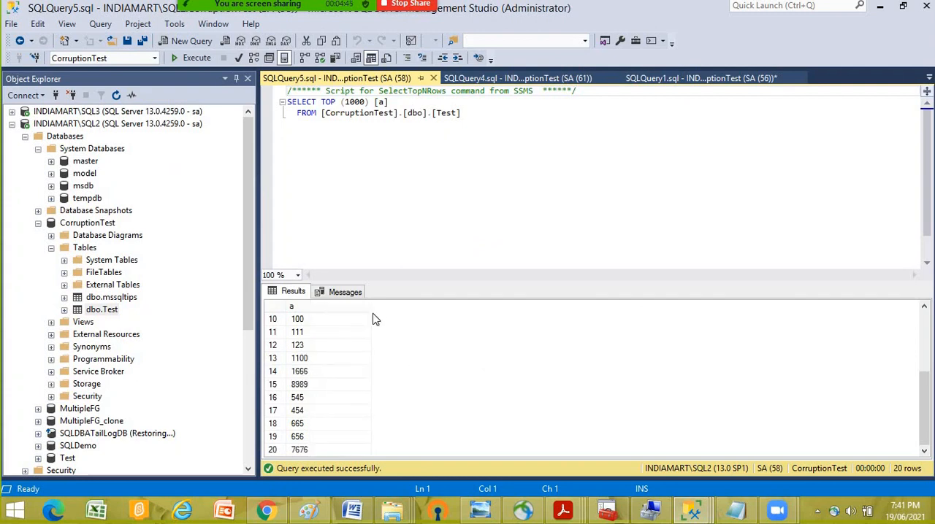
# - Expand SQL3 in Object Explorer again and close both dbo.Test query windows, returning to the backup history query
pyautogui.doubleClick(26, 112)
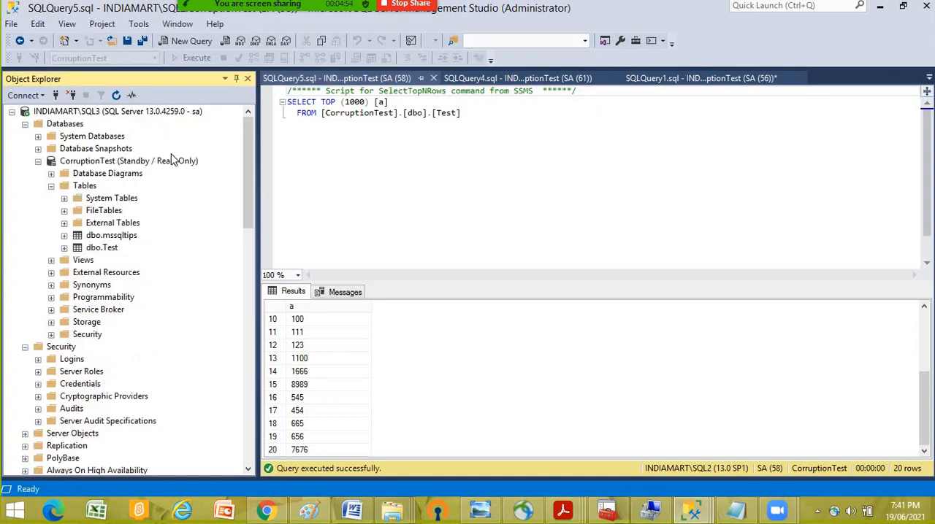
pyautogui.click(433, 78)
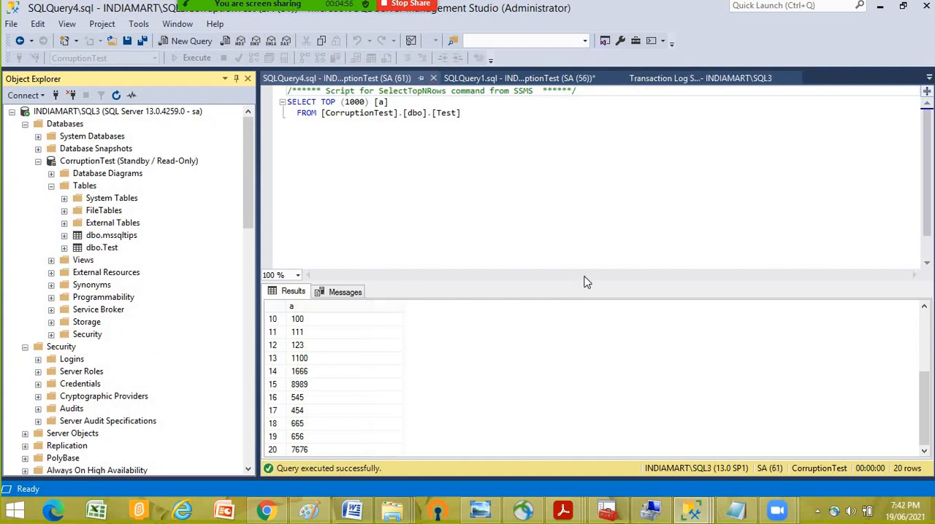
pyautogui.click(433, 78)
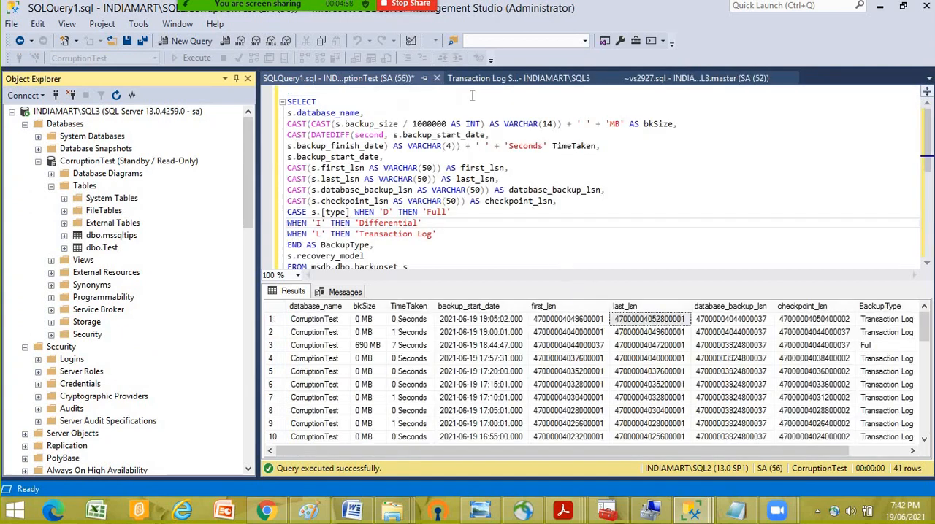
# - Close all the open query and report windows, discarding the unsaved changes to SQLQuery1.sql
pyautogui.click(436, 79)
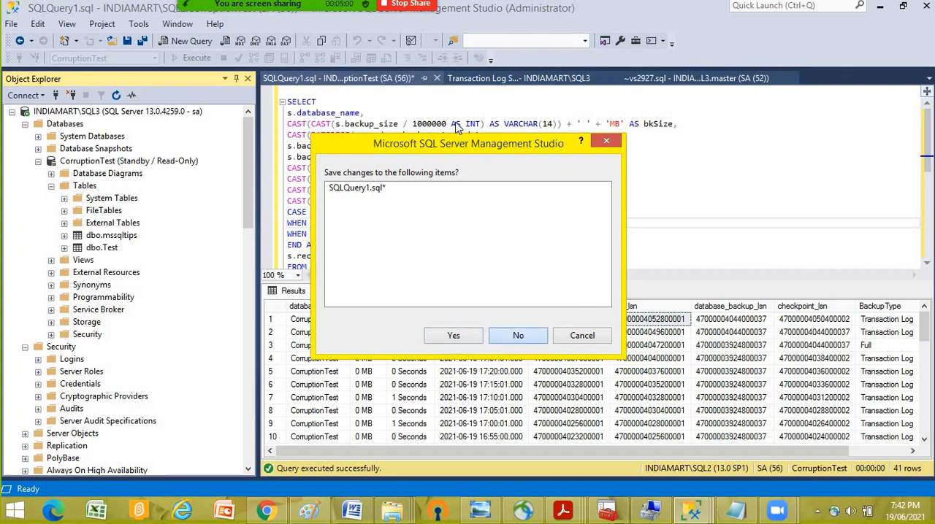
pyautogui.click(517, 334)
pyautogui.click(428, 79)
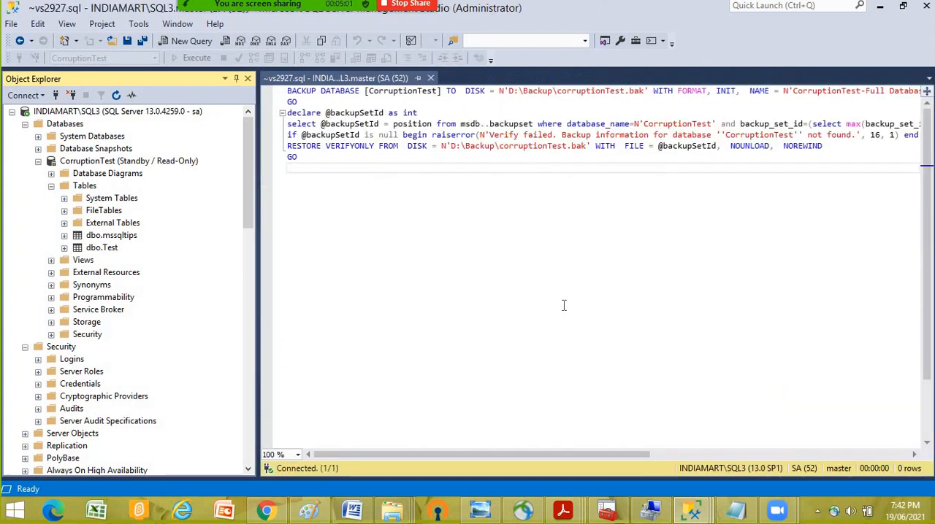
pyautogui.click(431, 78)
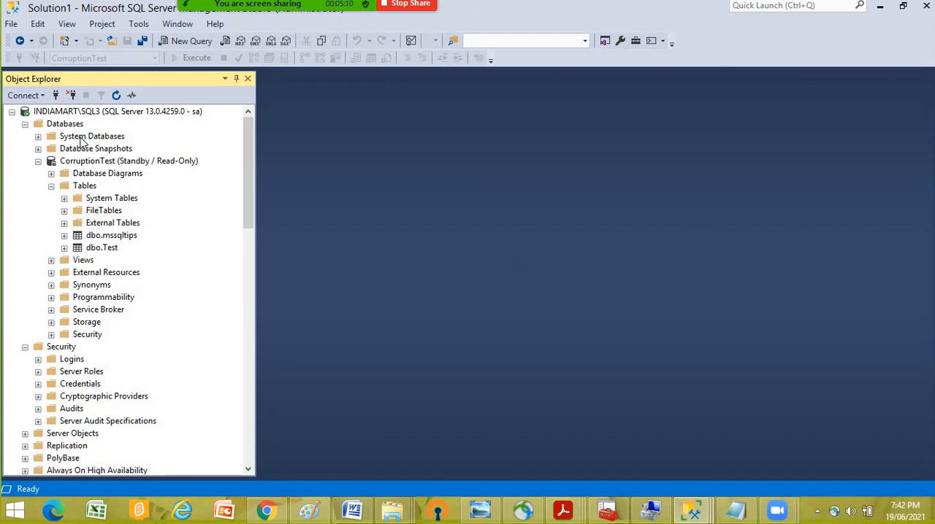
# - Expand the system databases of SQL3 and open a new query window on the master database
pyautogui.click(84, 140)
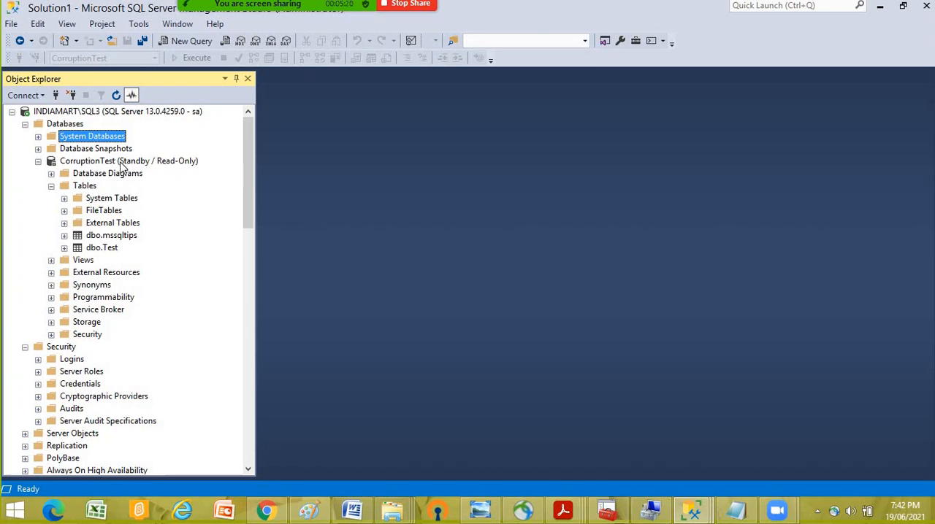
pyautogui.scroll(-1, 181, 272)
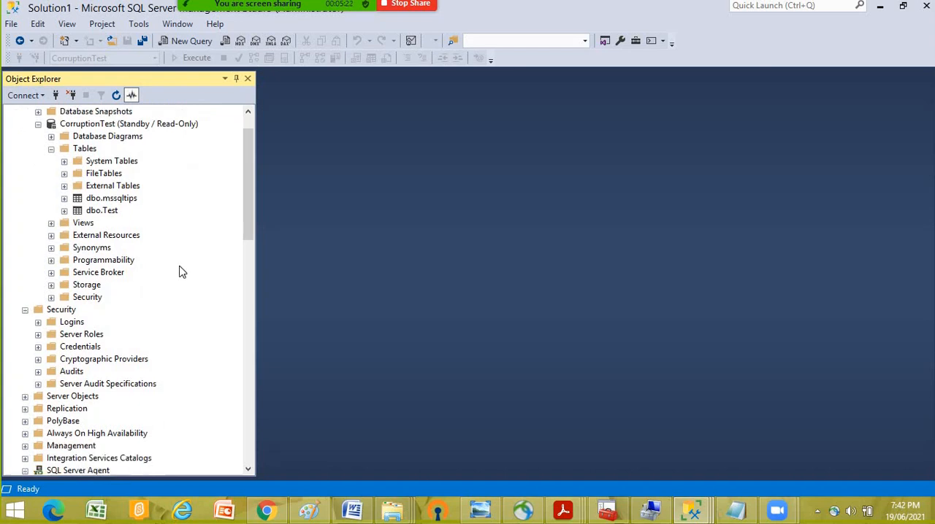
pyautogui.scroll(1, 168, 249)
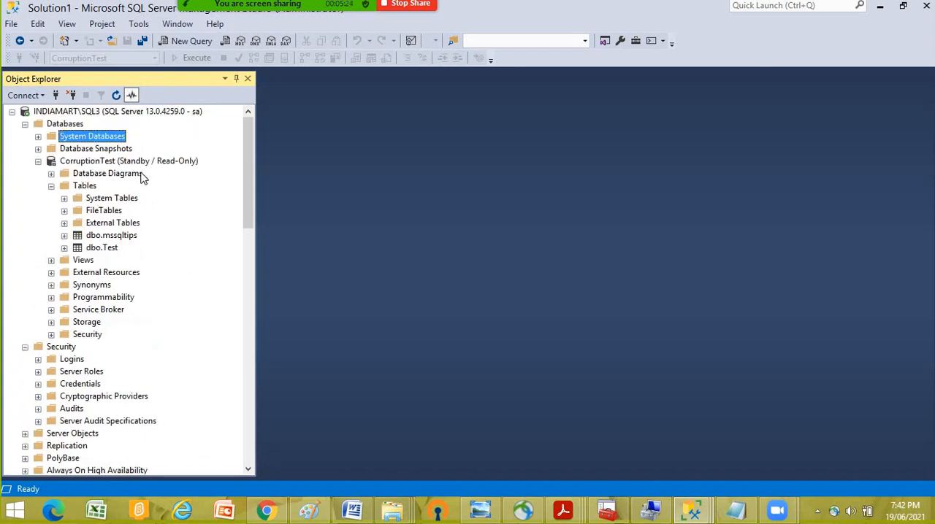
pyautogui.click(38, 137)
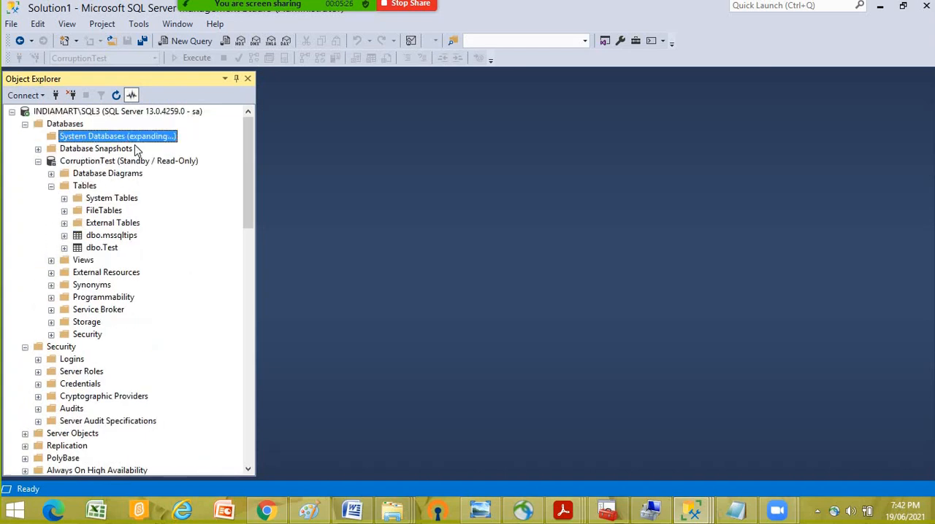
pyautogui.rightClick(83, 151)
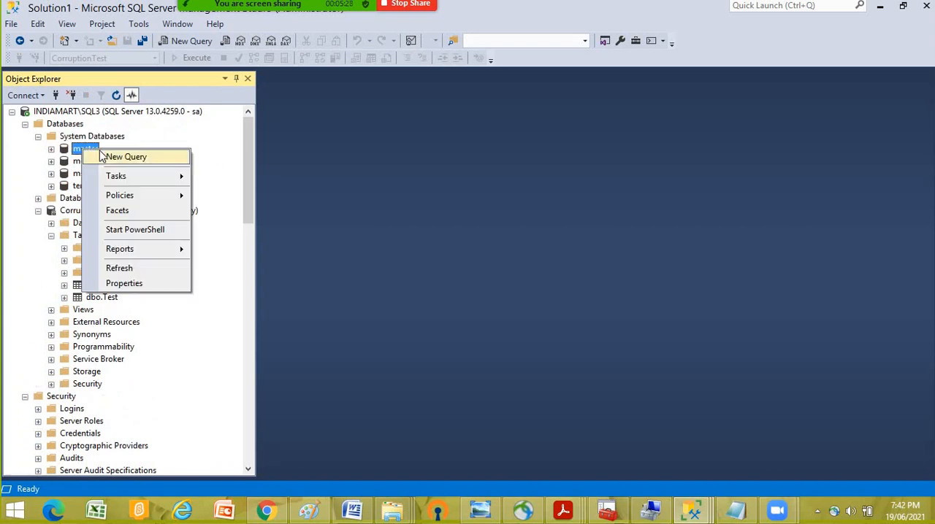
pyautogui.click(128, 157)
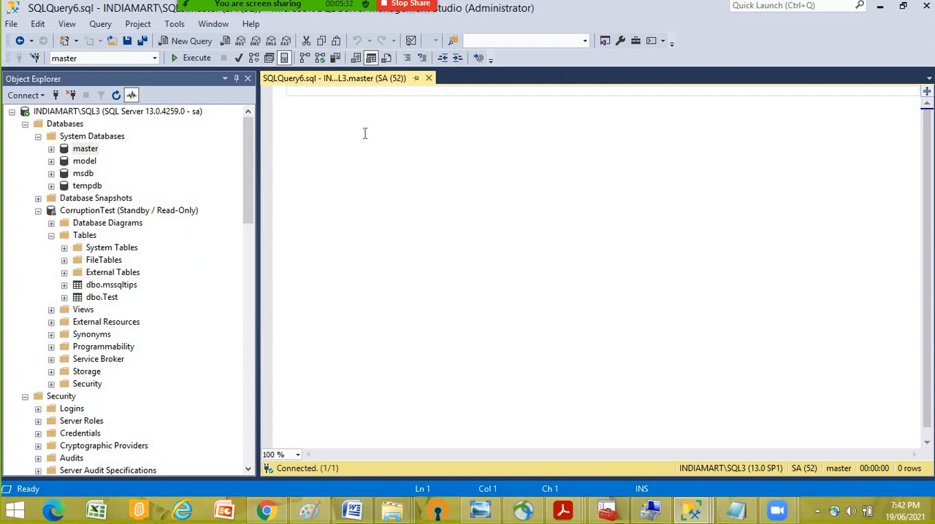
# - Write the opening of a create login statement for SVC_TestReport, up to its with clause
pyautogui.write('creat')
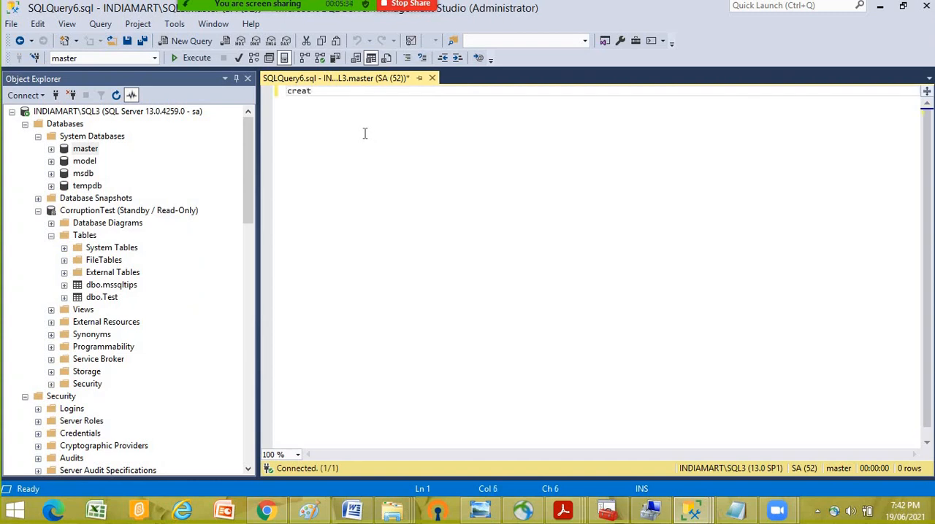
pyautogui.write('e login with')
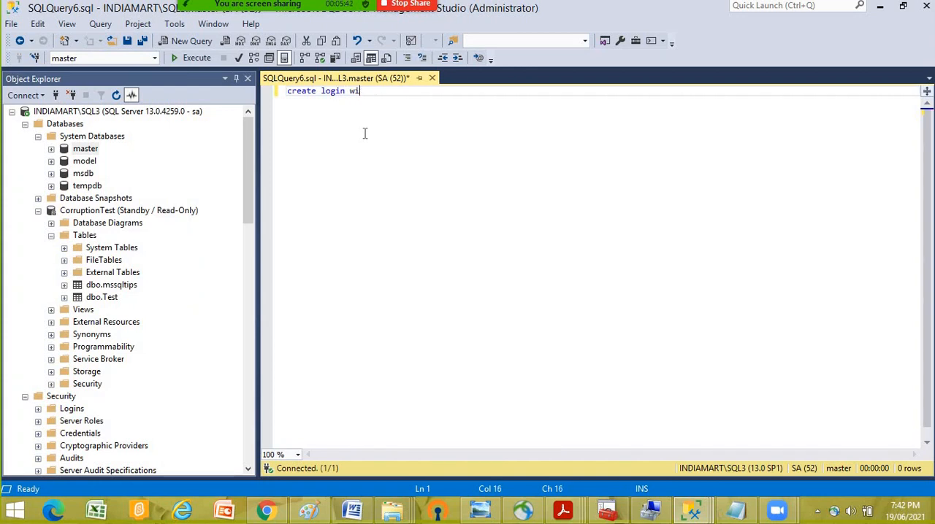
pyautogui.press('BackSpace')
pyautogui.press('BackSpace')
pyautogui.write('TestRepo')
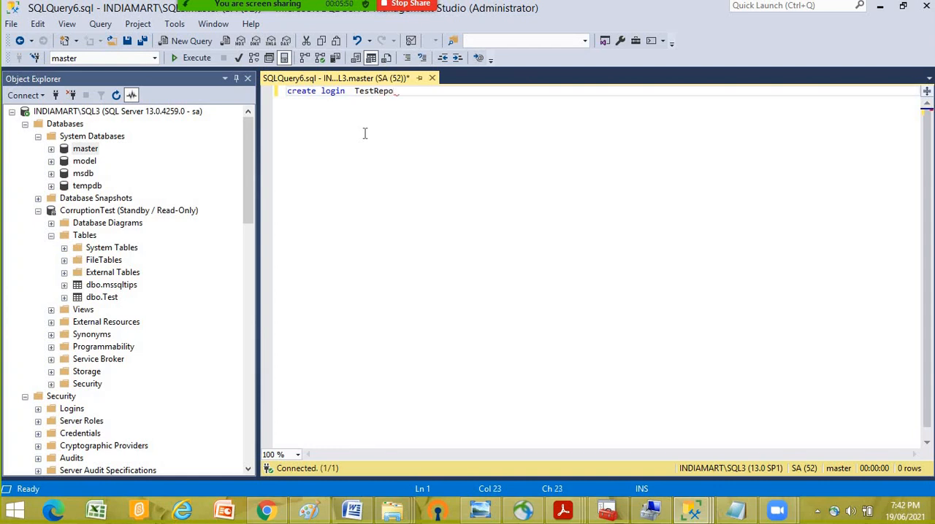
pyautogui.press('BackSpace')
pyautogui.press('BackSpace')
pyautogui.press('BackSpace')
pyautogui.press('BackSpace')
pyautogui.write('SVC_TestReport with p')
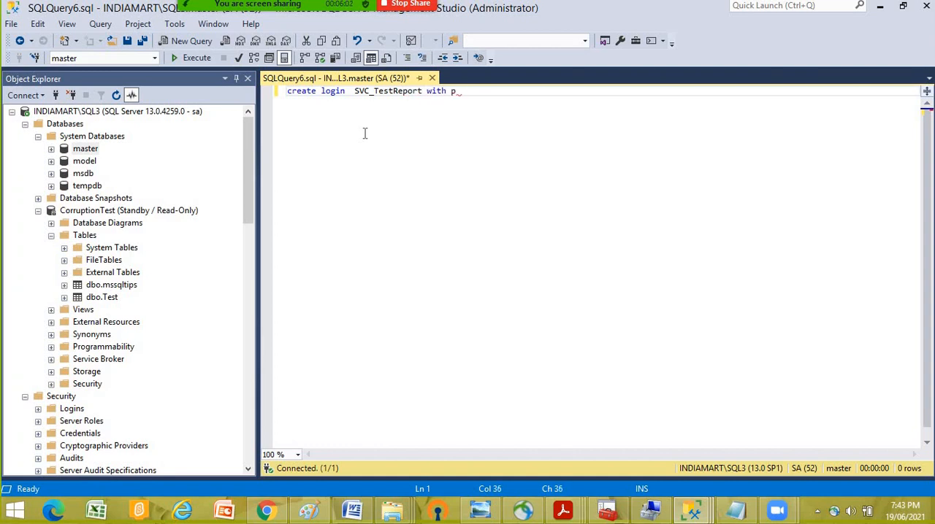
pyautogui.write('assword')
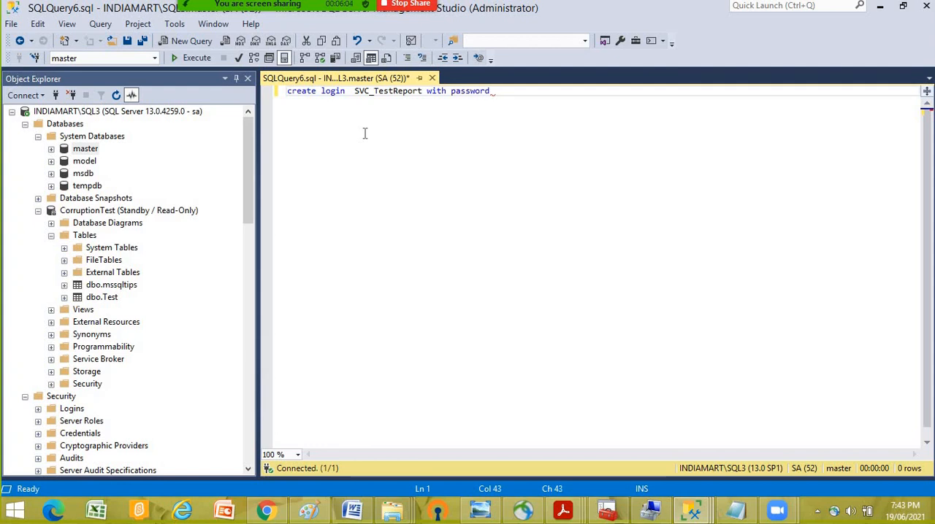
pyautogui.write("='Test@123'")
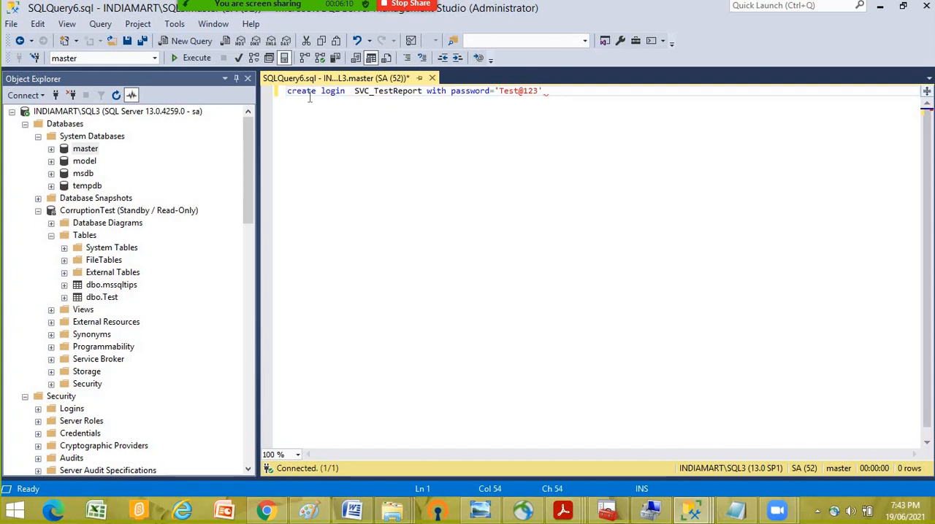
# - Complete the create login statement by entering the login's password, and run it on SQL3
pyautogui.click(432, 135)
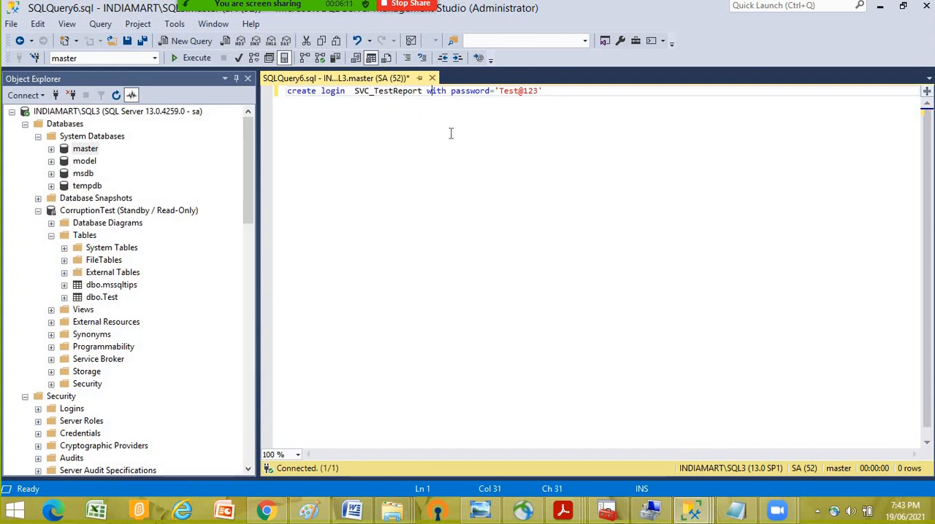
pyautogui.click(196, 58)
# - Begin a use statement below the login line, copy the CorruptionTest database name from Object Explorer, and close the extra empty query window
pyautogui.click(609, 91)
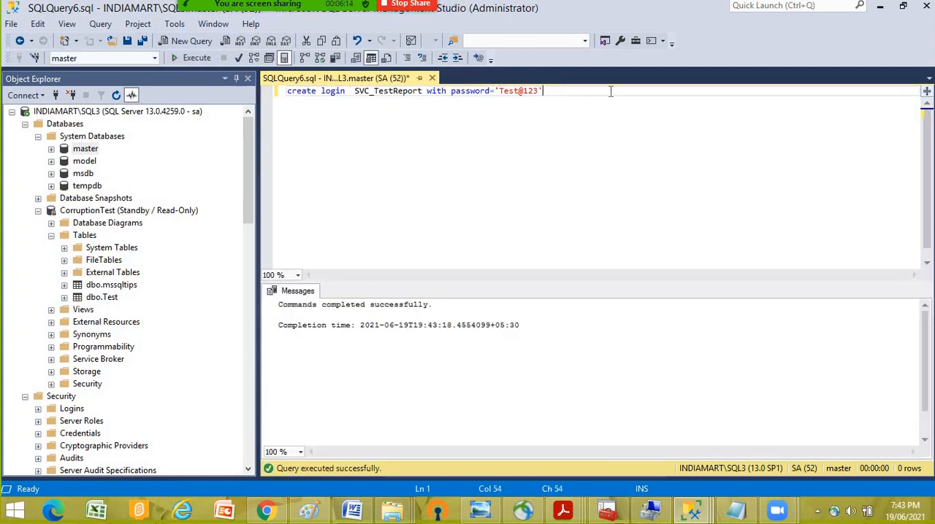
pyautogui.press('Return')
pyautogui.press('Return')
pyautogui.press('Return')
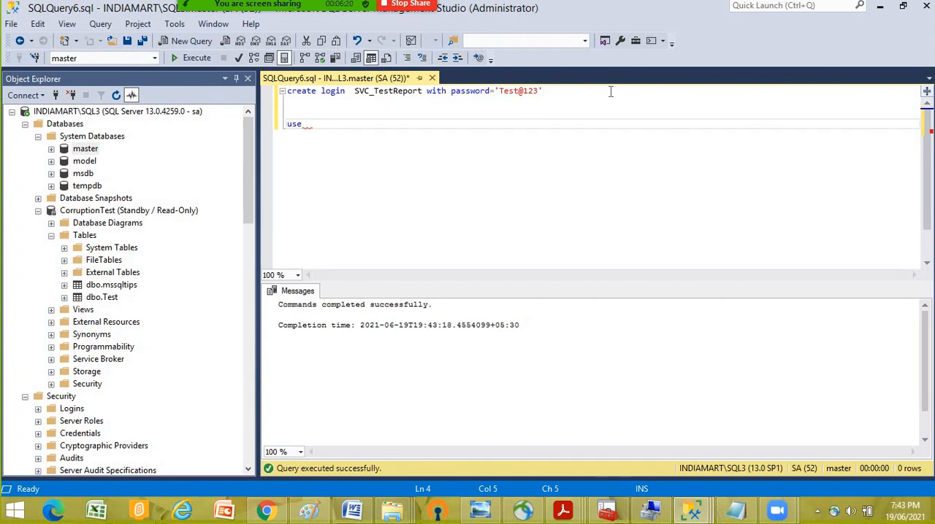
pyautogui.rightClick(109, 212)
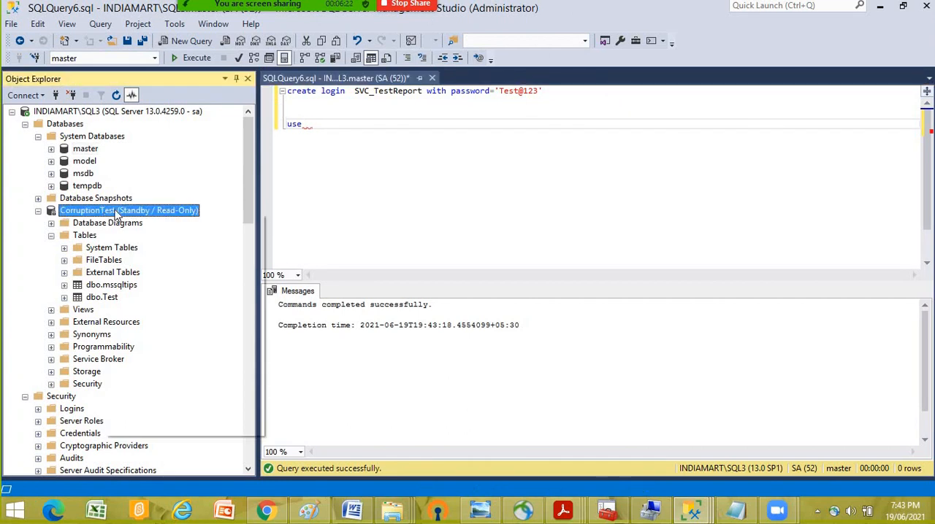
pyautogui.click(148, 236)
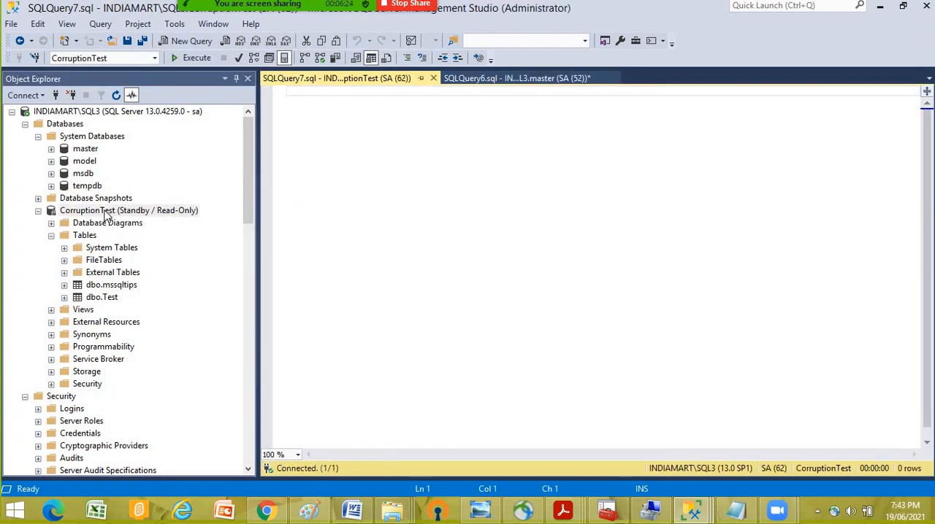
pyautogui.rightClick(106, 212)
pyautogui.click(143, 376)
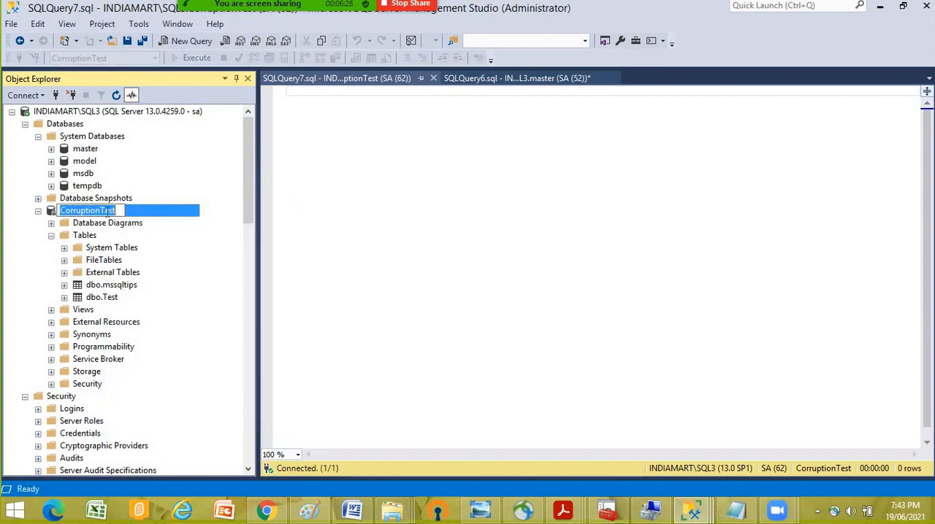
pyautogui.rightClick(109, 214)
pyautogui.click(137, 258)
pyautogui.click(345, 141)
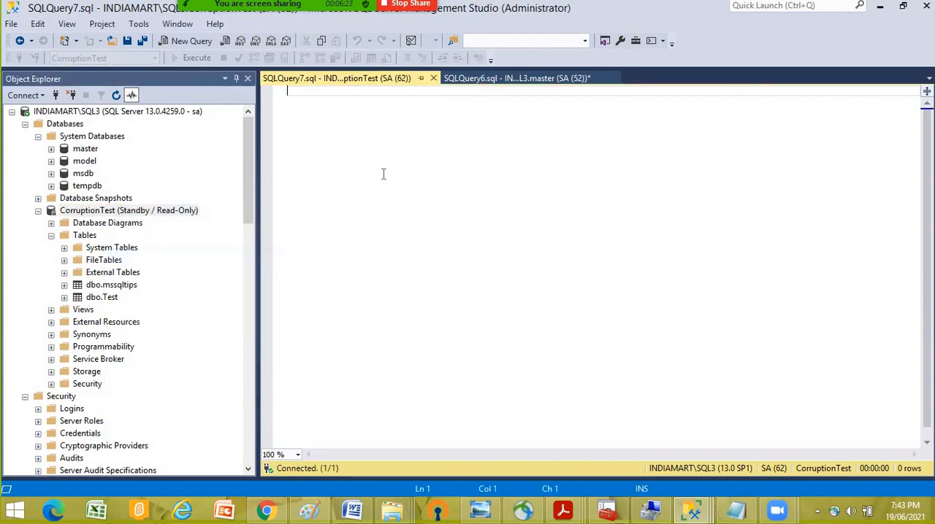
pyautogui.click(559, 79)
pyautogui.click(419, 78)
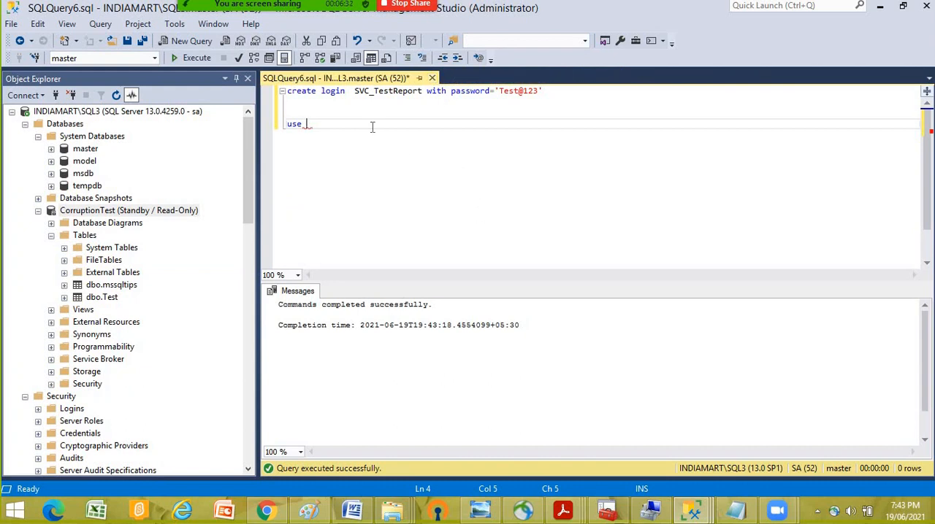
# - Run a "use CorruptionTest" and "go" batch to switch the query's database, and delete those lines from the script
pyautogui.hotkey('ctrl', 'v')
pyautogui.press('Return')
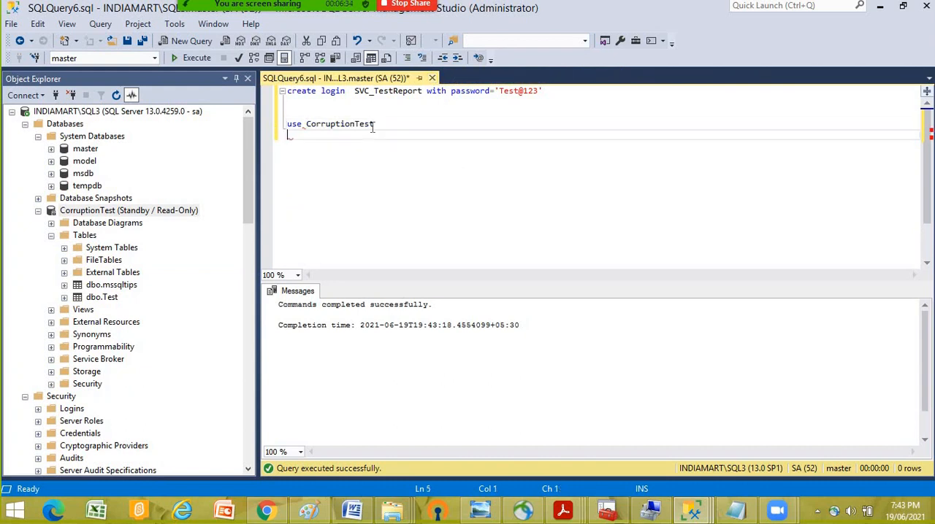
pyautogui.write('go')
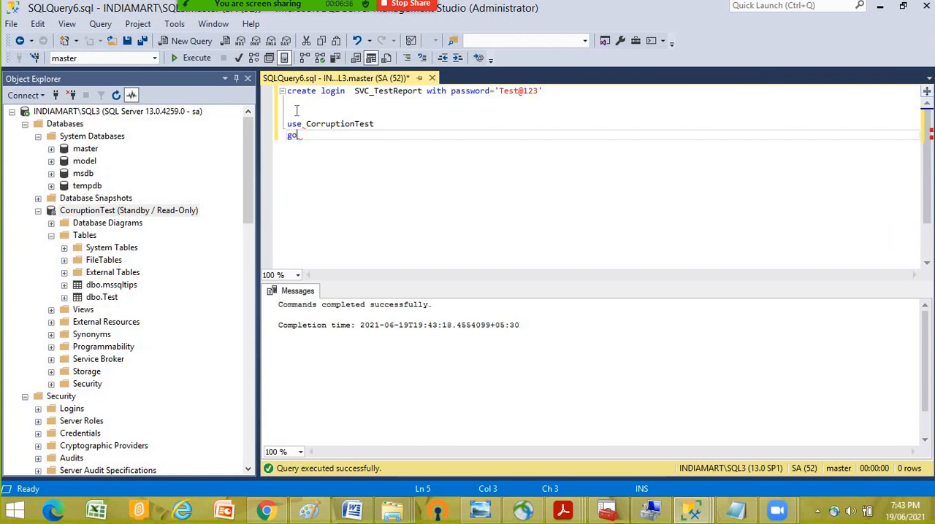
pyautogui.moveTo(296, 111); pyautogui.dragTo(342, 147)
pyautogui.click(191, 58)
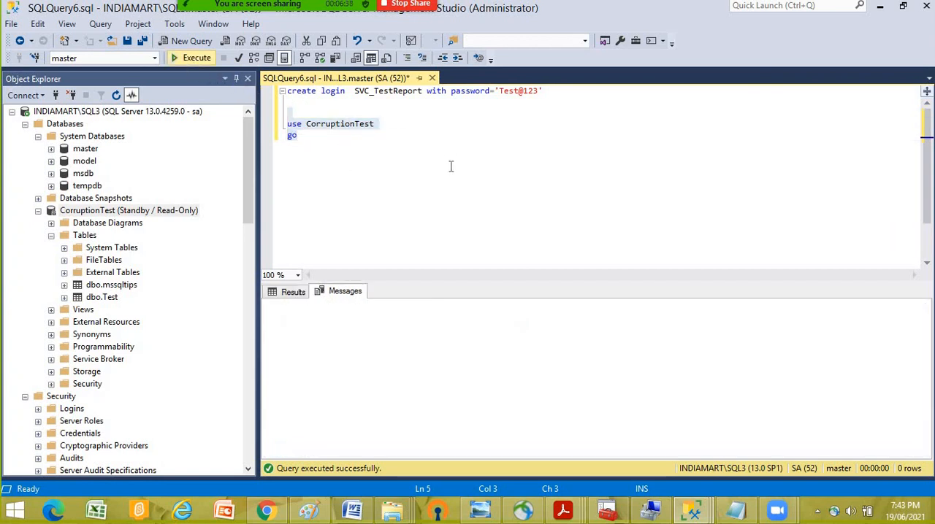
pyautogui.press('Delete')
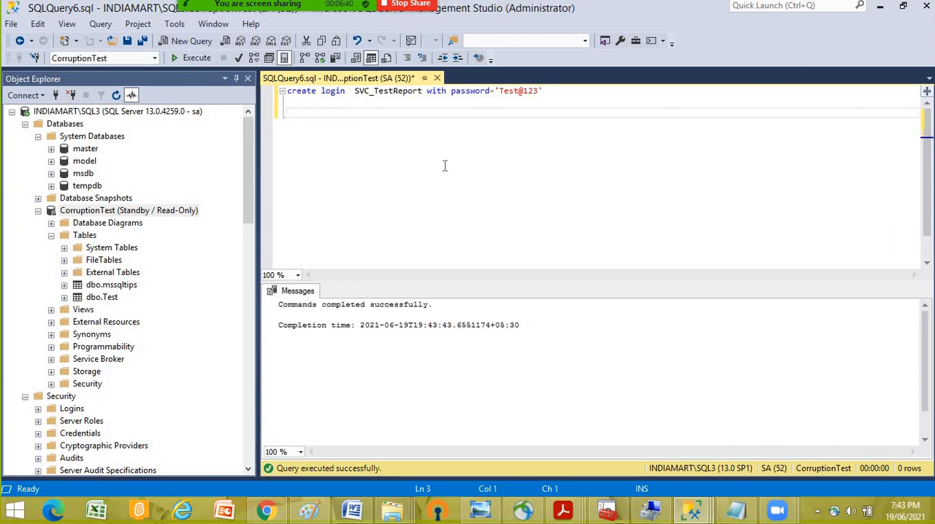
# - Write the statement "create user SVC_TestReport for login SVC_TestReport" below the create login line, reusing the copied login name
pyautogui.write('creat')
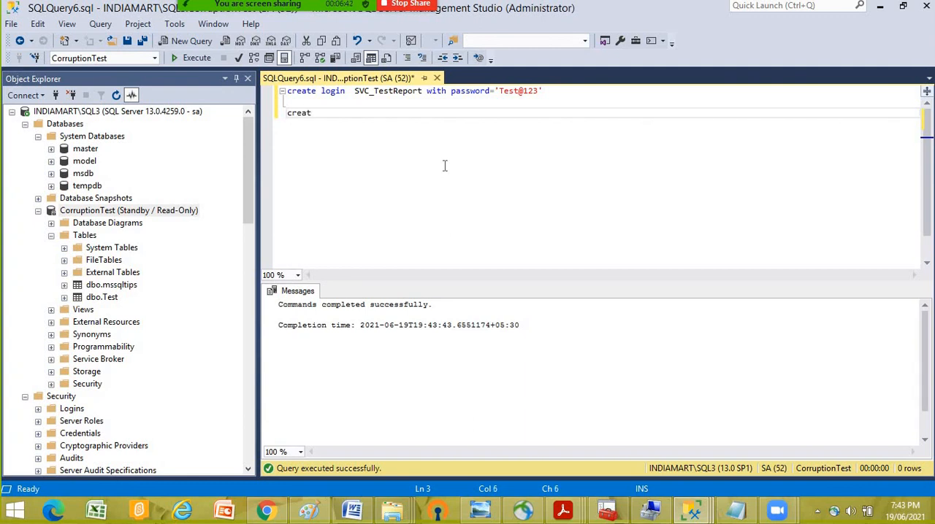
pyautogui.write('e user')
pyautogui.moveTo(354, 91); pyautogui.dragTo(423, 91)
pyautogui.rightClick(411, 91)
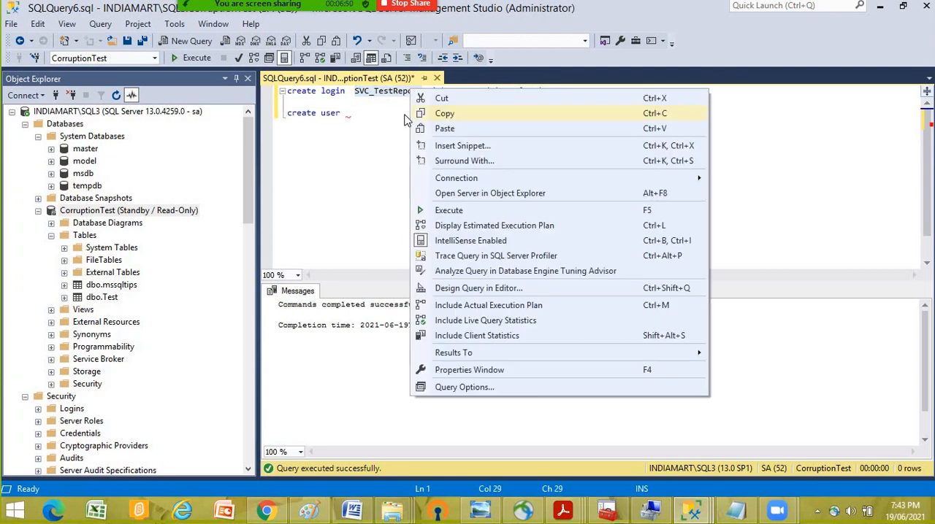
pyautogui.click(414, 113)
pyautogui.click(378, 114)
pyautogui.hotkey('ctrl', 'v')
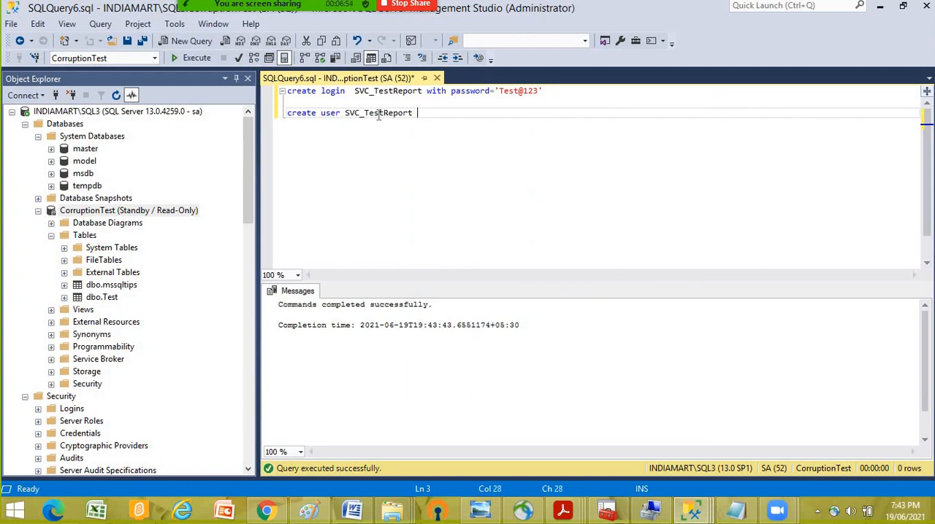
pyautogui.write('for login')
pyautogui.hotkey('ctrl', 'v')
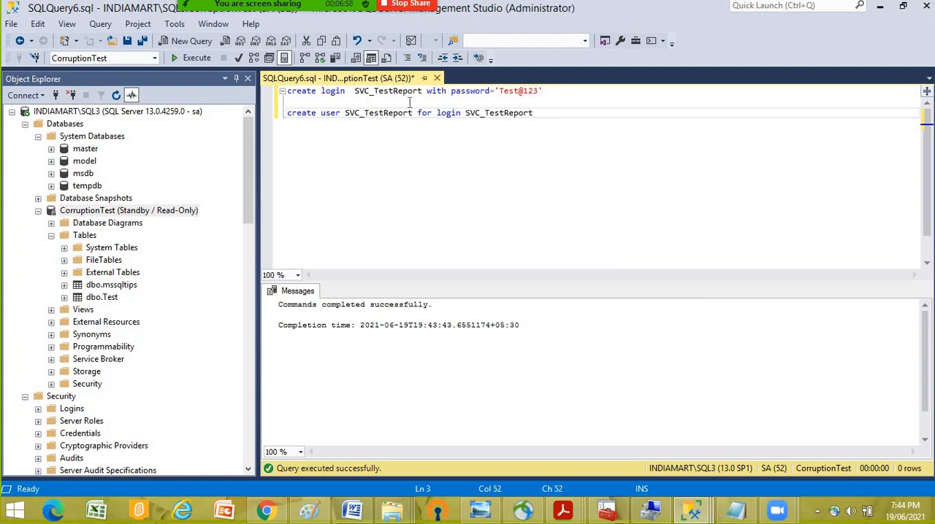
# - Try to run only the create user statement in the CorruptionTest standby database, and highlight the returned message text to read it
pyautogui.moveTo(563, 115); pyautogui.dragTo(287, 113)
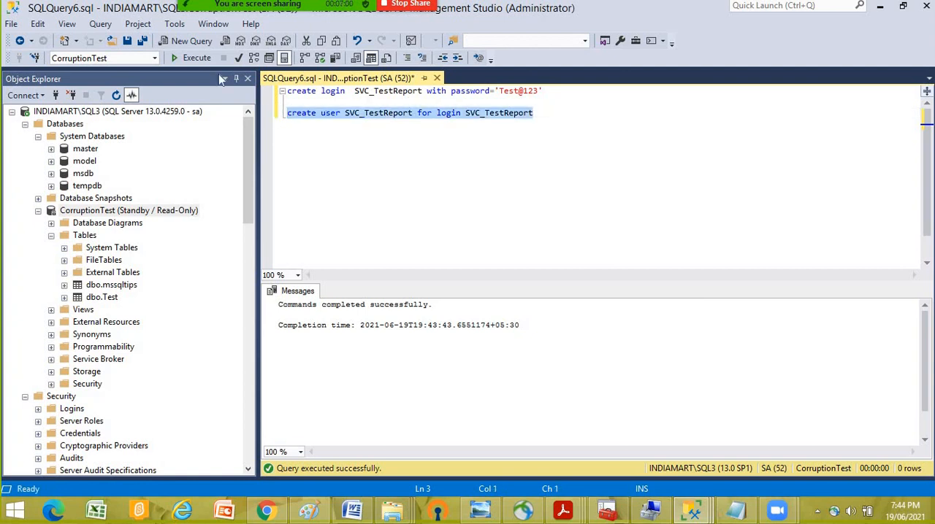
pyautogui.click(194, 58)
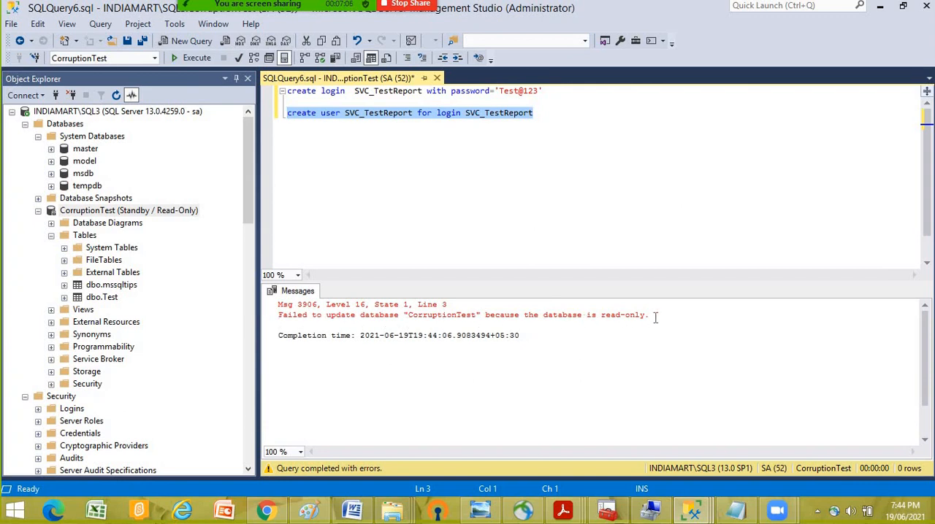
pyautogui.moveTo(653, 315); pyautogui.dragTo(283, 314)
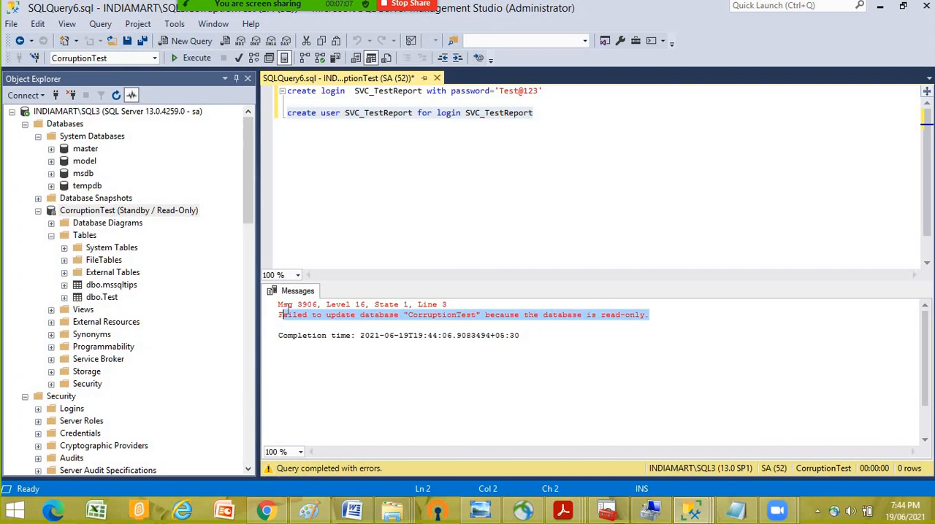
pyautogui.click(359, 192)
pyautogui.click(313, 107)
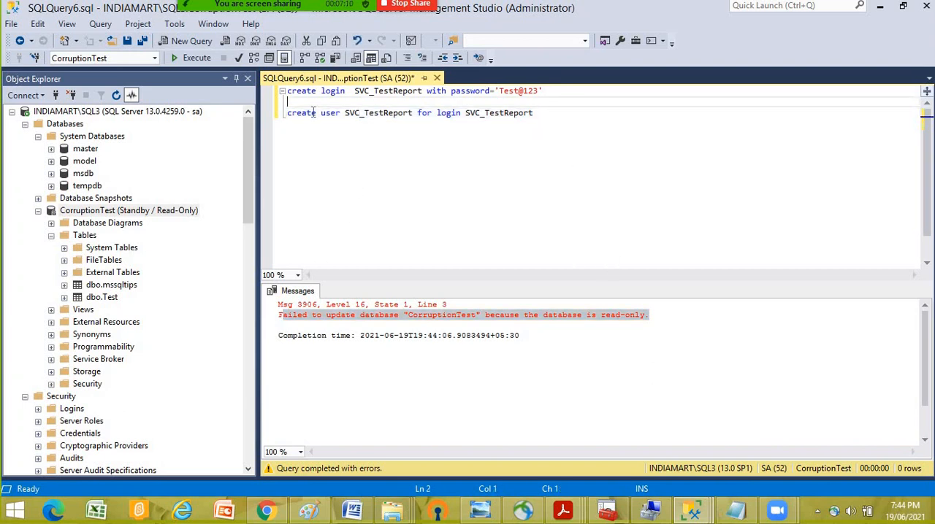
pyautogui.press('Down')
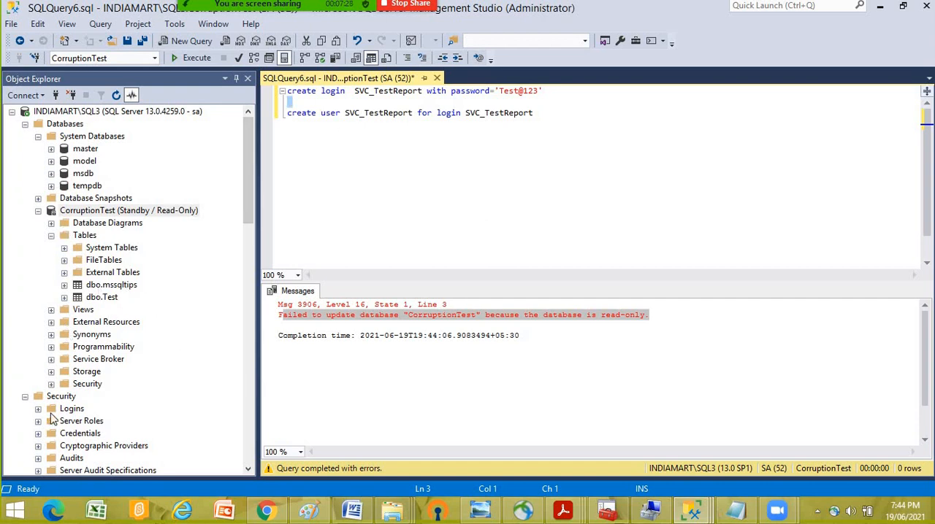
# - Delete the SVC_TestReport login from the security logins of the INDIAMART\SQL3 server
pyautogui.click(38, 409)
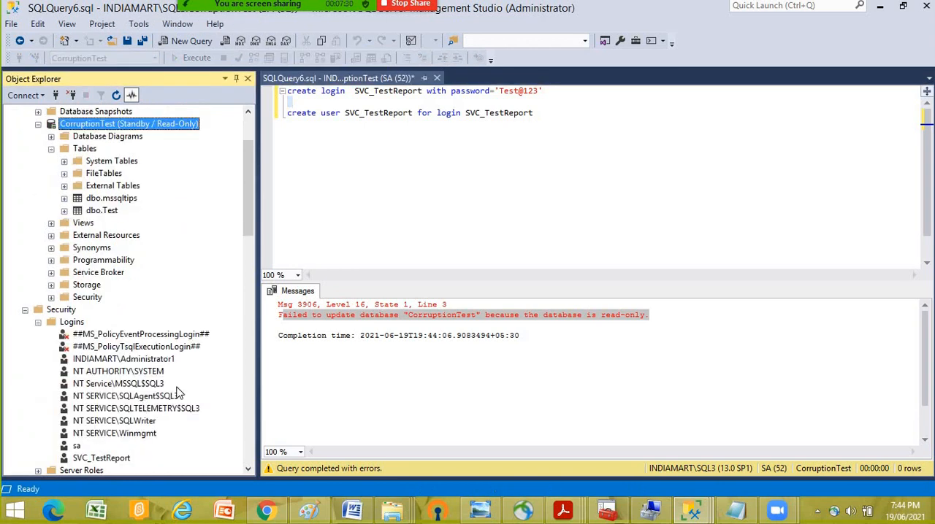
pyautogui.rightClick(118, 459)
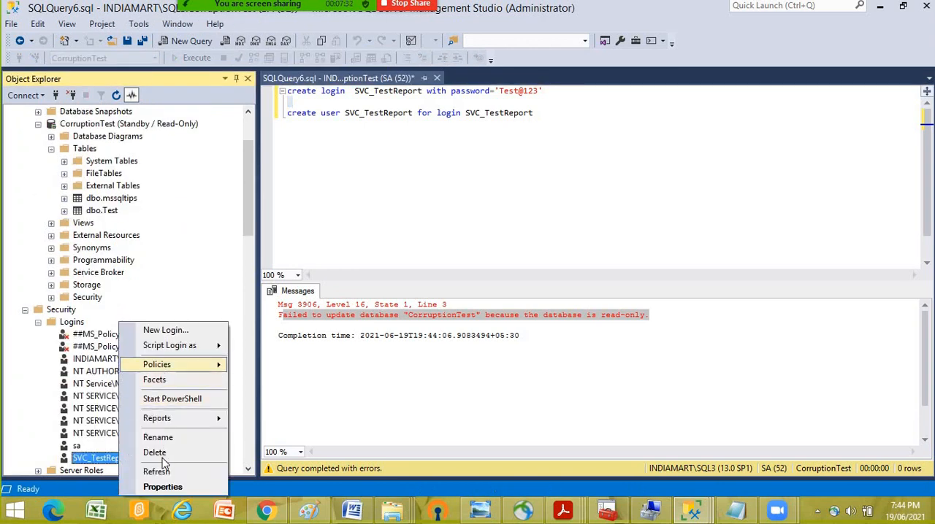
pyautogui.click(161, 454)
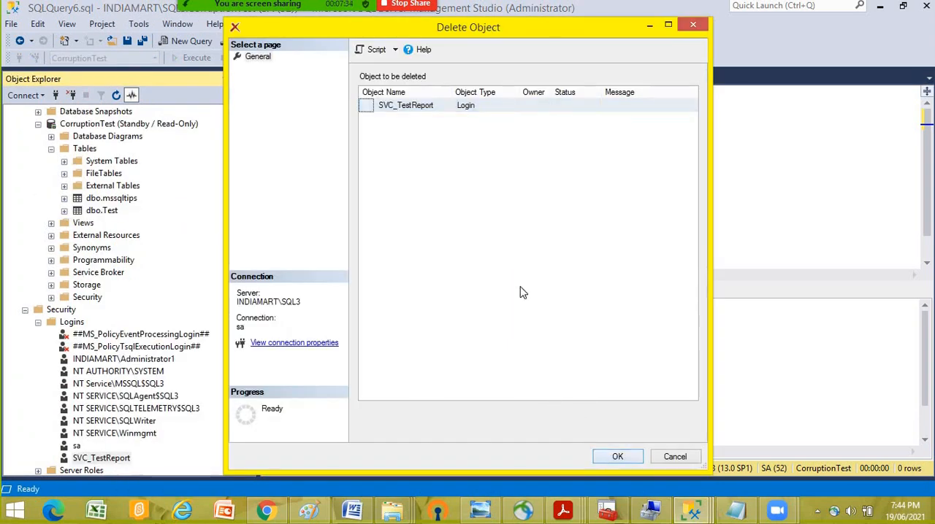
pyautogui.press('Return')
pyautogui.click(583, 278)
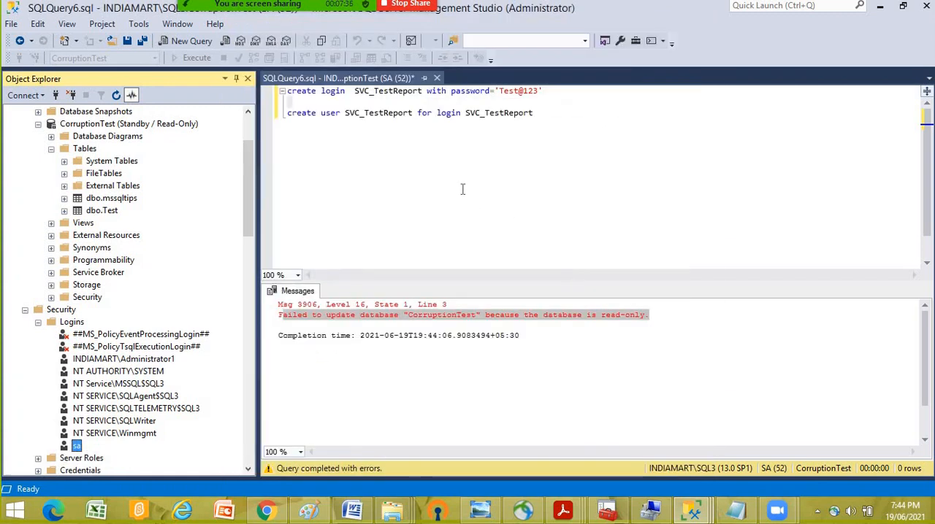
# - Cut both the create login and create user statements out of the SQL3 query
pyautogui.click(551, 117)
pyautogui.moveTo(544, 112); pyautogui.dragTo(268, 89)
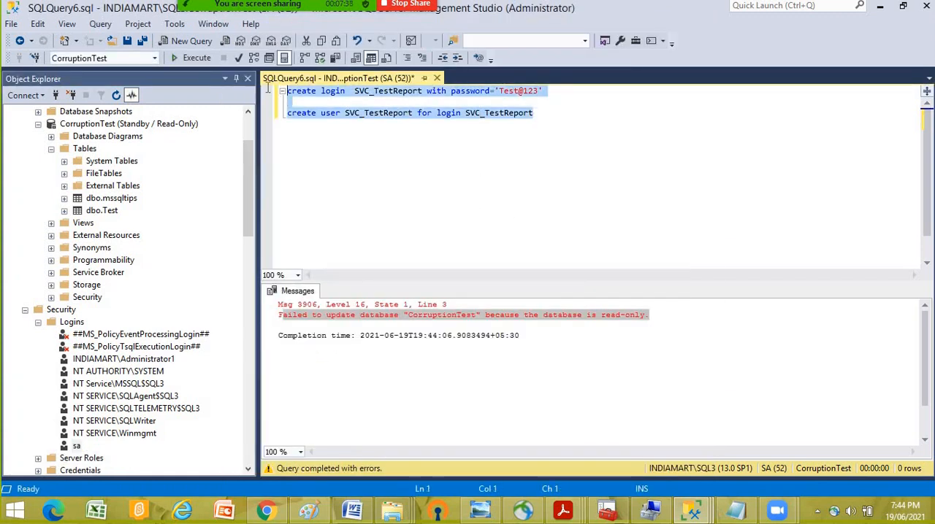
pyautogui.rightClick(327, 117)
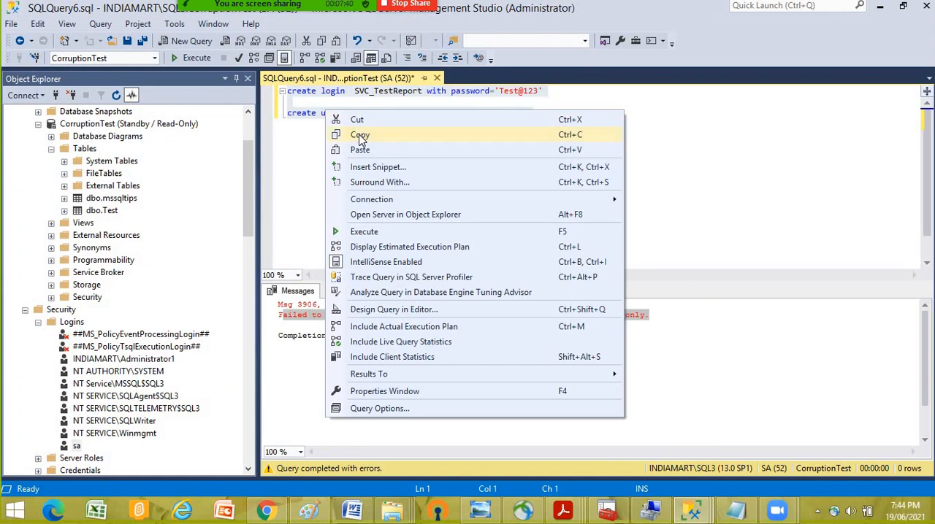
pyautogui.click(359, 121)
# - Open a new query on the master database of INDIAMART\SQL2 and paste the create login statement with its password and the create user statement
pyautogui.scroll(2, 79, 189)
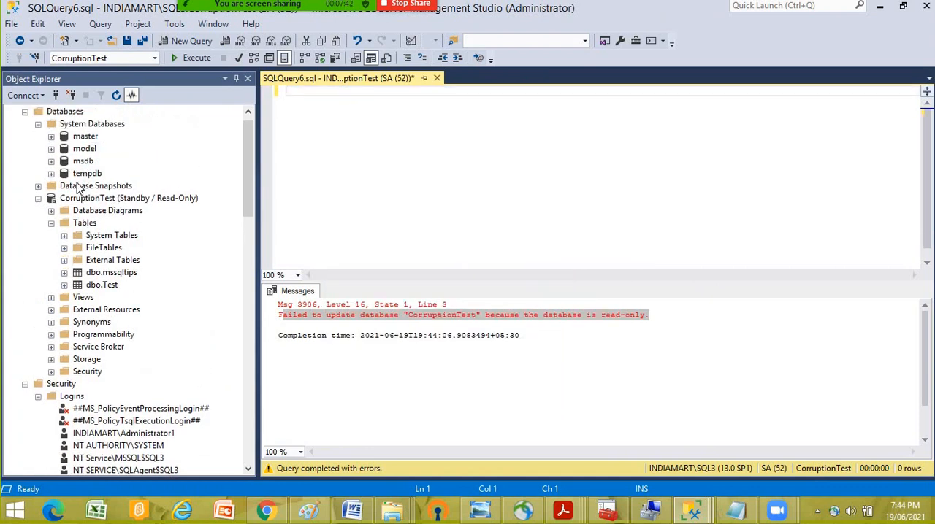
pyautogui.scroll(1, 80, 189)
pyautogui.click(12, 113)
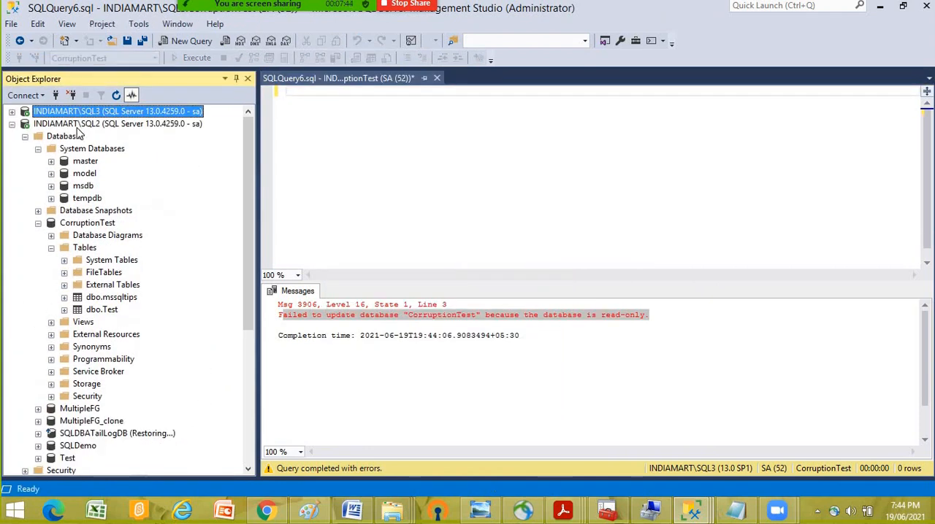
pyautogui.click(78, 127)
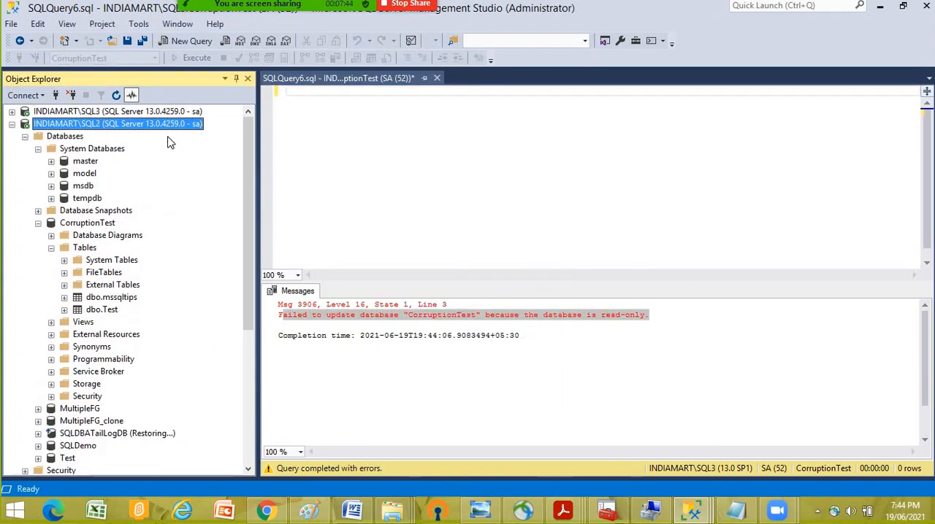
pyautogui.rightClick(91, 164)
pyautogui.click(133, 175)
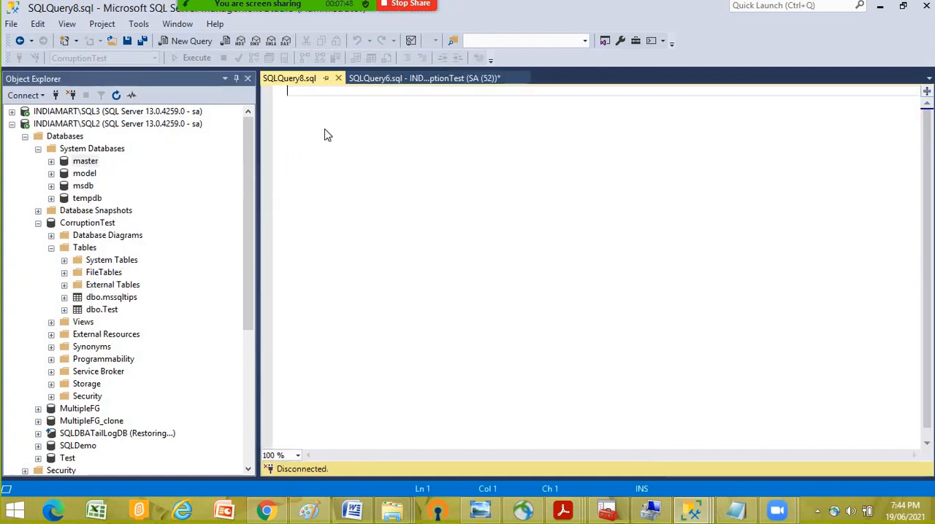
pyautogui.rightClick(325, 129)
pyautogui.click(365, 173)
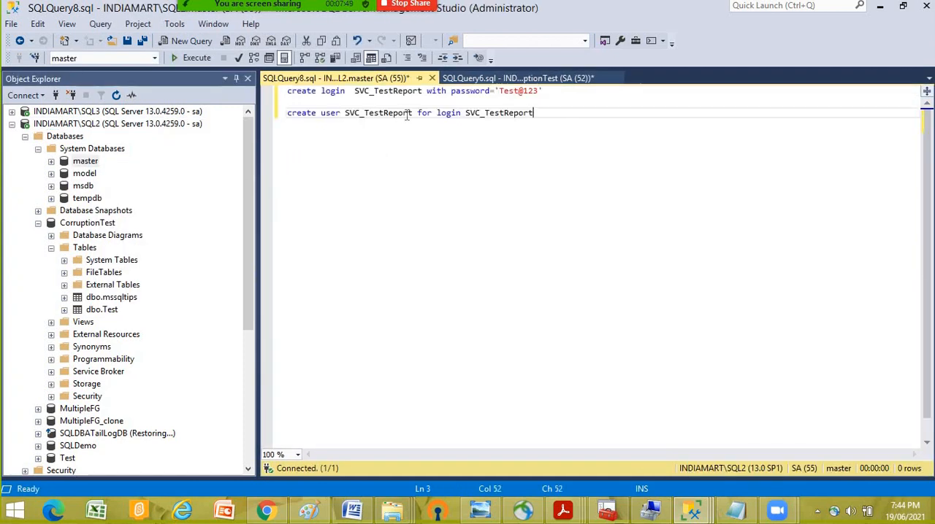
# - Make room between the create login and create user statements, and copy the CorruptionTest database name from SQL2's Object Explorer
pyautogui.click(322, 104)
pyautogui.press('Return')
pyautogui.press('Return')
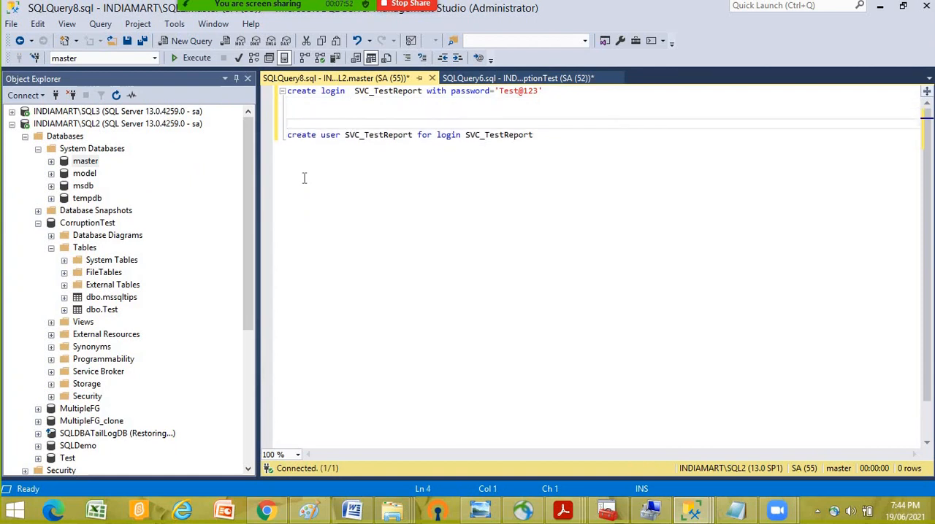
pyautogui.rightClick(96, 224)
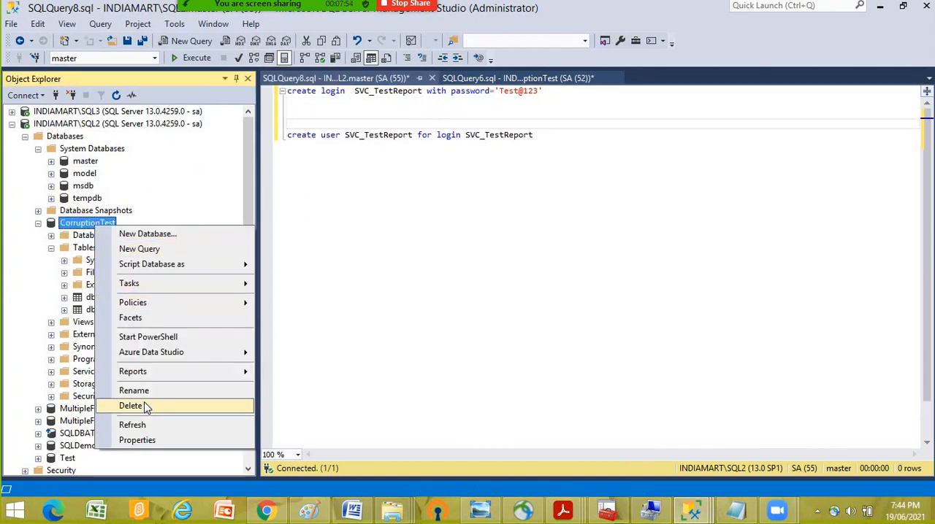
pyautogui.click(133, 390)
pyautogui.rightClick(94, 228)
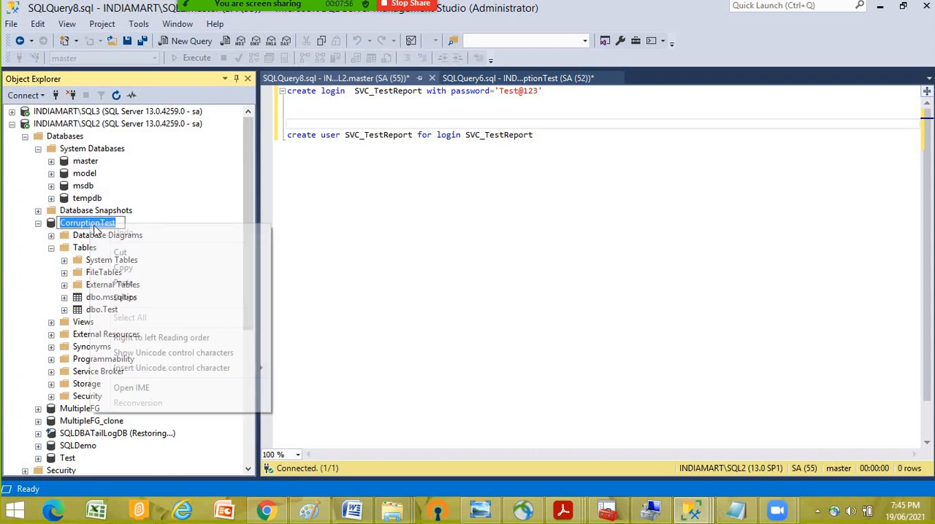
pyautogui.click(121, 268)
pyautogui.click(305, 117)
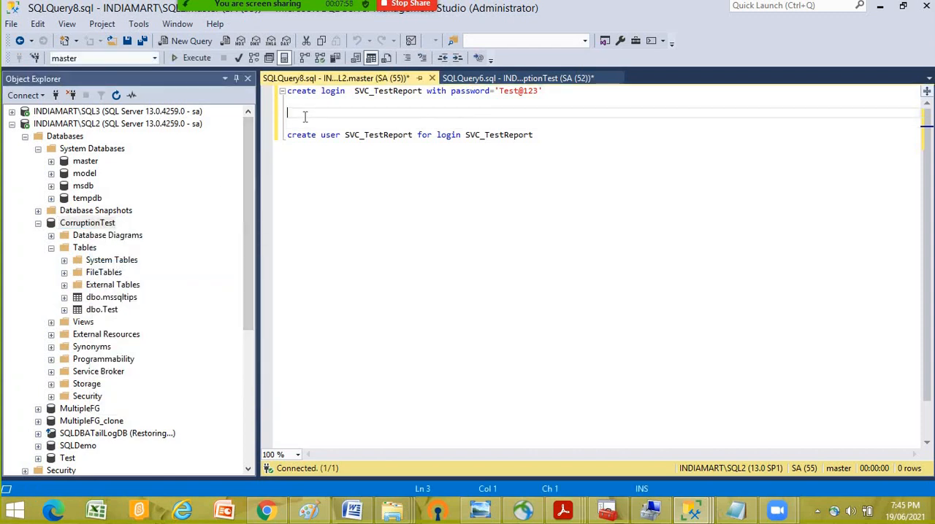
# - Write "use CorruptionTest" and "Go" between the two statements, and execute the whole script on SQL2
pyautogui.hotkey('ctrl', 'v')
pyautogui.press('Return')
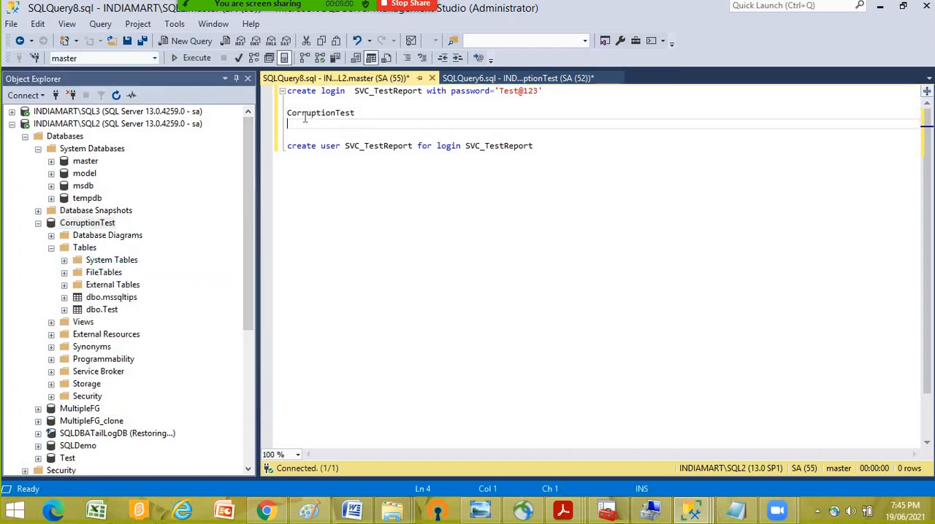
pyautogui.write('Go')
pyautogui.click(289, 113)
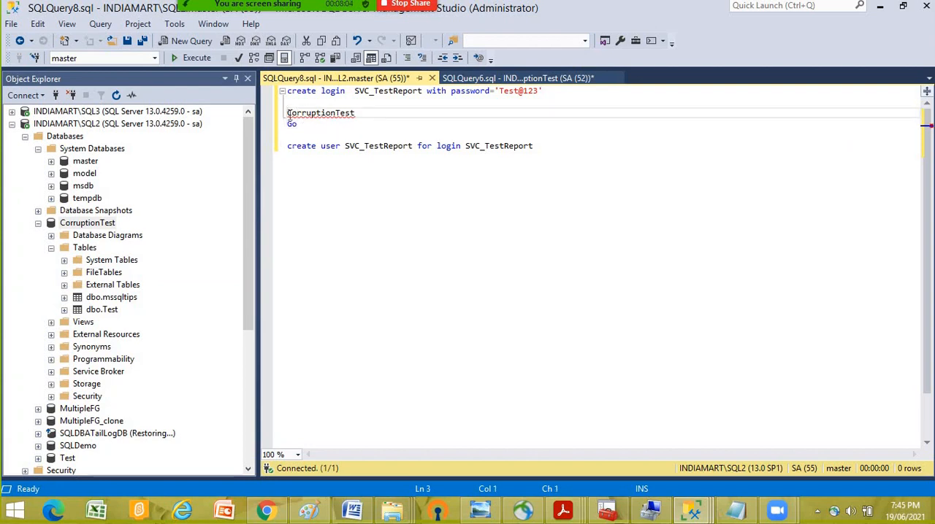
pyautogui.write('Use')
pyautogui.click(382, 113)
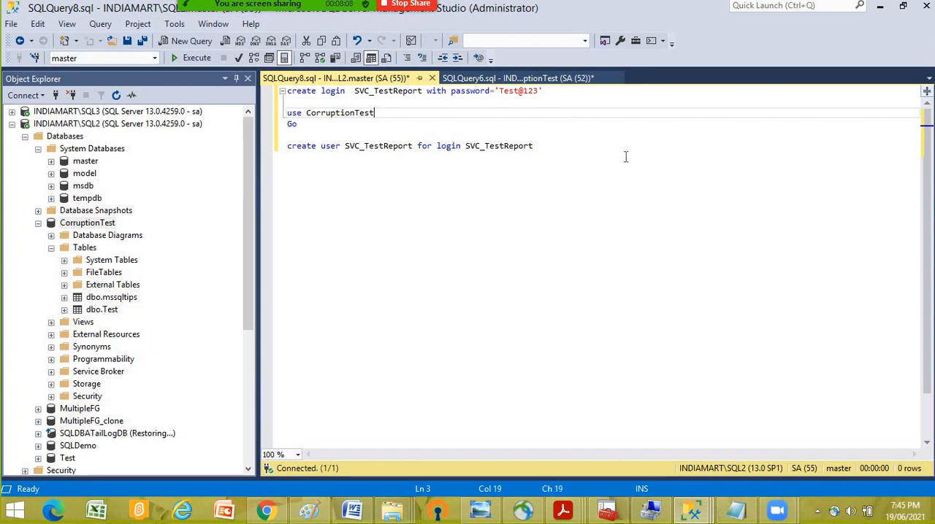
pyautogui.click(413, 226)
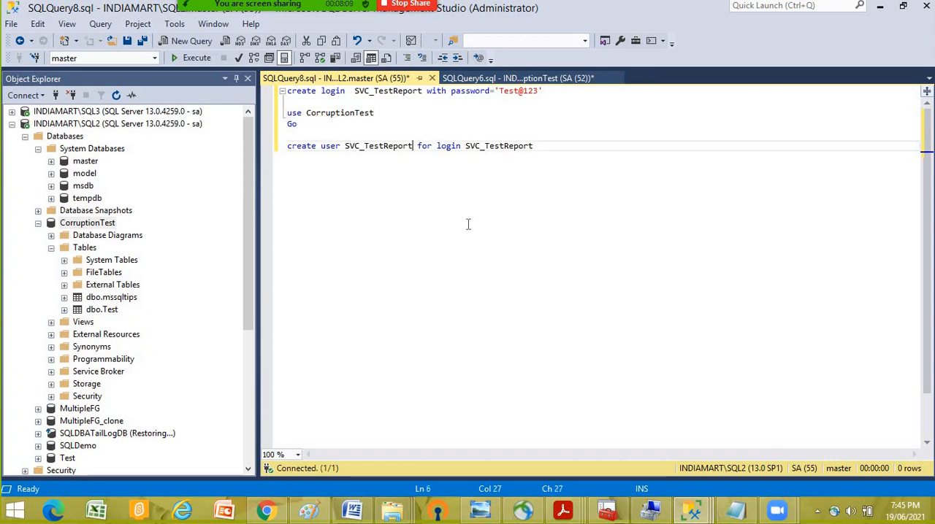
pyautogui.click(191, 59)
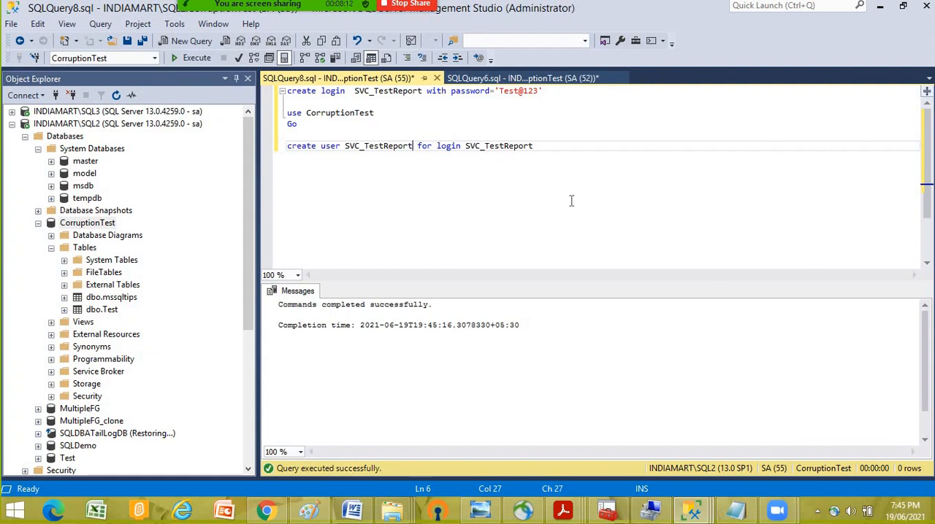
pyautogui.click(600, 148)
pyautogui.press('Return')
pyautogui.press('Return')
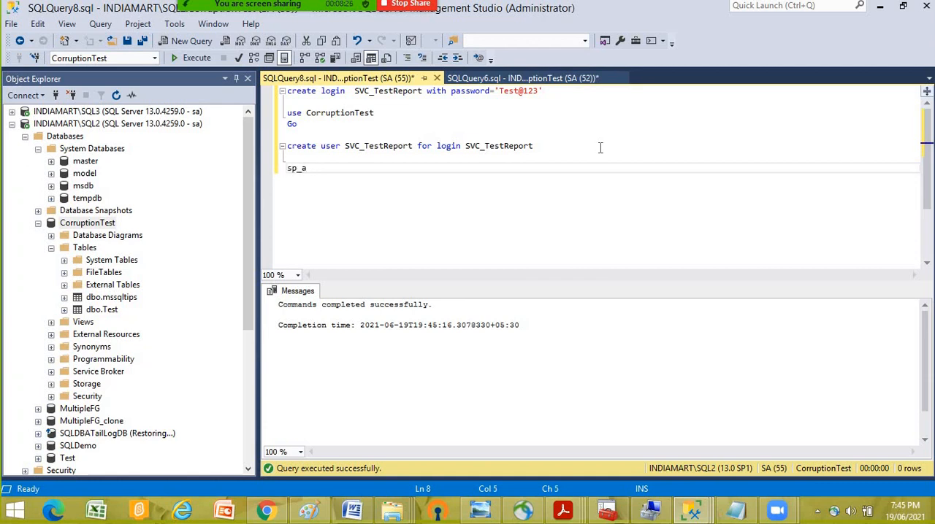
pyautogui.write('ddrole')
pyautogui.press('BackSpace')
pyautogui.press('BackSpace')
pyautogui.press('BackSpace')
pyautogui.press('BackSpace')
pyautogui.press('BackSpace')
pyautogui.press('BackSpace')
pyautogui.press('BackSpace')
pyautogui.press('BackSpace')
pyautogui.press('BackSpace')
# - Begin an sp_addmemberrole call a few lines below the create user statement
pyautogui.press('Return')
pyautogui.press('Return')
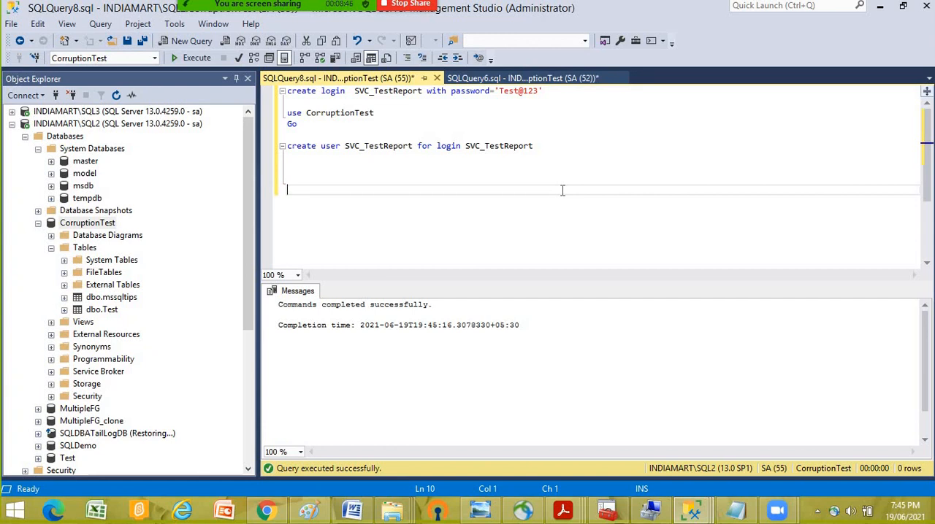
pyautogui.write('sp_addmemberrol')
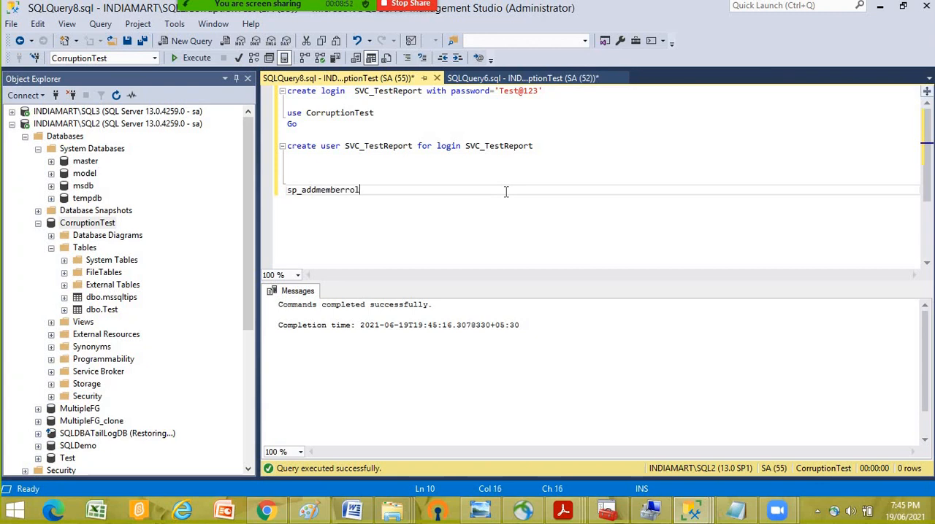
pyautogui.write("e 'db_da")
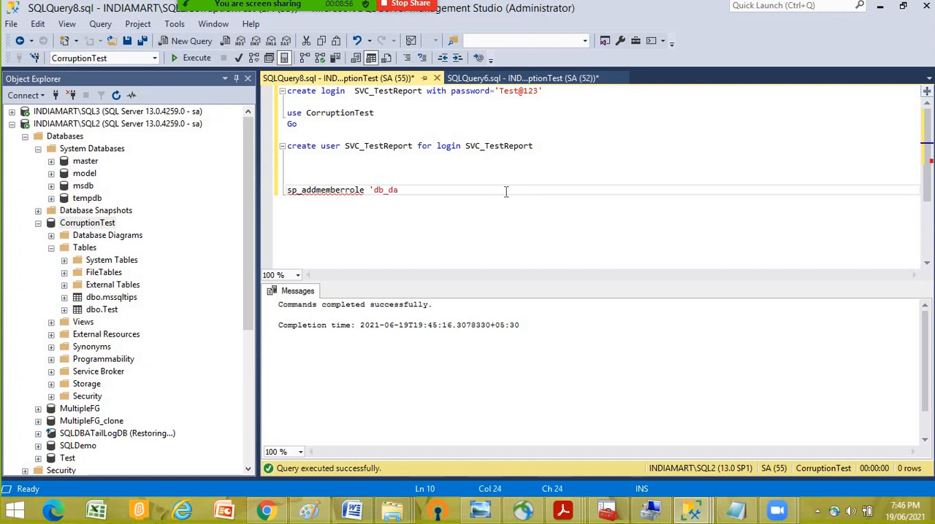
pyautogui.write("tareader'")
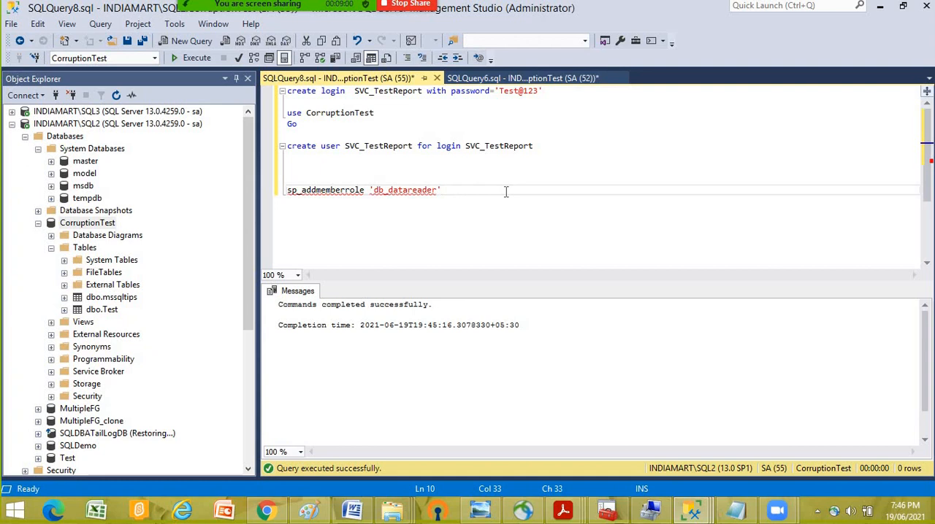
pyautogui.write(',')
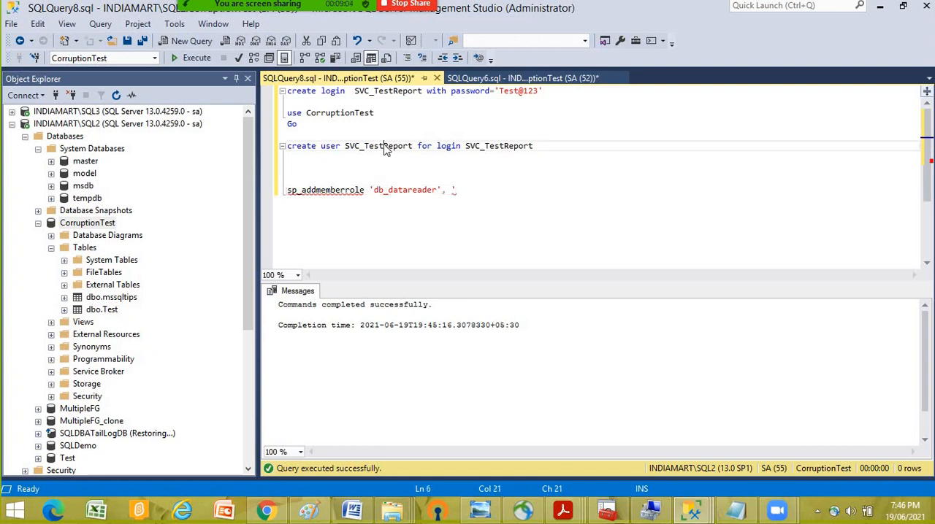
# - Give the procedure call the arguments 'db_datareader' and 'SVC_TestReport', reusing the user name from the create user statement
pyautogui.doubleClick(386, 146)
pyautogui.click(480, 191)
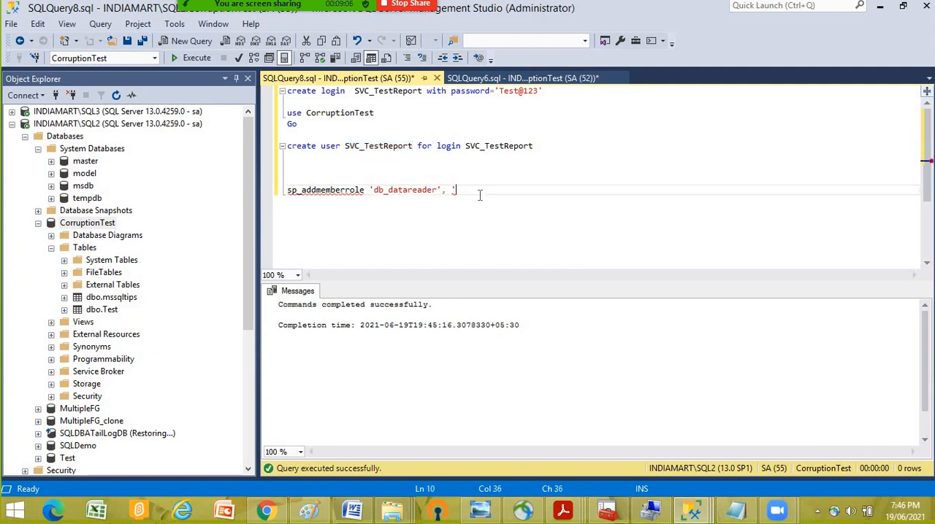
pyautogui.hotkey('ctrl', 'v')
# - Try to run only the sp_addmemberrole statement in the CorruptionTest database on SQL2
pyautogui.moveTo(571, 197); pyautogui.dragTo(188, 194)
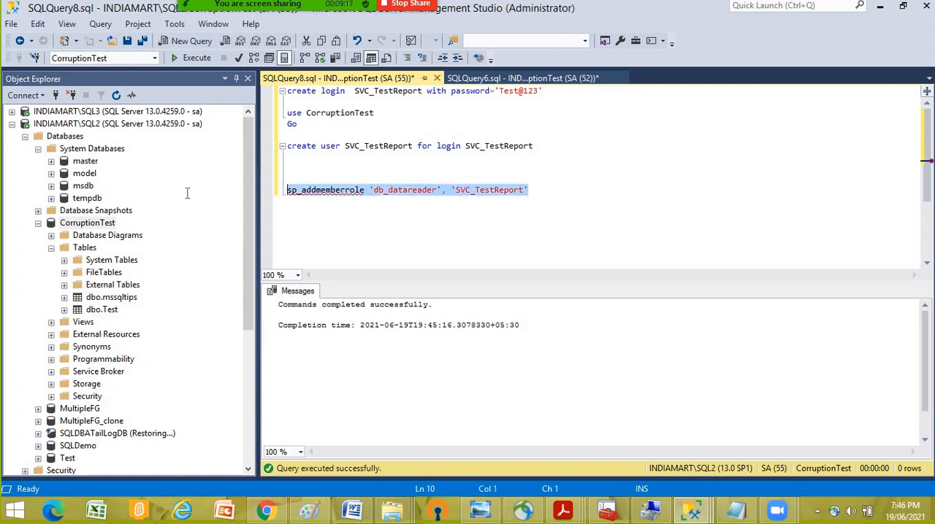
pyautogui.click(208, 61)
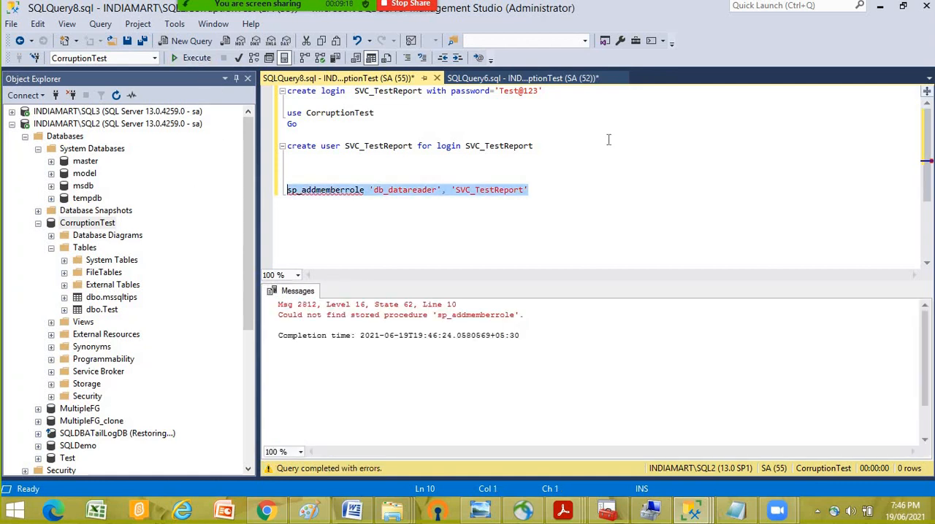
pyautogui.click(616, 209)
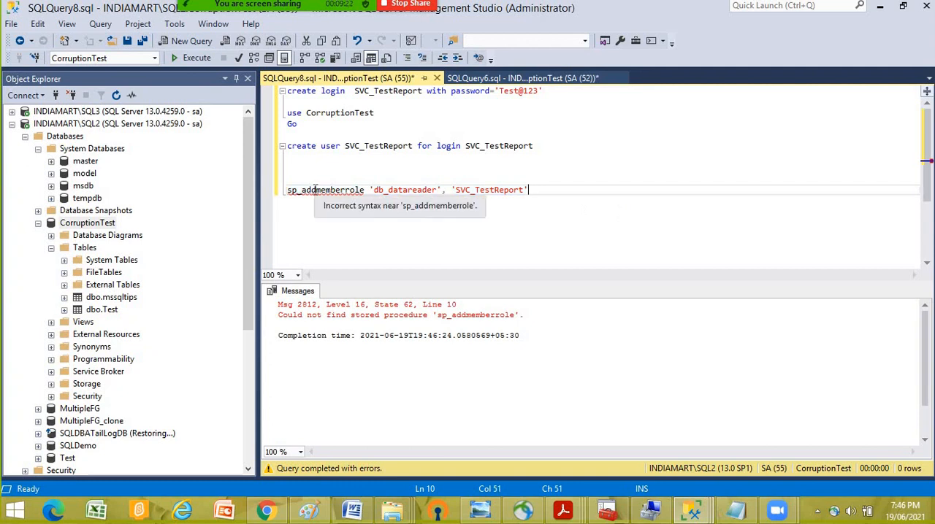
pyautogui.click(316, 189)
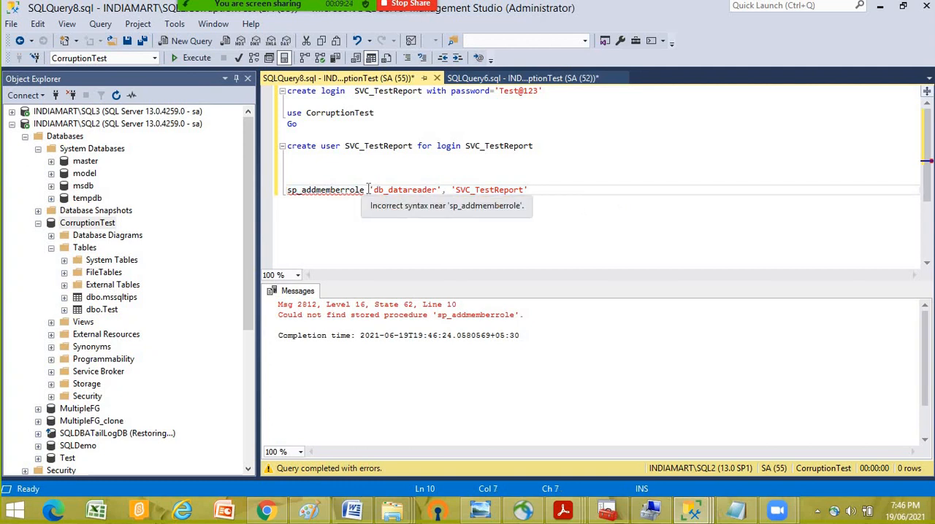
# - Insert "use master" and "go" directly above the sp_addmemberrole call, and execute only those two lines
pyautogui.press('Up')
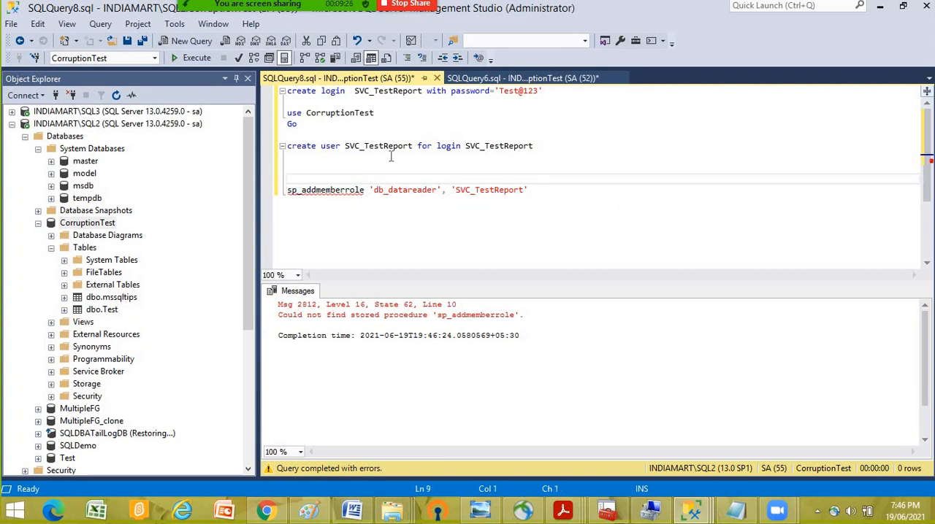
pyautogui.write('use master')
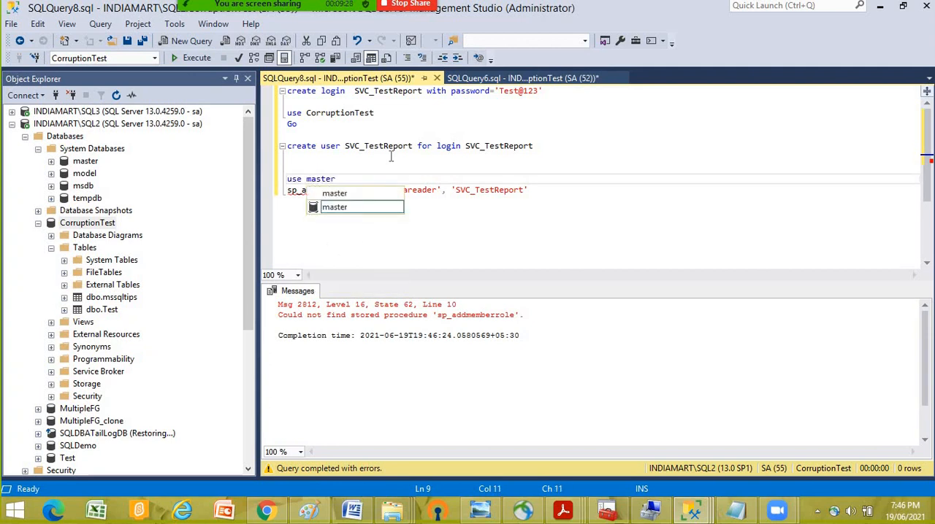
pyautogui.press('Escape')
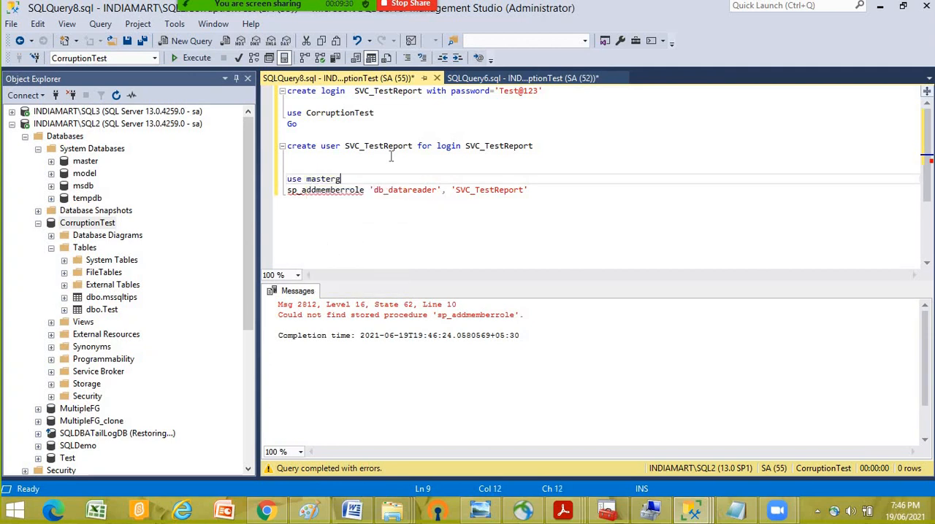
pyautogui.write('go')
pyautogui.press('BackSpace')
pyautogui.press('BackSpace')
pyautogui.press('Escape')
pyautogui.press('Return')
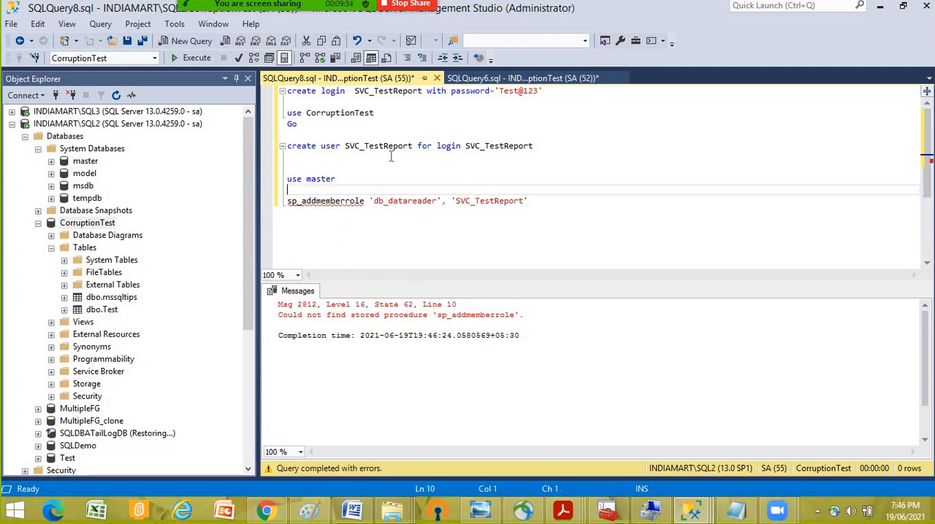
pyautogui.write('go')
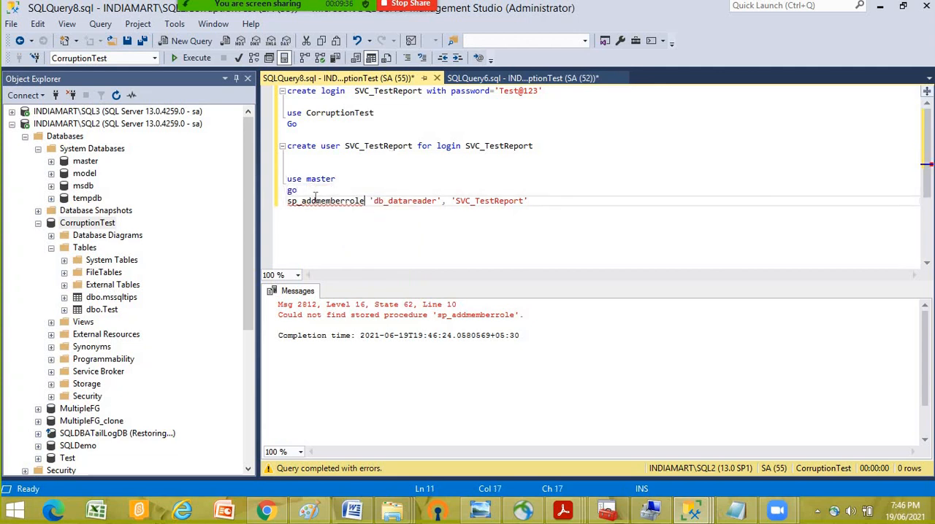
pyautogui.moveTo(307, 190); pyautogui.dragTo(275, 177)
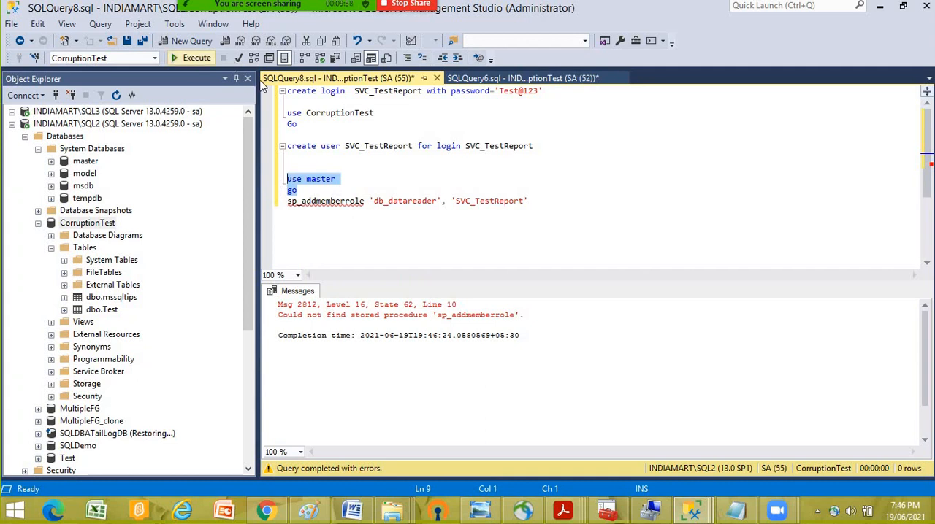
pyautogui.click(196, 58)
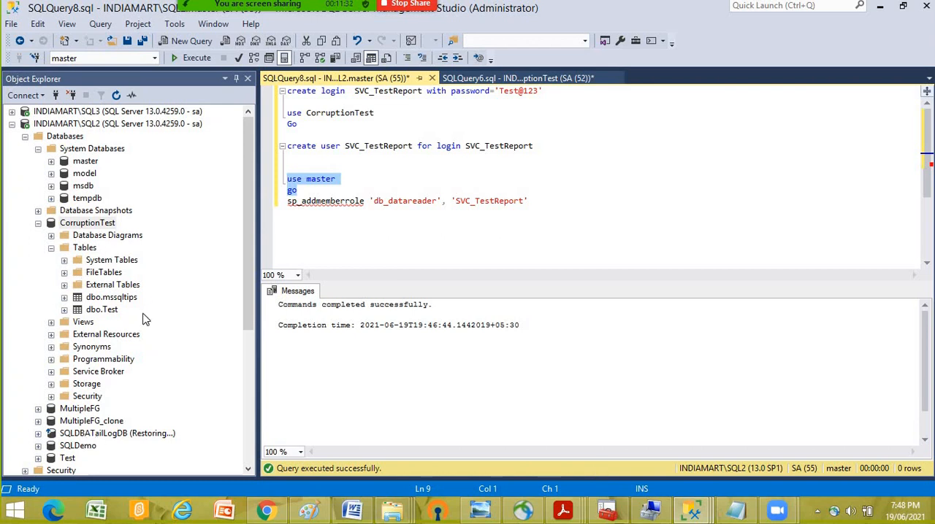
# - Open the properties of SQL2's testSQL login and show its database user mappings
pyautogui.scroll(-2, 140, 341)
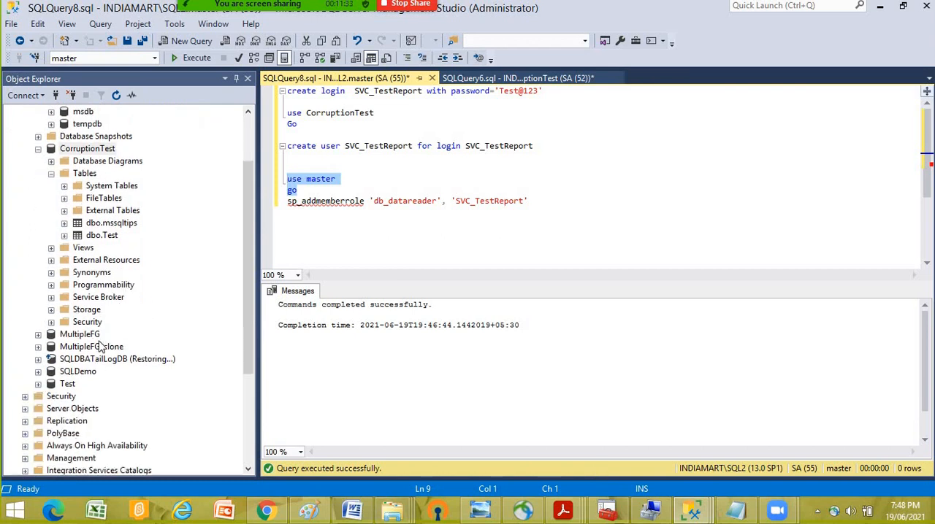
pyautogui.click(63, 398)
pyautogui.click(24, 396)
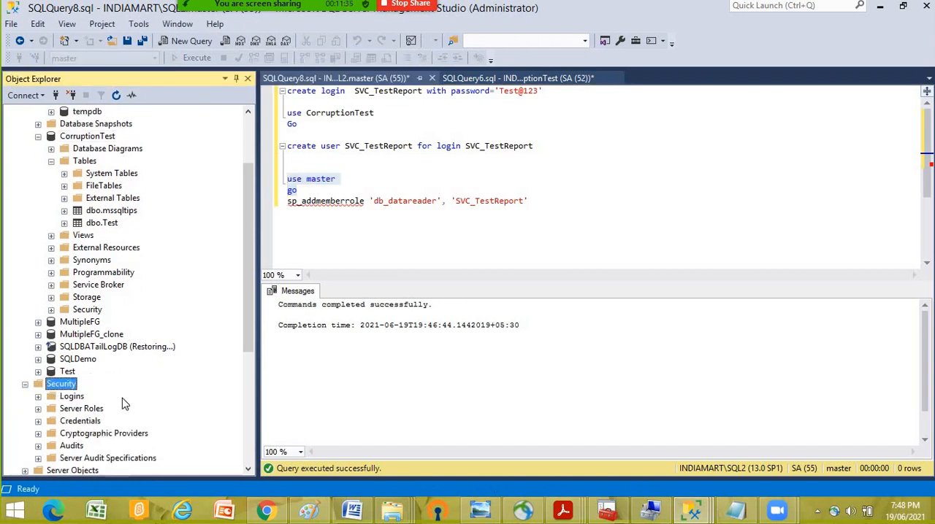
pyautogui.click(68, 397)
pyautogui.click(38, 396)
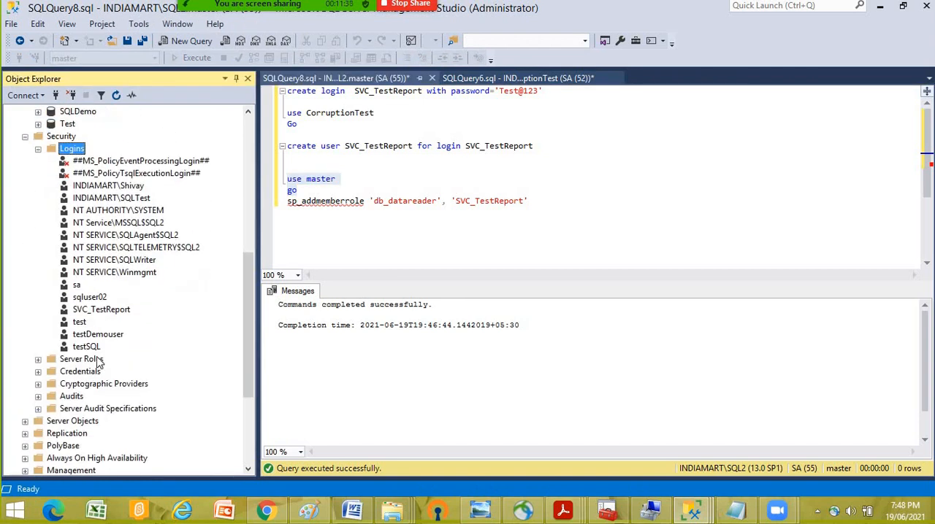
pyautogui.rightClick(91, 348)
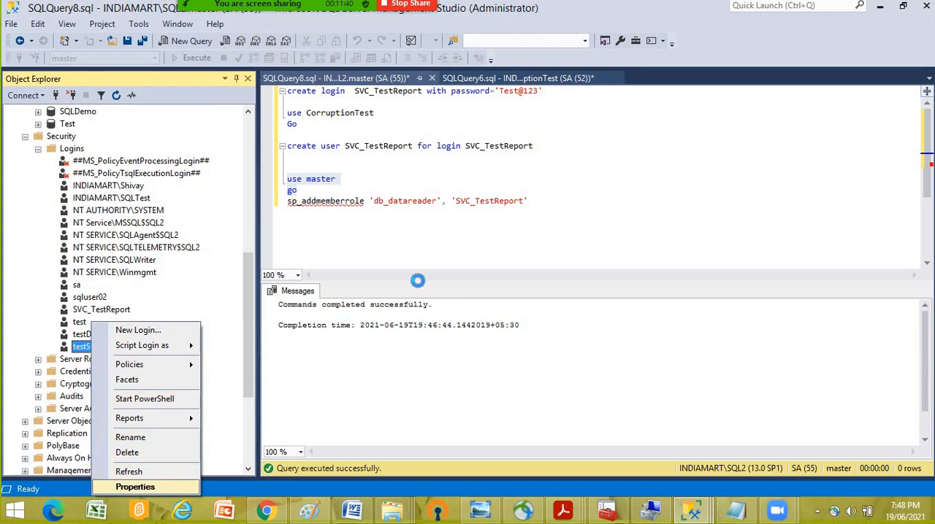
pyautogui.click(144, 493)
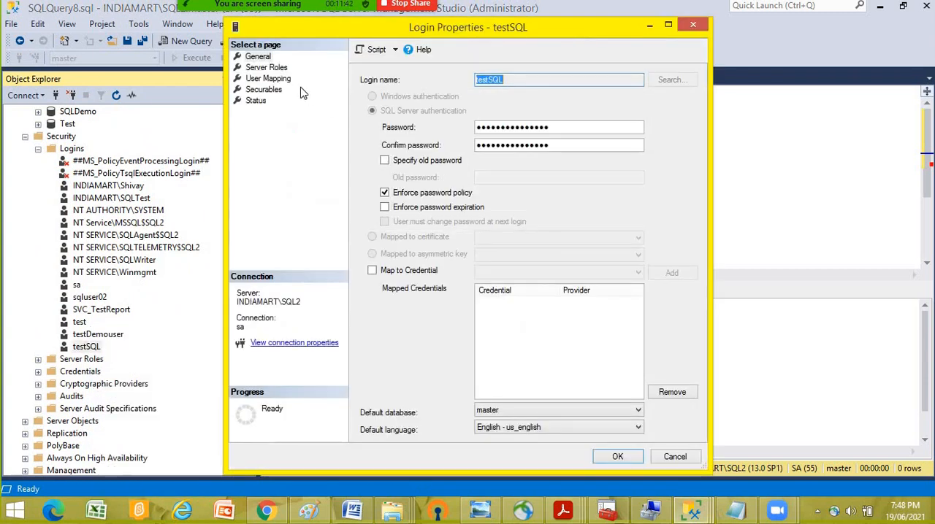
pyautogui.click(268, 78)
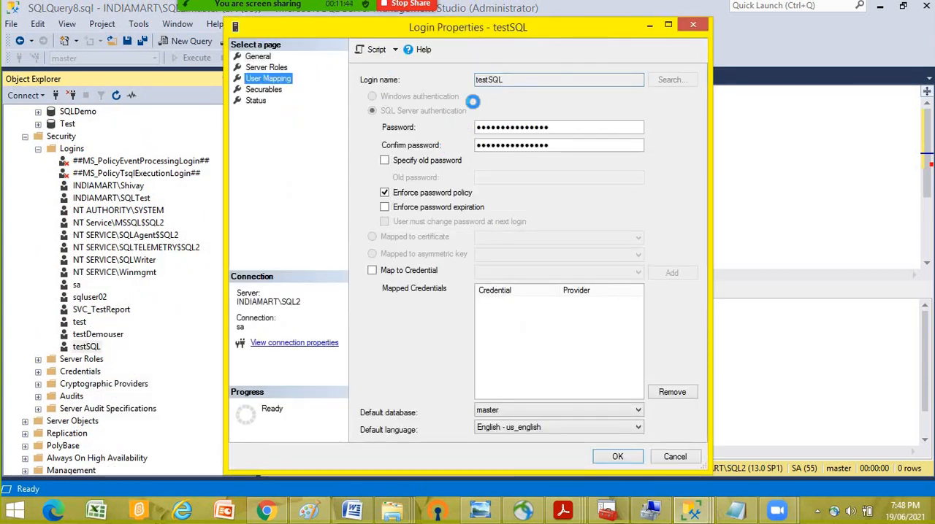
pyautogui.click(624, 272)
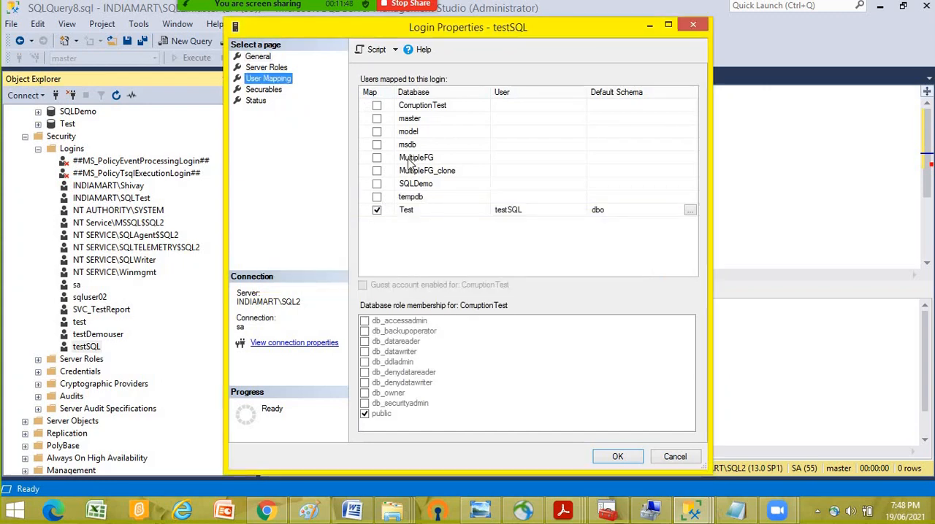
# - Map testSQL to CorruptionTest with db_datareader, generate a script of the change, and close the login properties without applying it
pyautogui.click(377, 106)
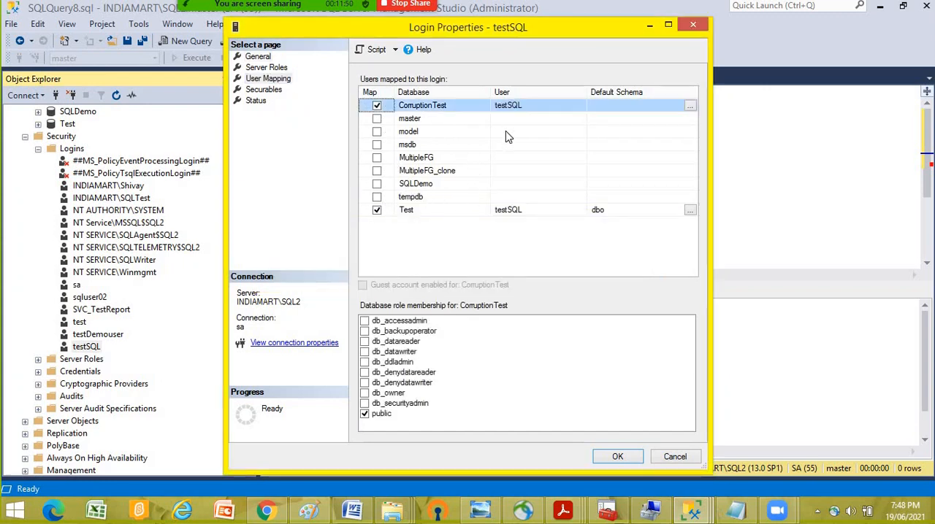
pyautogui.click(365, 341)
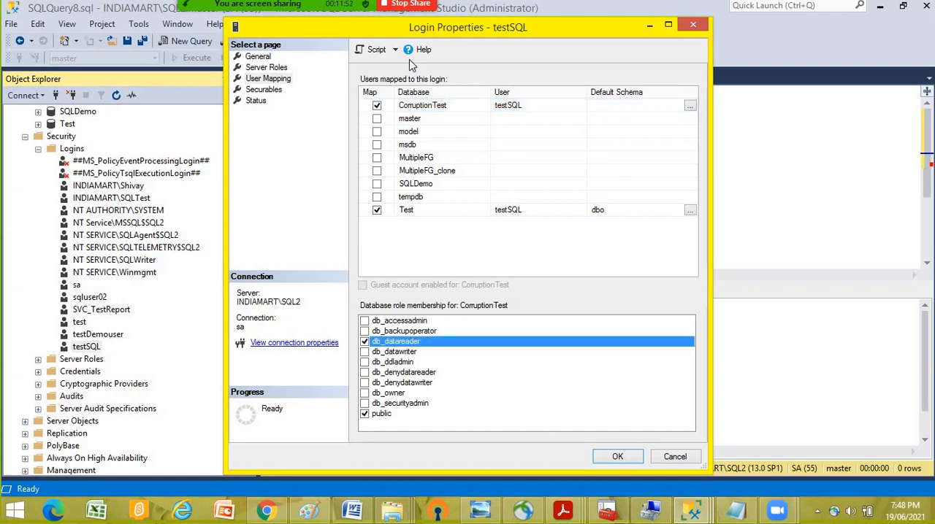
pyautogui.click(377, 50)
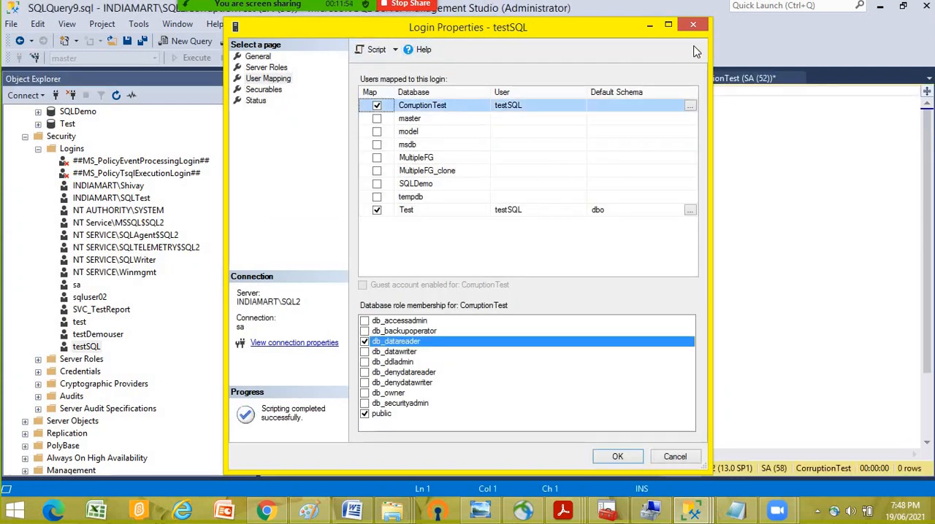
pyautogui.click(691, 27)
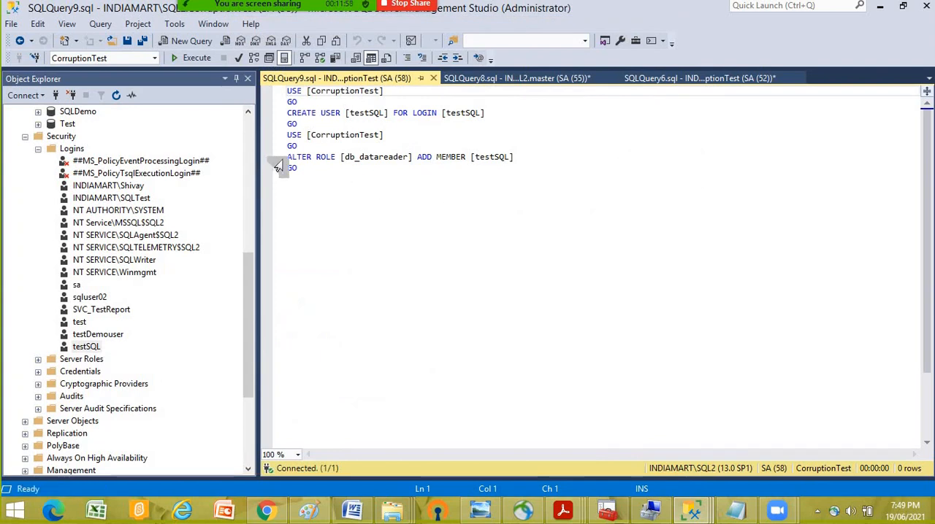
# - Try to execute the generated ALTER ROLE statement for testSQL, first alone and again together with its USE [CorruptionTest] line
pyautogui.moveTo(420, 139); pyautogui.dragTo(272, 129)
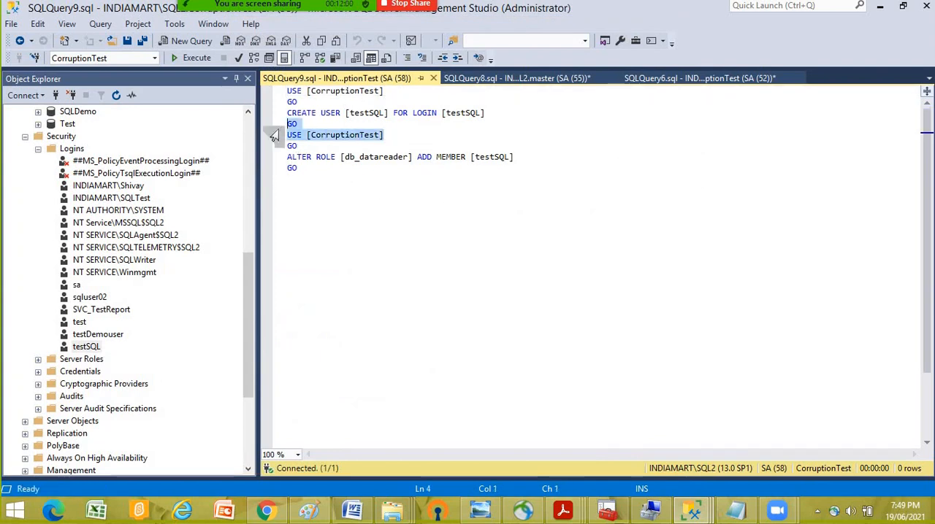
pyautogui.click(499, 115)
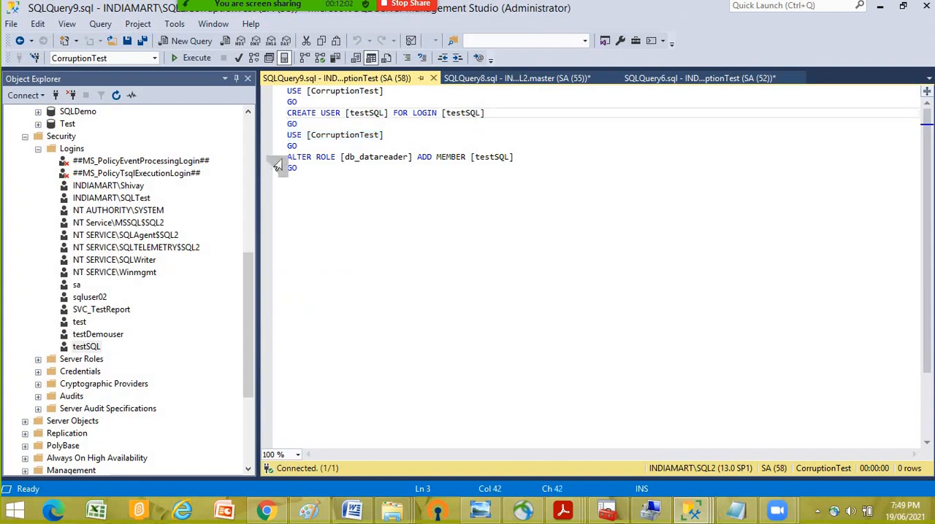
pyautogui.click(273, 160)
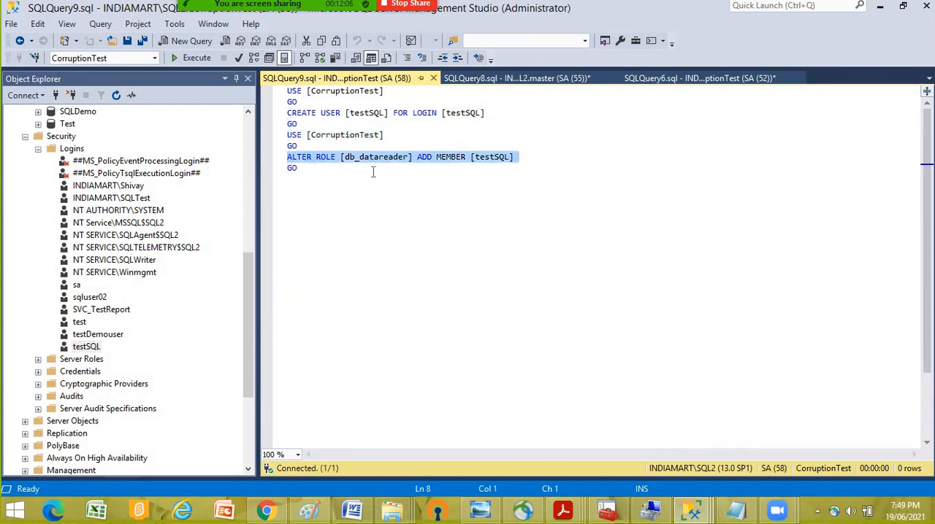
pyautogui.click(547, 158)
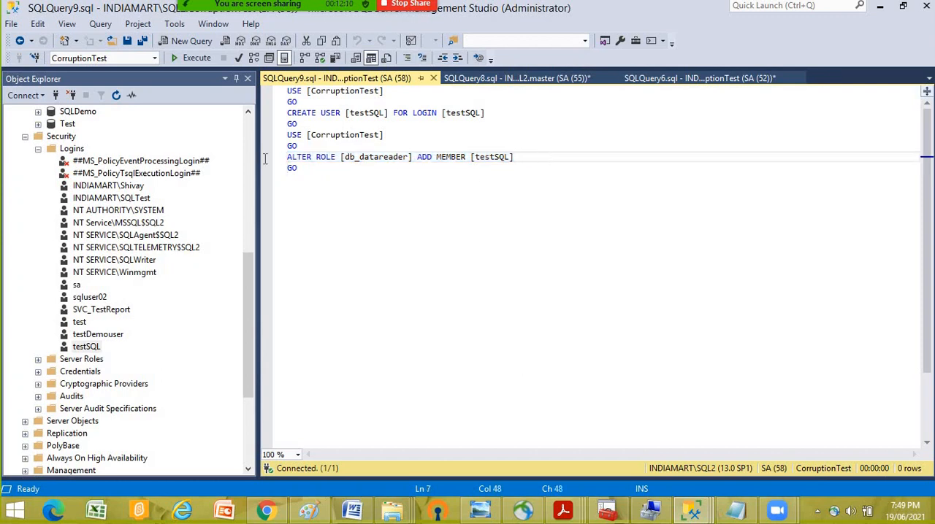
pyautogui.hotkey('shift', 'Home')
pyautogui.click(194, 58)
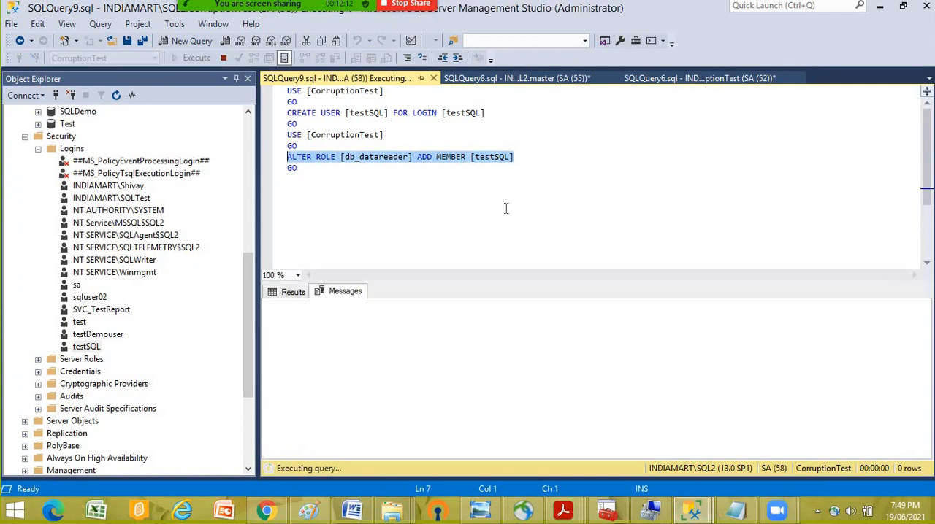
pyautogui.click(476, 220)
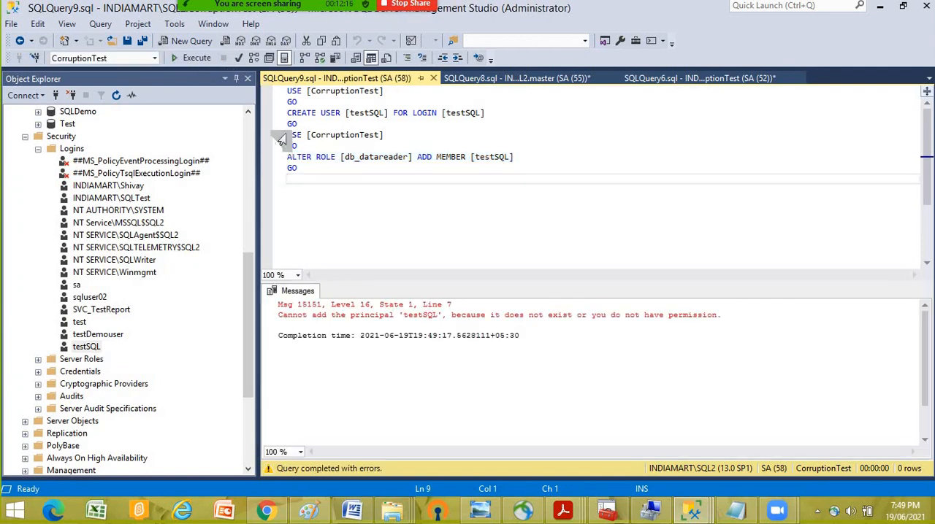
pyautogui.moveTo(288, 135); pyautogui.dragTo(351, 180)
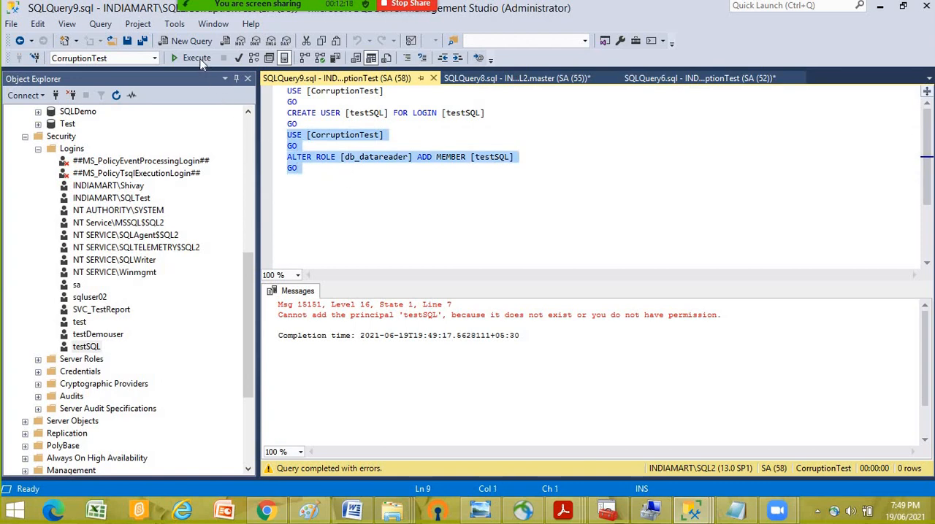
pyautogui.press('F5')
# - Copy the generated ALTER ROLE [db_datareader] statement into the SVC_TestReport script, two lines below the sp_addmemberrole call
pyautogui.click(515, 78)
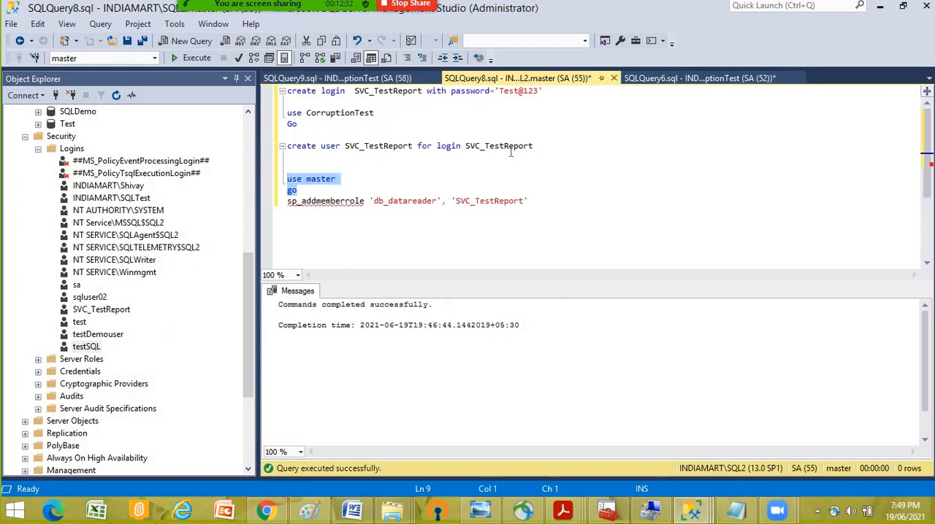
pyautogui.click(418, 201)
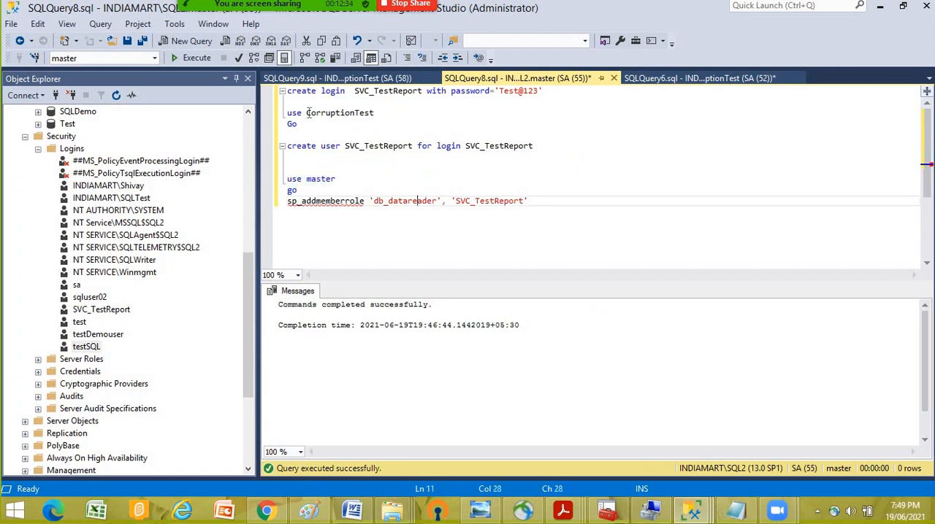
pyautogui.click(314, 78)
pyautogui.click(391, 187)
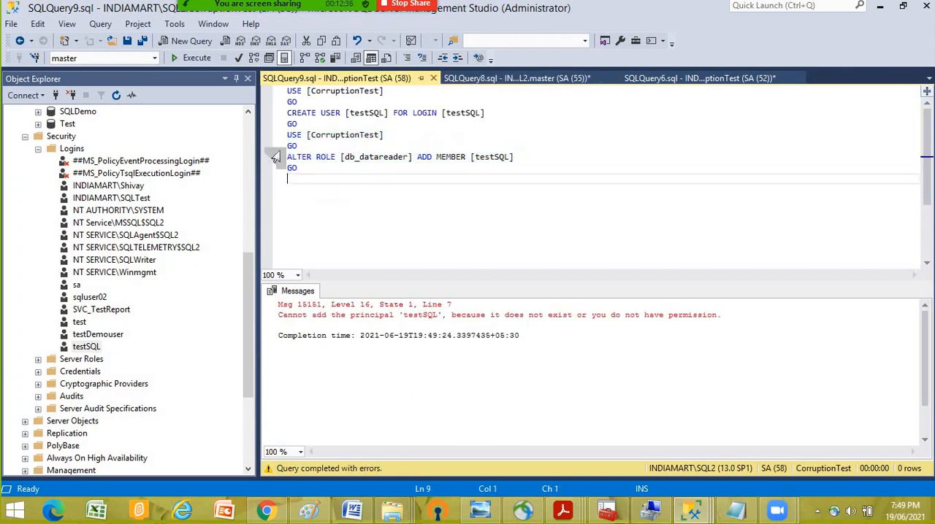
pyautogui.moveTo(288, 157); pyautogui.dragTo(535, 161)
pyautogui.hotkey('ctrl', 'c')
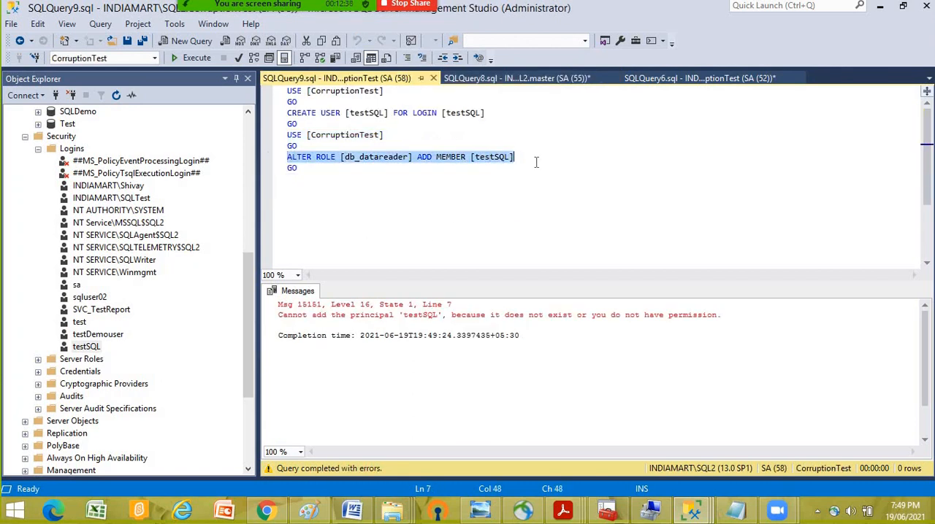
pyautogui.click(490, 81)
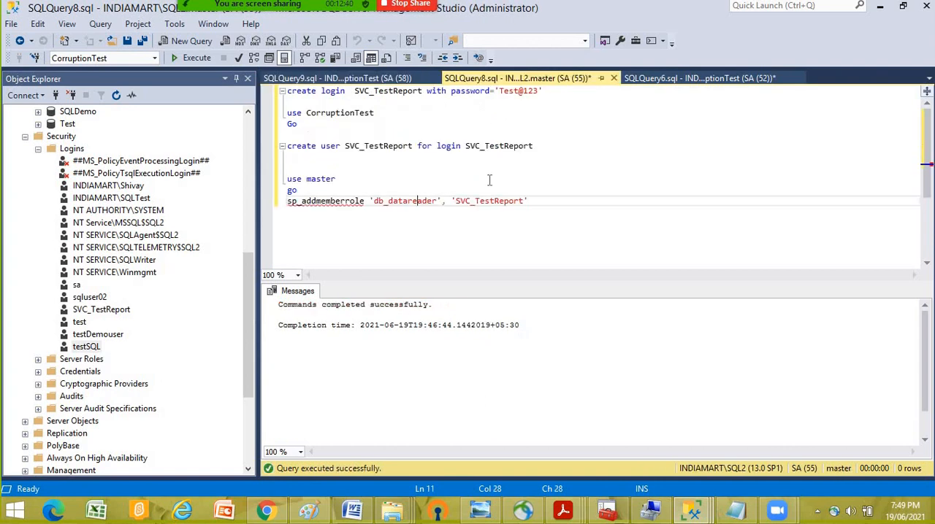
pyautogui.click(590, 199)
pyautogui.press('Return')
pyautogui.press('Return')
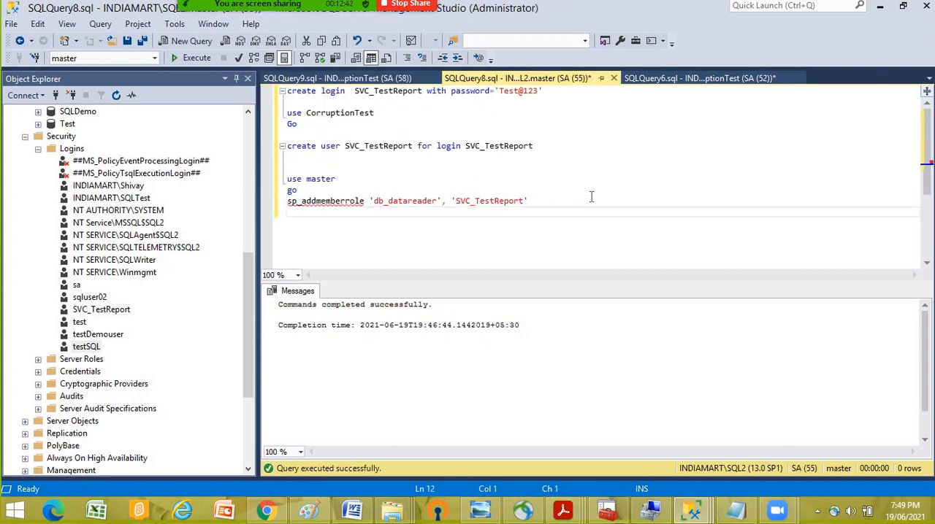
pyautogui.hotkey('ctrl', 'v')
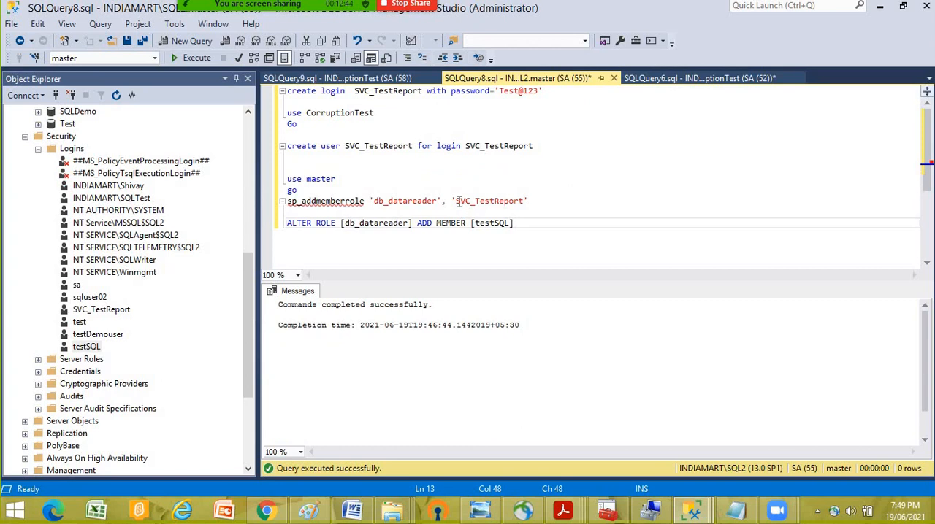
# - Replace testSQL in the pasted ALTER ROLE statement with SVC_TestReport, reusing the name from the sp_addmemberrole call
pyautogui.moveTo(456, 201); pyautogui.dragTo(528, 202)
pyautogui.hotkey('ctrl', 'c')
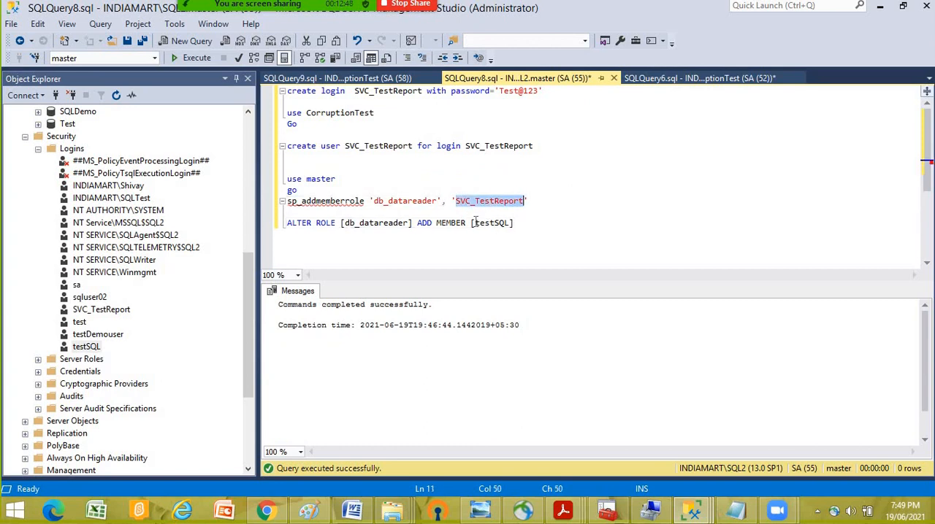
pyautogui.moveTo(476, 223); pyautogui.dragTo(512, 223)
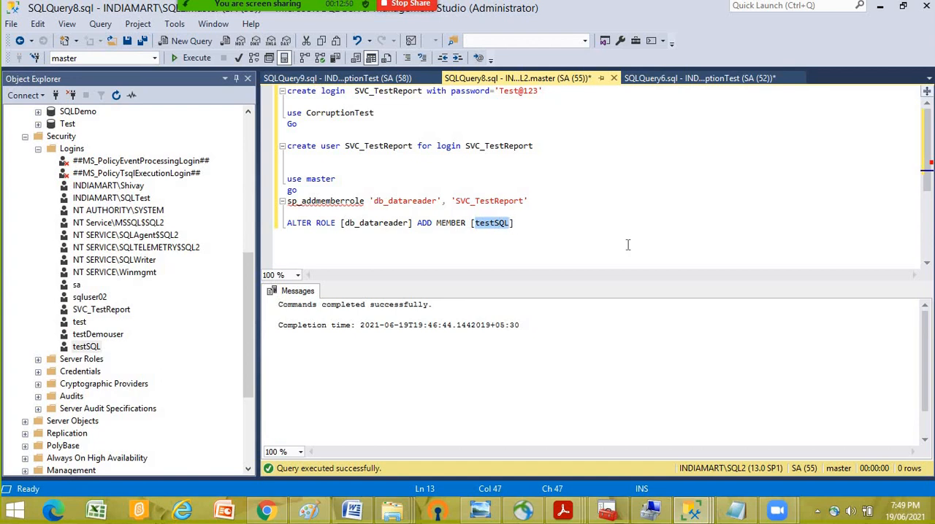
pyautogui.hotkey('ctrl', 'v')
pyautogui.press('End')
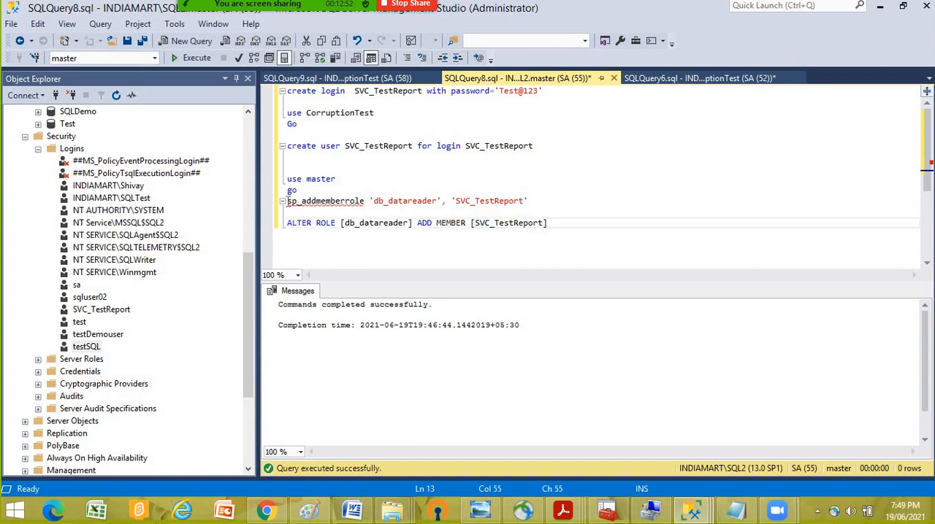
# - Delete the sp_addmemberrole call from the SVC_TestReport script and change the use master line above it to use CorruptionTest
pyautogui.moveTo(288, 201); pyautogui.dragTo(570, 202)
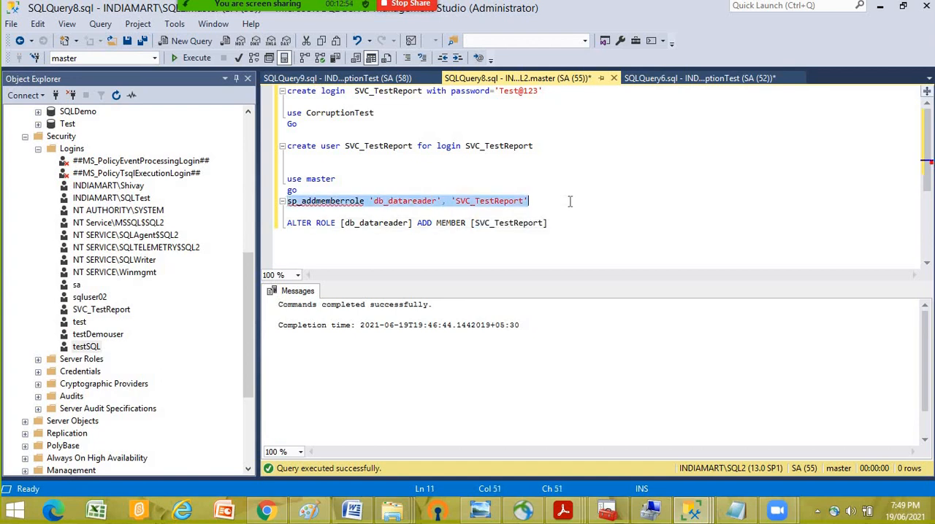
pyautogui.press('Delete')
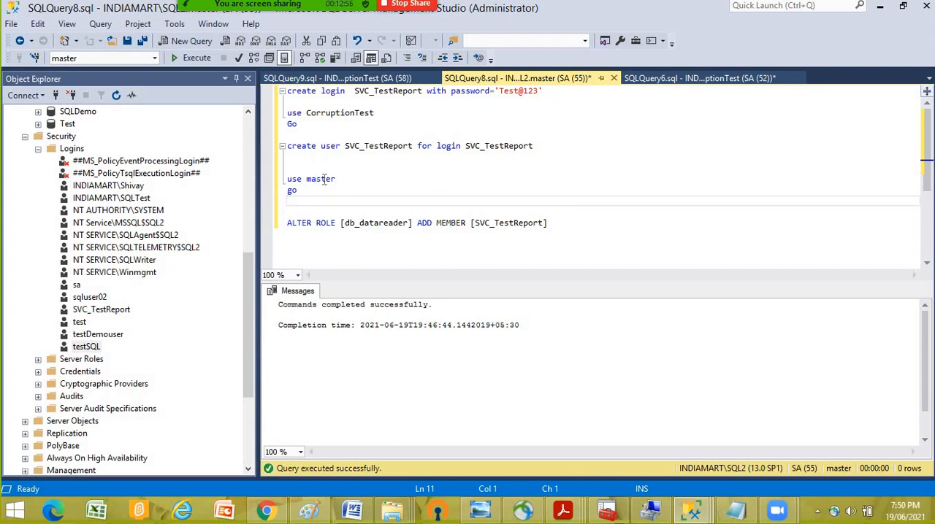
pyautogui.moveTo(335, 179); pyautogui.dragTo(287, 179)
pyautogui.doubleClick(341, 113)
pyautogui.hotkey('ctrl', 'c')
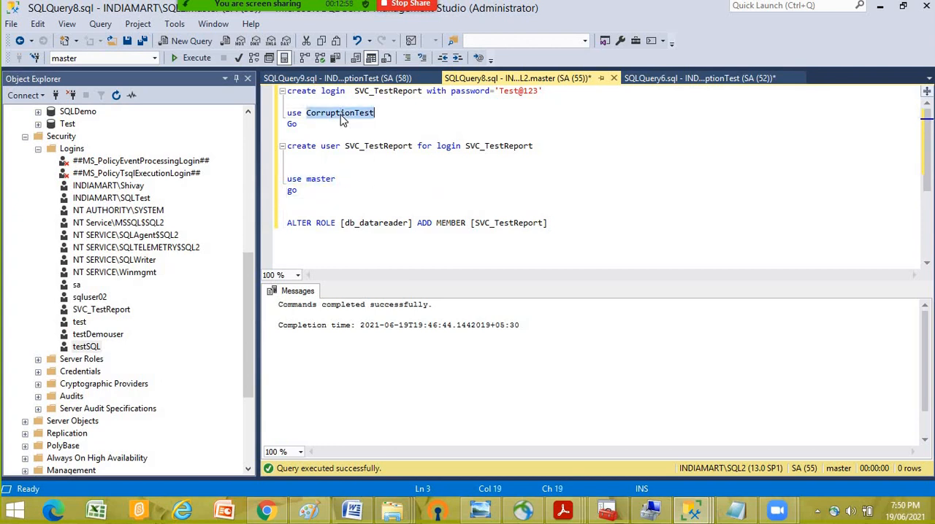
pyautogui.doubleClick(325, 179)
pyautogui.hotkey('ctrl', 'v')
pyautogui.click(478, 200)
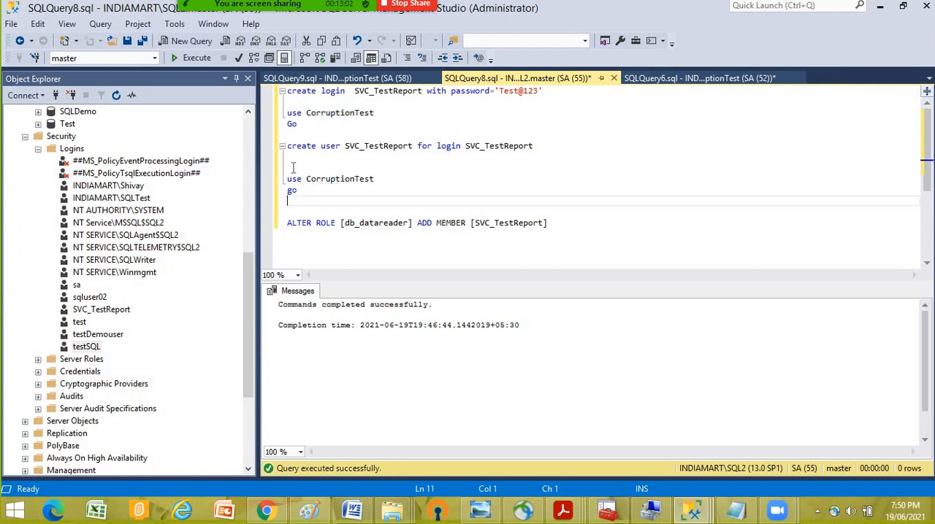
# - Execute the second use CorruptionTest batch together with the ALTER ROLE [db_datareader] ADD MEMBER [SVC_TestReport] statement
pyautogui.moveTo(293, 168); pyautogui.dragTo(645, 234)
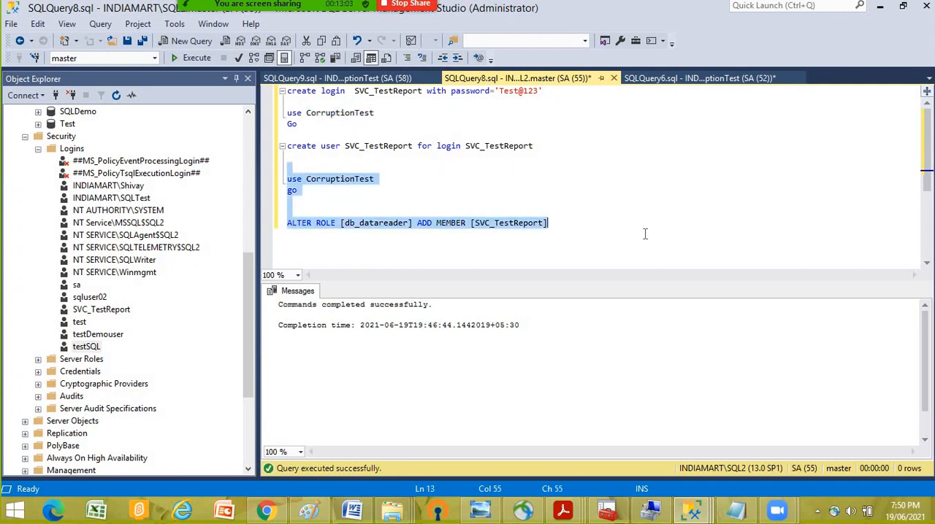
pyautogui.click(203, 59)
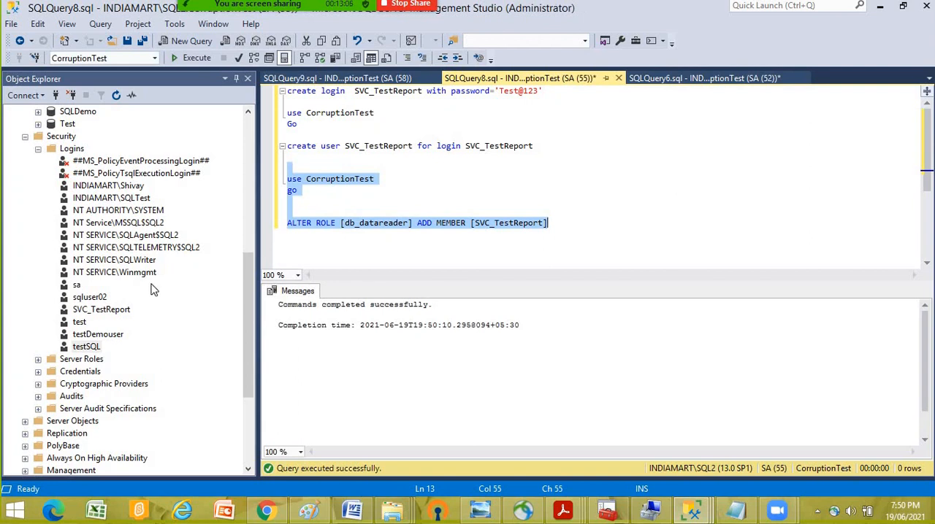
# - Expand the database users under the Security folder of CorruptionTest on SQL2 and refresh the list
pyautogui.scroll(4, 132, 269)
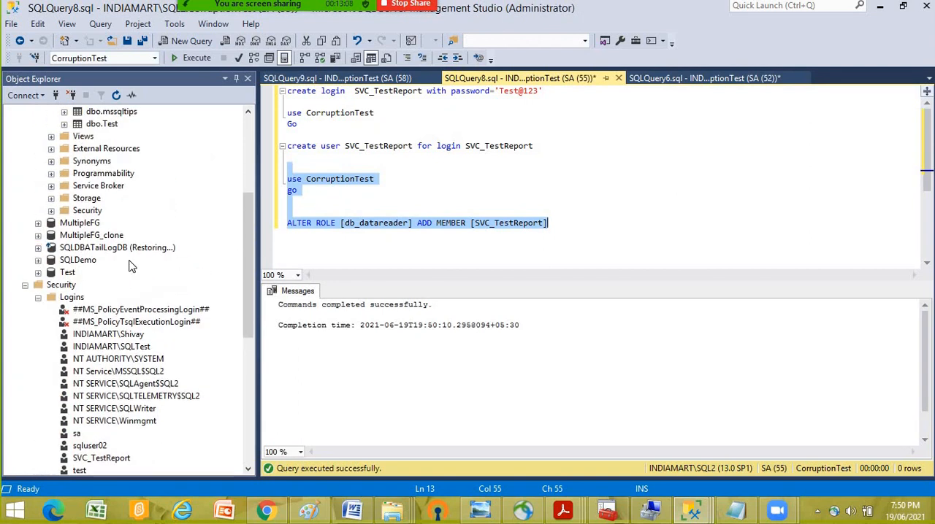
pyautogui.scroll(3, 130, 265)
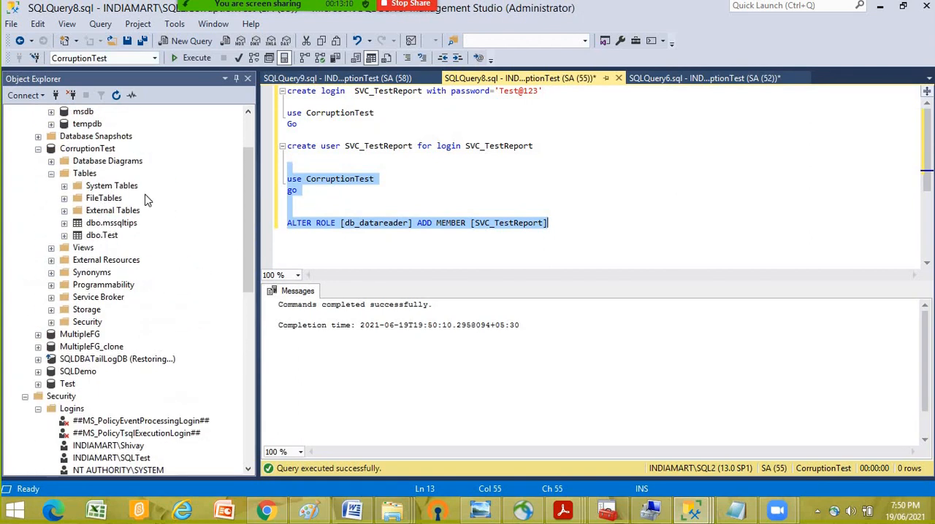
pyautogui.scroll(2, 126, 212)
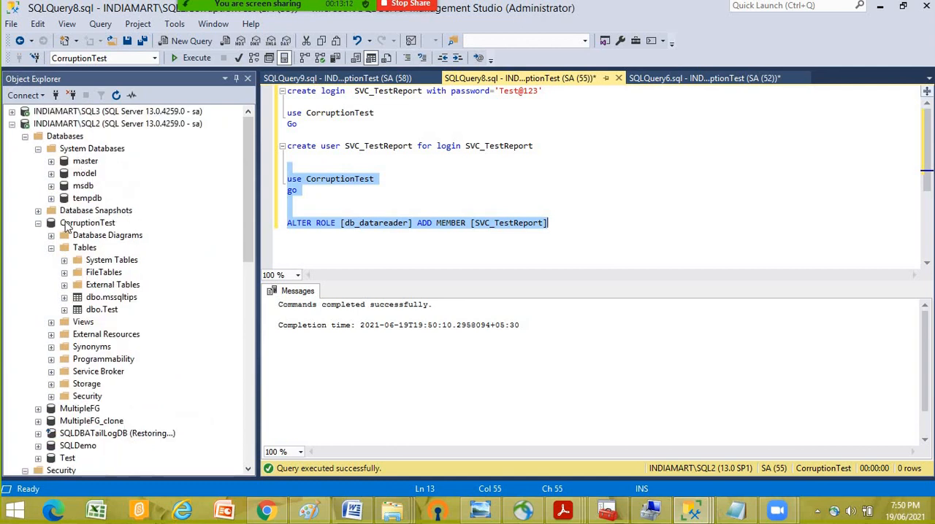
pyautogui.click(95, 223)
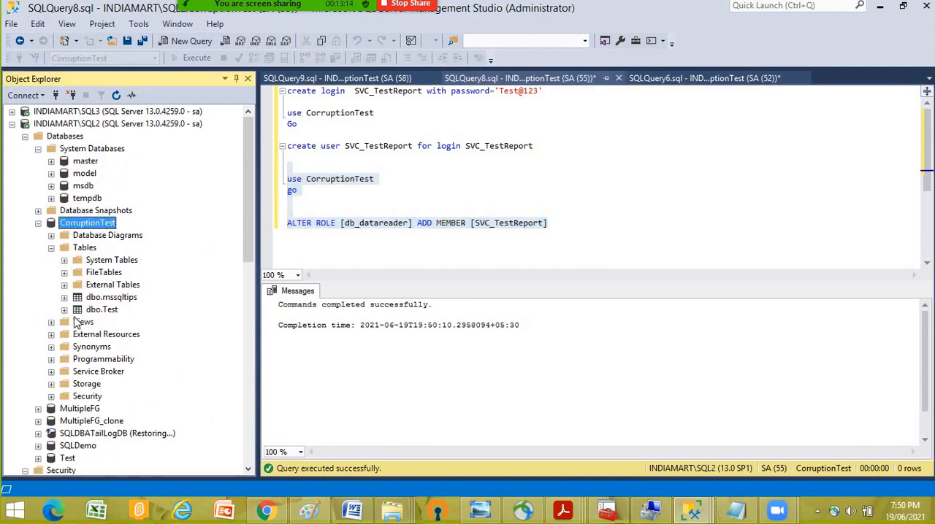
pyautogui.click(51, 396)
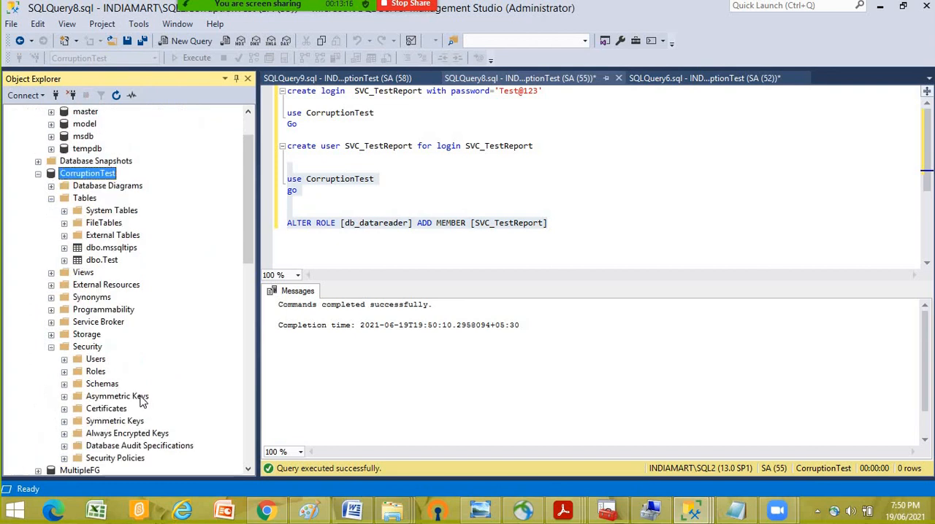
pyautogui.click(64, 359)
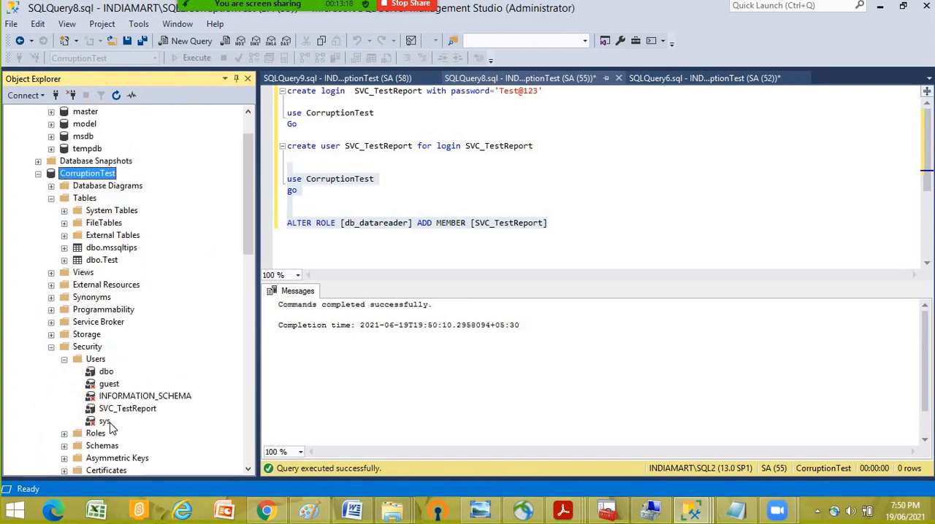
pyautogui.rightClick(91, 361)
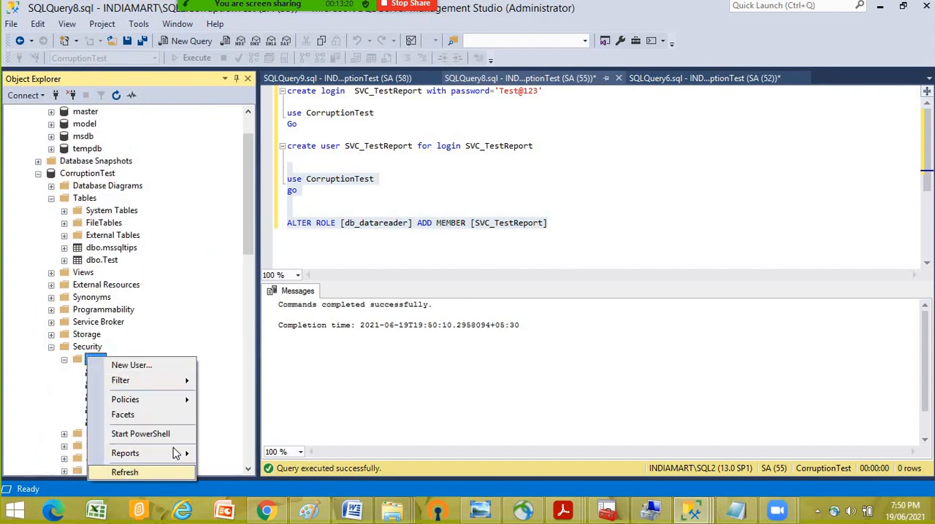
pyautogui.click(123, 471)
# - Check the database role membership in the properties of the SVC_TestReport user, and close them without changes
pyautogui.click(128, 410)
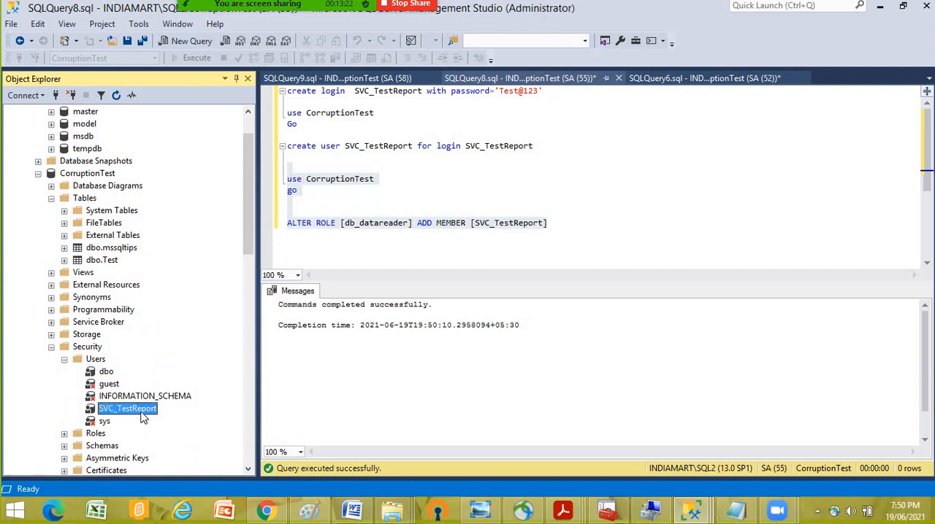
pyautogui.rightClick(138, 410)
pyautogui.click(171, 485)
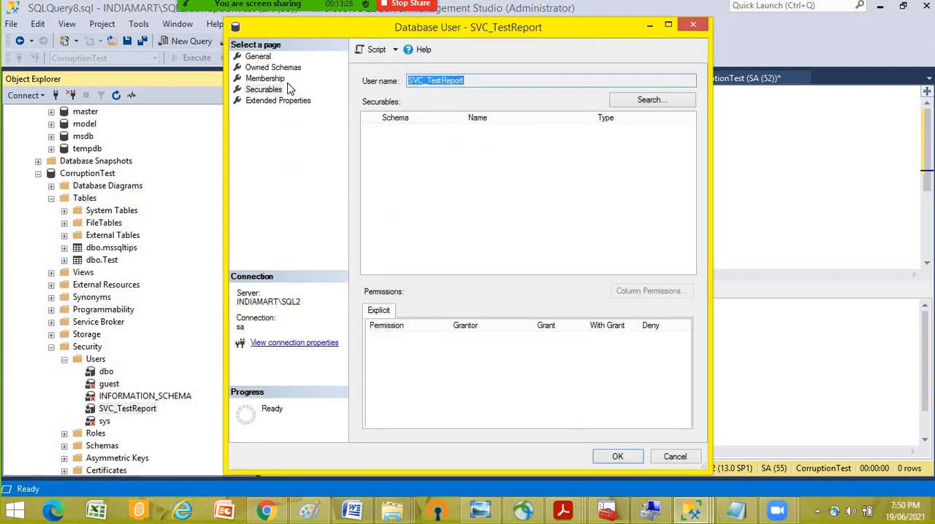
pyautogui.click(269, 79)
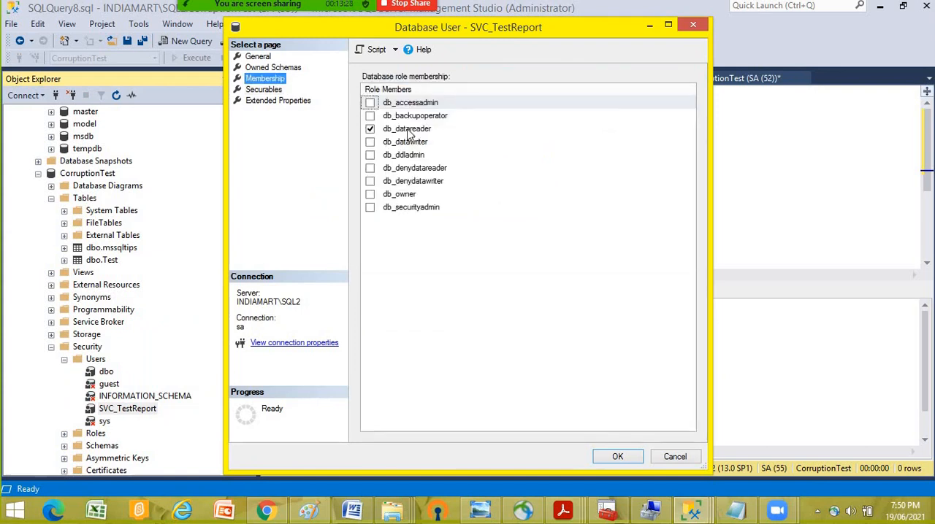
pyautogui.click(676, 458)
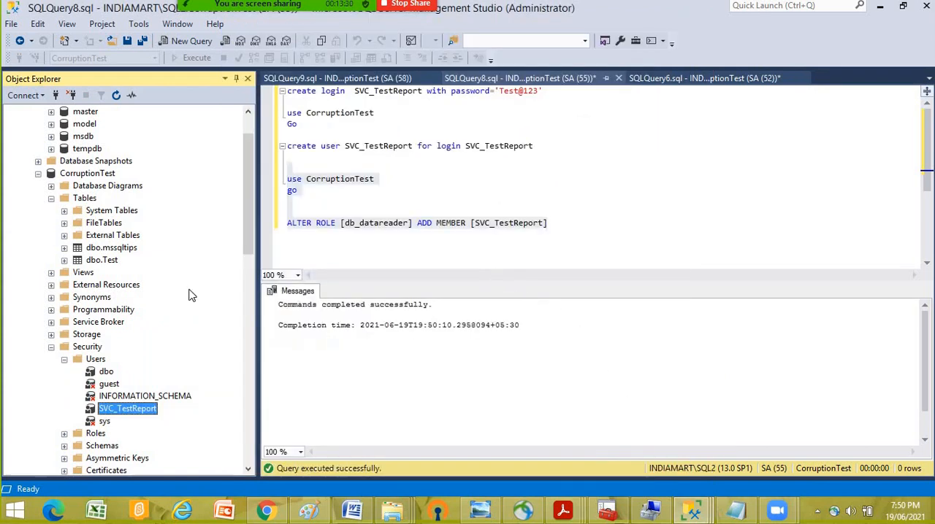
pyautogui.scroll(-1, 168, 288)
pyautogui.scroll(2, 204, 285)
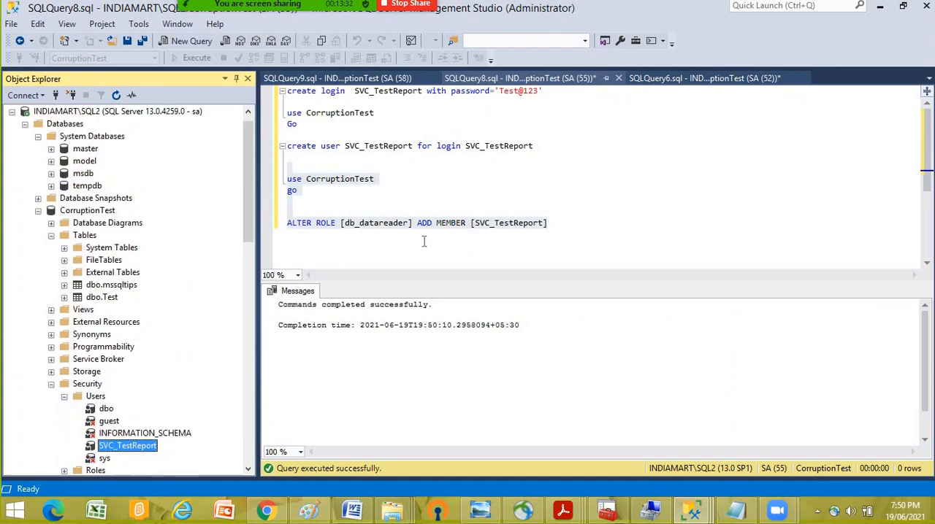
pyautogui.click(417, 226)
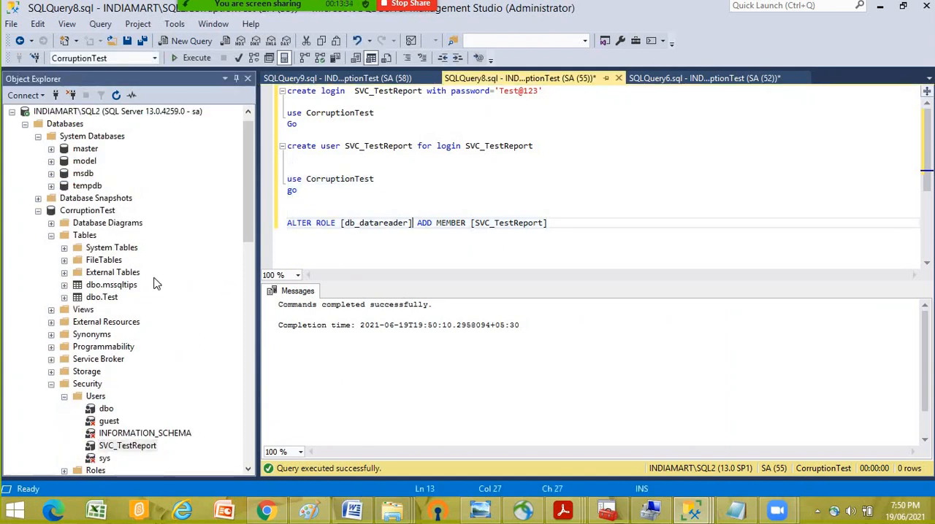
# - Collapse the Databases and Security folders of SQL2 and start its LSBackup_CorruptionTest job
pyautogui.click(25, 125)
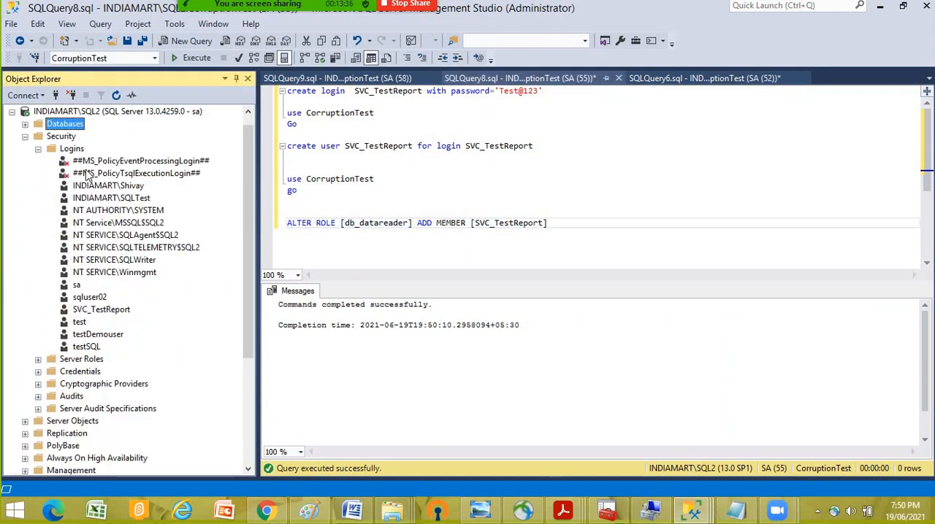
pyautogui.click(25, 137)
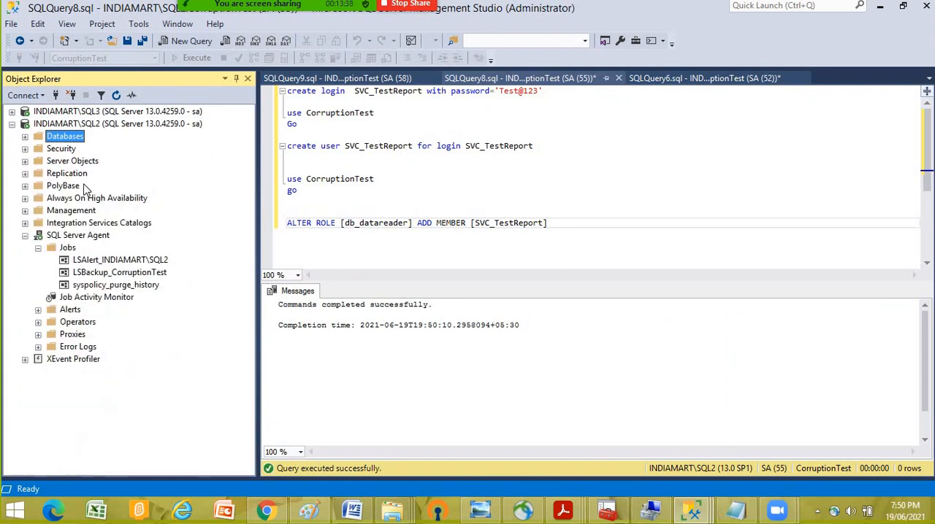
pyautogui.rightClick(120, 274)
pyautogui.click(187, 298)
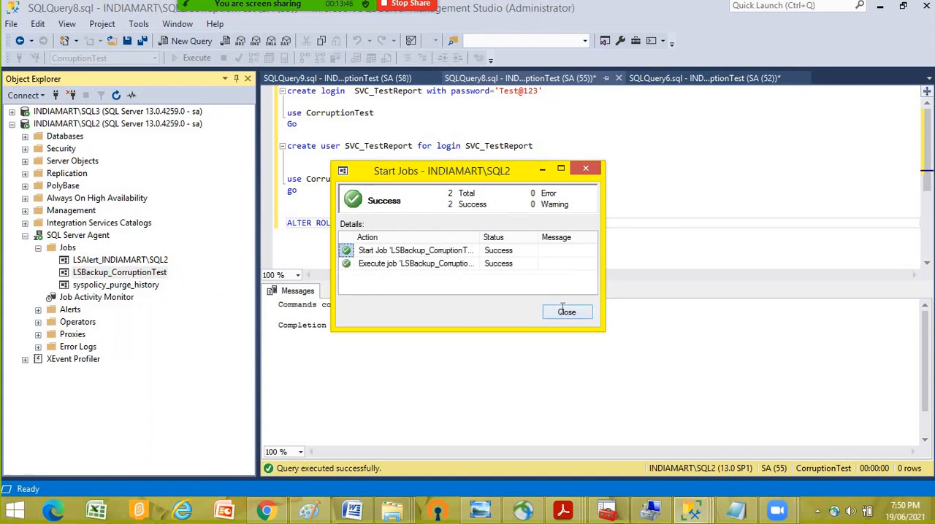
pyautogui.click(563, 313)
# - On SQL3, start the LSCopy_INDIAMART\SQL2_CorruptionTest job, followed by the LSRestore_INDIAMART\SQL2_CorruptionTest job
pyautogui.click(12, 111)
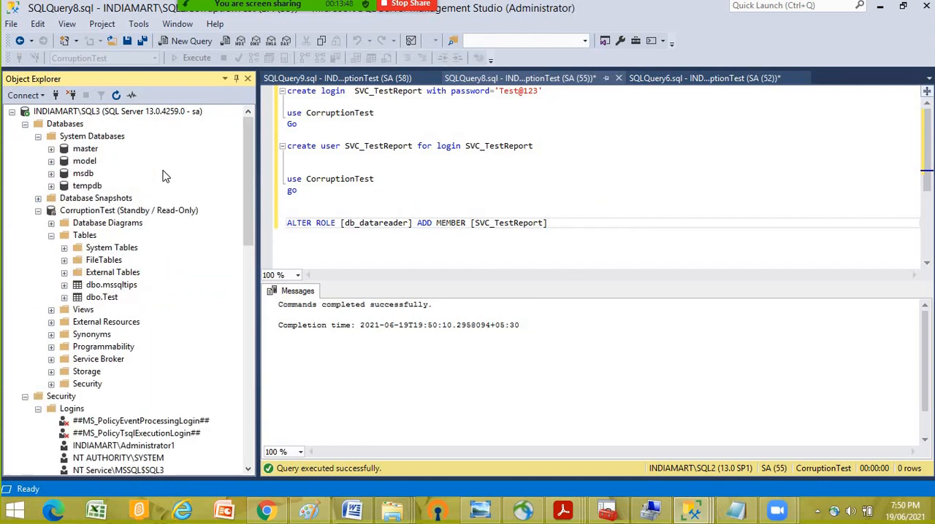
pyautogui.scroll(-3, 151, 275)
pyautogui.scroll(-7, 151, 274)
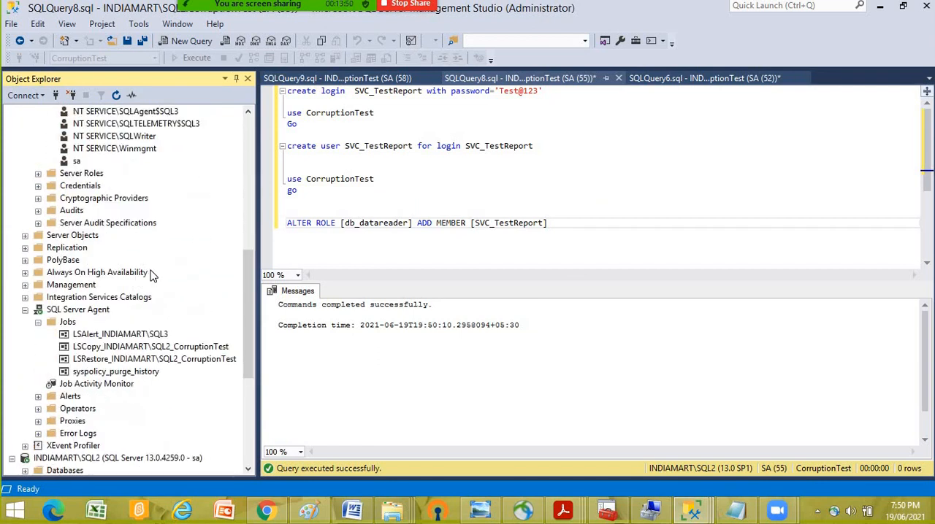
pyautogui.rightClick(112, 347)
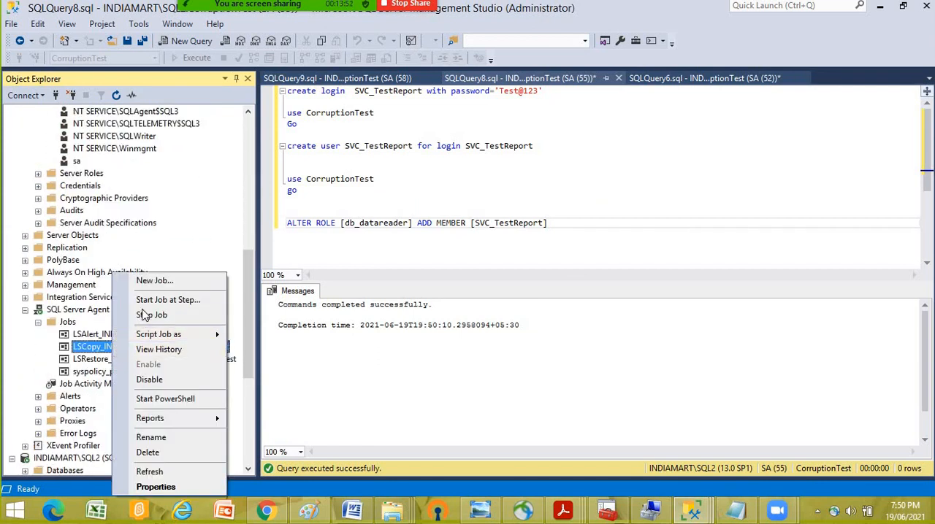
pyautogui.click(183, 307)
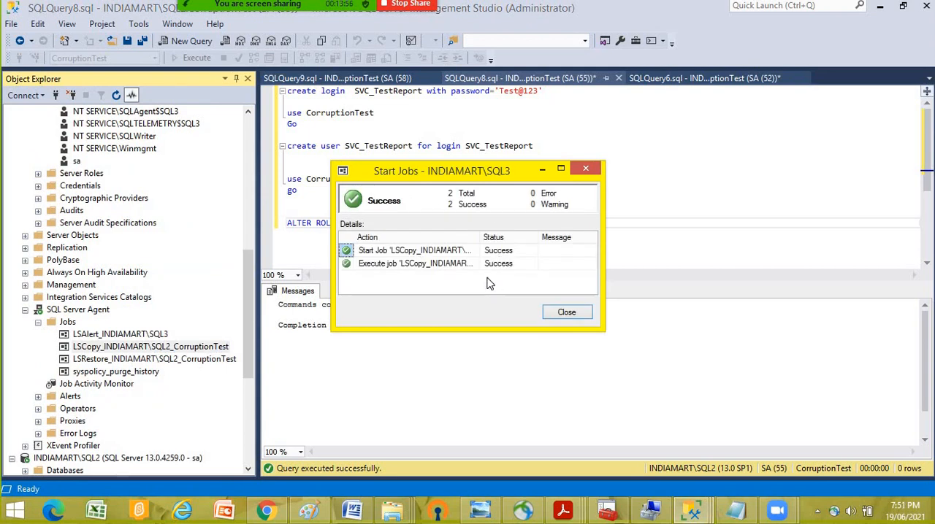
pyautogui.click(565, 312)
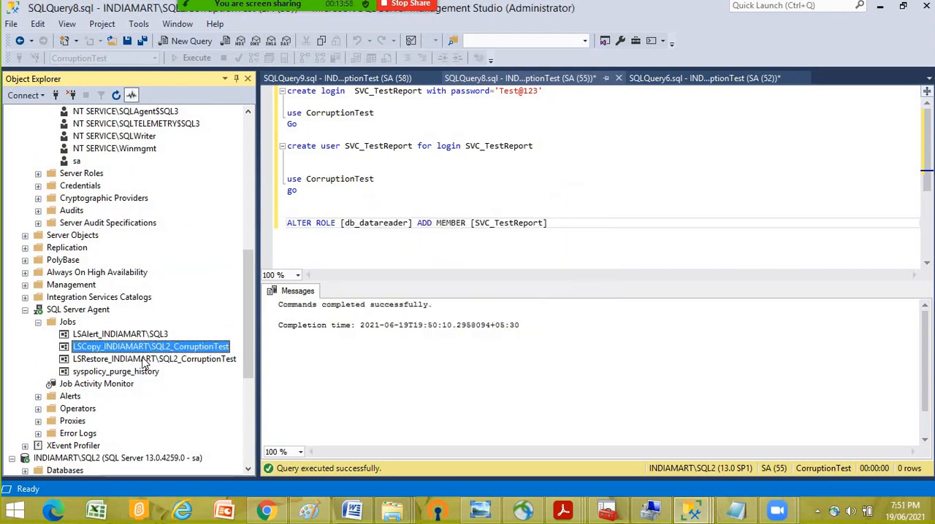
pyautogui.rightClick(149, 360)
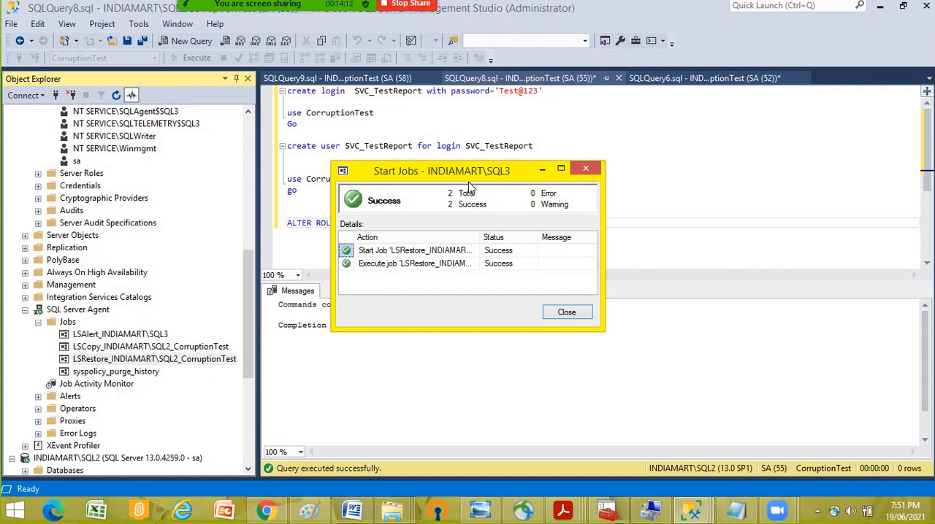
pyautogui.click(564, 312)
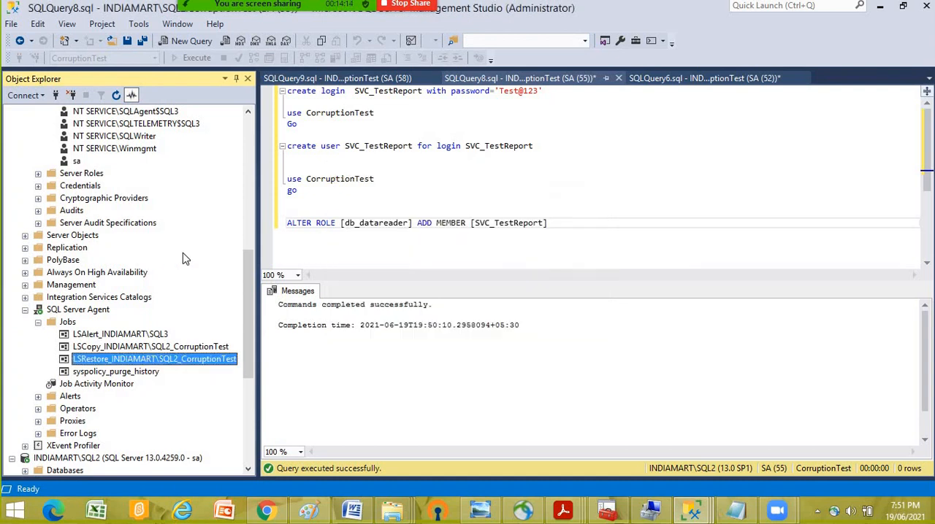
# - Refresh the CorruptionTest standby database on SQL3, dismiss the error dialog, and expand the database's Security folder to show its users
pyautogui.scroll(10, 183, 255)
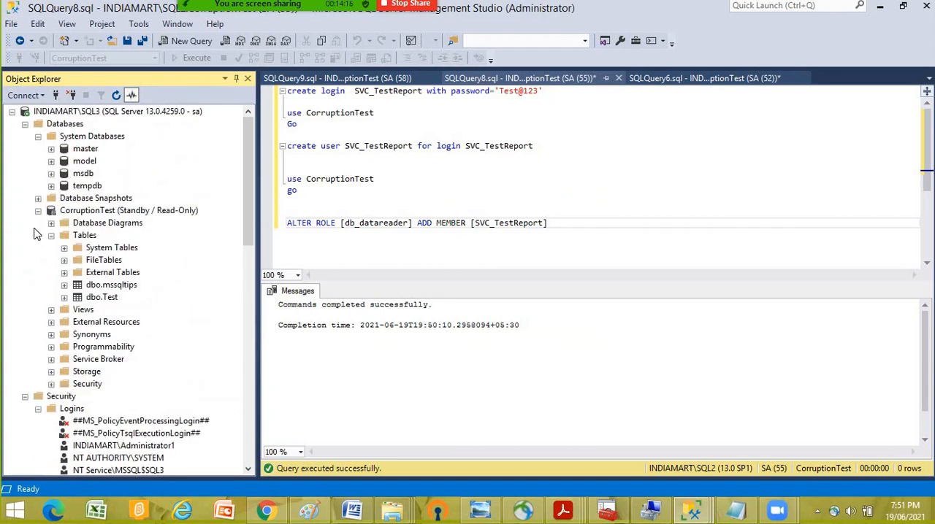
pyautogui.click(106, 211)
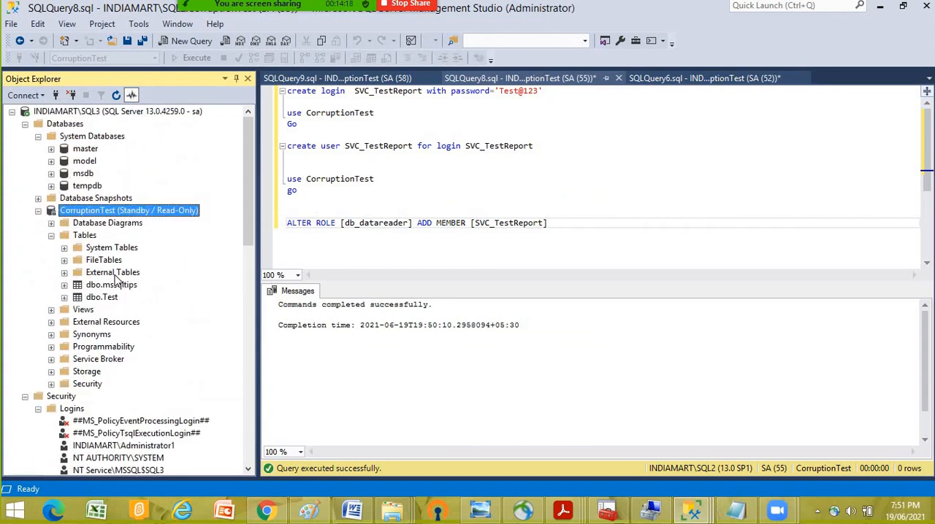
pyautogui.rightClick(93, 212)
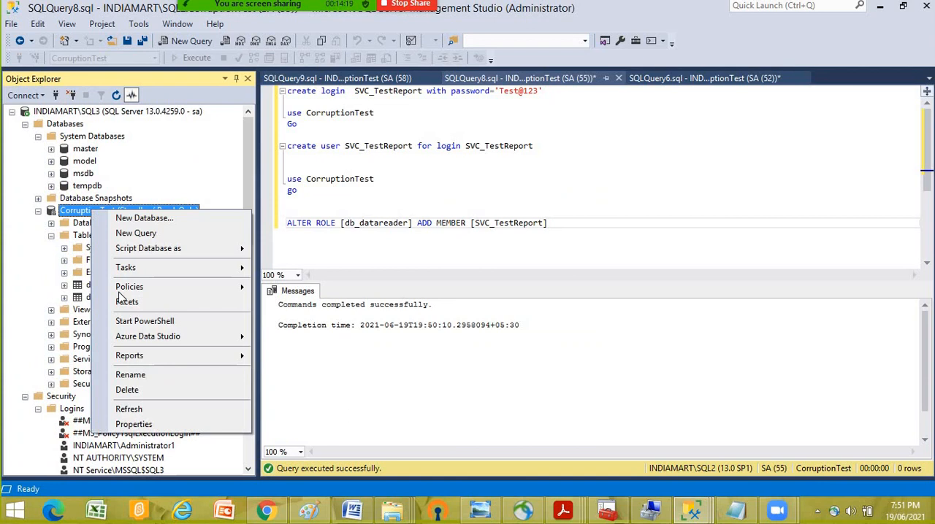
pyautogui.click(131, 409)
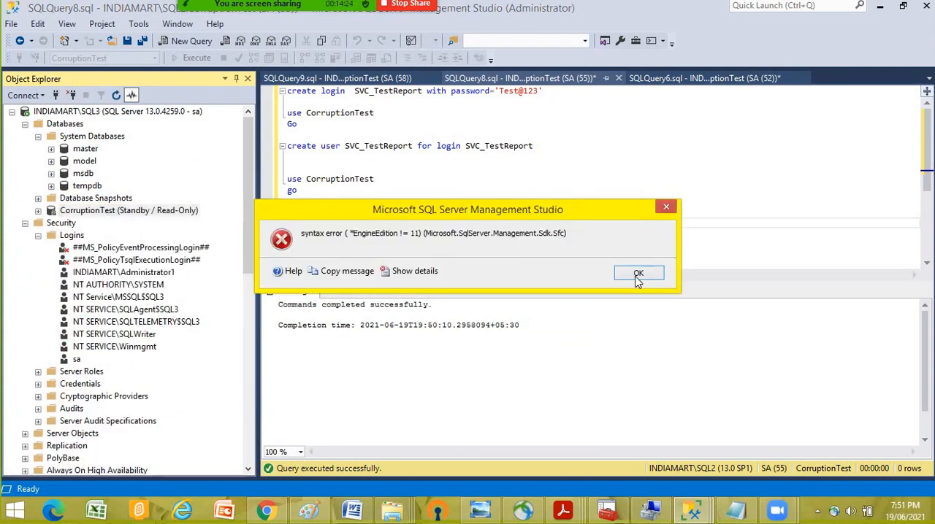
pyautogui.click(639, 278)
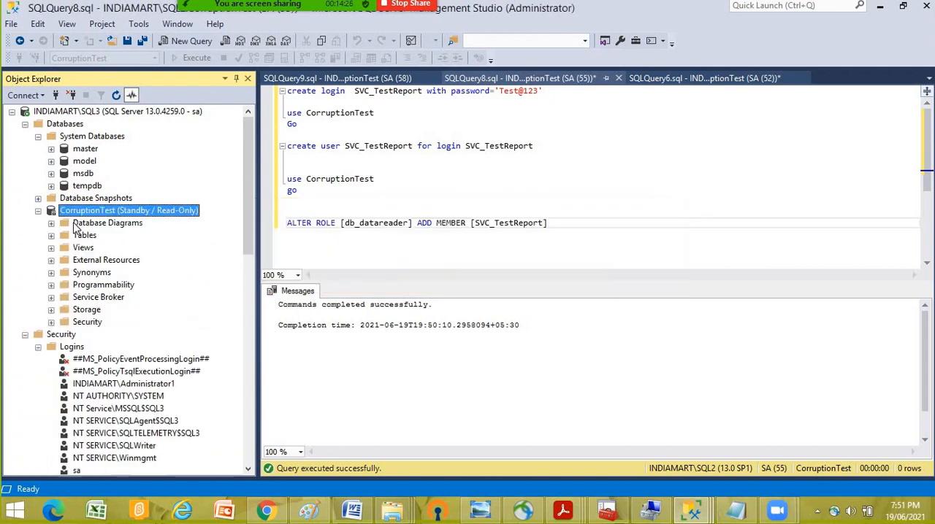
pyautogui.click(88, 322)
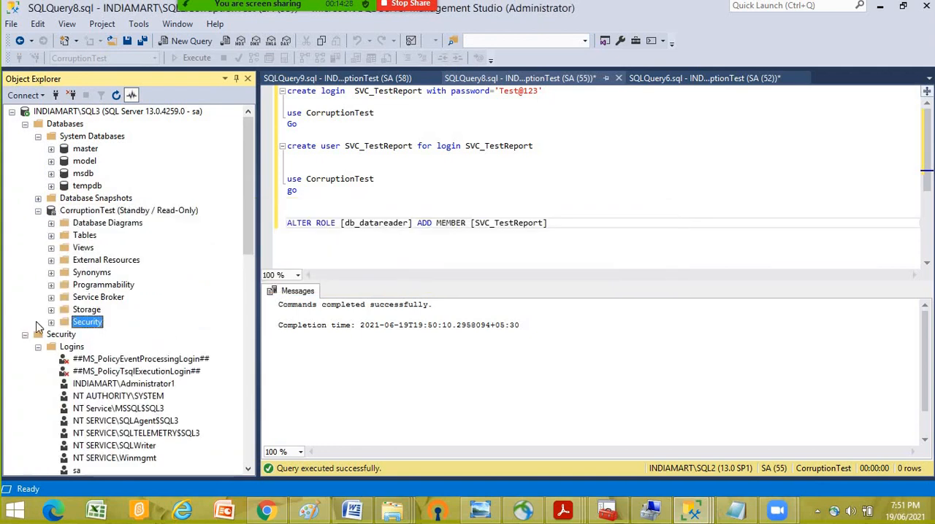
pyautogui.click(51, 322)
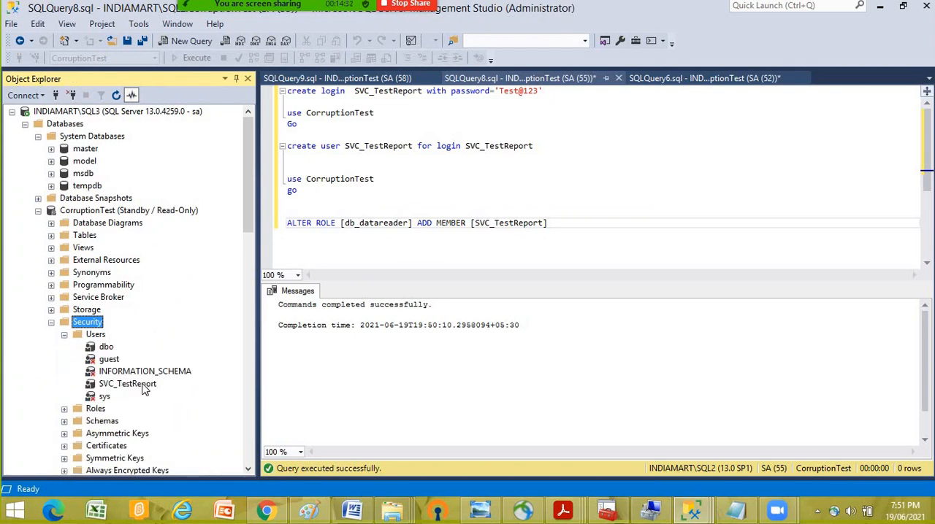
# - Check the database role membership of the SVC_TestReport user in SQL3's CorruptionTest, and close its properties without changes
pyautogui.rightClick(144, 390)
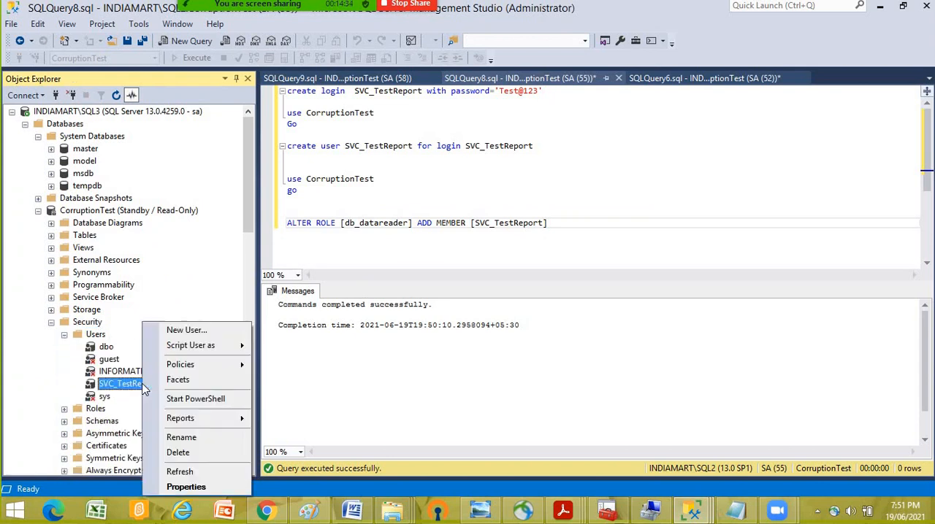
pyautogui.click(208, 486)
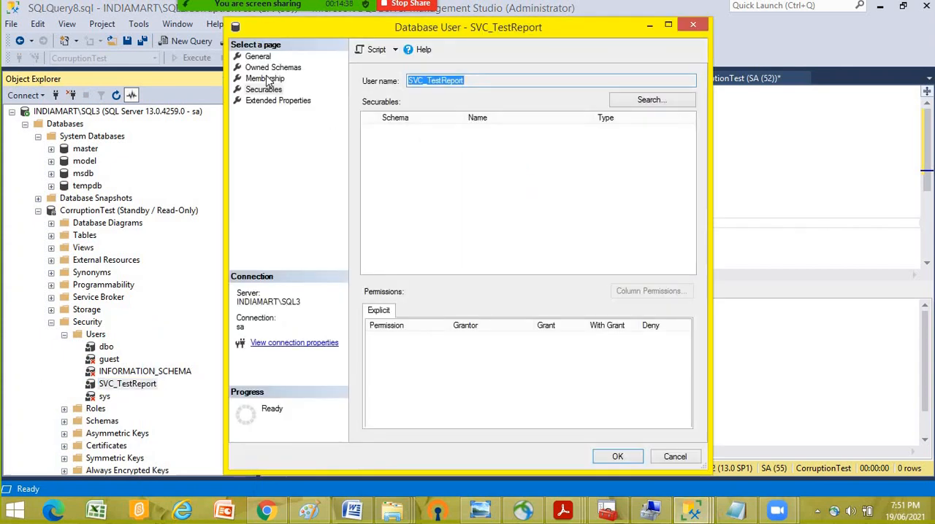
pyautogui.click(265, 78)
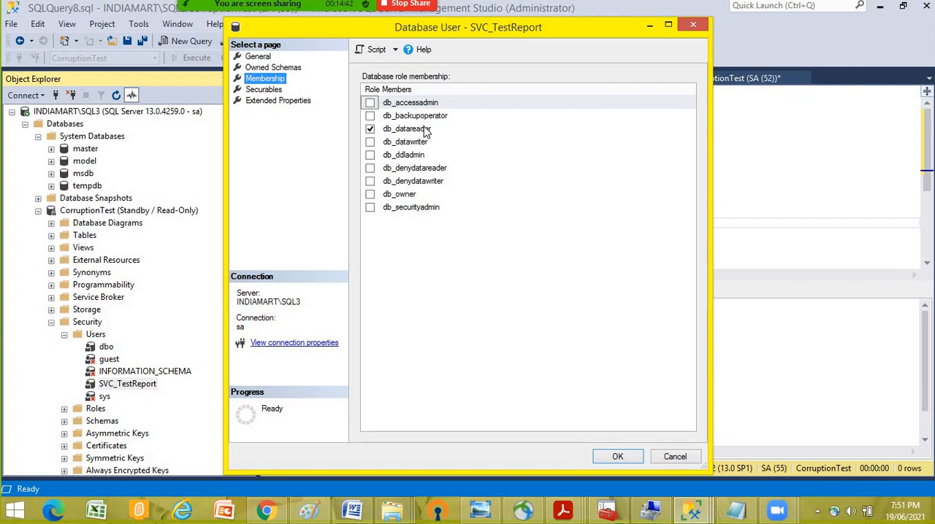
pyautogui.click(673, 456)
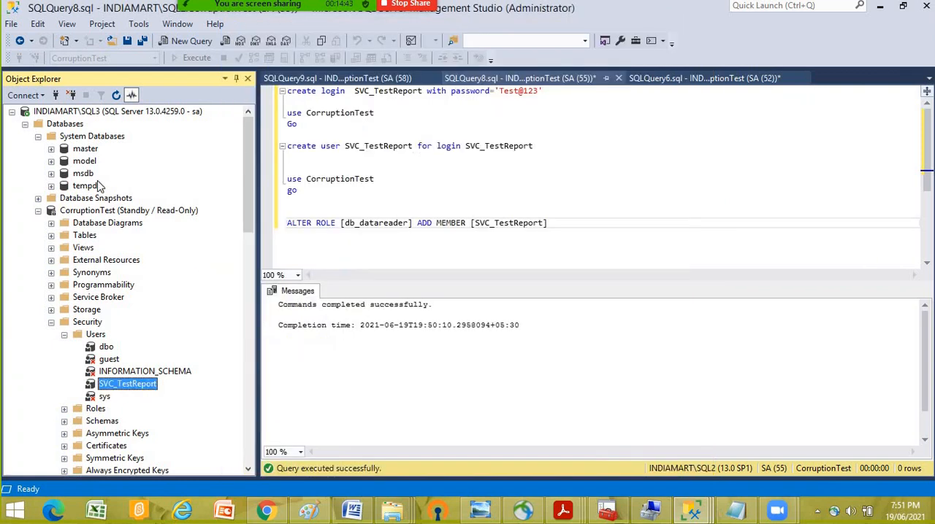
# - Collapse System Databases and CorruptionTest on SQL3, and refresh the server's Logins folder
pyautogui.click(38, 138)
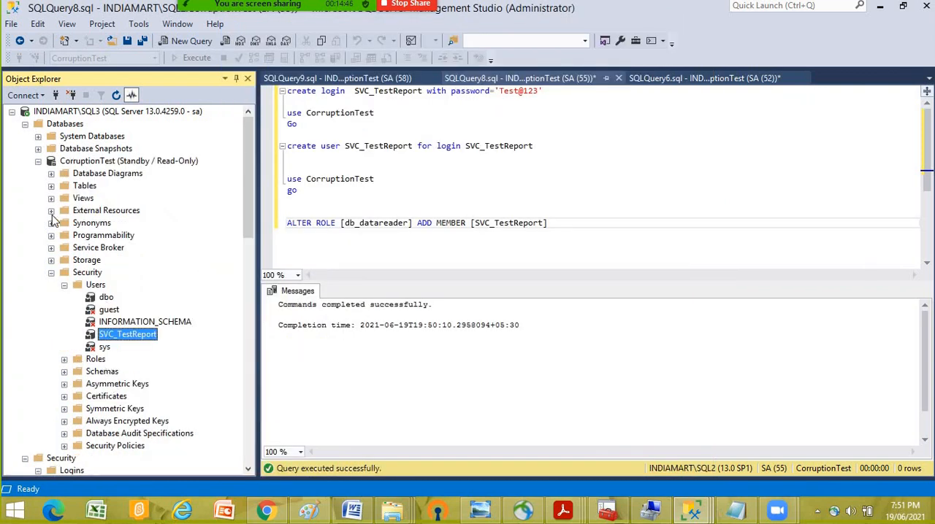
pyautogui.click(39, 162)
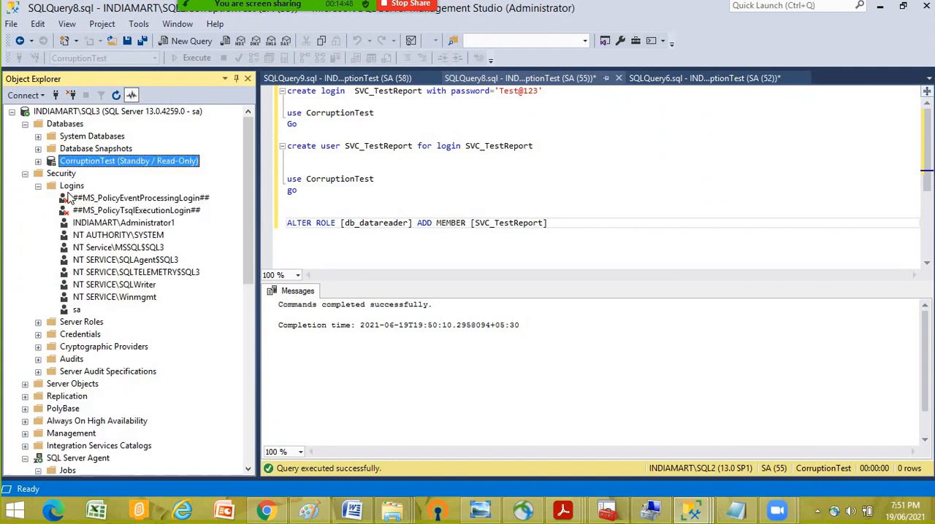
pyautogui.rightClick(83, 188)
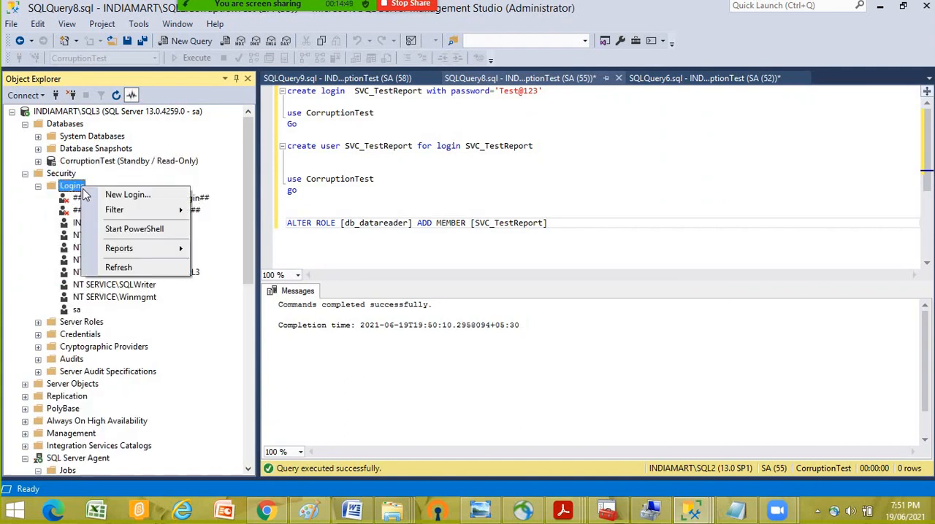
pyautogui.click(109, 269)
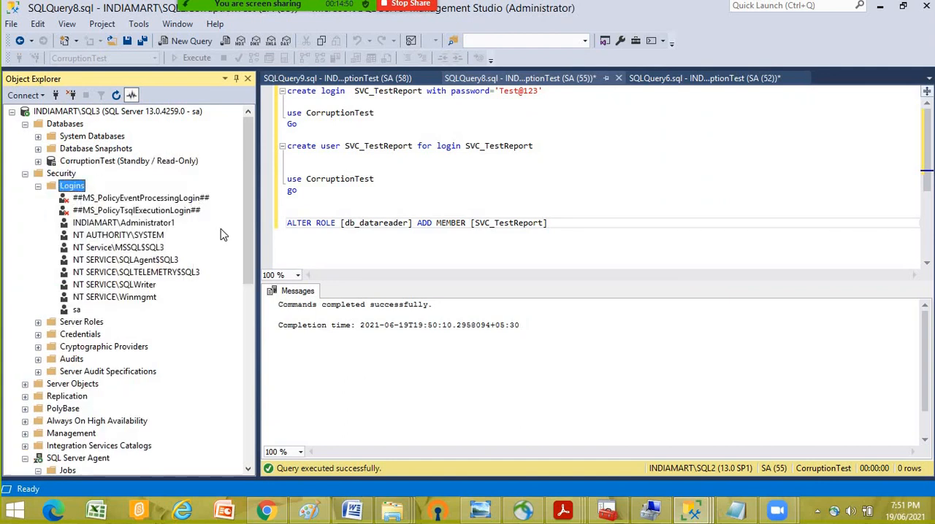
# - Copy the create login statement for SVC_TestReport from the SQL2 query
pyautogui.click(500, 121)
pyautogui.moveTo(547, 94); pyautogui.dragTo(300, 99)
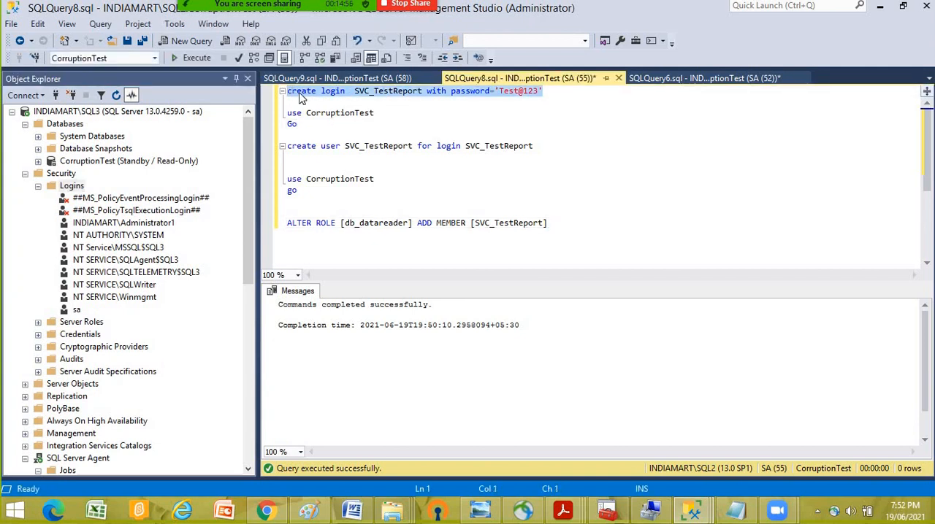
pyautogui.rightClick(299, 98)
pyautogui.click(333, 117)
# - Open a new query on SQL3's master database, paste the create login SVC_TestReport statement with its password, and execute it
pyautogui.click(38, 137)
pyautogui.click(88, 150)
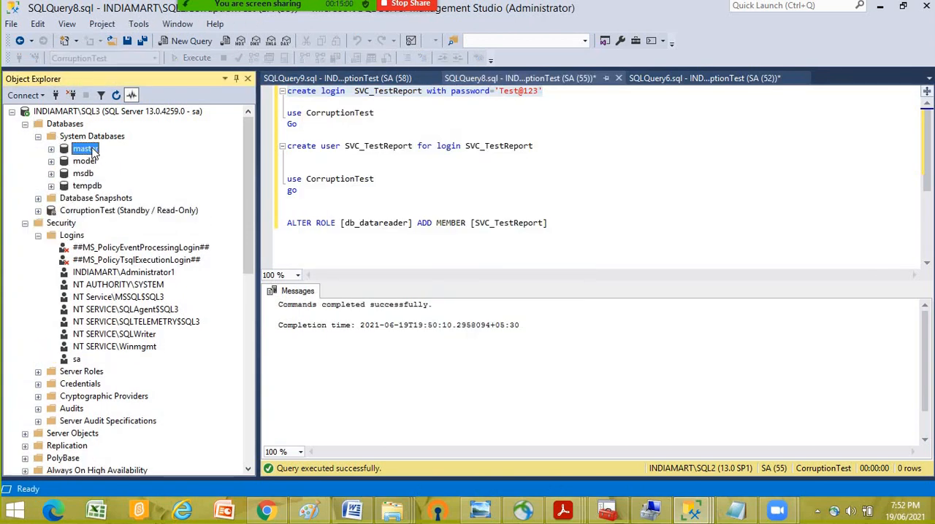
pyautogui.rightClick(93, 151)
pyautogui.click(121, 154)
pyautogui.rightClick(336, 124)
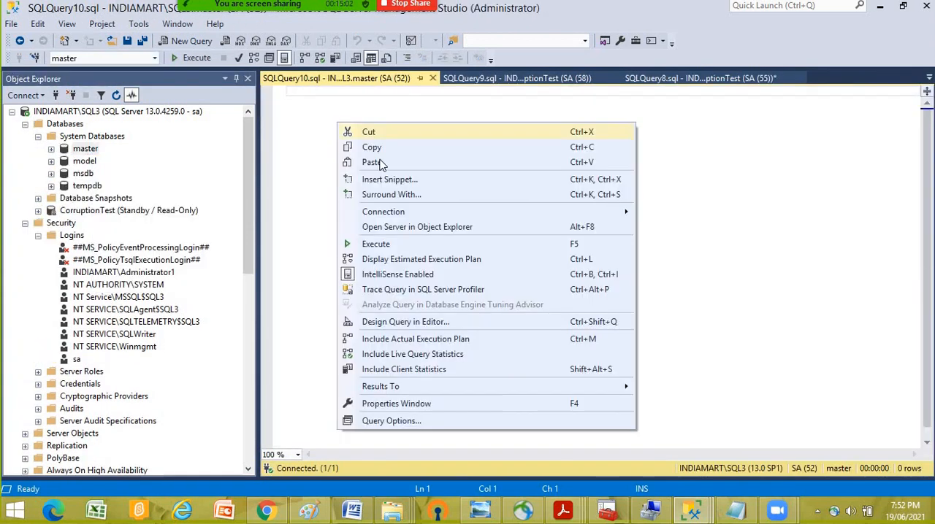
pyautogui.click(472, 160)
pyautogui.click(193, 62)
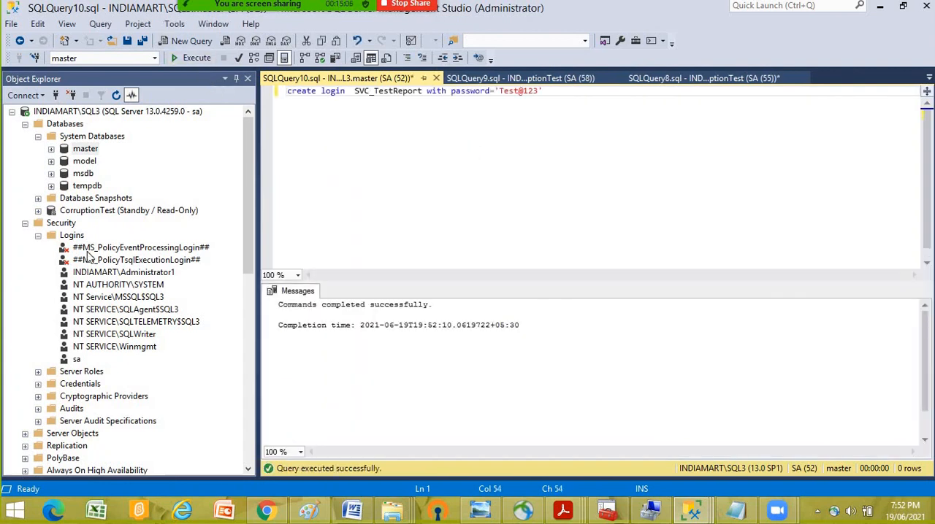
# - Refresh the SQL3 logins, check the user mapping of the SVC_TestReport login, and close its properties without changes
pyautogui.rightClick(73, 236)
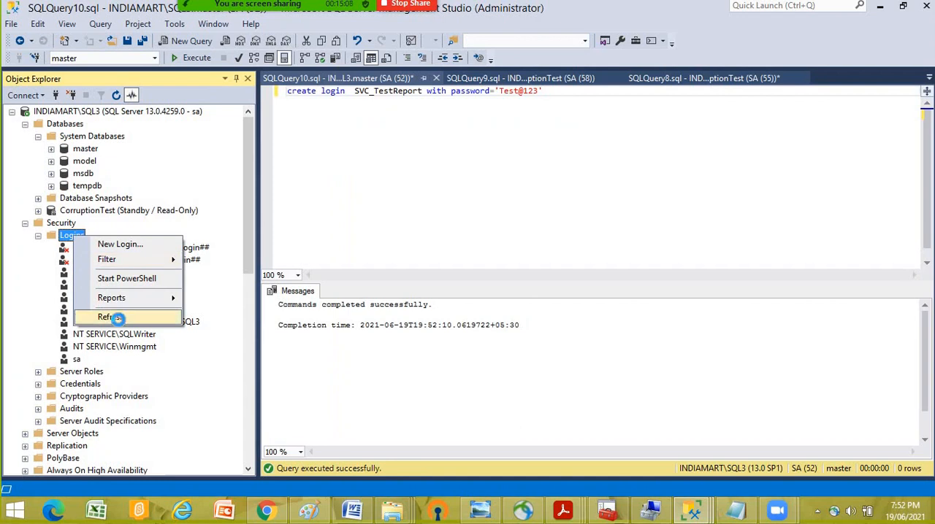
pyautogui.click(110, 318)
pyautogui.rightClick(109, 372)
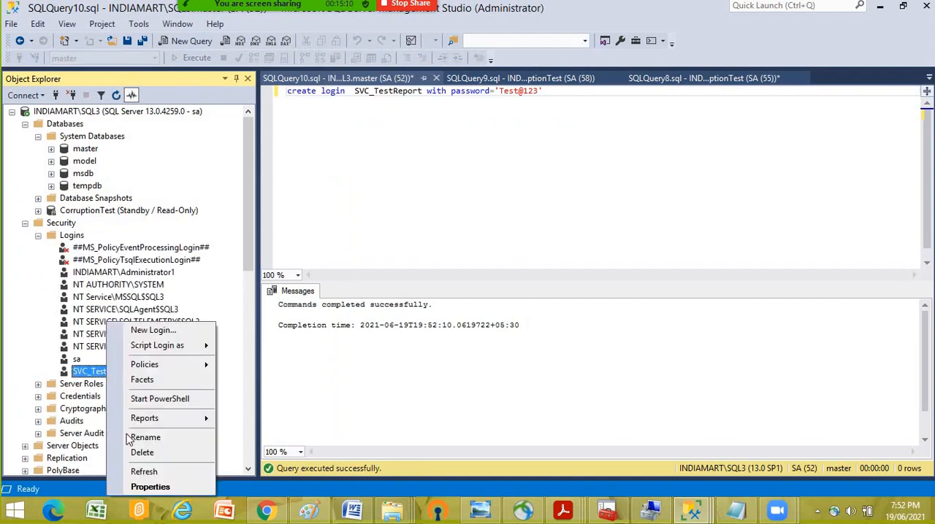
pyautogui.click(150, 488)
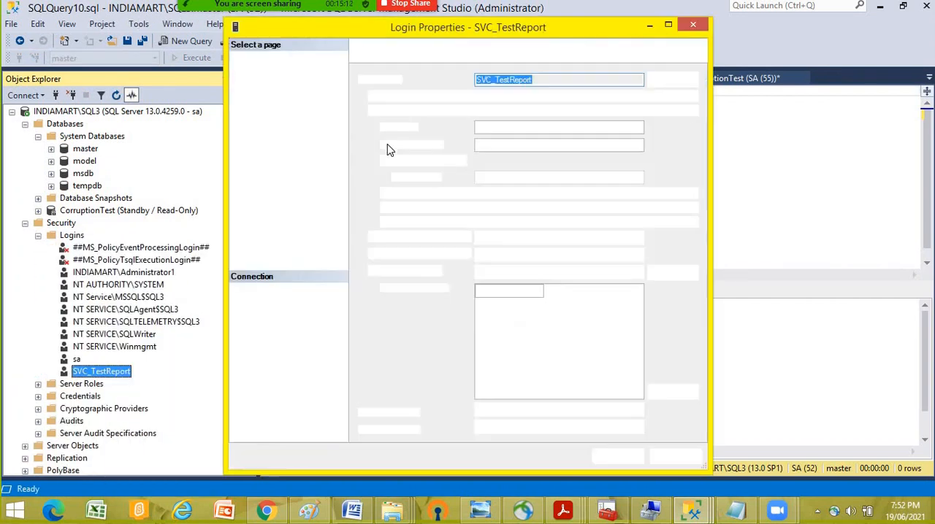
pyautogui.click(277, 78)
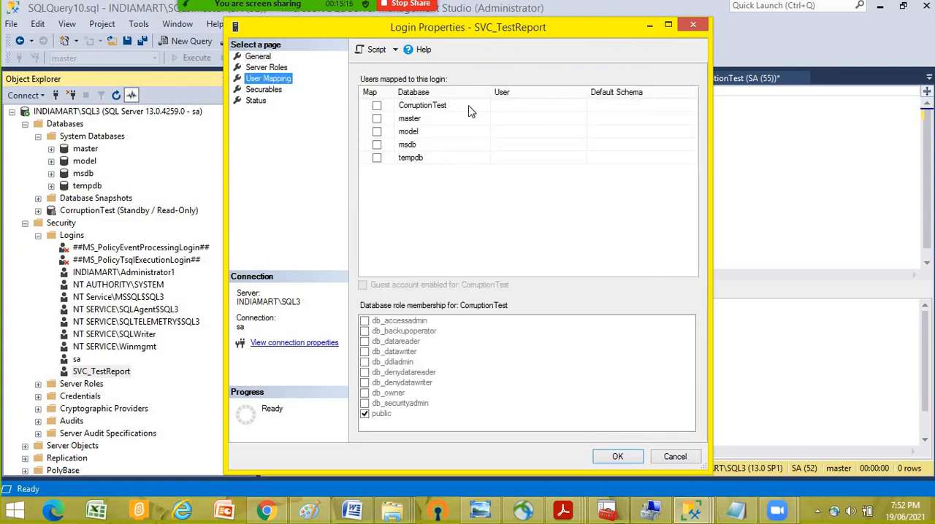
pyautogui.click(685, 458)
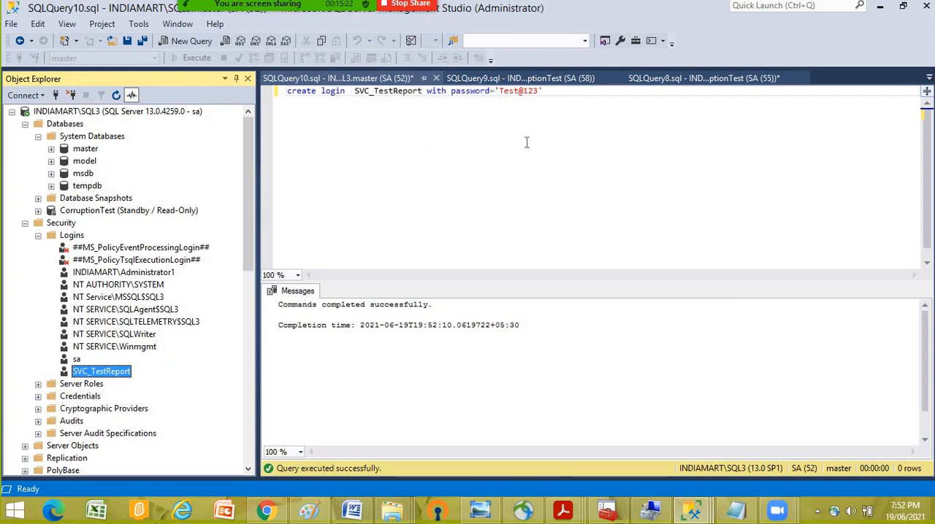
# - Add the query select * from sys.syslogins below the create login statement
pyautogui.moveTo(559, 96); pyautogui.dragTo(287, 91)
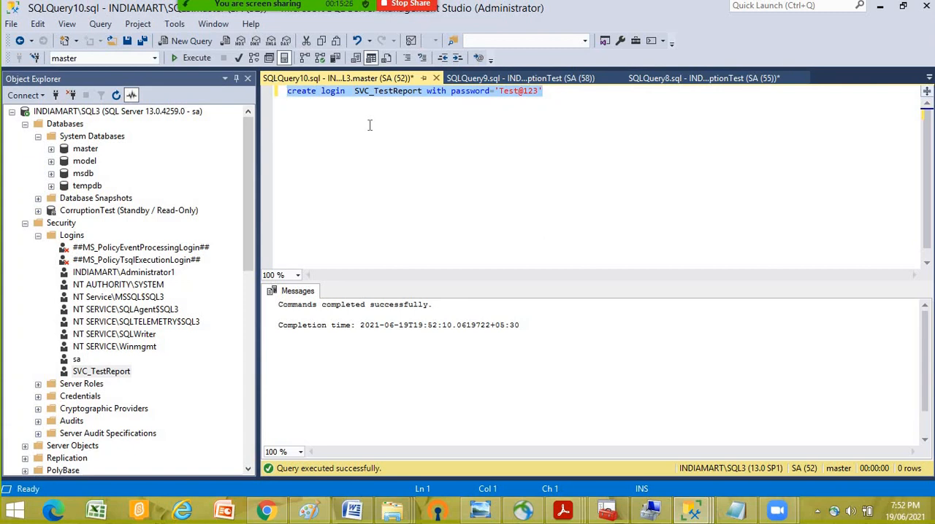
pyautogui.click(370, 117)
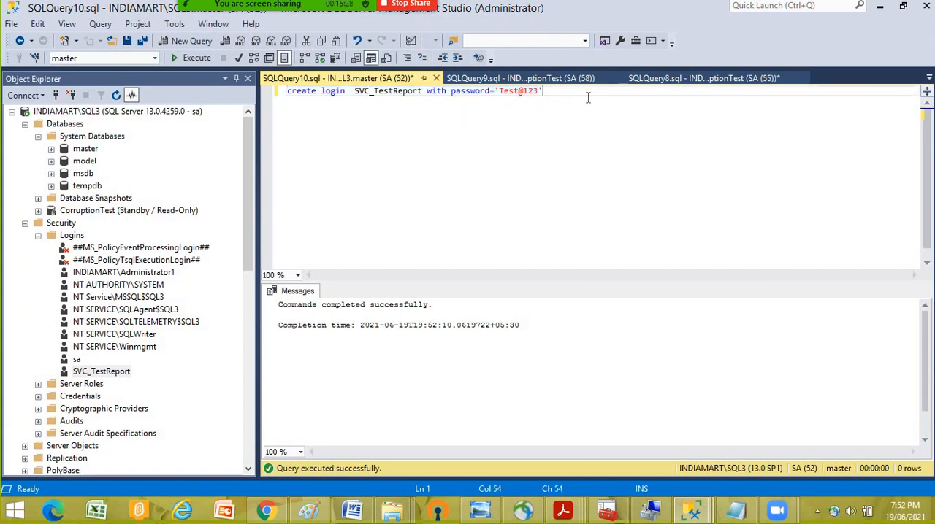
pyautogui.press('Return')
pyautogui.press('Return')
pyautogui.press('Return')
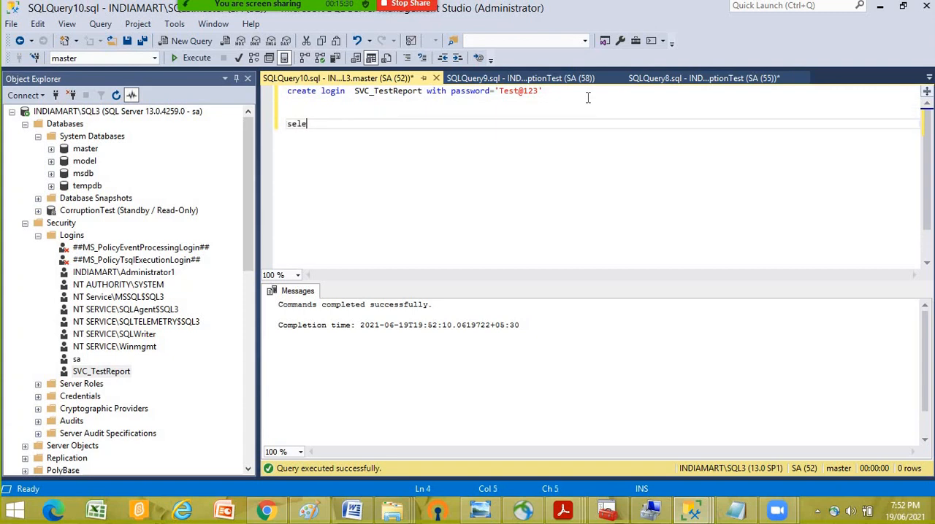
pyautogui.write('select * from sys')
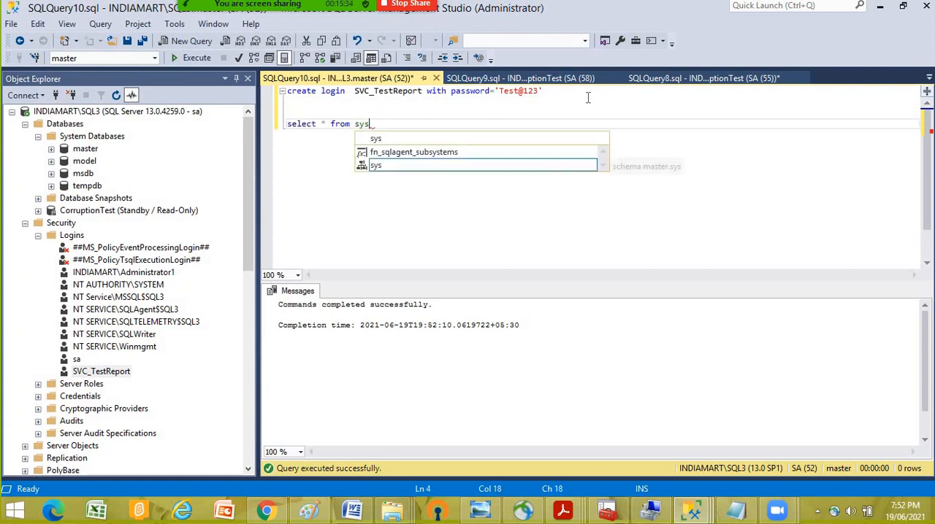
pyautogui.write('.sys')
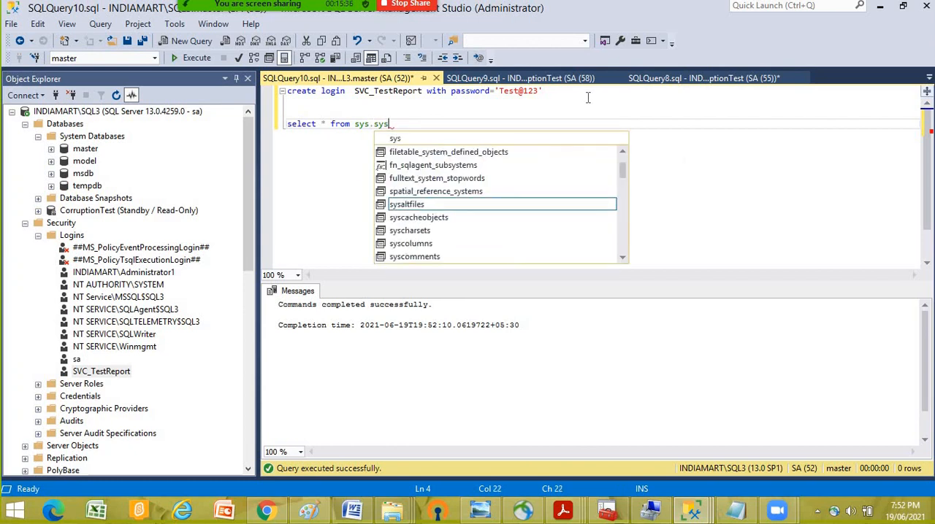
pyautogui.write('log')
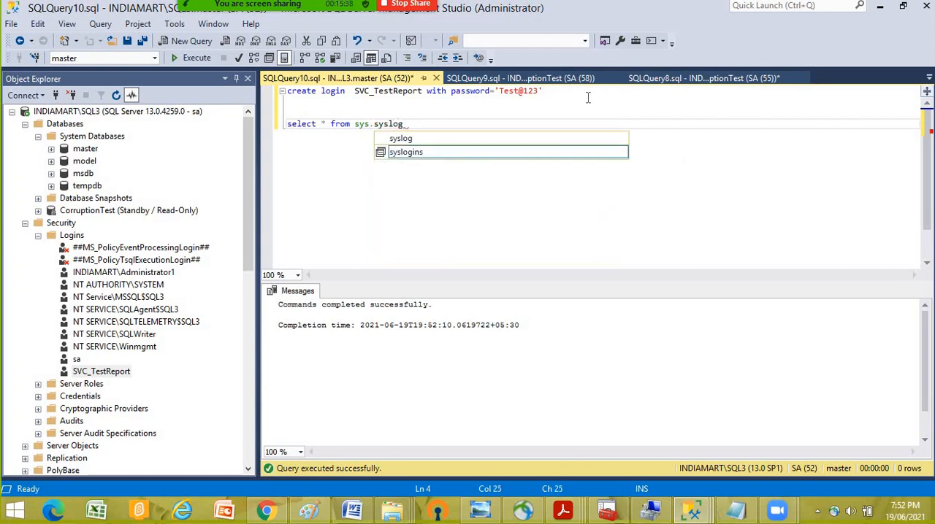
pyautogui.write('i')
pyautogui.press('Tab')
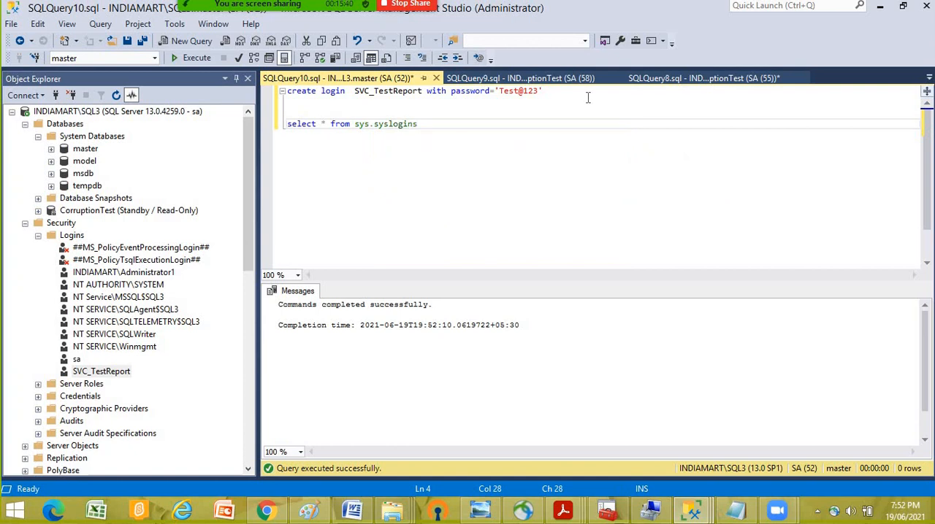
# - Filter the syslogins query with where name='SVC_TestReport' and execute only that statement
pyautogui.write("where name='")
pyautogui.doubleClick(393, 92)
pyautogui.click(491, 123)
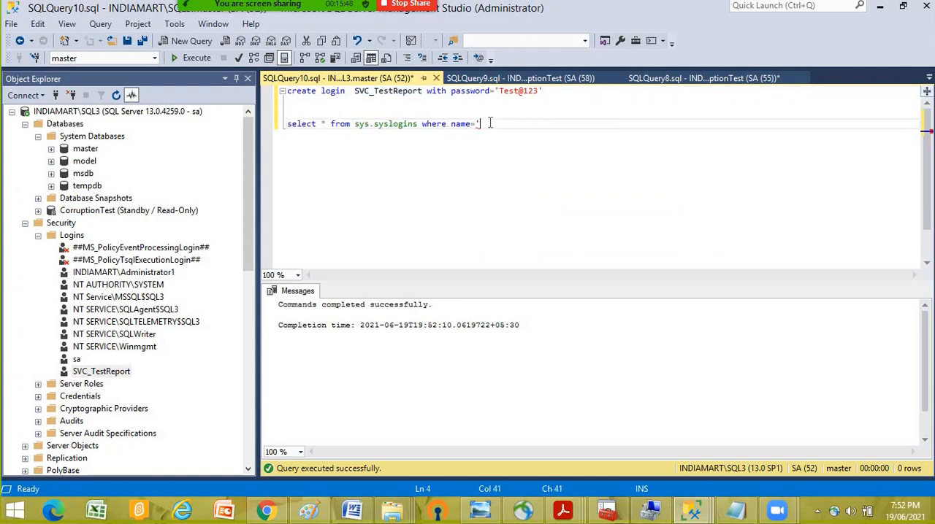
pyautogui.hotkey('ctrl', 'v')
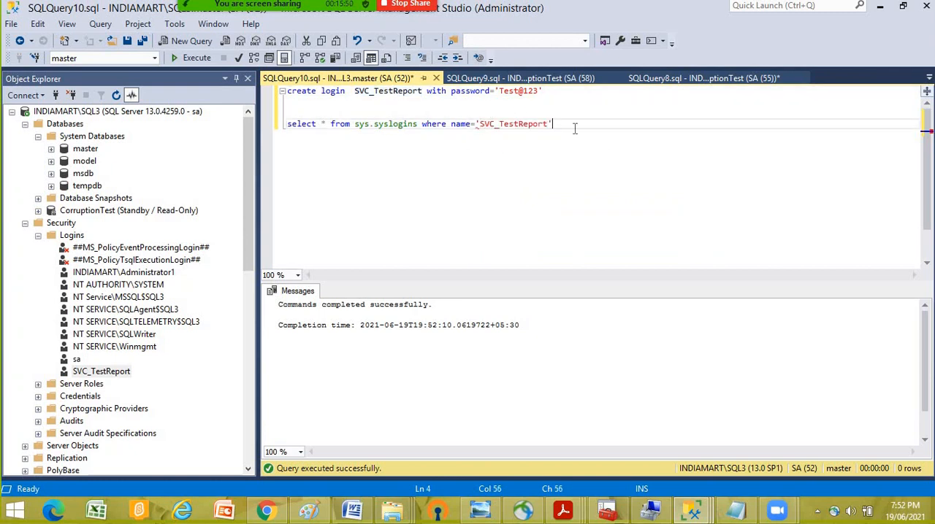
pyautogui.hotkey('shift', 'Home')
pyautogui.click(192, 58)
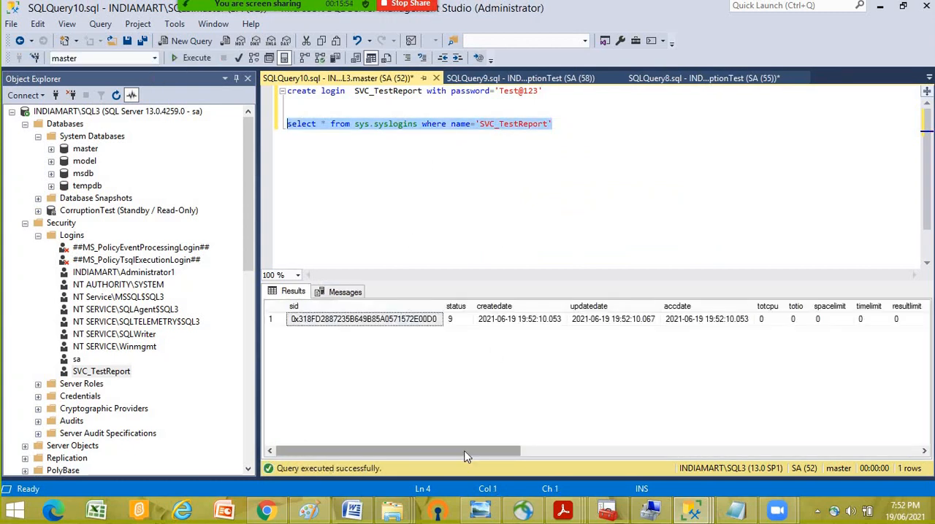
# - Copy the SVC_TestReport login's SID from the results and add it as a comment after the syslogins query
pyautogui.moveTo(464, 454); pyautogui.dragTo(321, 451)
pyautogui.click(319, 323)
pyautogui.rightClick(320, 323)
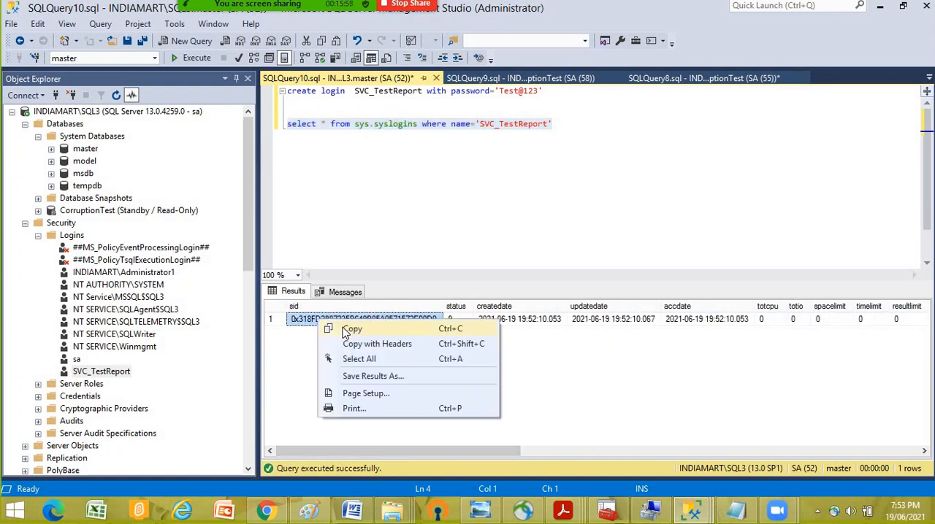
pyautogui.click(348, 329)
pyautogui.click(586, 125)
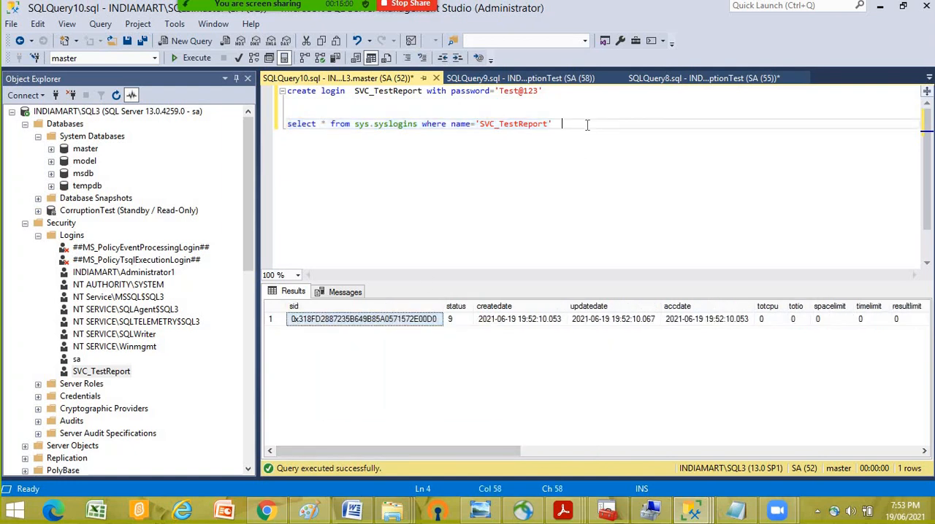
pyautogui.hotkey('ctrl', 'v')
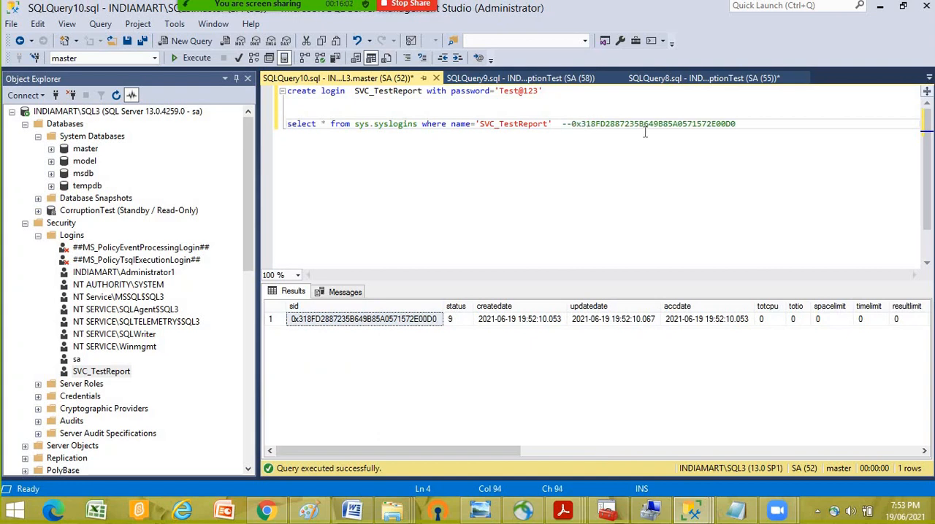
# - Start a use statement a few lines below the syslogins query
pyautogui.press('Return')
pyautogui.press('Return')
pyautogui.press('Return')
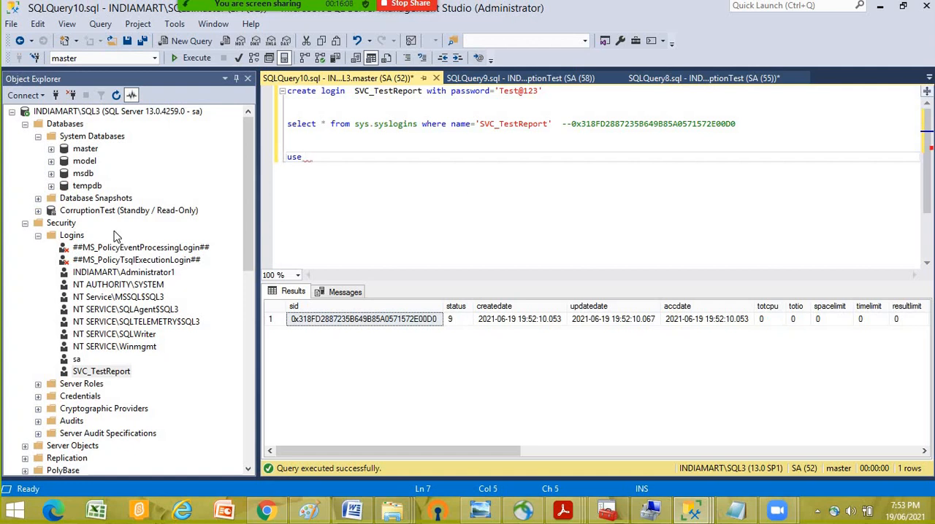
pyautogui.rightClick(103, 212)
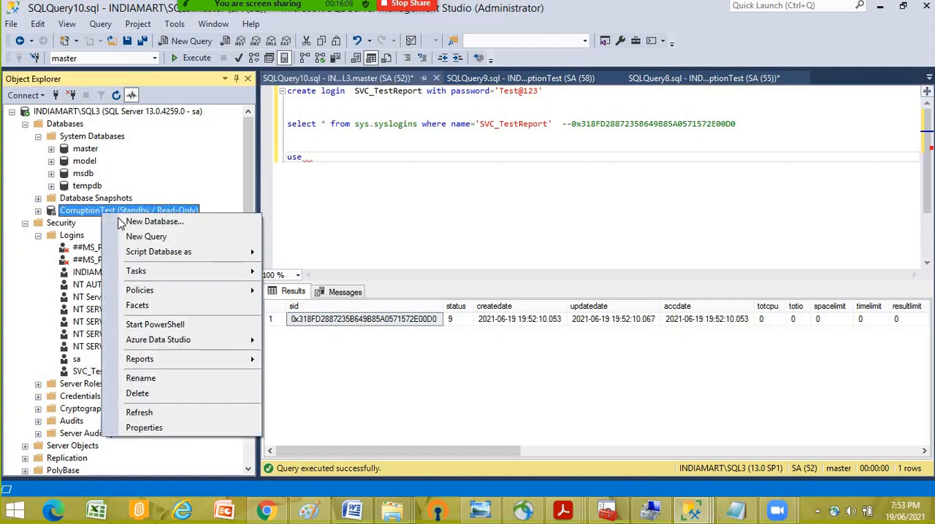
pyautogui.click(318, 167)
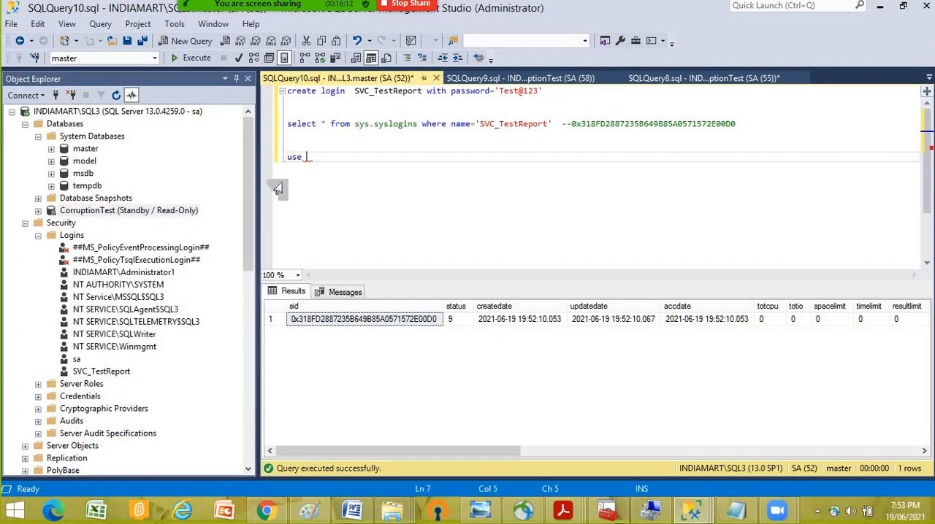
# - Open a new query on SQL3's CorruptionTest database and write select * from sys.sysusers where name=
pyautogui.click(103, 213)
pyautogui.rightClick(103, 212)
pyautogui.click(135, 230)
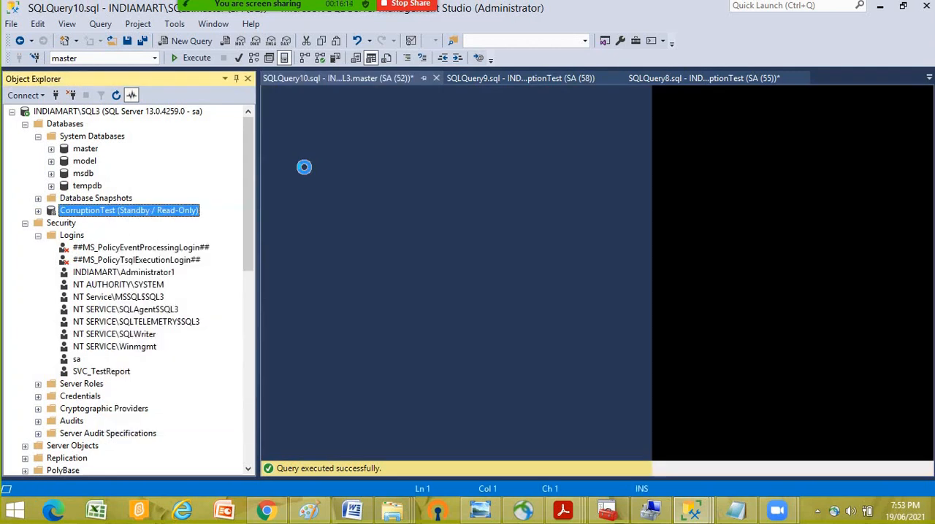
pyautogui.write('select * fro')
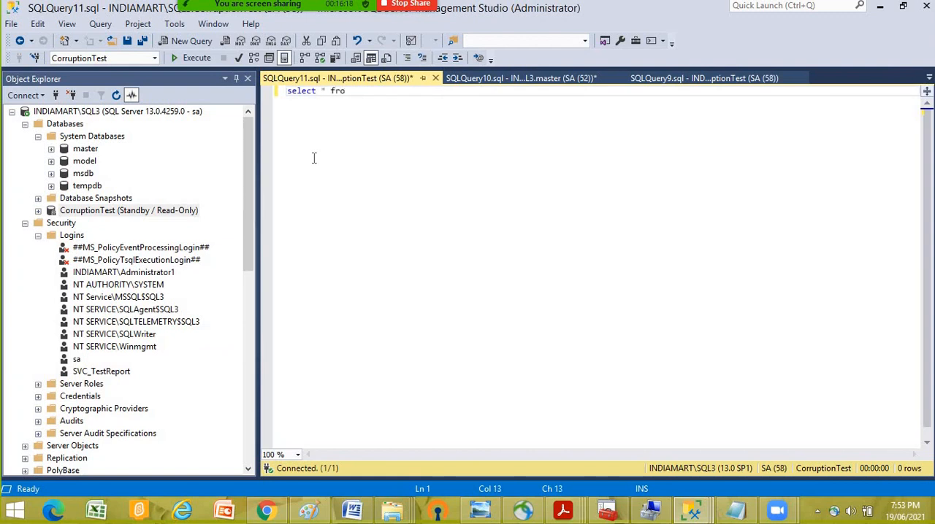
pyautogui.write('m sys')
pyautogui.write('.sysusers')
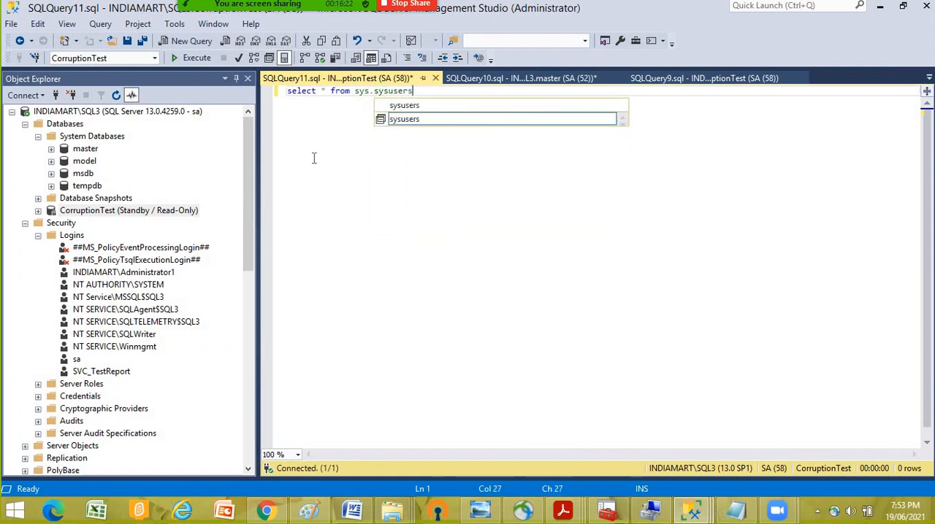
pyautogui.write(' where name')
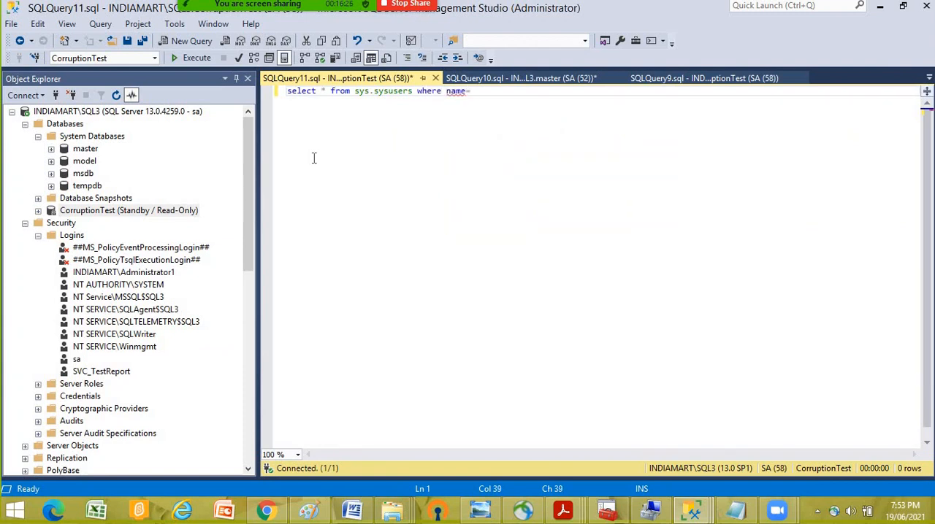
# - Complete the sysusers filter with 'SVC_TestReport', copied from the syslogins query, and execute the query
pyautogui.click(557, 78)
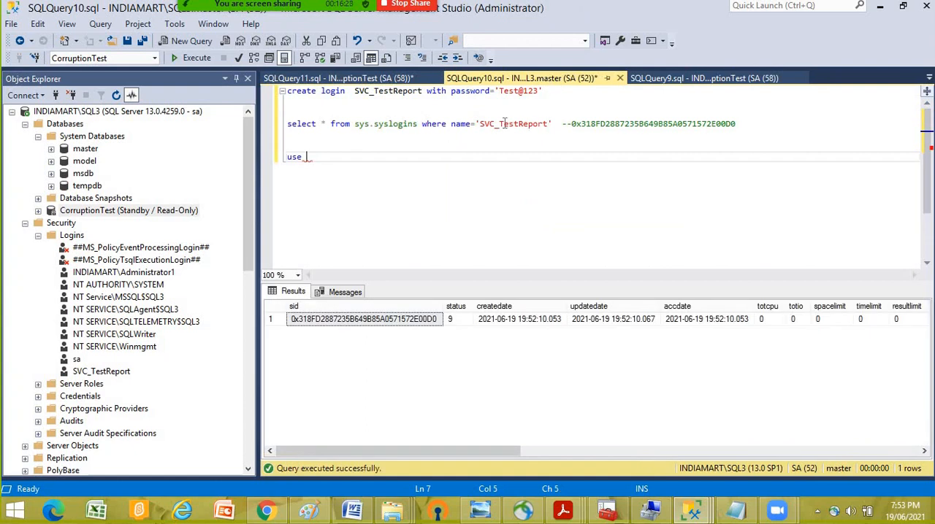
pyautogui.doubleClick(504, 123)
pyautogui.rightClick(526, 133)
pyautogui.click(541, 146)
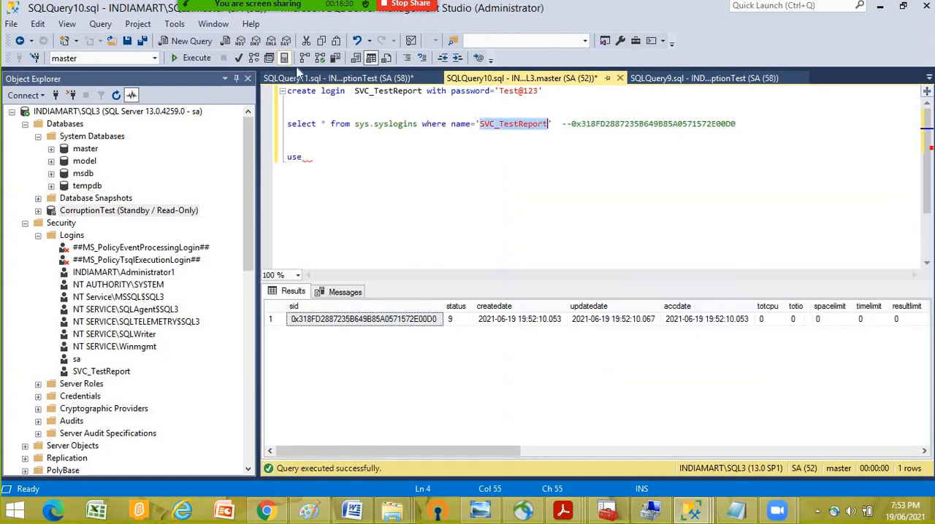
pyautogui.click(321, 79)
pyautogui.write("'")
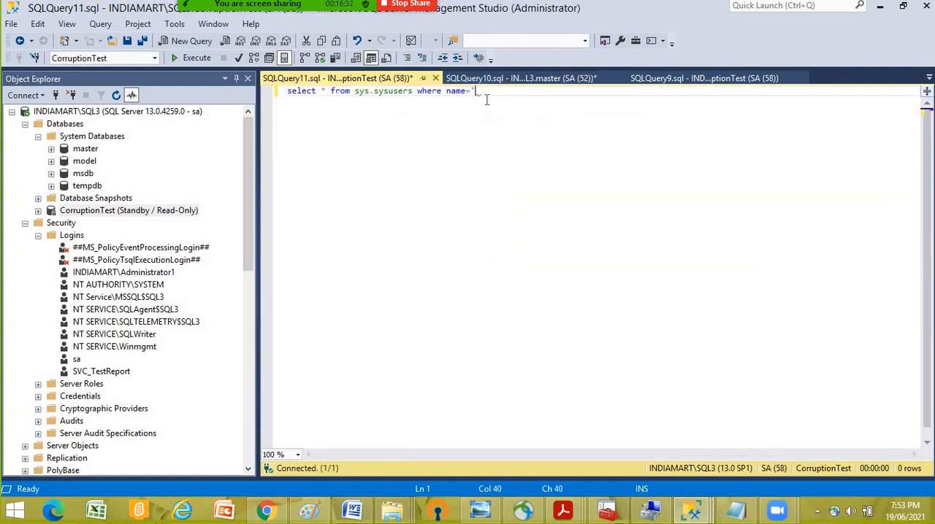
pyautogui.hotkey('ctrl', 'v')
pyautogui.press('F5')
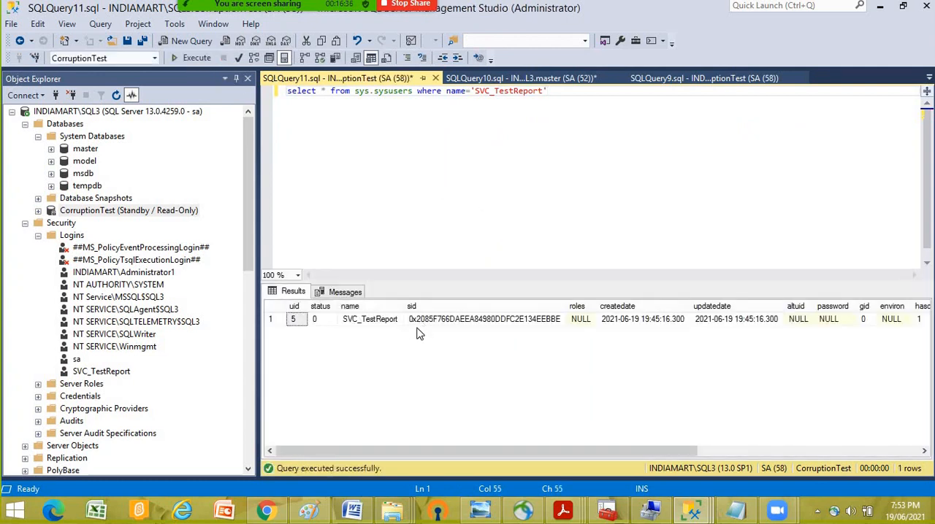
# - Copy the database user's SID from the sysusers result and paste it below the login SID comment in the master query
pyautogui.click(429, 325)
pyautogui.rightClick(429, 321)
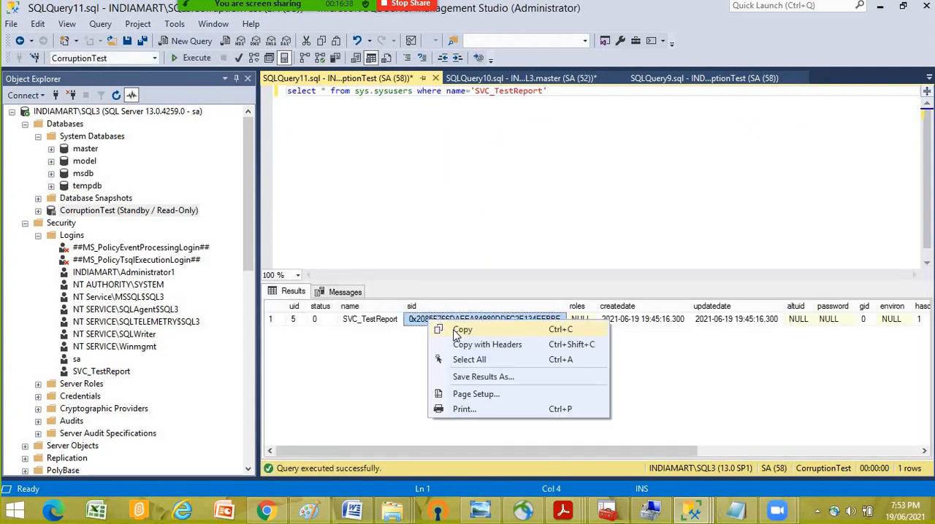
pyautogui.click(454, 330)
pyautogui.click(497, 78)
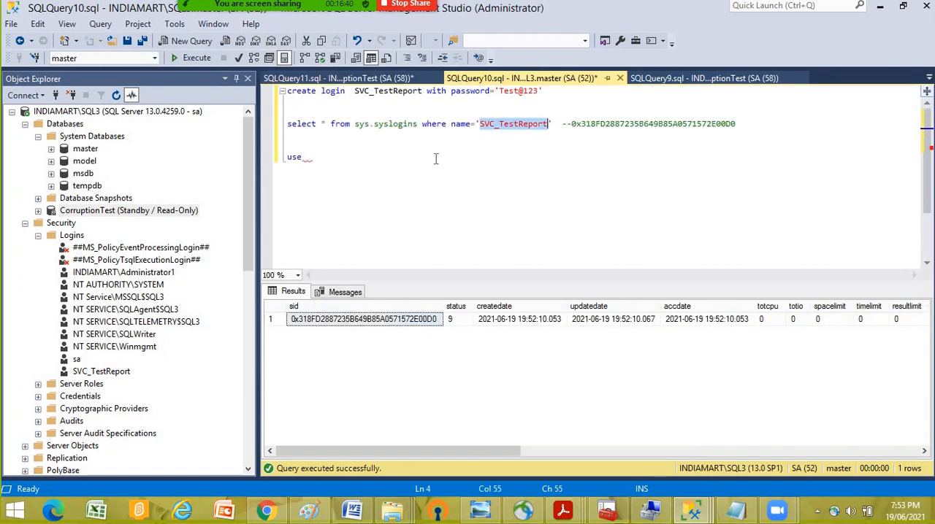
pyautogui.click(754, 128)
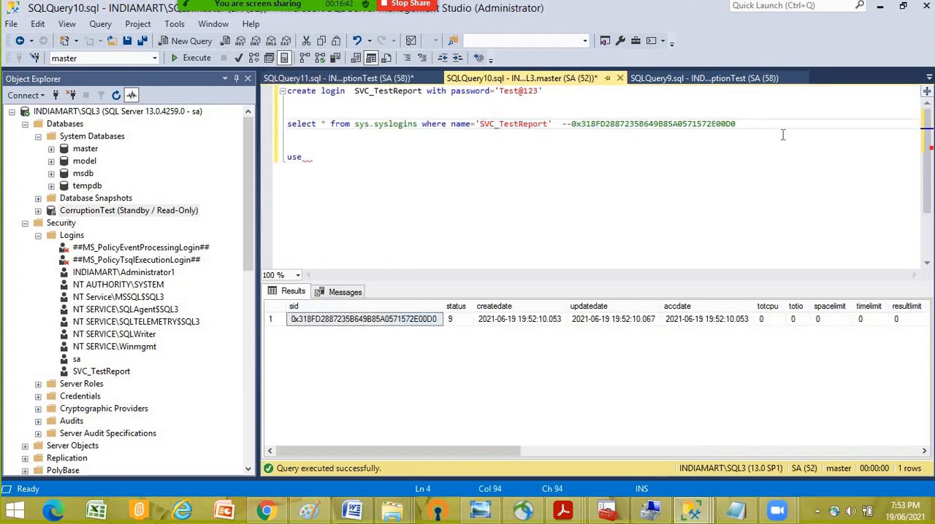
pyautogui.press('Return')
pyautogui.press('Return')
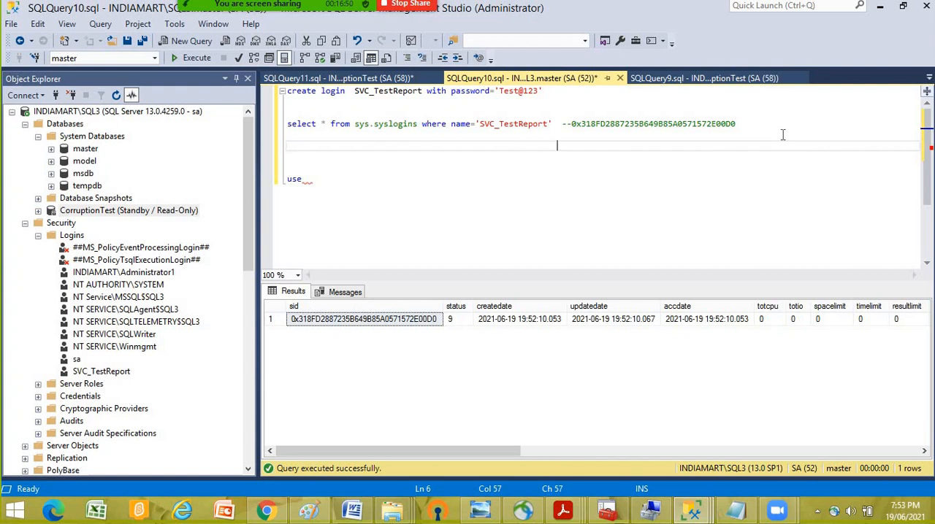
pyautogui.hotkey('ctrl', 'v')
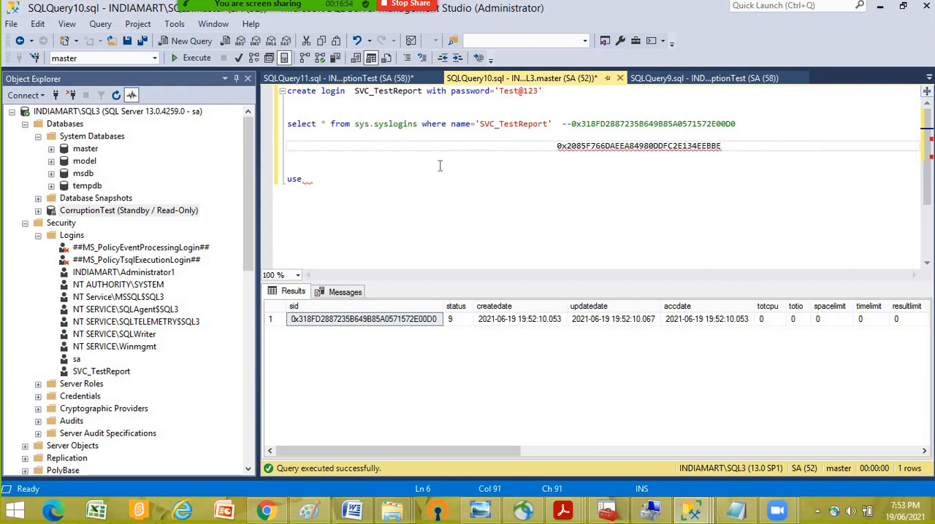
# - Delete the SVC_TestReport login from SQL3
pyautogui.click(305, 78)
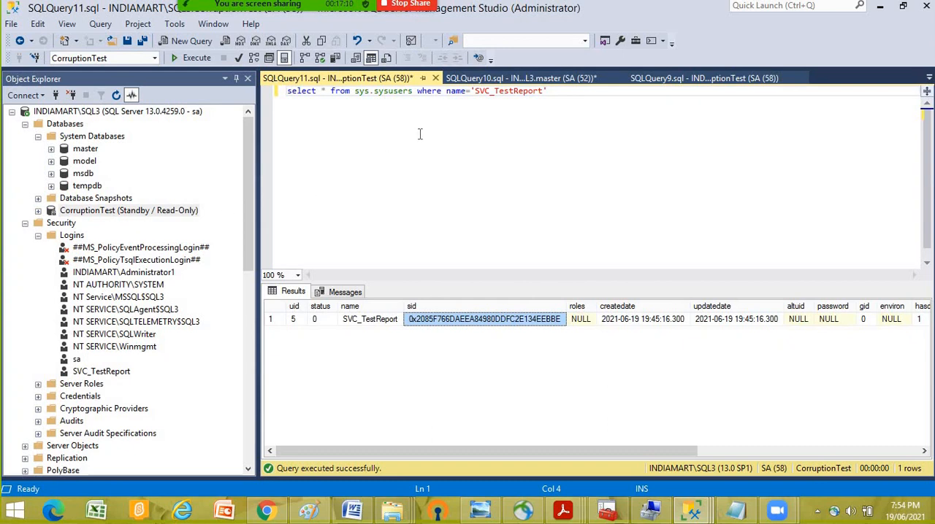
pyautogui.rightClick(117, 372)
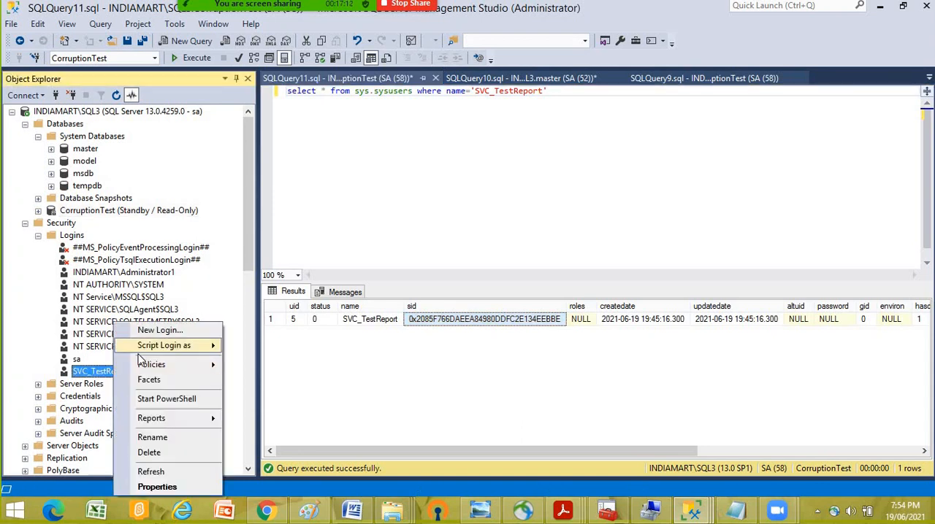
pyautogui.click(150, 452)
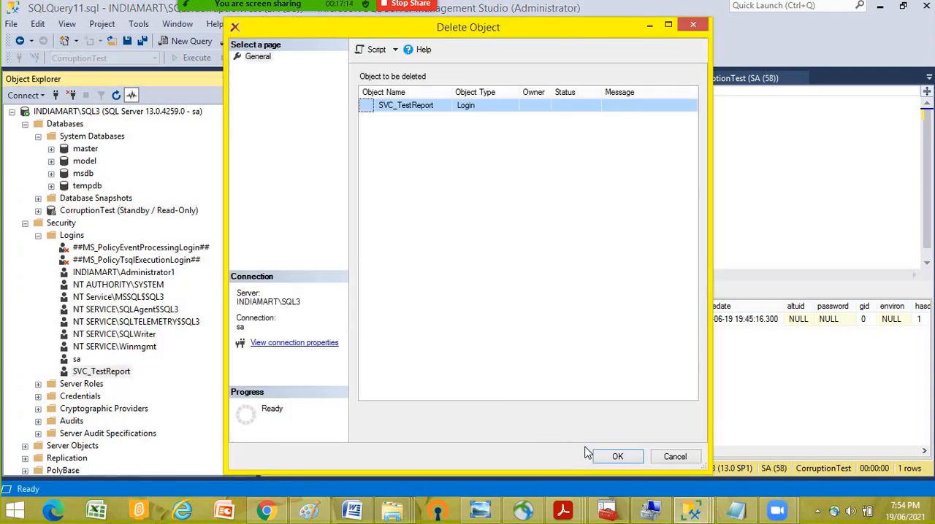
pyautogui.click(618, 457)
pyautogui.click(582, 276)
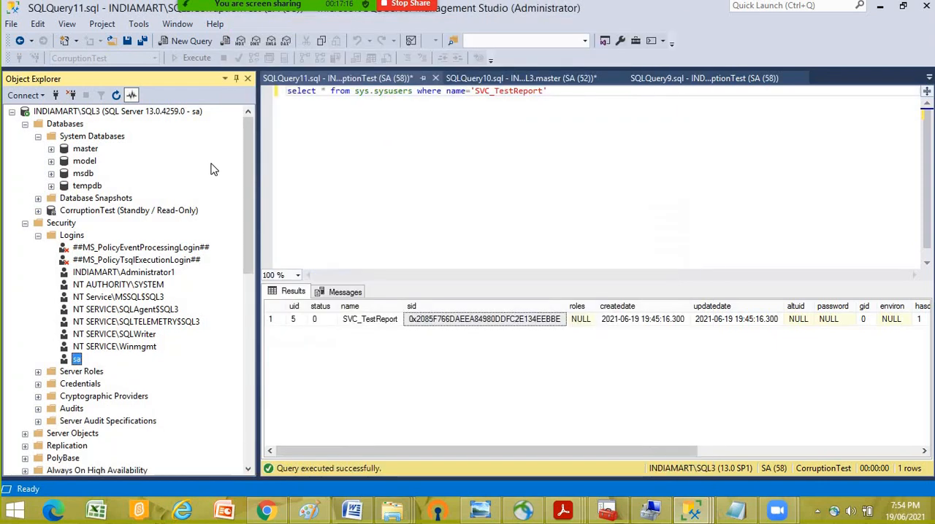
# - Copy the login SID from the comment beside the syslogins query and return to the sysusers query
pyautogui.click(86, 112)
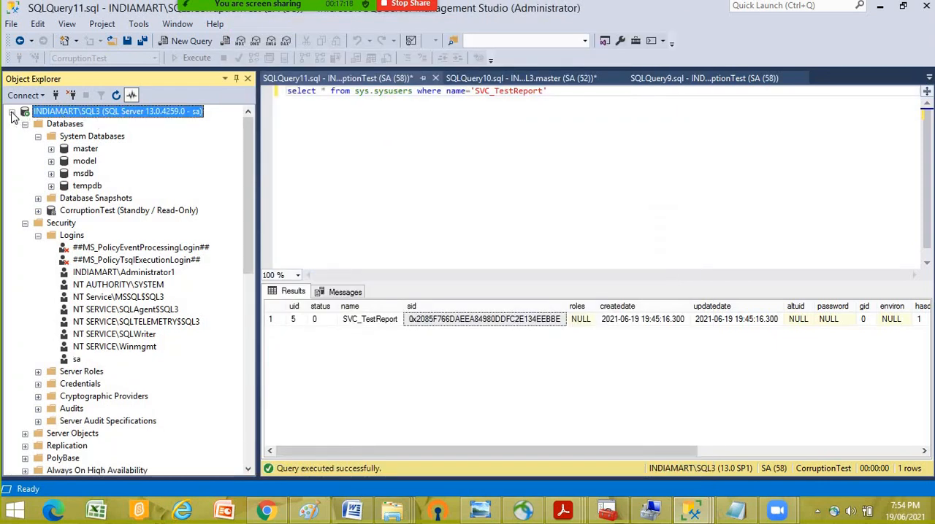
pyautogui.click(357, 85)
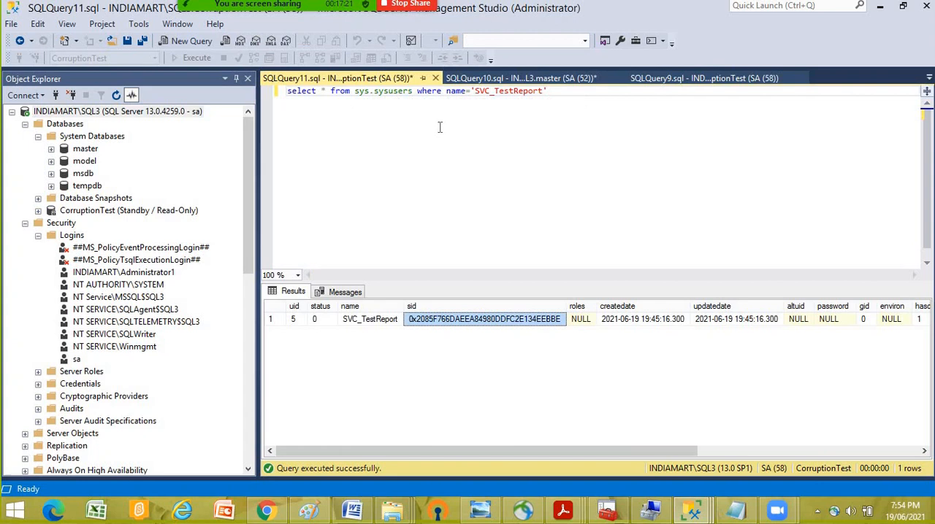
pyautogui.click(482, 78)
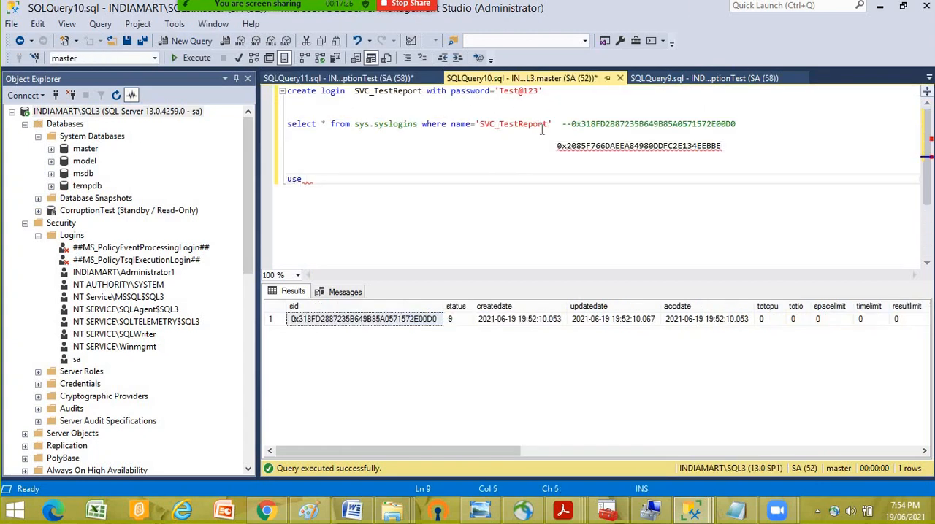
pyautogui.doubleClick(613, 125)
pyautogui.rightClick(613, 125)
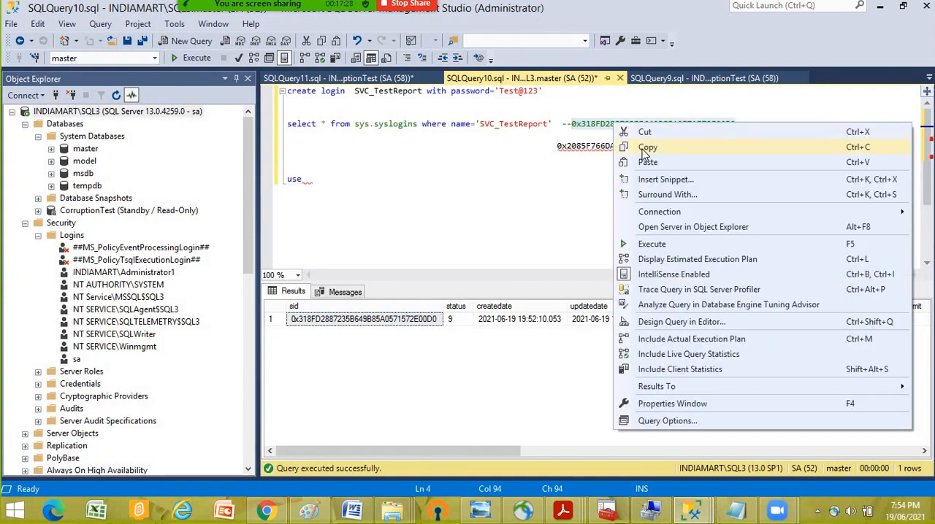
pyautogui.click(616, 144)
pyautogui.click(337, 80)
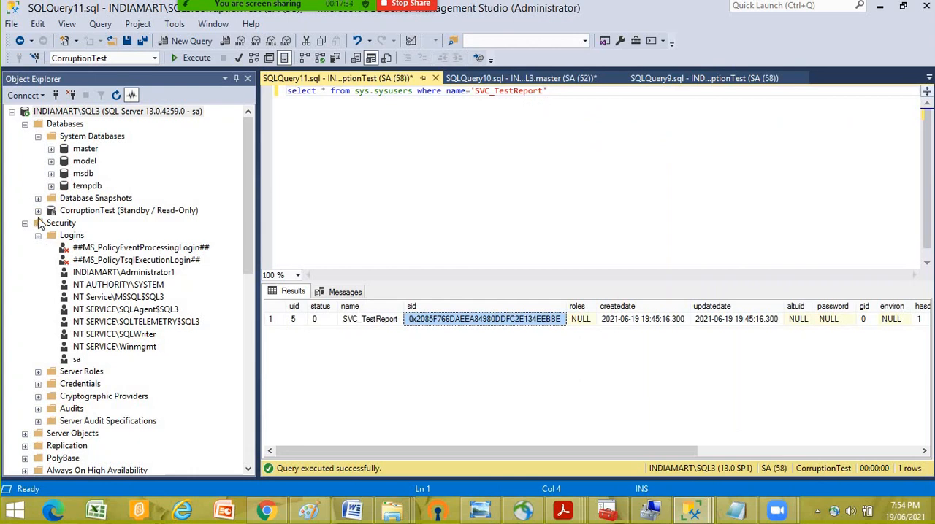
# - Copy the whole syslogins query line, including its SID comment, from the SQL3 master query
pyautogui.click(12, 111)
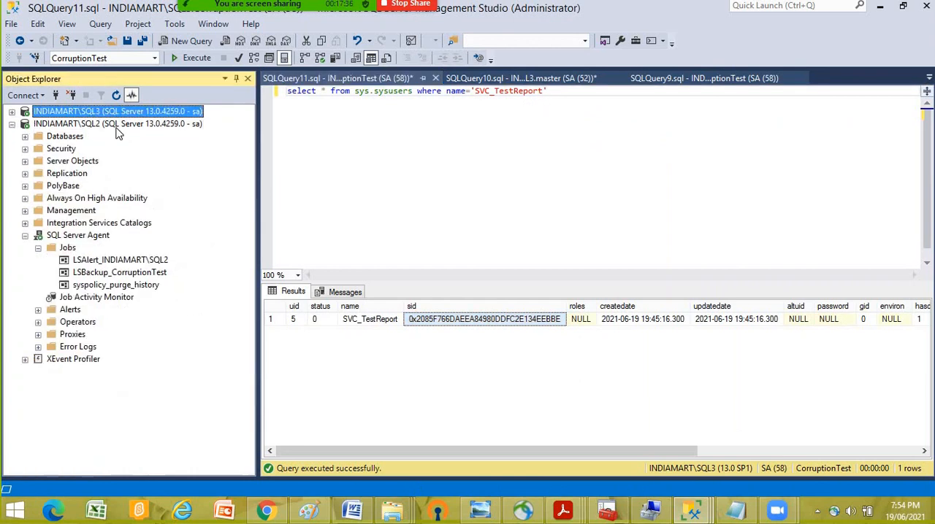
pyautogui.click(120, 124)
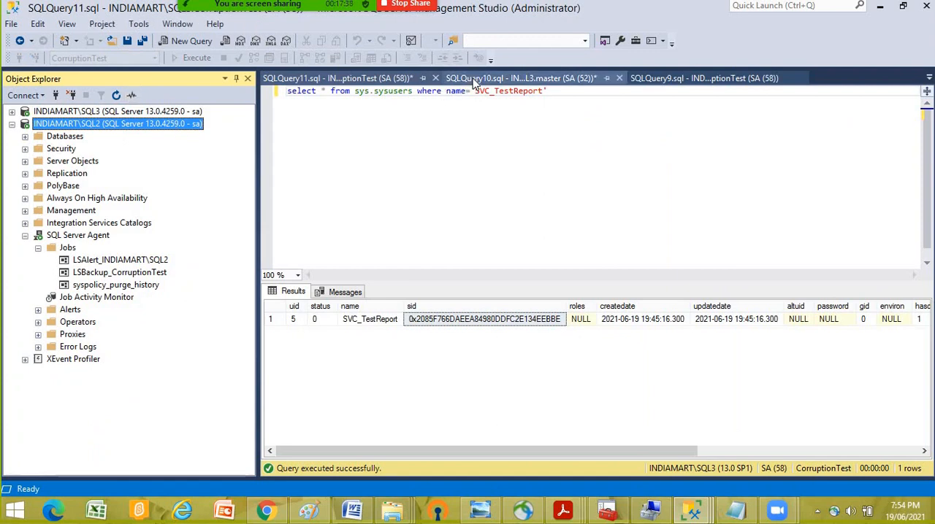
pyautogui.click(474, 79)
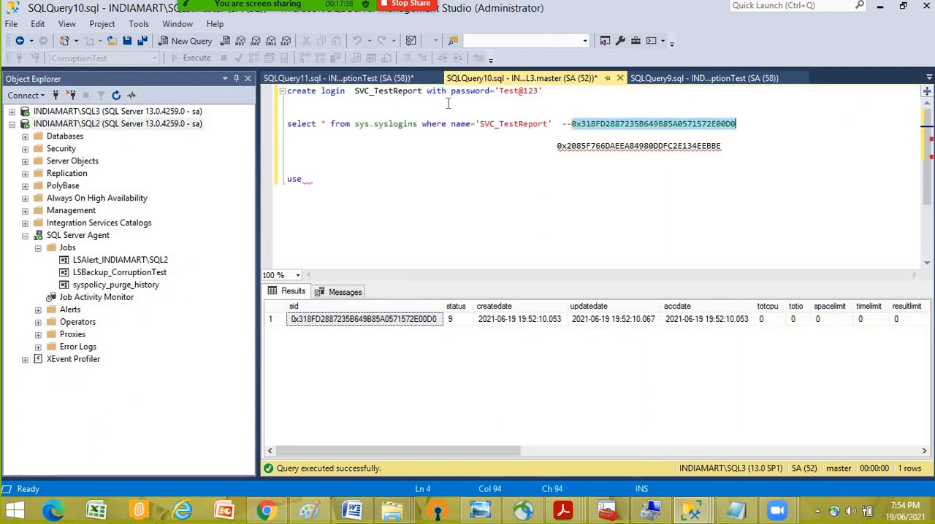
pyautogui.click(461, 182)
pyautogui.moveTo(506, 124); pyautogui.dragTo(291, 125)
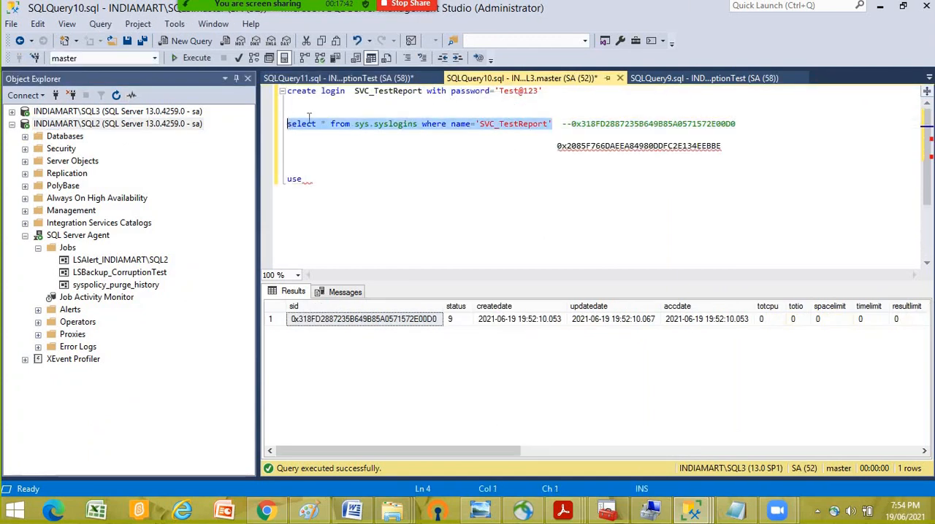
pyautogui.rightClick(282, 126)
pyautogui.click(280, 127)
pyautogui.click(280, 127)
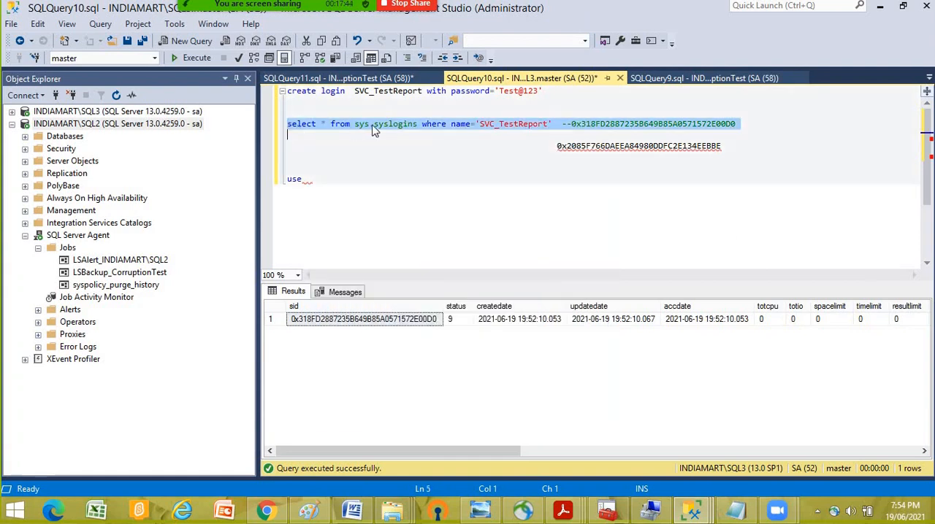
pyautogui.click(504, 132)
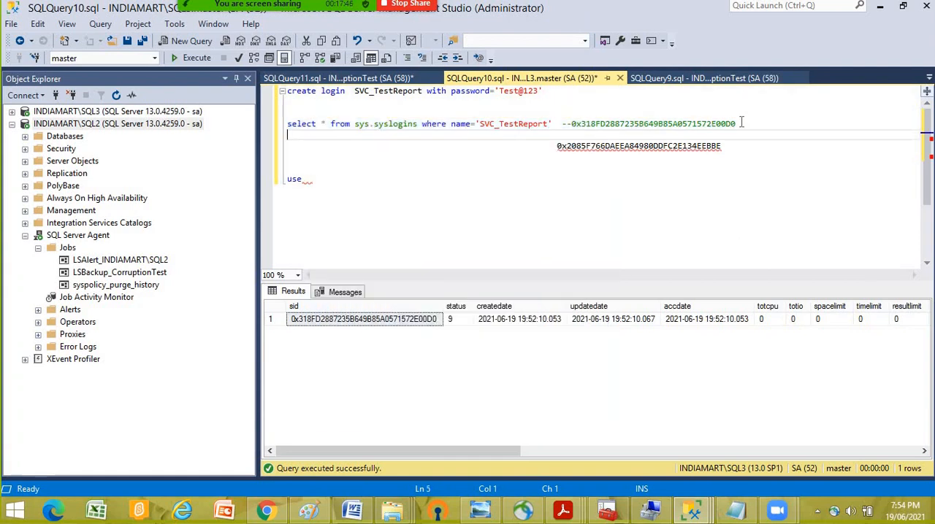
pyautogui.moveTo(742, 123); pyautogui.dragTo(294, 128)
pyautogui.rightClick(299, 125)
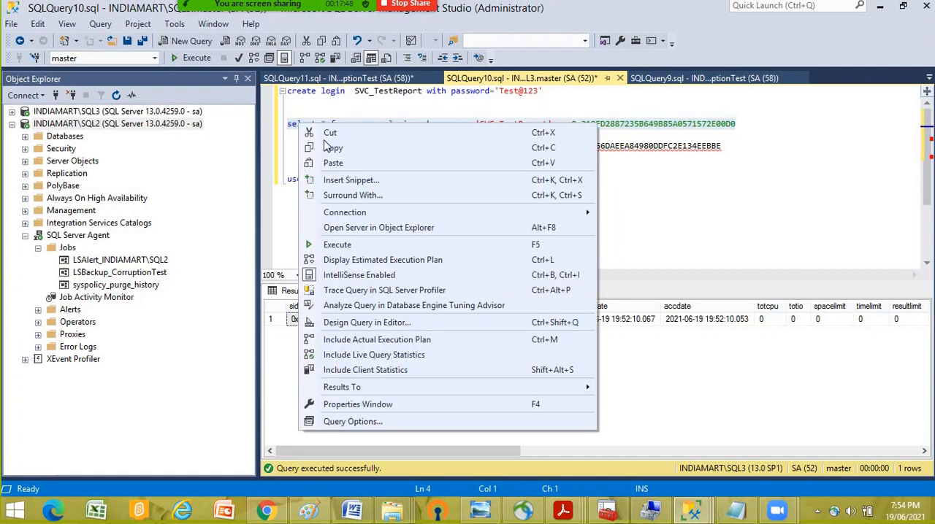
pyautogui.click(330, 148)
# - Paste the syslogins query into a new query on SQL2's master database and execute it
pyautogui.click(24, 138)
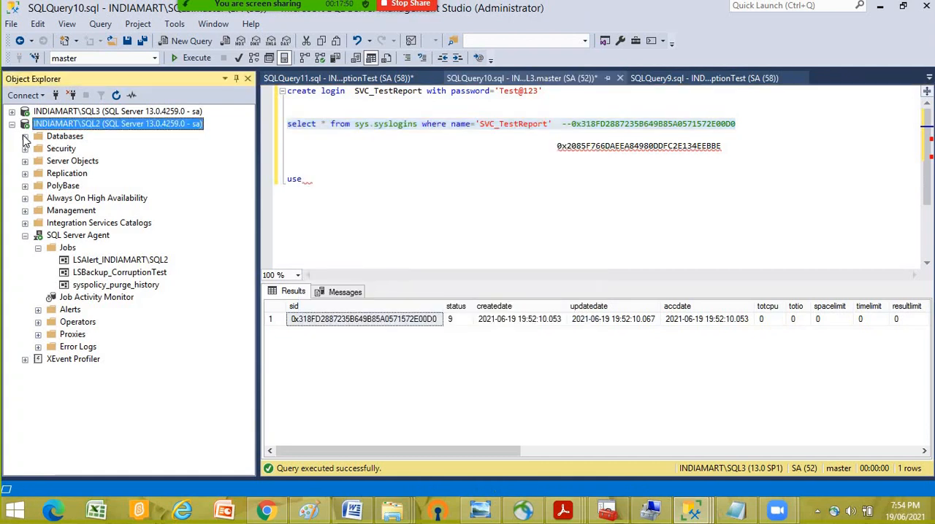
pyautogui.click(24, 137)
pyautogui.rightClick(83, 136)
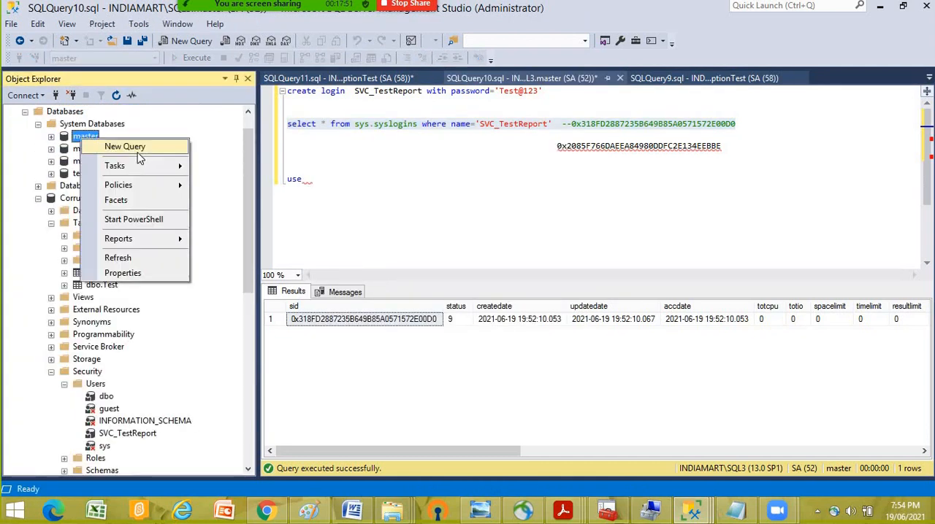
pyautogui.press('Return')
pyautogui.rightClick(341, 149)
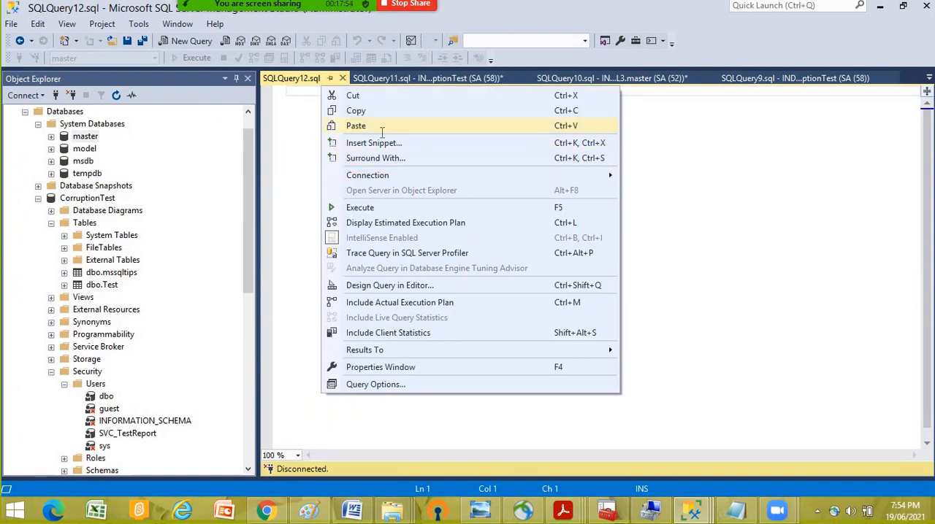
pyautogui.click(381, 126)
pyautogui.click(197, 59)
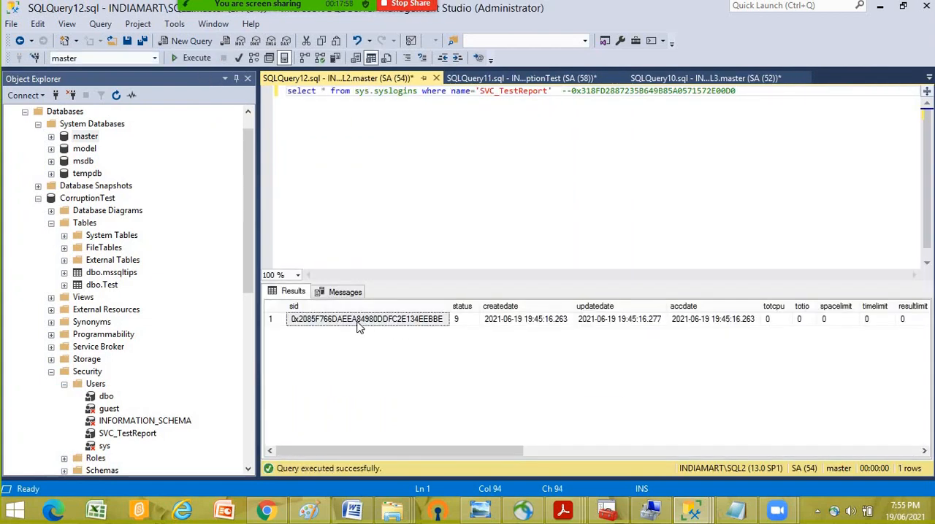
# - Widen the sid result column, copy the SVC_TestReport SID and paste it three lines below the SQL2 query
pyautogui.click(450, 306)
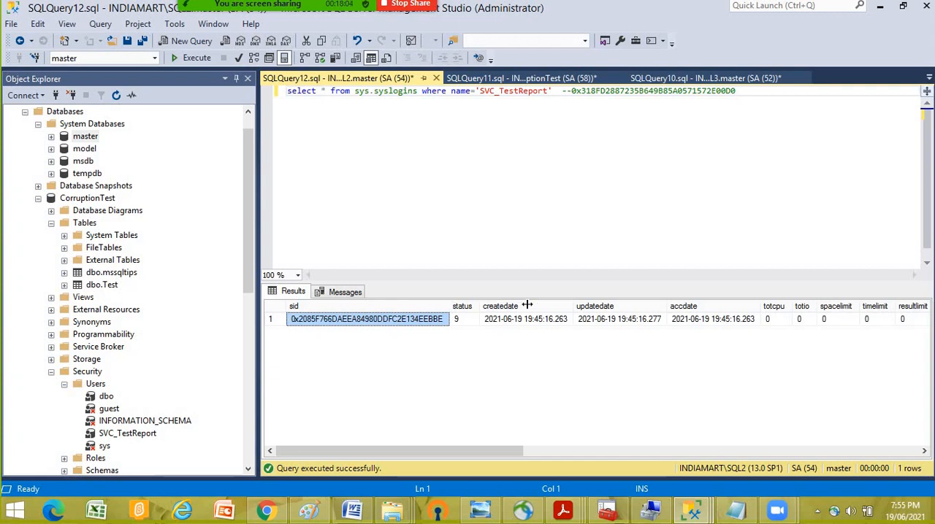
pyautogui.moveTo(527, 305); pyautogui.dragTo(545, 306)
pyautogui.rightClick(391, 326)
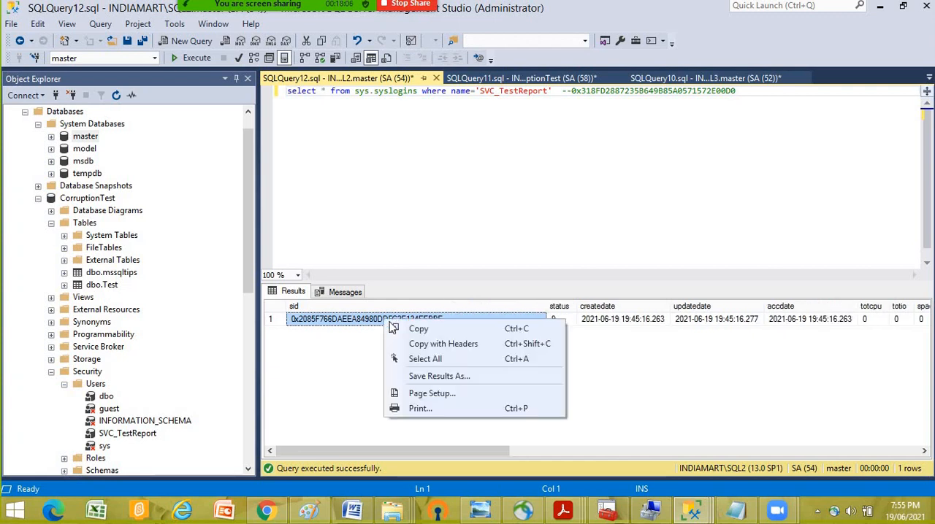
pyautogui.click(414, 331)
pyautogui.click(496, 167)
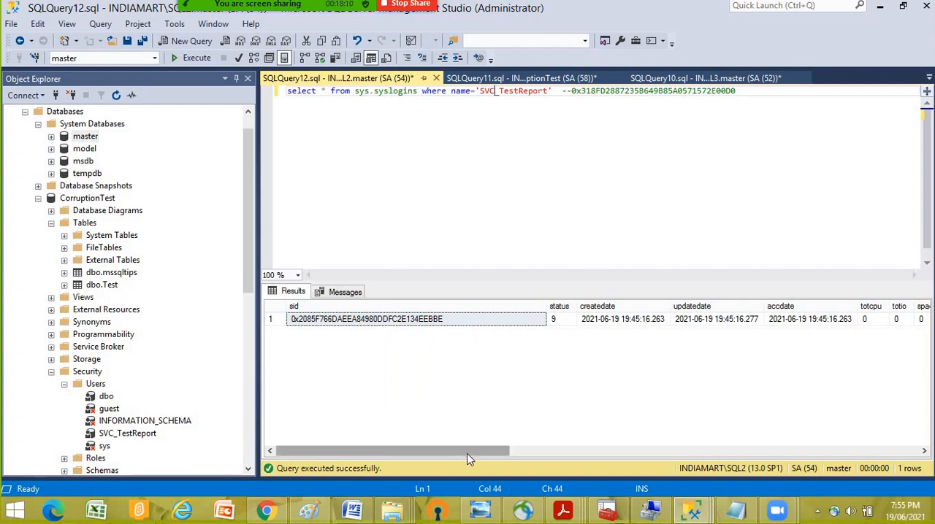
pyautogui.moveTo(472, 453); pyautogui.dragTo(553, 453)
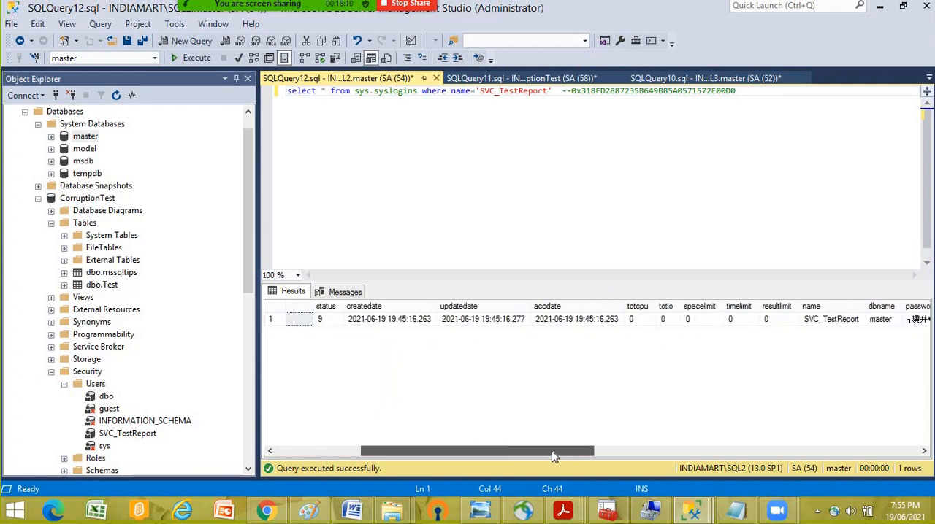
pyautogui.click(760, 94)
pyautogui.press('Return')
pyautogui.press('Return')
pyautogui.press('Return')
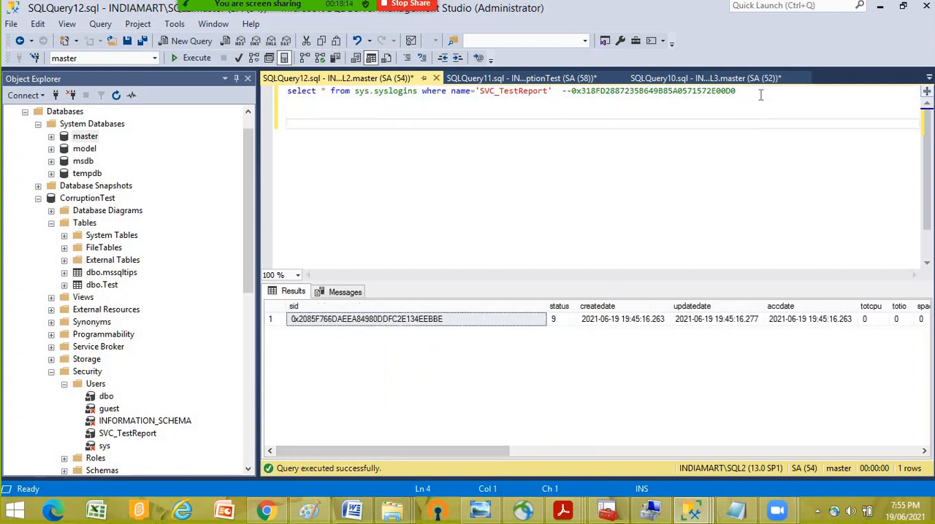
pyautogui.hotkey('ctrl', 'v')
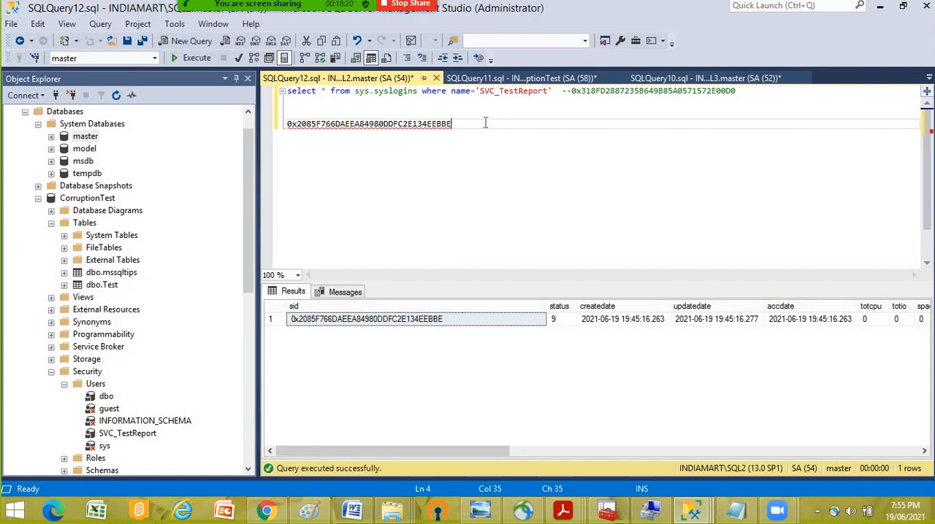
# - Copy the SID written below the SQL2 syslogins query and expand the SQL3 server
pyautogui.tripleClick(292, 123)
pyautogui.rightClick(323, 124)
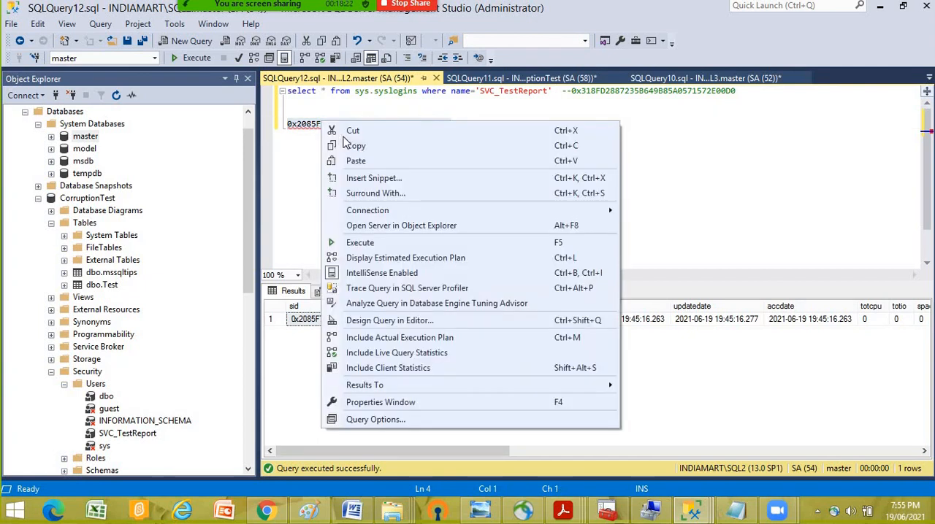
pyautogui.click(356, 145)
pyautogui.scroll(1, 161, 133)
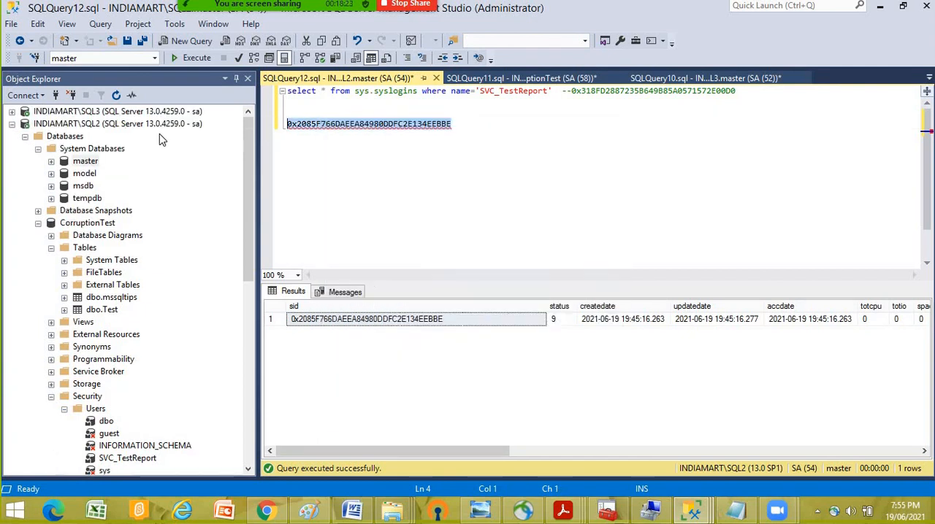
pyautogui.click(12, 112)
pyautogui.rightClick(70, 124)
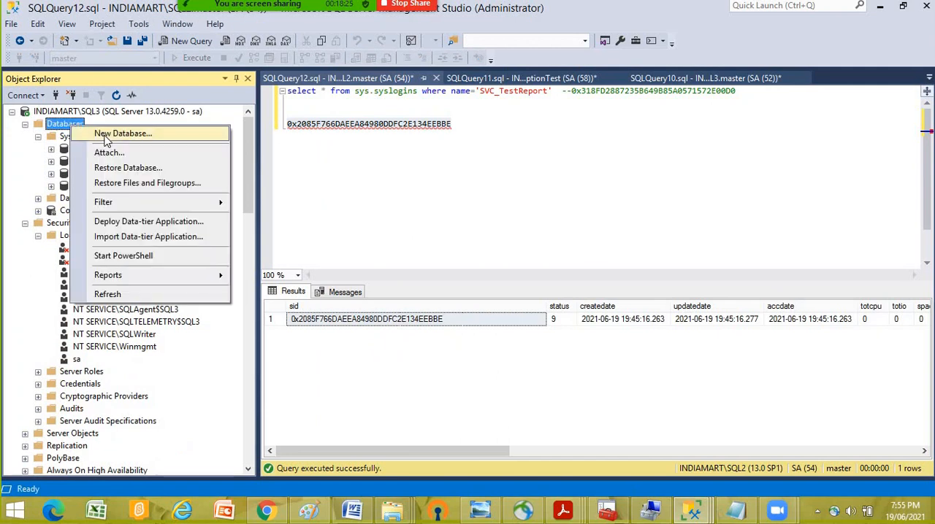
pyautogui.click(113, 131)
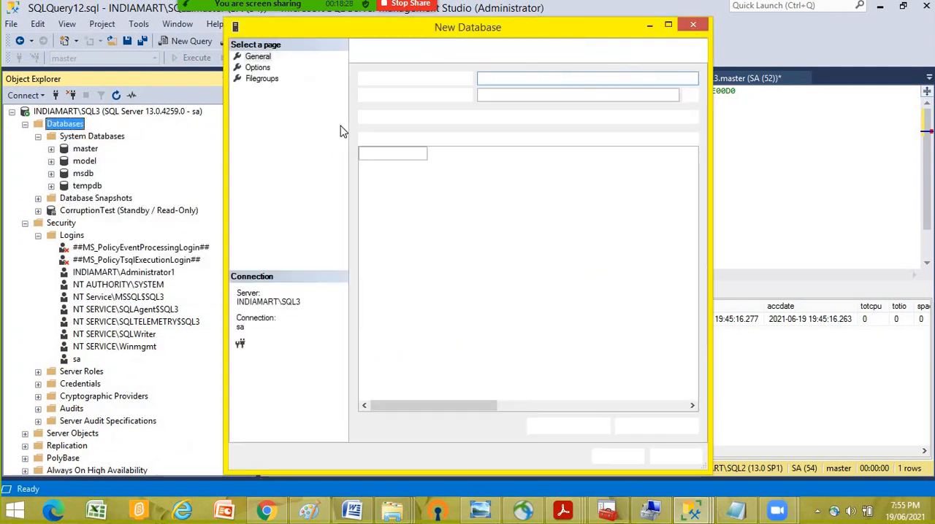
pyautogui.press('Escape')
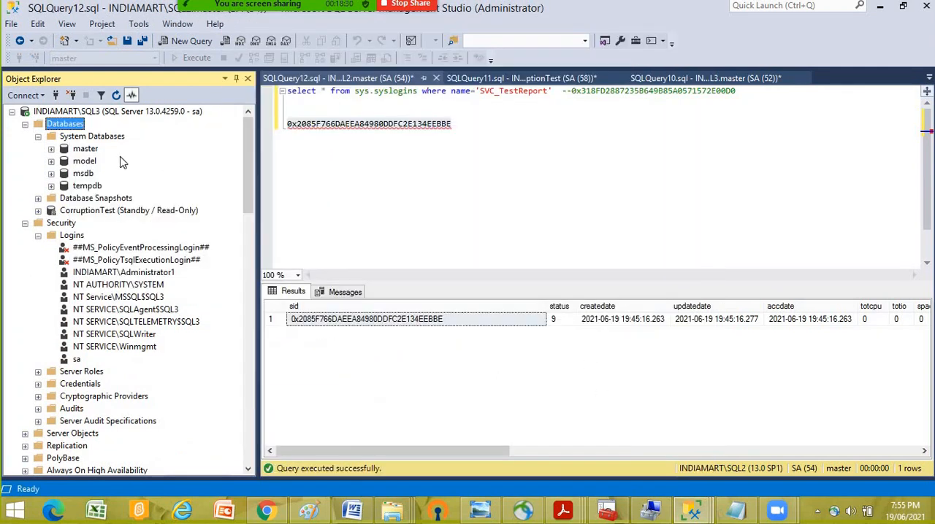
# - Open a new query on SQL3's master database and write 'create login' followed by the copied SID
pyautogui.rightClick(86, 149)
pyautogui.click(132, 154)
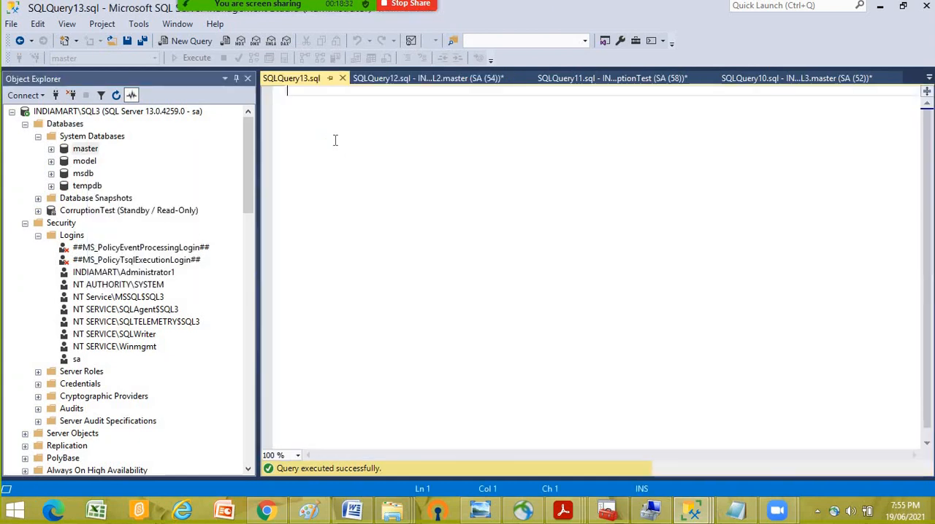
pyautogui.write('crea')
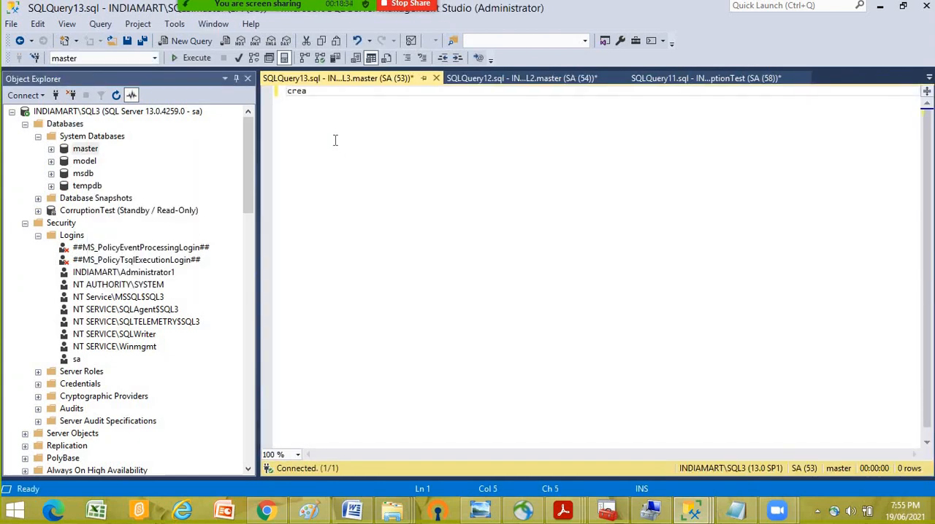
pyautogui.write('te loi')
pyautogui.press('BackSpace')
pyautogui.press('BackSpace')
pyautogui.write('ogin')
pyautogui.hotkey('ctrl', 'v')
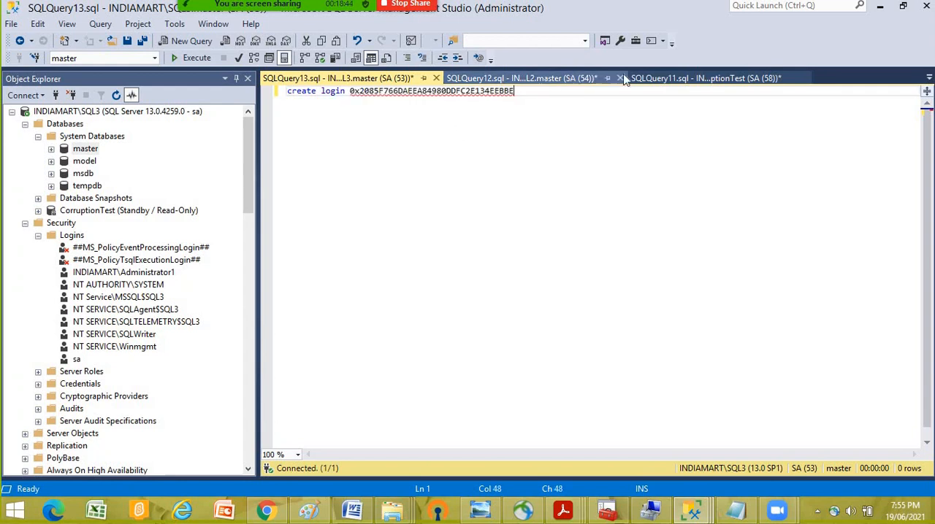
# - Close the sysusers query on CorruptionTest without saving its changes
pyautogui.click(701, 79)
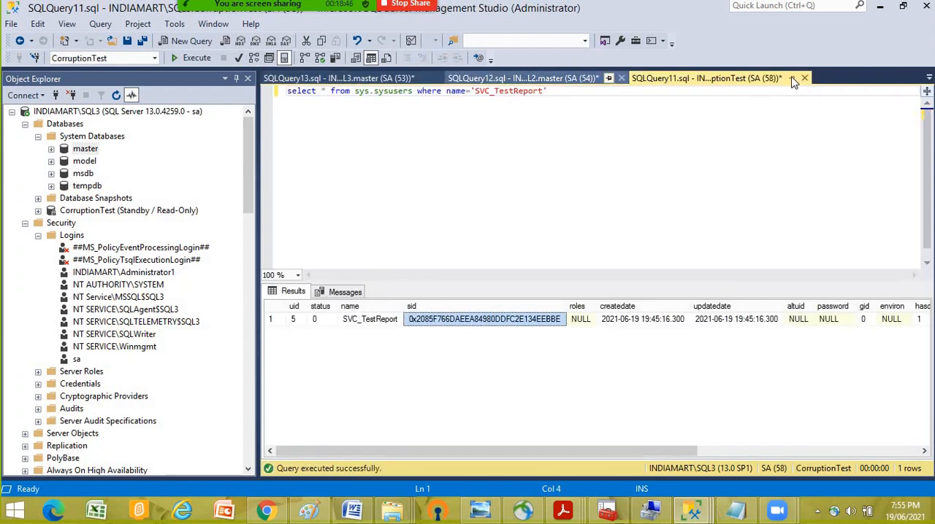
pyautogui.hotkey('ctrl', 'F4')
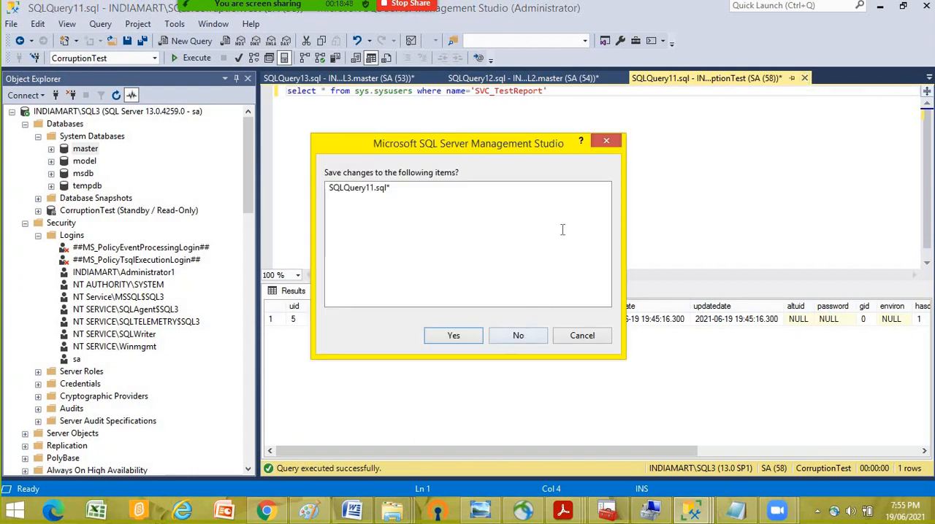
pyautogui.press('n')
# - Copy the login name SVC_TestReport from the SQL2 query and insert it before the SID in the create login statement
pyautogui.click(528, 82)
pyautogui.click(494, 156)
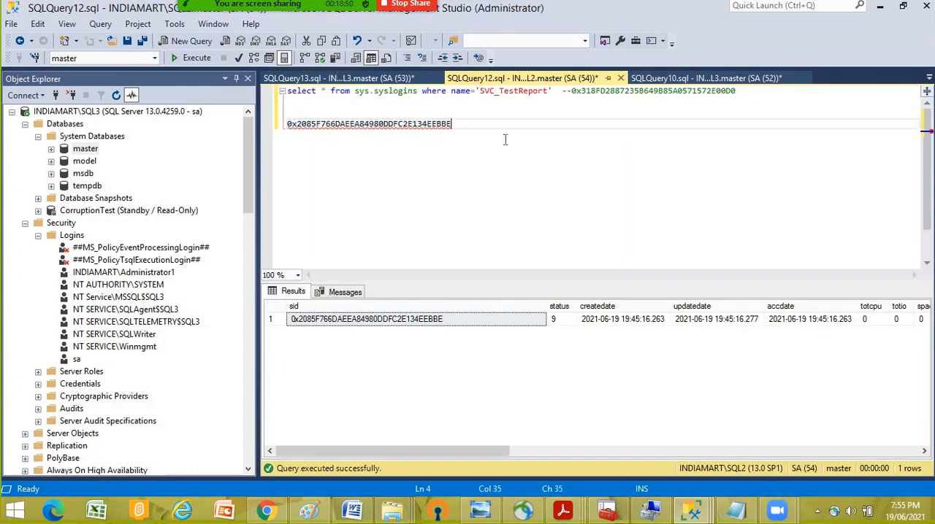
pyautogui.doubleClick(512, 92)
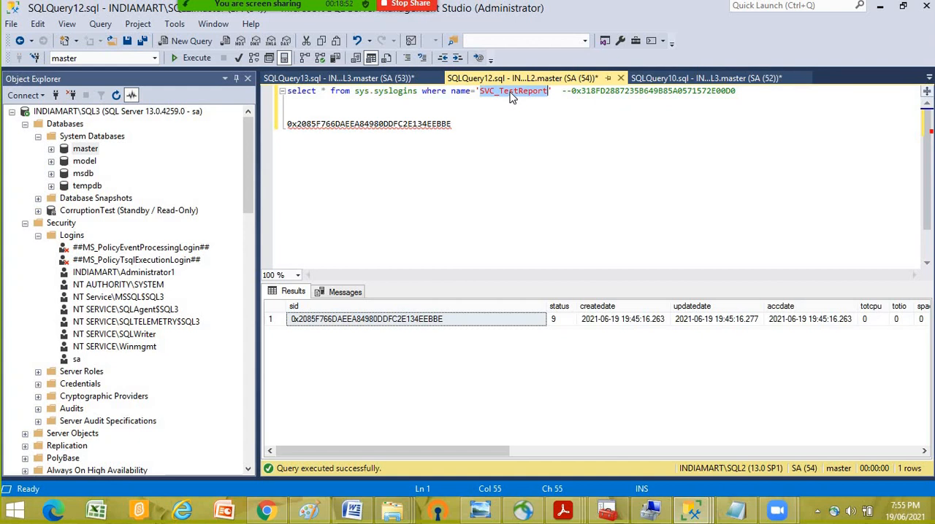
pyautogui.click(353, 79)
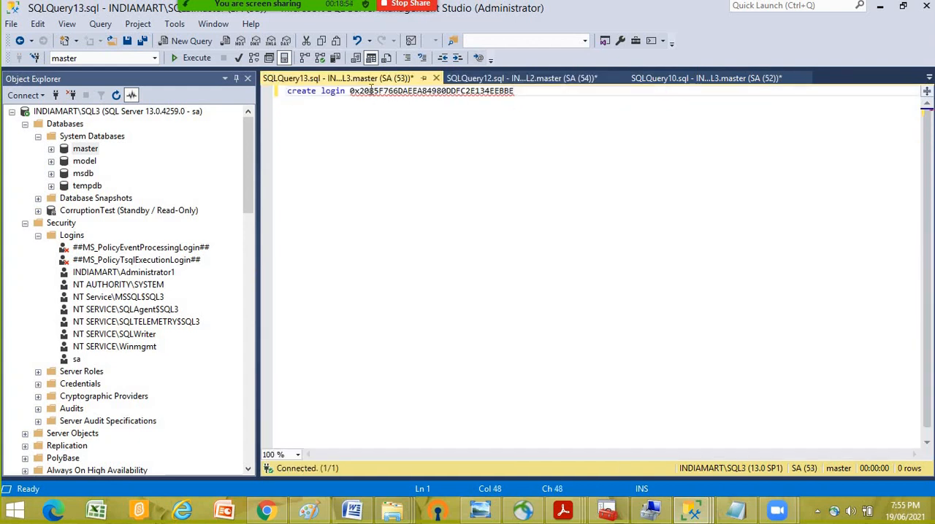
pyautogui.click(350, 91)
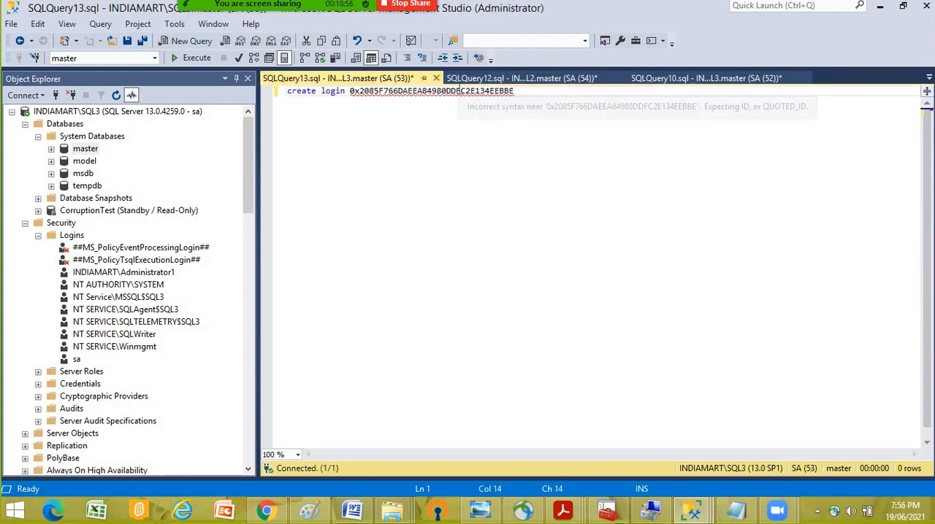
pyautogui.hotkey('ctrl', 'v')
# - Complete the SVC_TestReport create login statement with the account password and a sid= clause for the copied SID, and execute it on SQL3
pyautogui.write('with pa')
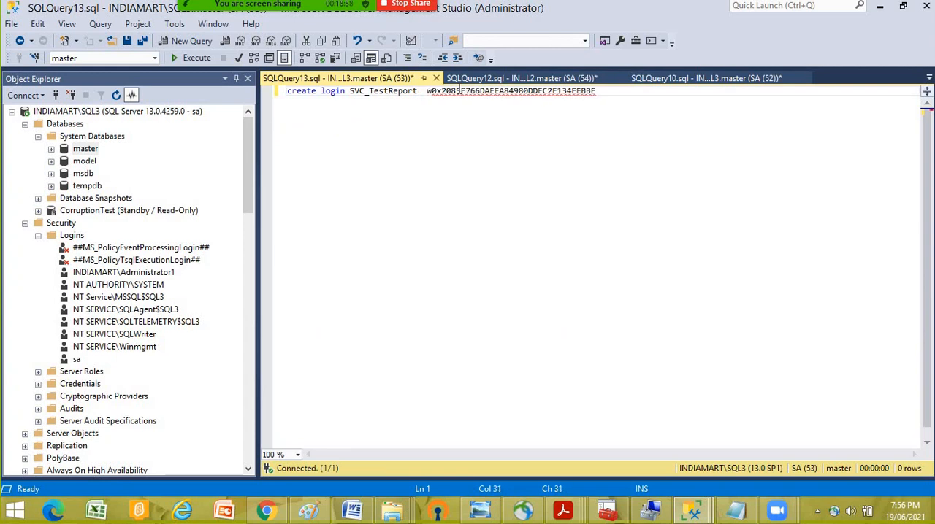
pyautogui.write('ssword')
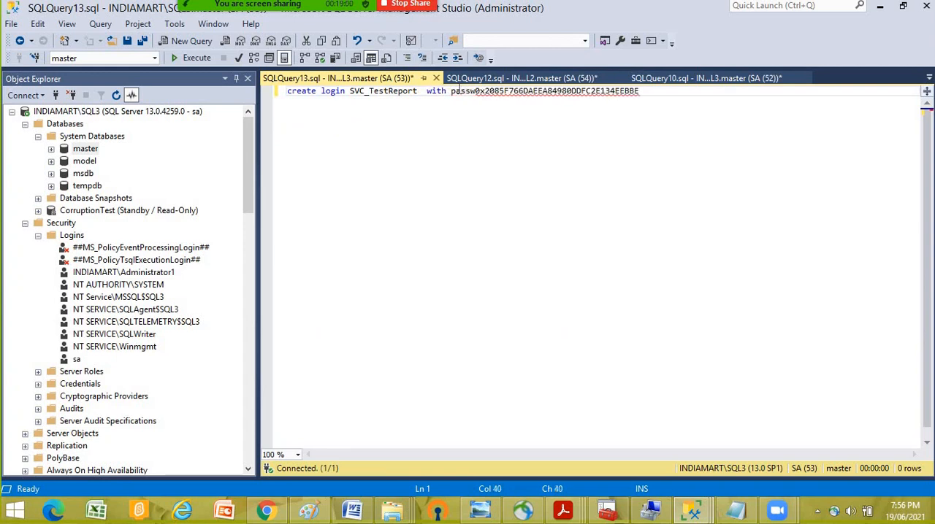
pyautogui.write("='Test")
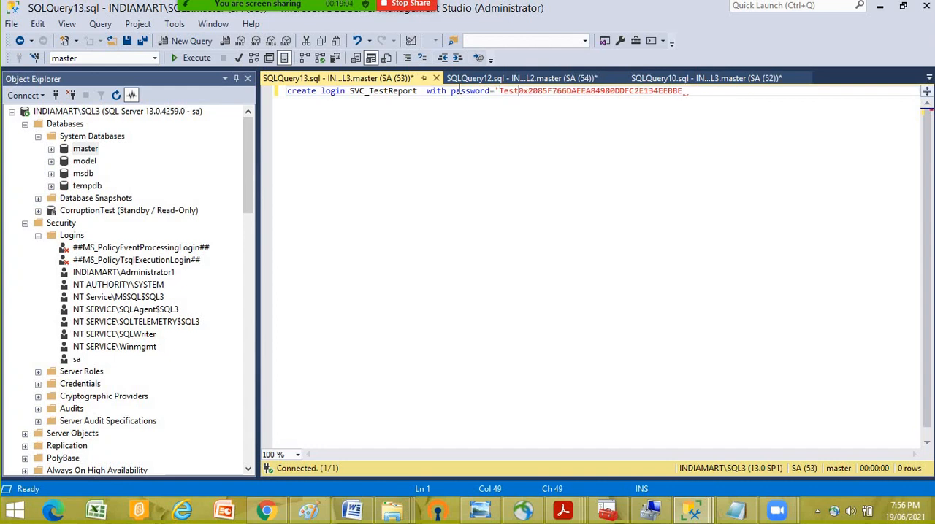
pyautogui.write('@')
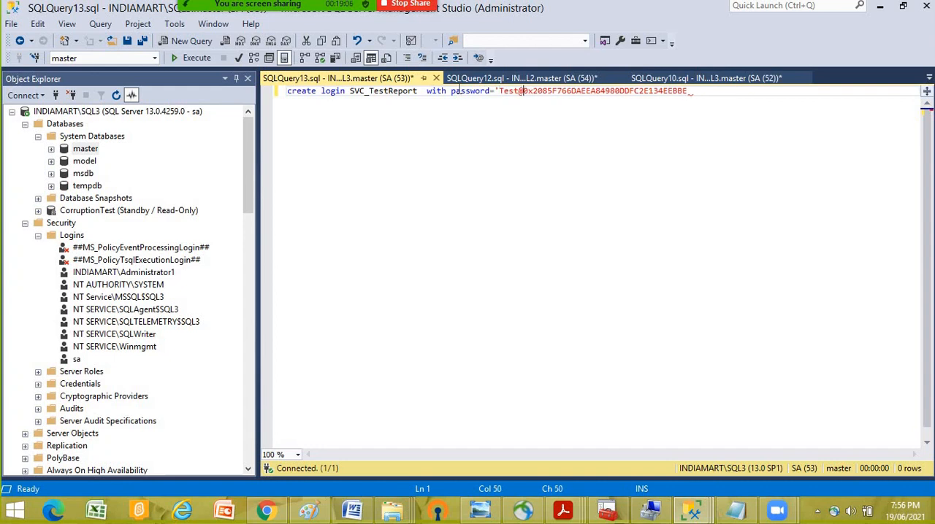
pyautogui.write('123')
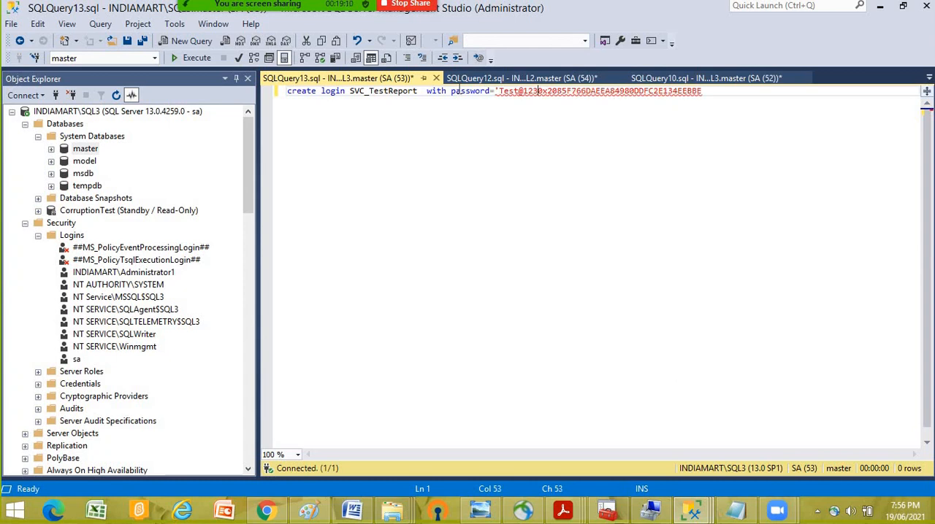
pyautogui.write("' ")
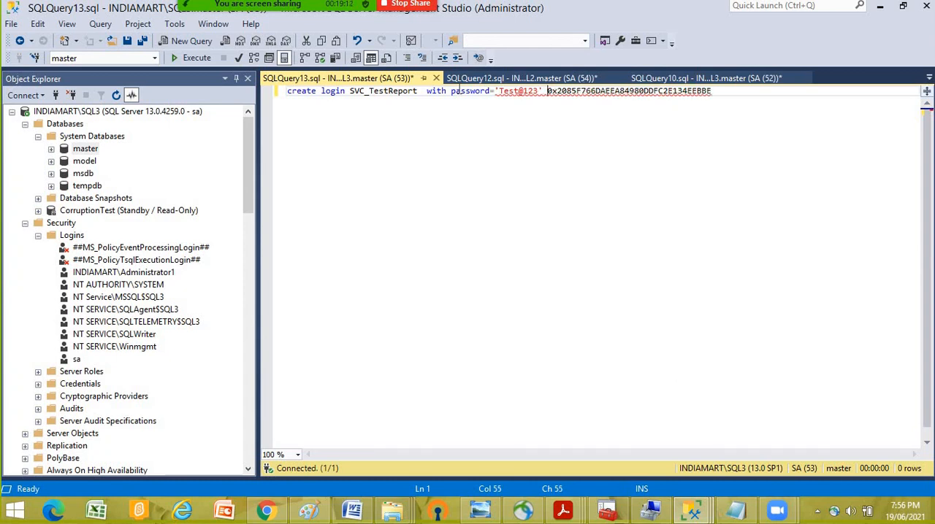
pyautogui.write(',sid')
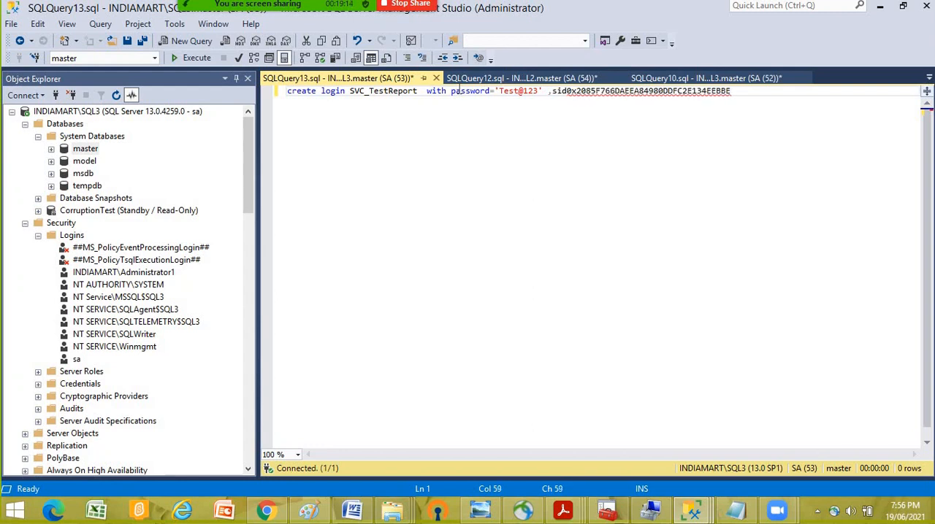
pyautogui.write('=')
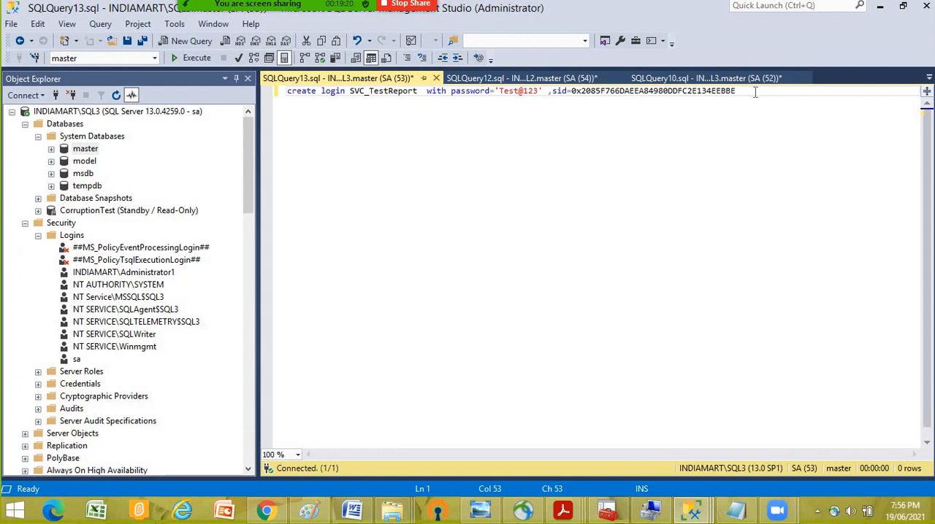
pyautogui.click(199, 60)
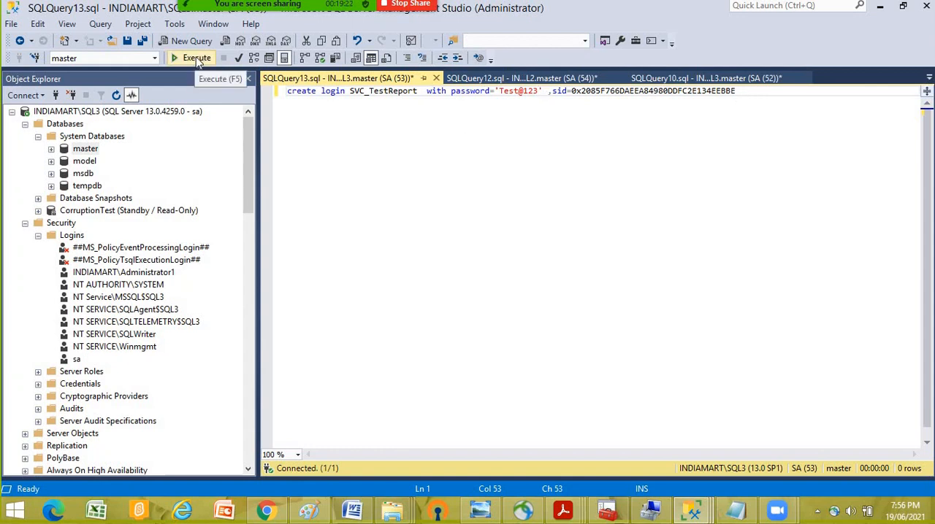
# - Refresh the logins on SQL3 and check the SVC_TestReport login's user mapping and role membership for CorruptionTest
pyautogui.rightClick(72, 236)
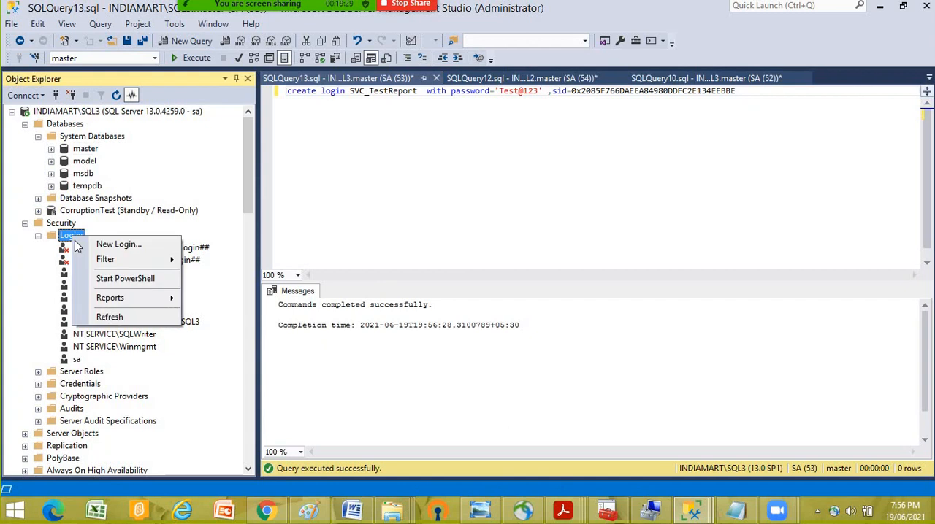
pyautogui.click(176, 318)
pyautogui.click(106, 372)
pyautogui.rightClick(107, 371)
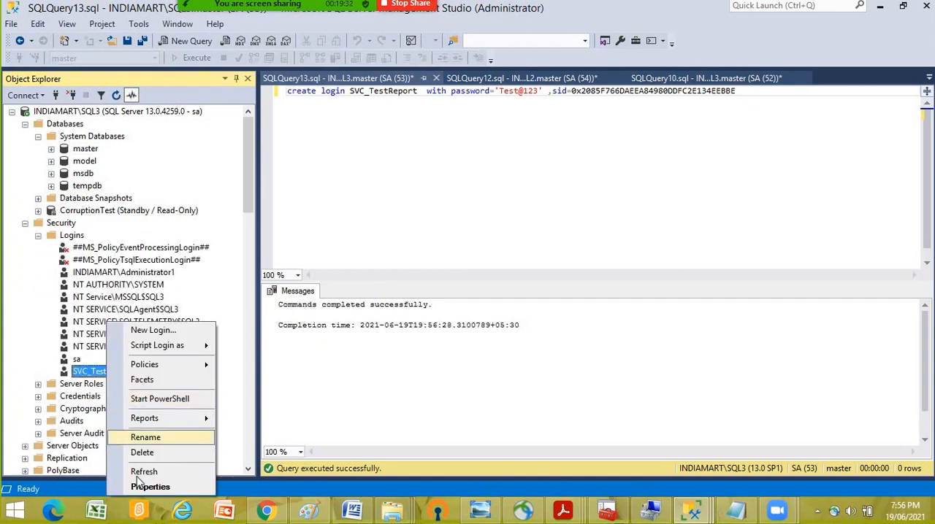
pyautogui.click(147, 486)
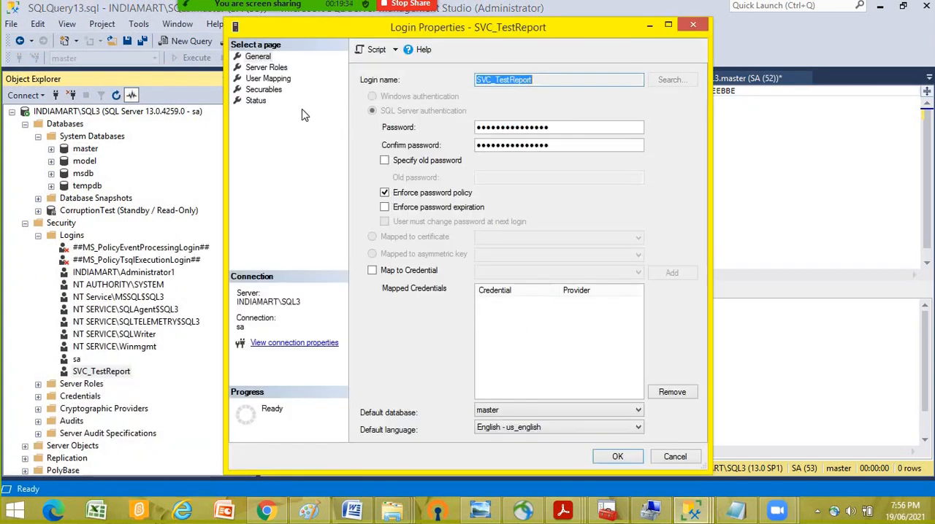
pyautogui.click(268, 78)
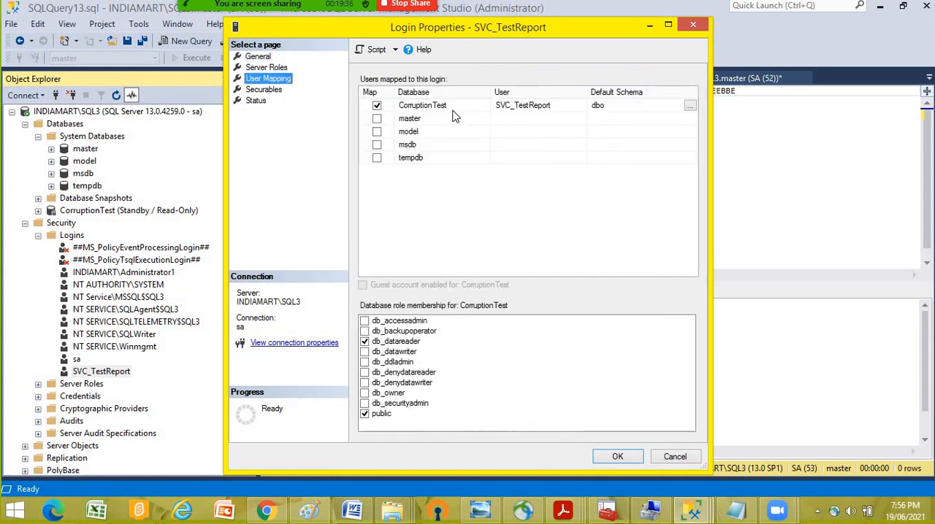
pyautogui.click(445, 108)
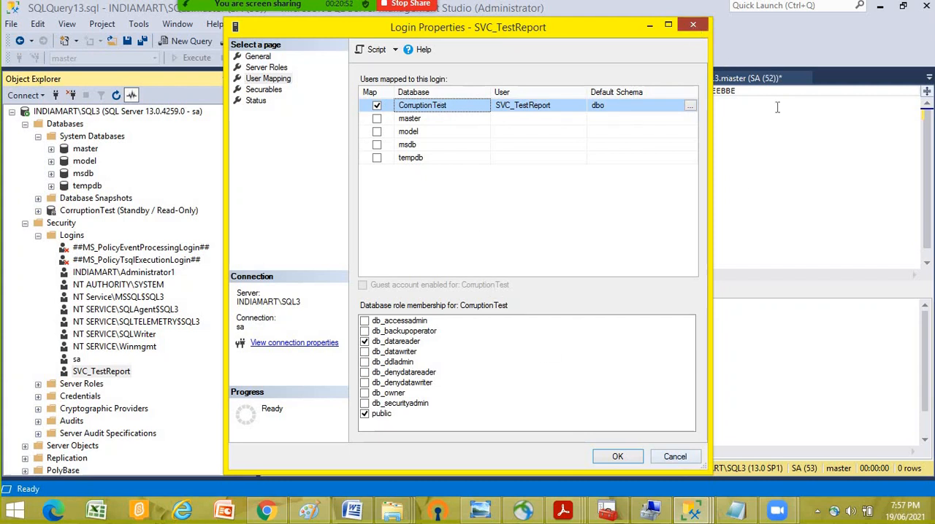
pyautogui.click(693, 26)
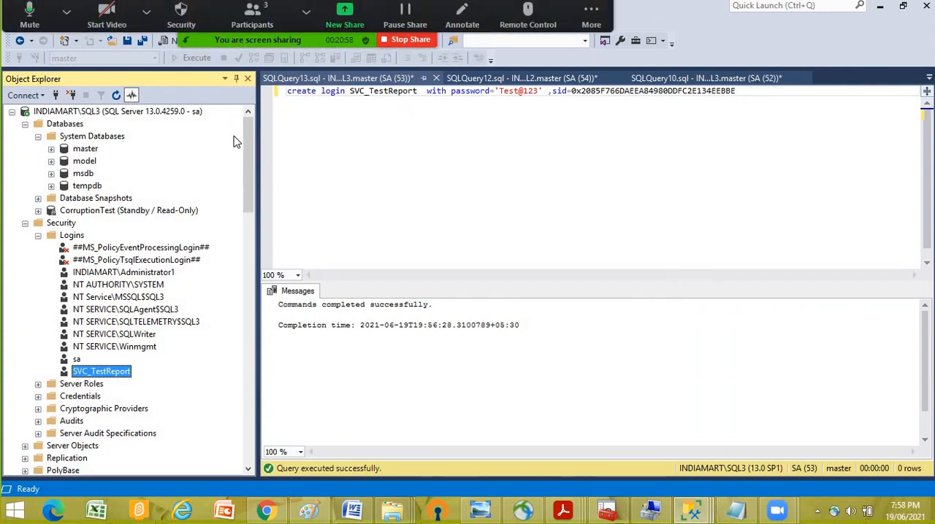
# - Review the transaction log shipping configuration in the properties of SQL2's CorruptionTest database, then close them without changes
pyautogui.click(54, 111)
pyautogui.click(12, 112)
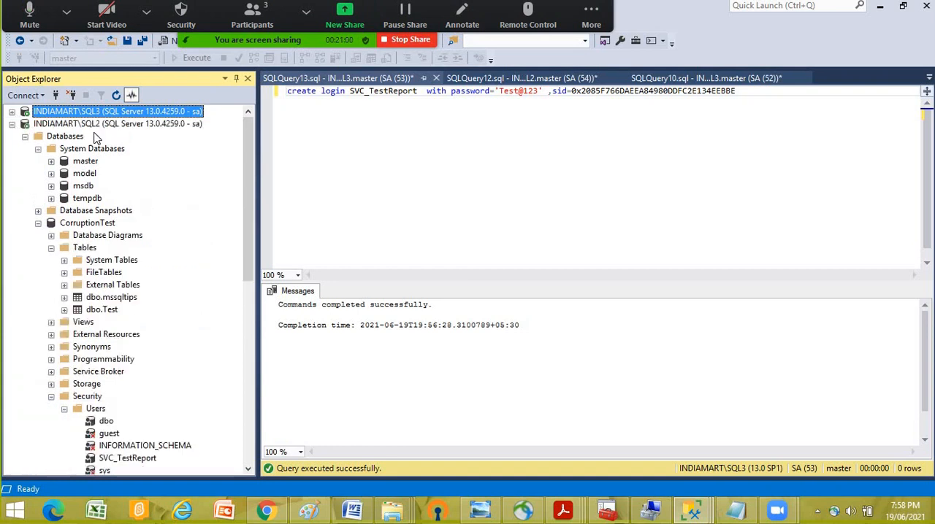
pyautogui.click(94, 125)
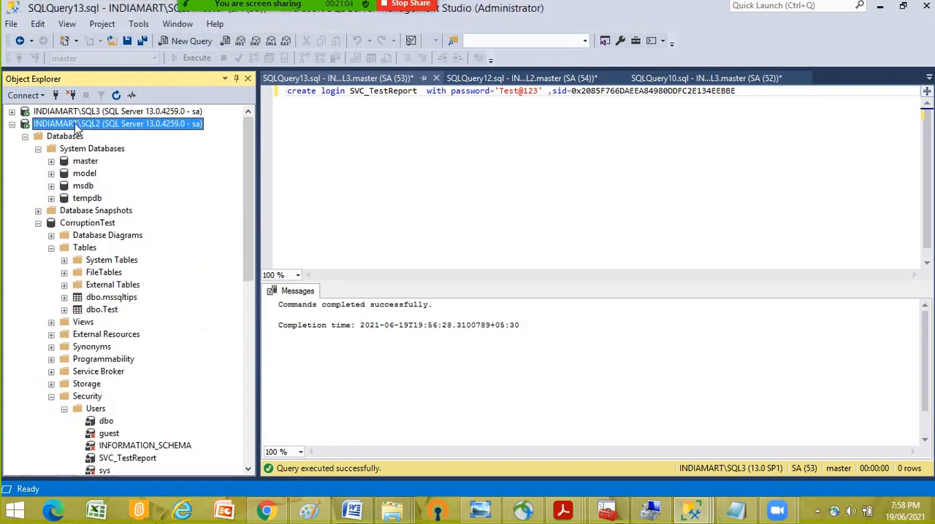
pyautogui.rightClick(100, 227)
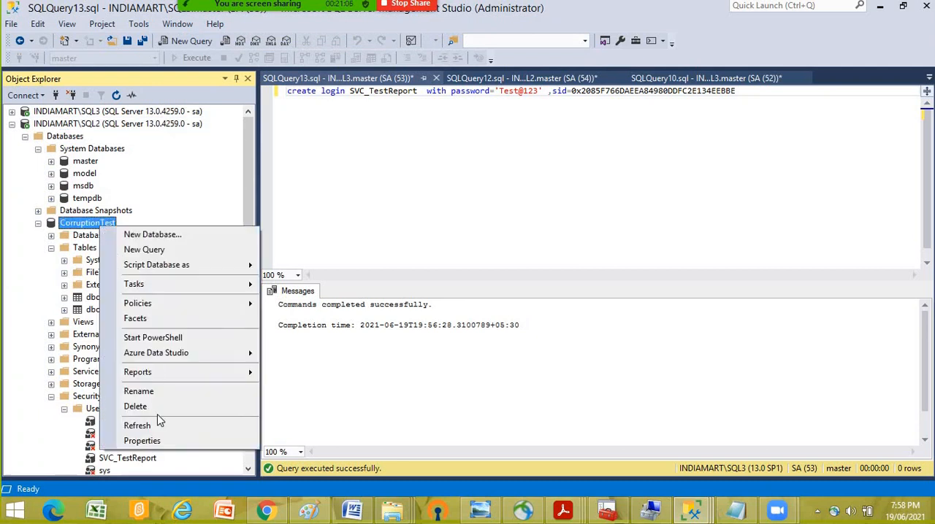
pyautogui.click(150, 440)
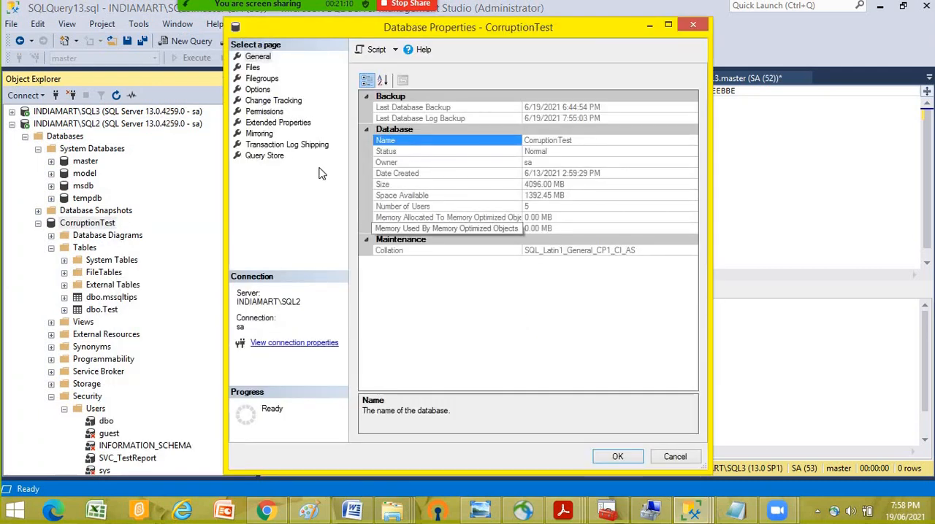
pyautogui.click(293, 144)
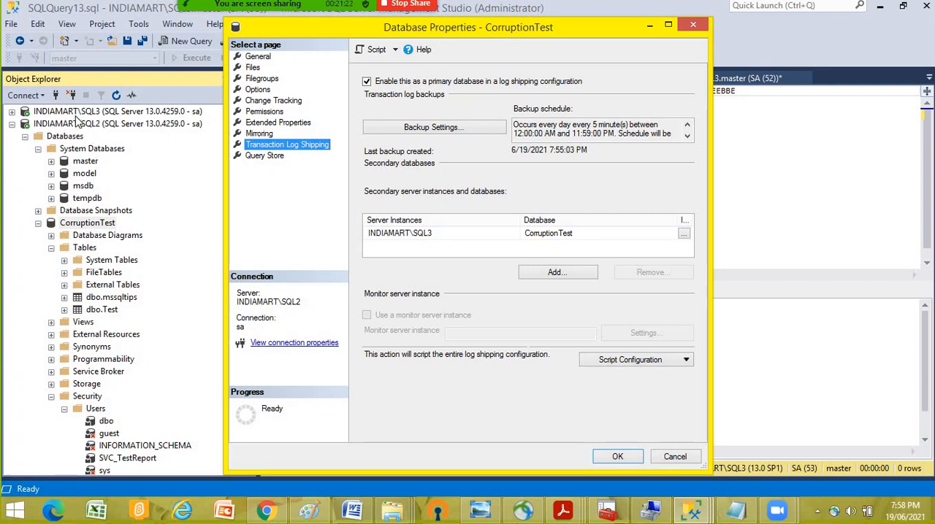
pyautogui.click(673, 457)
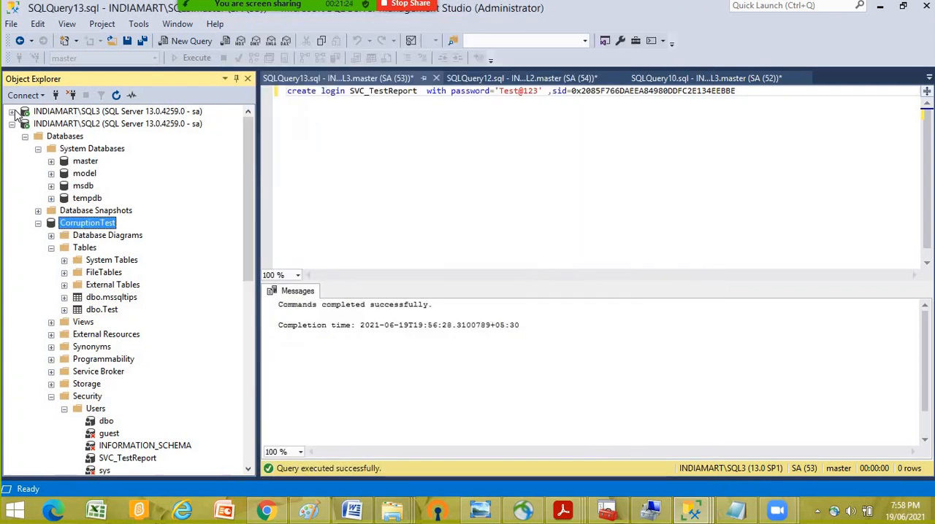
# - Check the general properties of the standby CorruptionTest database on SQL3 and close them without changes
pyautogui.click(12, 111)
pyautogui.click(196, 211)
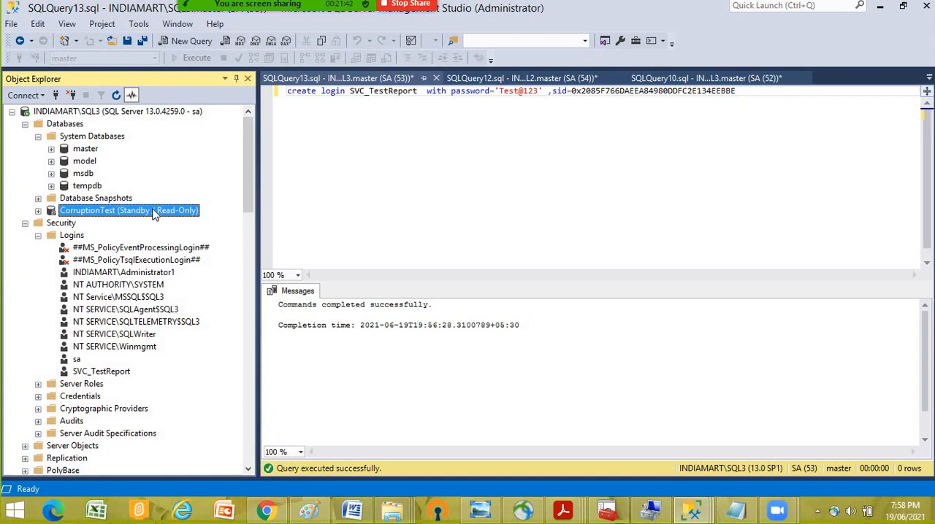
pyautogui.rightClick(155, 213)
pyautogui.click(217, 422)
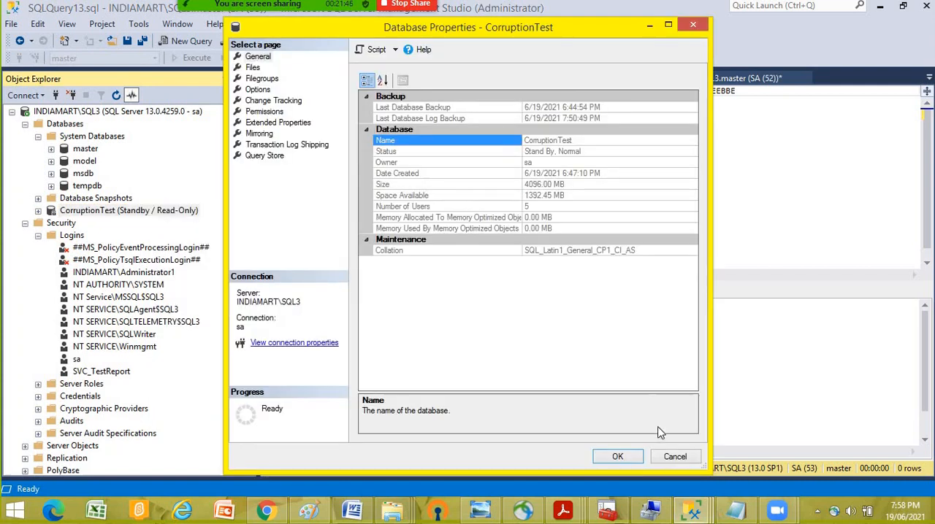
pyautogui.click(677, 458)
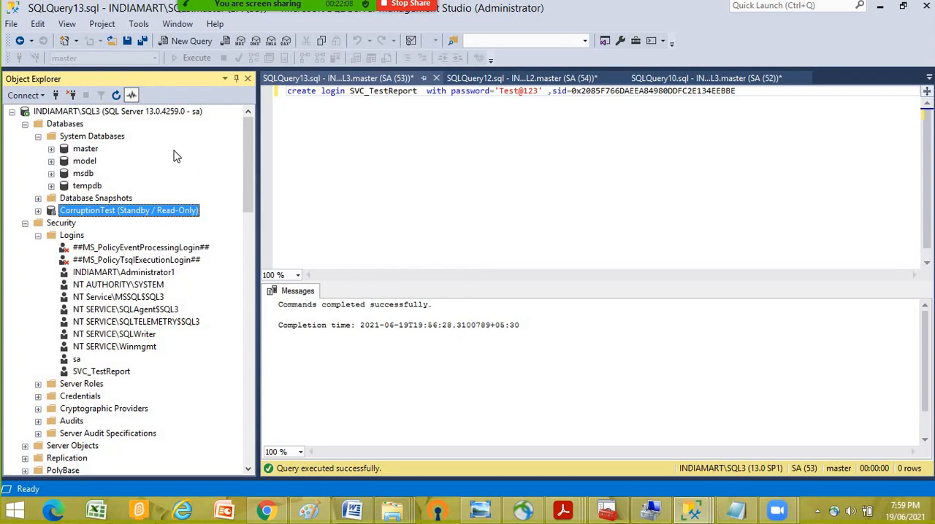
pyautogui.click(12, 111)
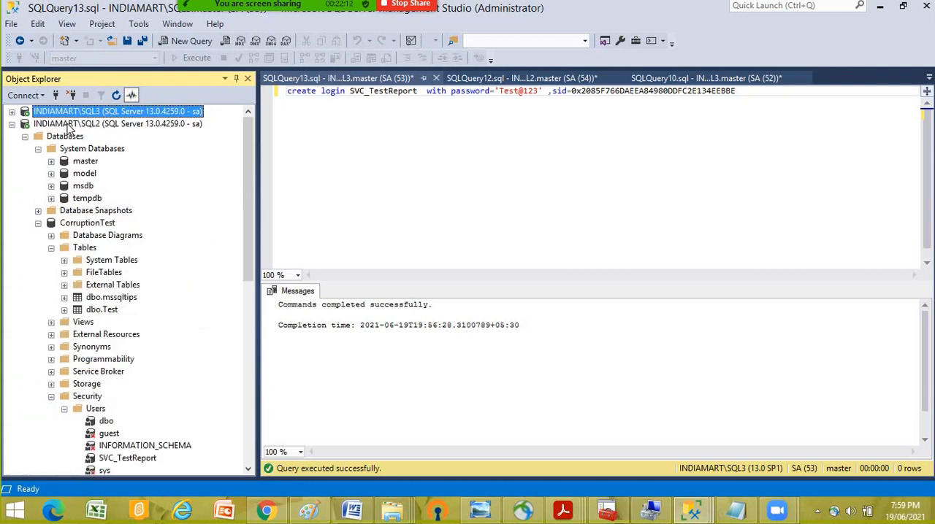
pyautogui.click(12, 112)
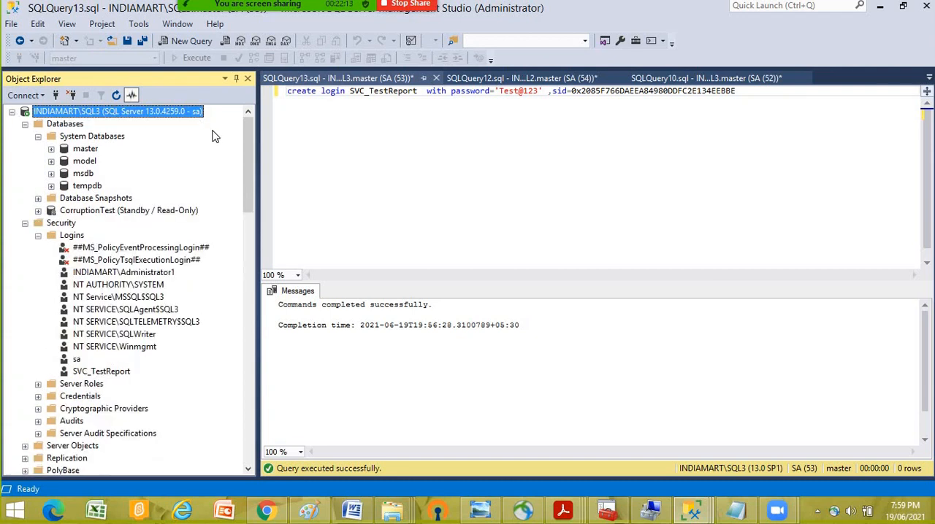
pyautogui.rightClick(106, 216)
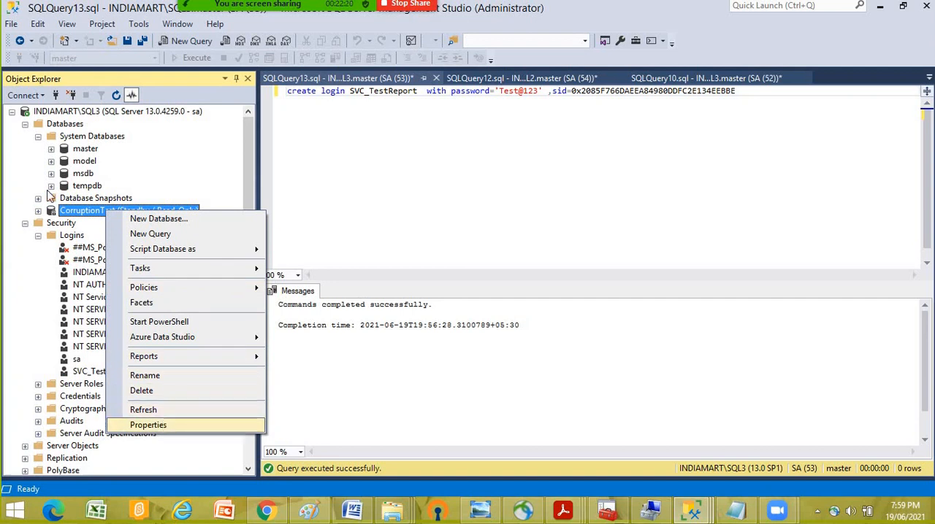
pyautogui.click(12, 111)
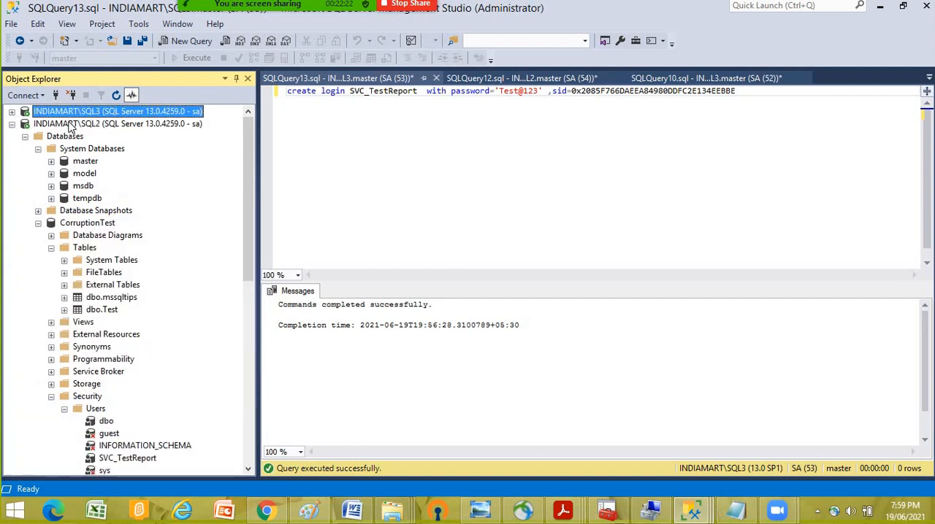
pyautogui.rightClick(68, 122)
pyautogui.click(221, 207)
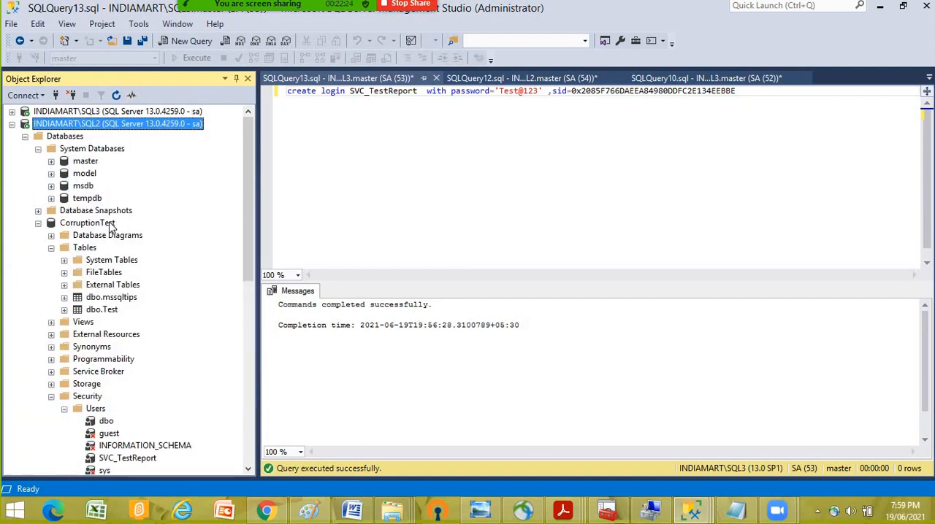
pyautogui.rightClick(109, 223)
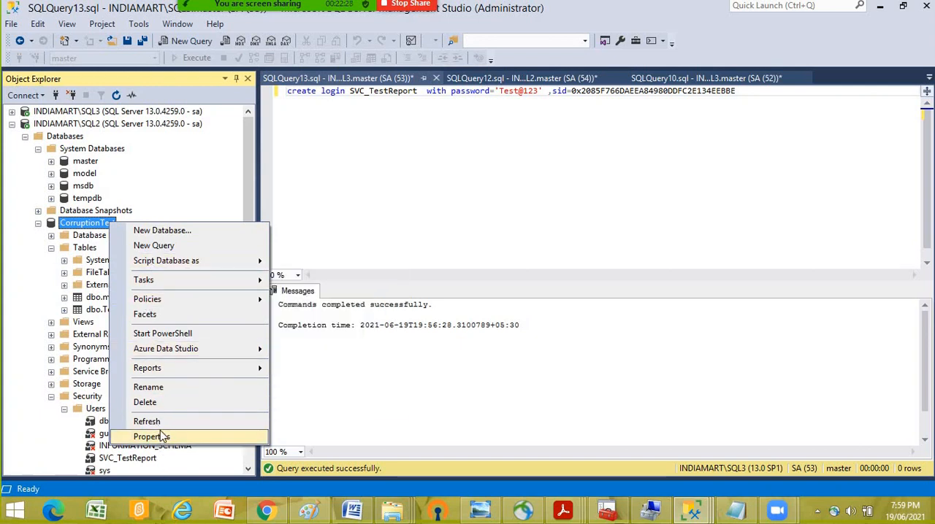
pyautogui.rightClick(64, 139)
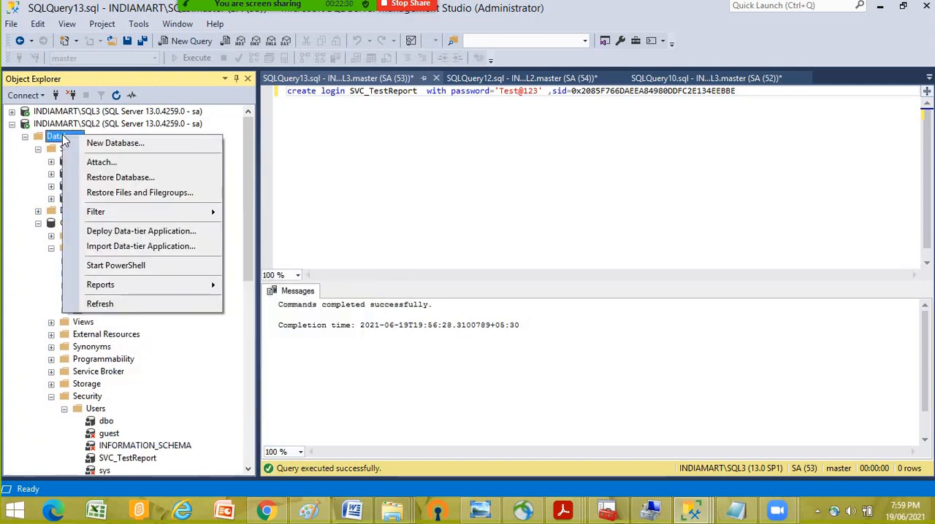
pyautogui.rightClick(58, 124)
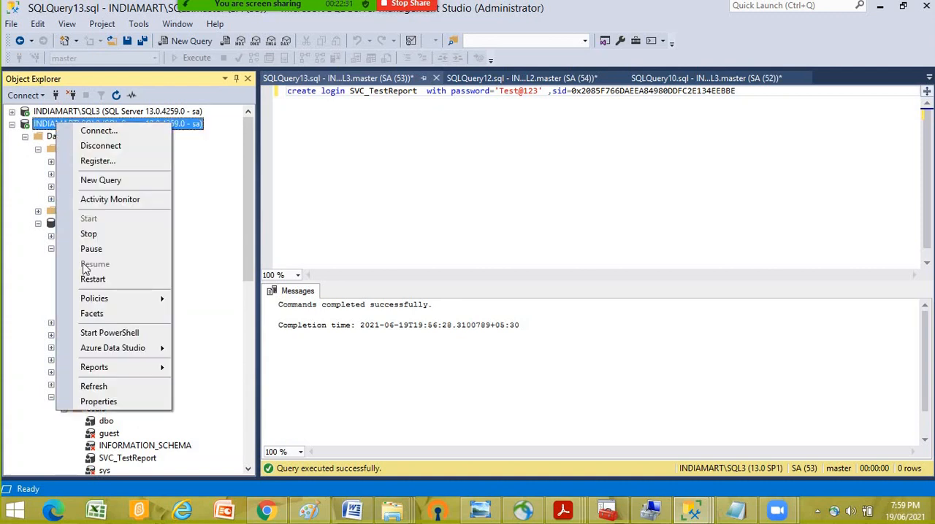
pyautogui.click(16, 329)
# - Reopen the transaction log shipping settings of the CorruptionTest database on SQL2
pyautogui.rightClick(82, 222)
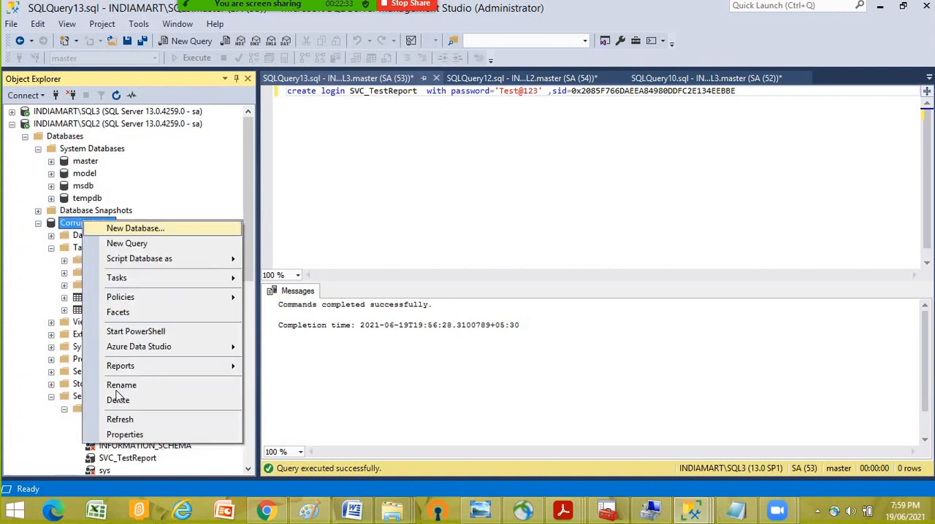
pyautogui.click(124, 436)
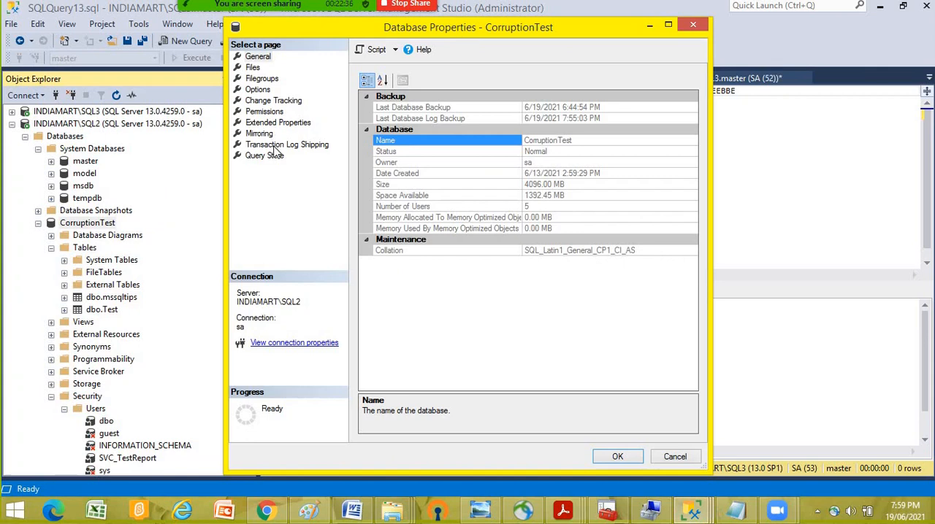
pyautogui.click(277, 145)
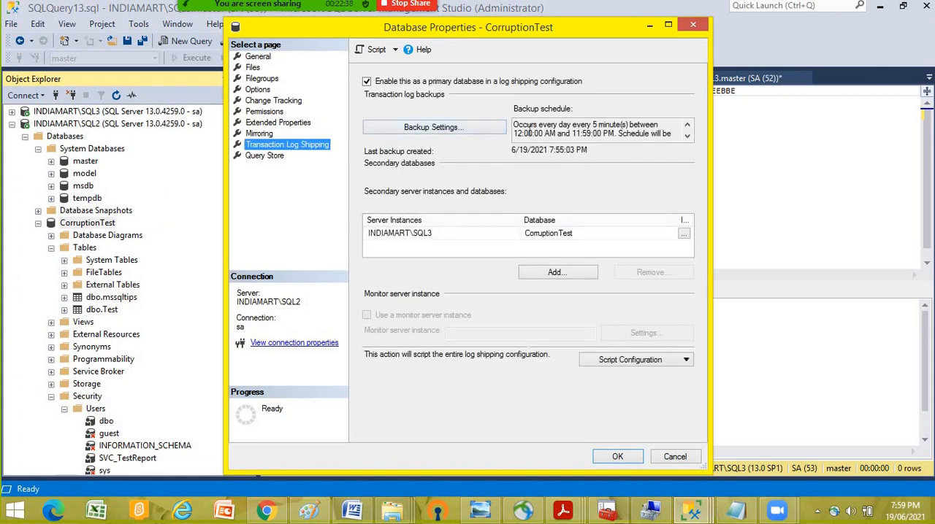
# - Review the transaction log backup settings and the LSBackup_CorruptionTest job properties, then close both without changes
pyautogui.click(438, 128)
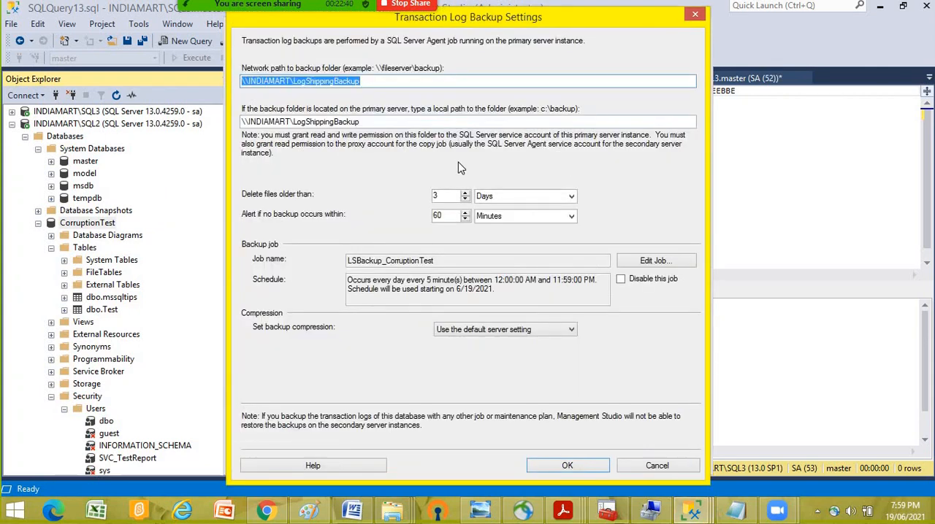
pyautogui.click(643, 263)
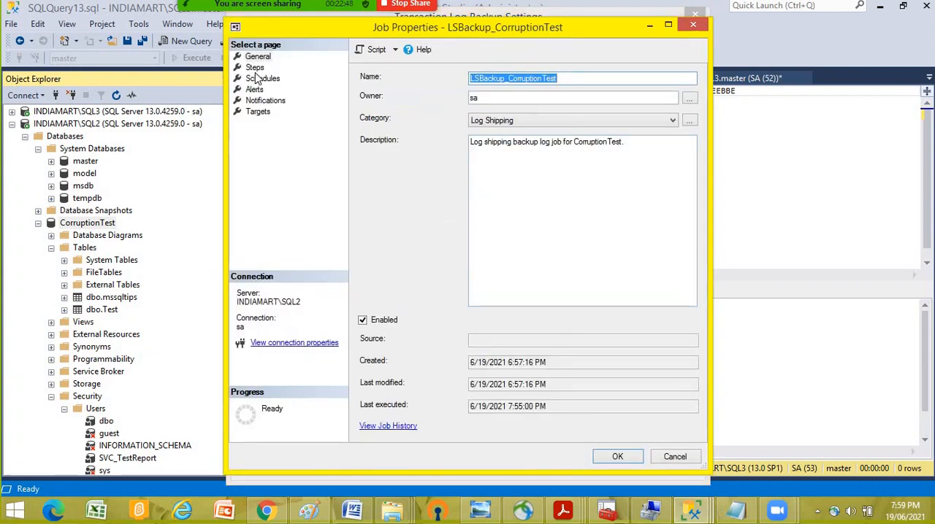
pyautogui.click(674, 458)
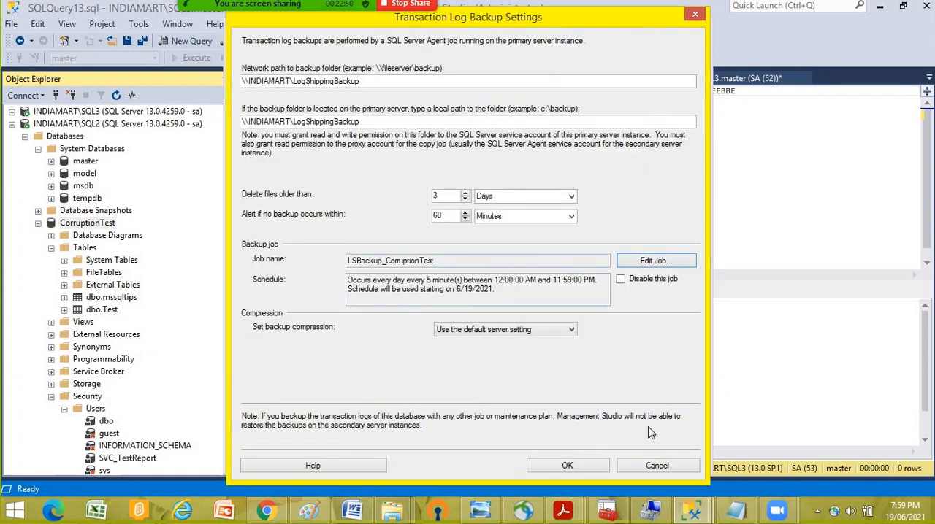
pyautogui.click(657, 465)
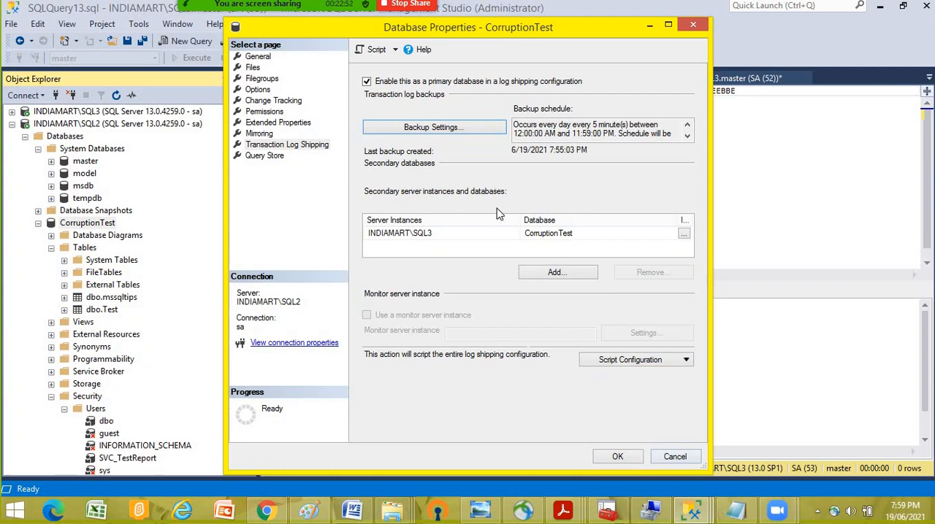
# - Set the SQL3 secondary database's restore state to No recovery mode and save the log shipping configuration
pyautogui.click(422, 235)
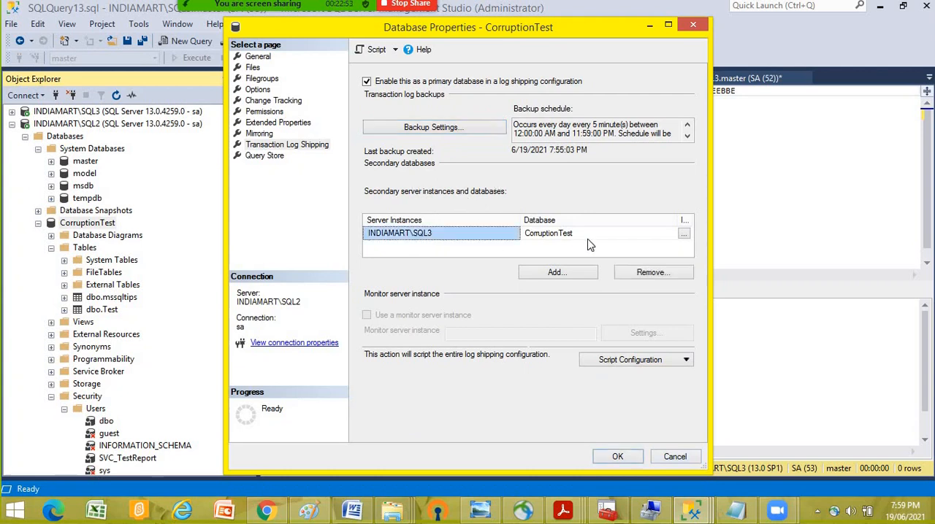
pyautogui.click(683, 233)
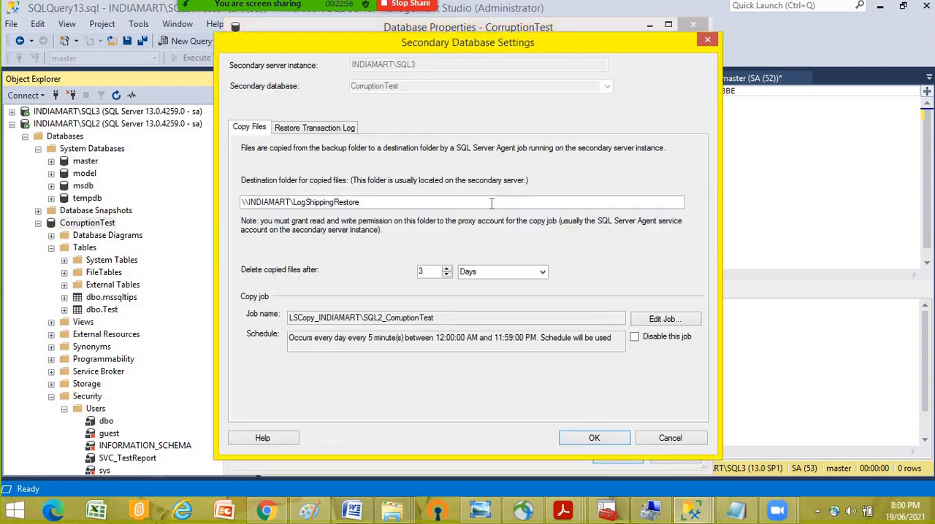
pyautogui.click(306, 132)
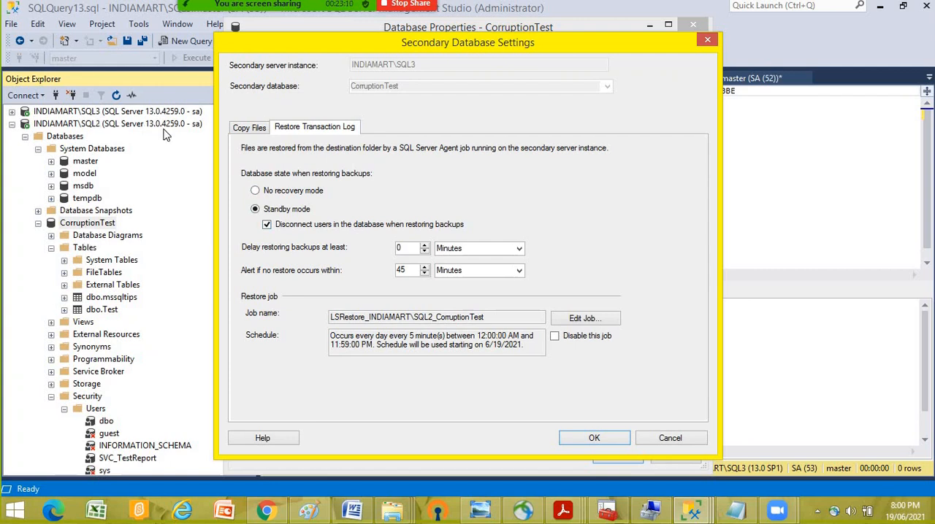
pyautogui.click(255, 191)
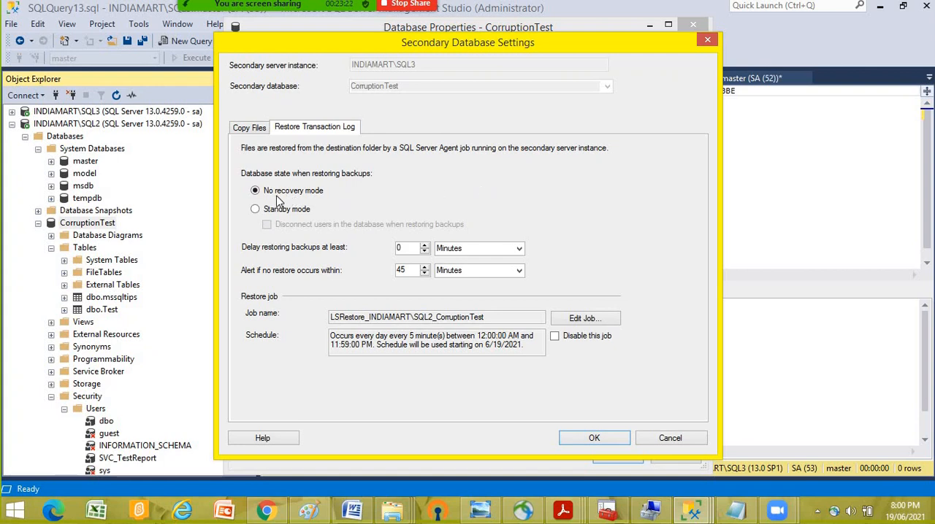
pyautogui.click(594, 438)
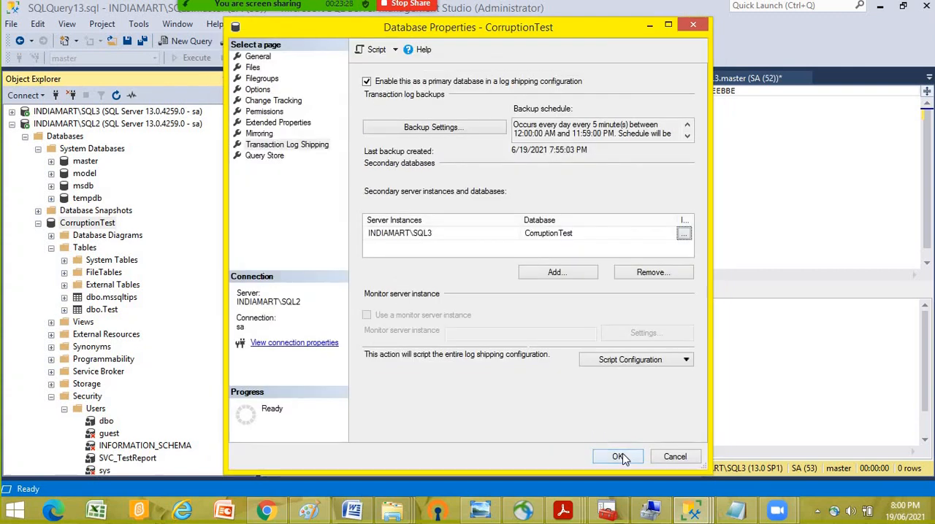
pyautogui.click(620, 457)
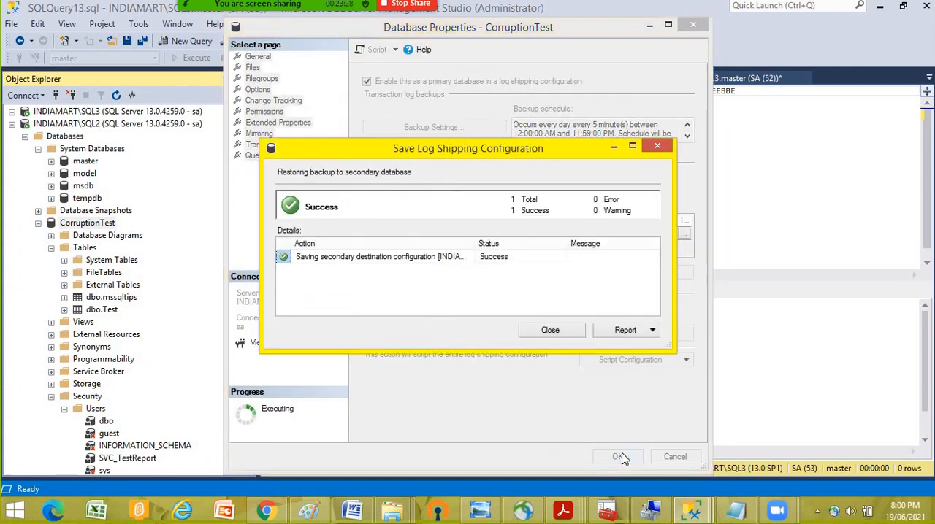
pyautogui.click(550, 331)
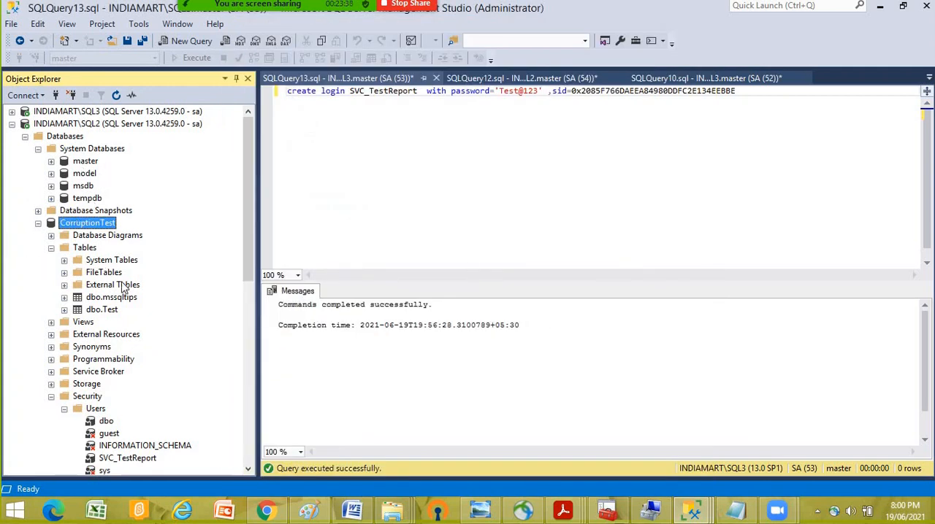
# - Start the LSBackup_CorruptionTest job under SQL Server Agent on SQL2 and close the job progress window
pyautogui.scroll(-4, 132, 314)
pyautogui.scroll(-3, 108, 349)
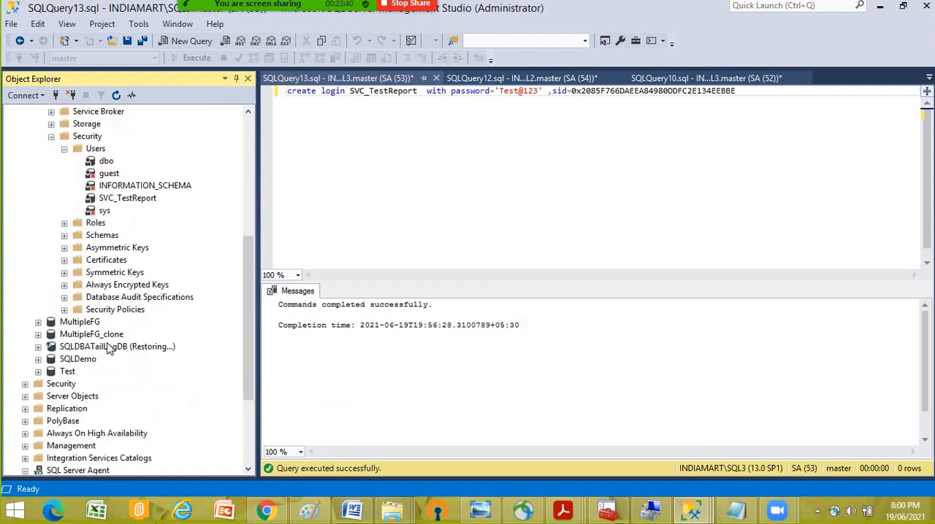
pyautogui.scroll(-2, 110, 362)
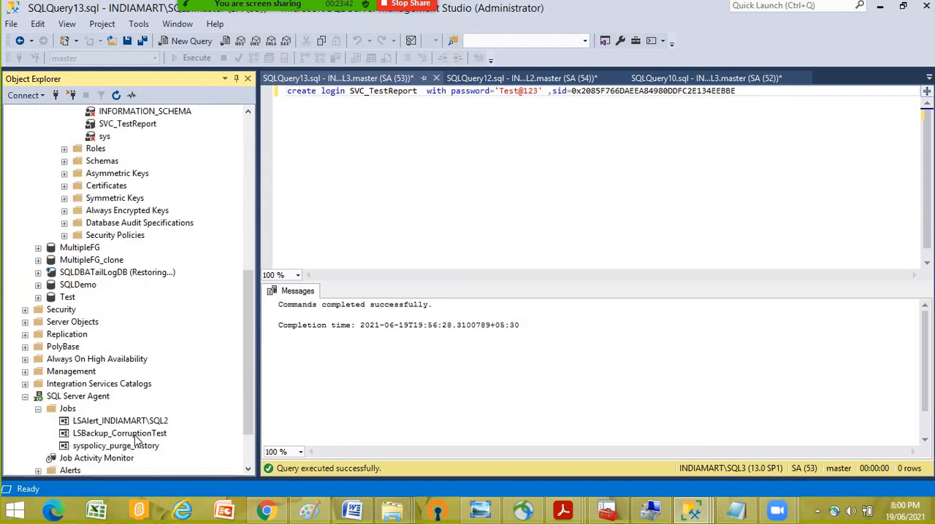
pyautogui.rightClick(139, 435)
pyautogui.click(179, 300)
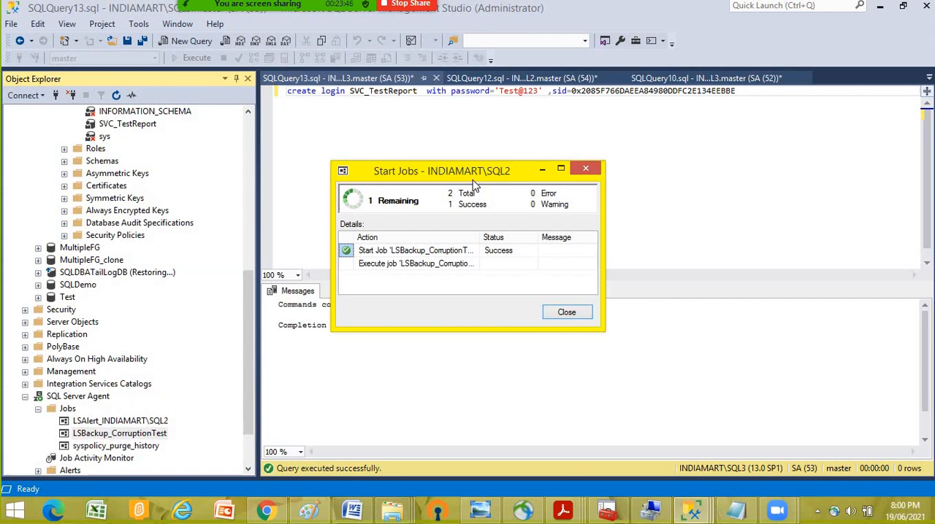
pyautogui.click(564, 312)
# - Start the LSCopy_INDIAMART\SQL2_CorruptionTest job under SQL Server Agent on SQL3 and close the job progress window
pyautogui.scroll(2, 184, 281)
pyautogui.scroll(7, 183, 282)
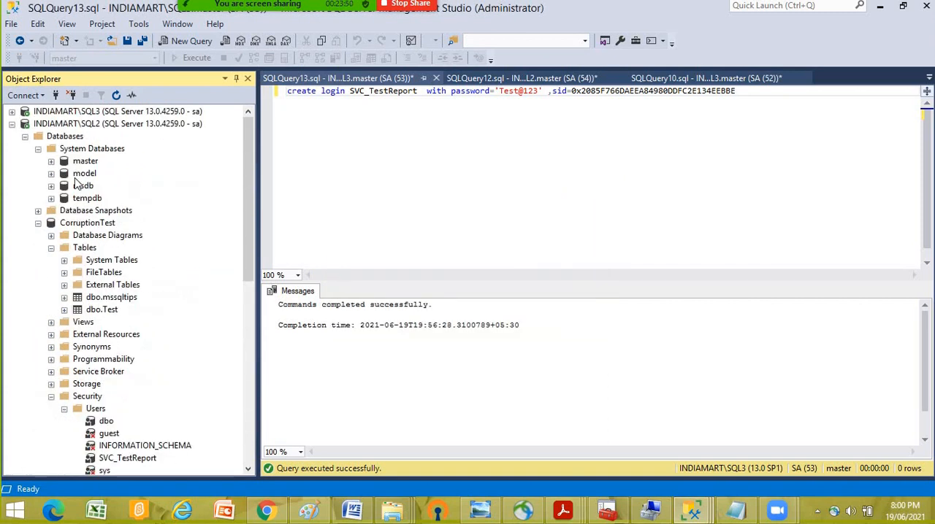
pyautogui.click(11, 111)
pyautogui.scroll(-6, 142, 314)
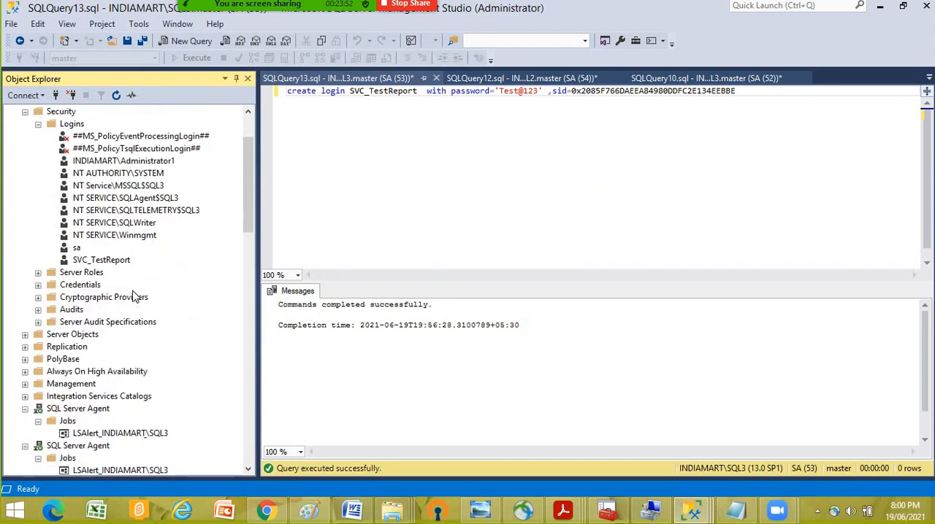
pyautogui.rightClick(123, 335)
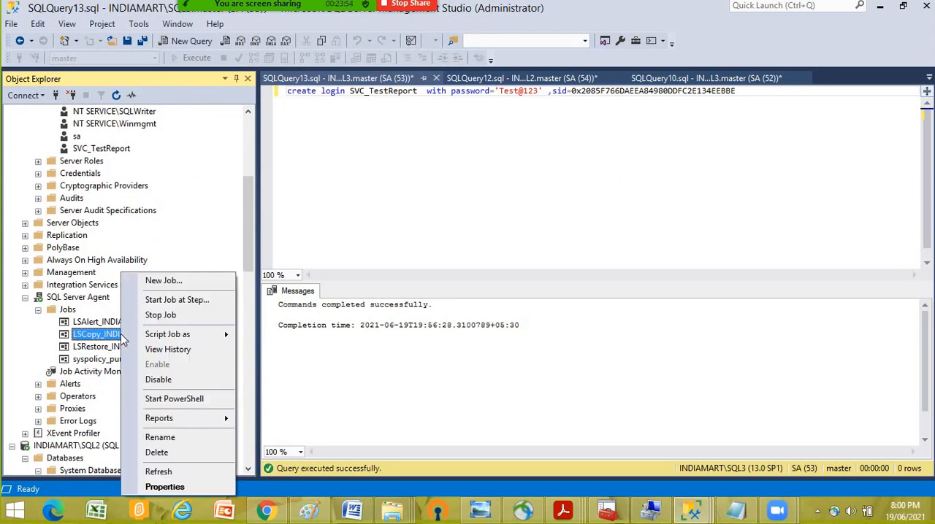
pyautogui.click(160, 300)
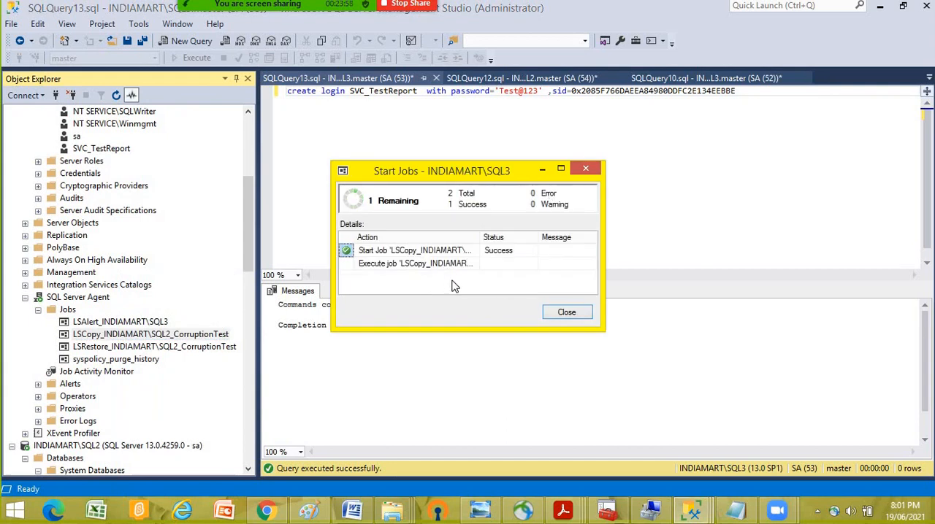
pyautogui.click(561, 316)
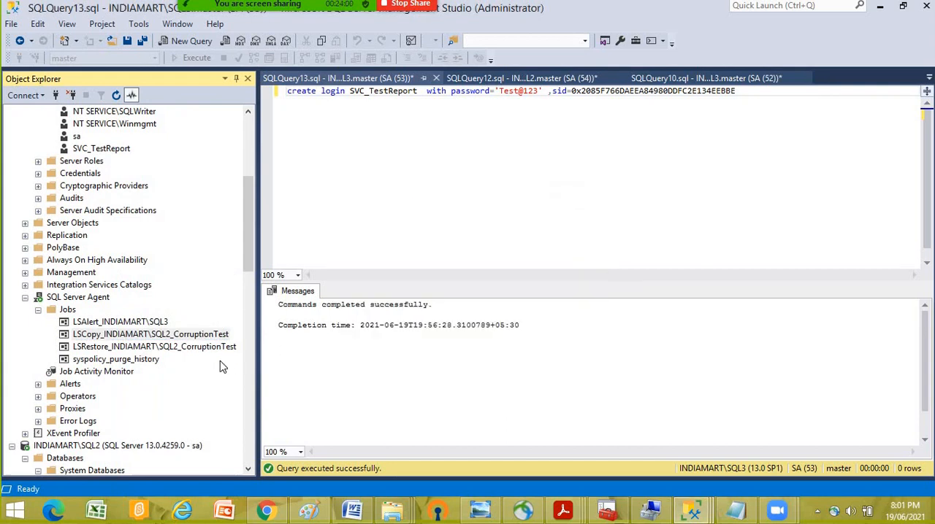
# - Start the LSRestore_INDIAMART\SQL2_CorruptionTest job on SQL3 and close the job progress window
pyautogui.rightClick(148, 348)
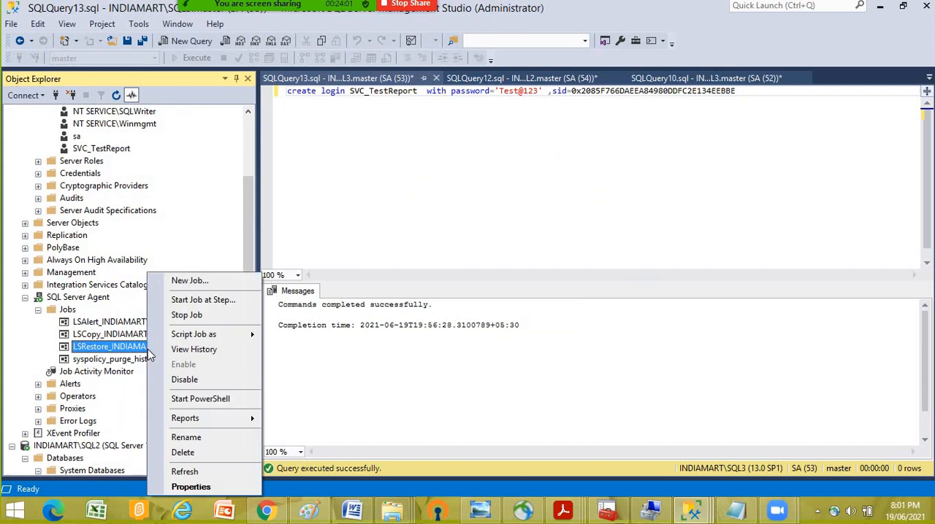
pyautogui.click(184, 299)
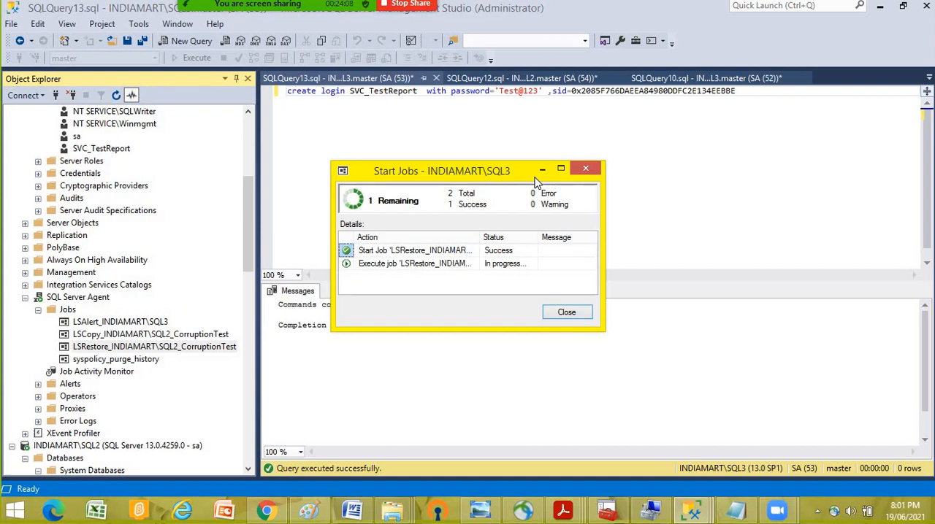
pyautogui.click(566, 312)
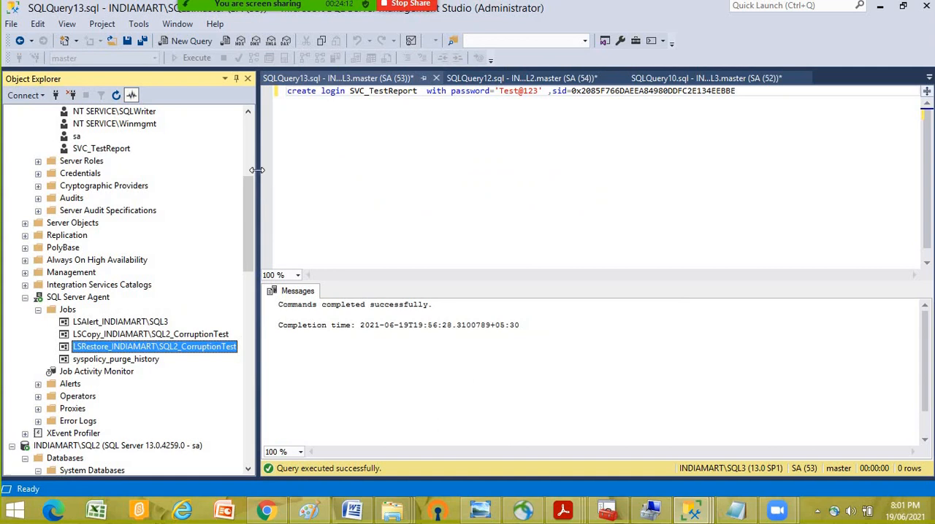
# - Widen Object Explorer slightly and refresh the Databases folder of SQL3 to check the CorruptionTest state
pyautogui.moveTo(259, 169); pyautogui.dragTo(284, 170)
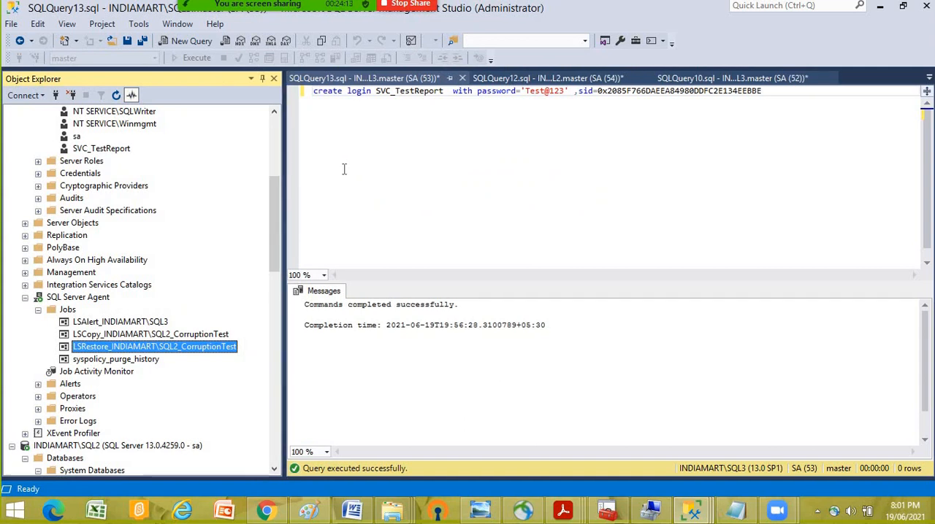
pyautogui.click(223, 334)
pyautogui.scroll(6, 215, 305)
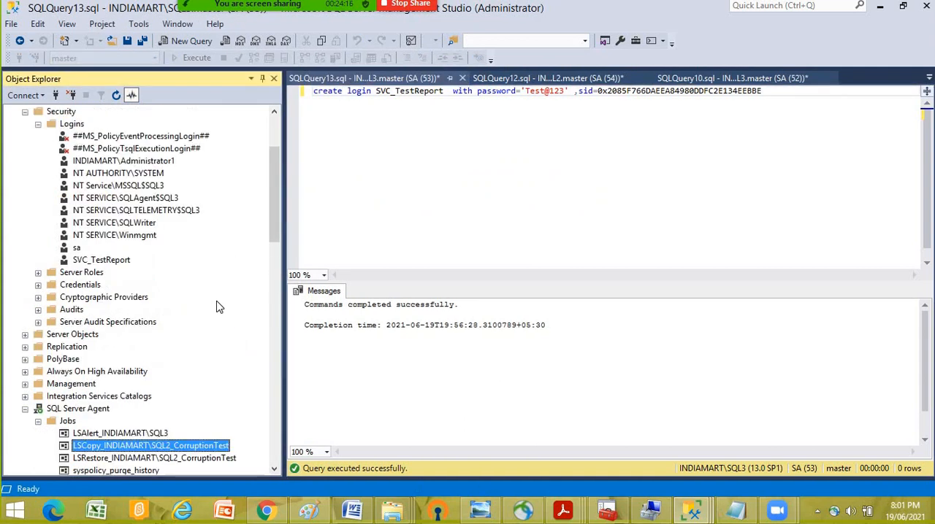
pyautogui.rightClick(90, 113)
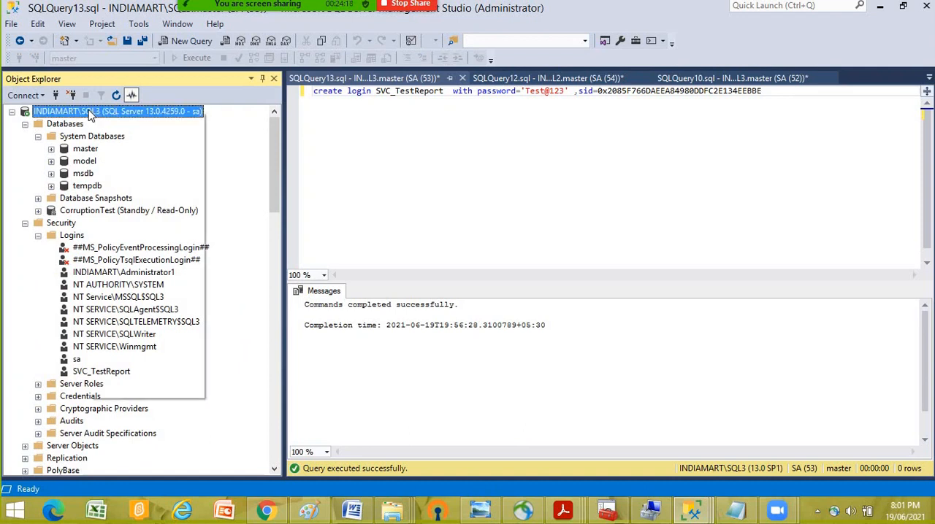
pyautogui.moveTo(142, 356)
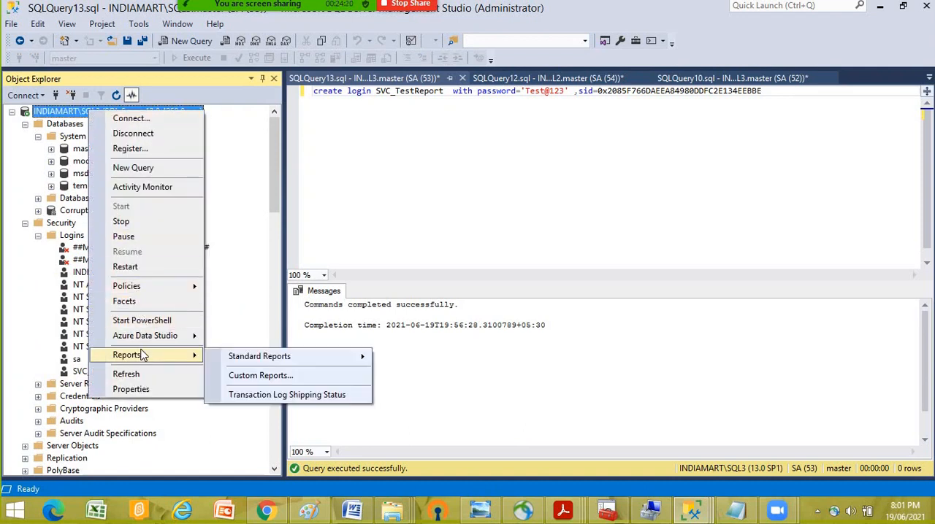
pyautogui.click(26, 164)
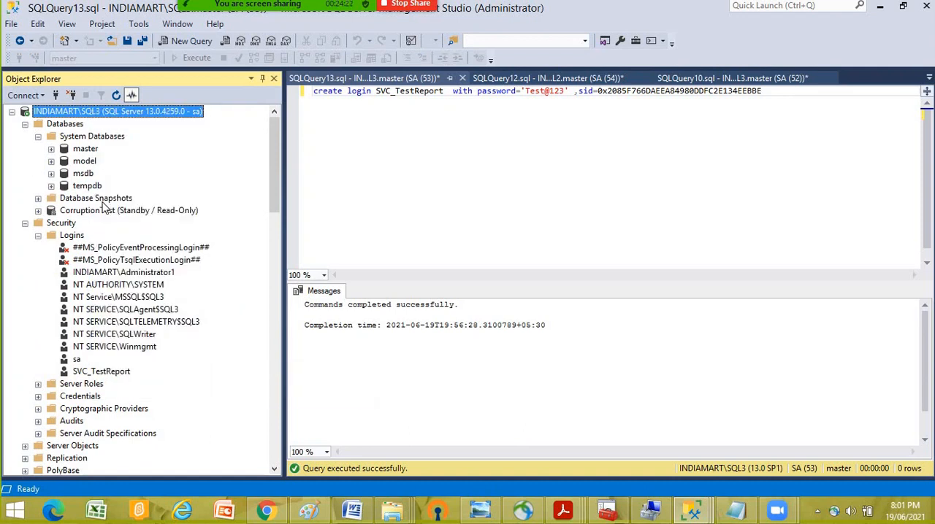
pyautogui.rightClick(71, 124)
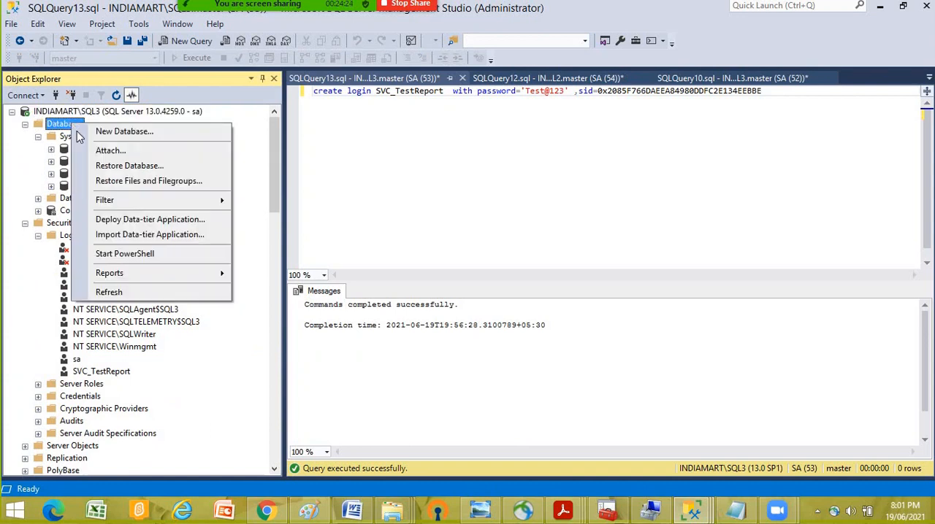
pyautogui.click(110, 292)
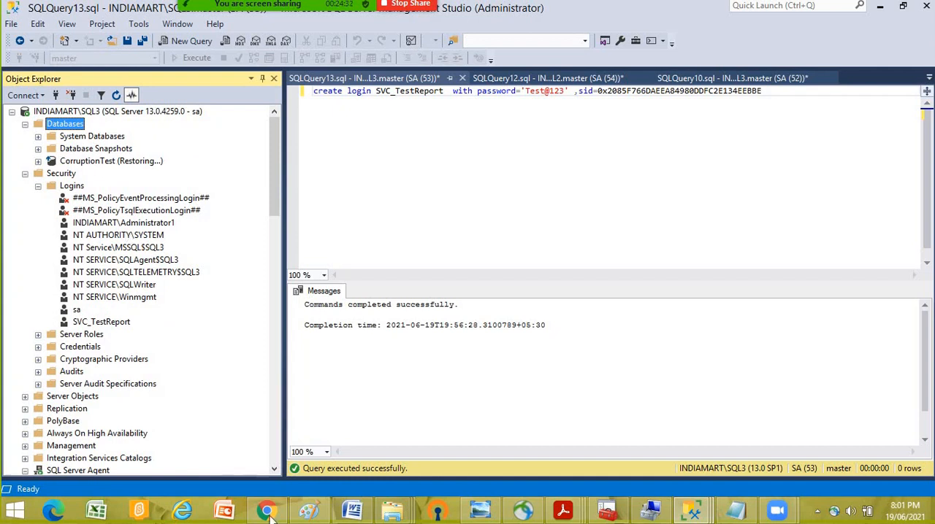
# - Switch to the SQL3 DATA folder in File Explorer, refresh and reopen it, and check the CorruptionTest files for a TUF file
pyautogui.moveTo(392, 510)
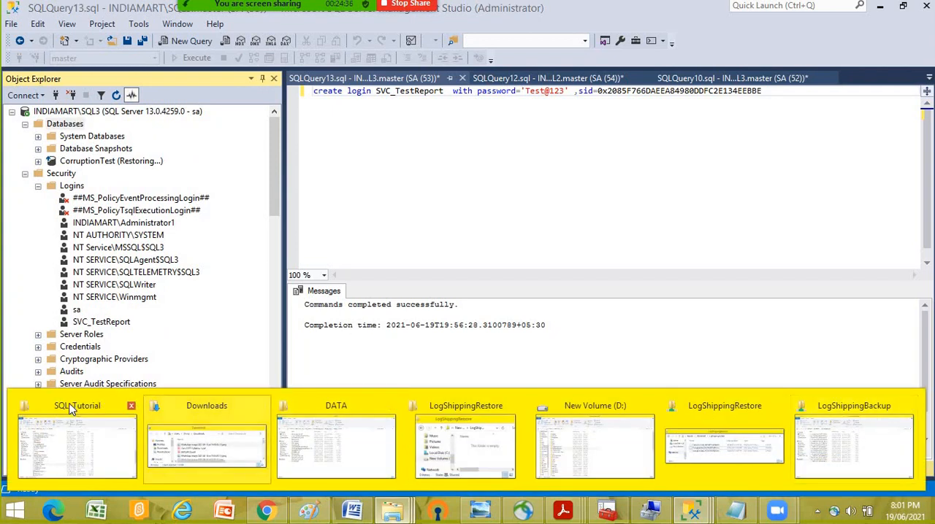
pyautogui.click(337, 410)
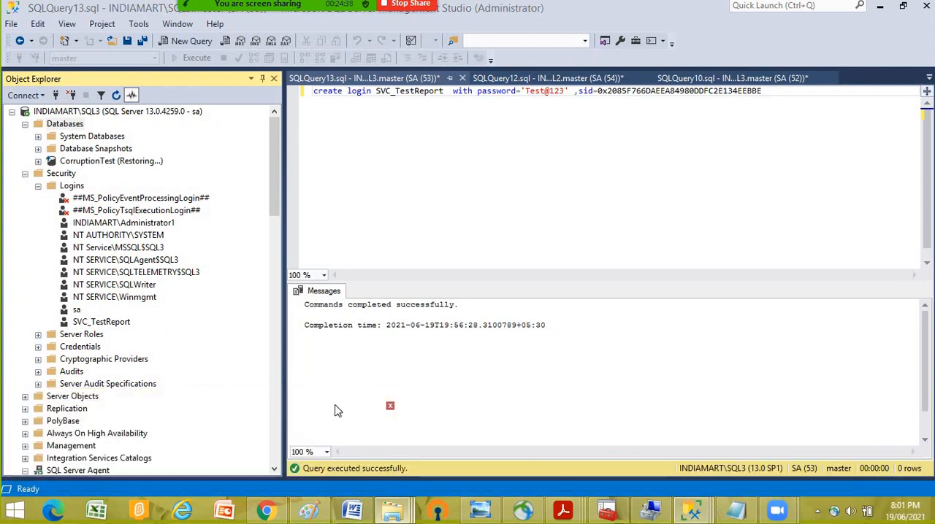
pyautogui.rightClick(711, 218)
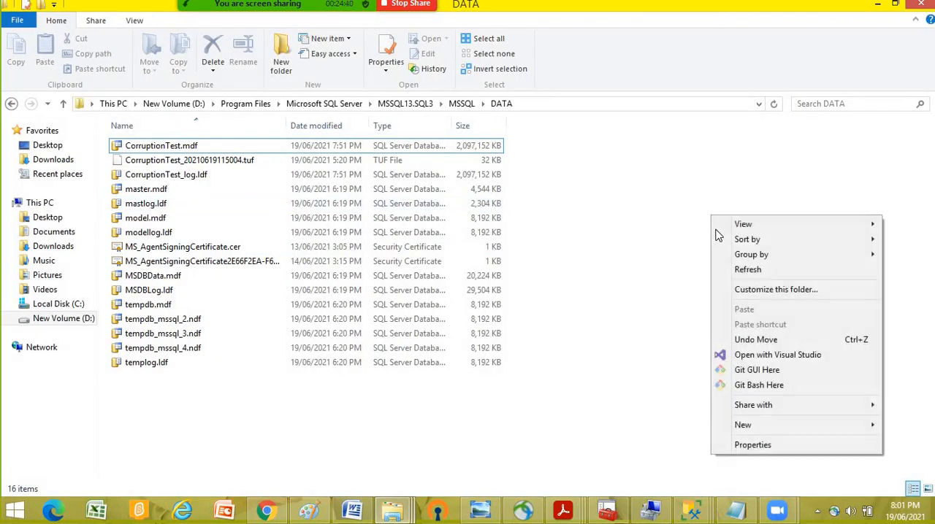
pyautogui.click(747, 271)
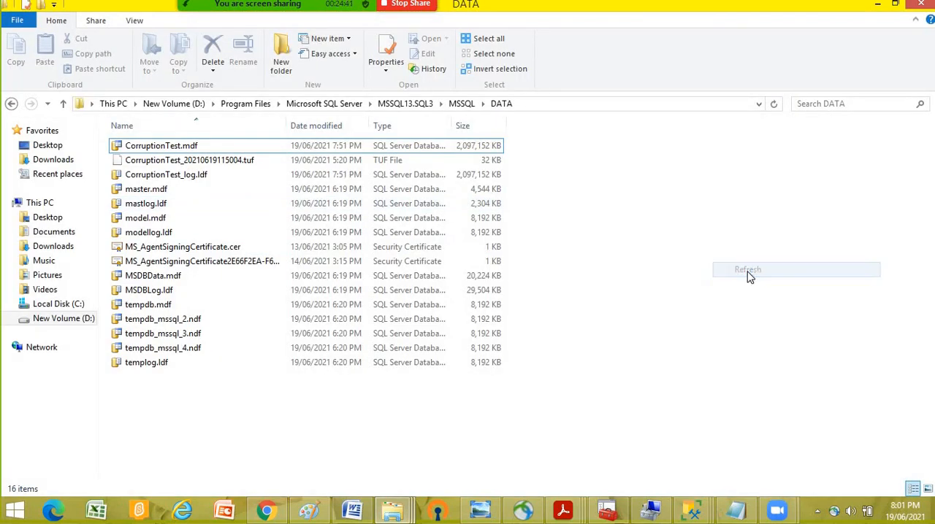
pyautogui.rightClick(625, 187)
pyautogui.click(420, 107)
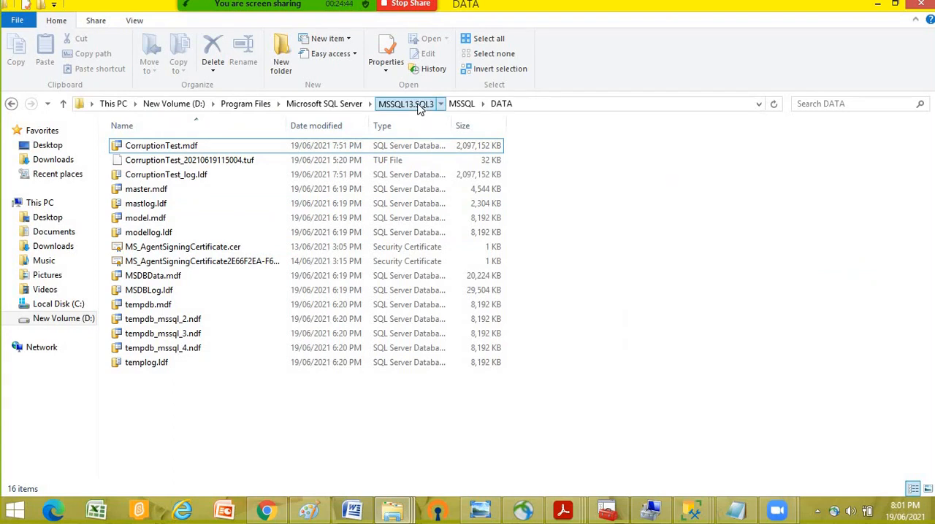
pyautogui.doubleClick(156, 148)
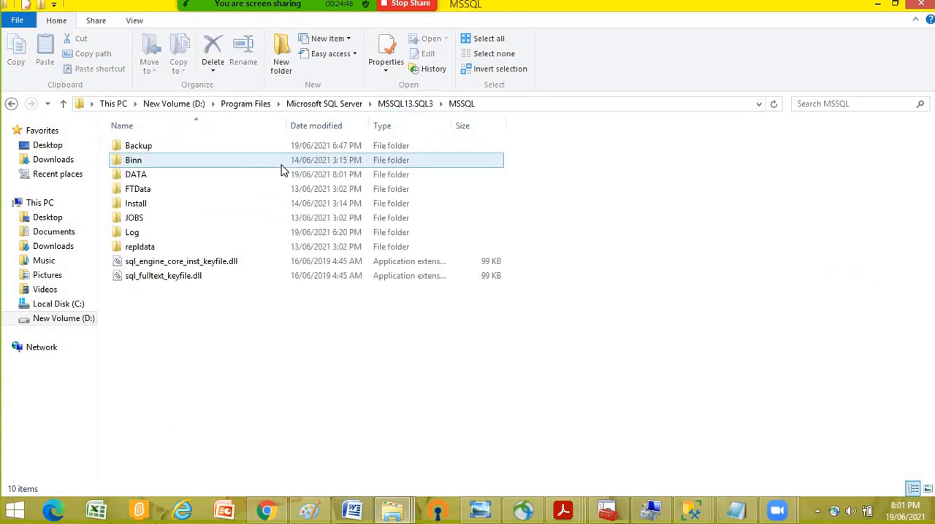
pyautogui.doubleClick(155, 177)
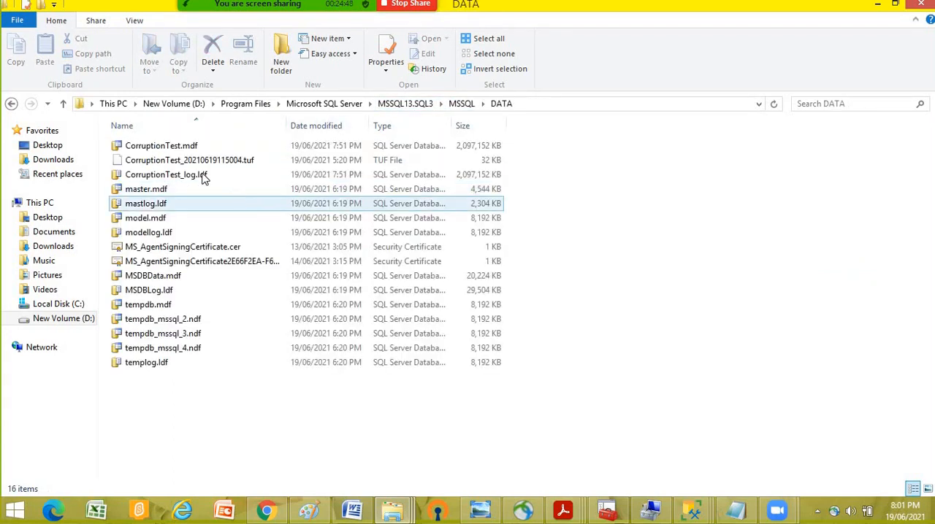
pyautogui.click(187, 164)
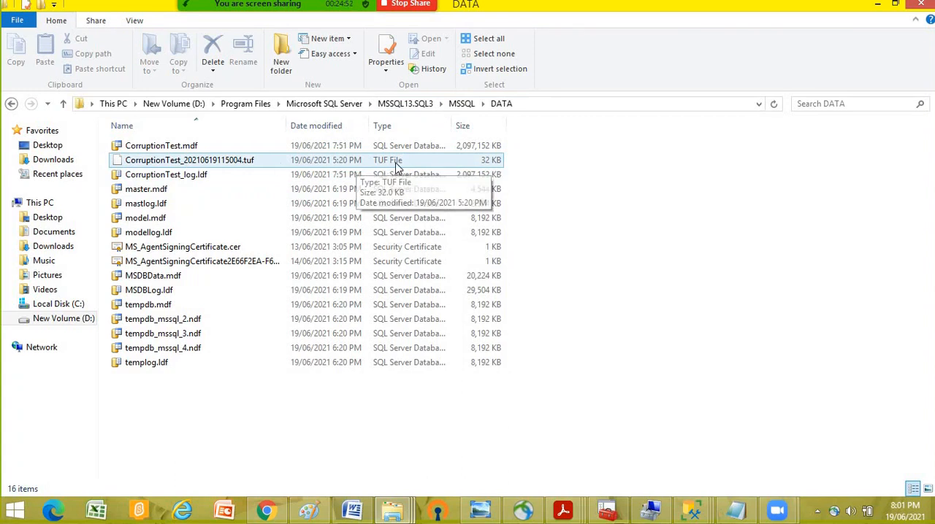
pyautogui.click(610, 190)
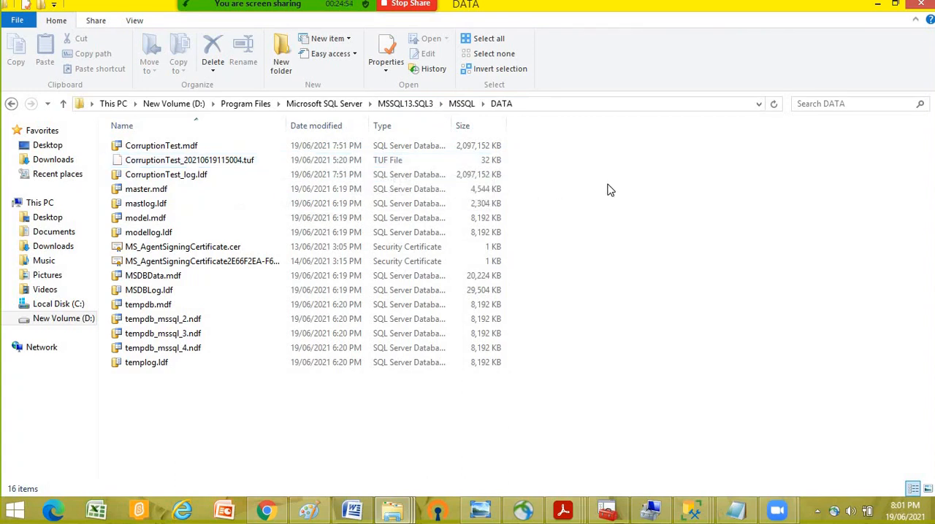
pyautogui.rightClick(610, 190)
pyautogui.click(643, 239)
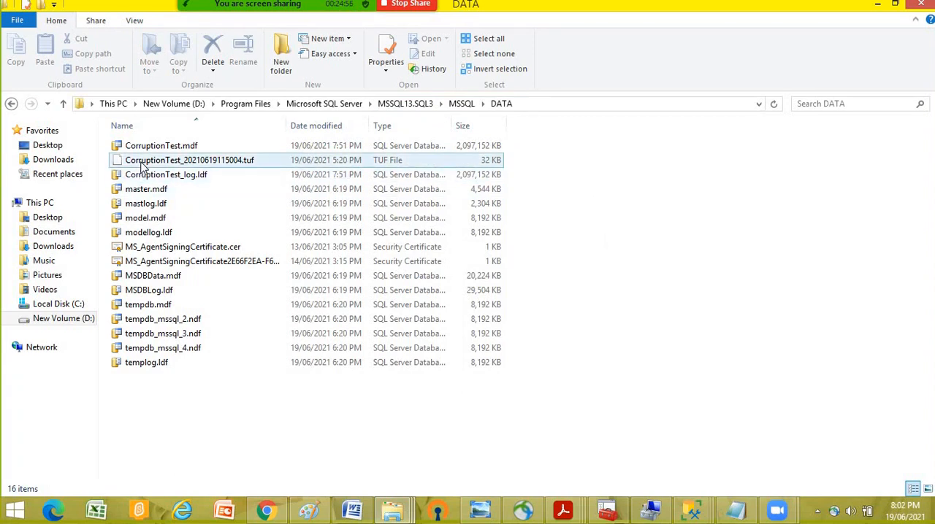
# - Permanently delete CorruptionTest_20210619115004.tuf from the SQL3 DATA folder
pyautogui.click(423, 160)
pyautogui.hotkey('shift', 'Delete')
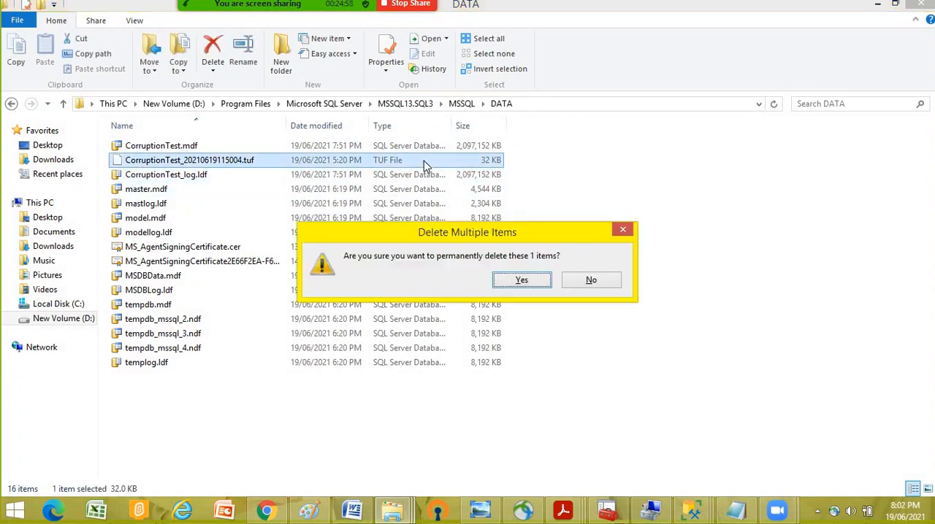
pyautogui.press('Return')
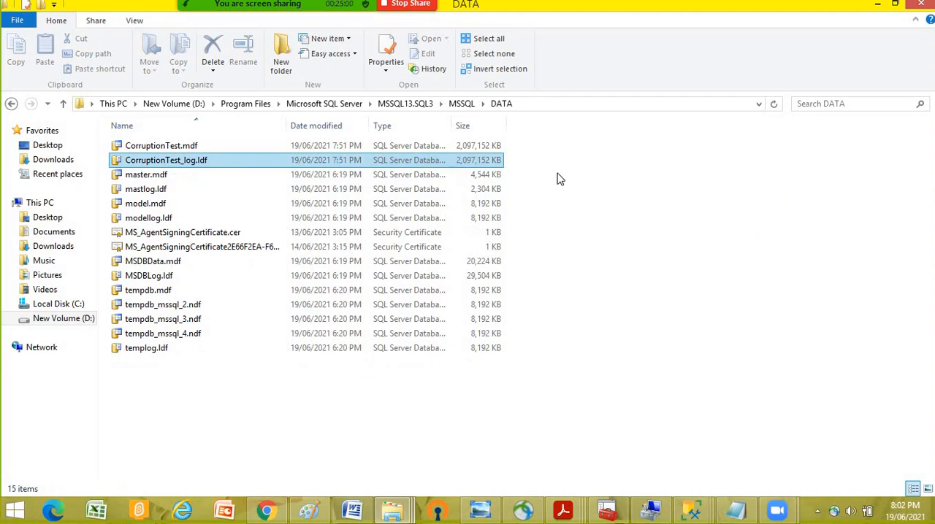
# - Refresh the DATA folder and reopen it through MSSQL13.SQL3 and MSSQL to check the remaining CorruptionTest files
pyautogui.rightClick(663, 200)
pyautogui.click(687, 246)
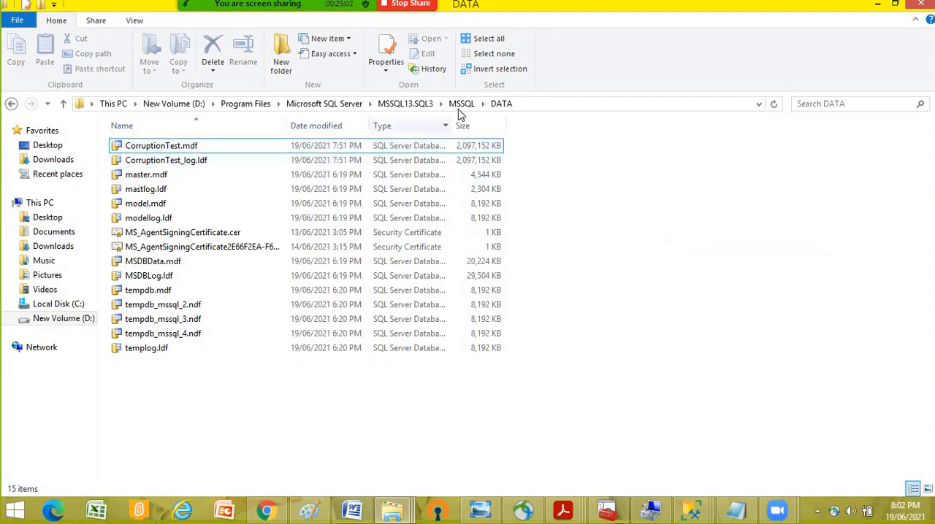
pyautogui.click(405, 104)
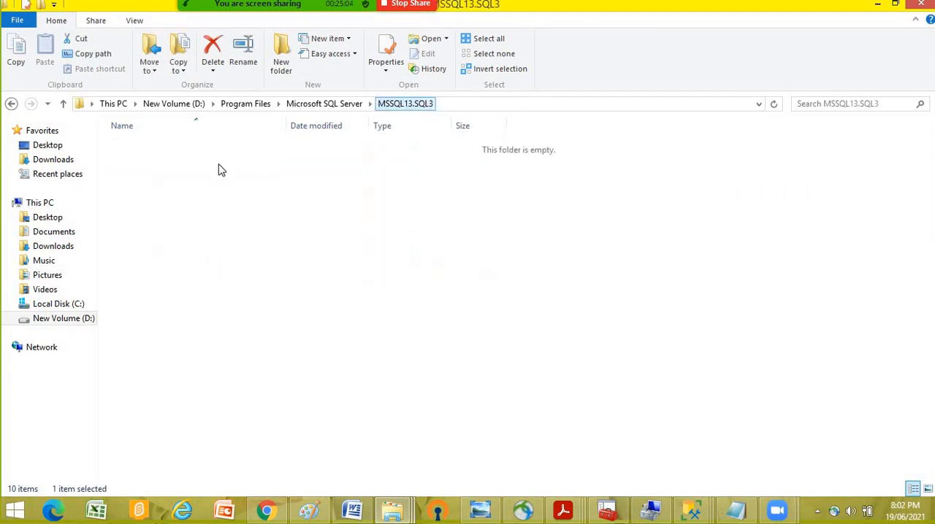
pyautogui.doubleClick(137, 150)
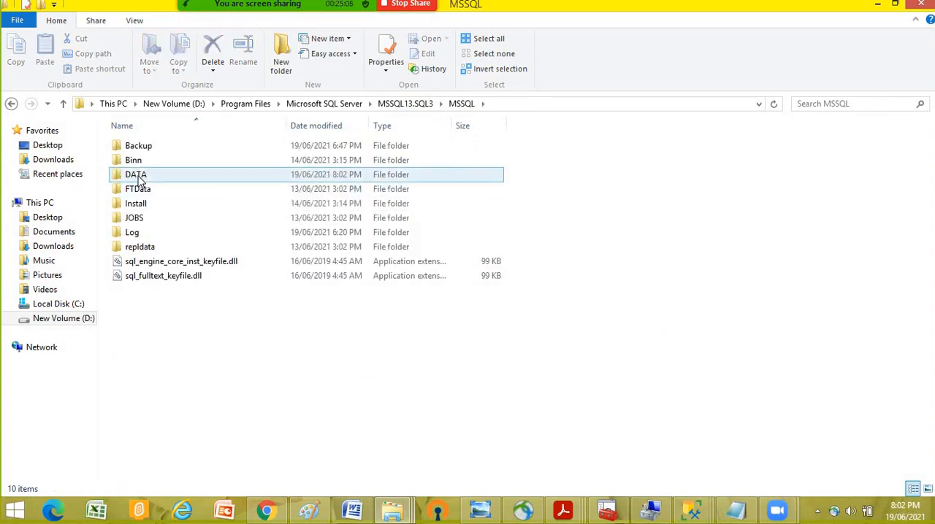
pyautogui.doubleClick(139, 168)
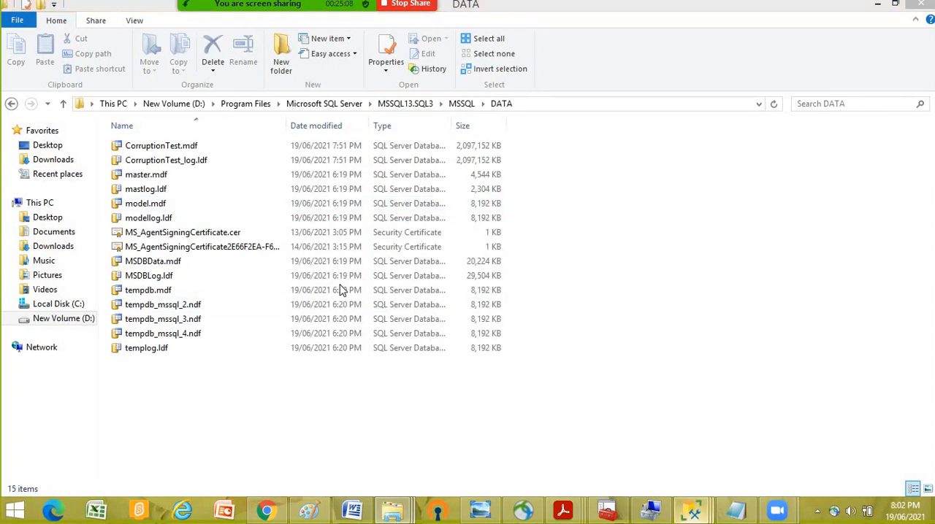
# - Switch to SQL Server Management Studio and review the Transaction Log Shipping Status report for INDIAMART\SQL3, including its copy and restore columns
pyautogui.moveTo(692, 509)
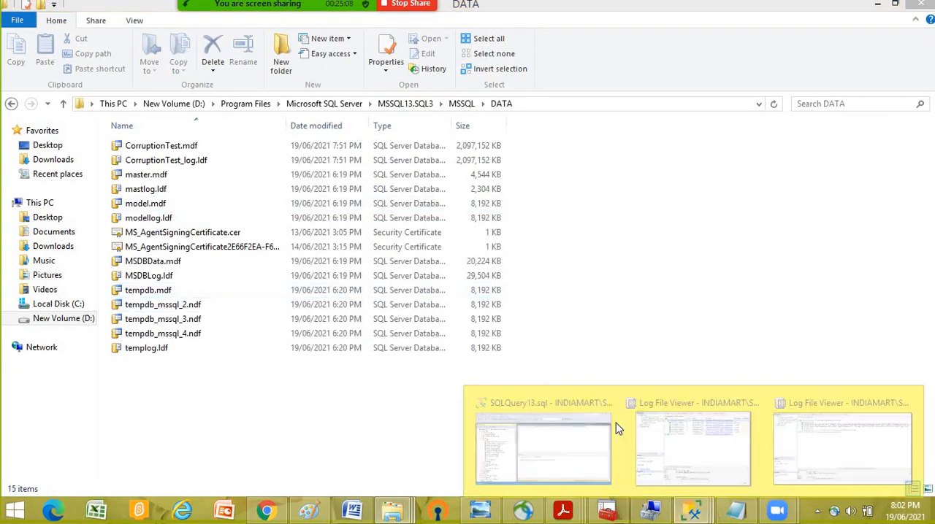
pyautogui.click(562, 409)
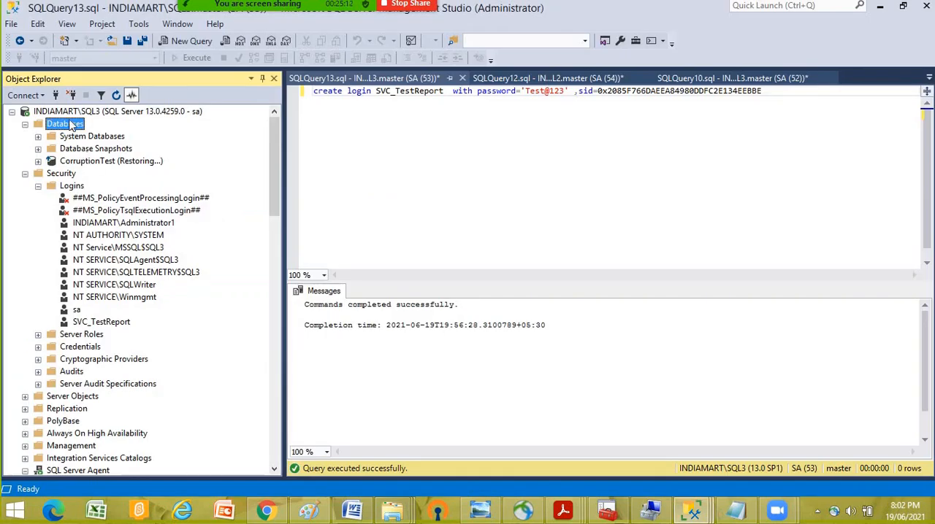
pyautogui.click(66, 113)
pyautogui.rightClick(66, 114)
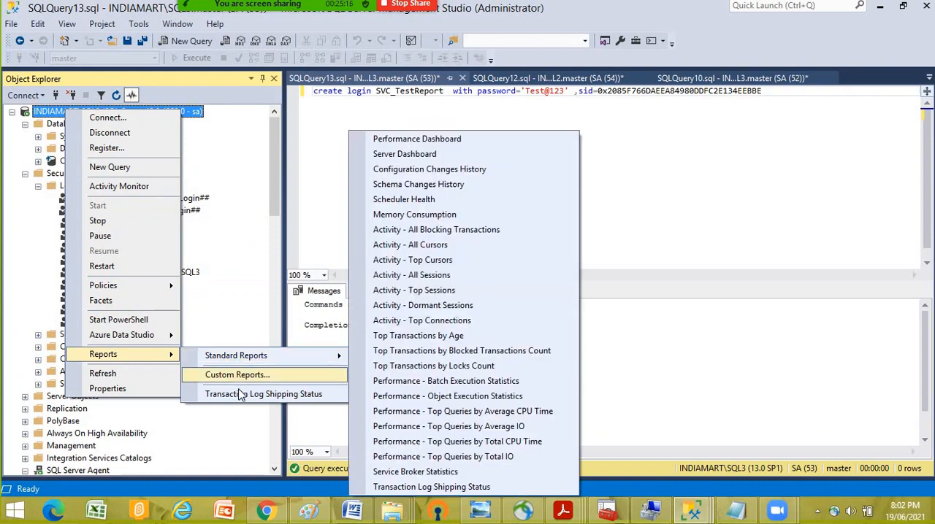
pyautogui.click(409, 231)
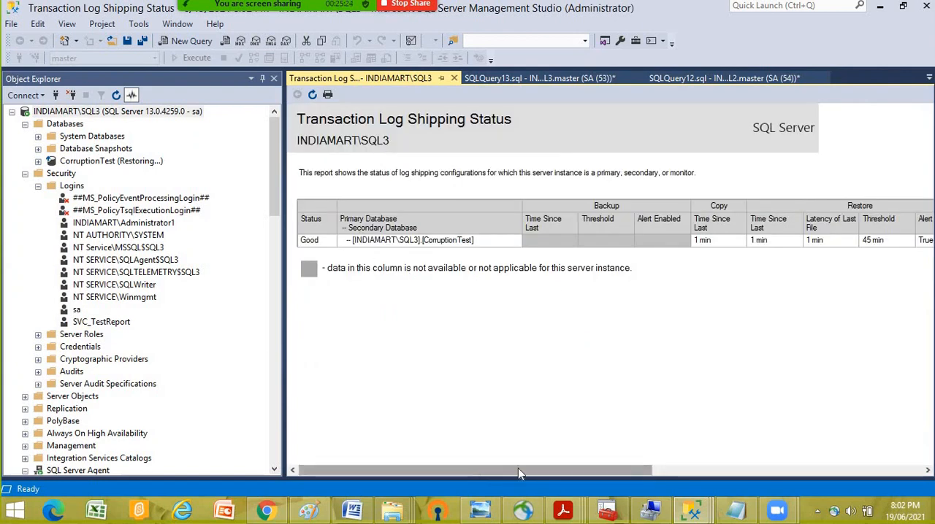
pyautogui.moveTo(518, 471); pyautogui.dragTo(330, 472)
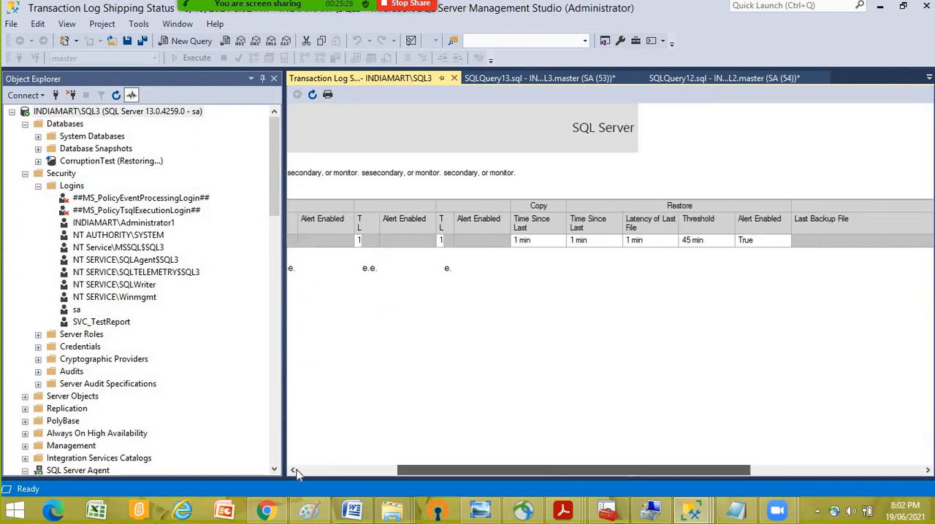
# - Collapse the Security folder of SQL3 and select its CorruptionTest database, looking over the log shipping jobs
pyautogui.click(84, 112)
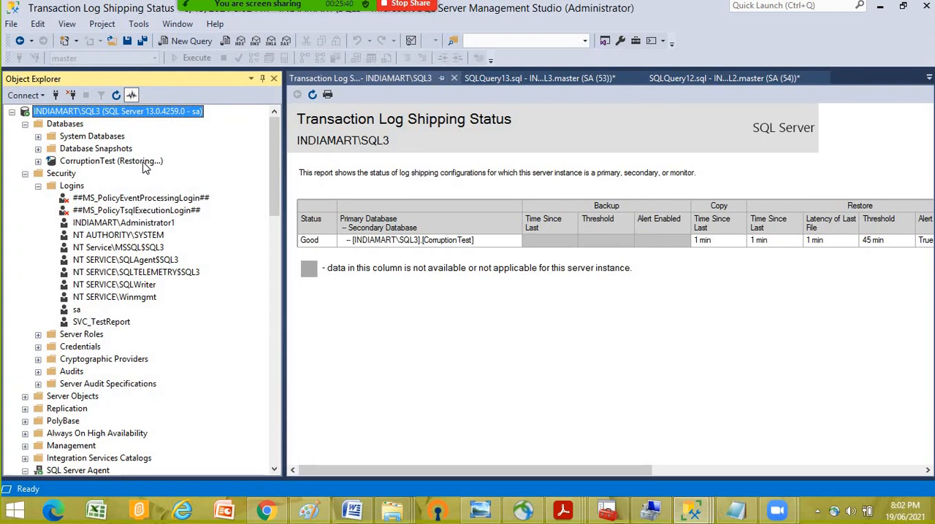
pyautogui.click(25, 174)
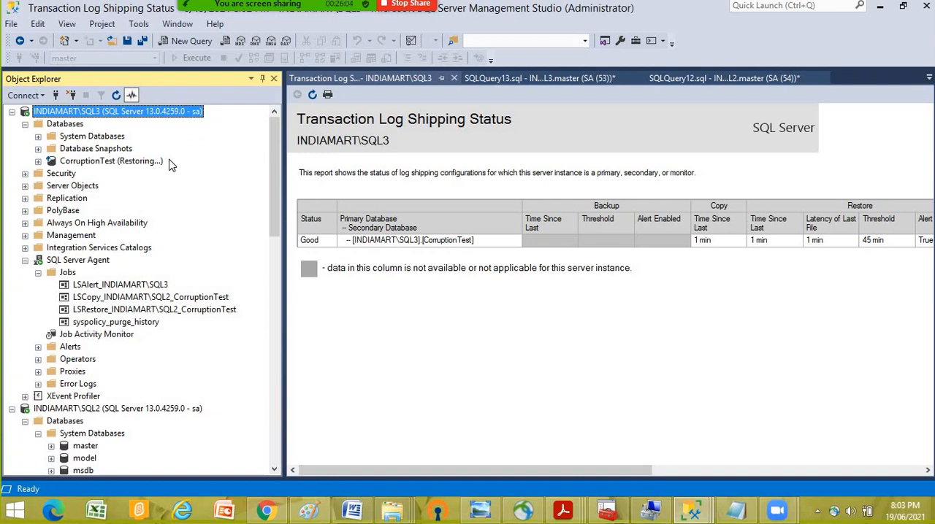
pyautogui.click(104, 162)
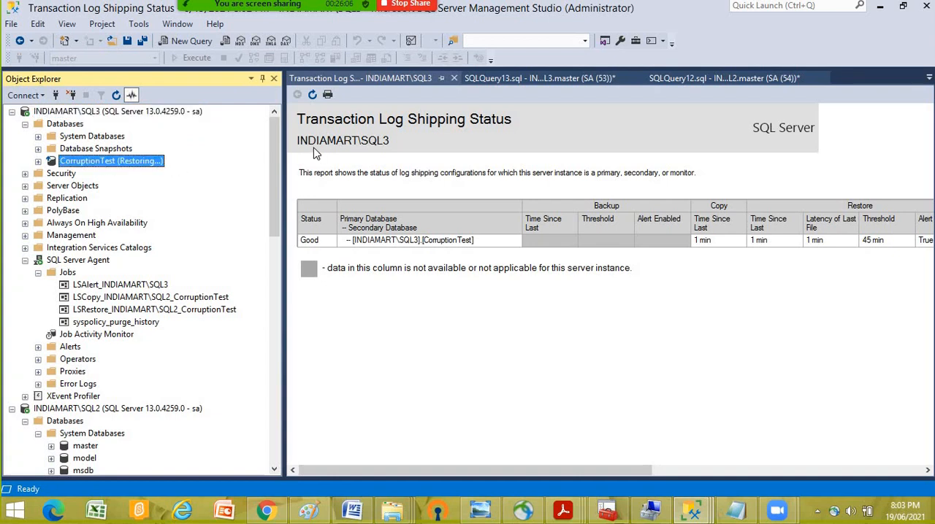
pyautogui.scroll(-3, 155, 217)
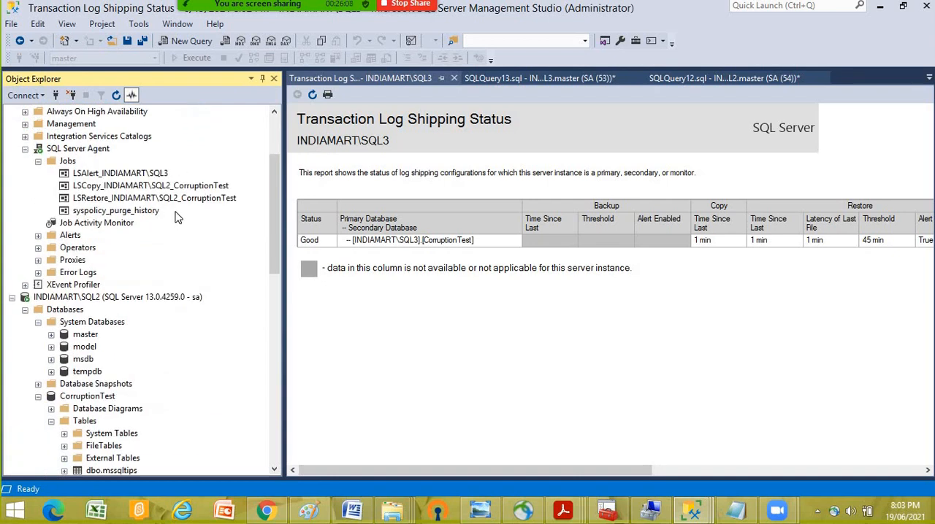
pyautogui.scroll(3, 175, 217)
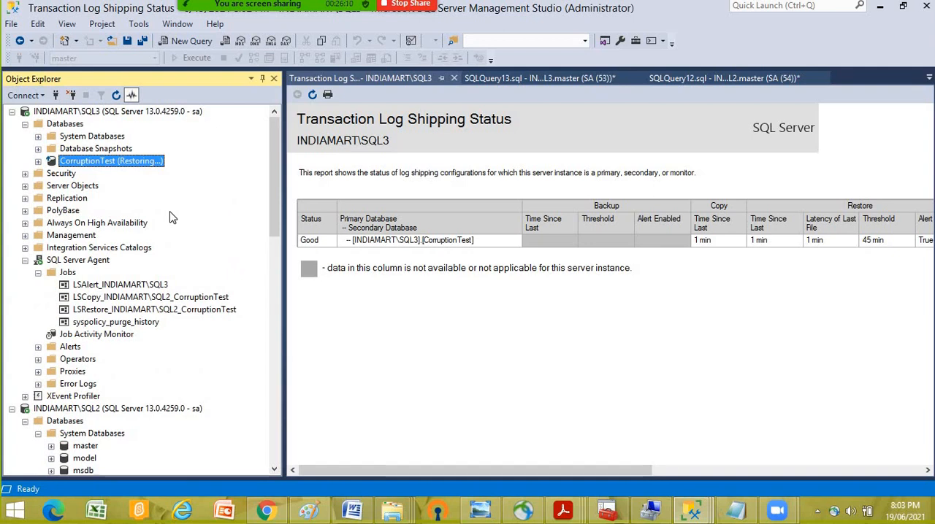
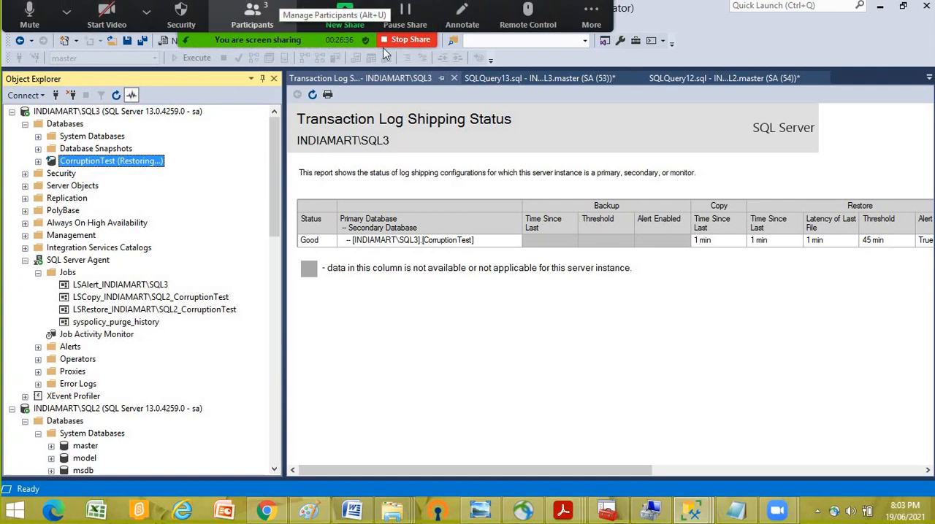
pyautogui.click(67, 8)
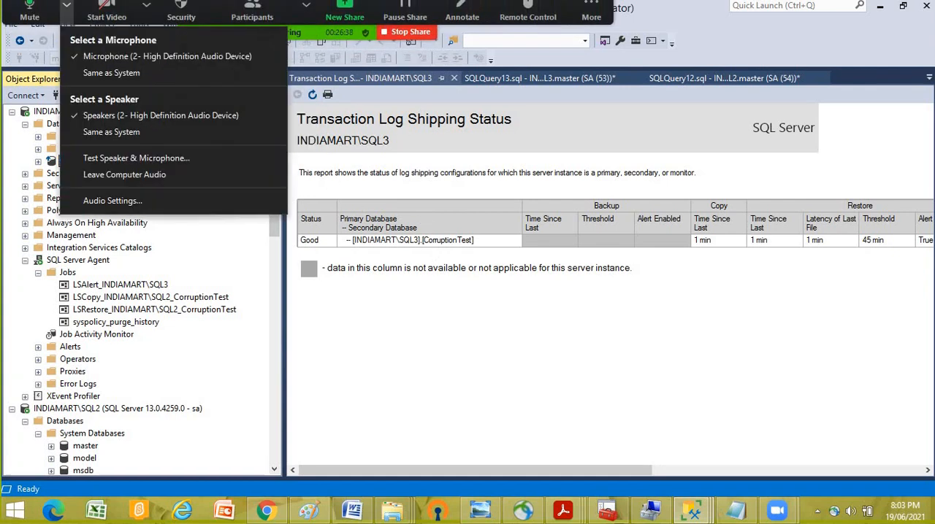
pyautogui.click(615, 370)
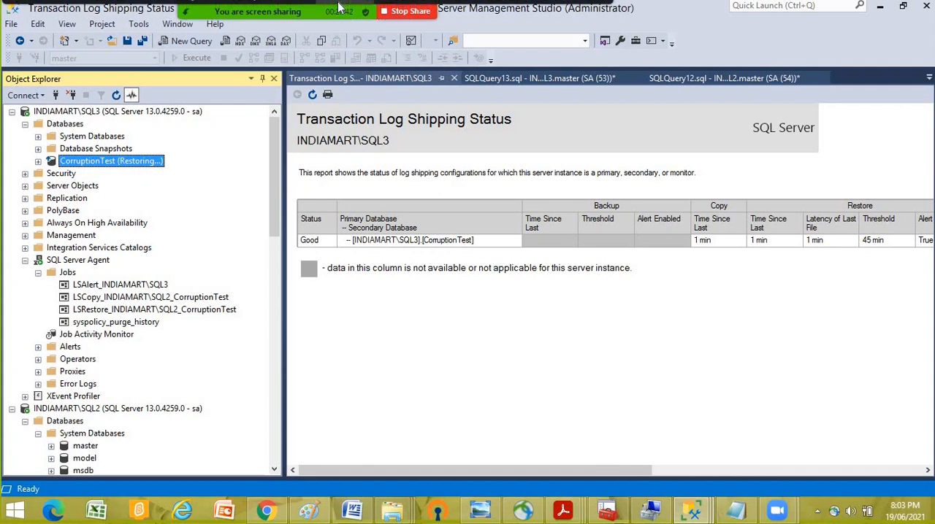
pyautogui.click(146, 11)
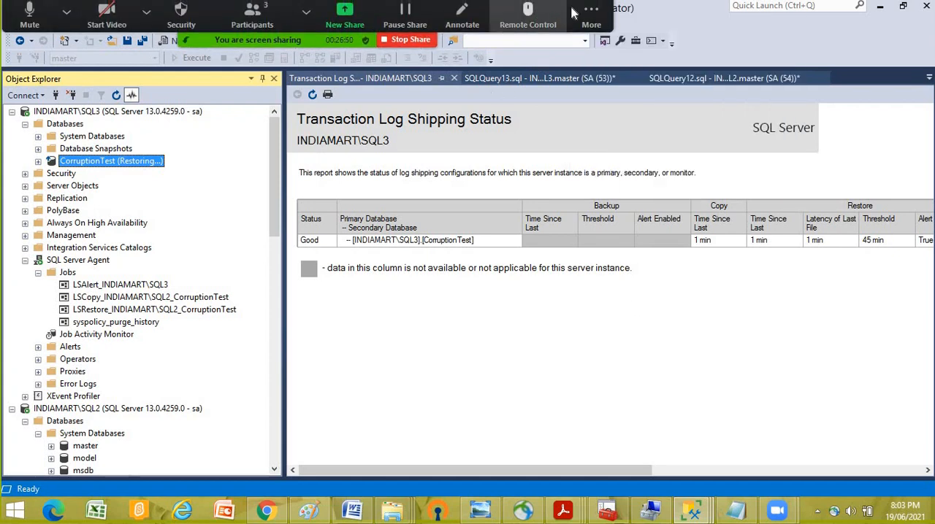
pyautogui.click(591, 13)
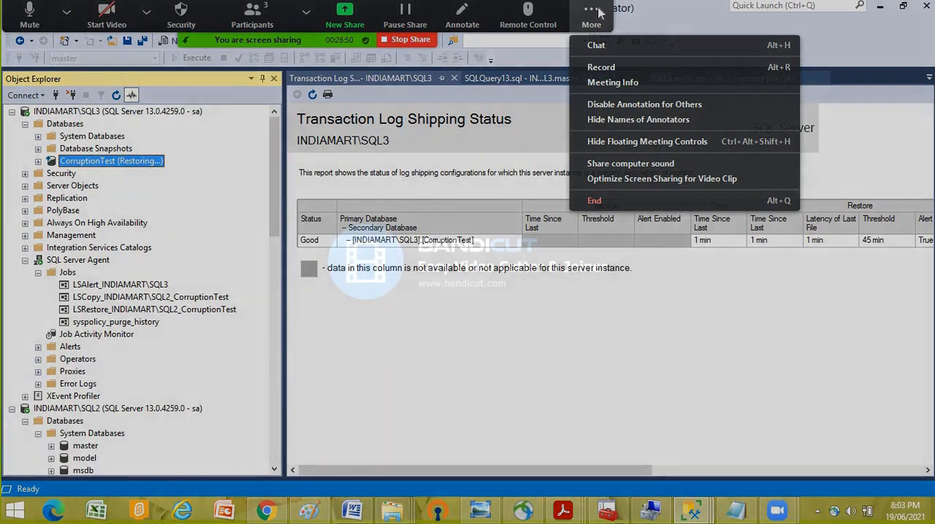